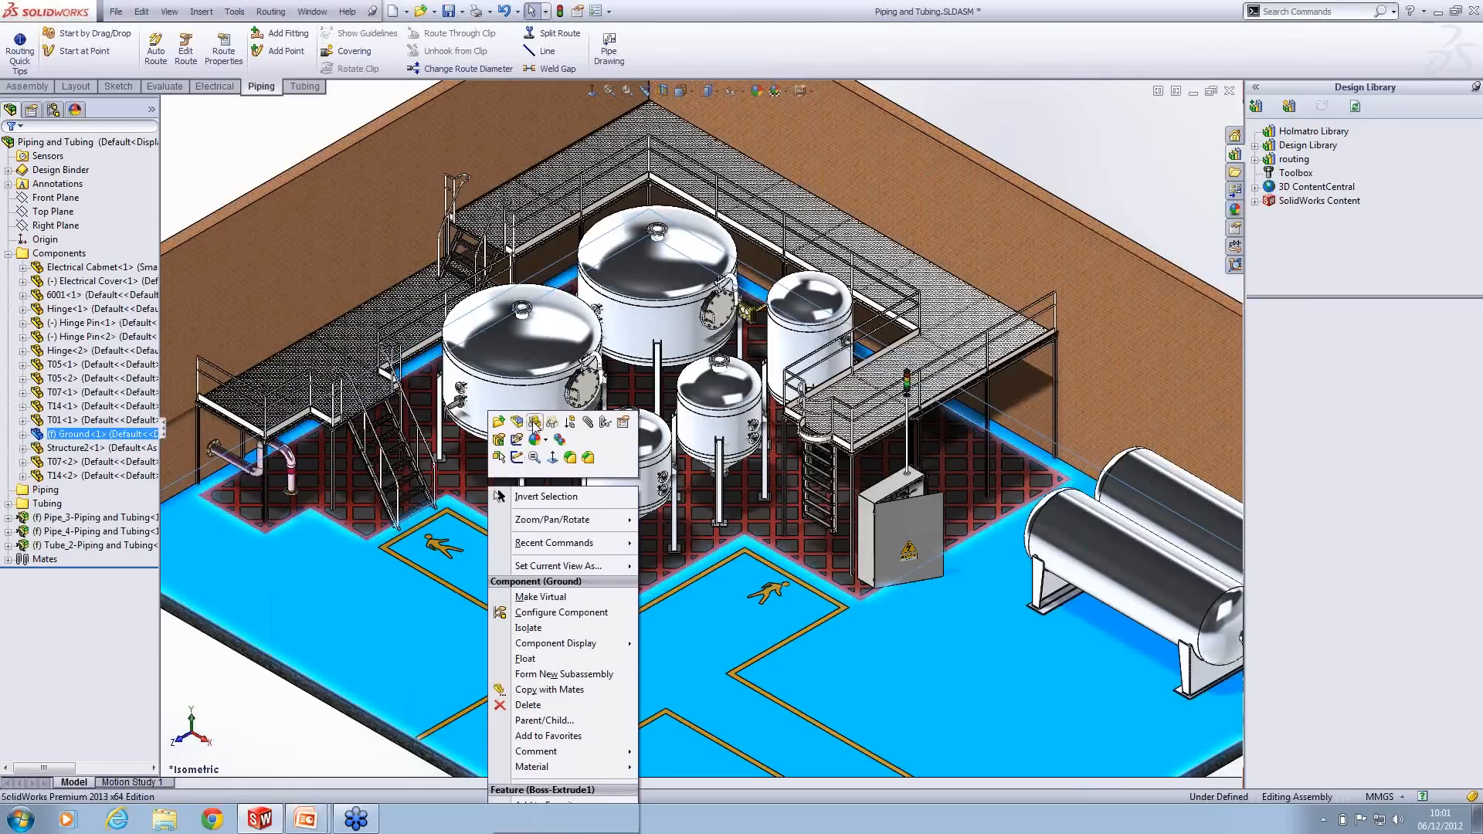
Step: Hide the Ground component in the assembly
{"action": "left_click", "coordinate": [534, 421]}
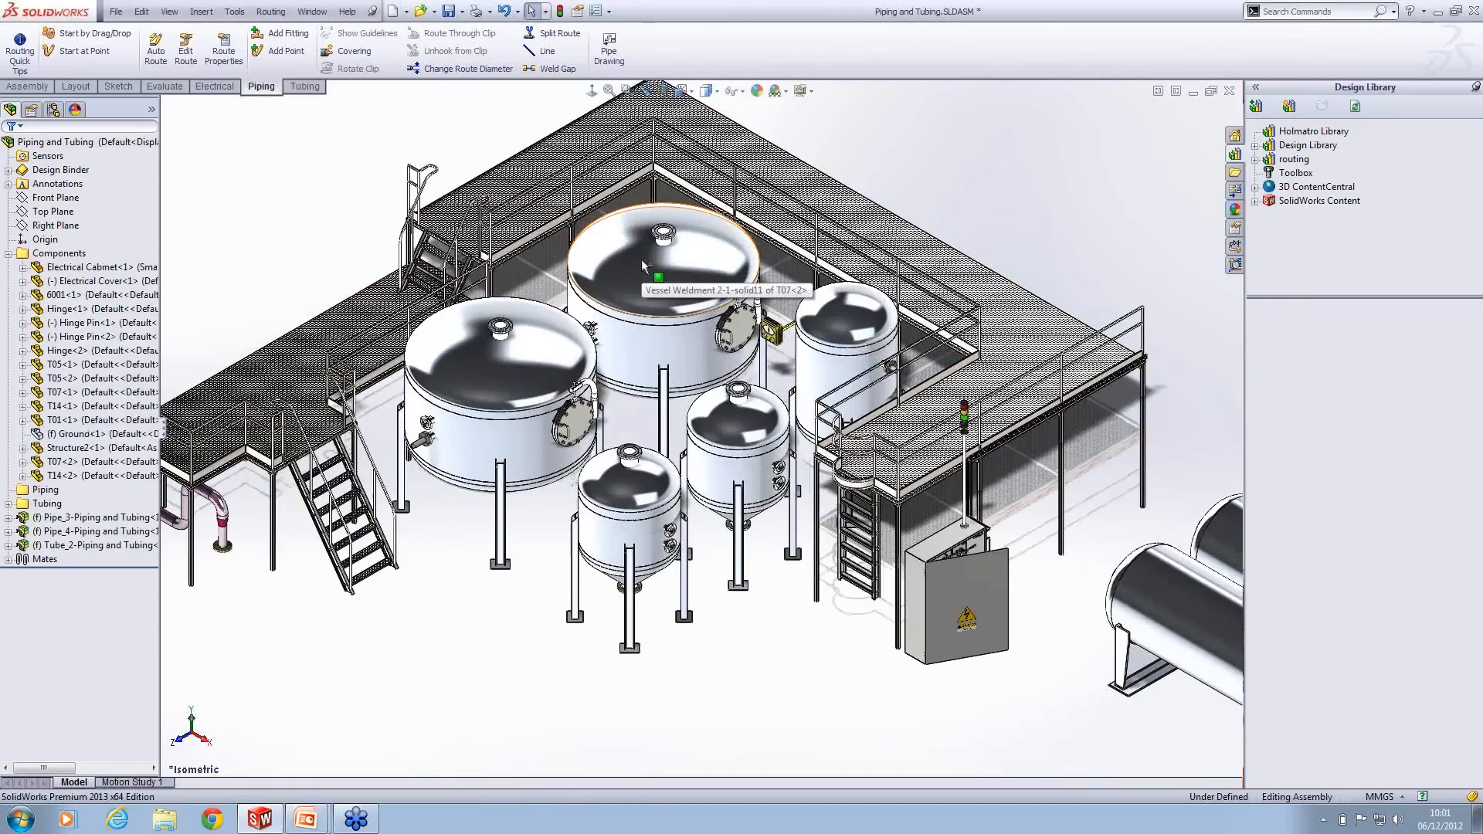
{"action": "scroll", "coordinate": [641, 258], "scroll_direction": "down", "scroll_amount": 2}
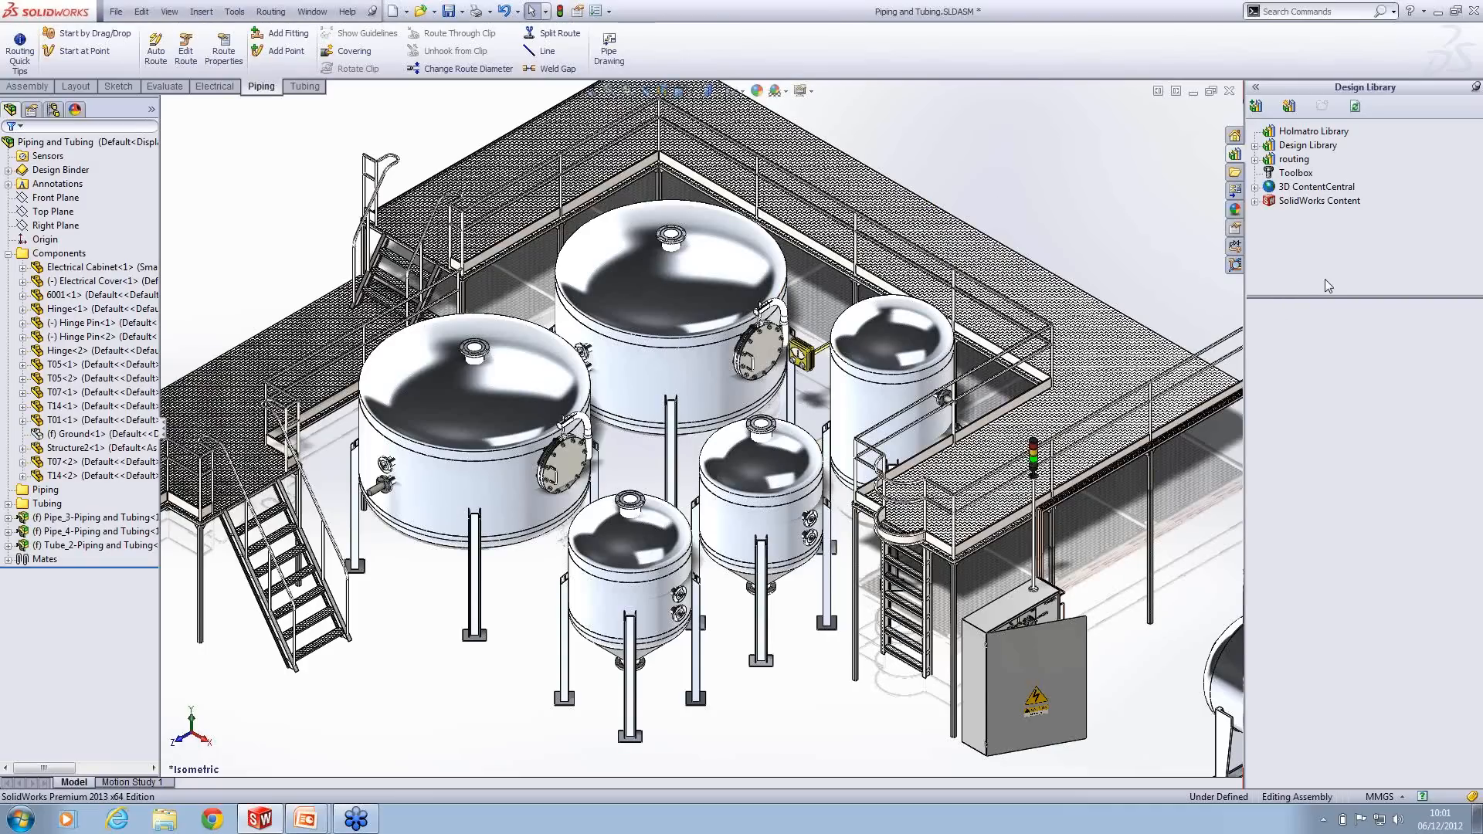
Step: Open the flanges folder under piping in the routing design library
{"action": "left_click", "coordinate": [1255, 159]}
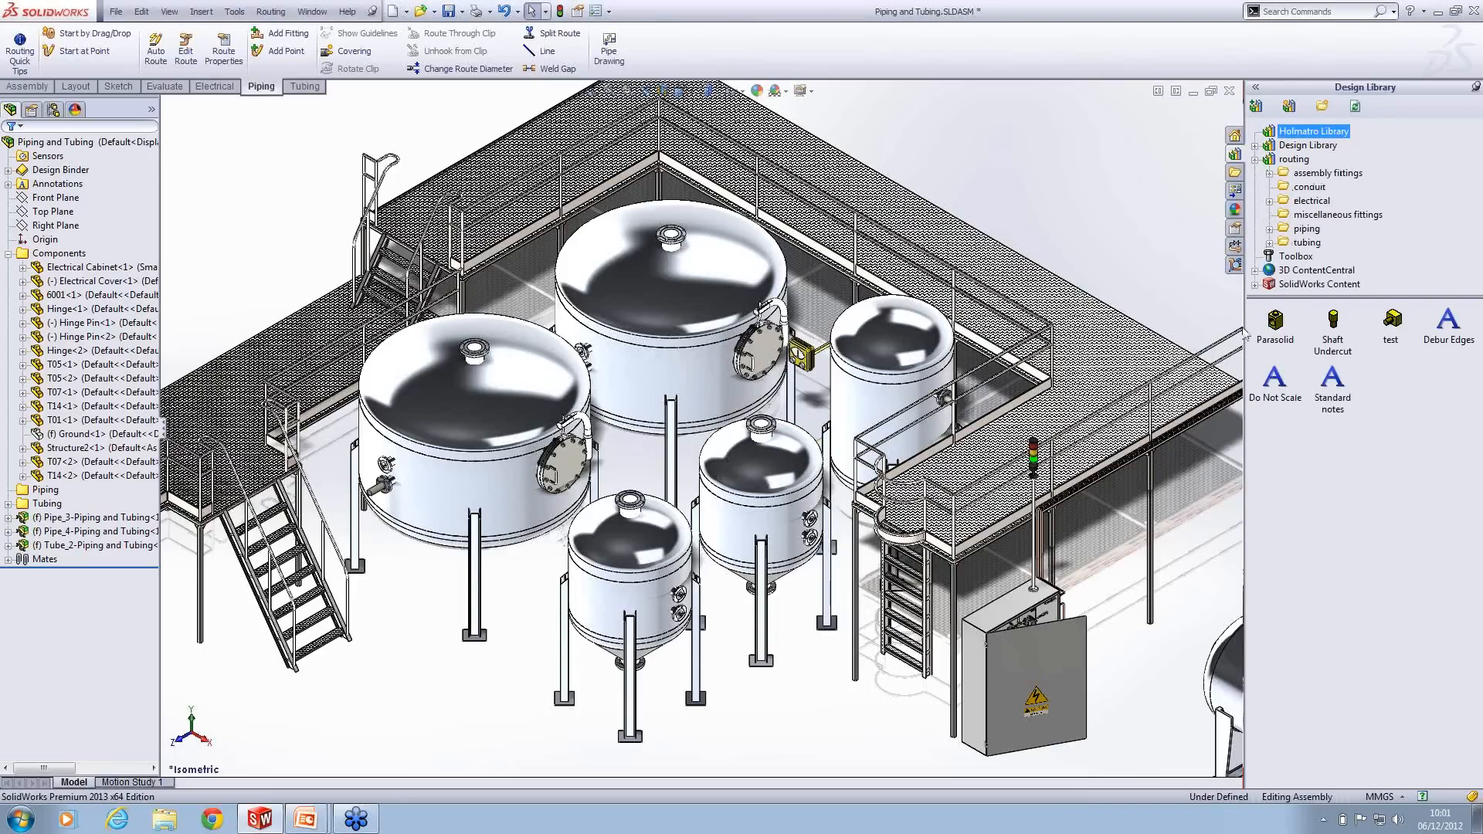
{"action": "left_click", "coordinate": [1269, 229]}
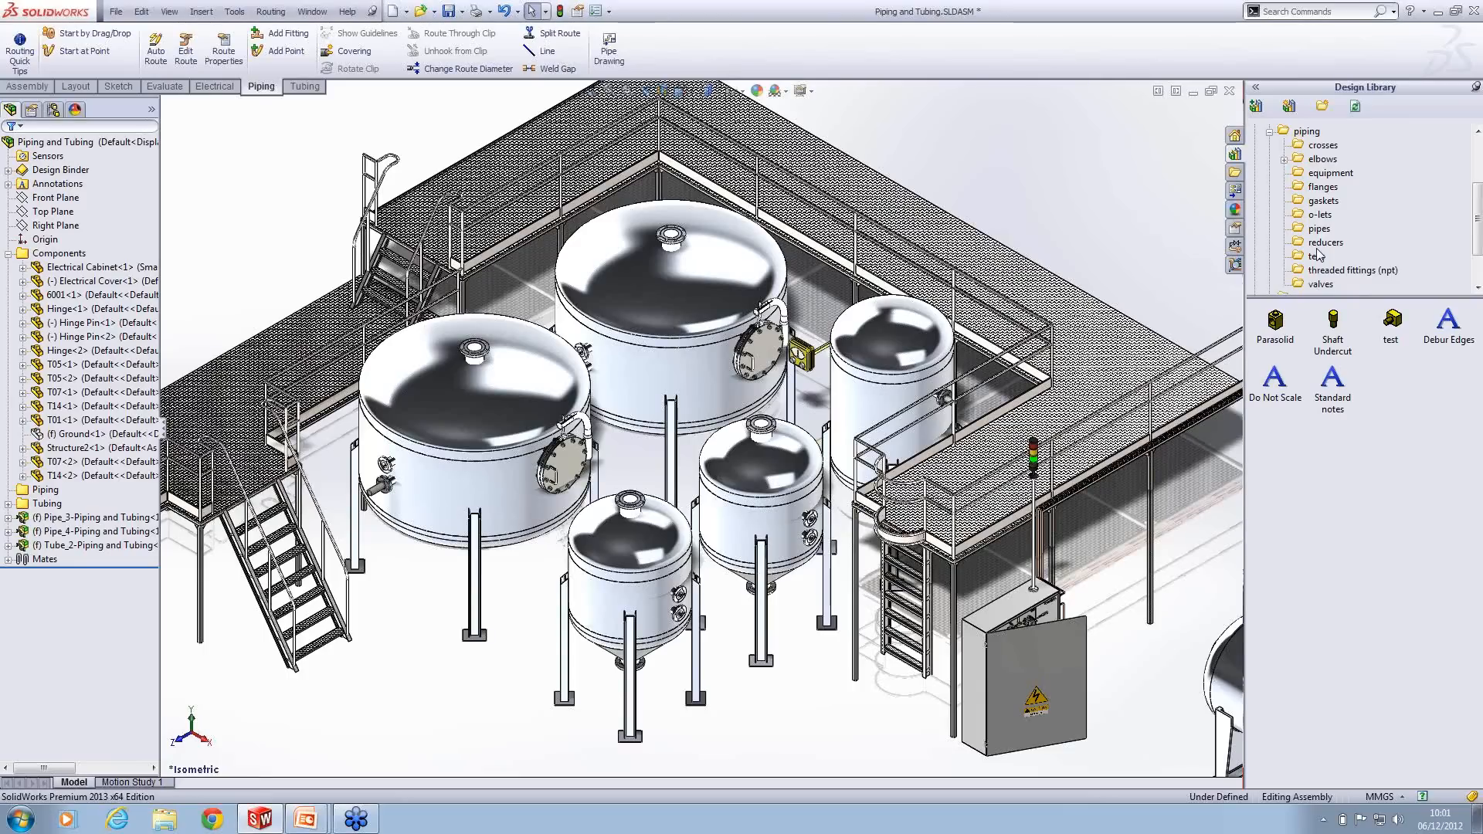
{"action": "left_click", "coordinate": [1316, 188]}
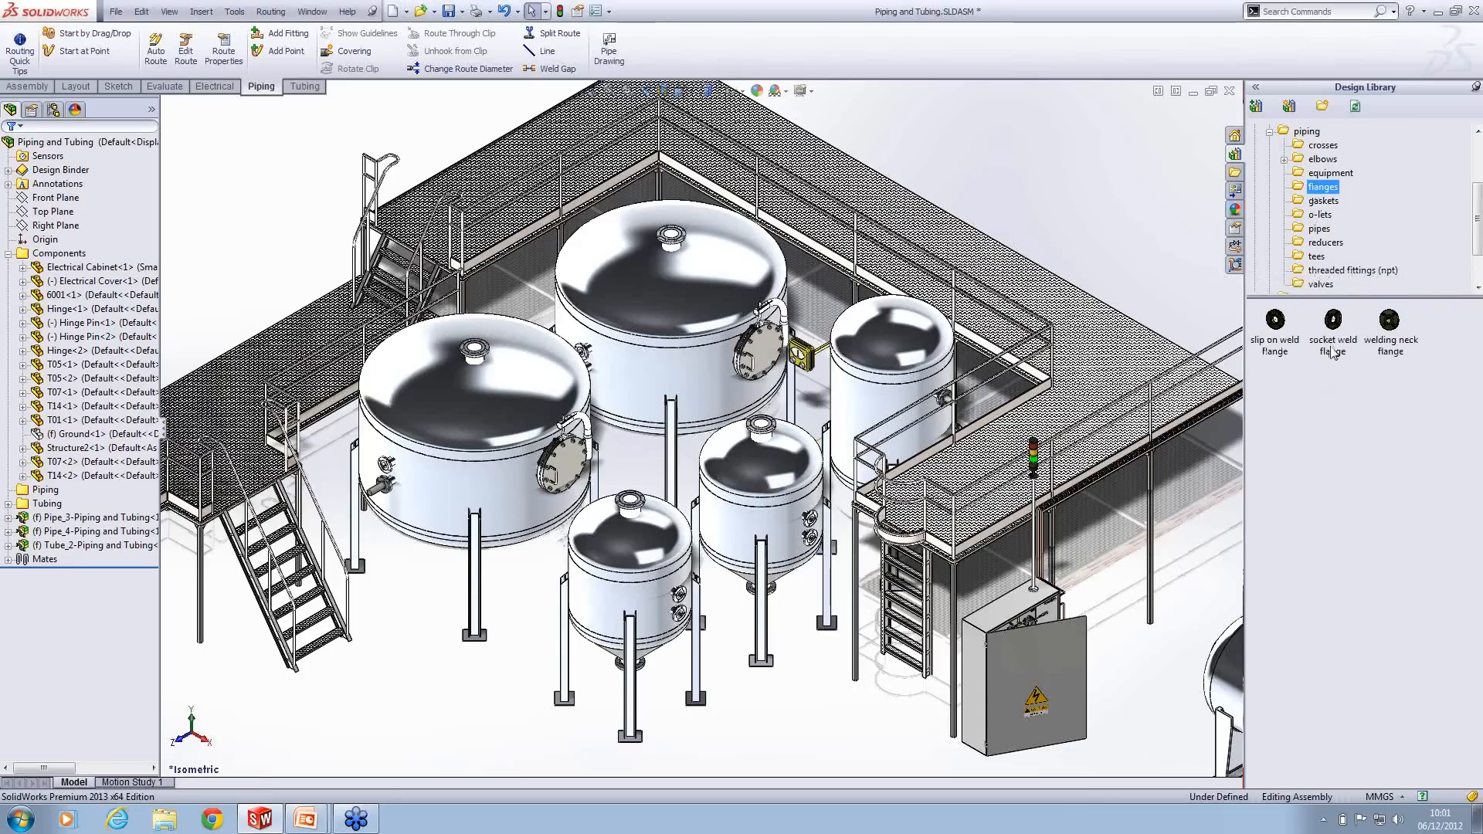
{"action": "mouse_move", "coordinate": [1331, 352]}
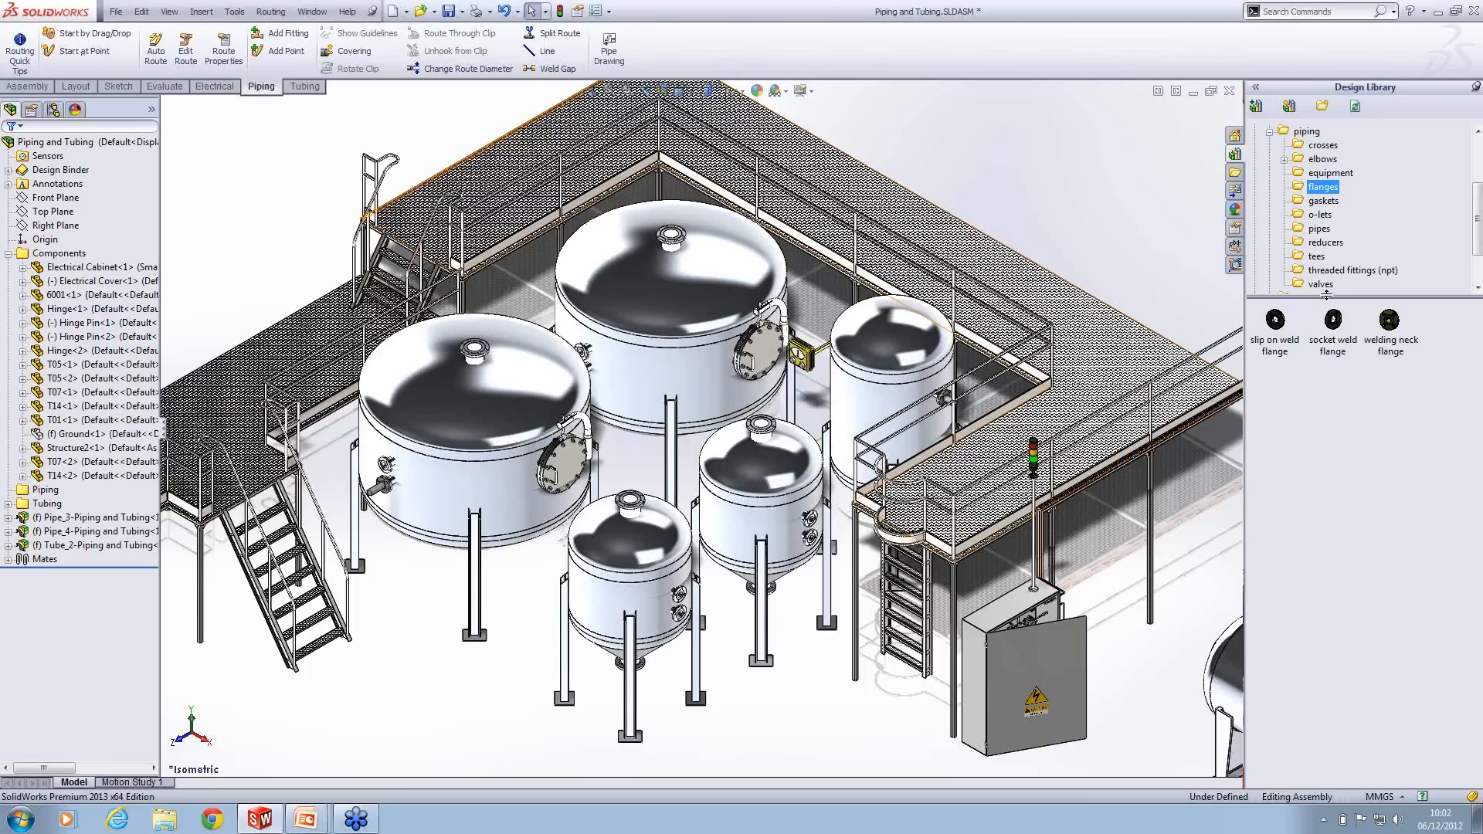
Step: Place a slip on weld flange on the top nozzle of the front large tank, using configuration Slip On Flange 150-NPS5
{"action": "scroll", "coordinate": [511, 392], "scroll_direction": "down", "scroll_amount": 2}
{"action": "scroll", "coordinate": [781, 312], "scroll_direction": "down", "scroll_amount": 2}
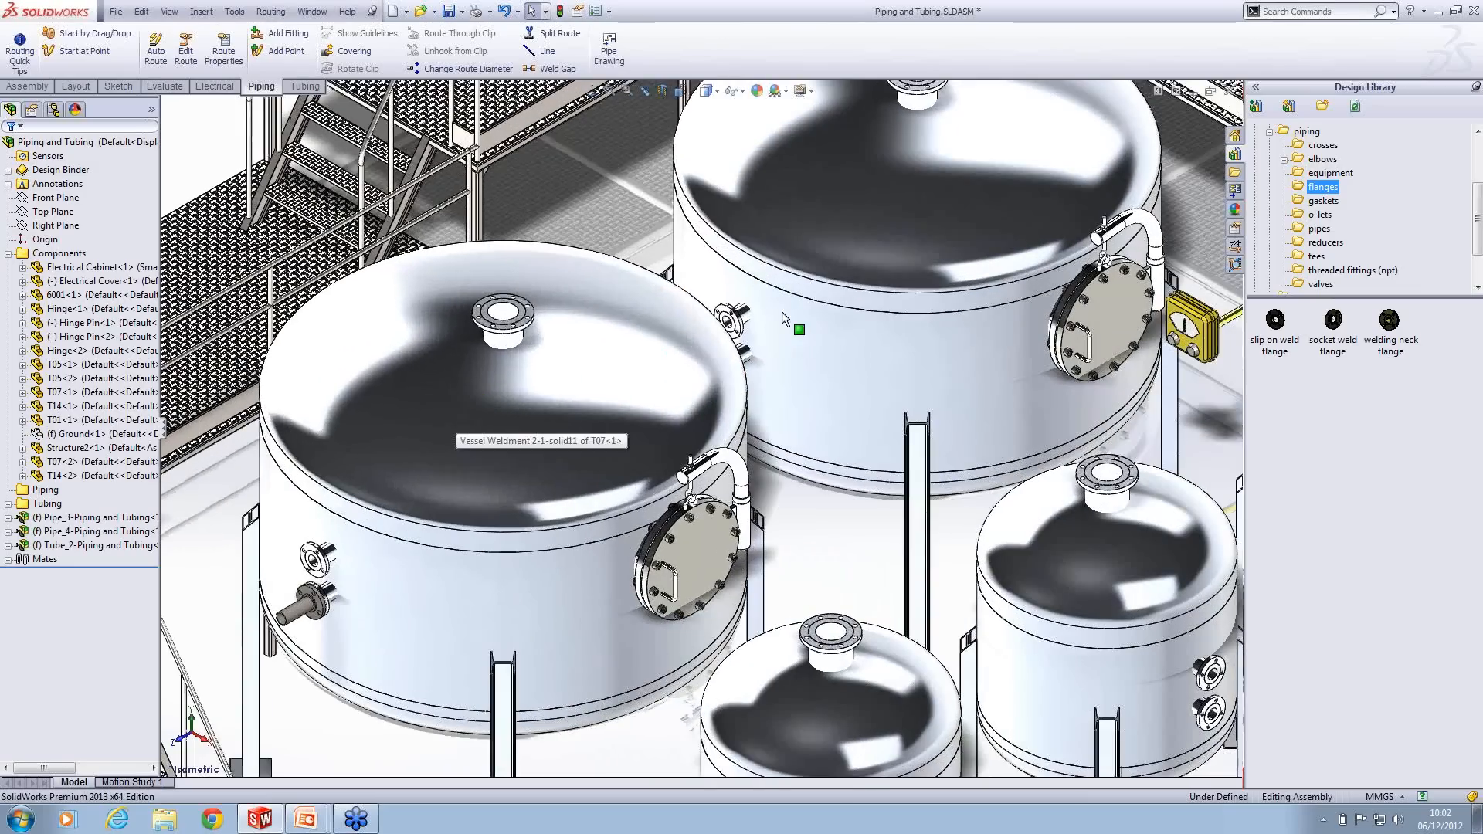
{"action": "left_click", "coordinate": [1280, 322]}
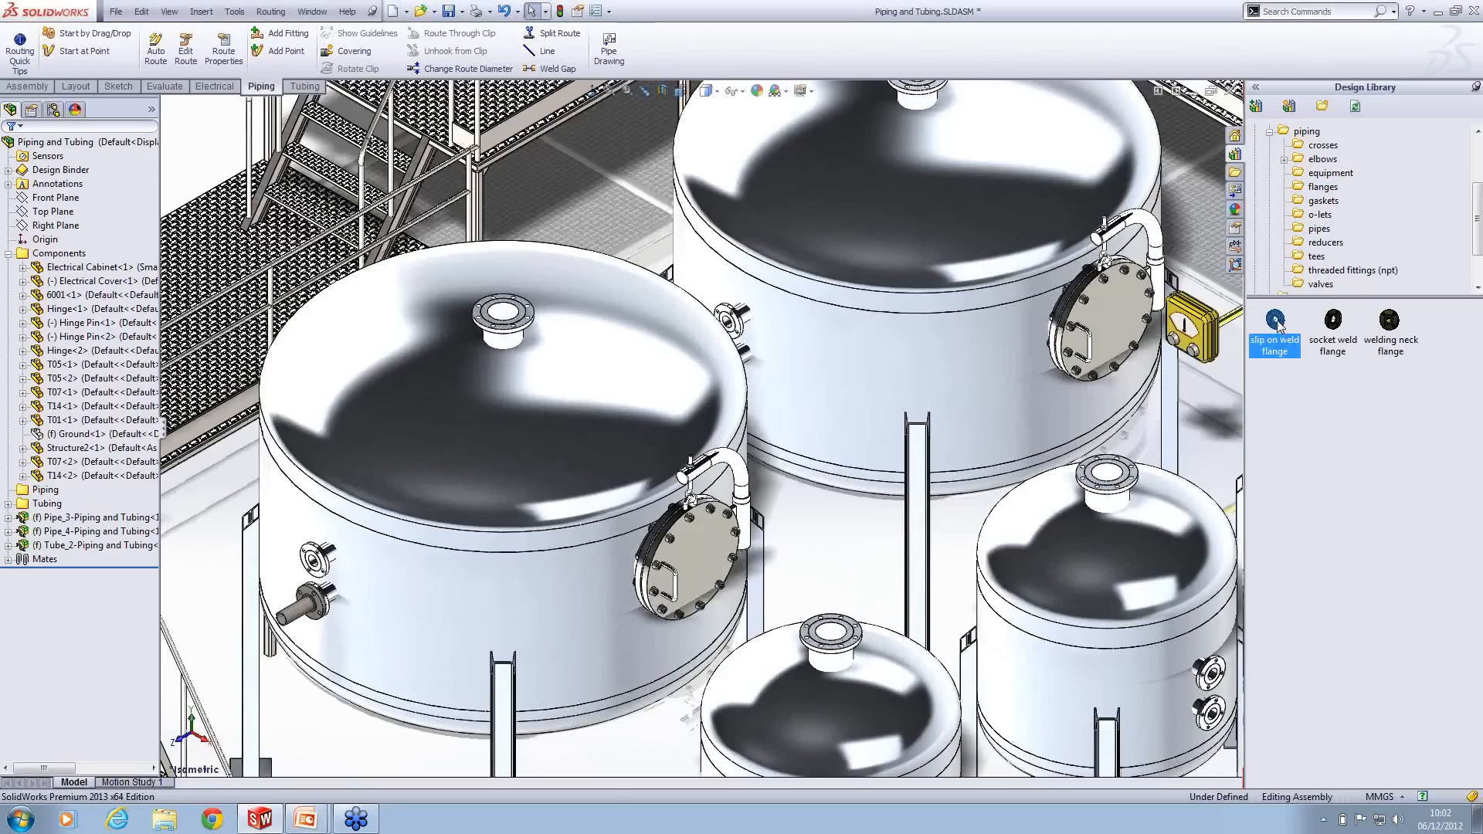
{"action": "left_click_drag", "start_coordinate": [1276, 322], "coordinate": [511, 324]}
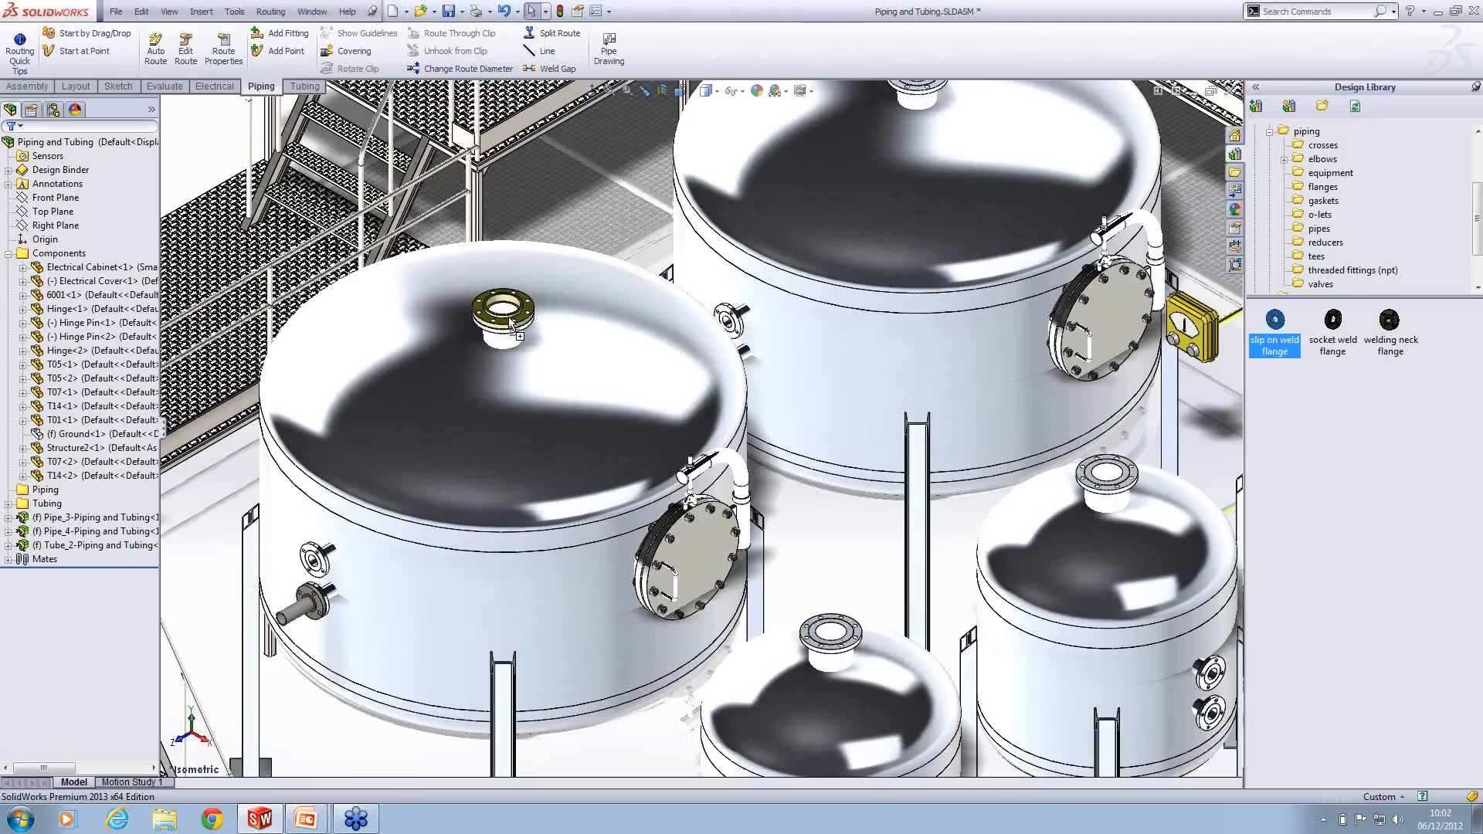
{"action": "left_click_drag", "start_coordinate": [511, 324], "coordinate": [511, 324]}
{"action": "left_click_drag", "start_coordinate": [512, 324], "coordinate": [511, 324]}
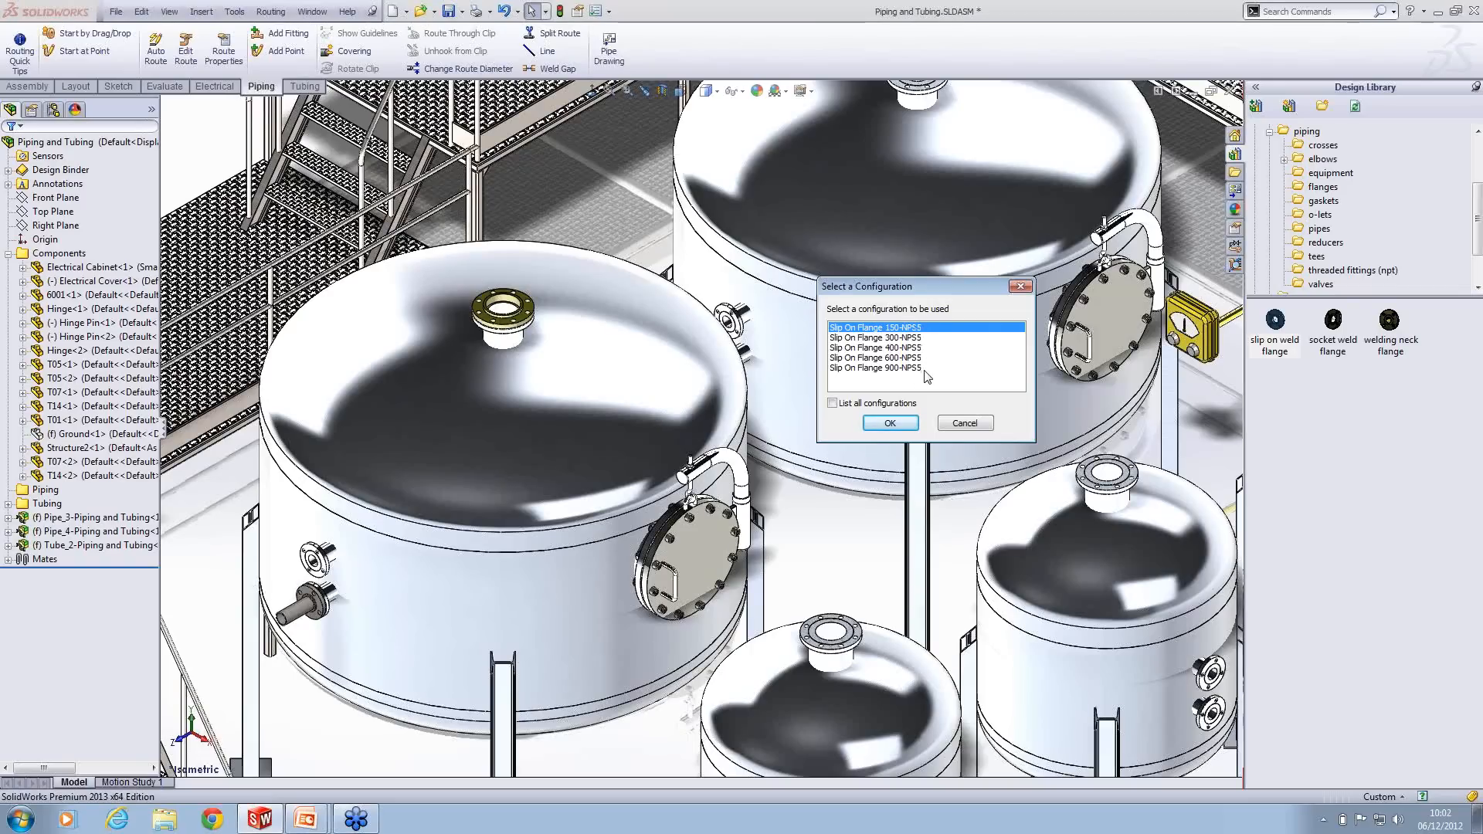
{"action": "left_click", "coordinate": [833, 403]}
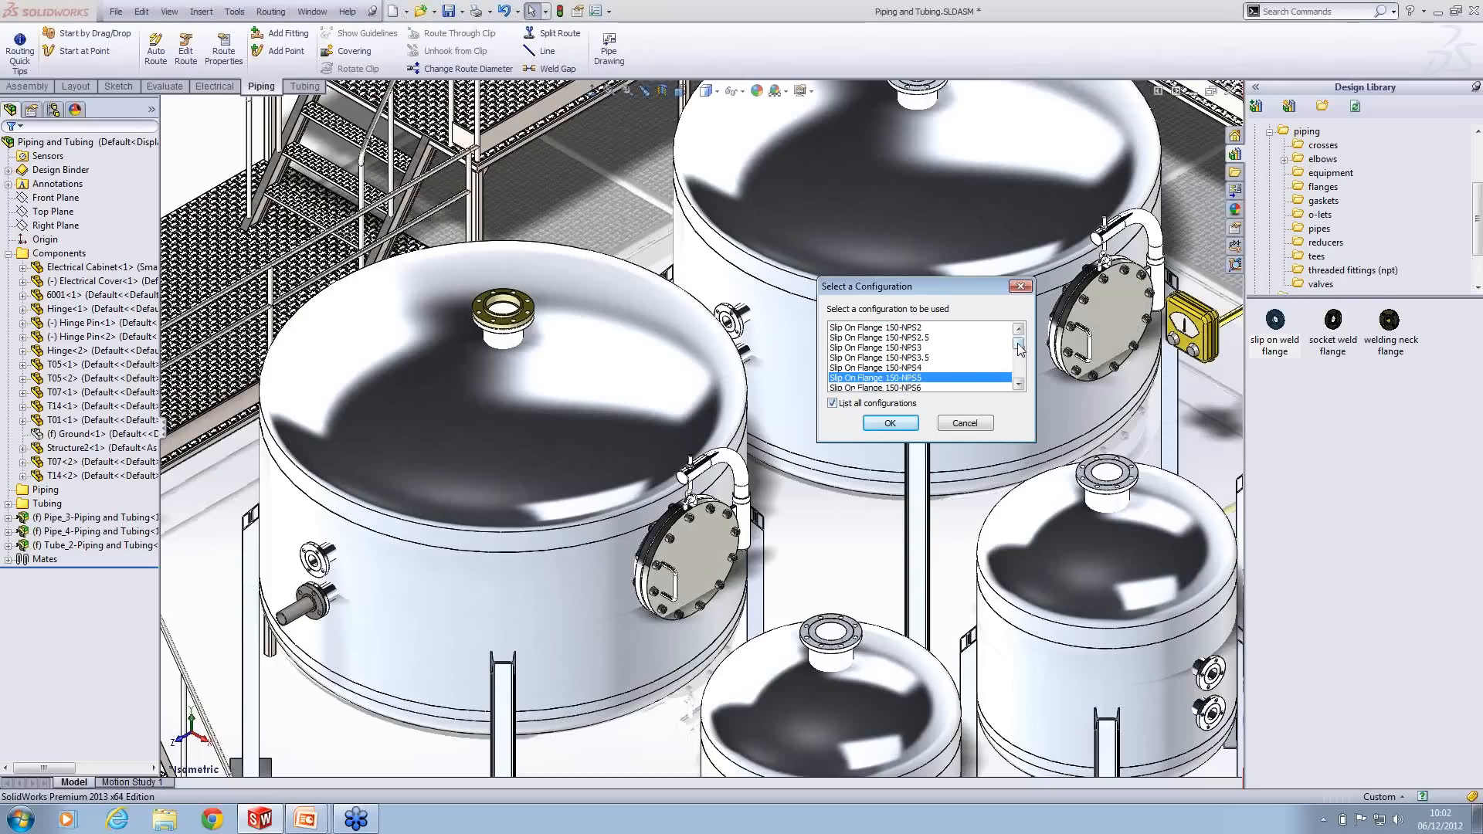
{"action": "mouse_move", "coordinate": [1018, 344]}
{"action": "left_mouse_down"}
{"action": "mouse_move", "coordinate": [1019, 365]}
{"action": "mouse_move", "coordinate": [1020, 333]}
{"action": "left_mouse_up"}
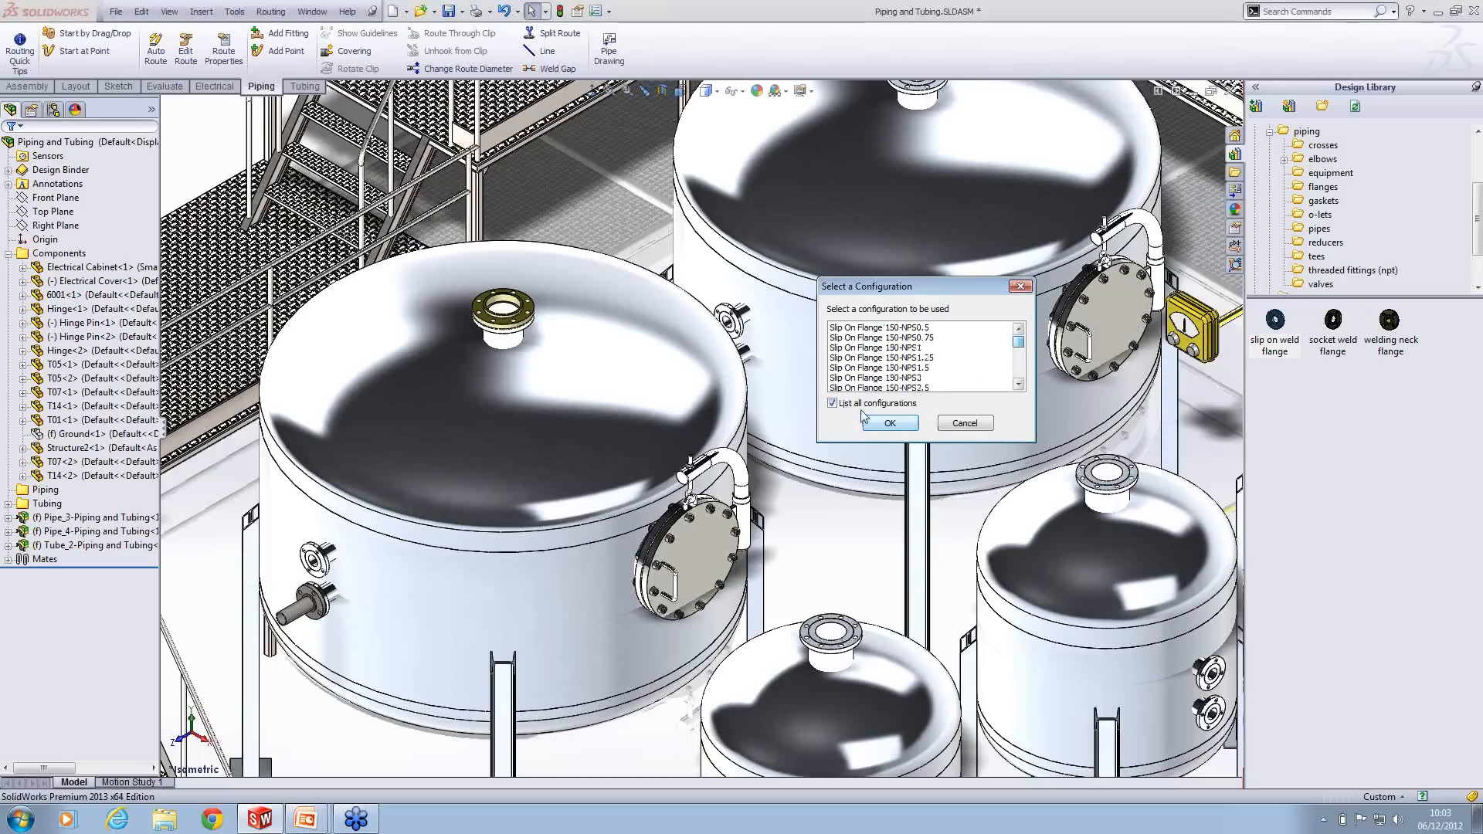
{"action": "left_click", "coordinate": [834, 403]}
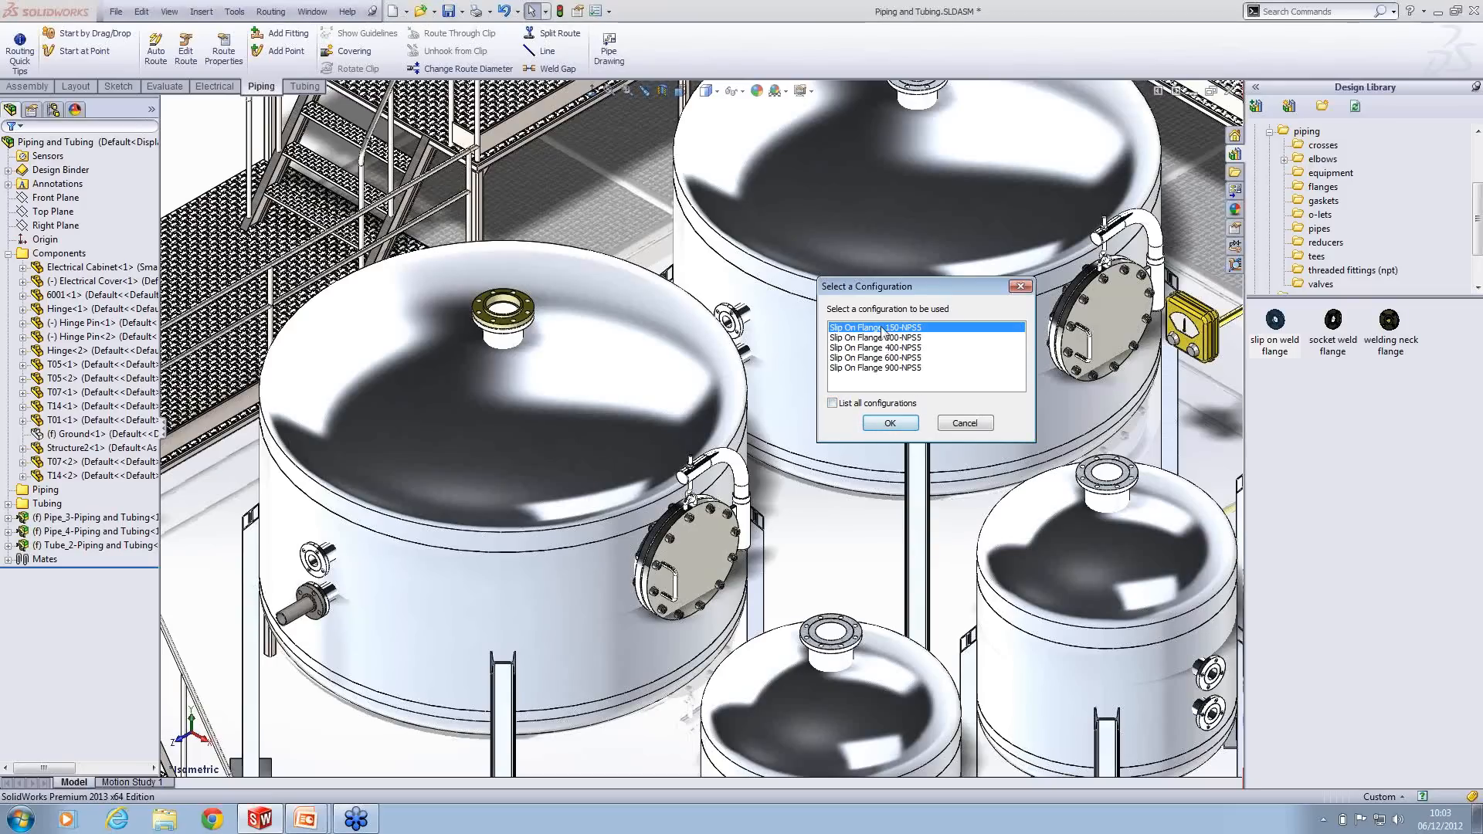
{"action": "left_click", "coordinate": [889, 424]}
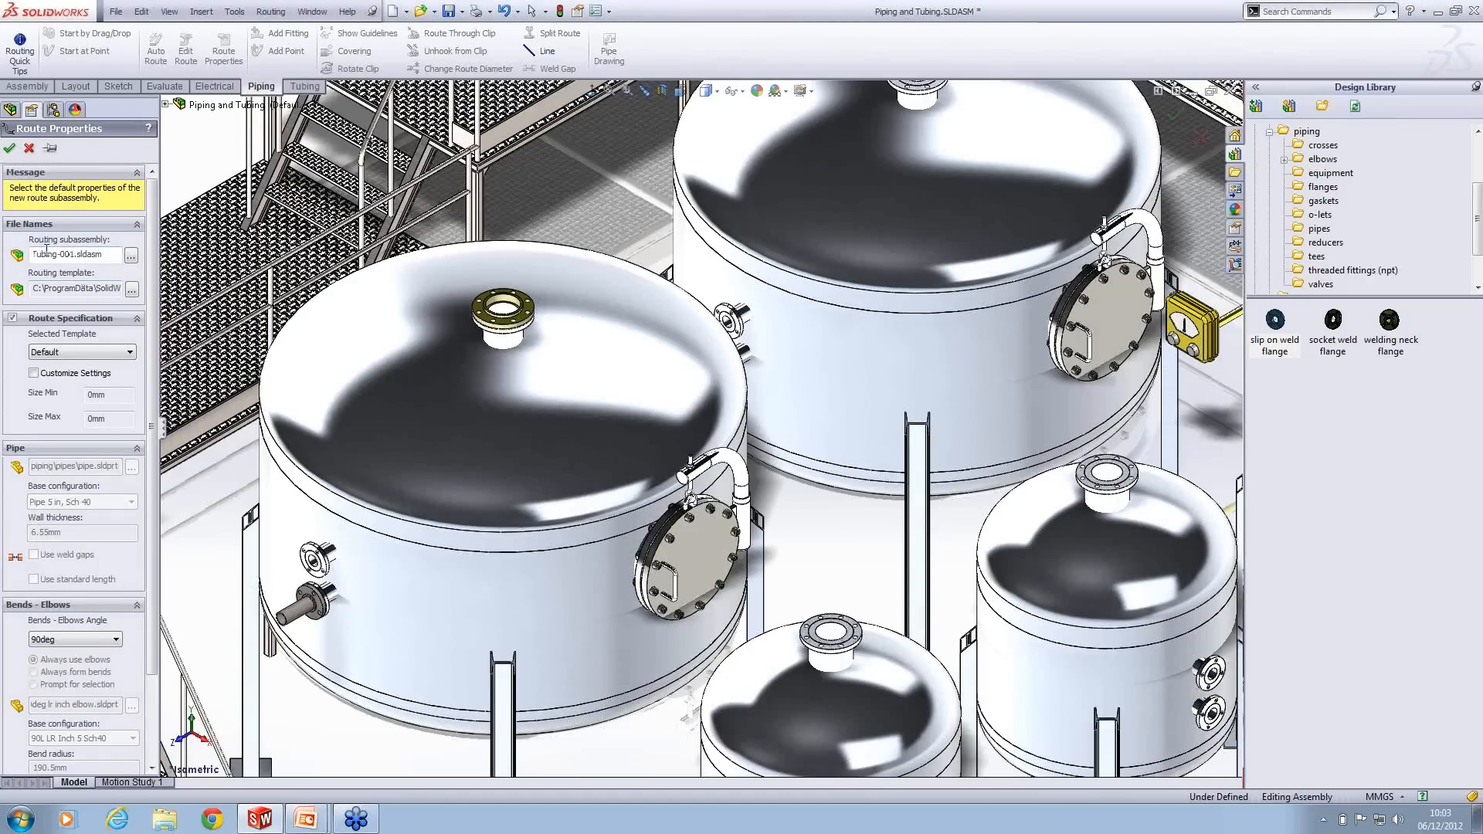
Step: Save the new routing subassembly under the file name "Webinar route 1"
{"action": "left_click", "coordinate": [131, 257]}
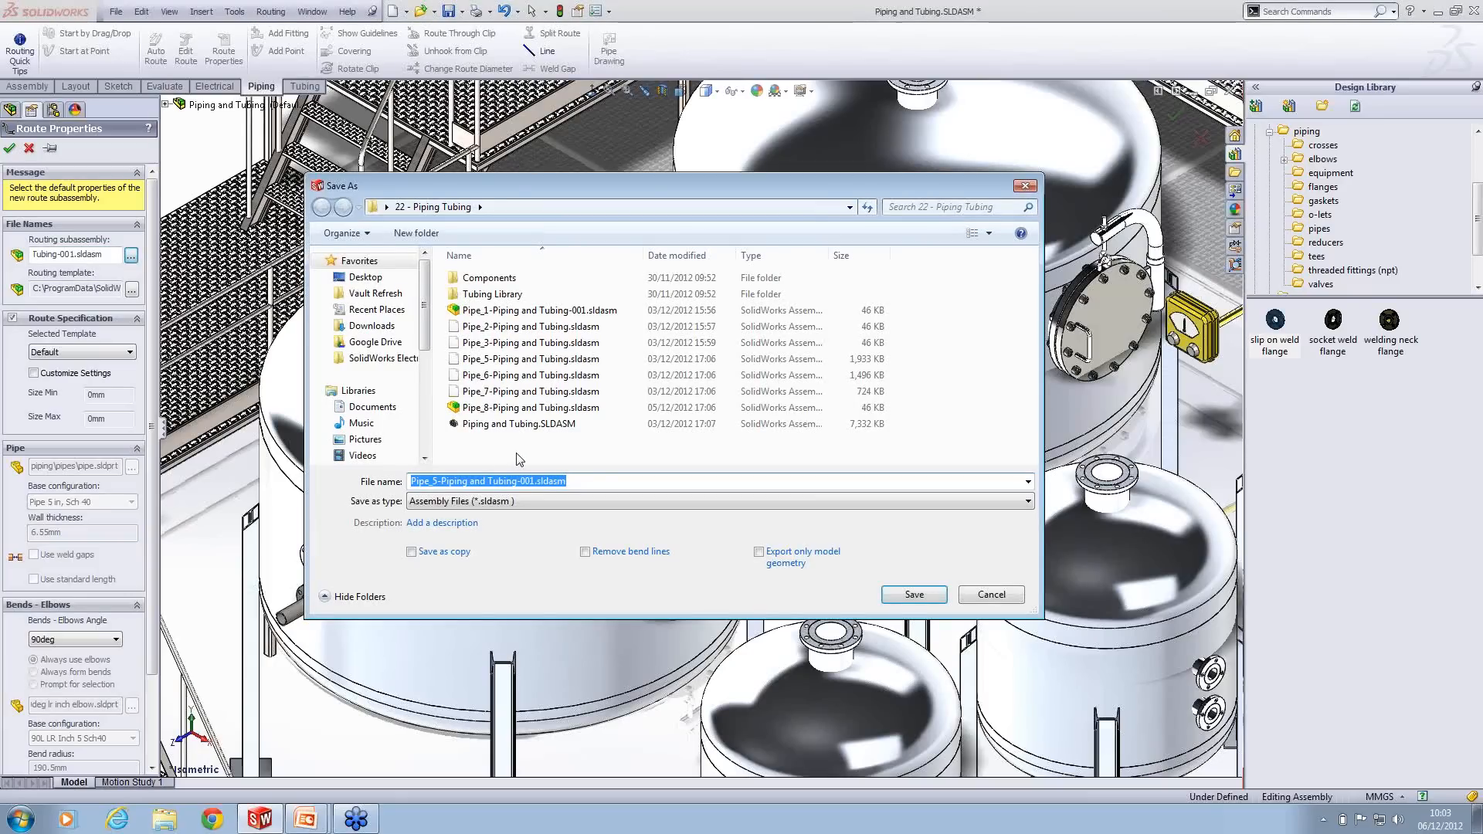
{"action": "type", "text": "We"}
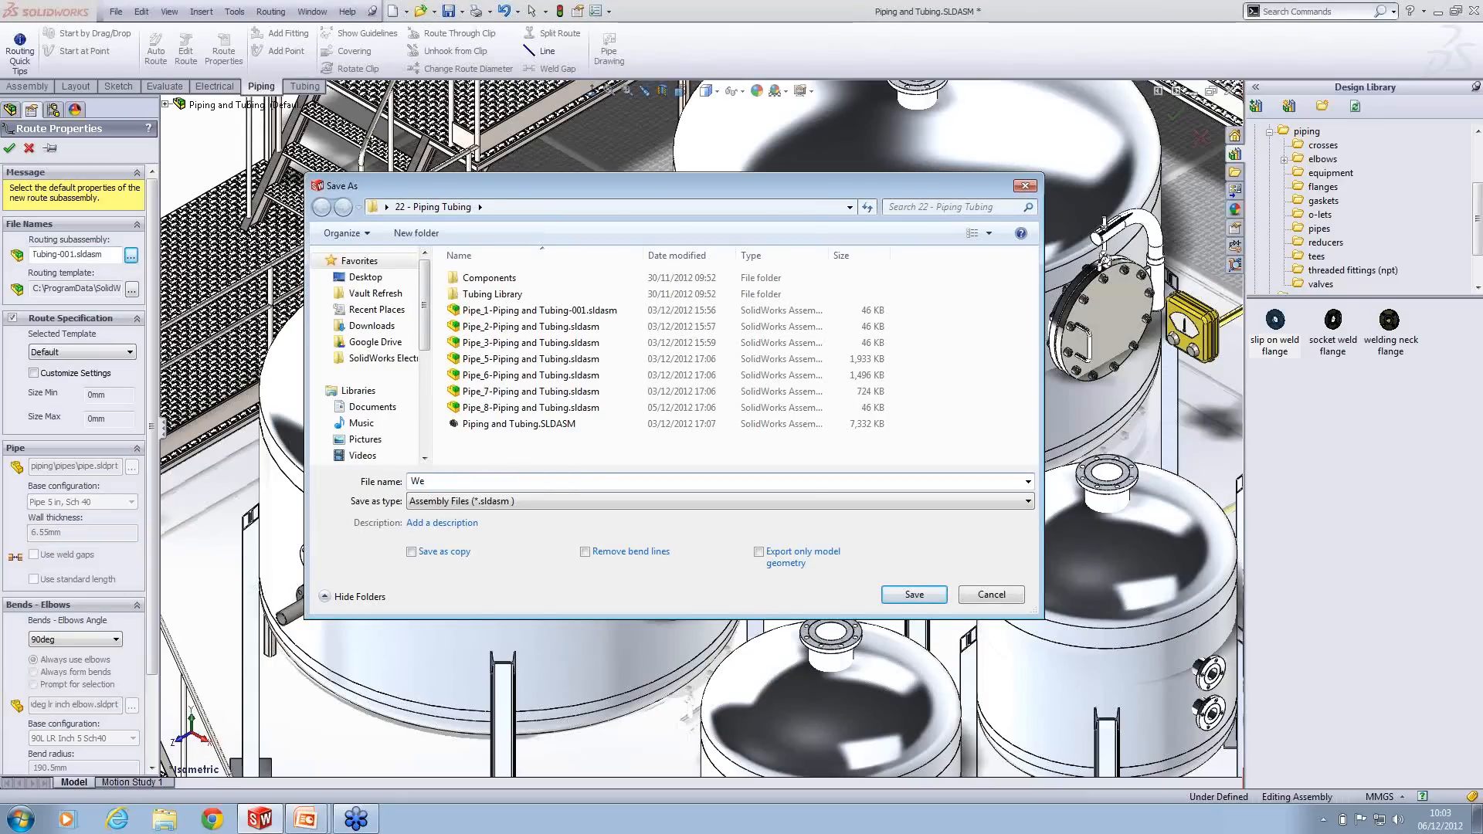
{"action": "type", "text": "binar route 1"}
{"action": "left_click", "coordinate": [882, 595]}
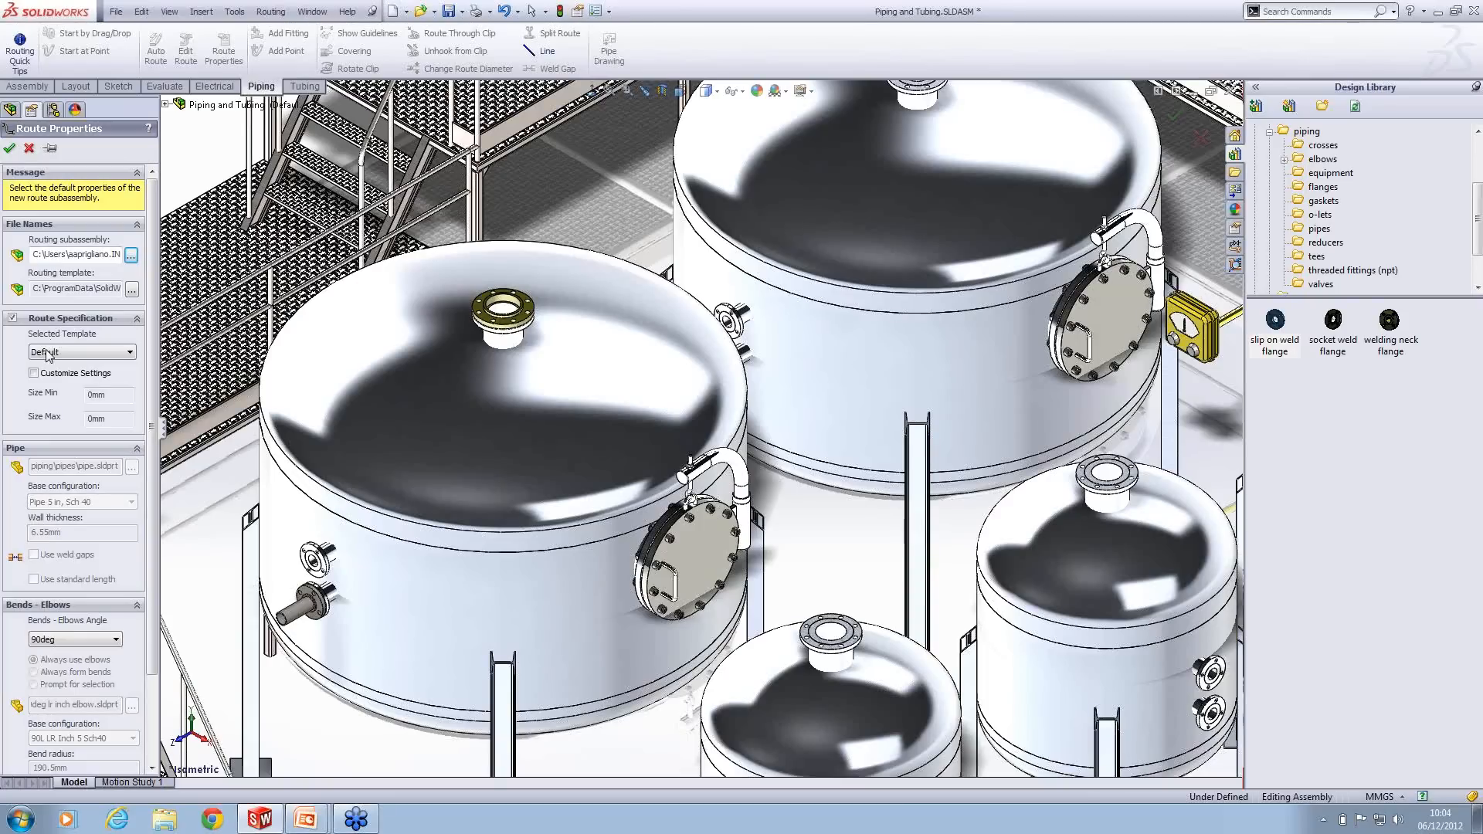
Step: Create the route with the default properties, choosing to save all modified documents at first and not to save them when asked again
{"action": "scroll", "coordinate": [152, 349], "scroll_direction": "down", "scroll_amount": 3}
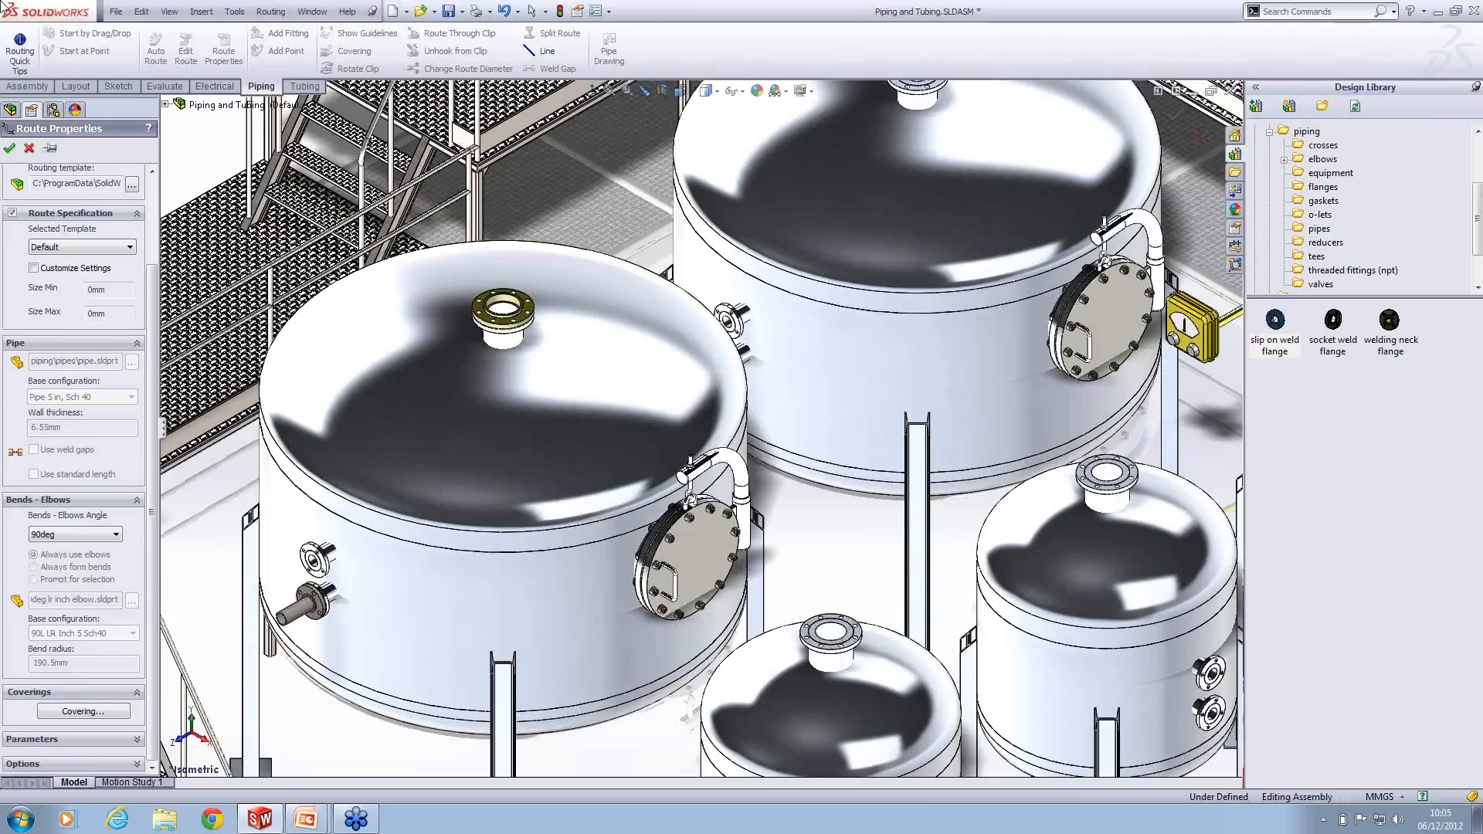
{"action": "left_click", "coordinate": [11, 149]}
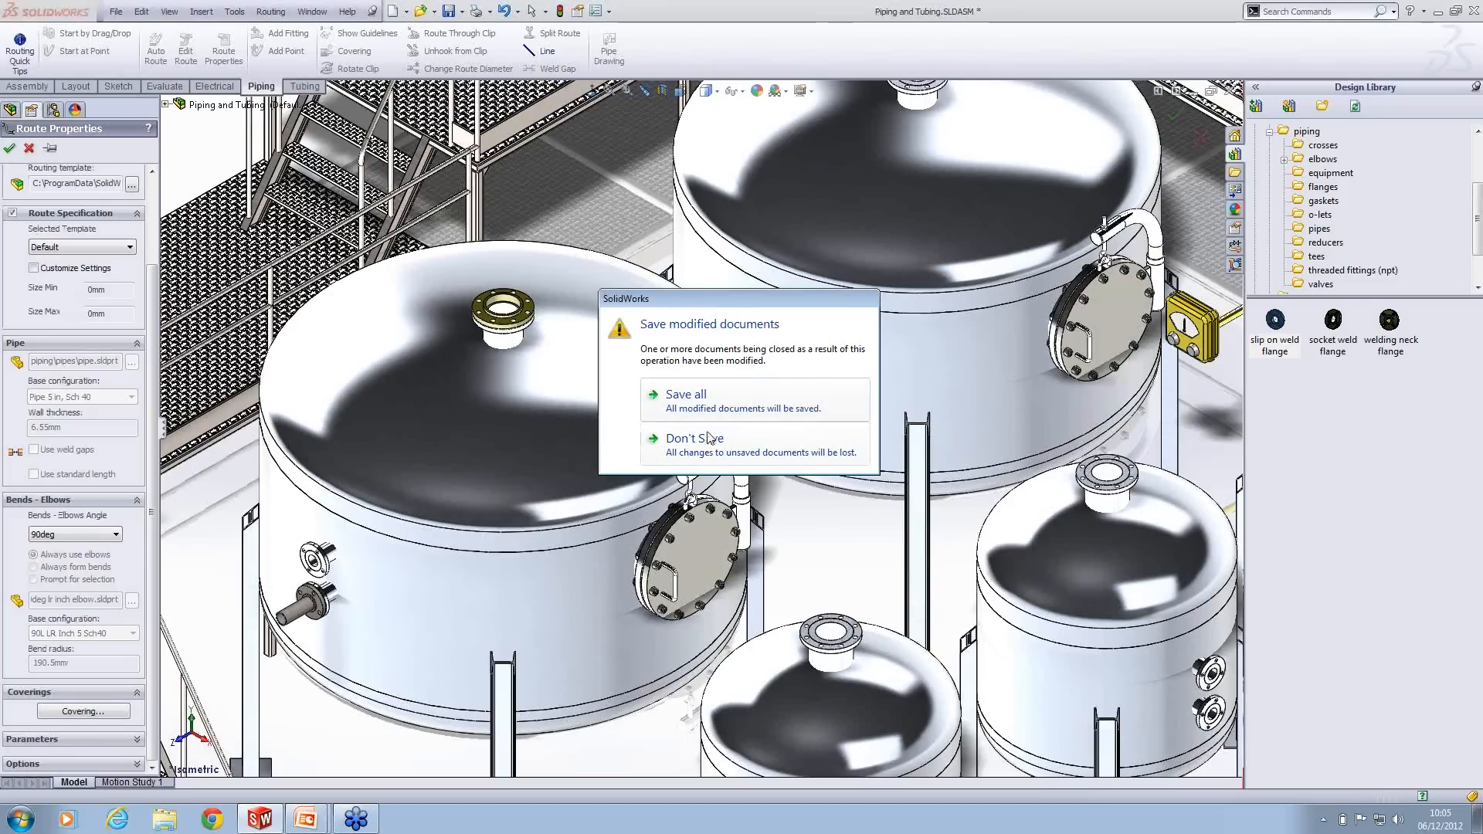
{"action": "left_click", "coordinate": [704, 407]}
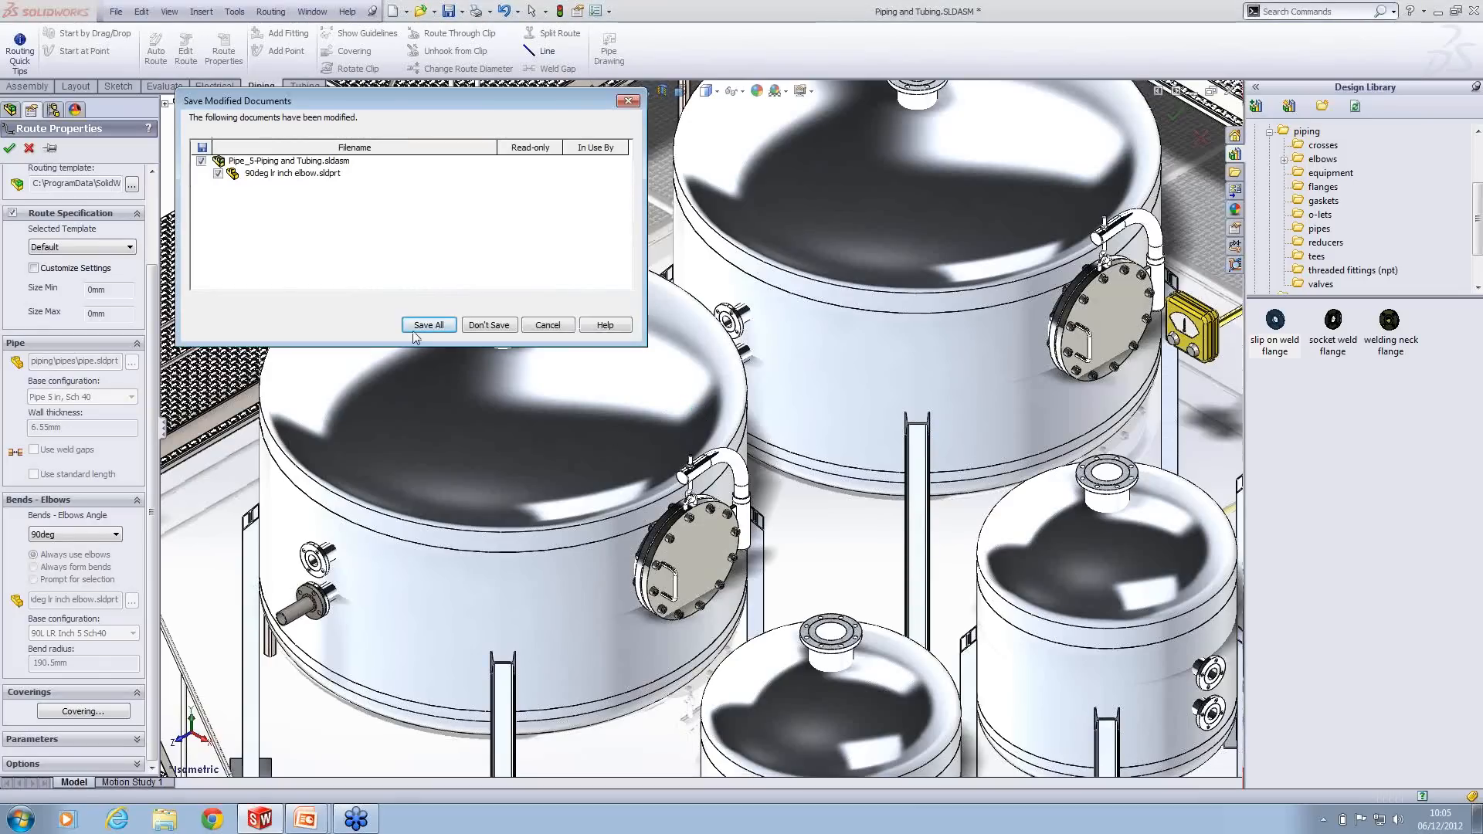
{"action": "left_click", "coordinate": [437, 325]}
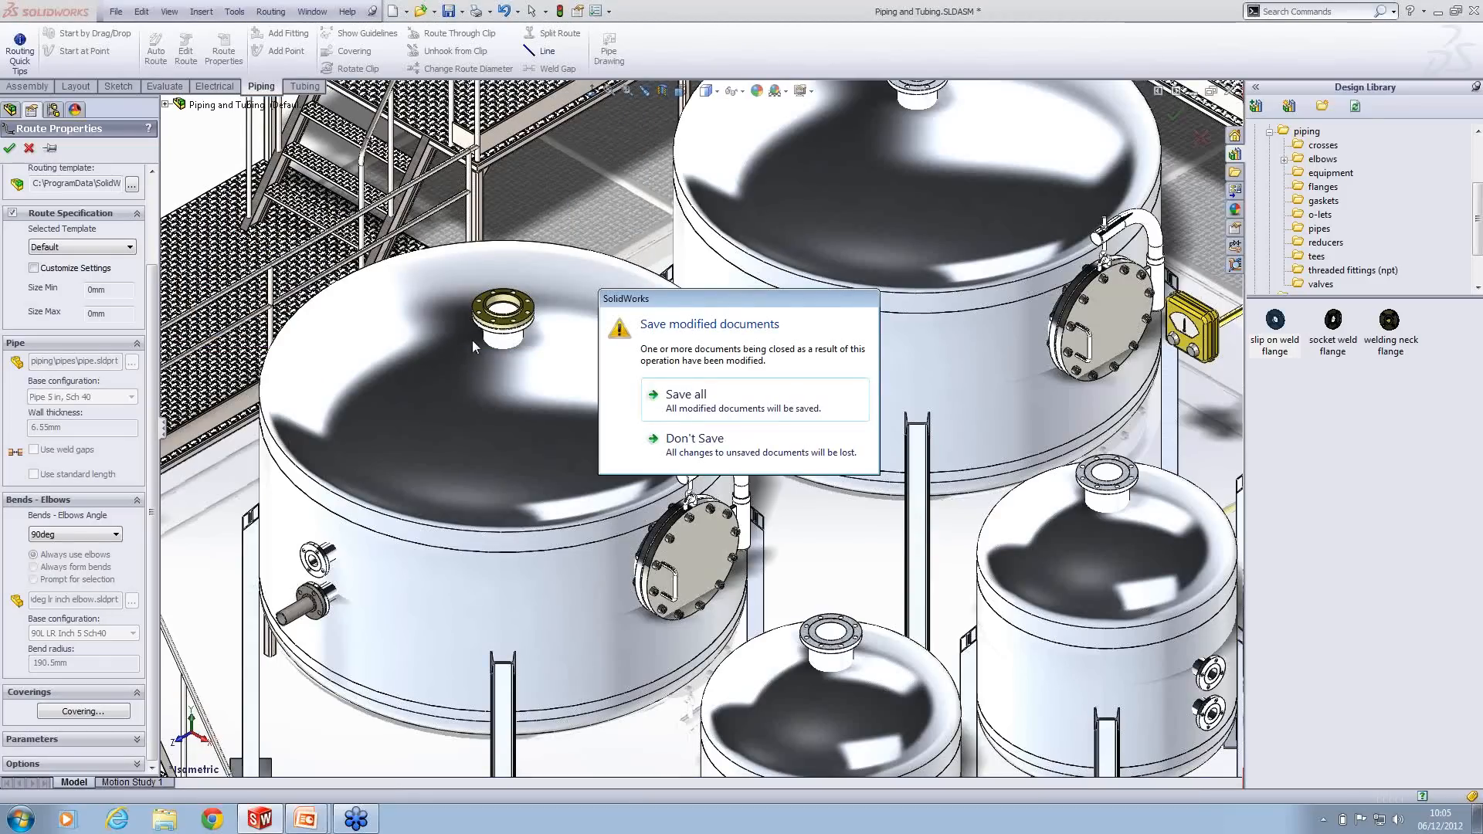
{"action": "left_click", "coordinate": [770, 455]}
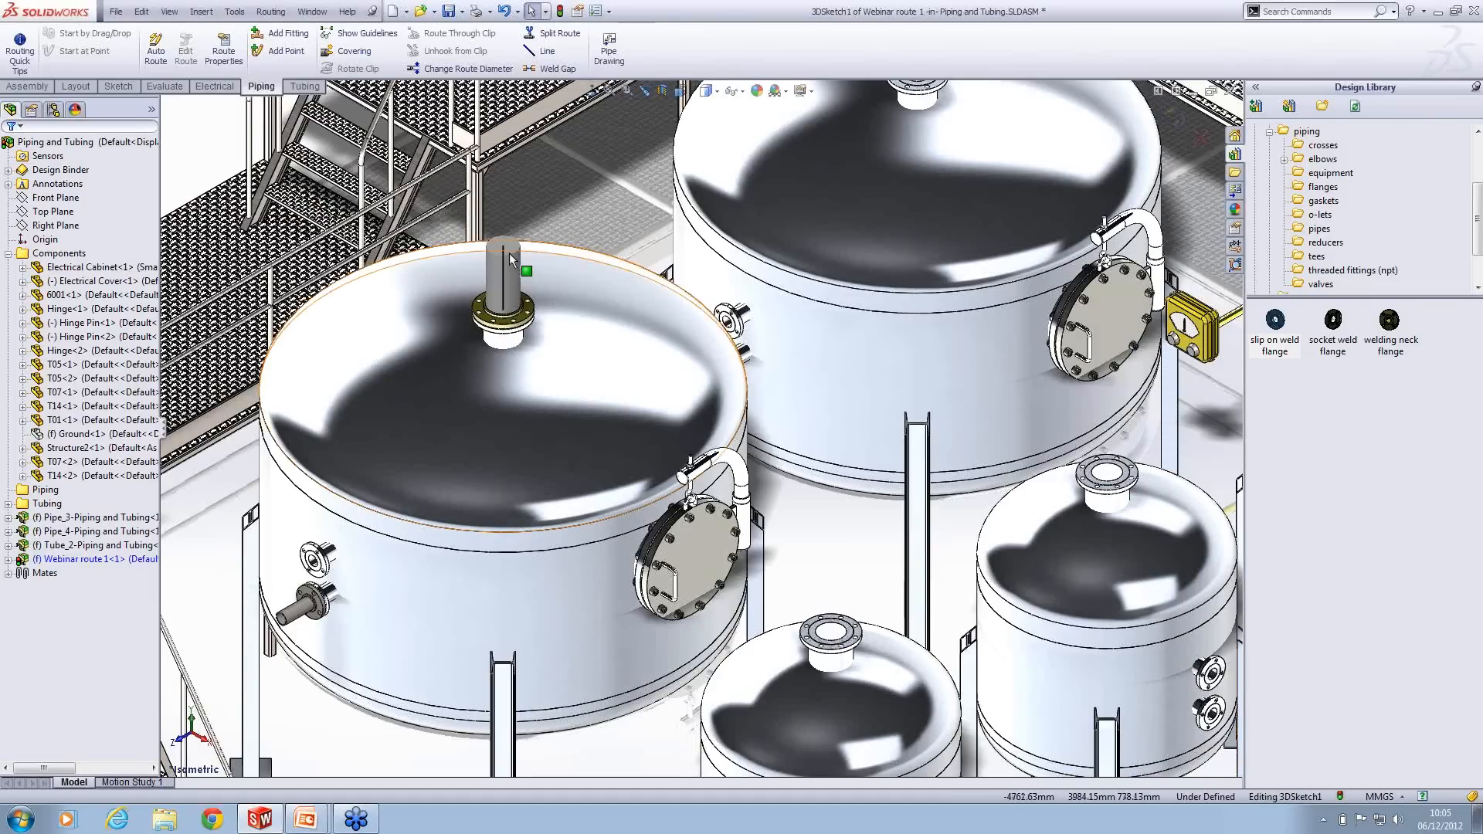
Step: Lengthen the pipe stub above the flange and sketch route lines from its end, about 877 mm along Z and about 963 mm along X
{"action": "left_click_drag", "start_coordinate": [501, 226], "coordinate": [500, 212]}
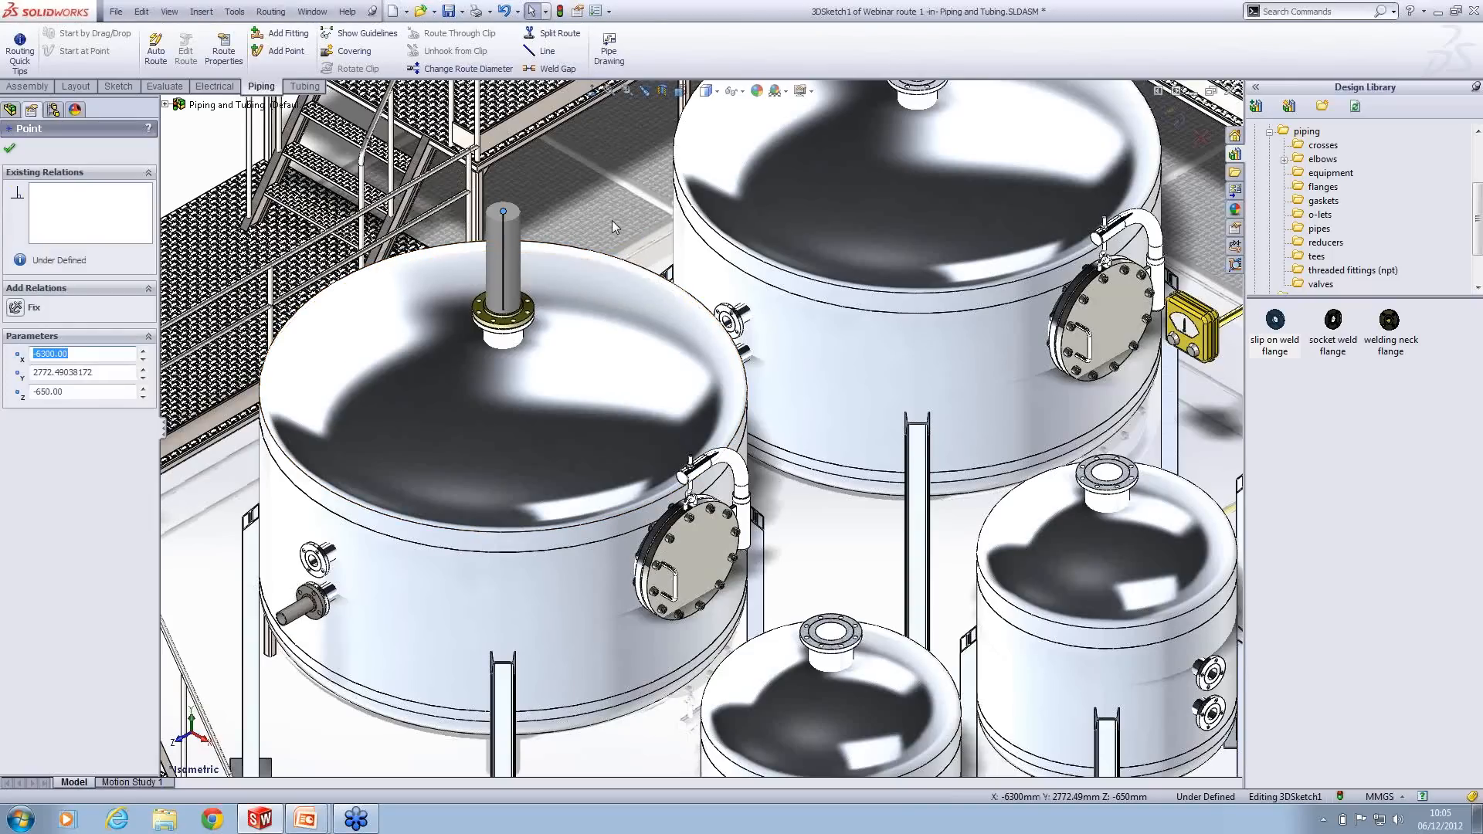
{"action": "scroll", "coordinate": [610, 219], "scroll_direction": "up", "scroll_amount": 2}
{"action": "key", "text": "s"}
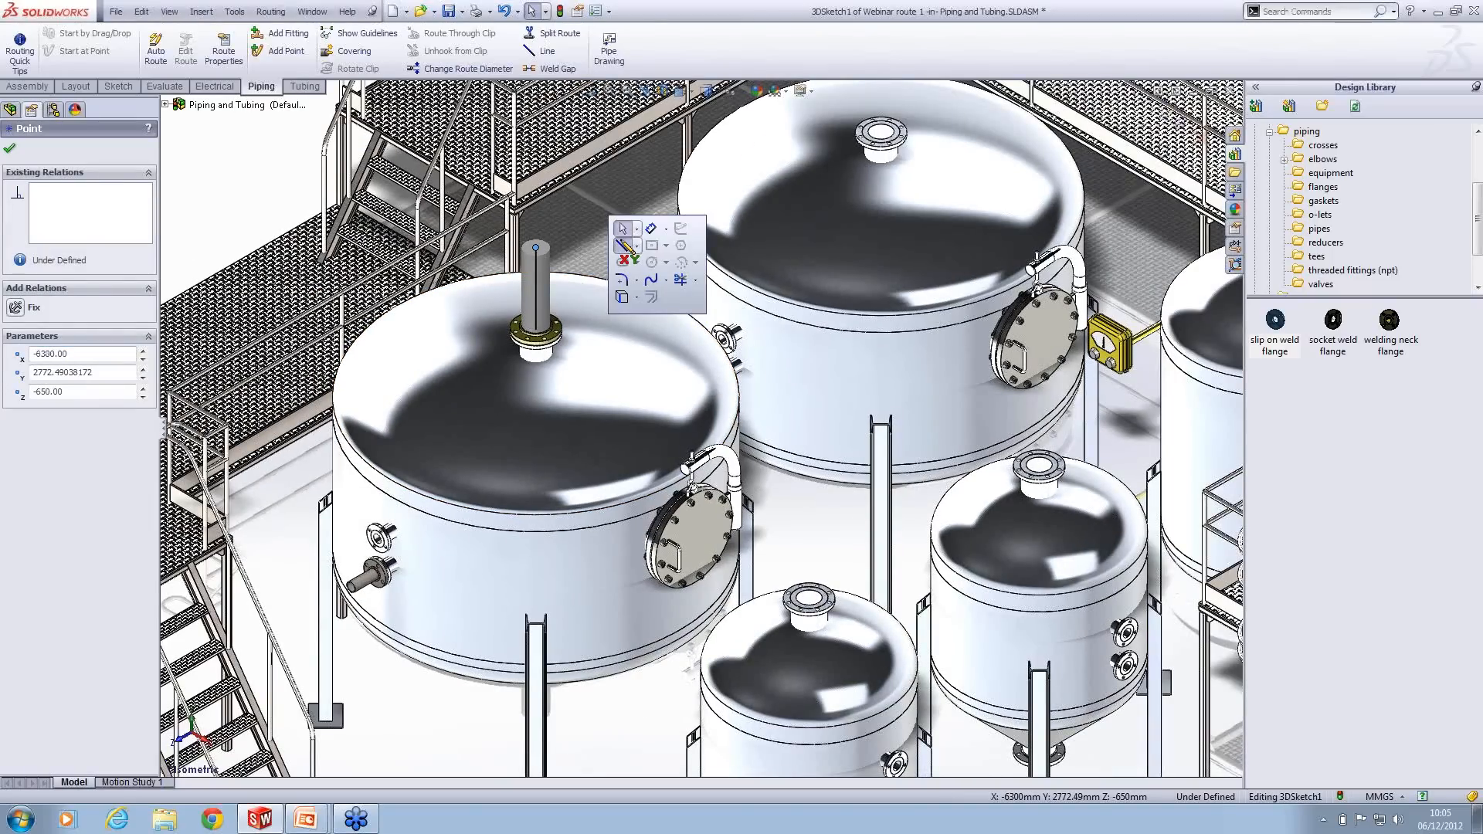
{"action": "left_click", "coordinate": [631, 252]}
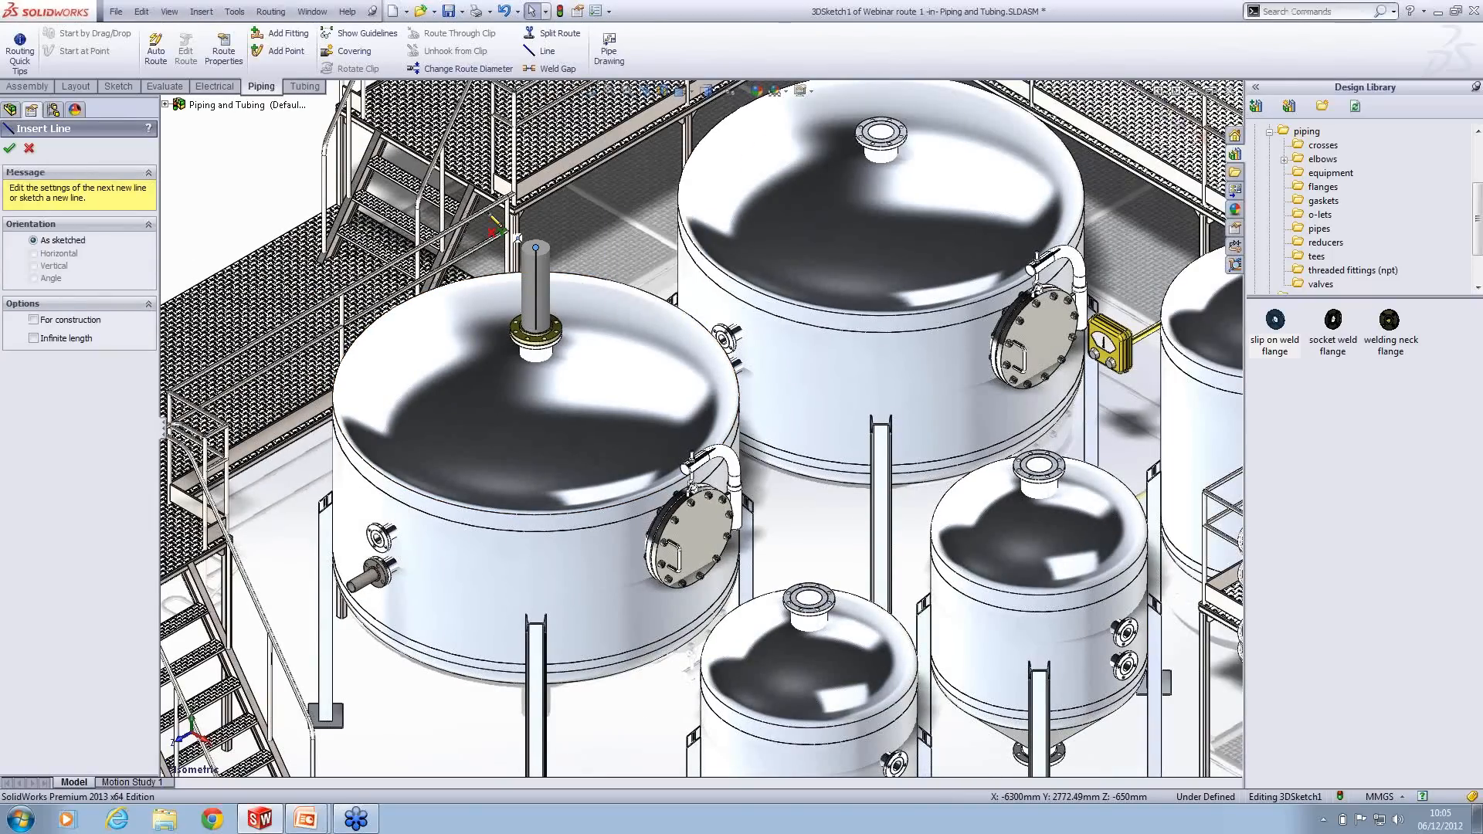
{"action": "left_click", "coordinate": [536, 249]}
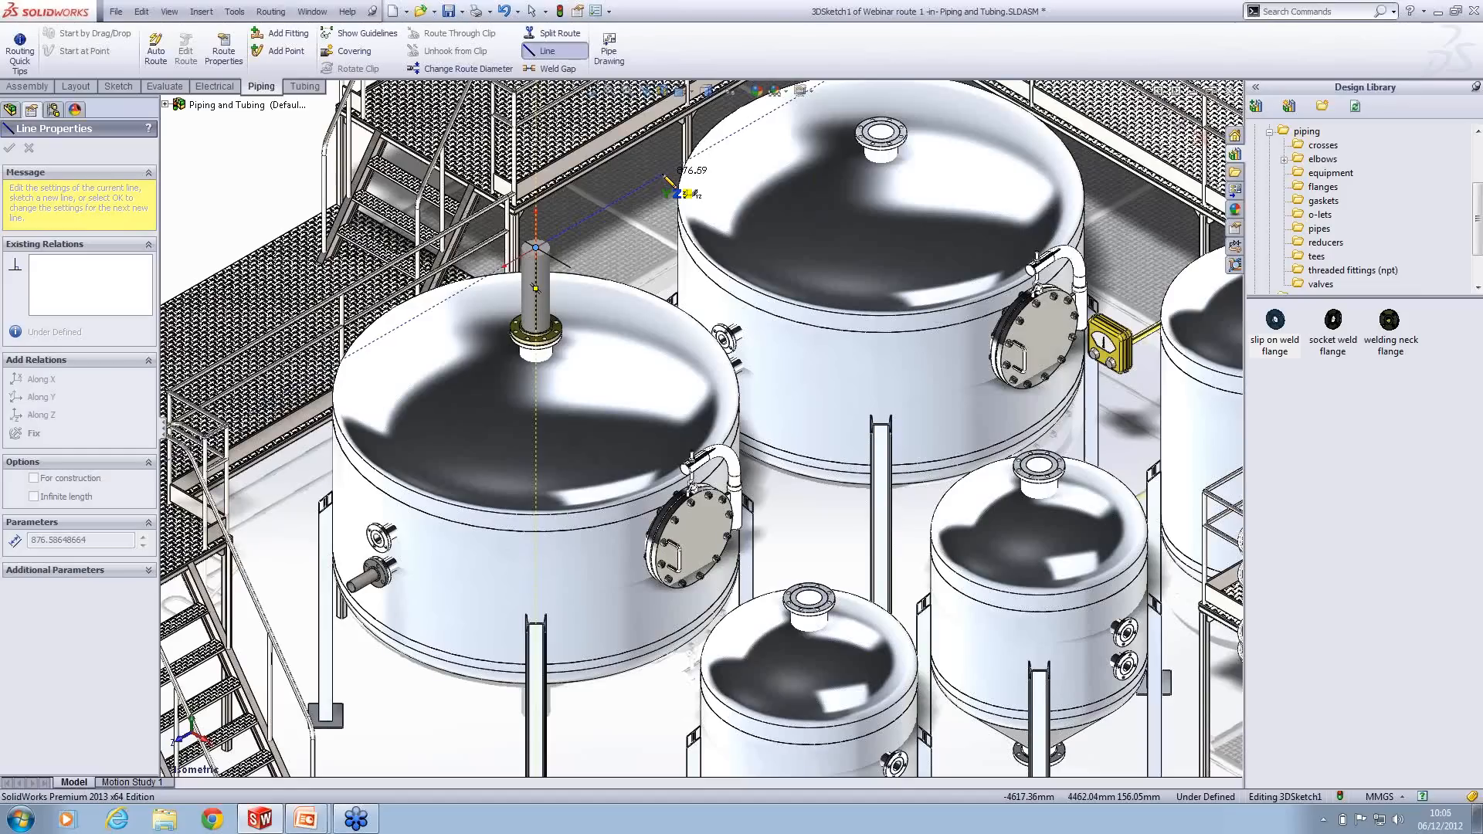
{"action": "left_click", "coordinate": [662, 176]}
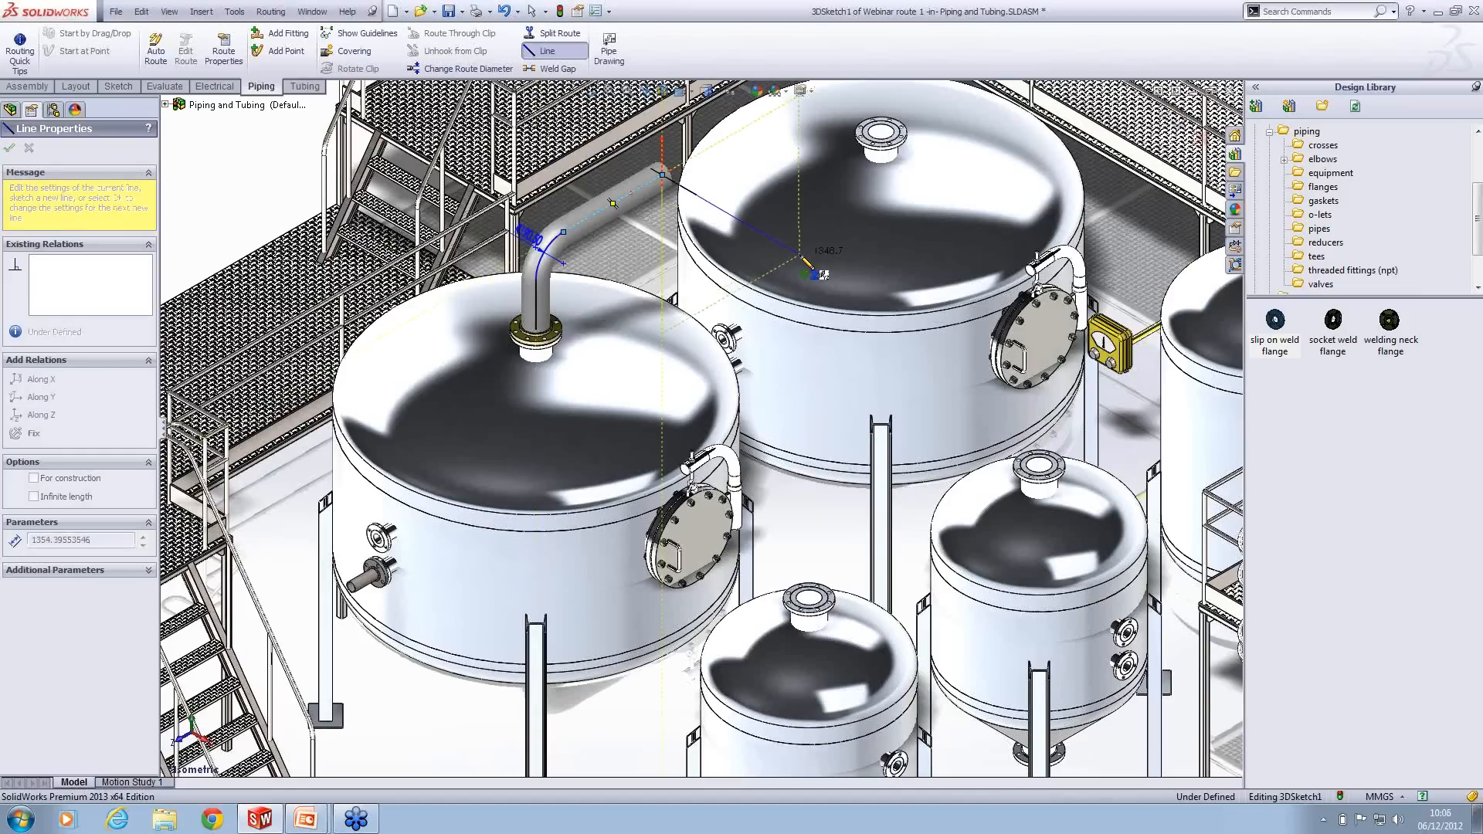
{"action": "left_click", "coordinate": [802, 256]}
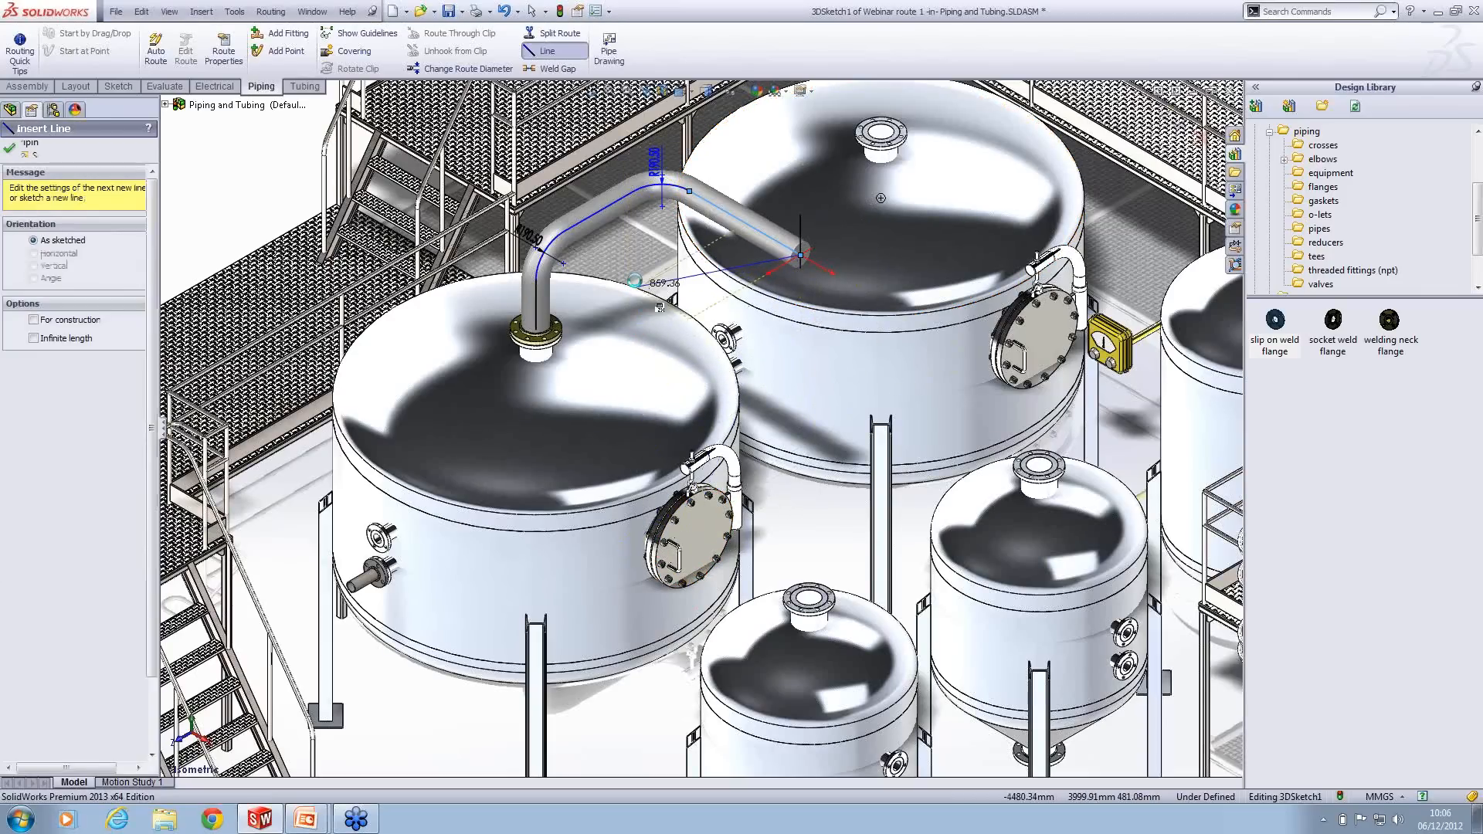
{"action": "key", "text": "Escape"}
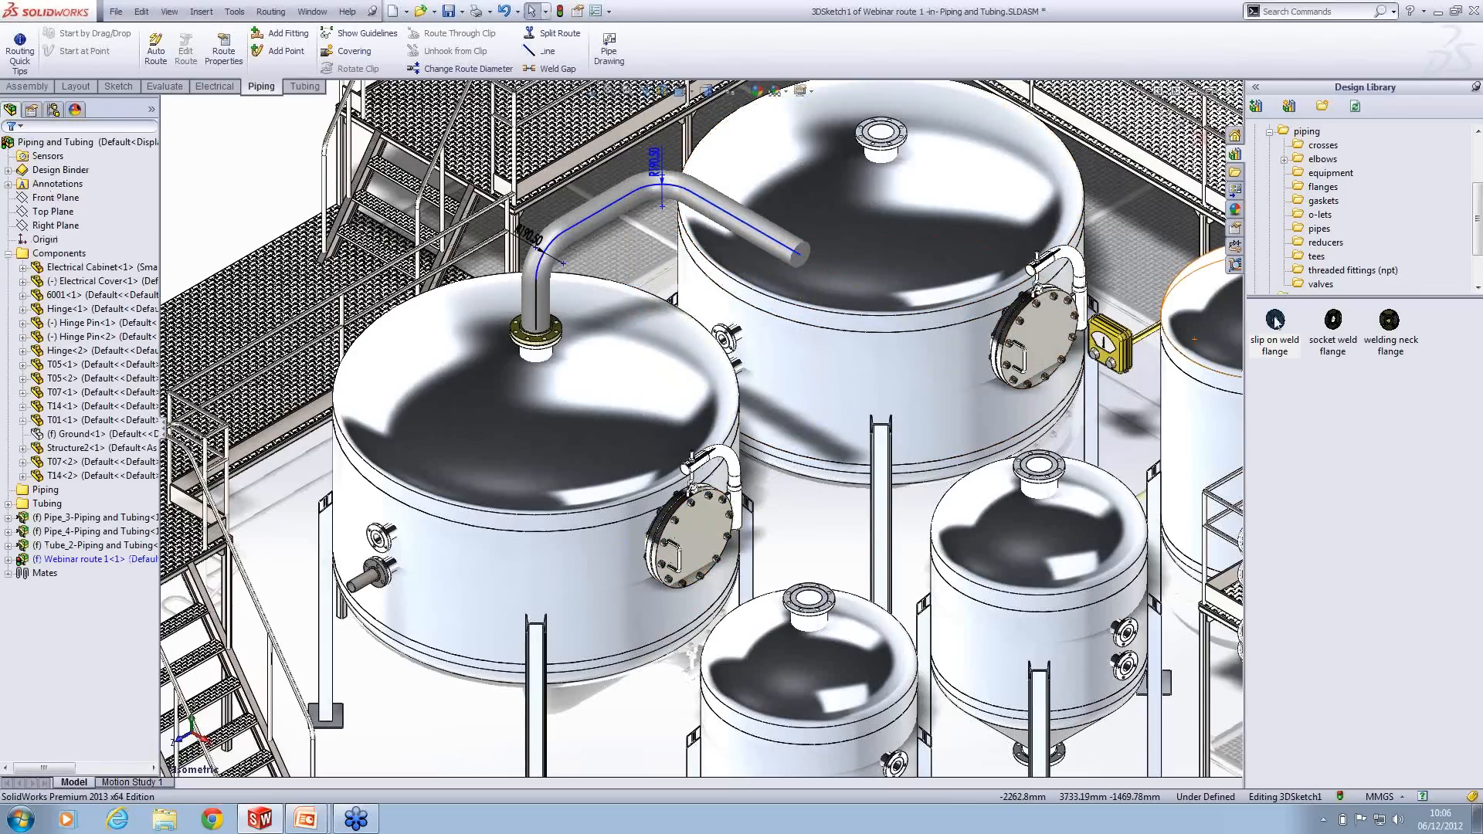
Step: Place a Slip On Flange 150-NPS5 on tank T01's top nozzle and merge the route's open end with the new flange's stub end
{"action": "left_click_drag", "start_coordinate": [1271, 320], "coordinate": [1045, 468]}
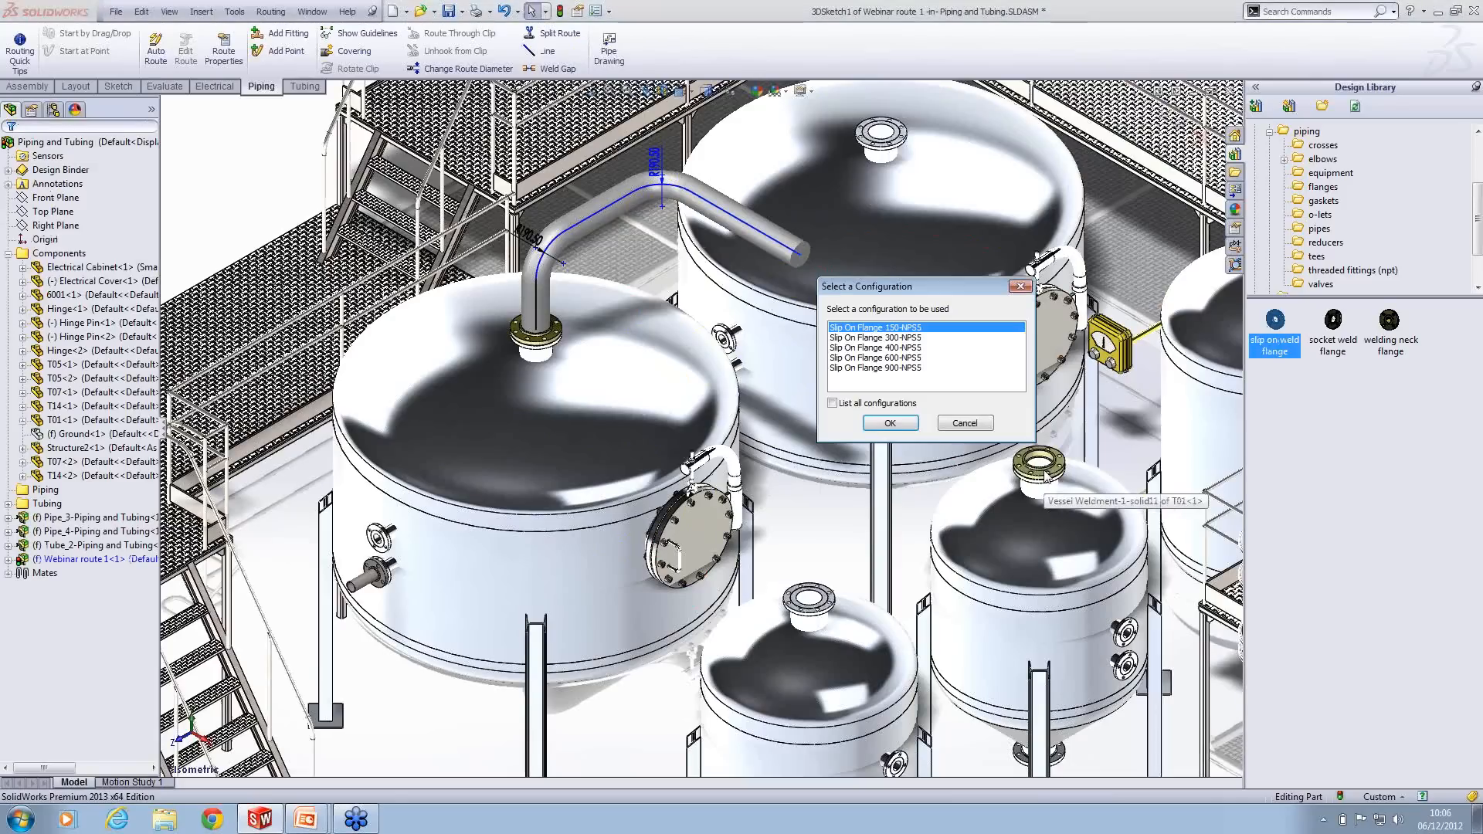
{"action": "left_click", "coordinate": [890, 423]}
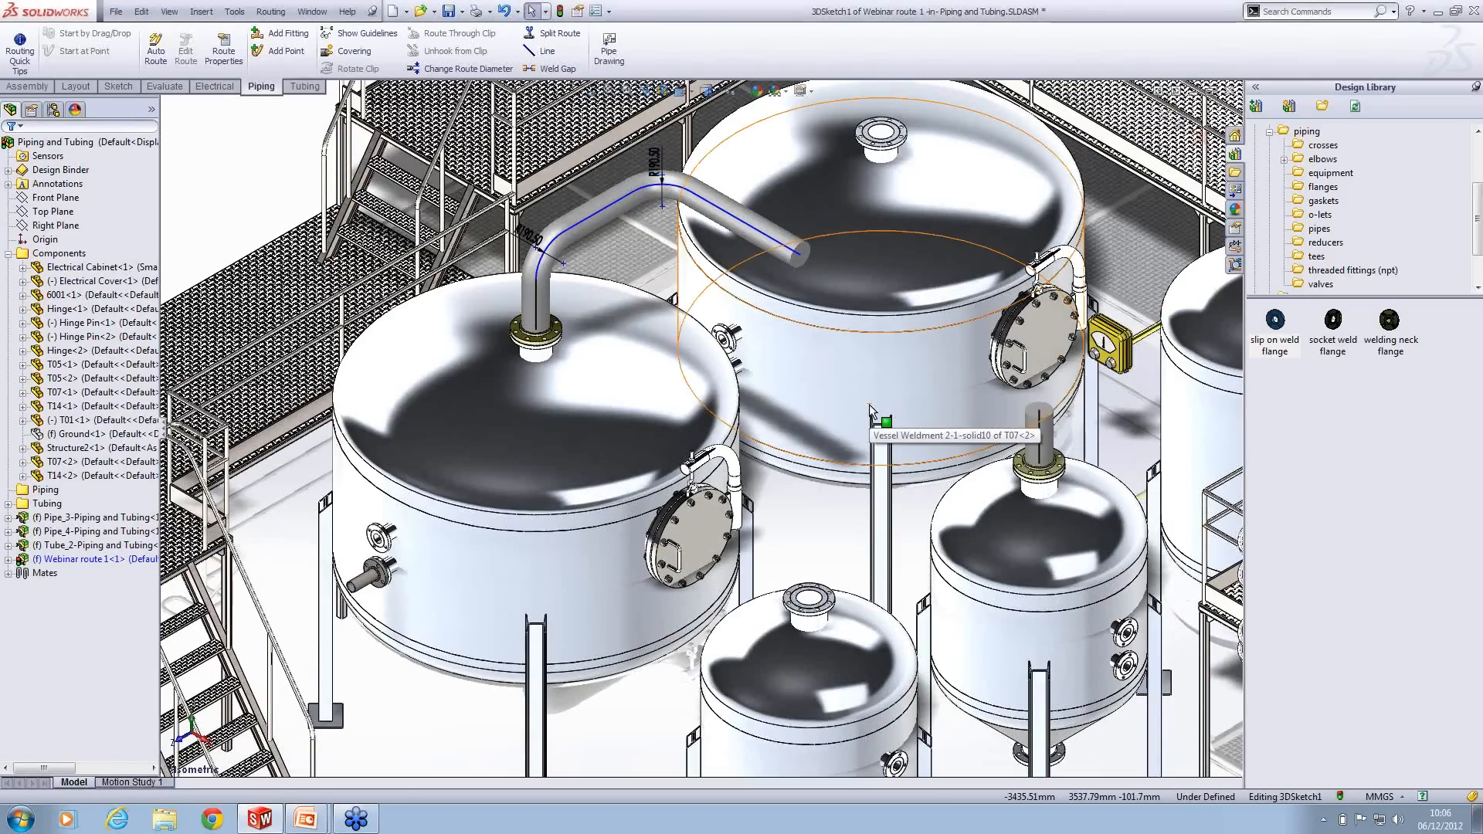
{"action": "left_click_drag", "start_coordinate": [800, 255], "coordinate": [1032, 407]}
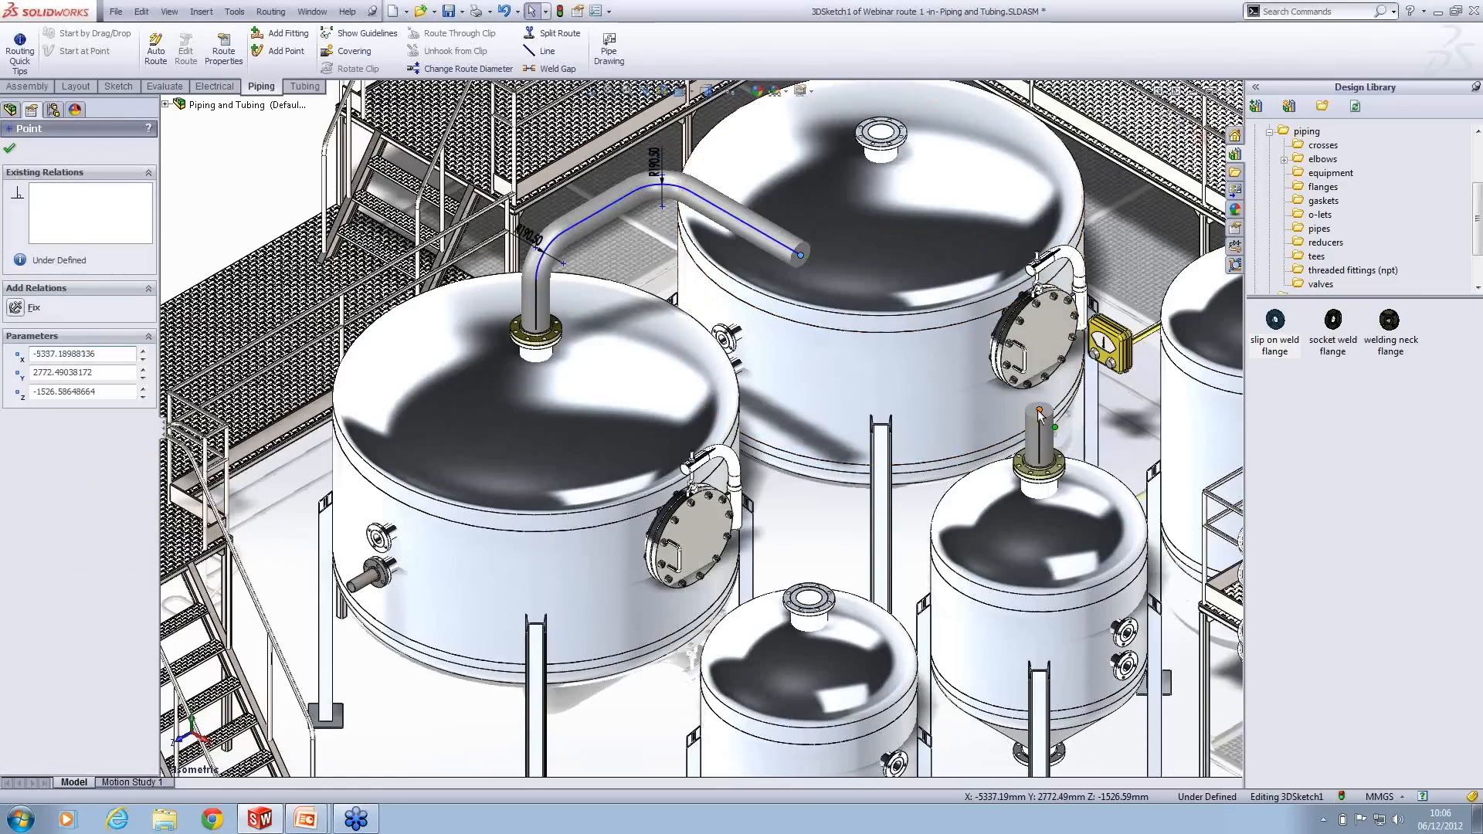
{"action": "left_click", "coordinate": [1038, 410], "text": "ctrl"}
{"action": "left_click", "coordinate": [1144, 343]}
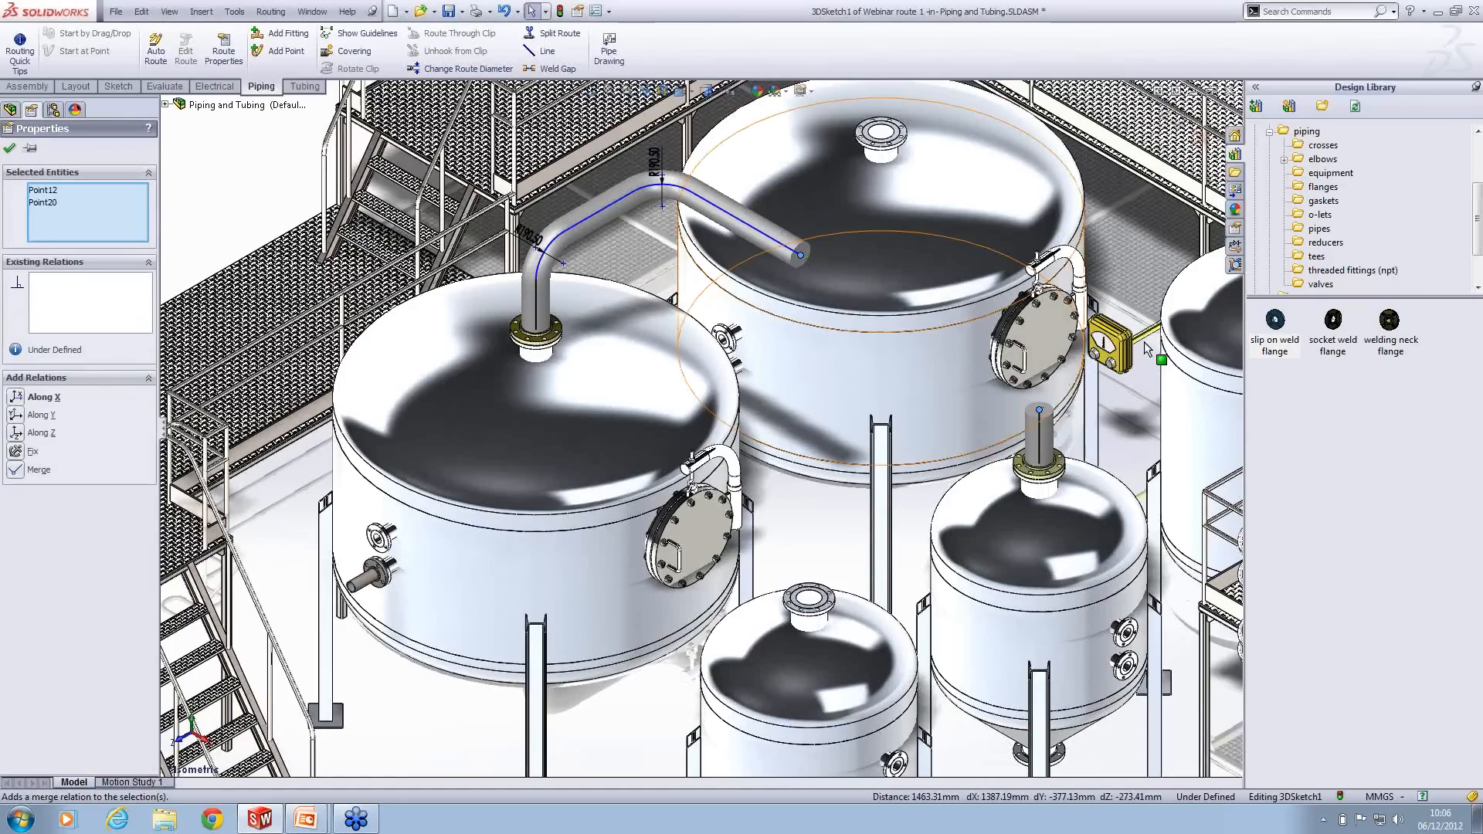
{"action": "left_click_drag", "start_coordinate": [596, 269], "coordinate": [599, 206]}
{"action": "left_click", "coordinate": [602, 245]}
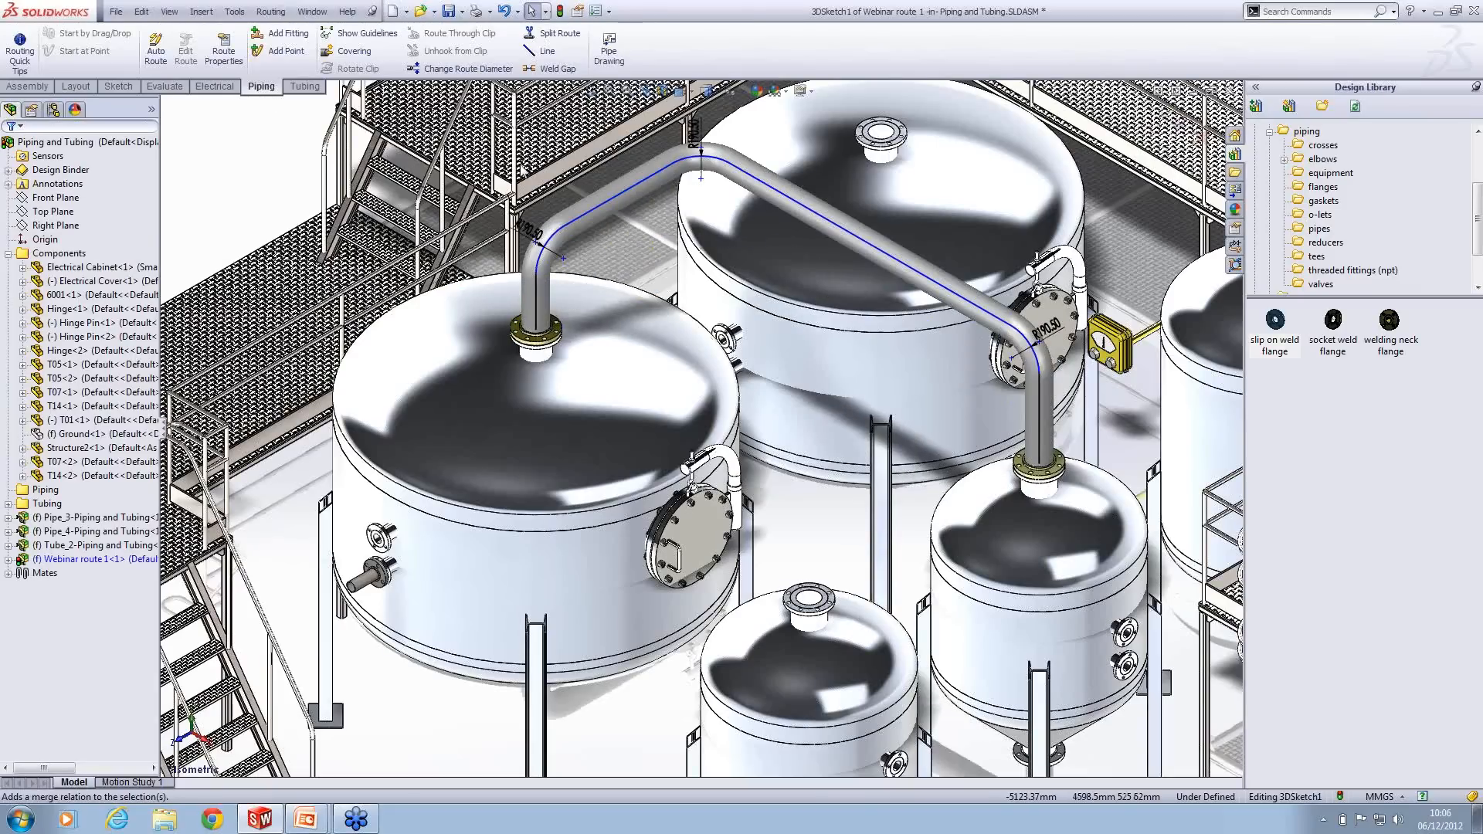
Step: Dimension the vertical route line above the large front tank's flange to 400 mm and finish the route
{"action": "key", "text": "s"}
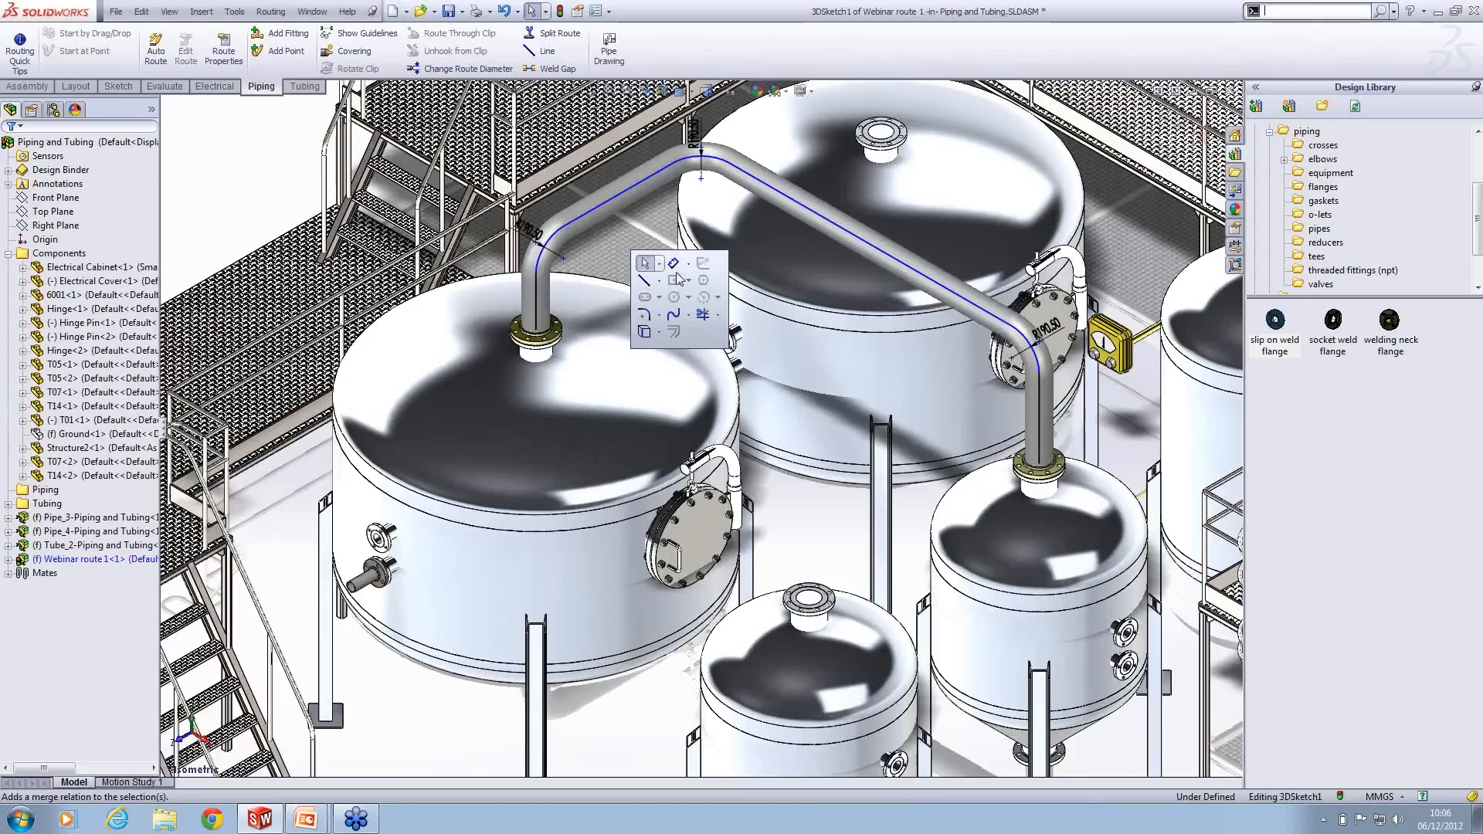
{"action": "left_click", "coordinate": [677, 265]}
{"action": "left_click", "coordinate": [536, 302]}
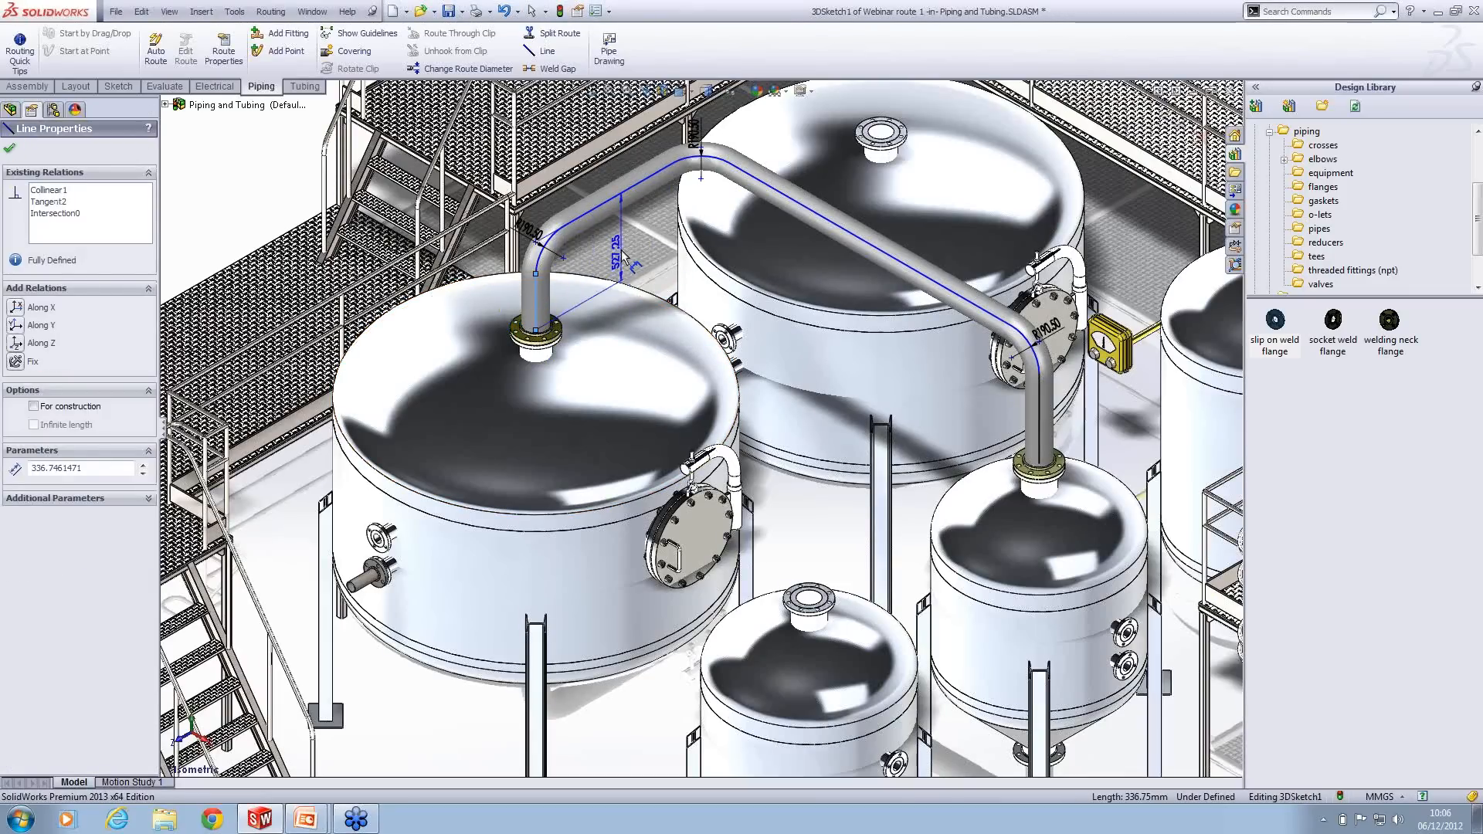
{"action": "left_click", "coordinate": [616, 262]}
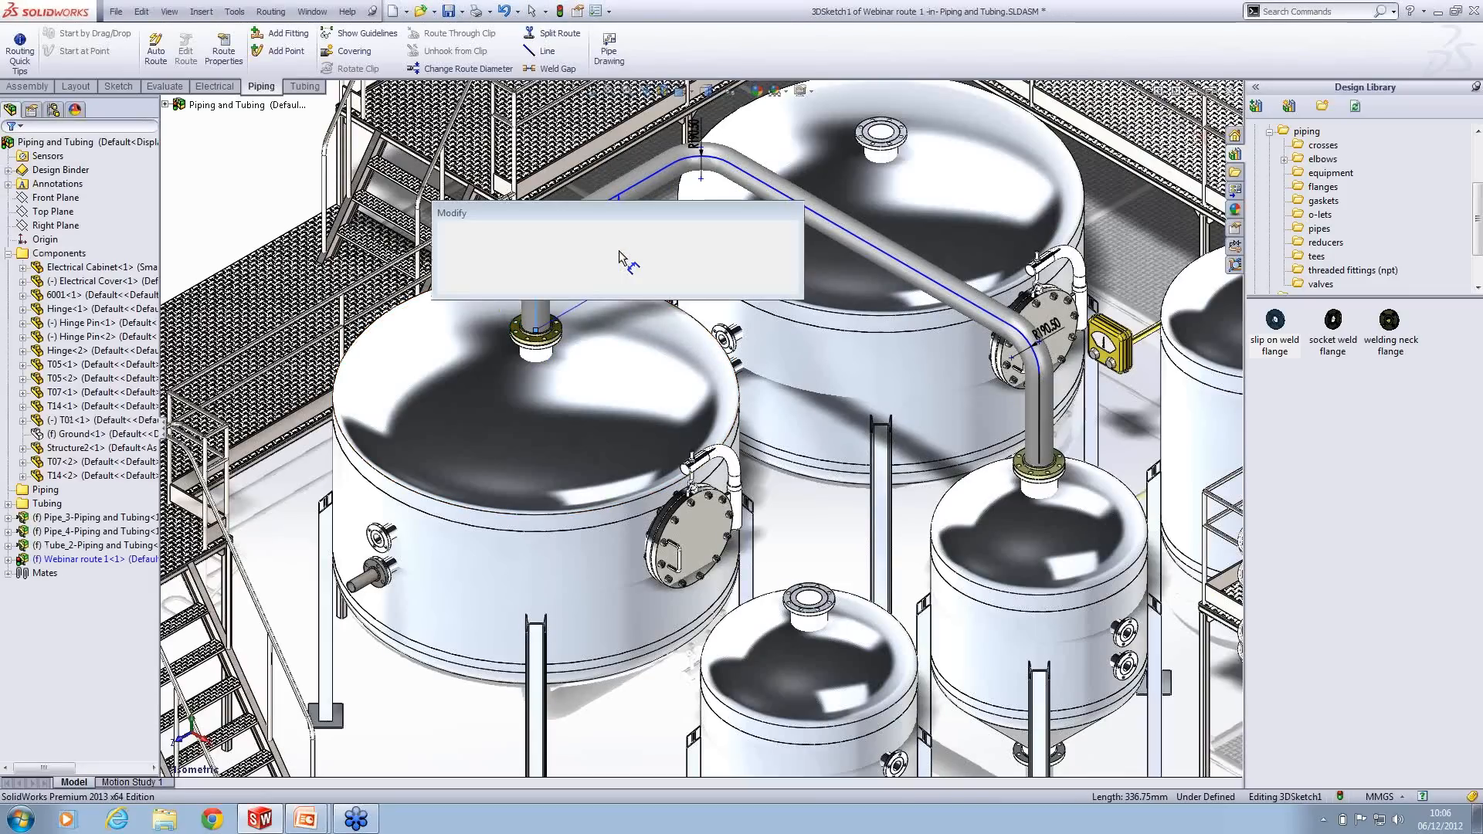
{"action": "type", "text": "4"}
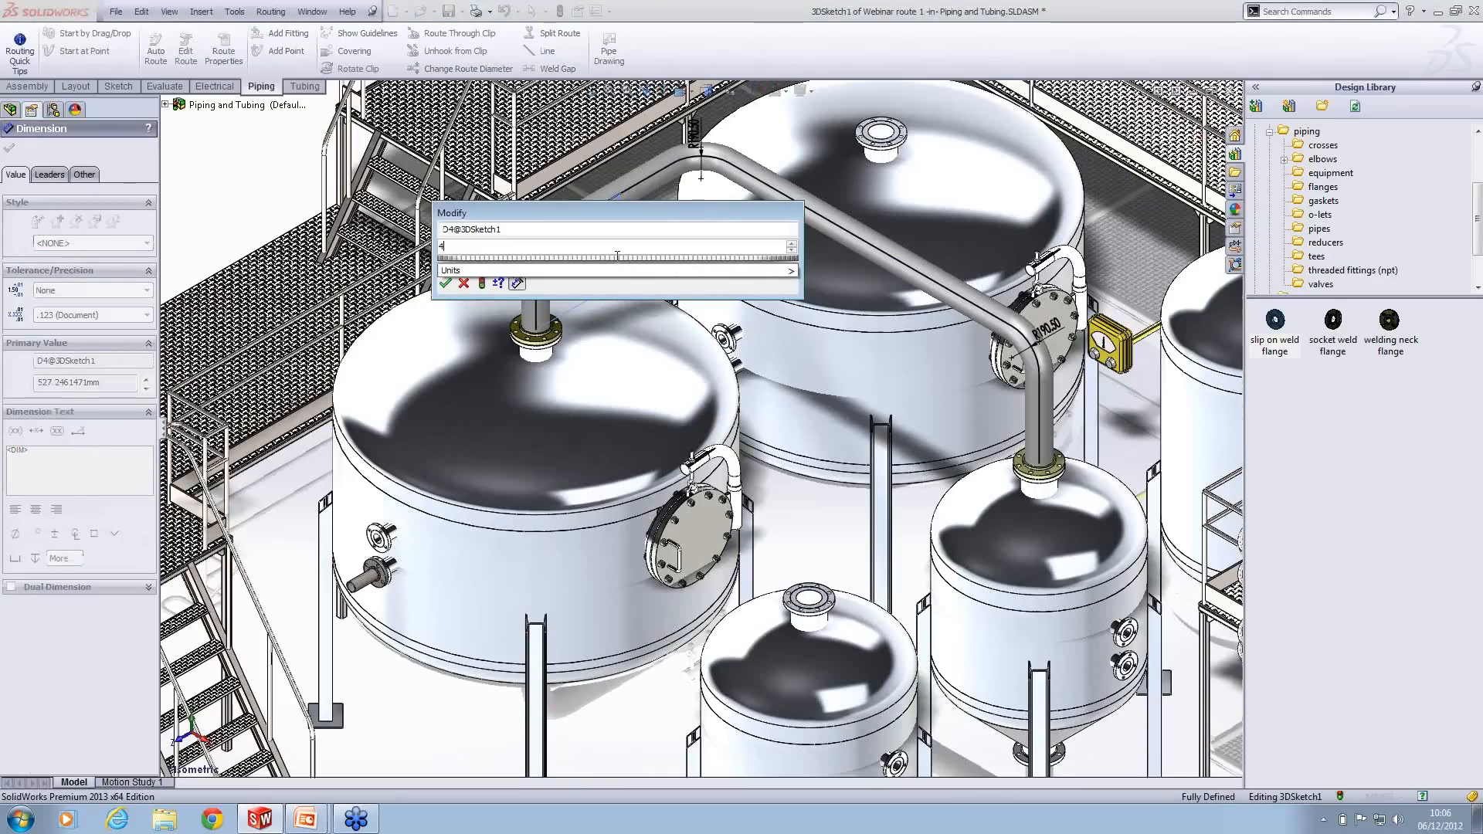
{"action": "type", "text": "00"}
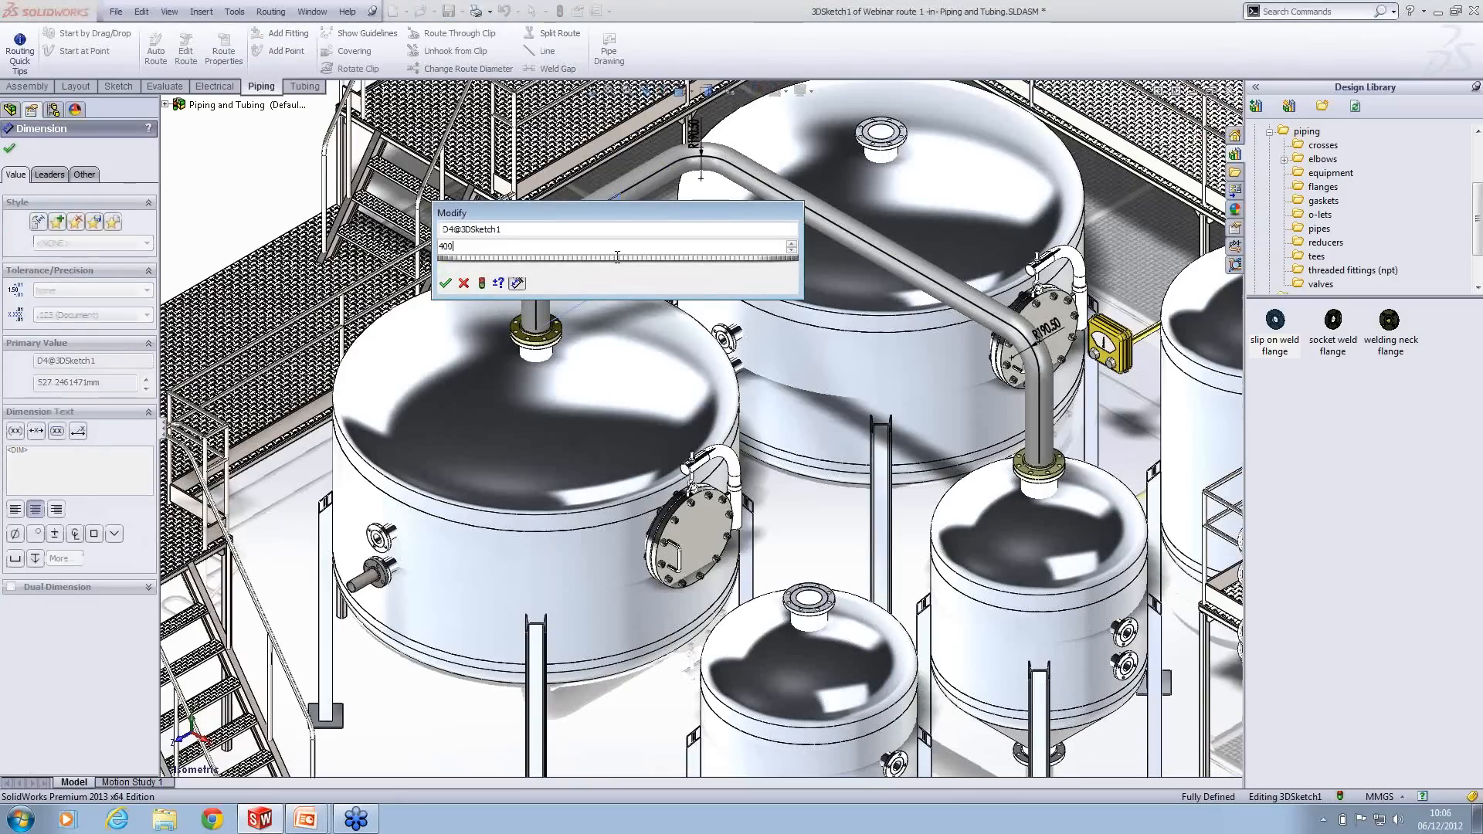
{"action": "key", "text": "Return"}
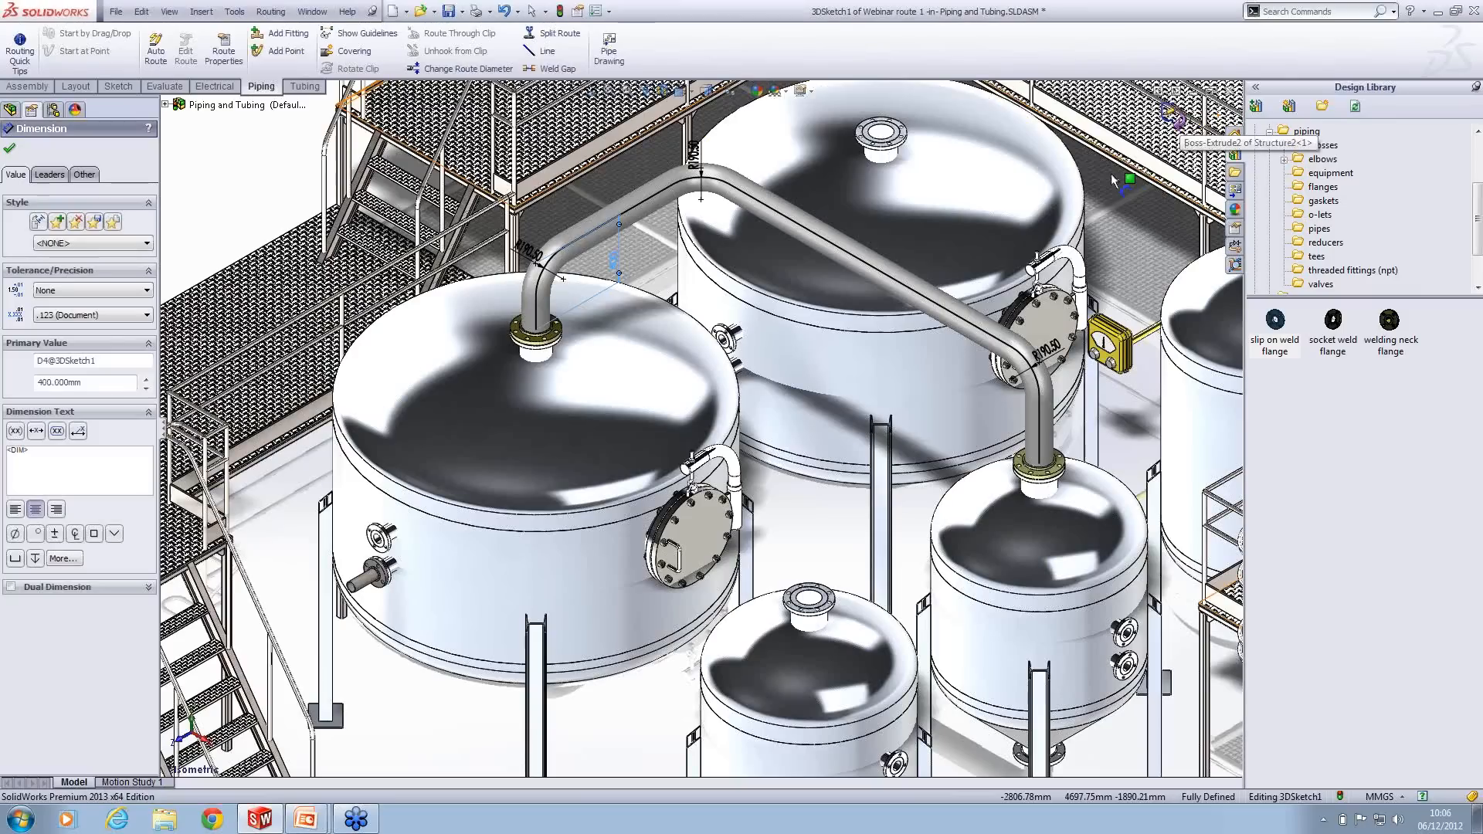
{"action": "key", "text": "Escape"}
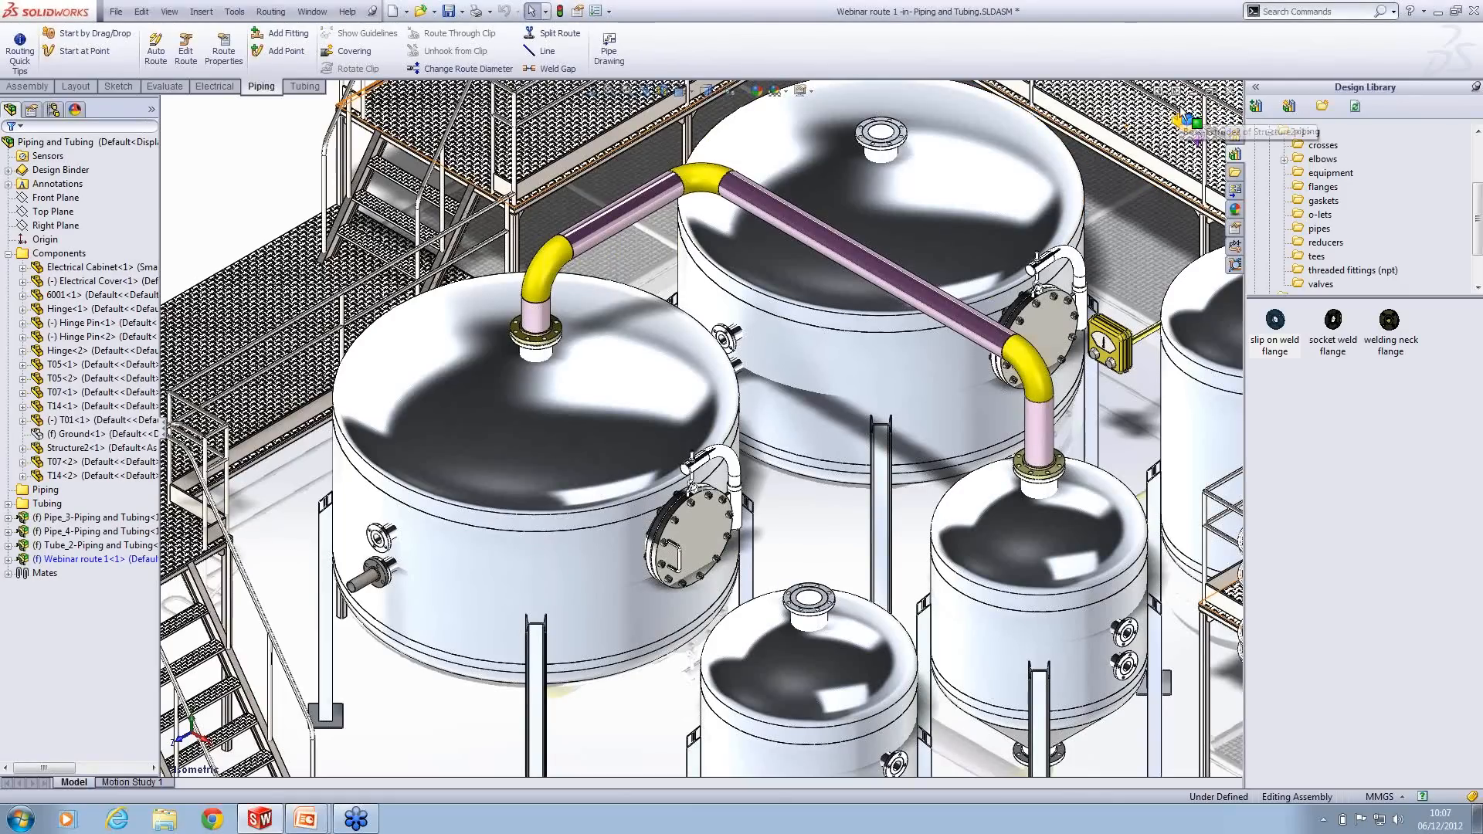
Step: Examine the fittings and pipe segments stored in the Components and Route Parts folders of the Webinar route 1 subassembly
{"action": "left_click", "coordinate": [86, 558]}
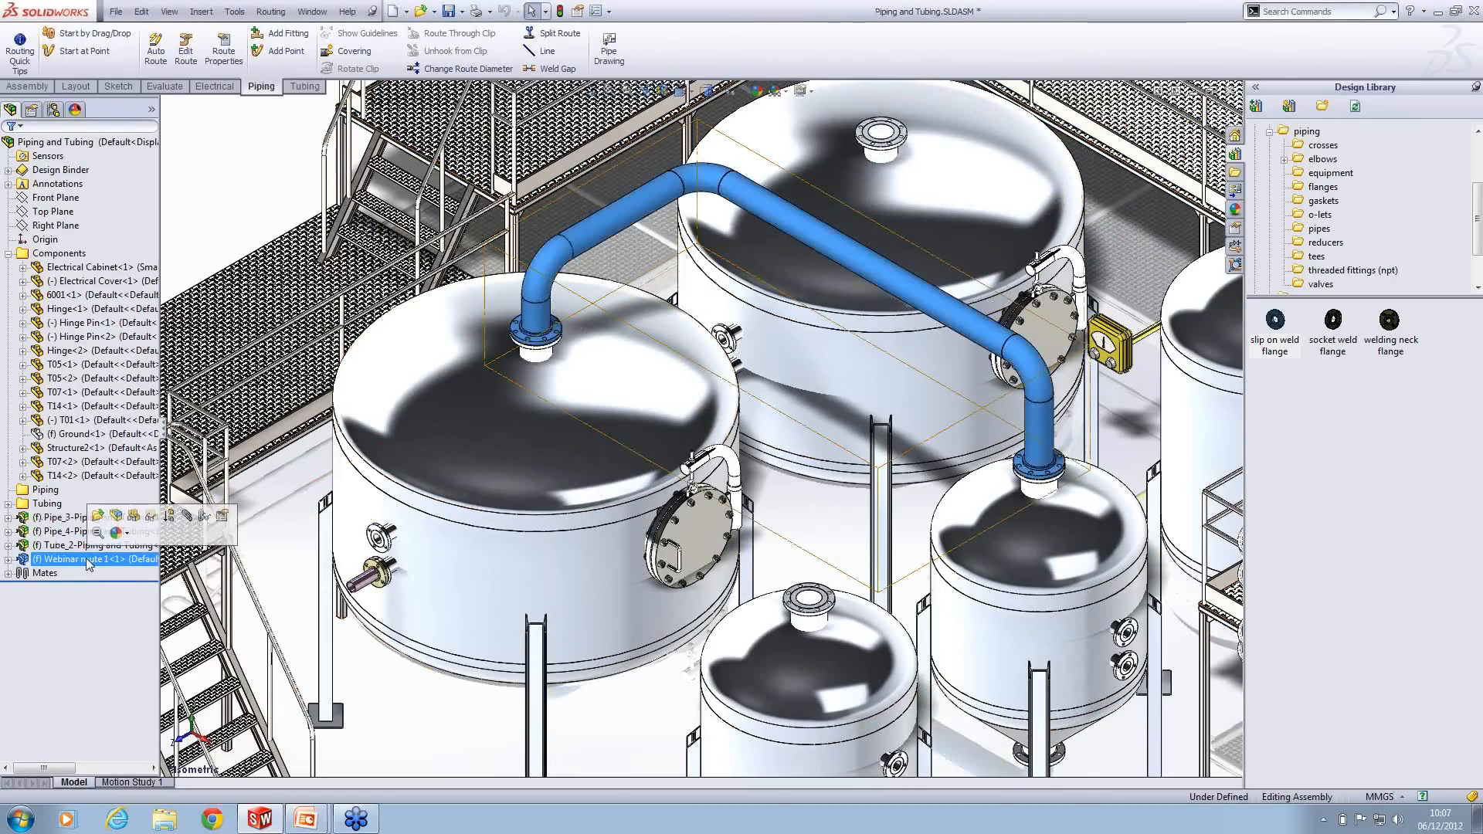
{"action": "left_click", "coordinate": [9, 560]}
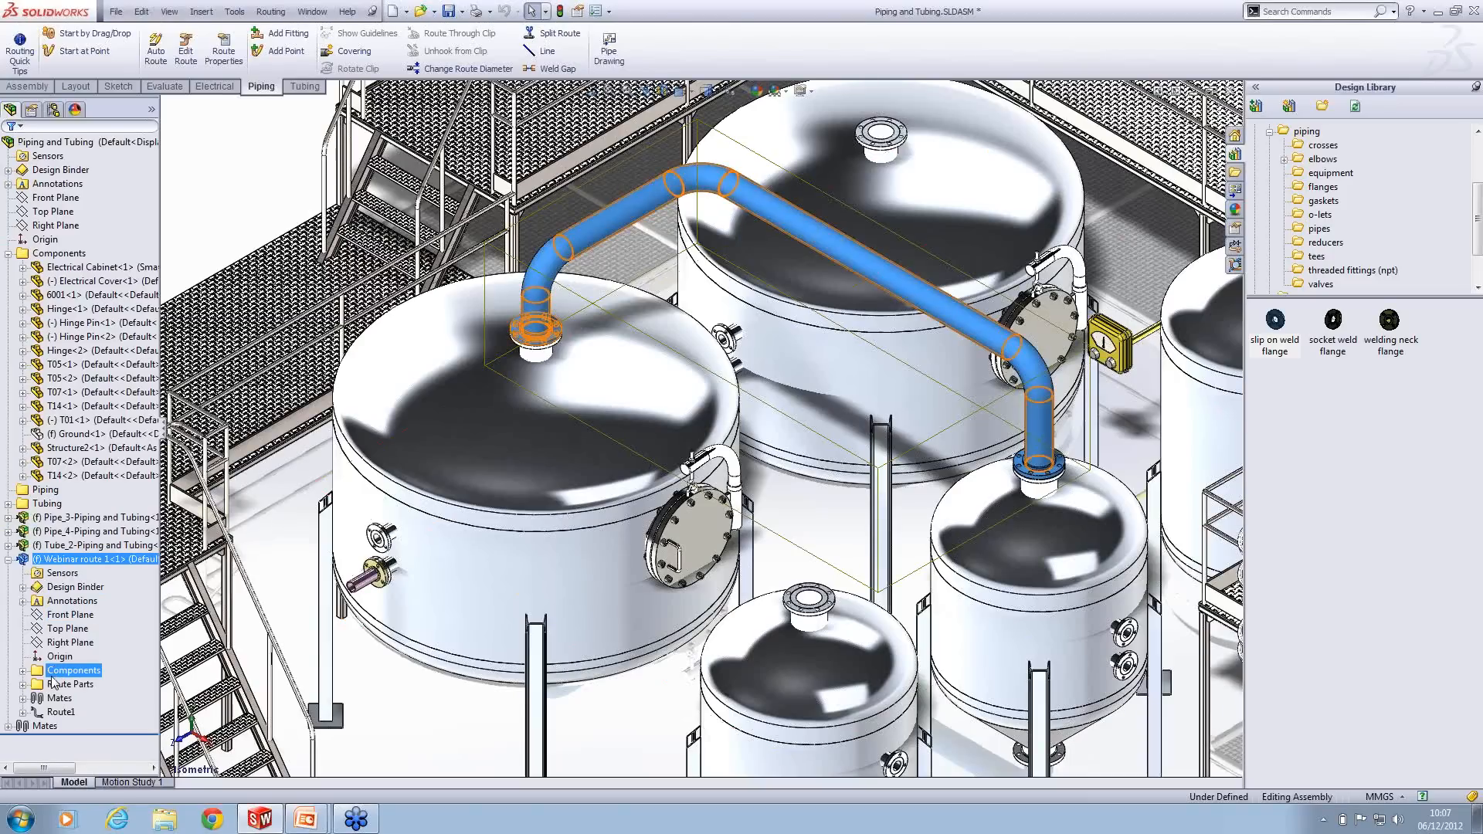
{"action": "left_click", "coordinate": [23, 671]}
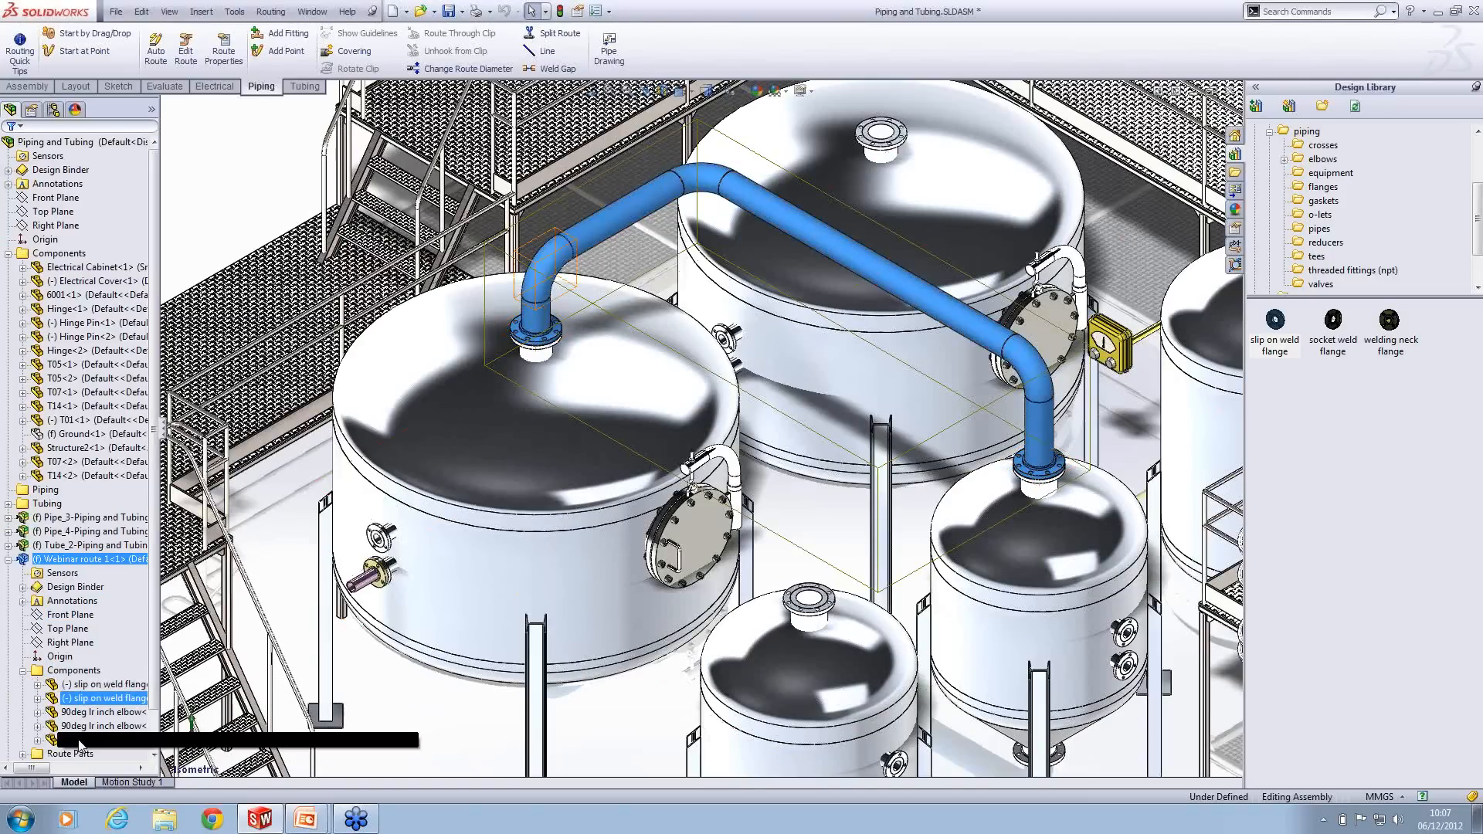
{"action": "left_click", "coordinate": [22, 670]}
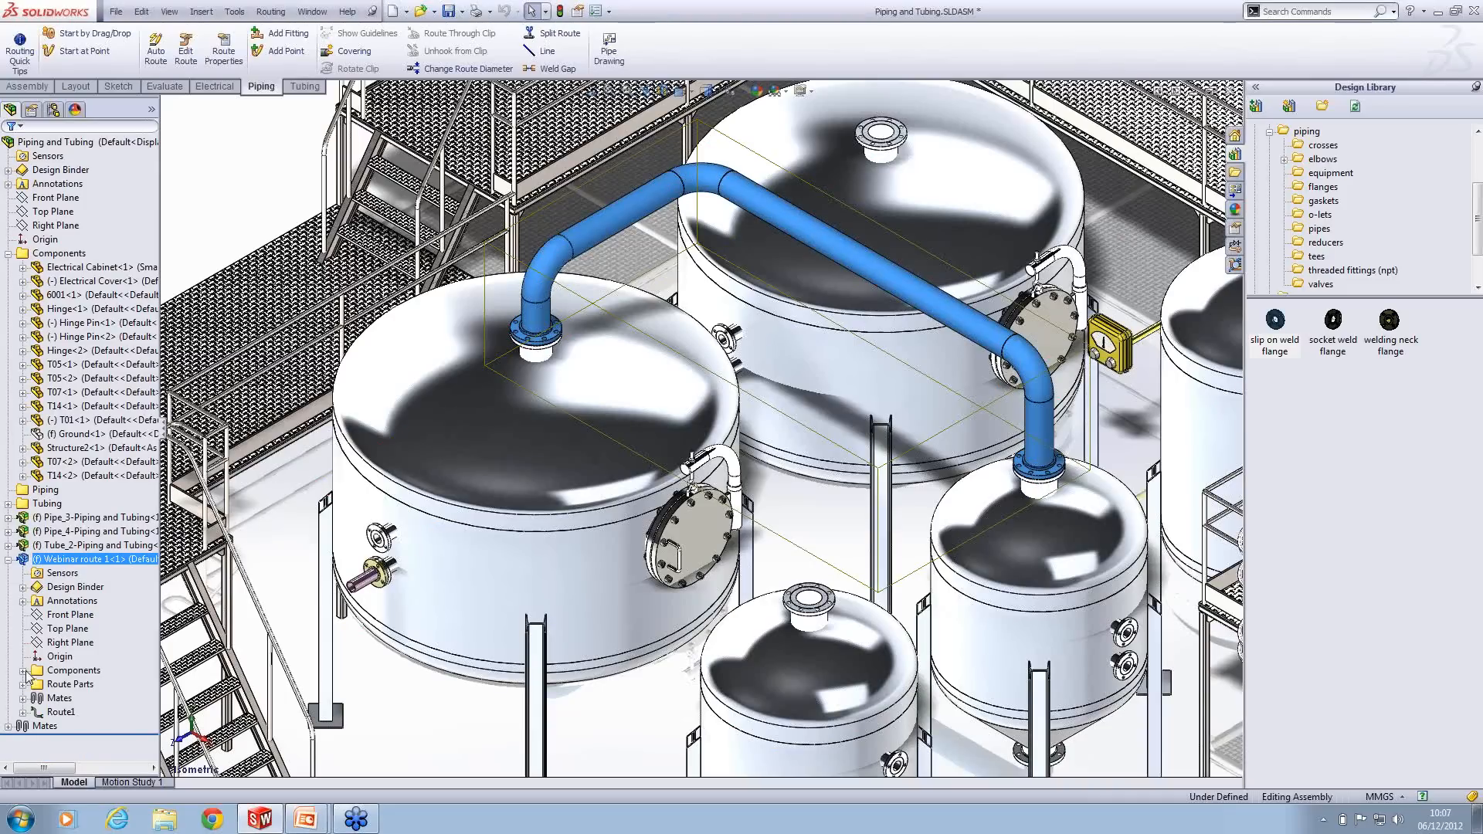
{"action": "left_click", "coordinate": [23, 684]}
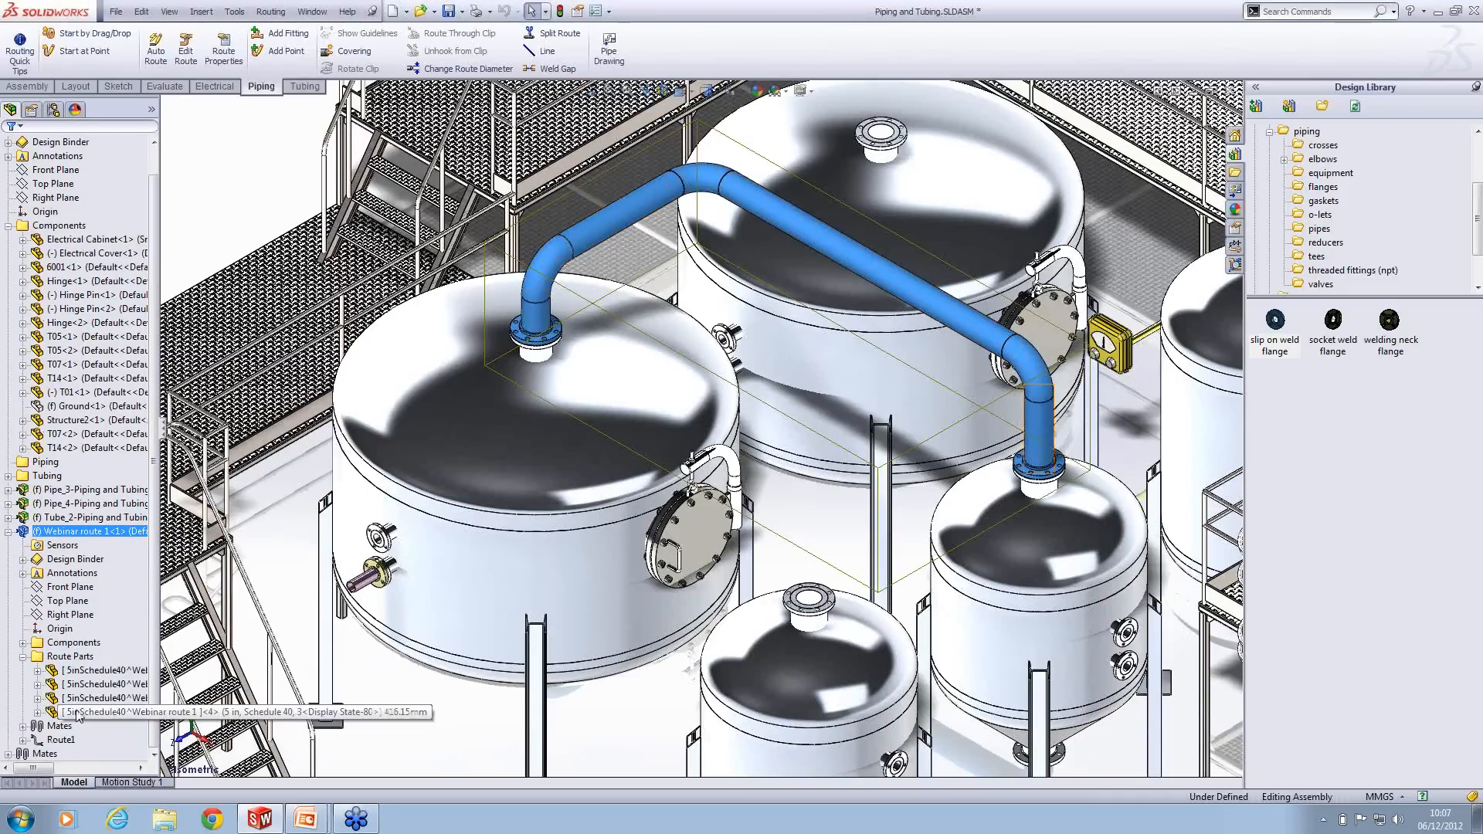
{"action": "left_click", "coordinate": [76, 712]}
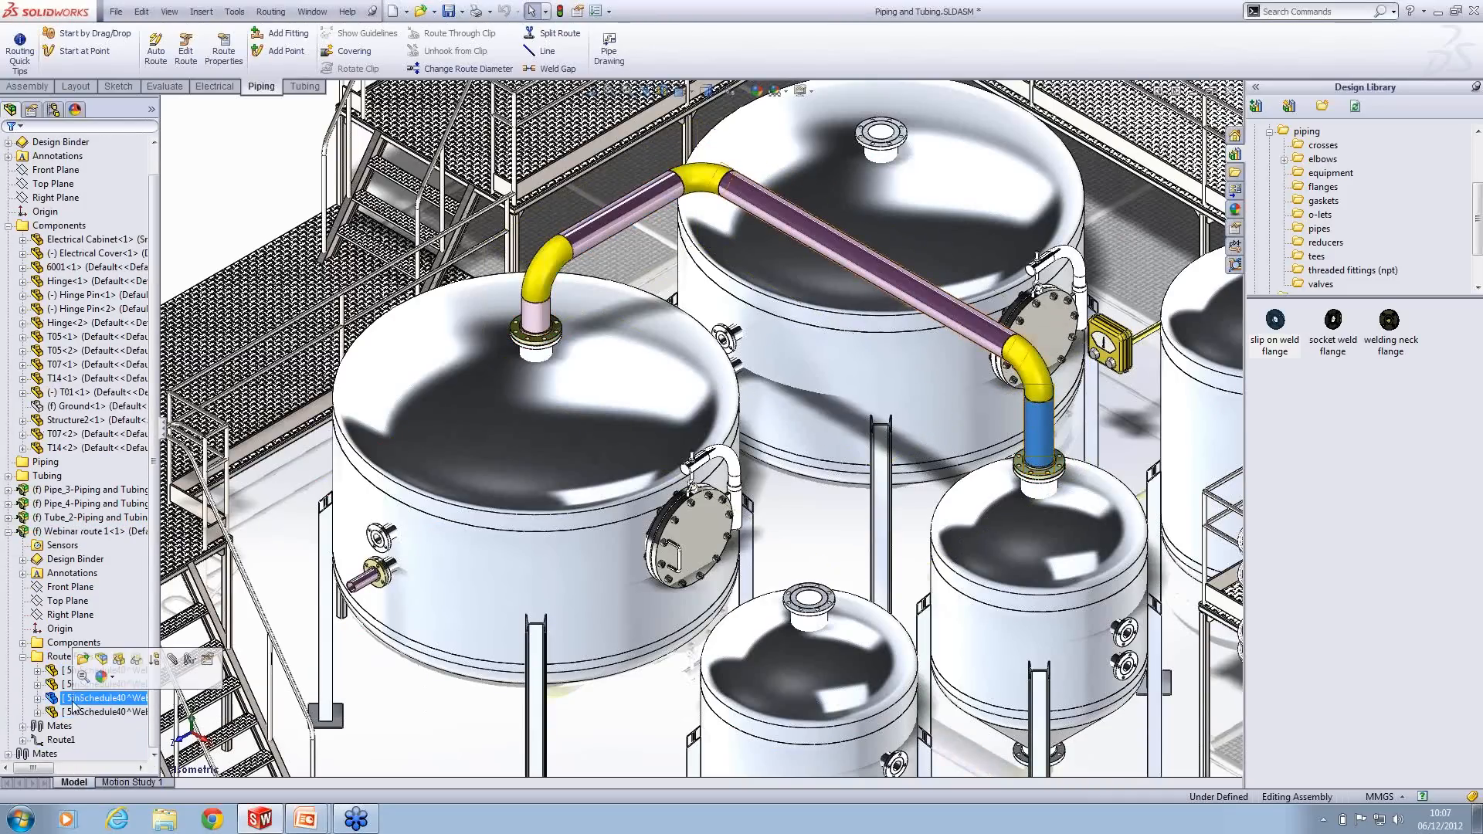
{"action": "left_click", "coordinate": [60, 698]}
{"action": "left_click", "coordinate": [54, 685]}
{"action": "left_click", "coordinate": [49, 670]}
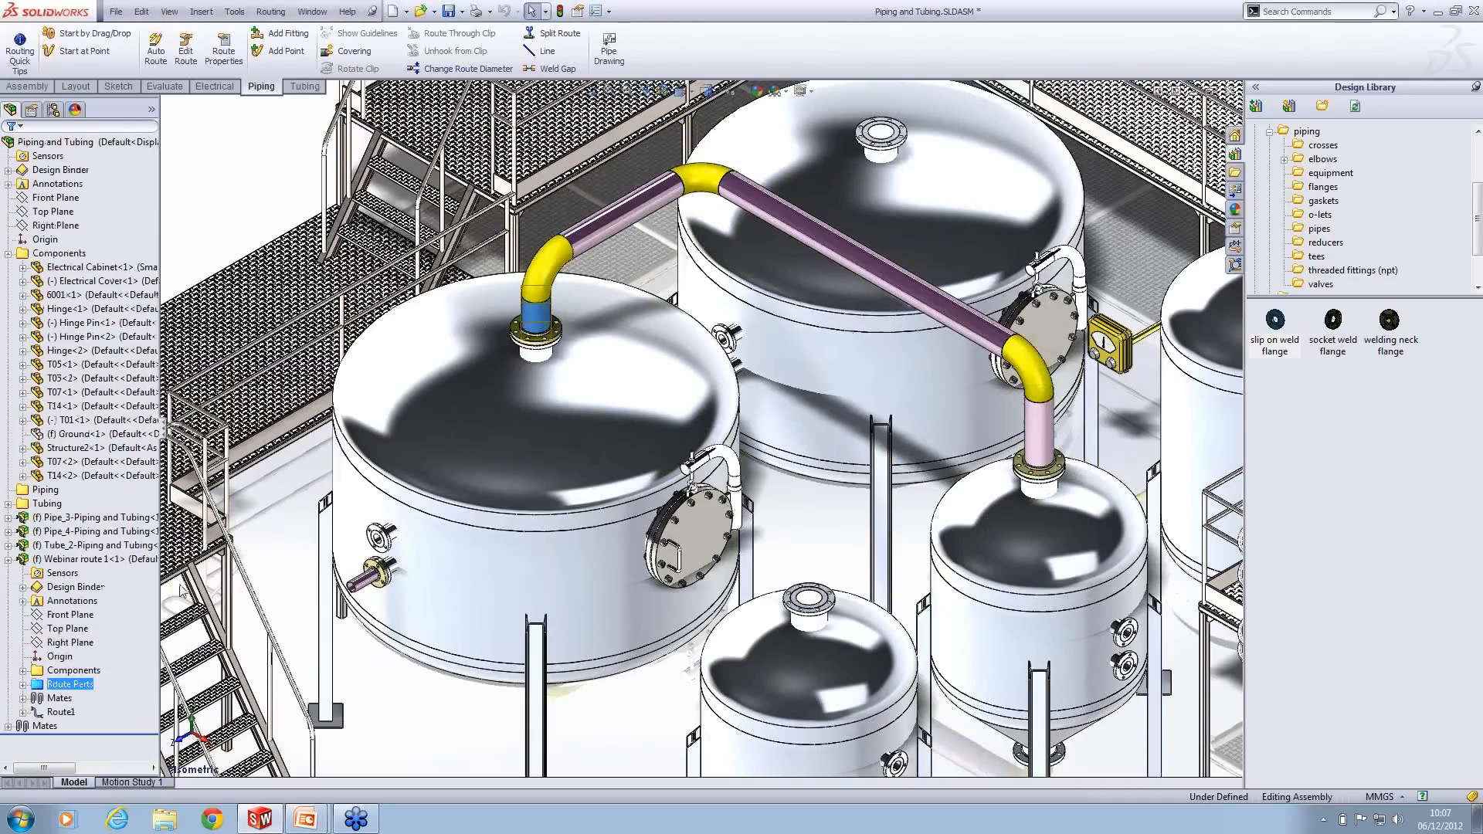
{"action": "left_click", "coordinate": [8, 559]}
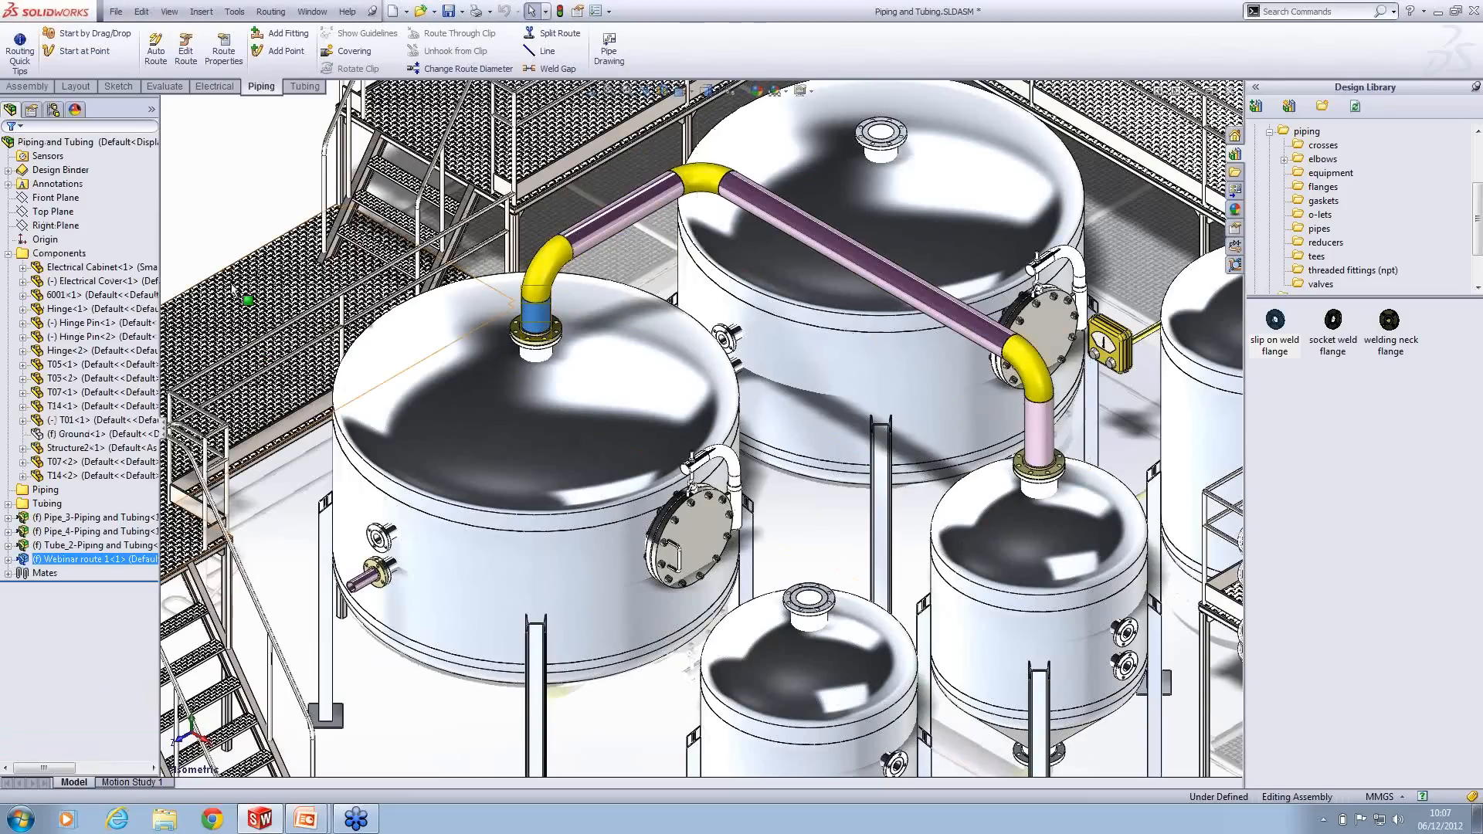
{"action": "key", "text": "Escape"}
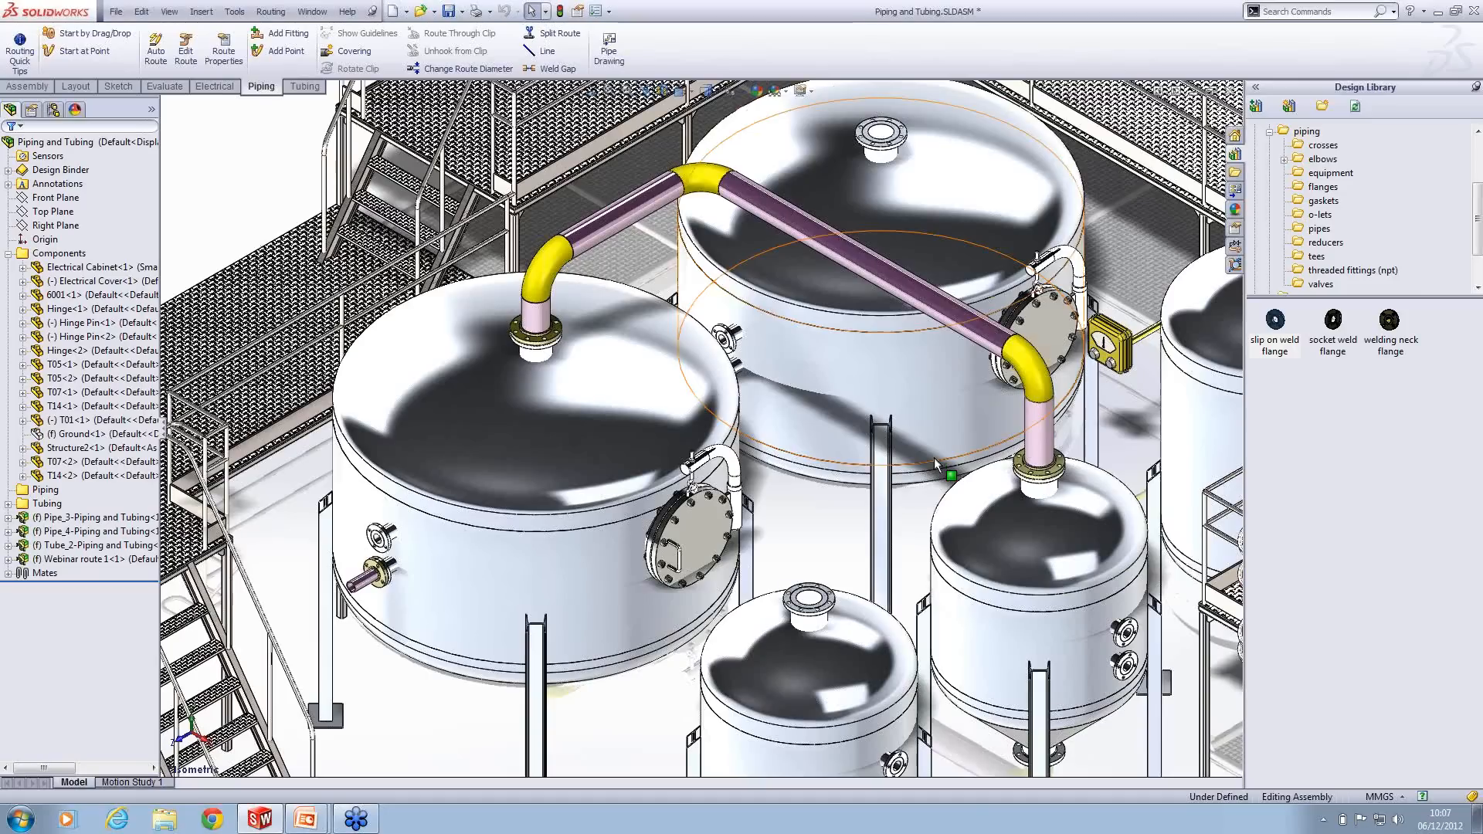
Step: Start a new route by placing a Slip On Flange 150-NPS5 on the small front tank's top nozzle
{"action": "left_click", "coordinate": [1282, 328]}
{"action": "left_click_drag", "start_coordinate": [1288, 328], "coordinate": [818, 602]}
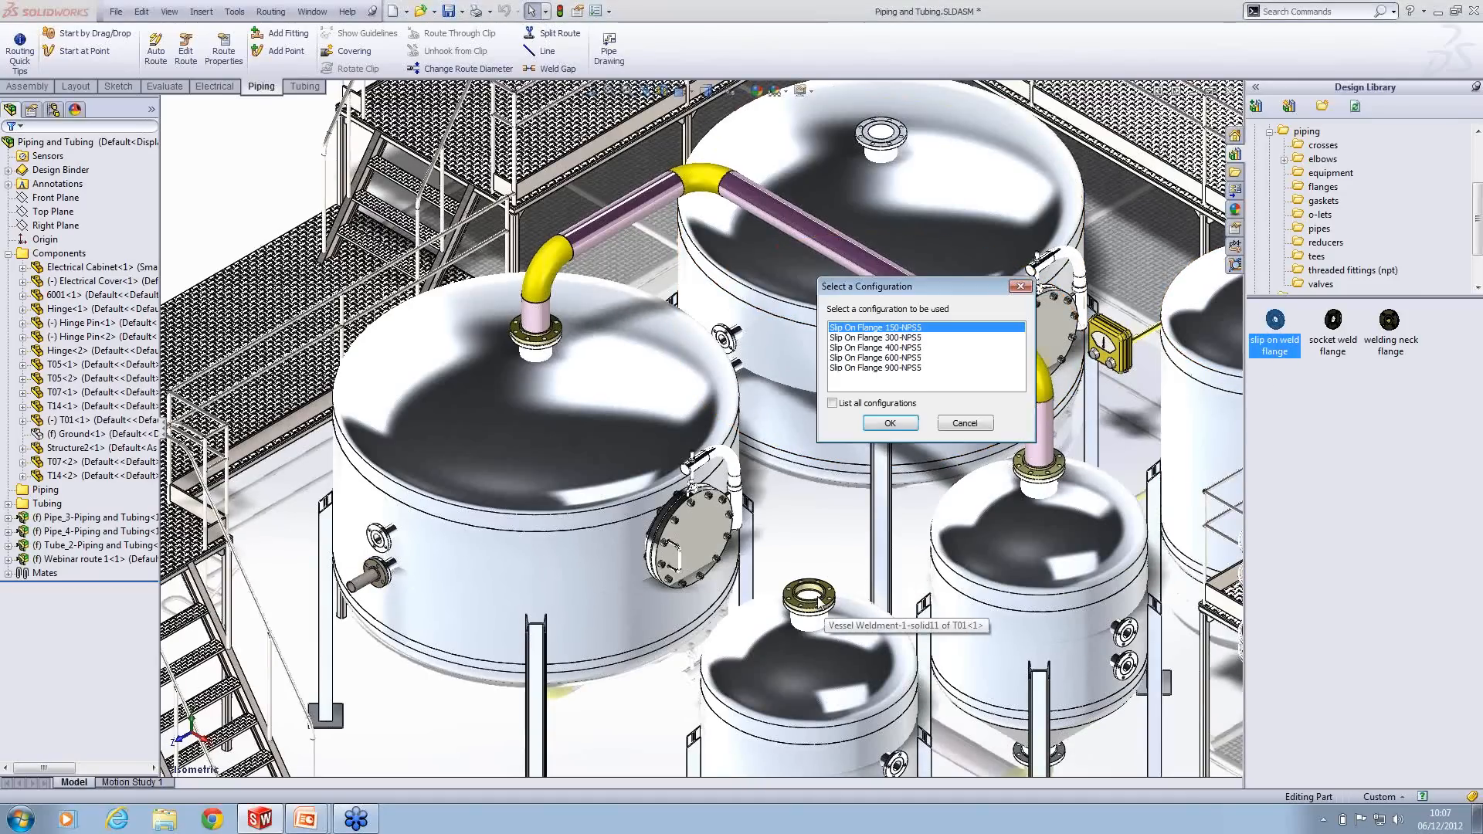
{"action": "left_click", "coordinate": [896, 423]}
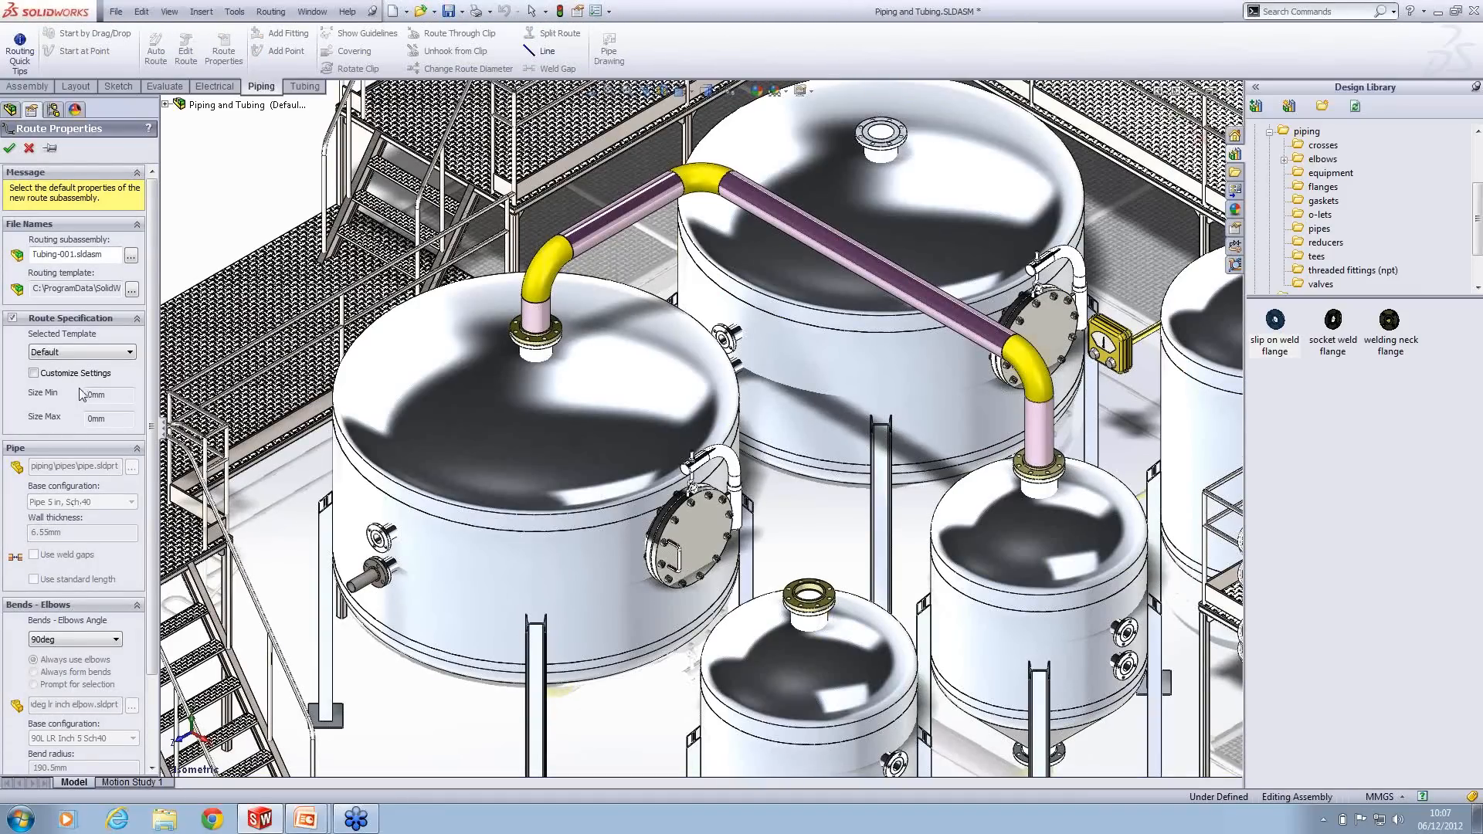
Step: Customize the route settings to always form bends, accept that the template is not updated, and create the new routing subassembly
{"action": "left_click", "coordinate": [33, 373]}
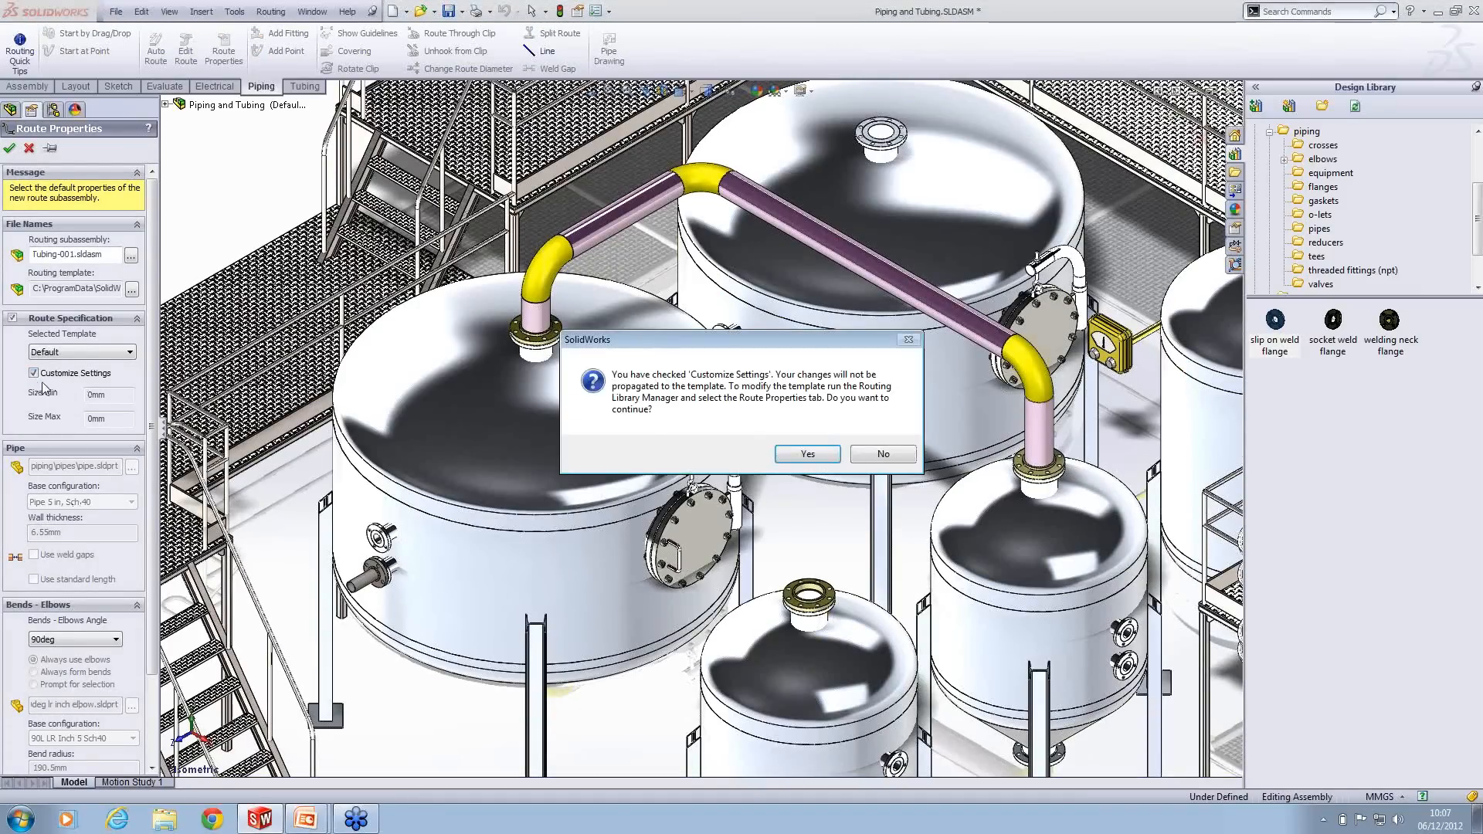
{"action": "left_click", "coordinate": [807, 454]}
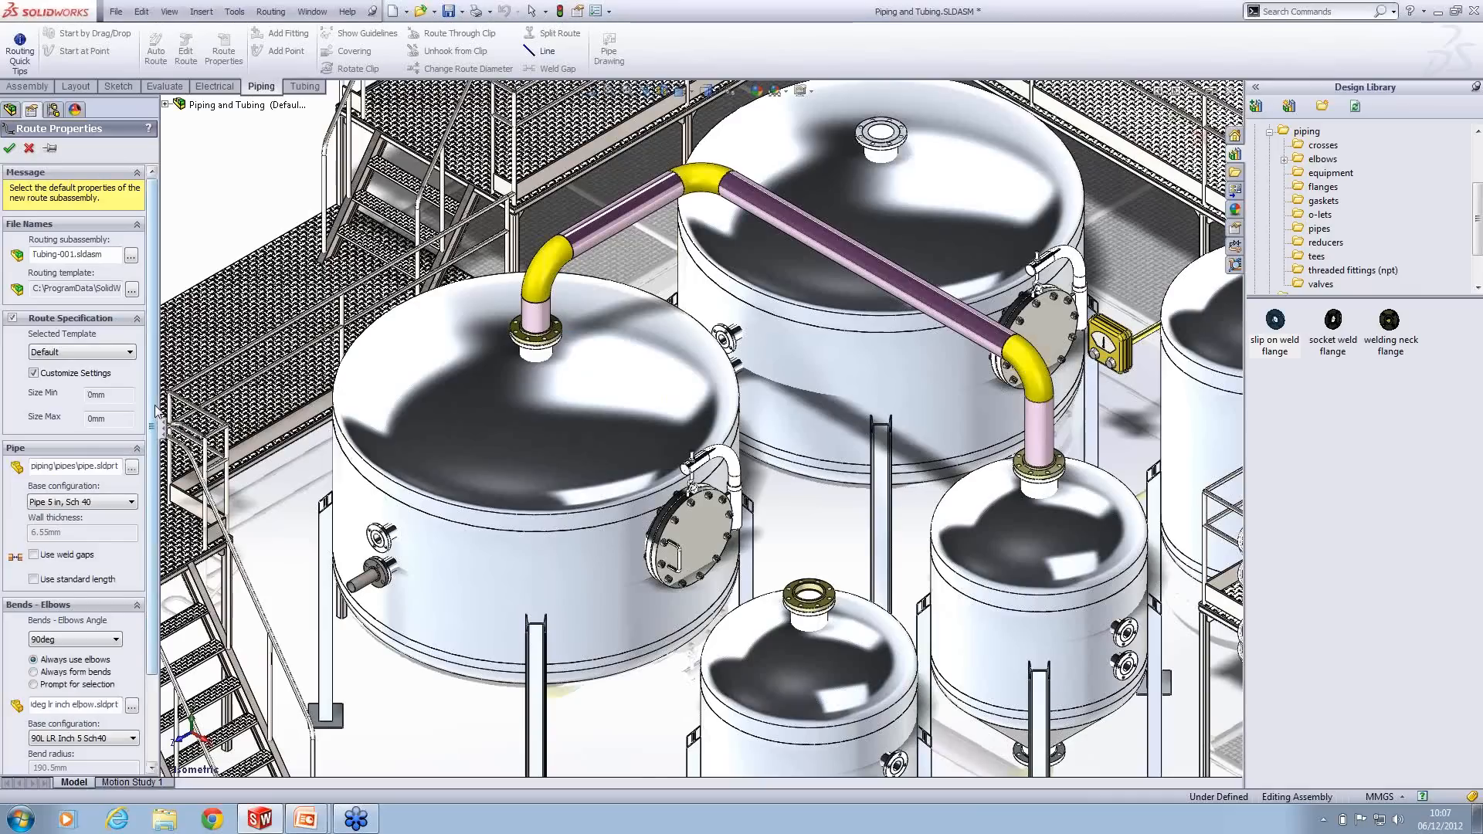
{"action": "scroll", "coordinate": [157, 444], "scroll_direction": "down", "scroll_amount": 2}
{"action": "scroll", "coordinate": [157, 444], "scroll_direction": "down", "scroll_amount": 2}
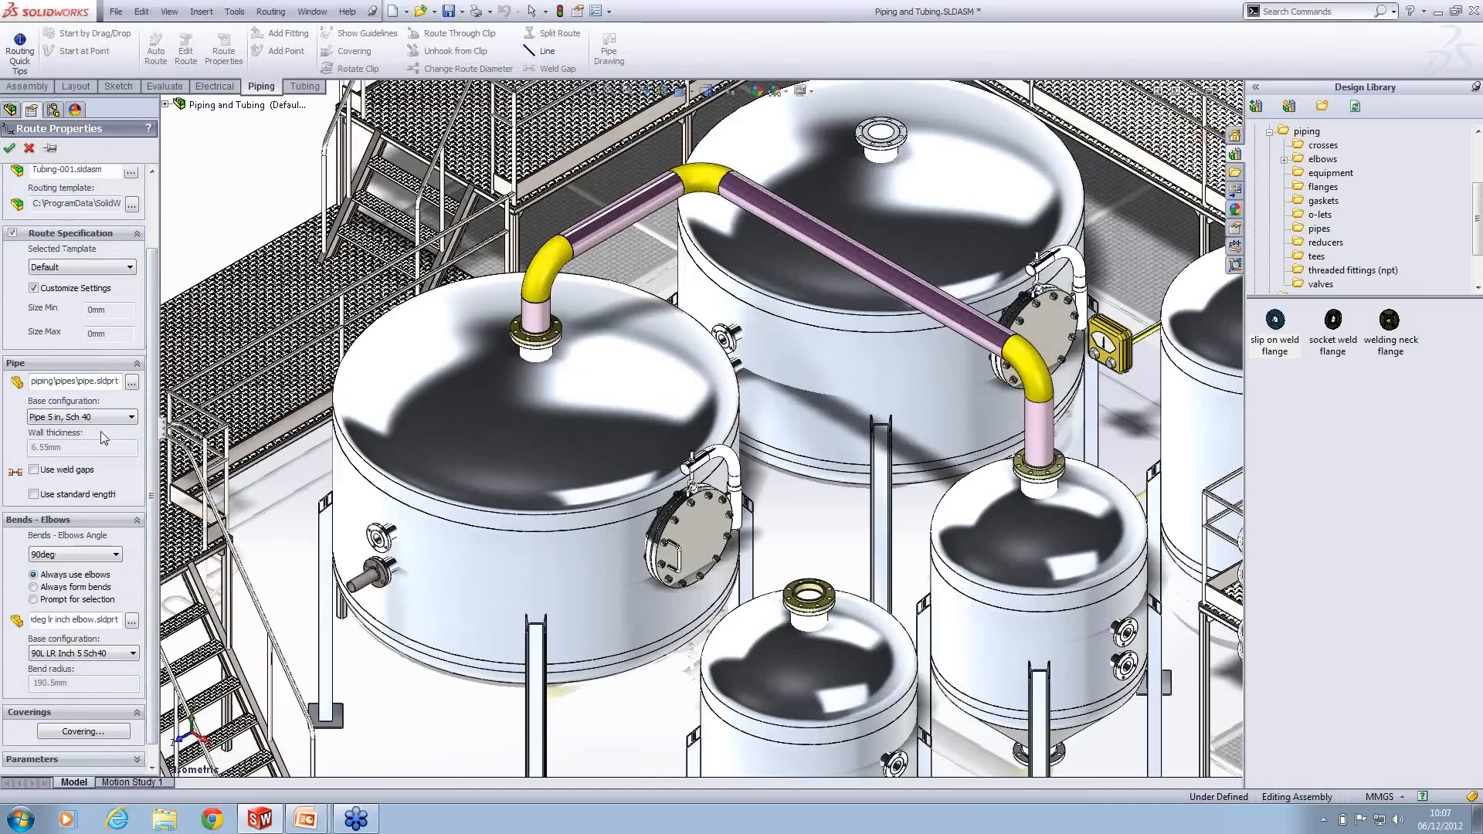
{"action": "left_click", "coordinate": [33, 587]}
{"action": "left_click_drag", "start_coordinate": [78, 662], "coordinate": [21, 662]}
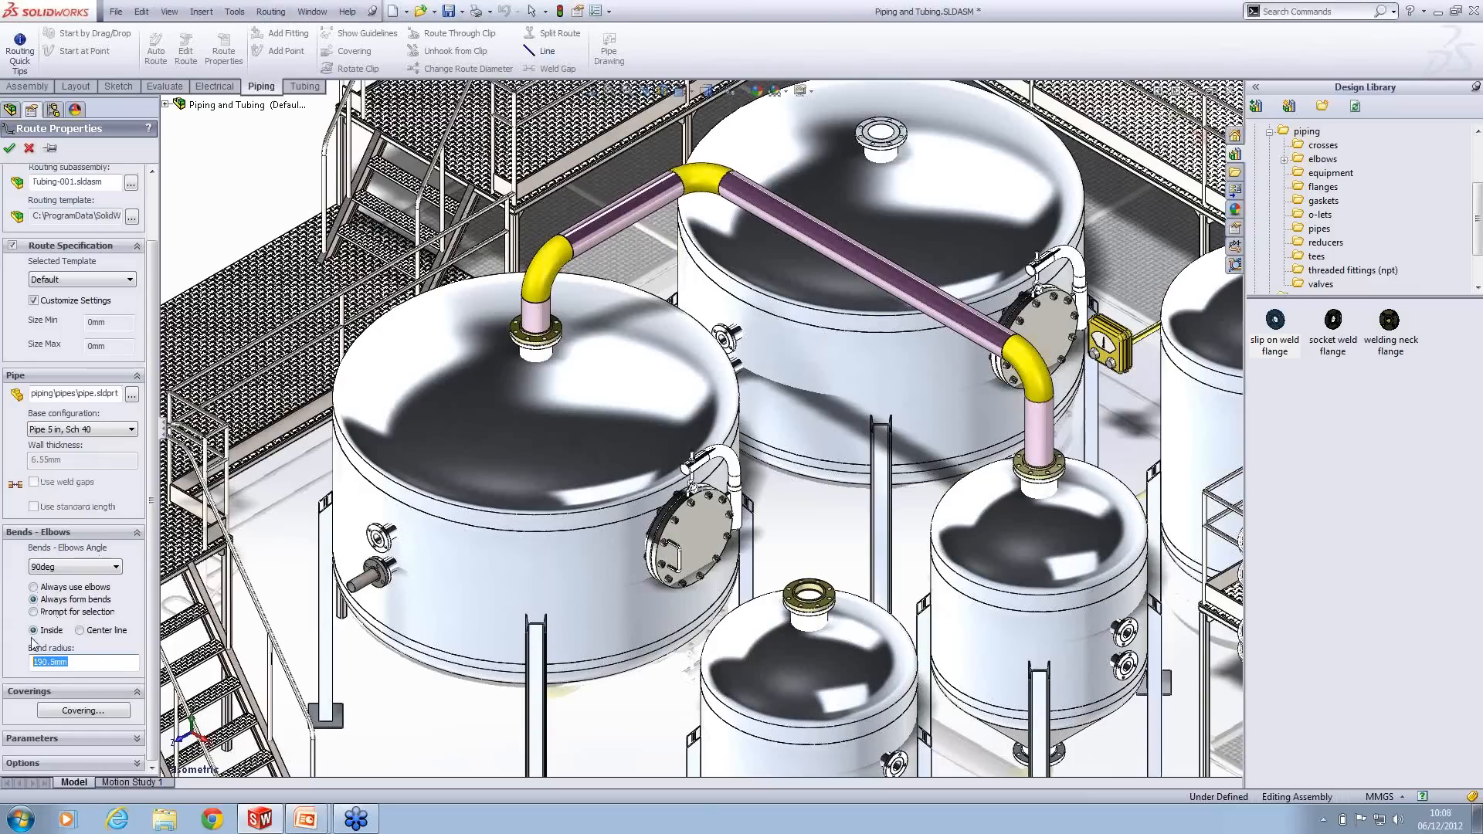
{"action": "left_click", "coordinate": [11, 147]}
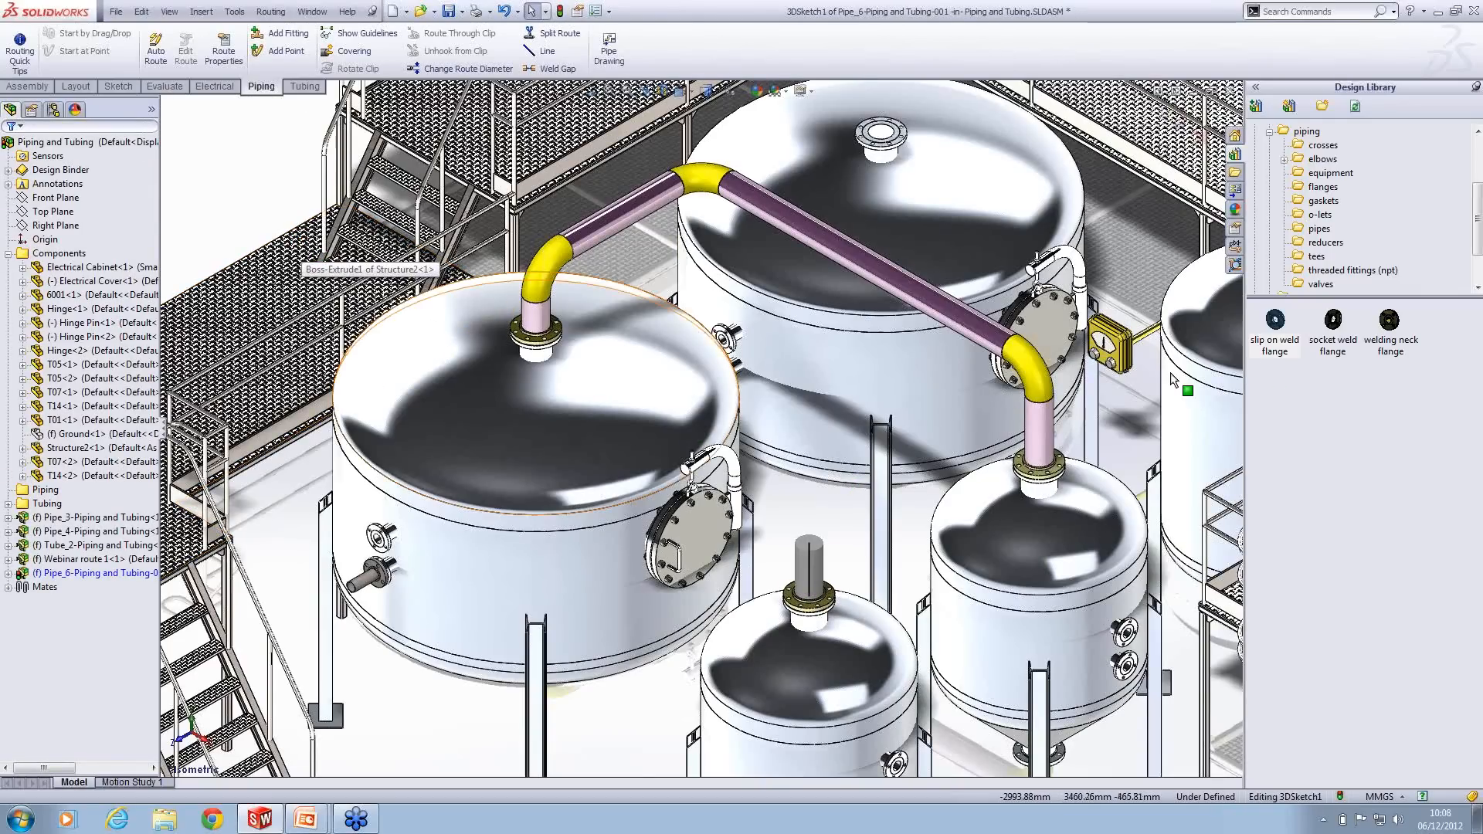
Step: Place a Slip On Flange 150-NPS5 on the large rear tank's top nozzle
{"action": "scroll", "coordinate": [873, 270], "scroll_direction": "up", "scroll_amount": 1}
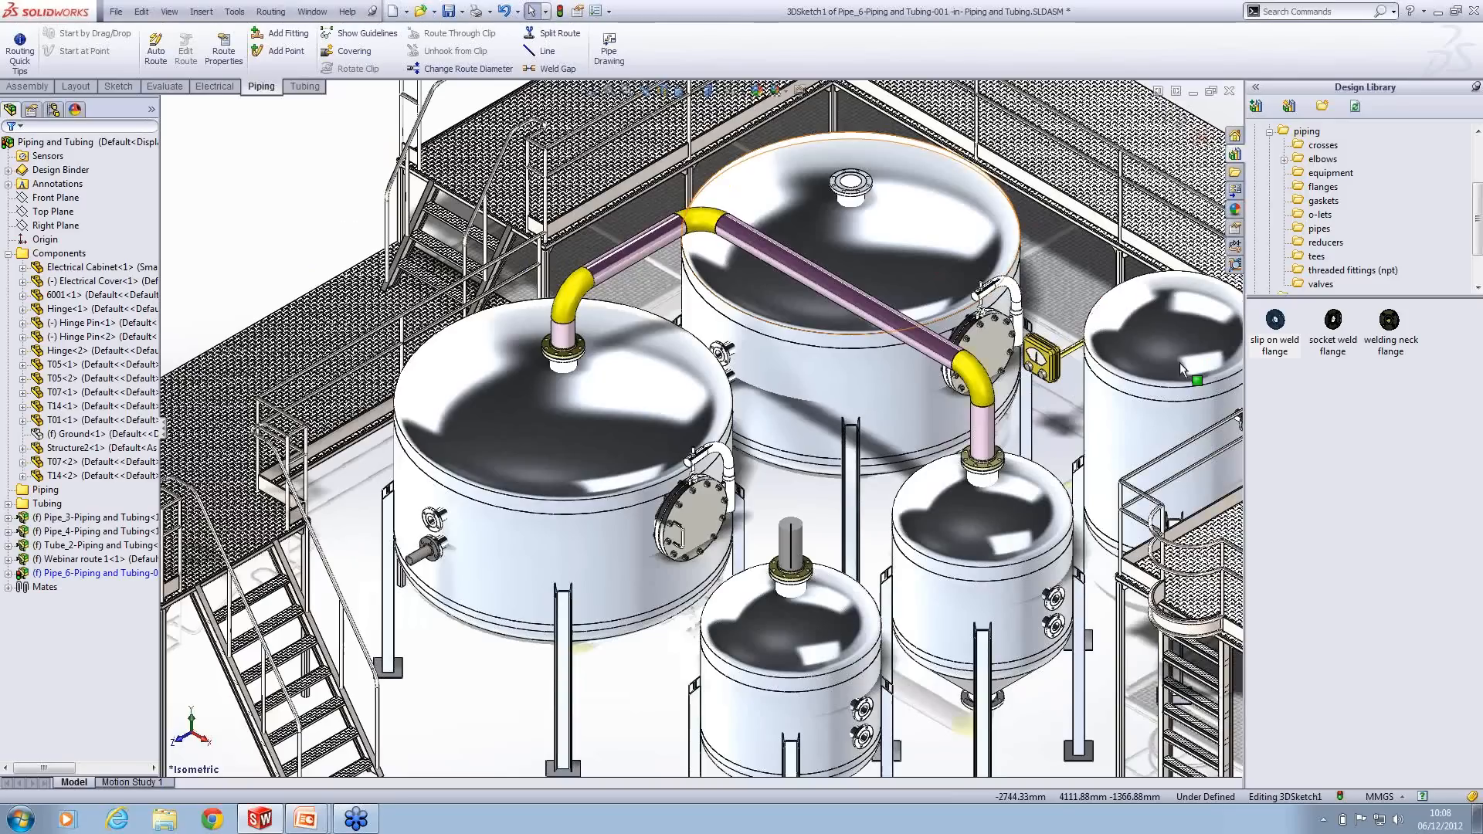
{"action": "left_click", "coordinate": [1275, 332]}
{"action": "left_click_drag", "start_coordinate": [1275, 332], "coordinate": [856, 199]}
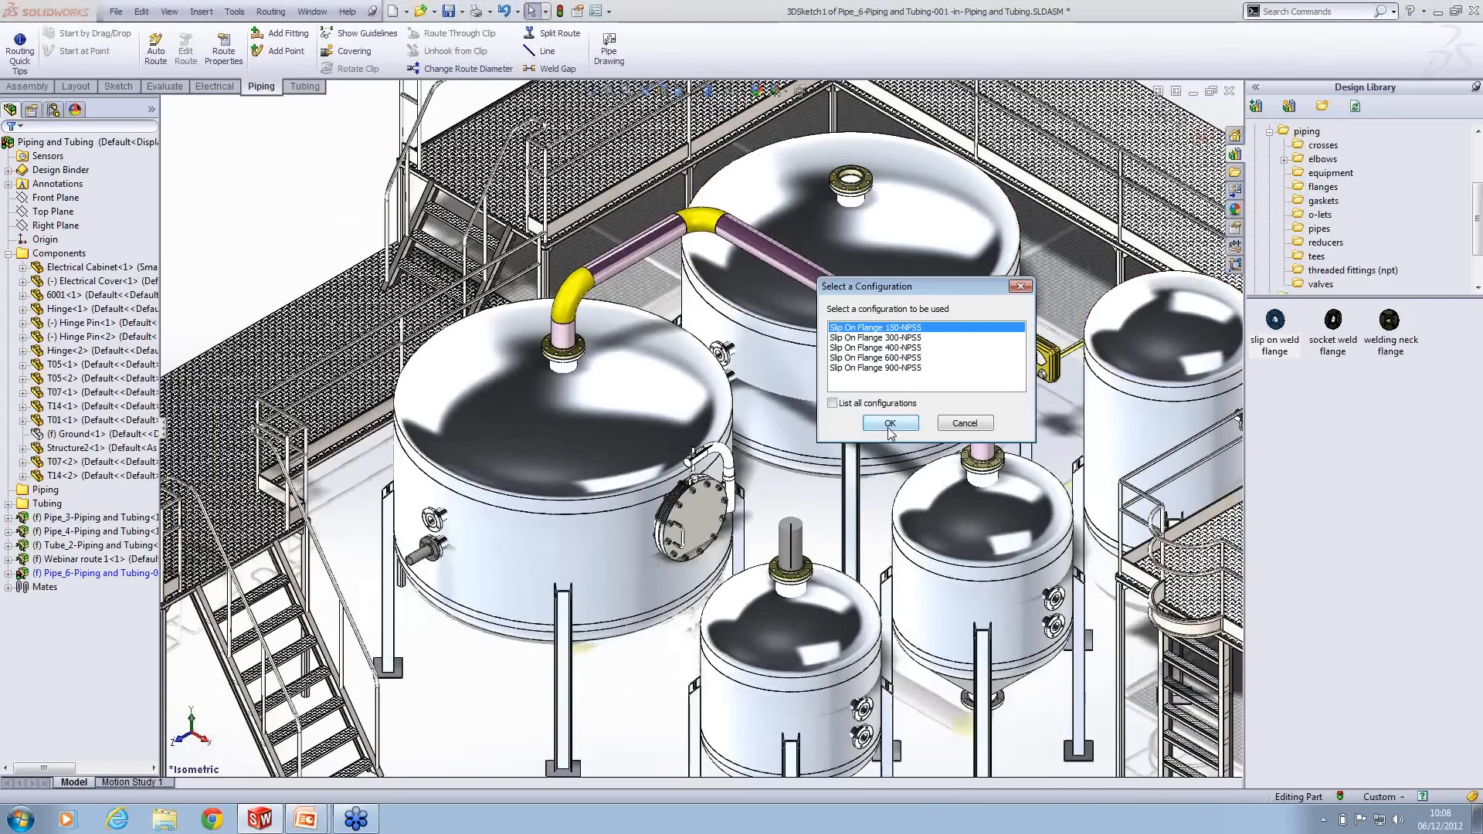
{"action": "left_click", "coordinate": [889, 423]}
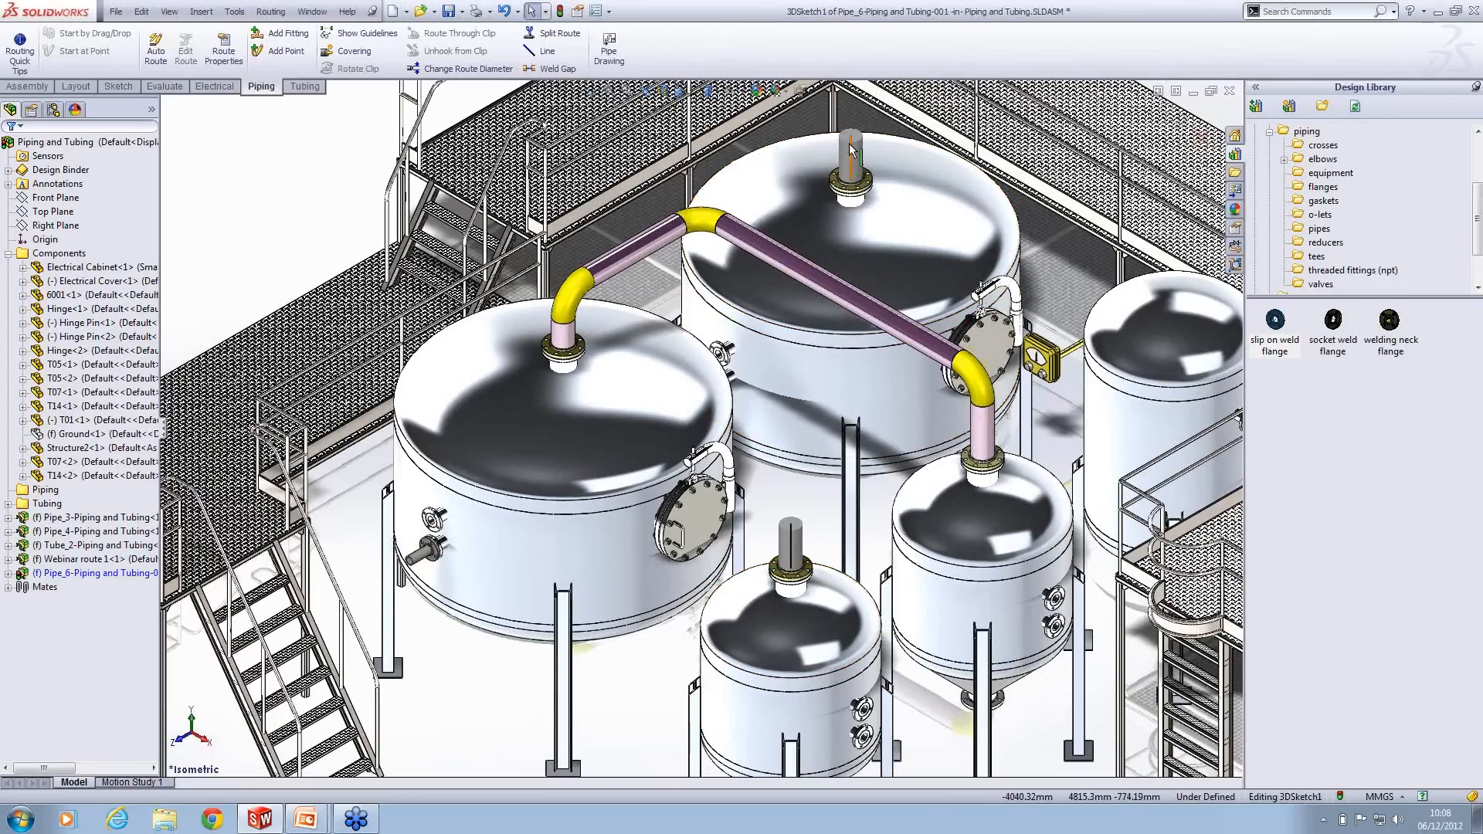
Step: Auto-route between the stub ends of the small front and large rear tank flanges, using the alternate path Y,X,Z
{"action": "right_click", "coordinate": [796, 493]}
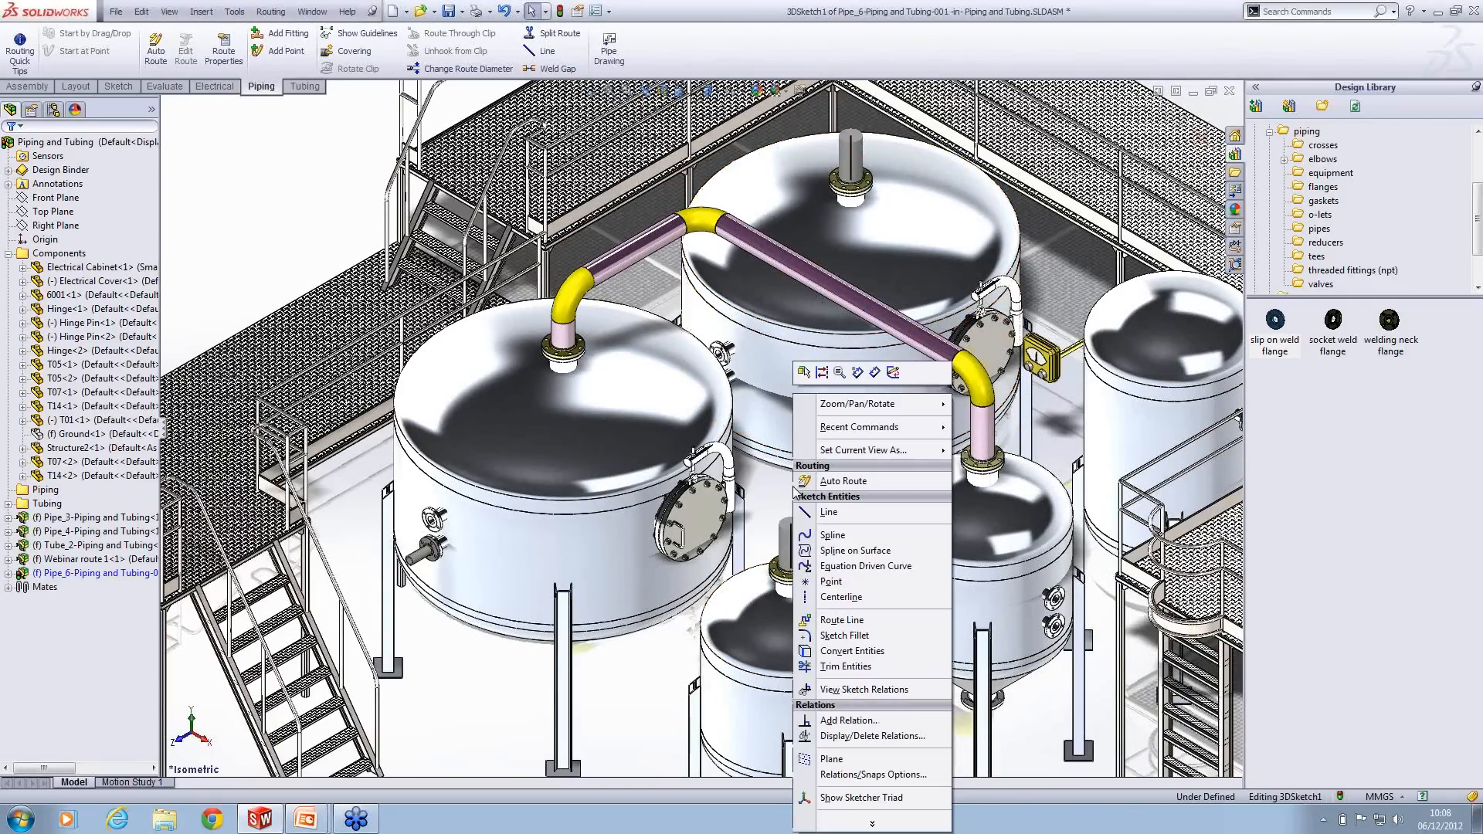
{"action": "left_click", "coordinate": [857, 484]}
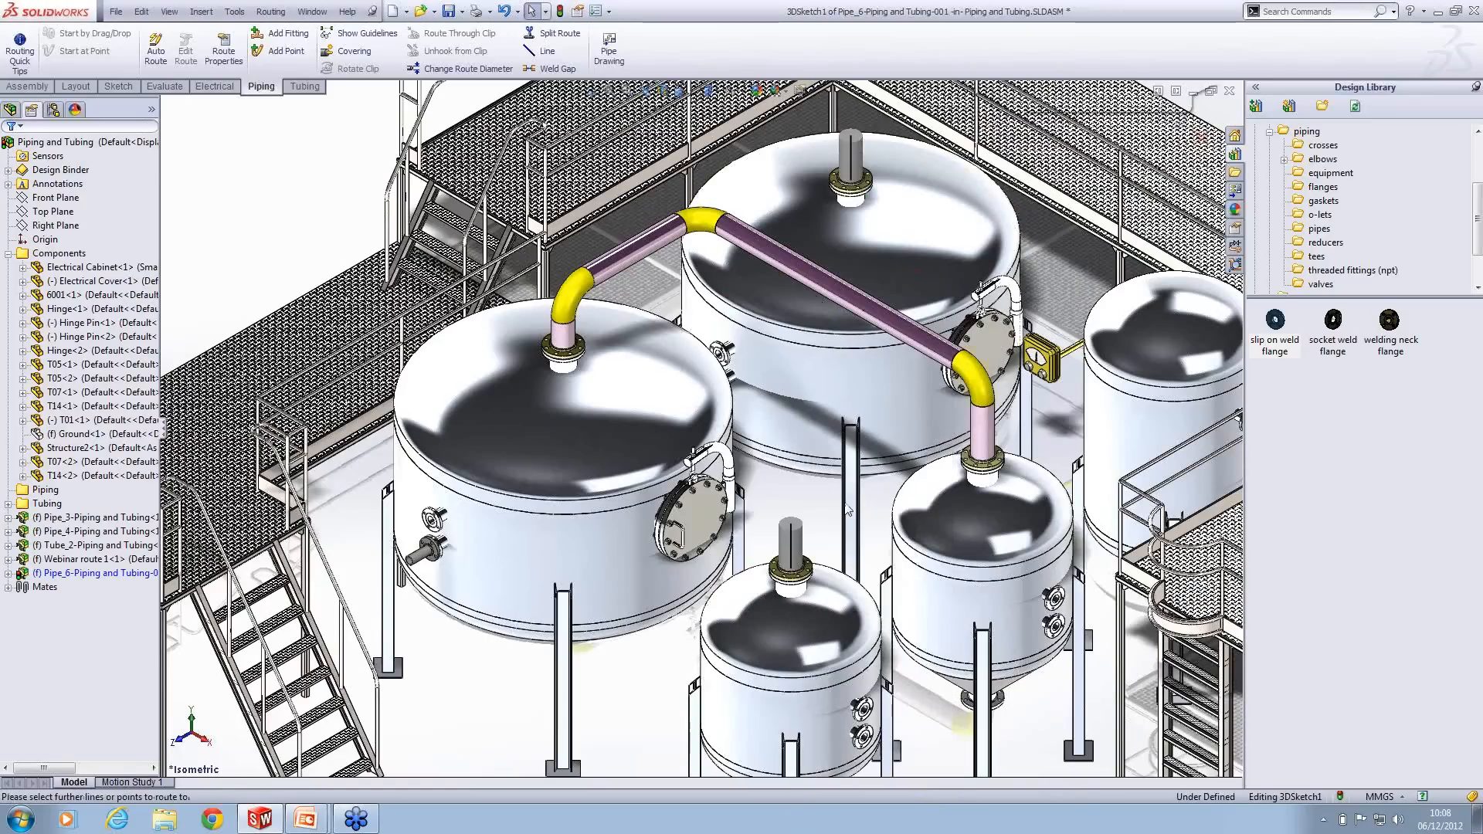
{"action": "left_click", "coordinate": [790, 525]}
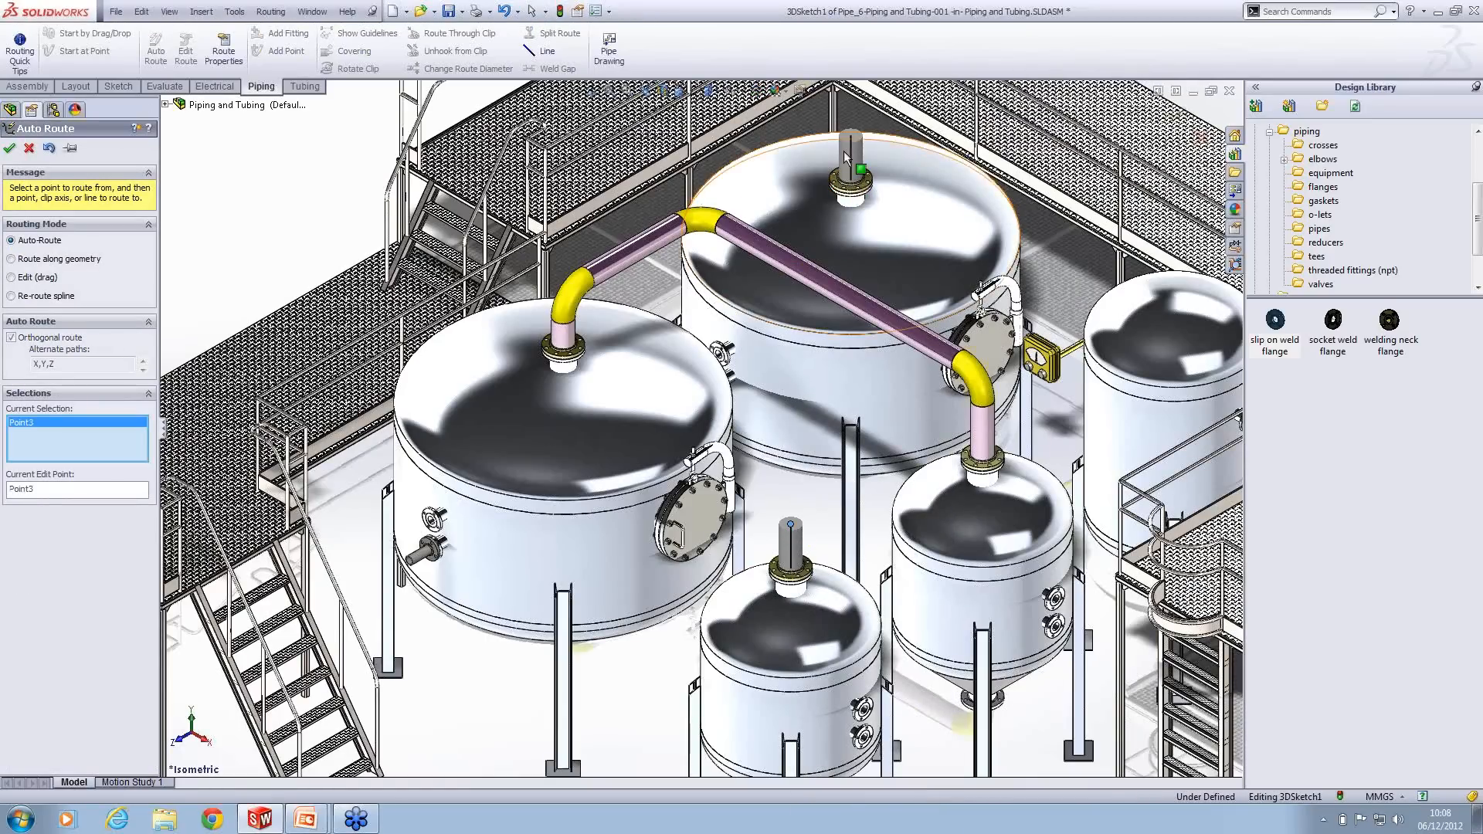
{"action": "left_click", "coordinate": [851, 135]}
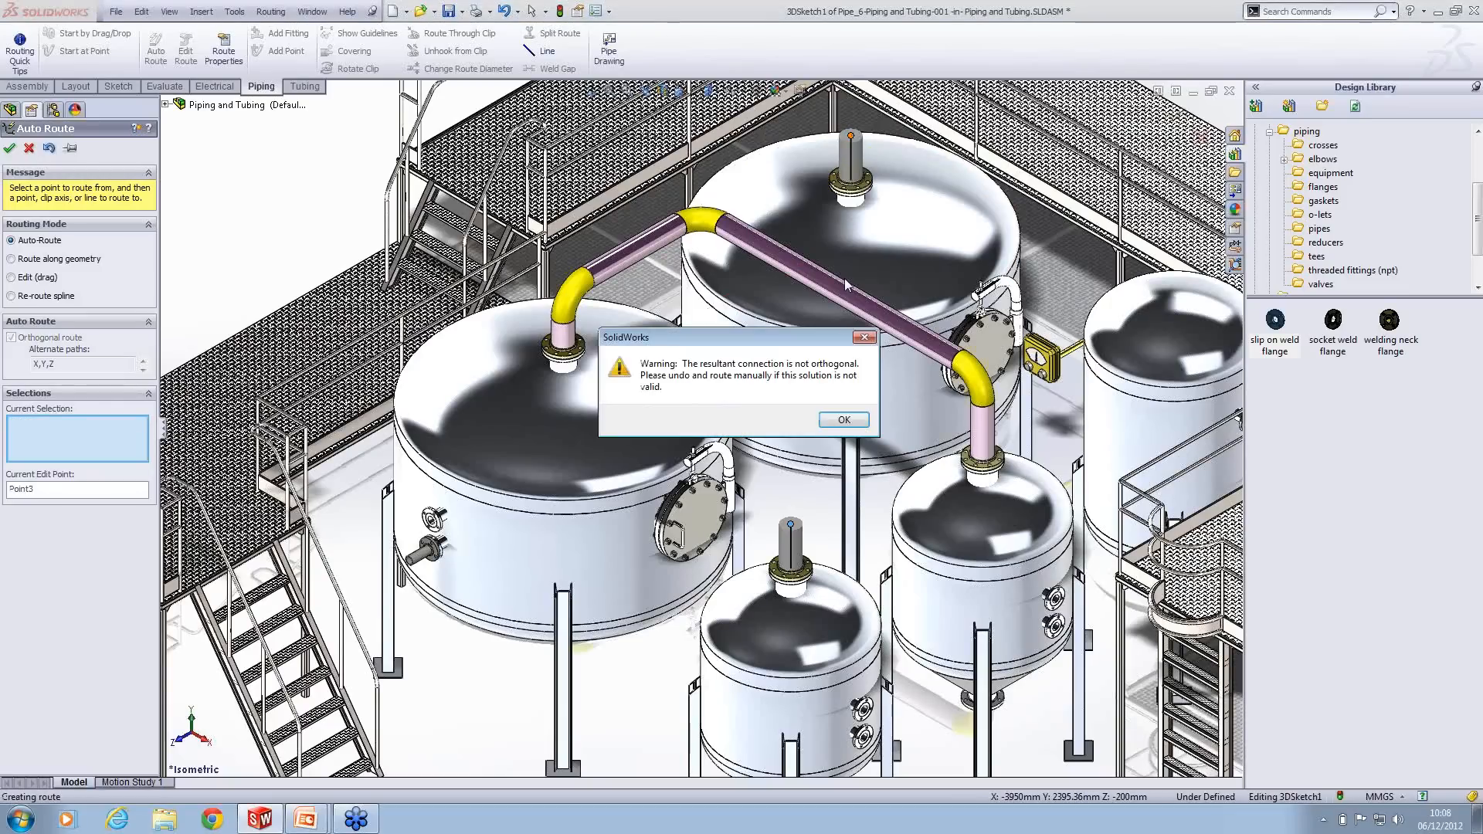
{"action": "left_click", "coordinate": [842, 421]}
{"action": "left_click", "coordinate": [798, 419]}
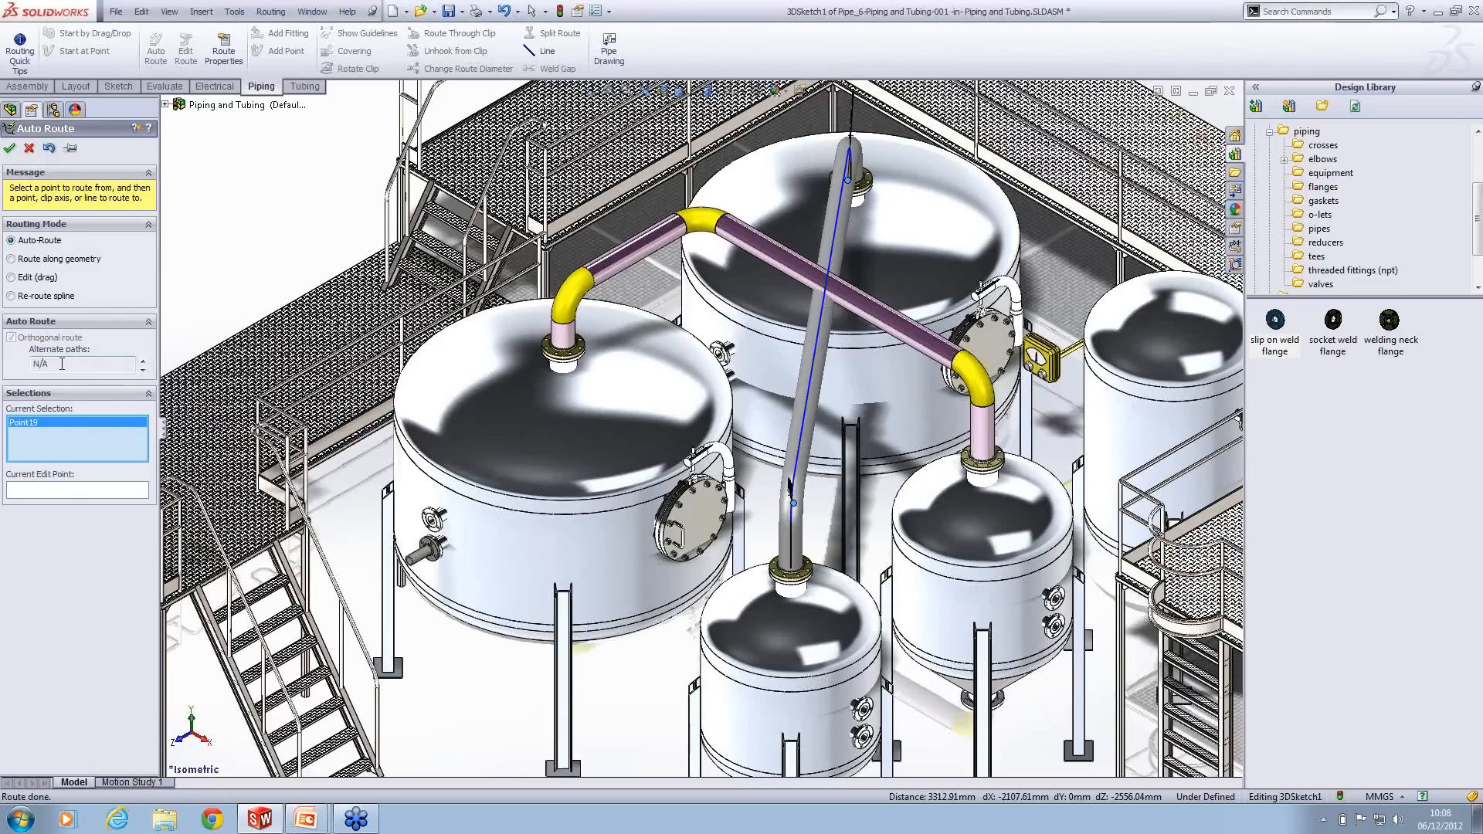
{"action": "left_click", "coordinate": [143, 362]}
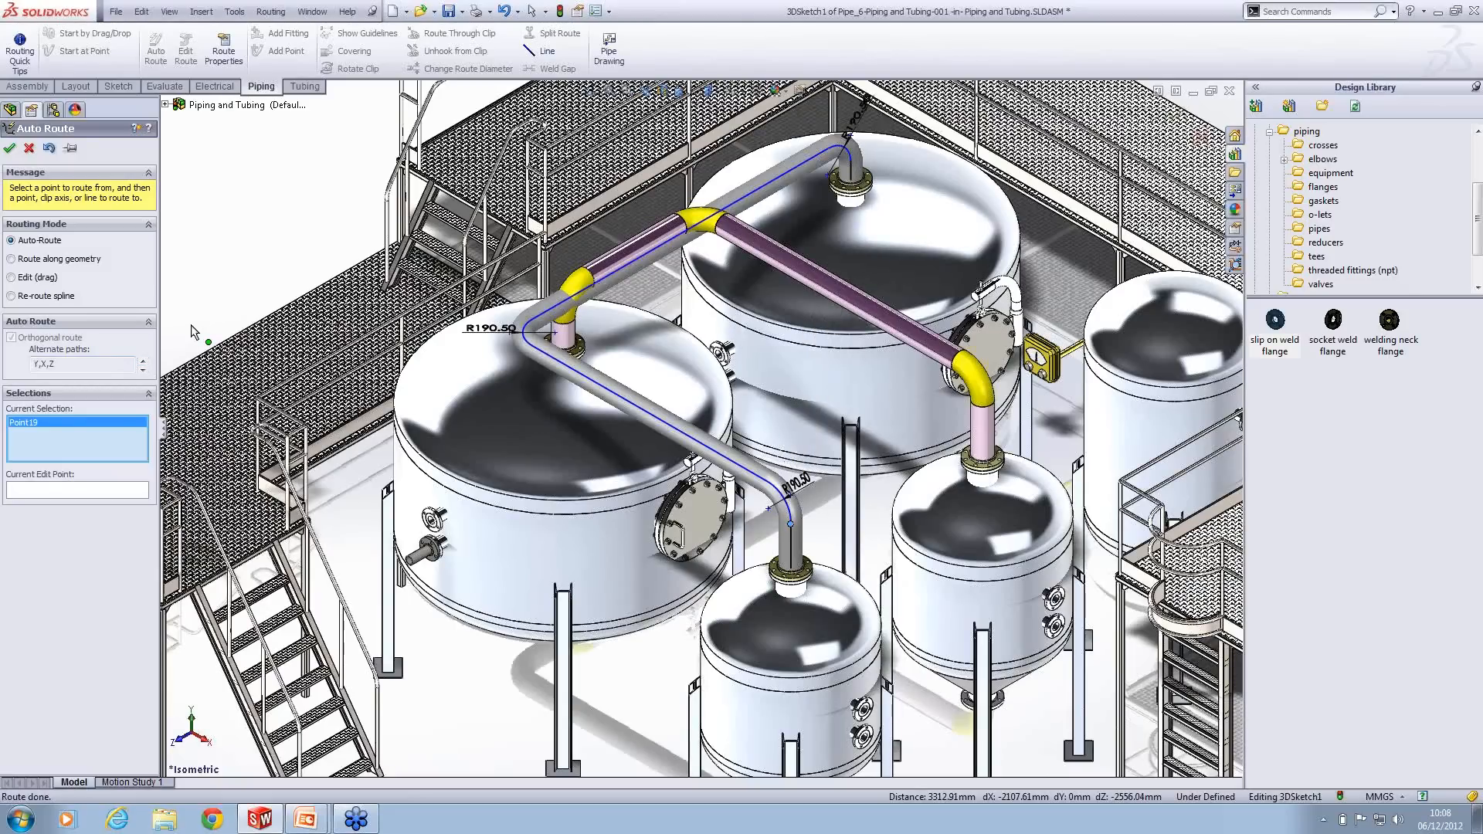
{"action": "left_click", "coordinate": [10, 150]}
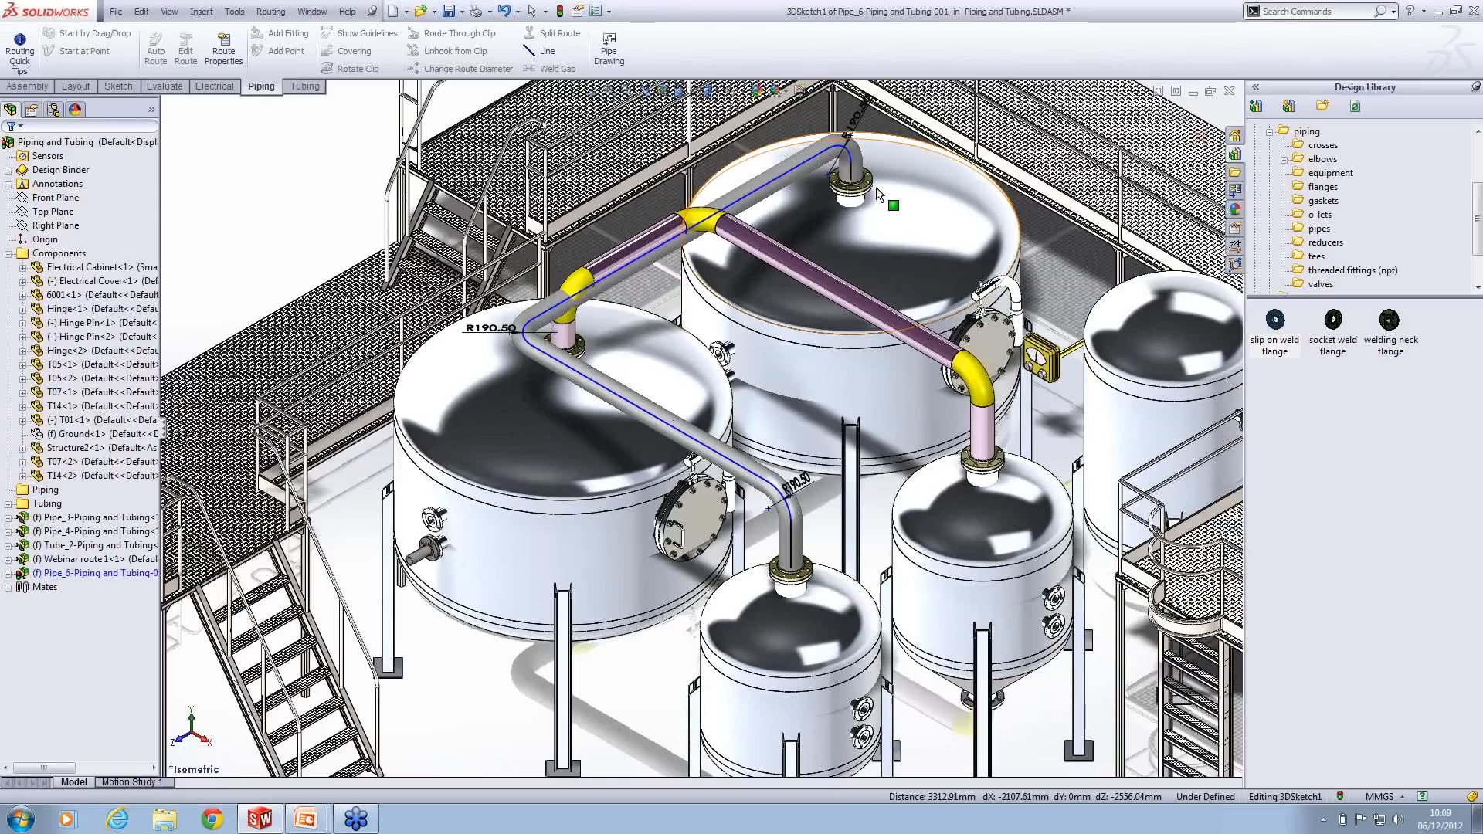
Step: Dimension the vertical pipe segment above the large rear tank's flange to 800 mm and finish editing the route
{"action": "key", "text": "s"}
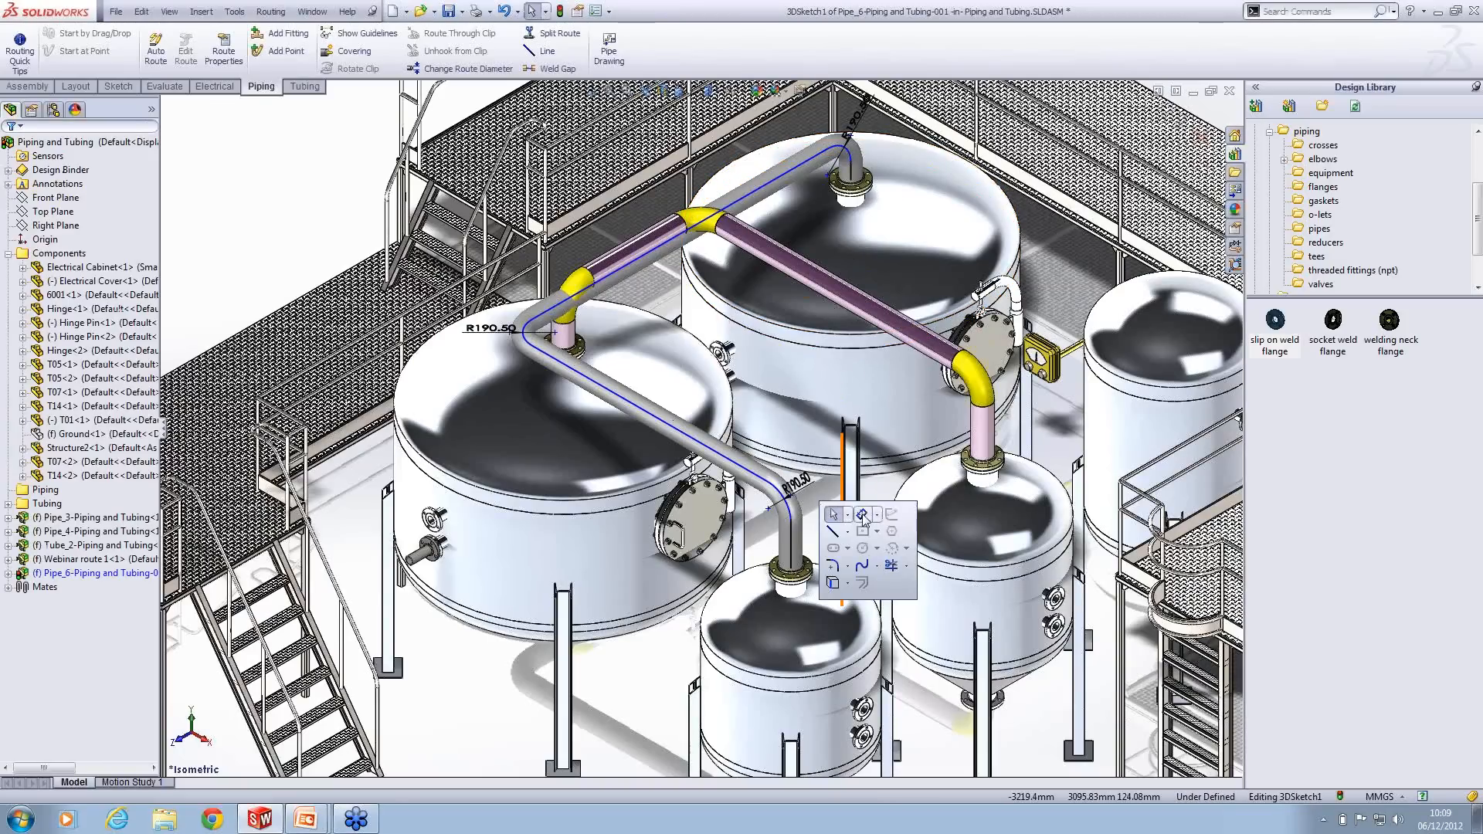
{"action": "left_click", "coordinate": [875, 190]}
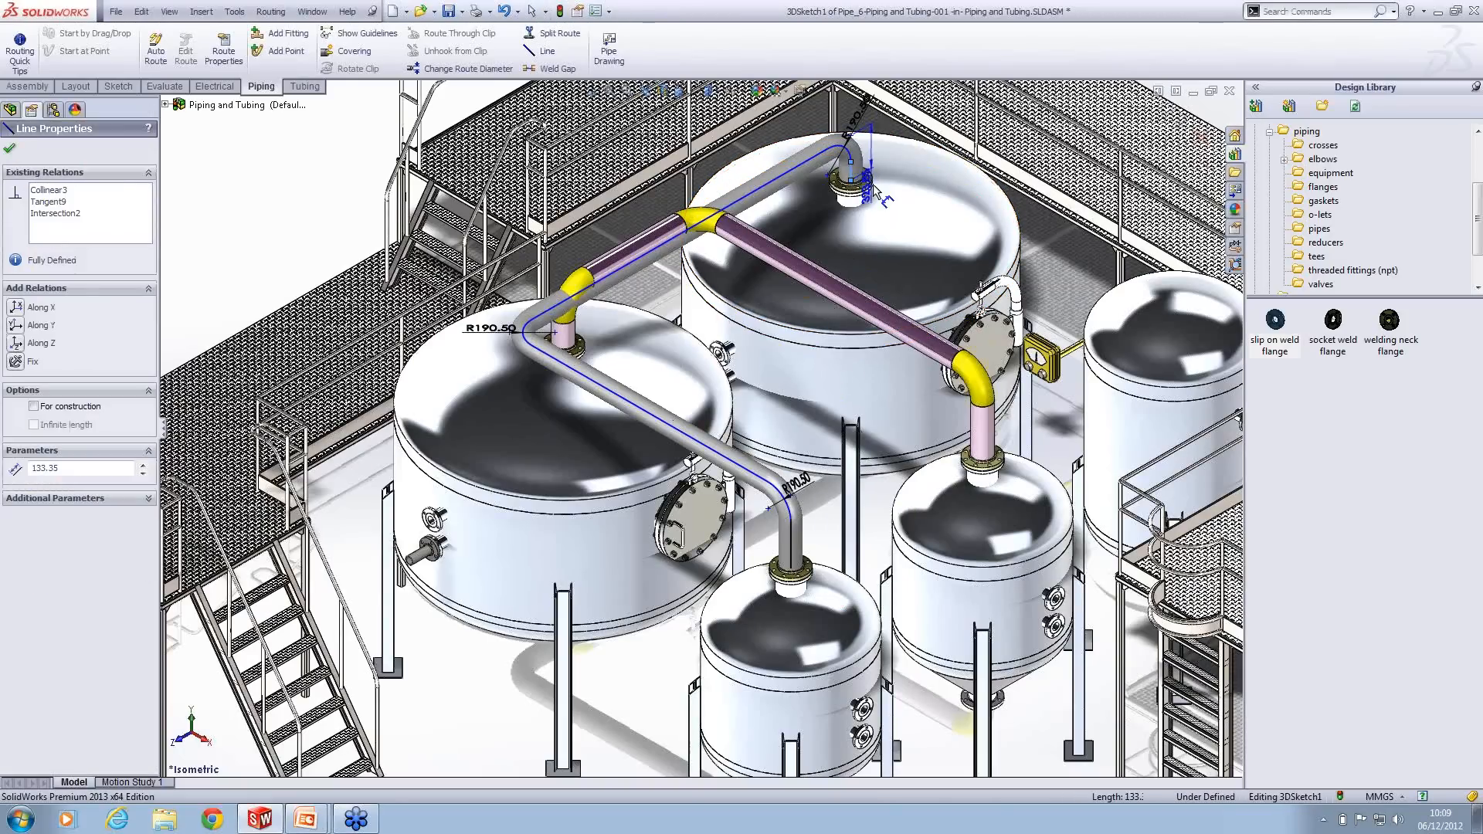
{"action": "left_click", "coordinate": [895, 158]}
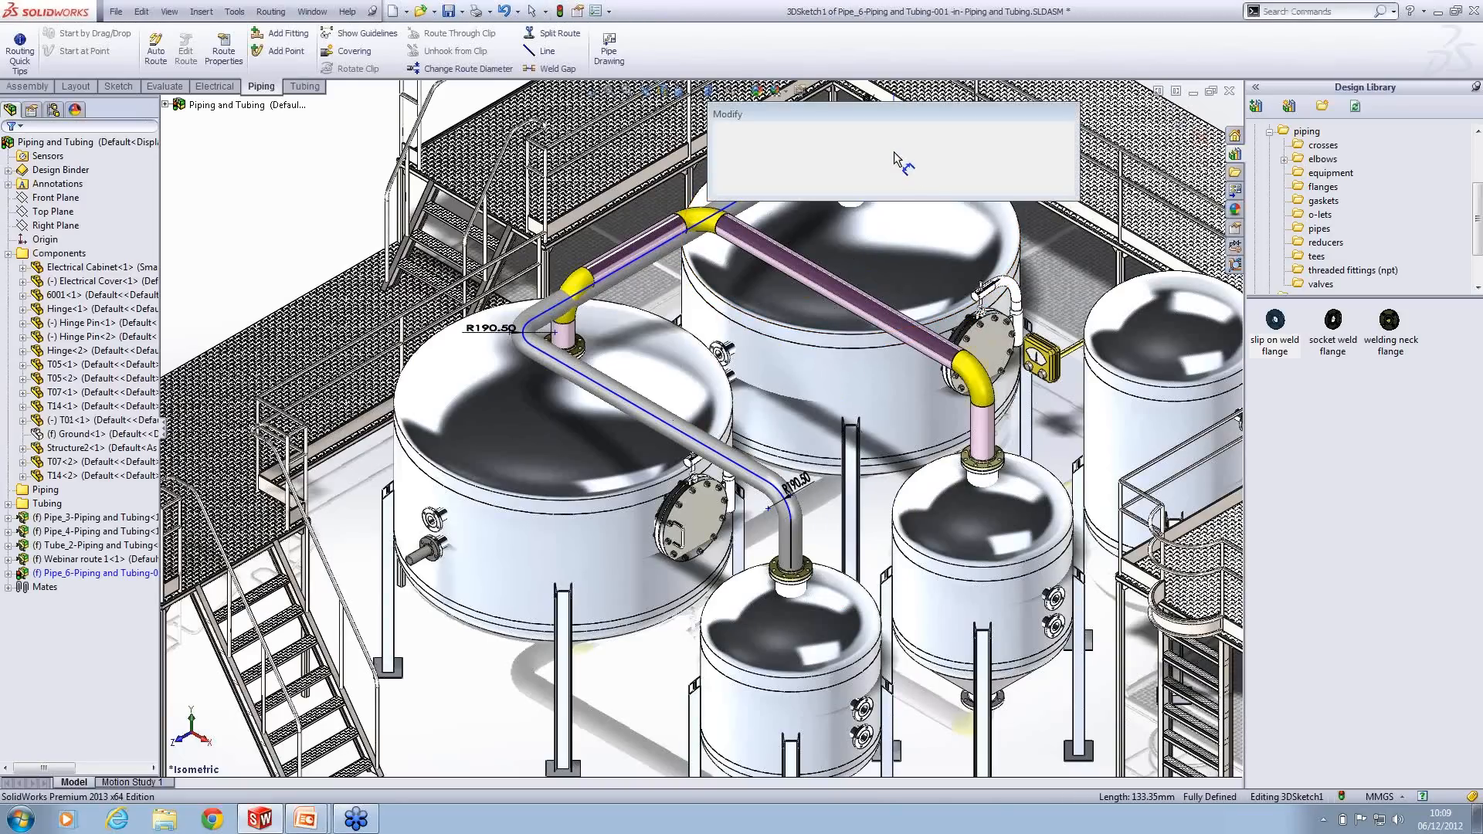
{"action": "type", "text": "800"}
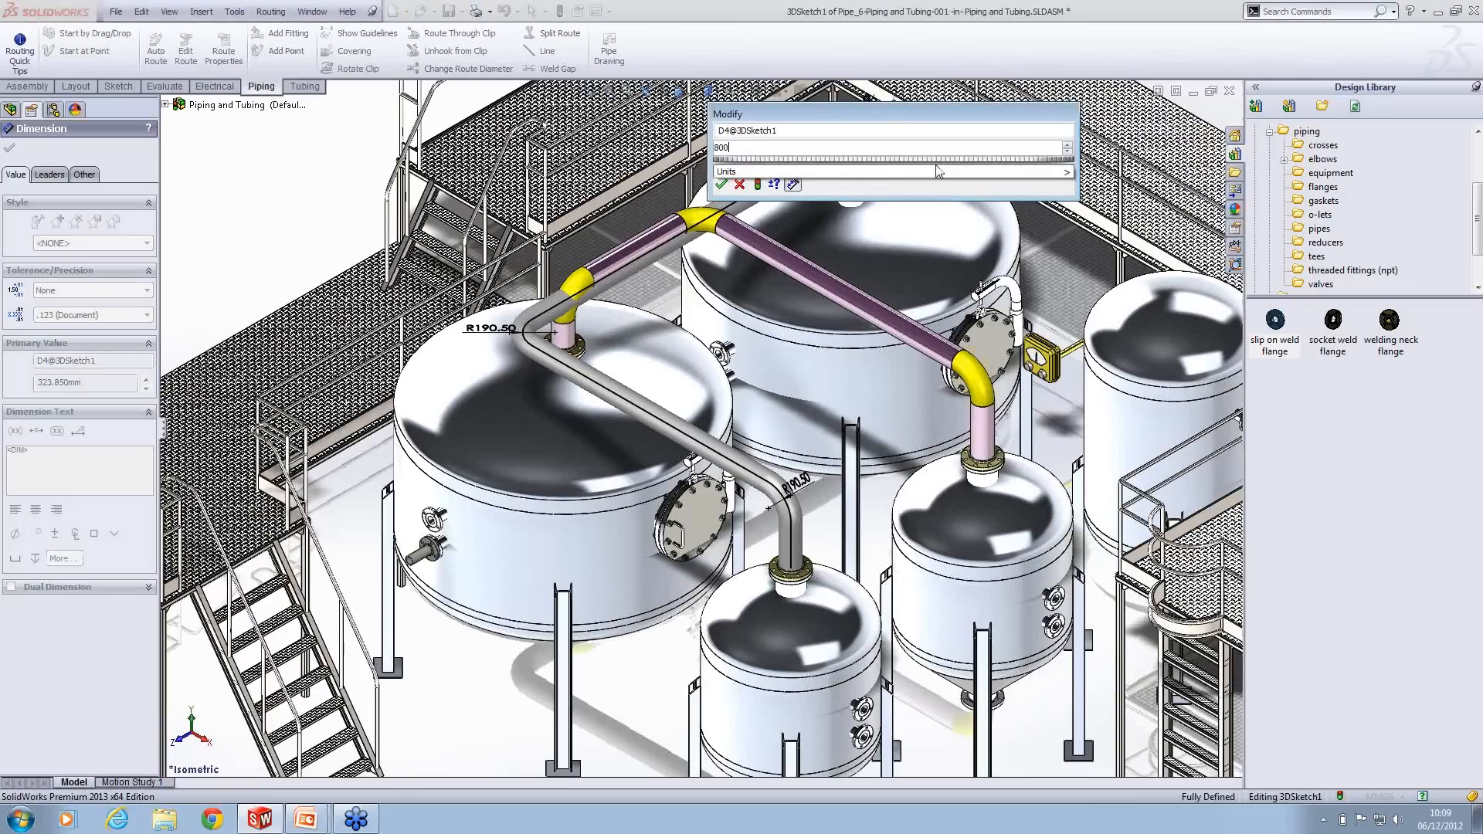
{"action": "left_click", "coordinate": [722, 184]}
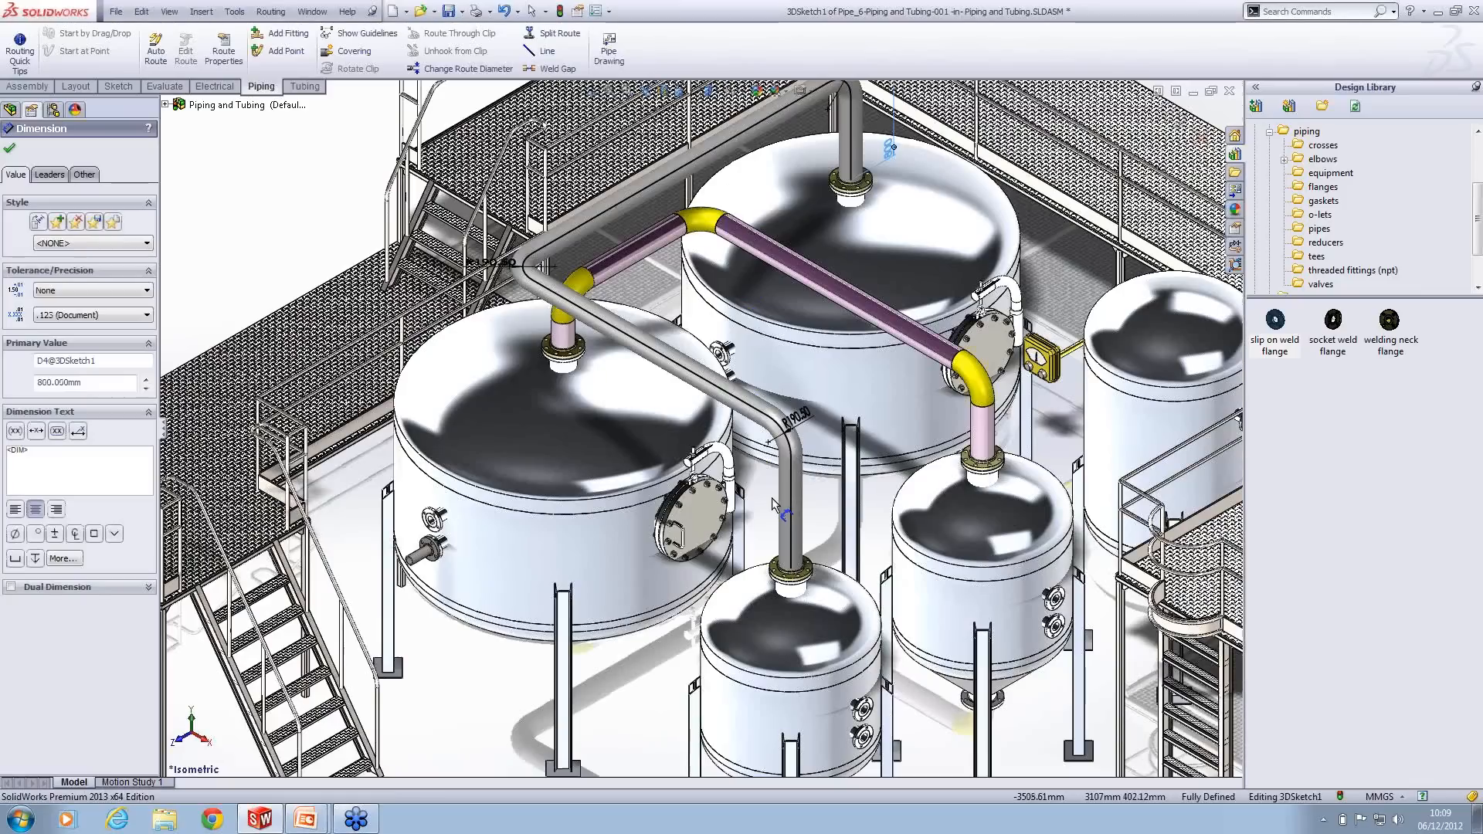
{"action": "key", "text": "Escape"}
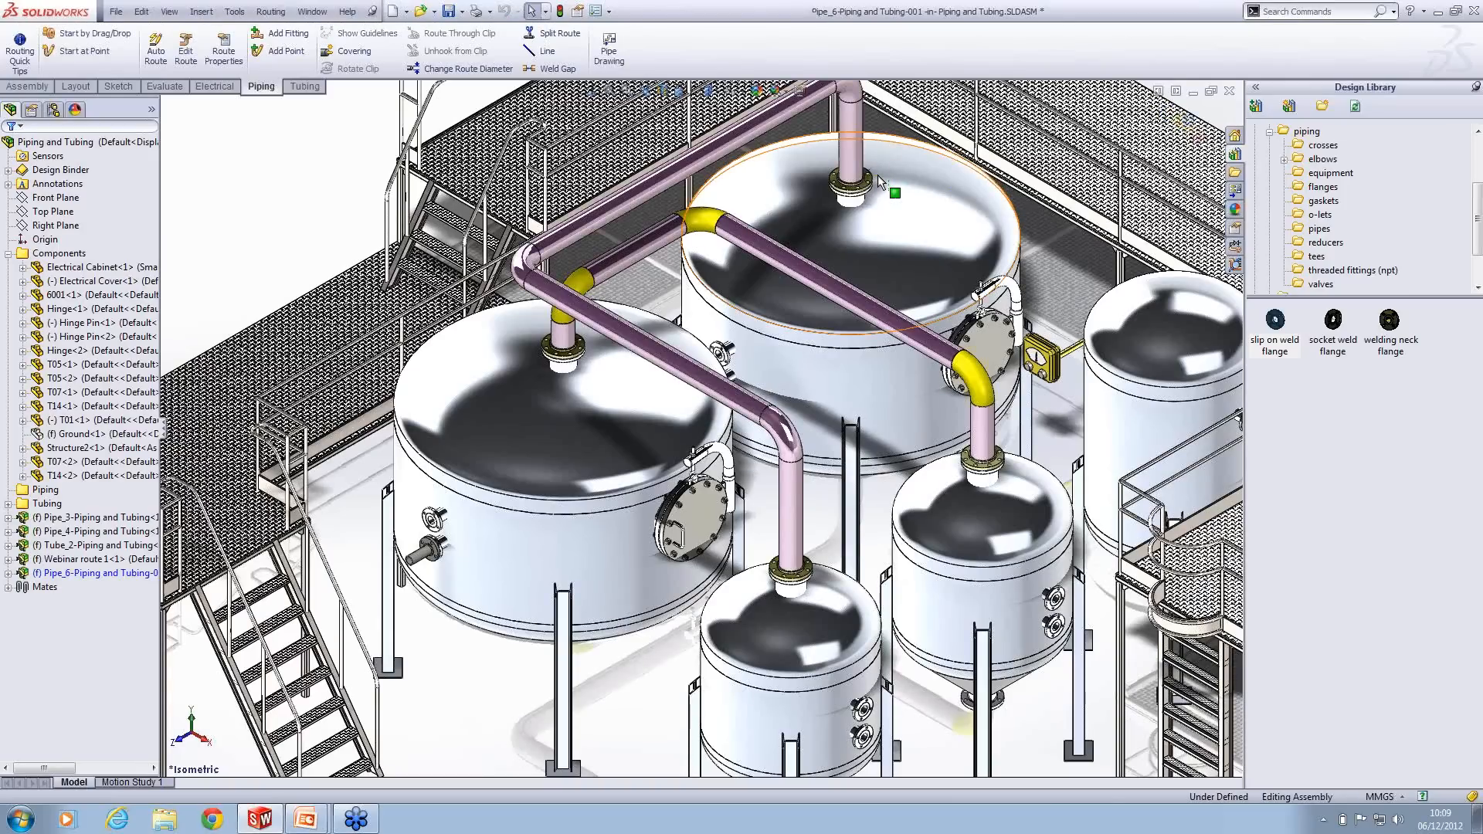
{"action": "left_click", "coordinate": [1186, 122]}
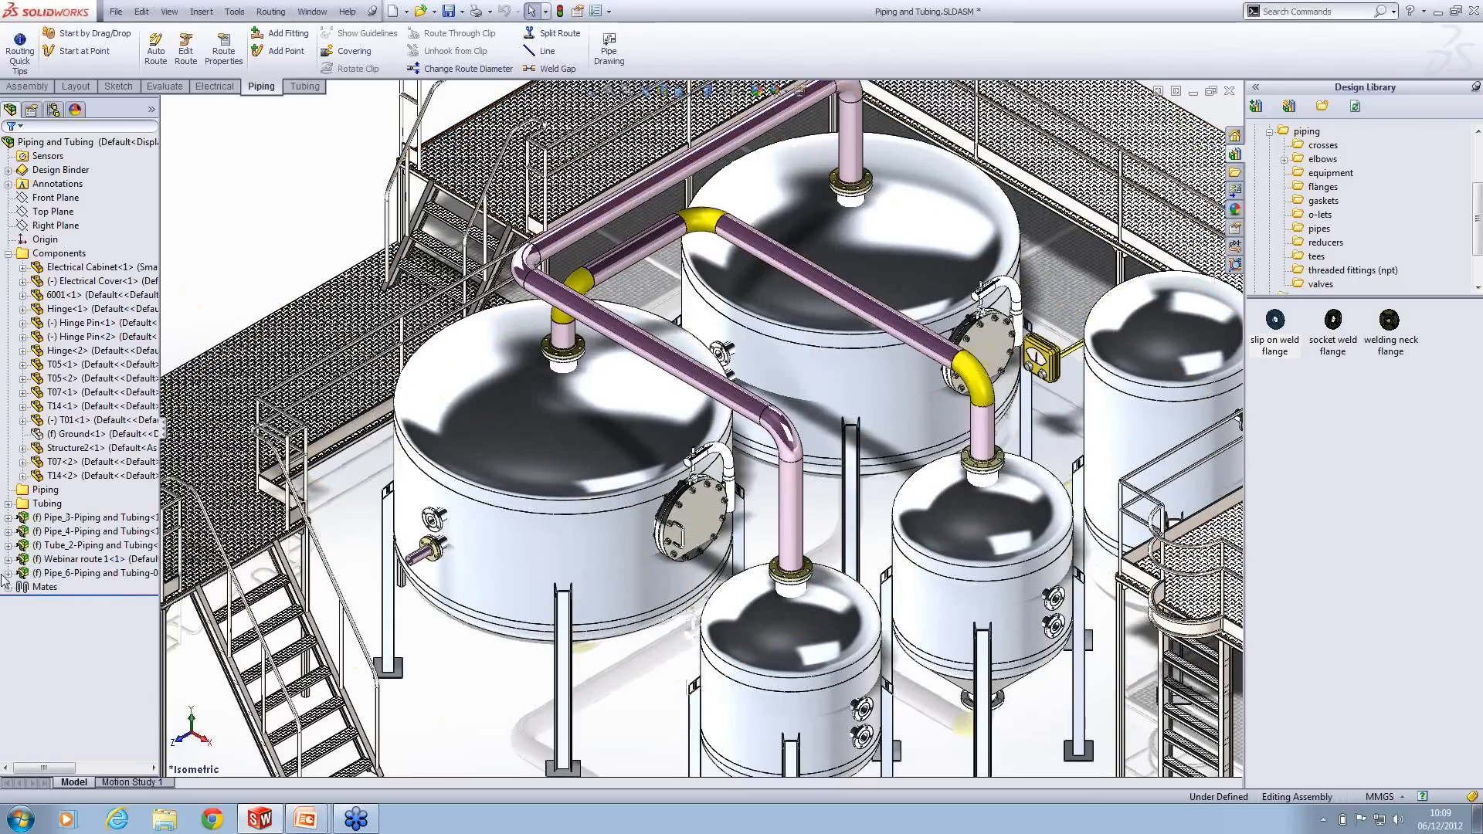
Step: Start a pipe drawing of the formed-bend route (Pipe_6) and set its sheet format to A3 landscape
{"action": "right_click", "coordinate": [51, 574]}
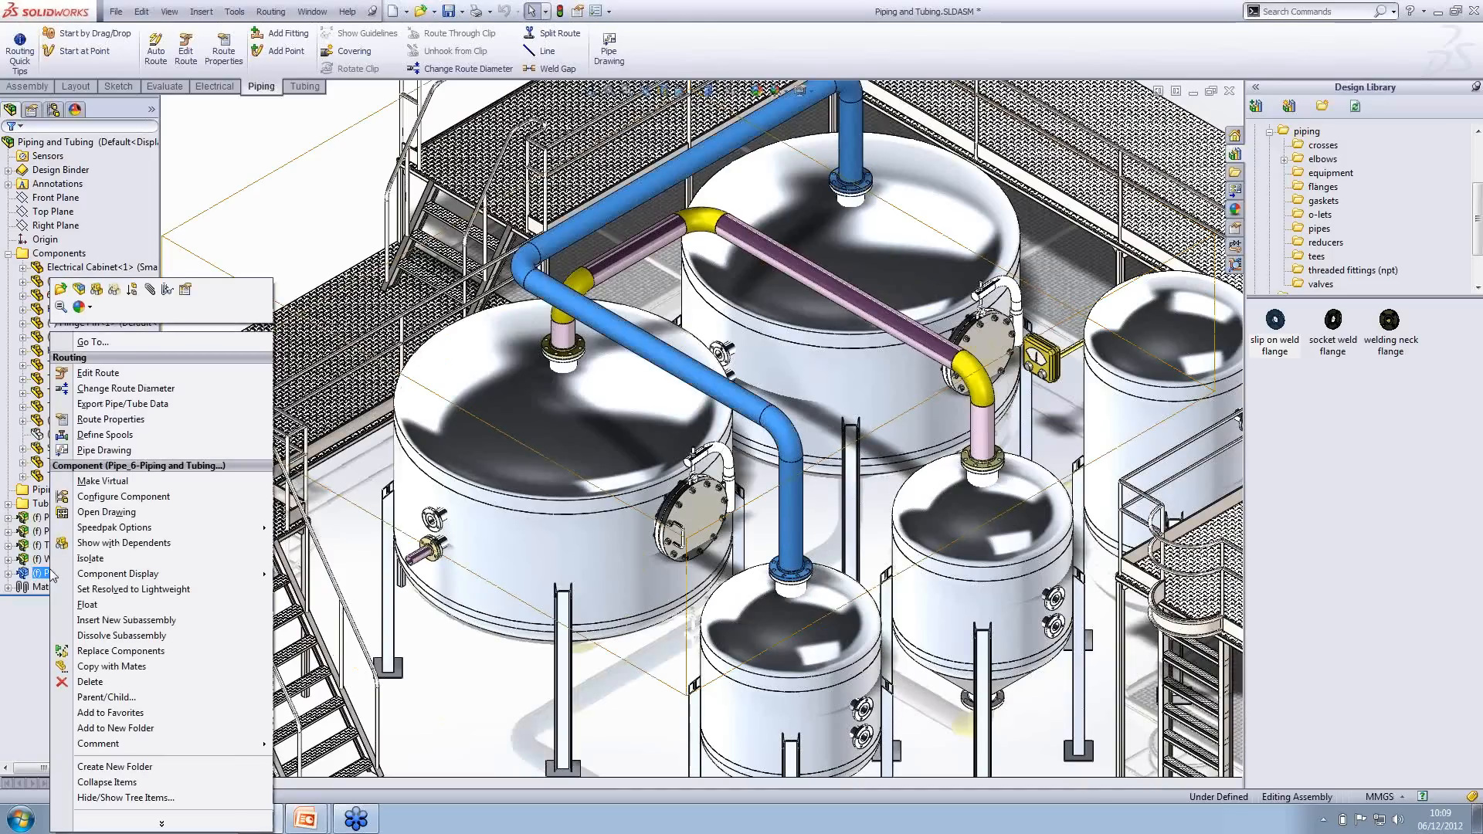
{"action": "left_click", "coordinate": [91, 451]}
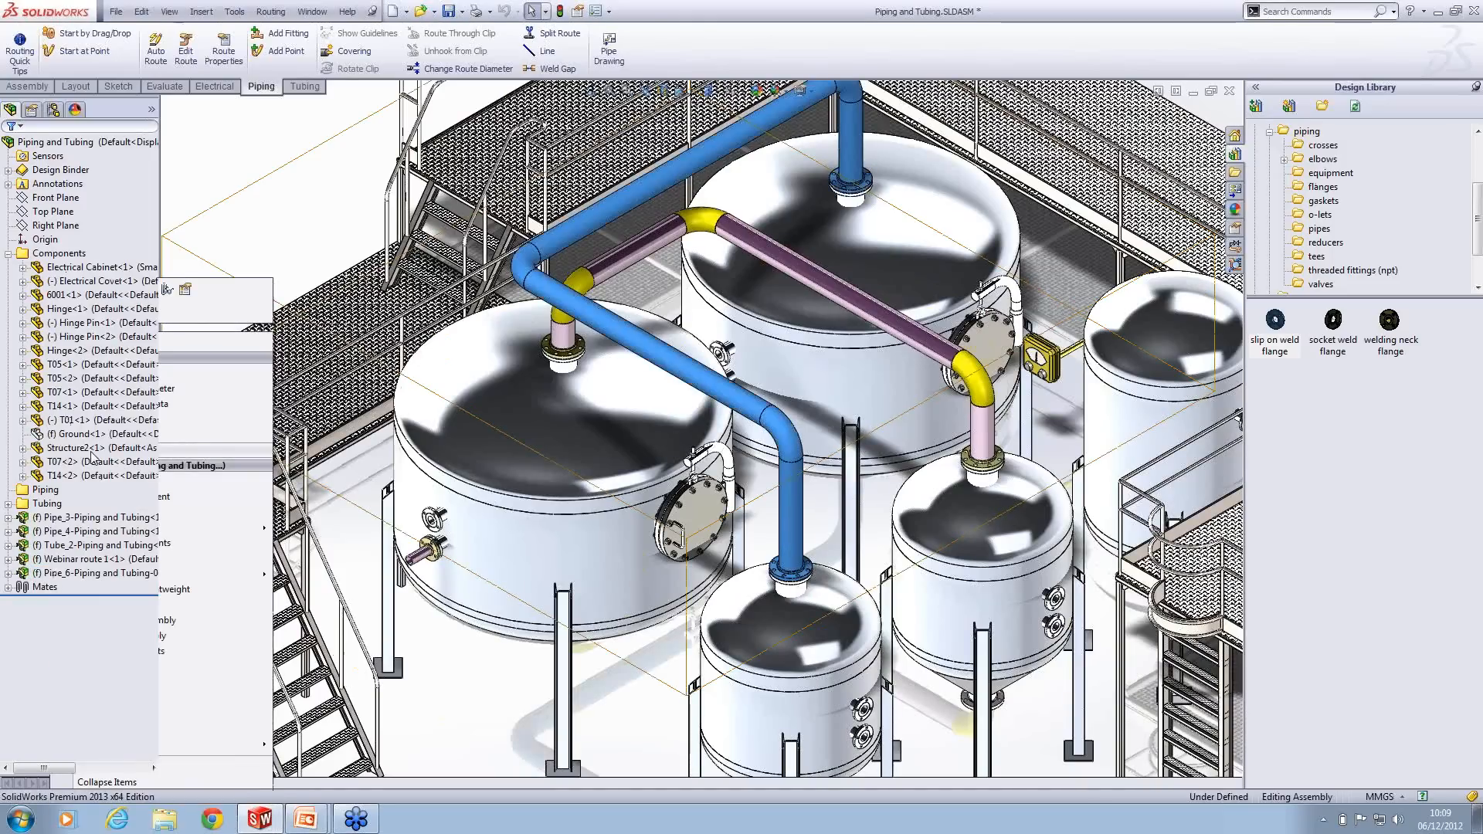
{"action": "left_click", "coordinate": [142, 71]}
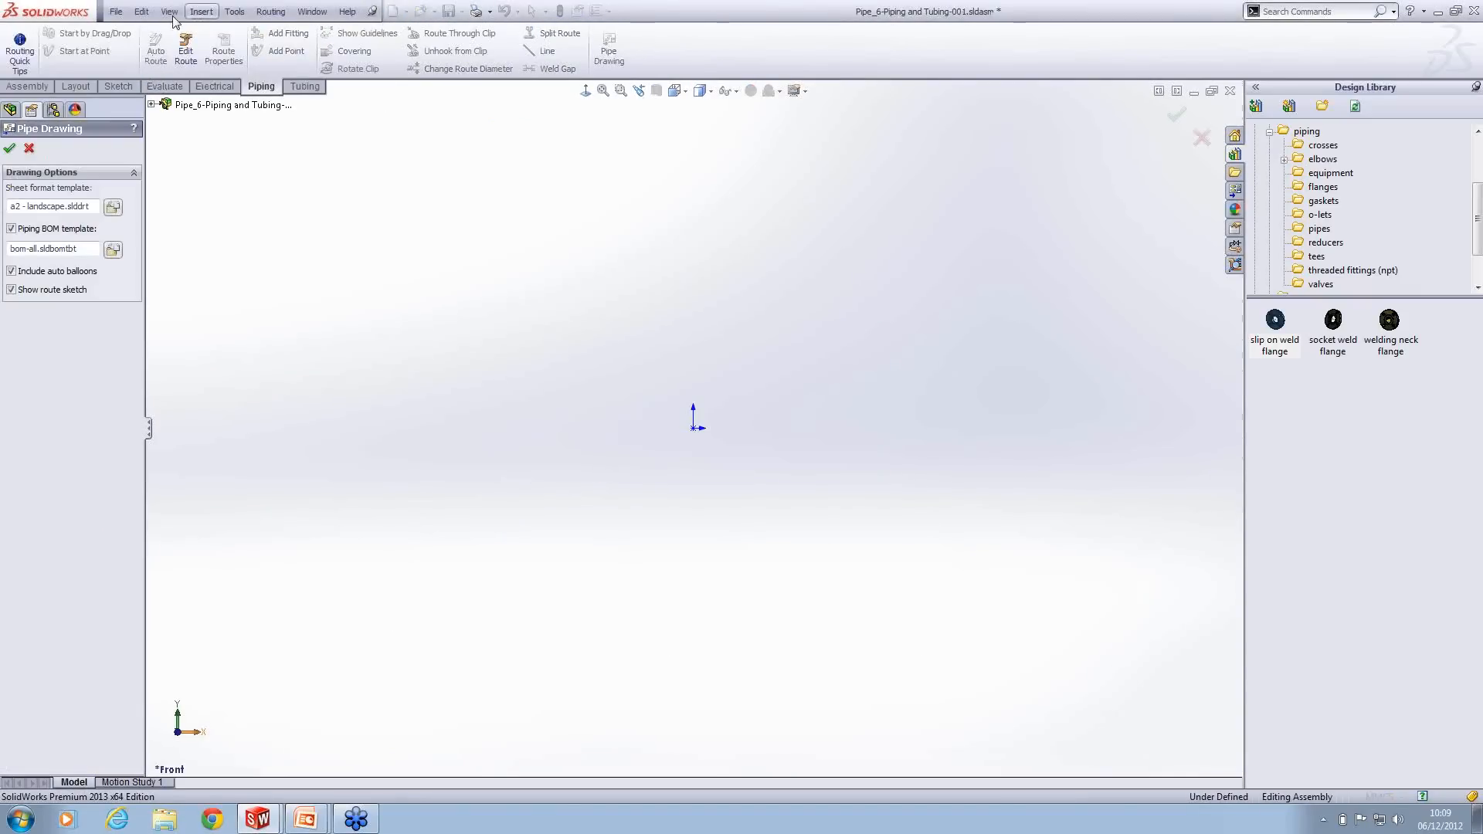
{"action": "left_click", "coordinate": [113, 209]}
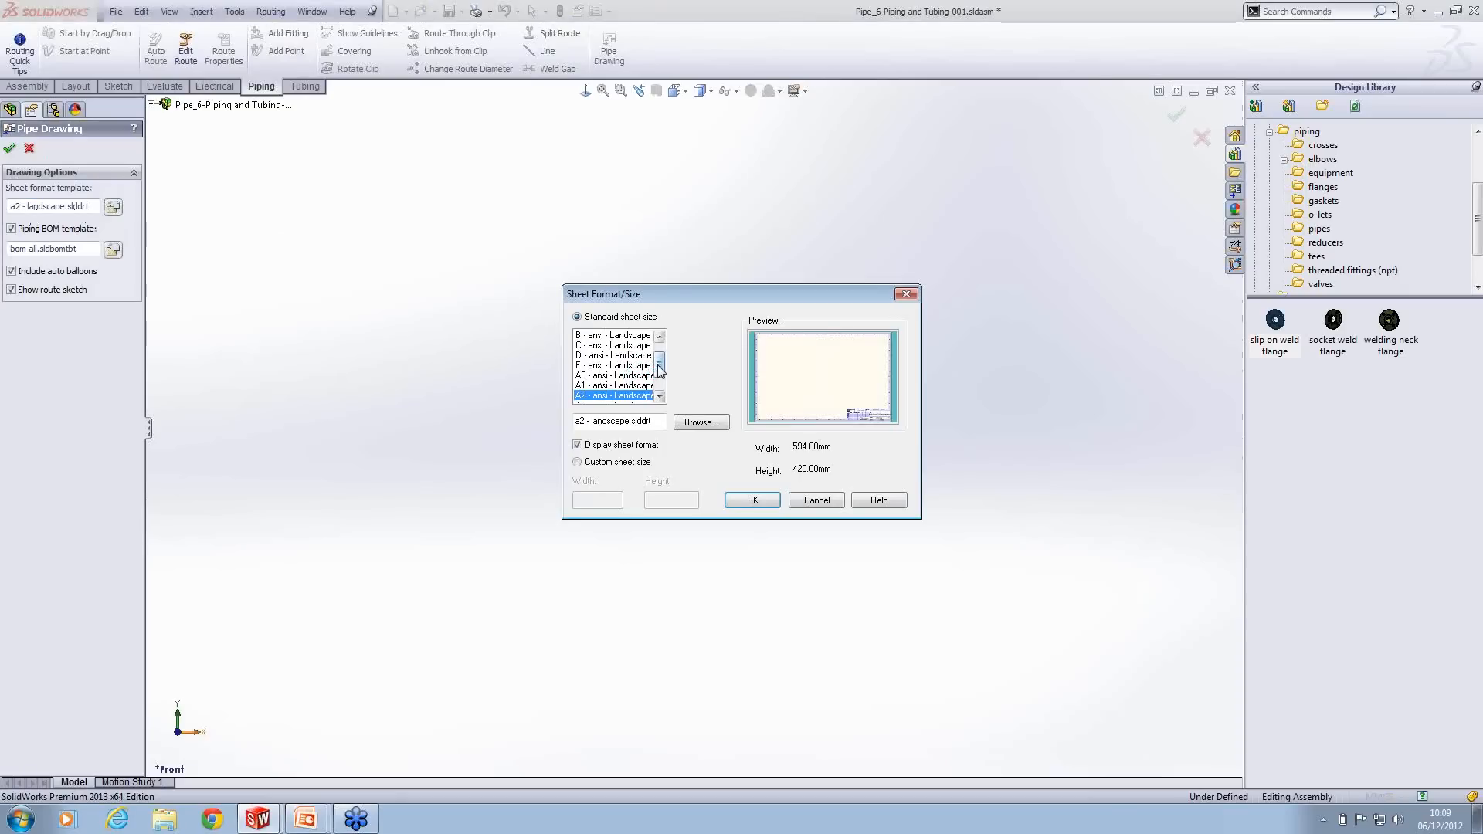
{"action": "left_click_drag", "start_coordinate": [658, 365], "coordinate": [659, 374]}
{"action": "left_click", "coordinate": [615, 386]}
{"action": "left_click", "coordinate": [751, 500]}
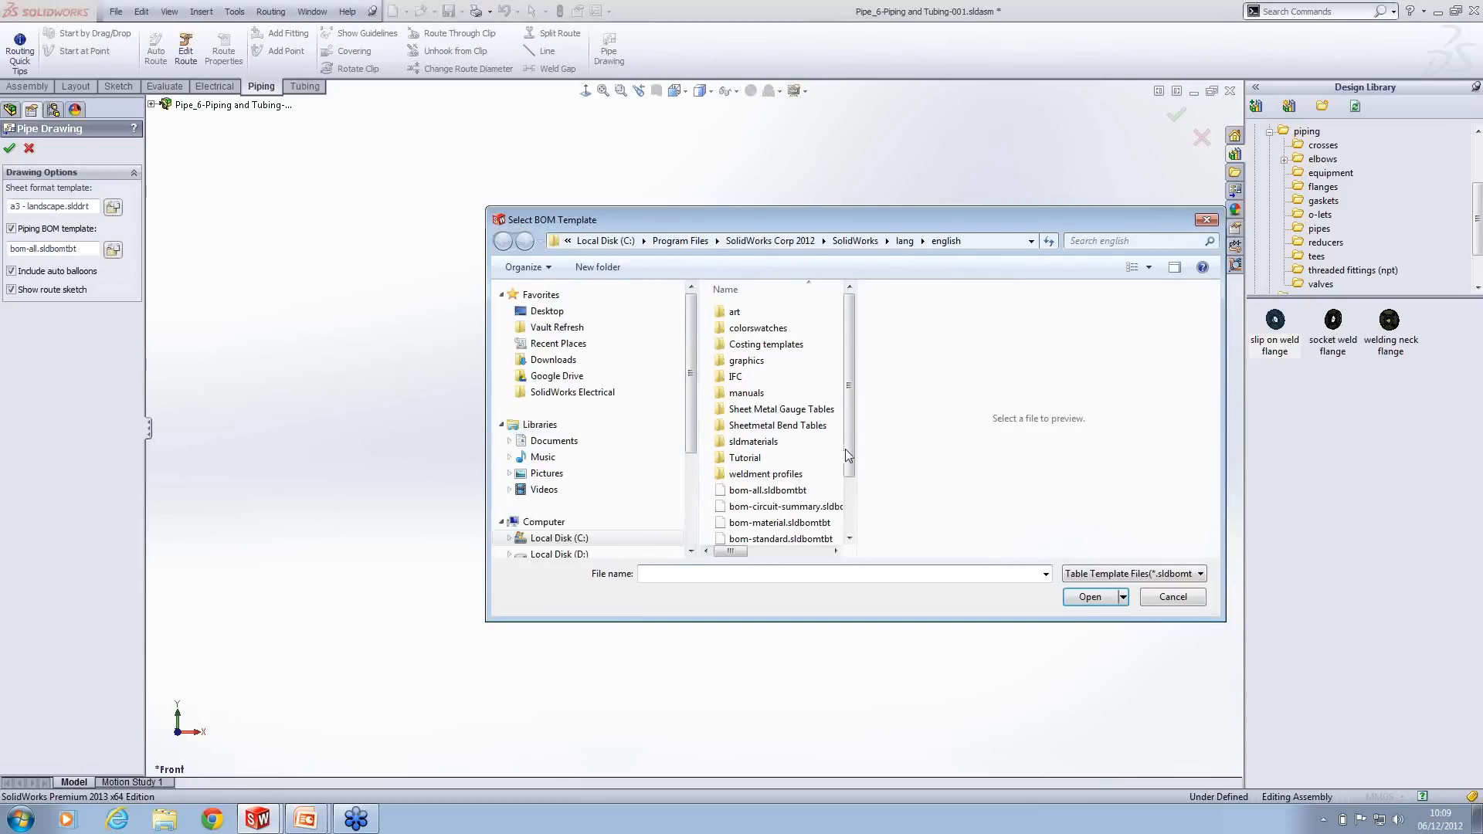
Step: Choose the bom-standard template for the piping BOM and create the pipe drawing, declining the extra pipe length field
{"action": "left_click_drag", "start_coordinate": [848, 413], "coordinate": [847, 477]}
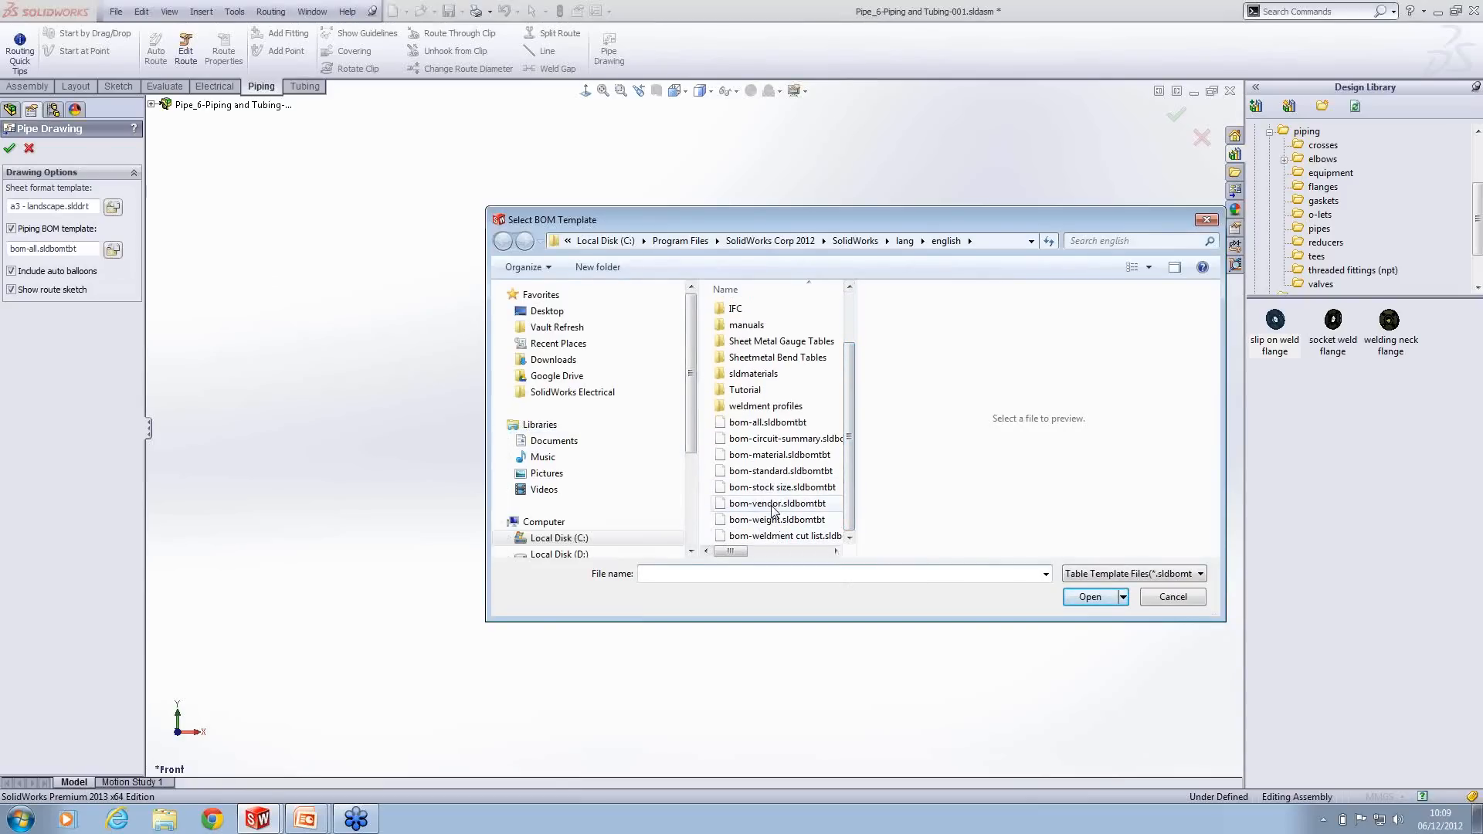
{"action": "left_click", "coordinate": [780, 470]}
{"action": "left_click", "coordinate": [1090, 596]}
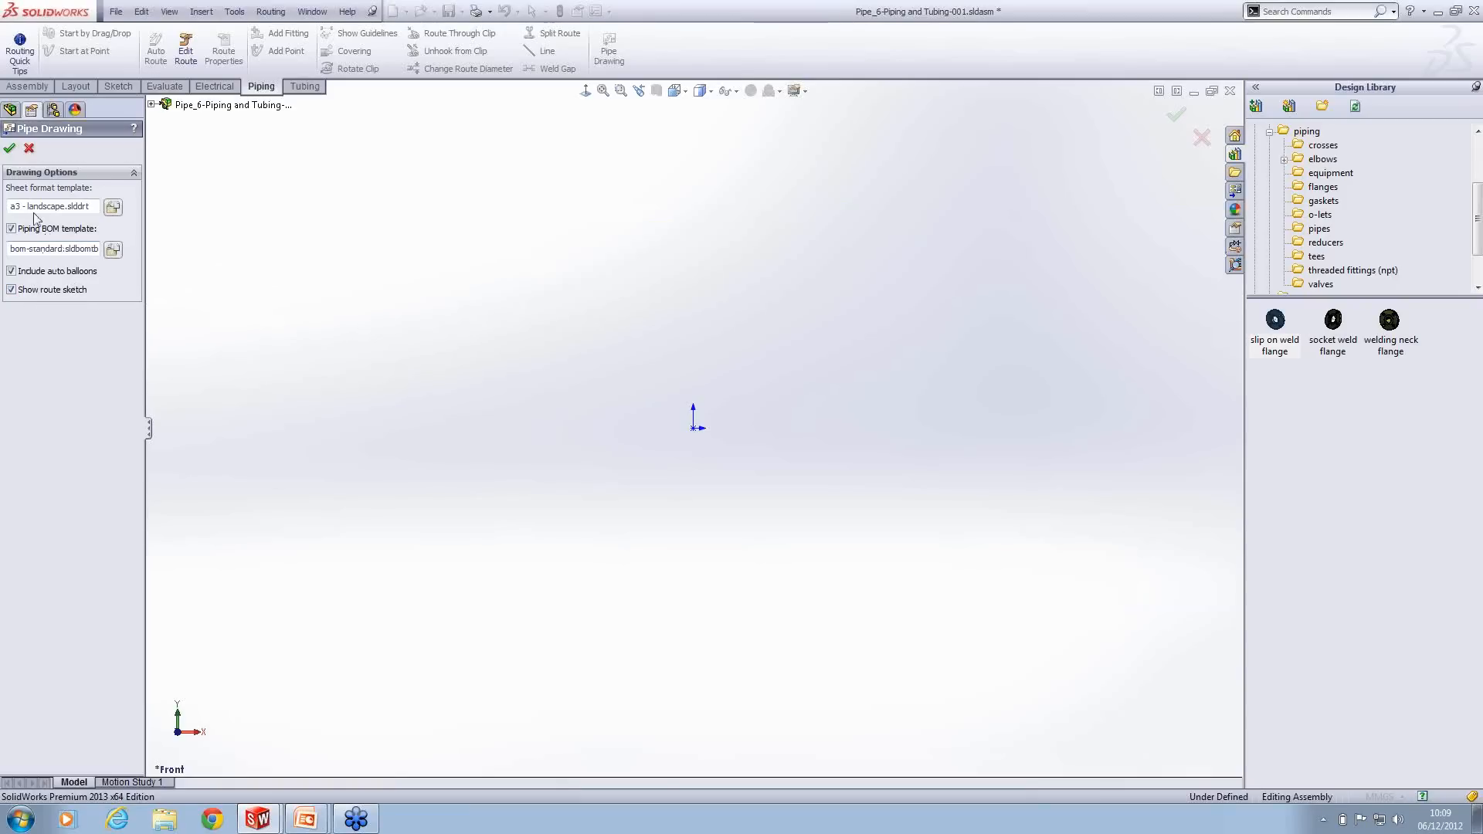
{"action": "left_click", "coordinate": [10, 149]}
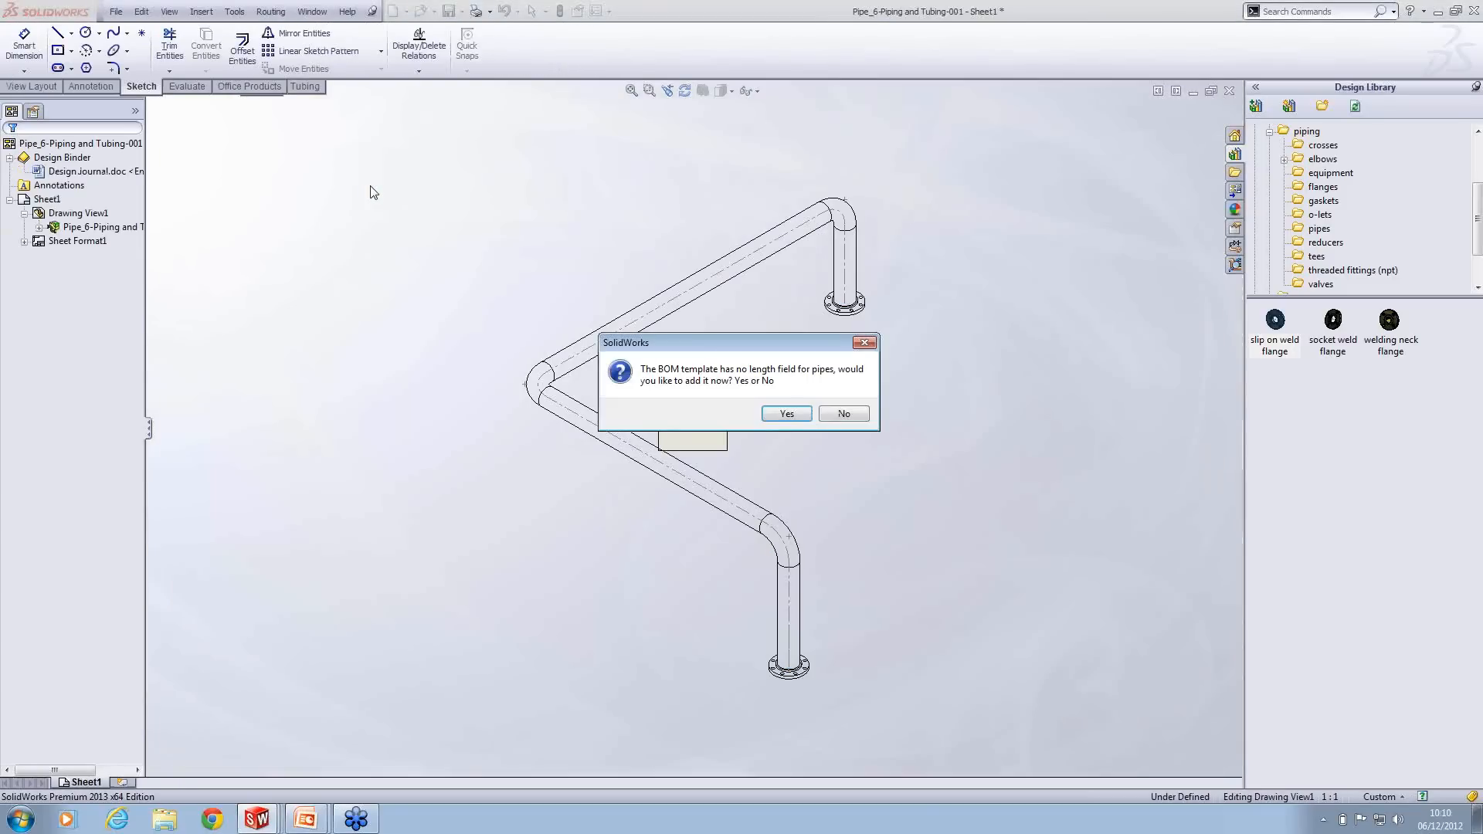
{"action": "left_click", "coordinate": [835, 414]}
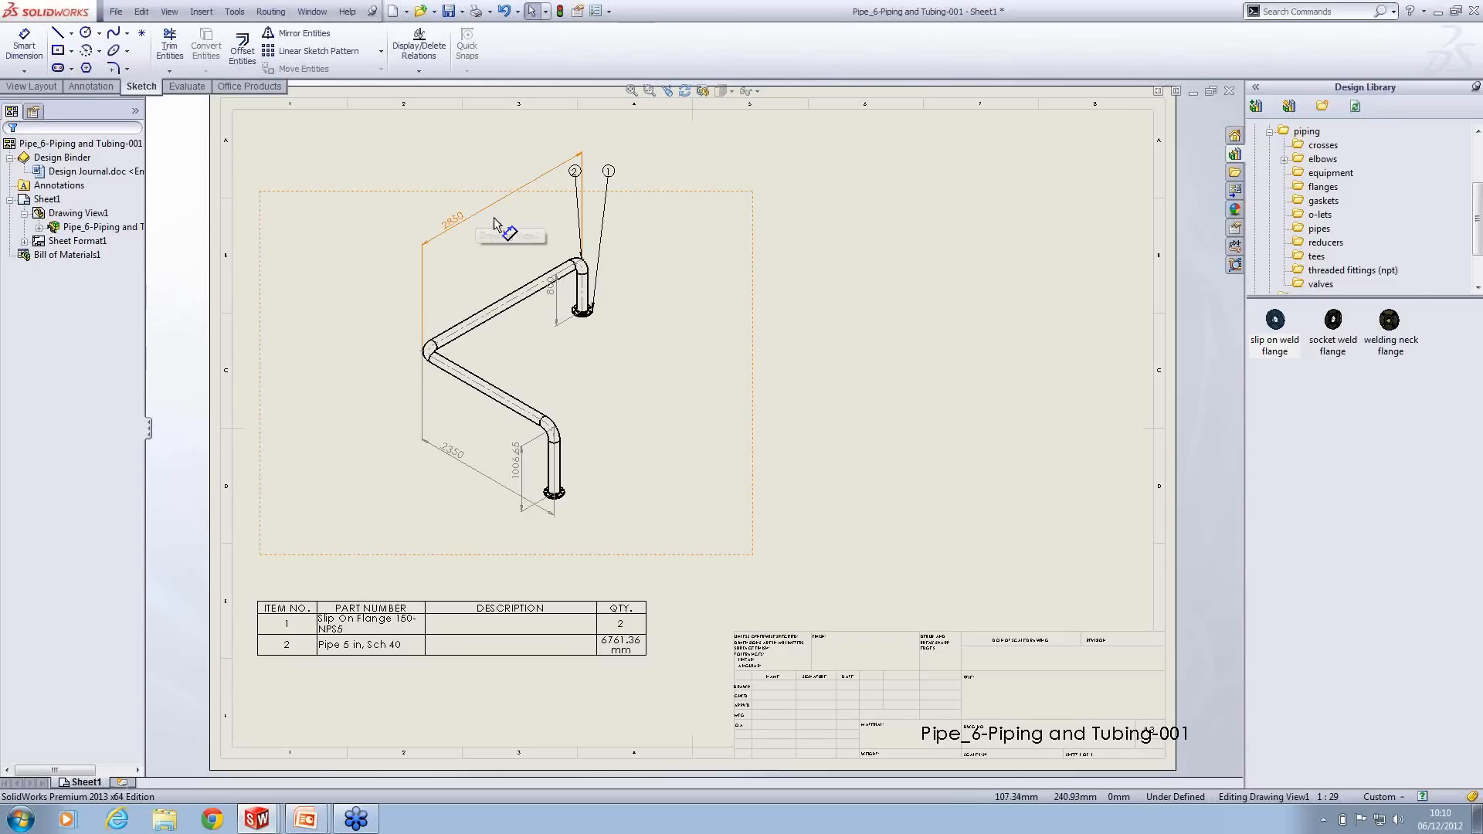
Step: Add the pipe route's front view to the empty side of the drawing sheet, with a projected view below it
{"action": "left_click", "coordinate": [1235, 190]}
{"action": "left_click", "coordinate": [1341, 106]}
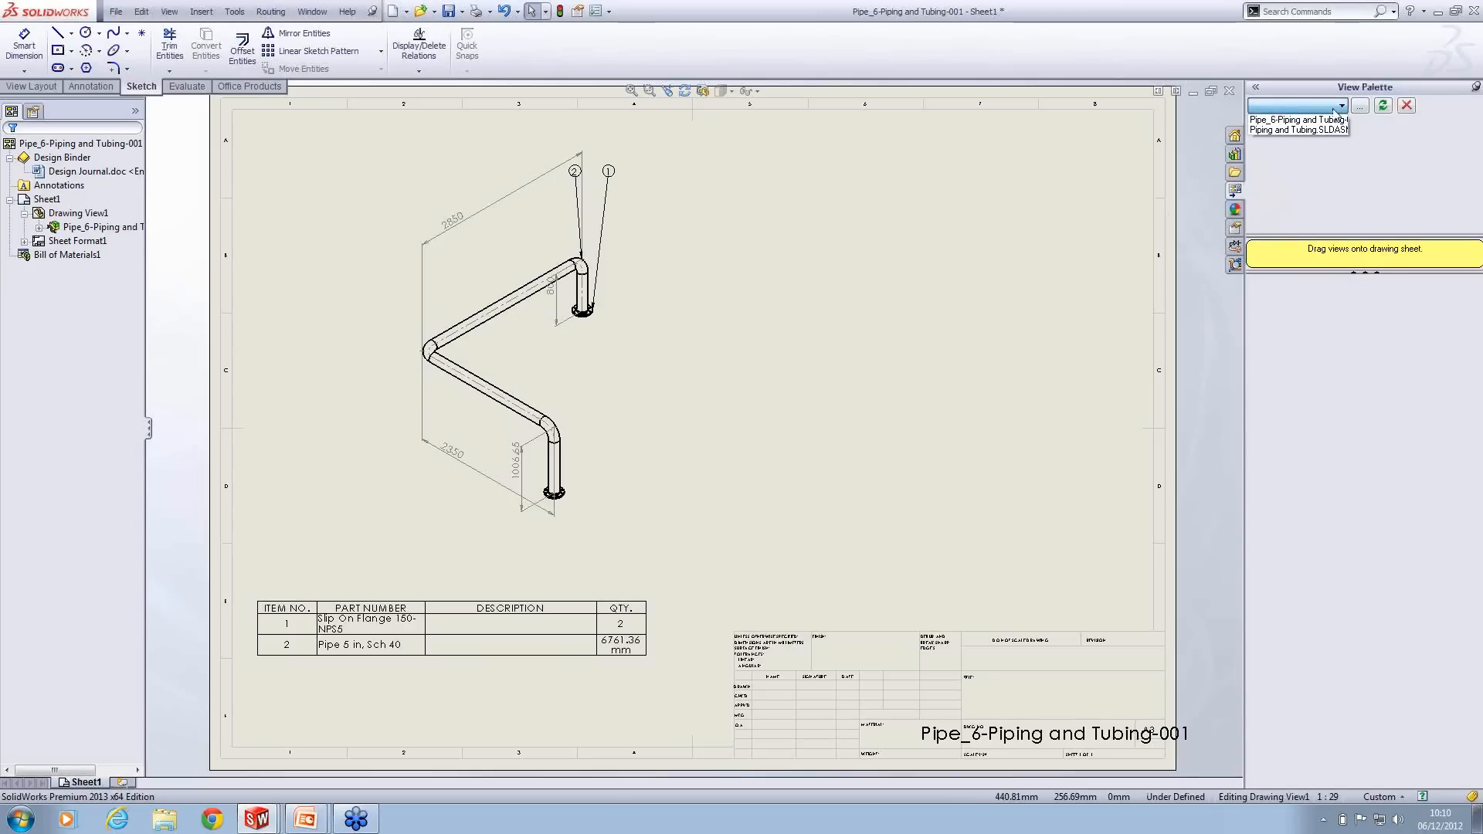
{"action": "left_click", "coordinate": [1322, 121]}
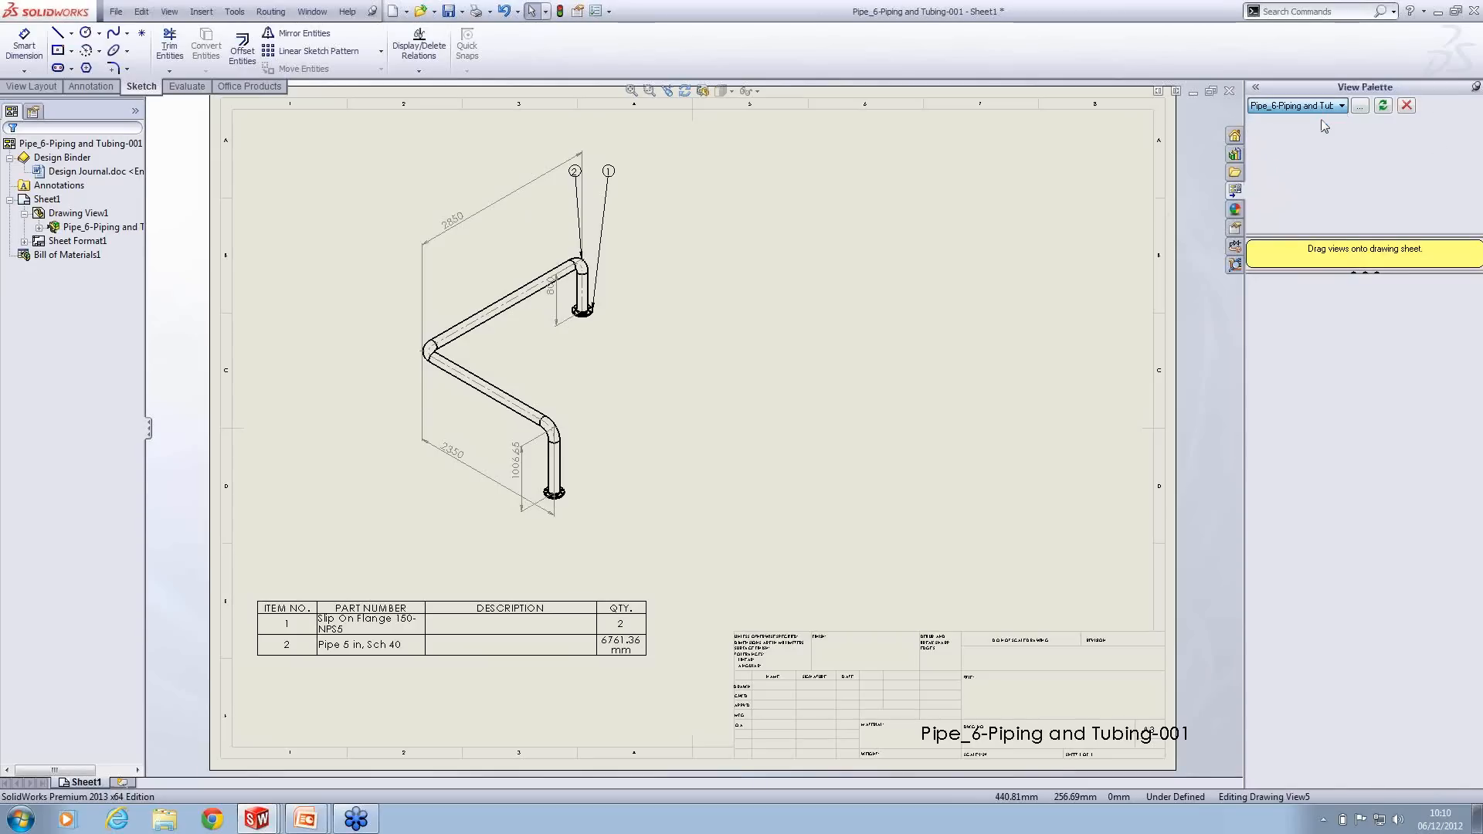
{"action": "left_click_drag", "start_coordinate": [1279, 301], "coordinate": [950, 208]}
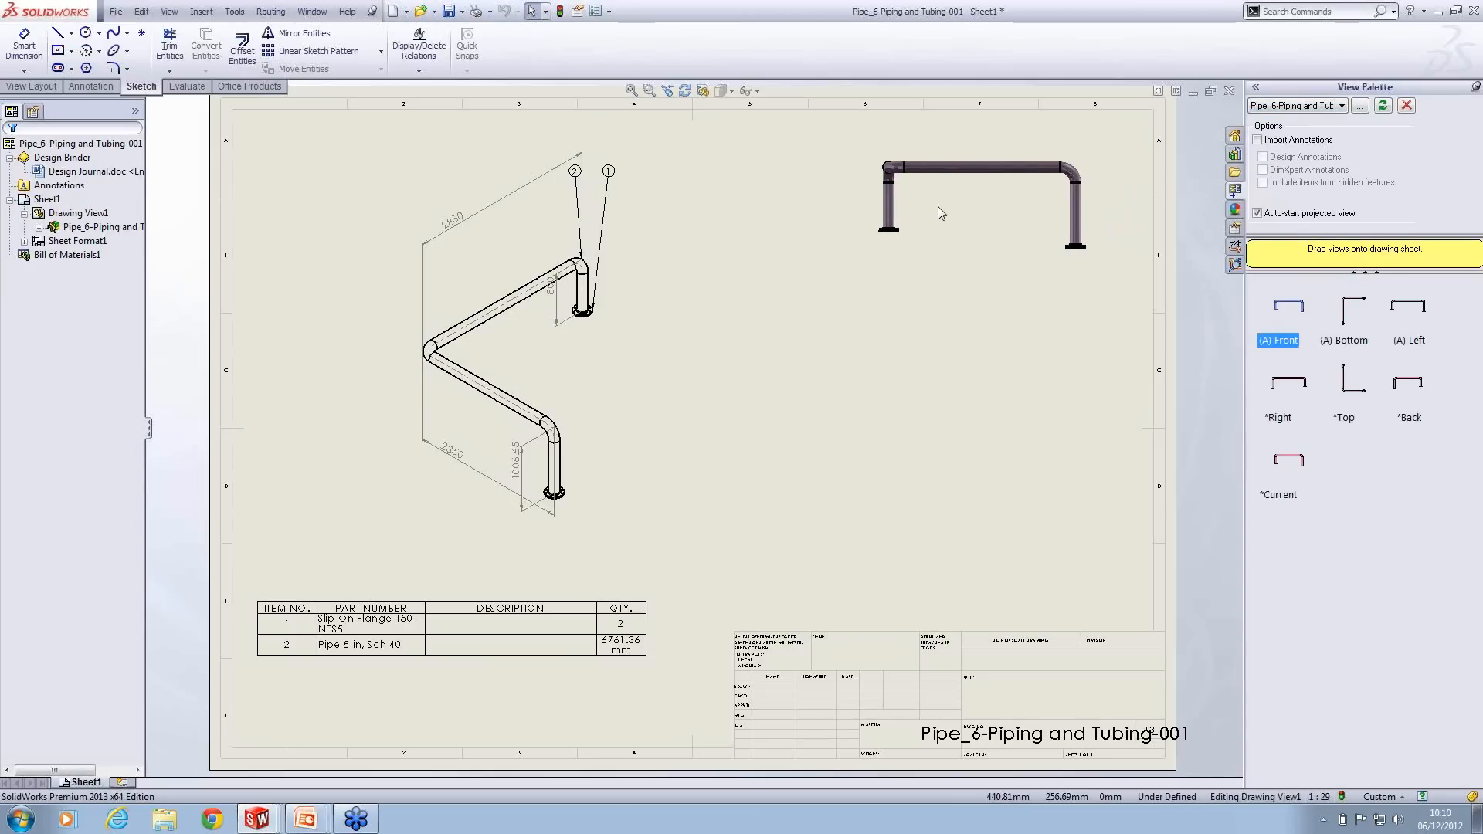
{"action": "left_click", "coordinate": [960, 489]}
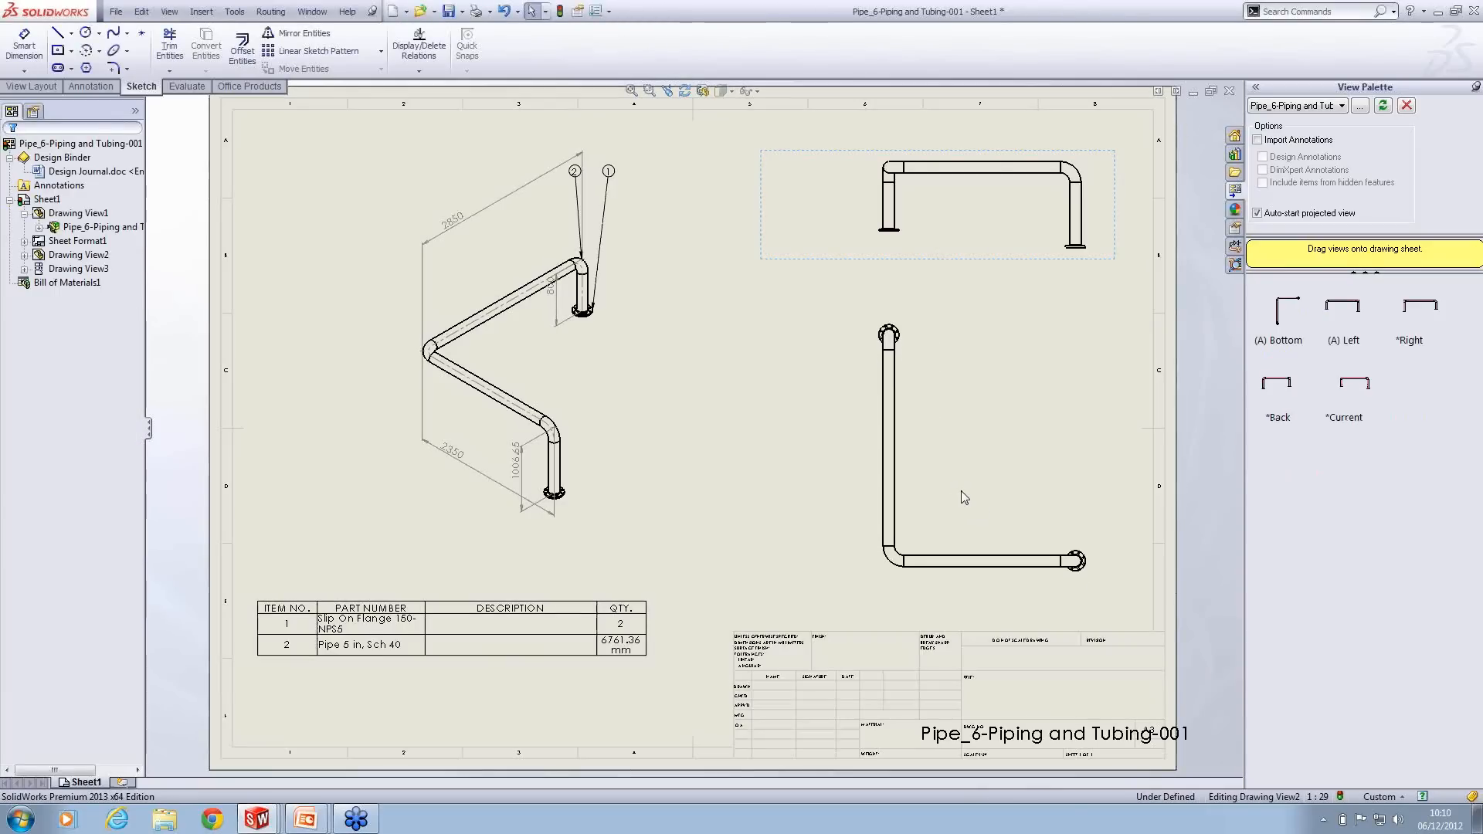
Step: Close the drawing without saving, close the route subassembly while keeping its changes, and rebuild the main assembly
{"action": "left_click", "coordinate": [1230, 92]}
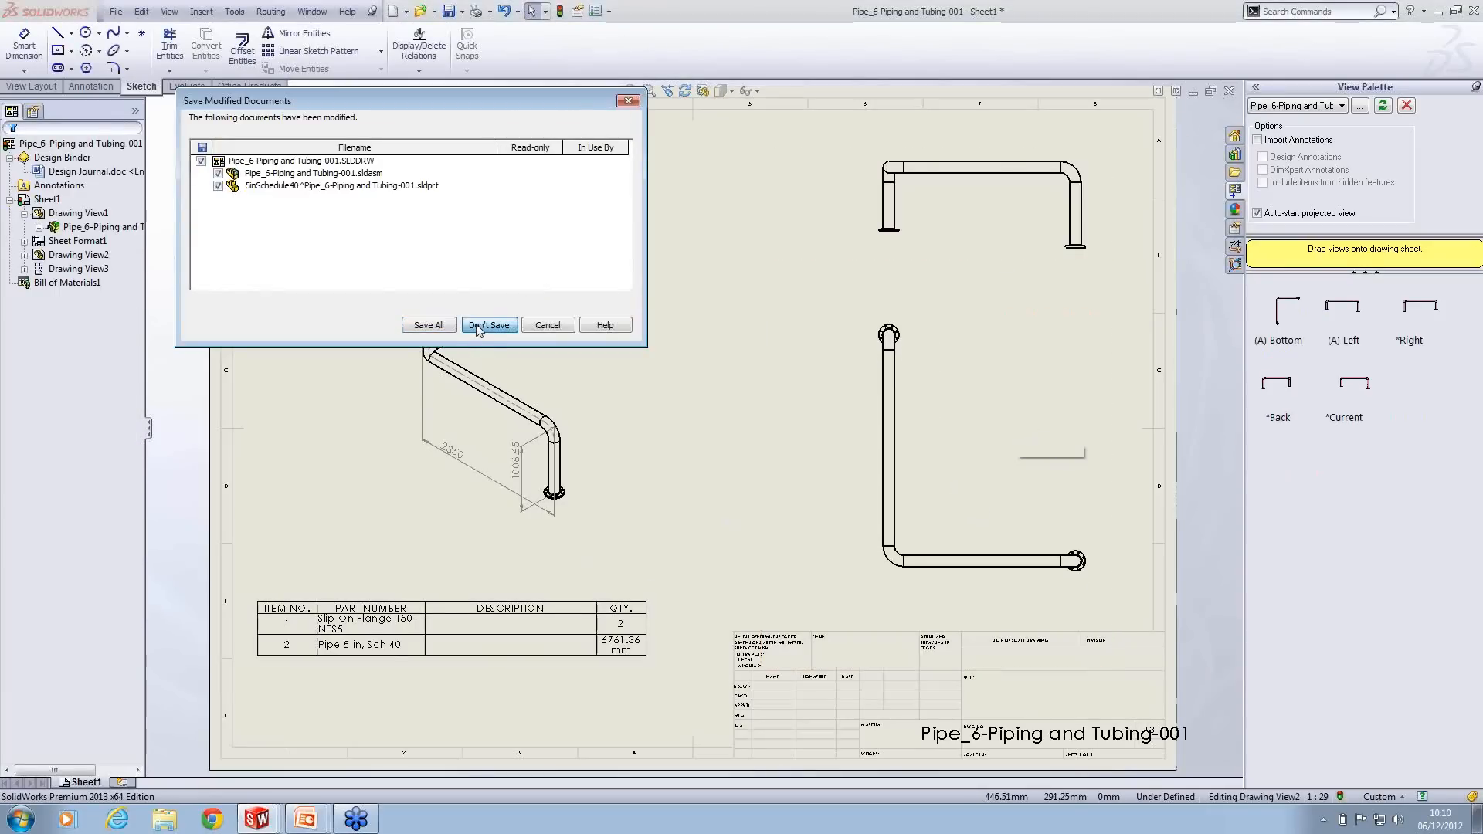
{"action": "left_click", "coordinate": [486, 326]}
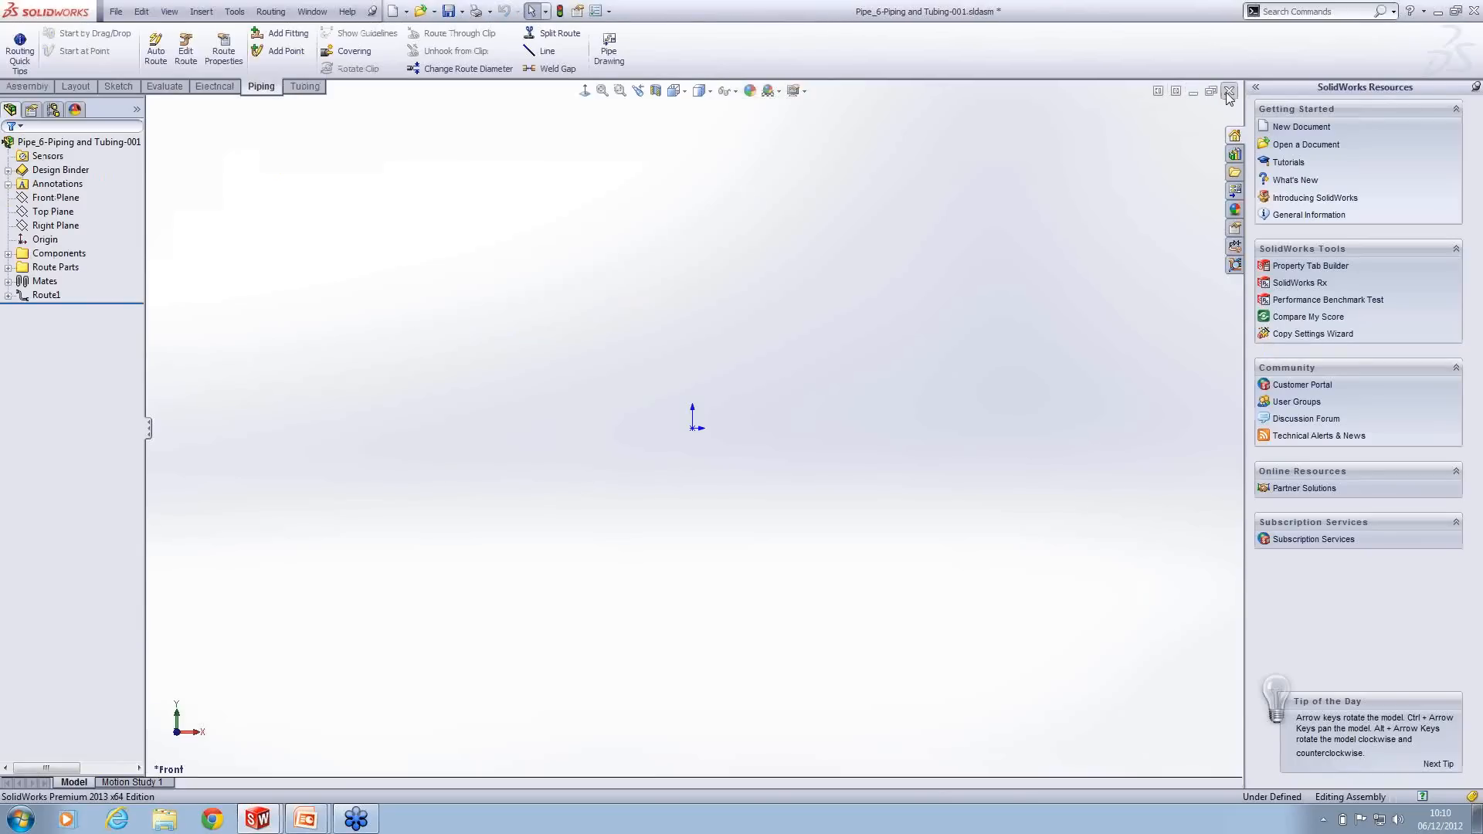
{"action": "left_click", "coordinate": [1229, 91]}
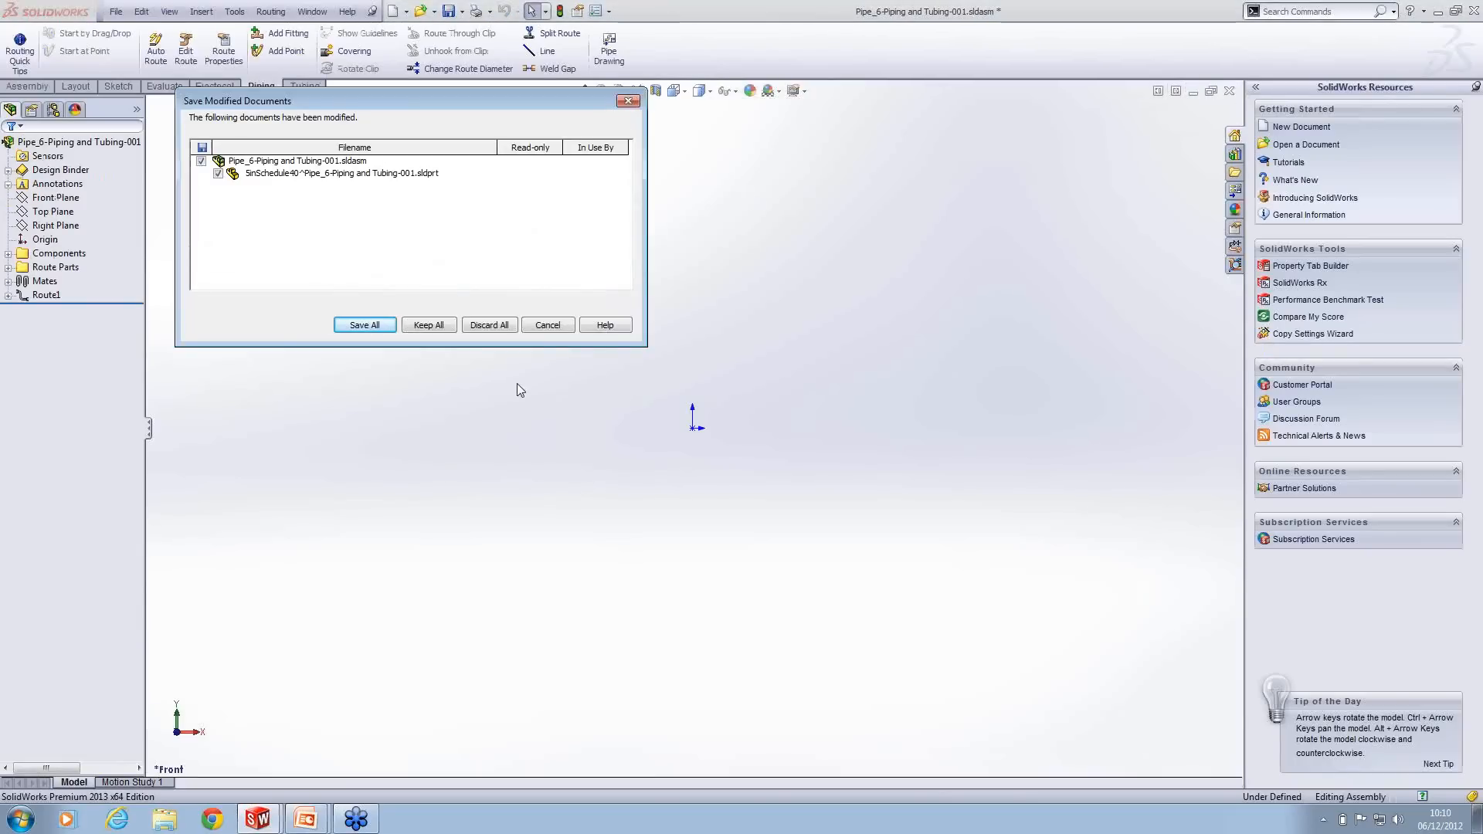
{"action": "left_click", "coordinate": [430, 325]}
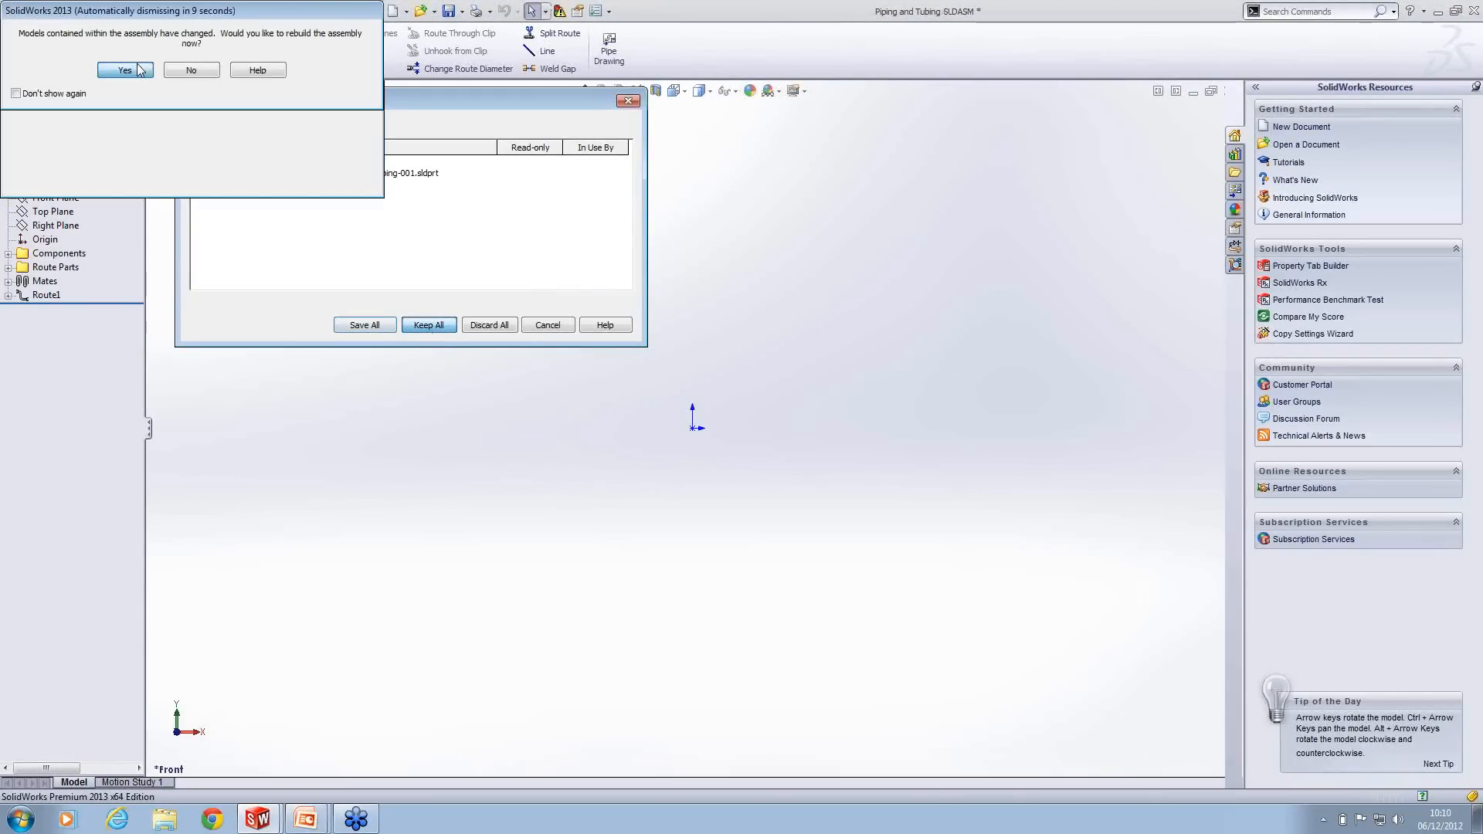
{"action": "left_click", "coordinate": [139, 70]}
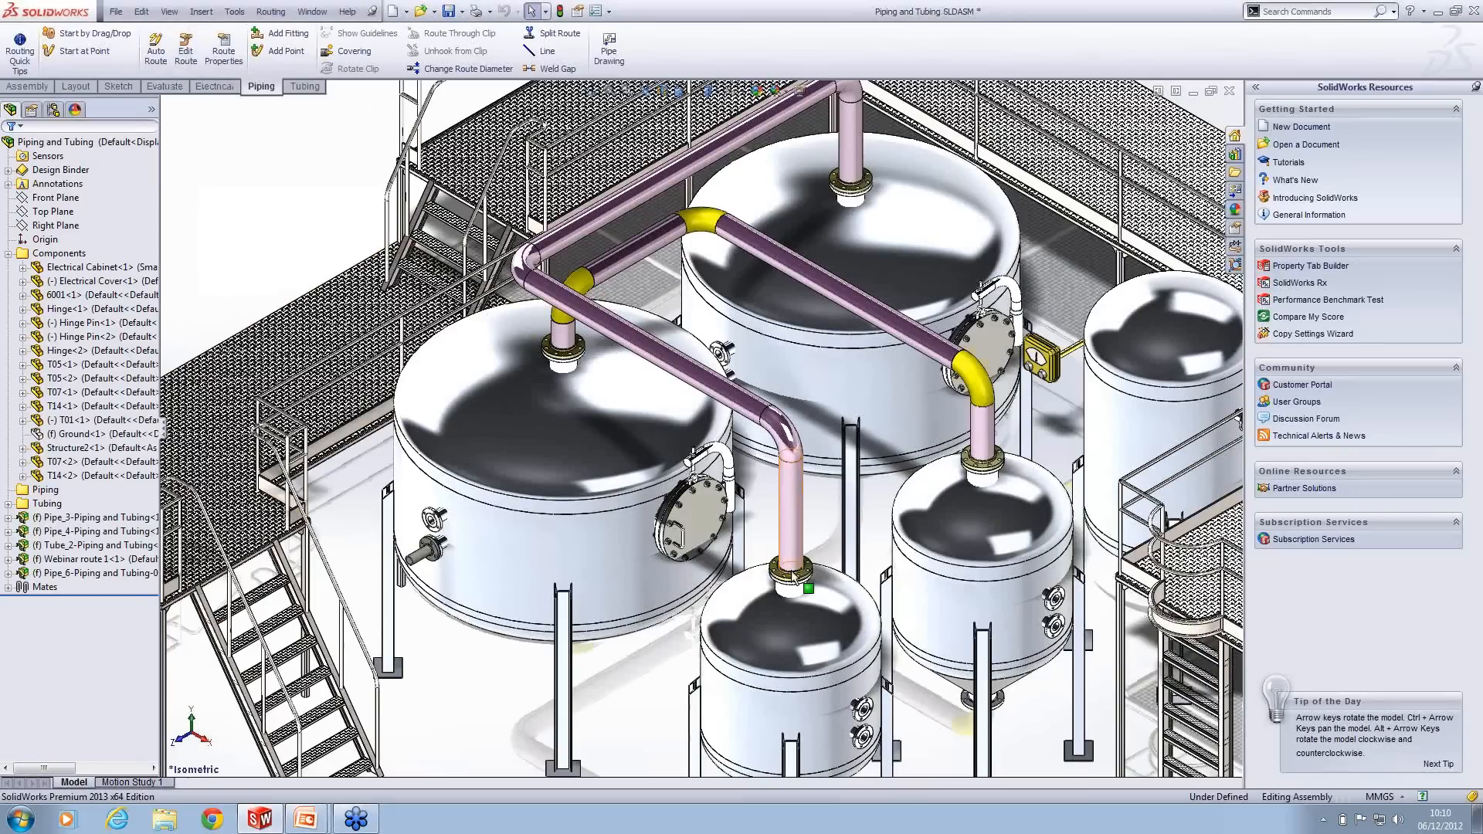
Step: Start a new route with a Slip On Flange 150-NPS2 on the small front tank's lower side nozzle, accepting the default route properties
{"action": "scroll", "coordinate": [963, 701], "scroll_direction": "up", "scroll_amount": 2}
{"action": "scroll", "coordinate": [963, 701], "scroll_direction": "down", "scroll_amount": 5}
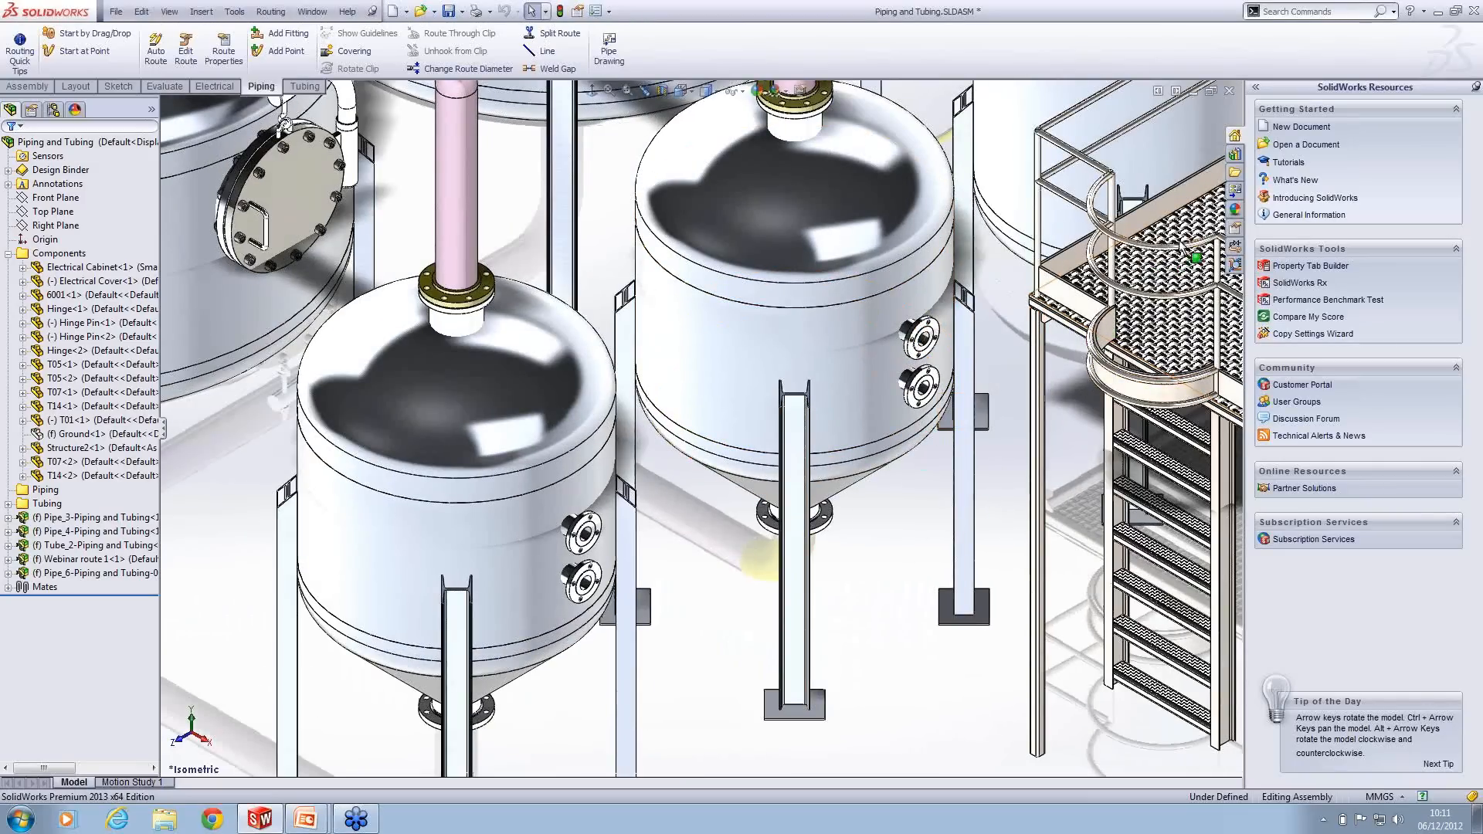
{"action": "left_click", "coordinate": [1235, 154]}
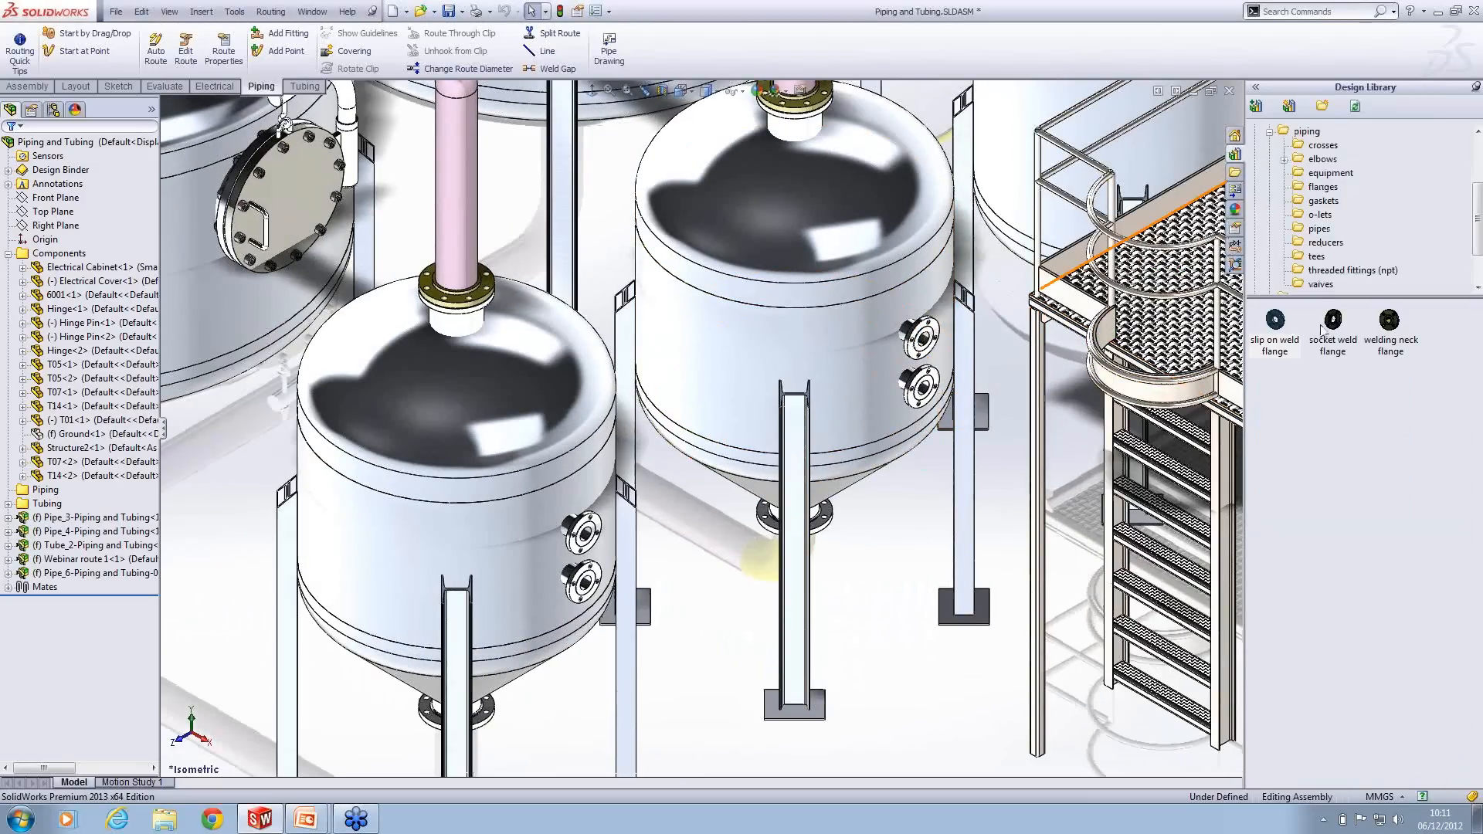
{"action": "left_click_drag", "start_coordinate": [1274, 320], "coordinate": [592, 589]}
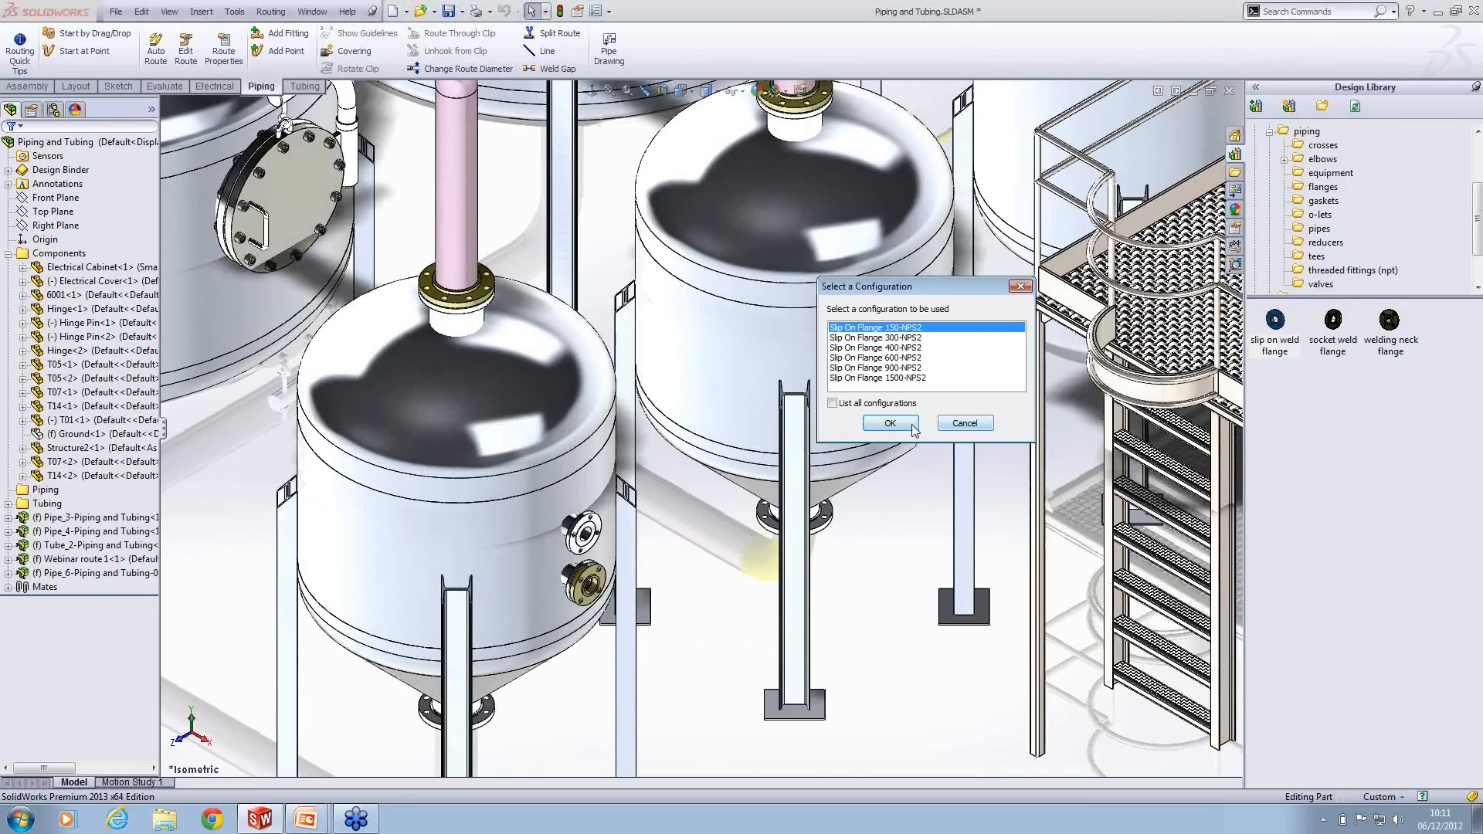
{"action": "left_click", "coordinate": [890, 423]}
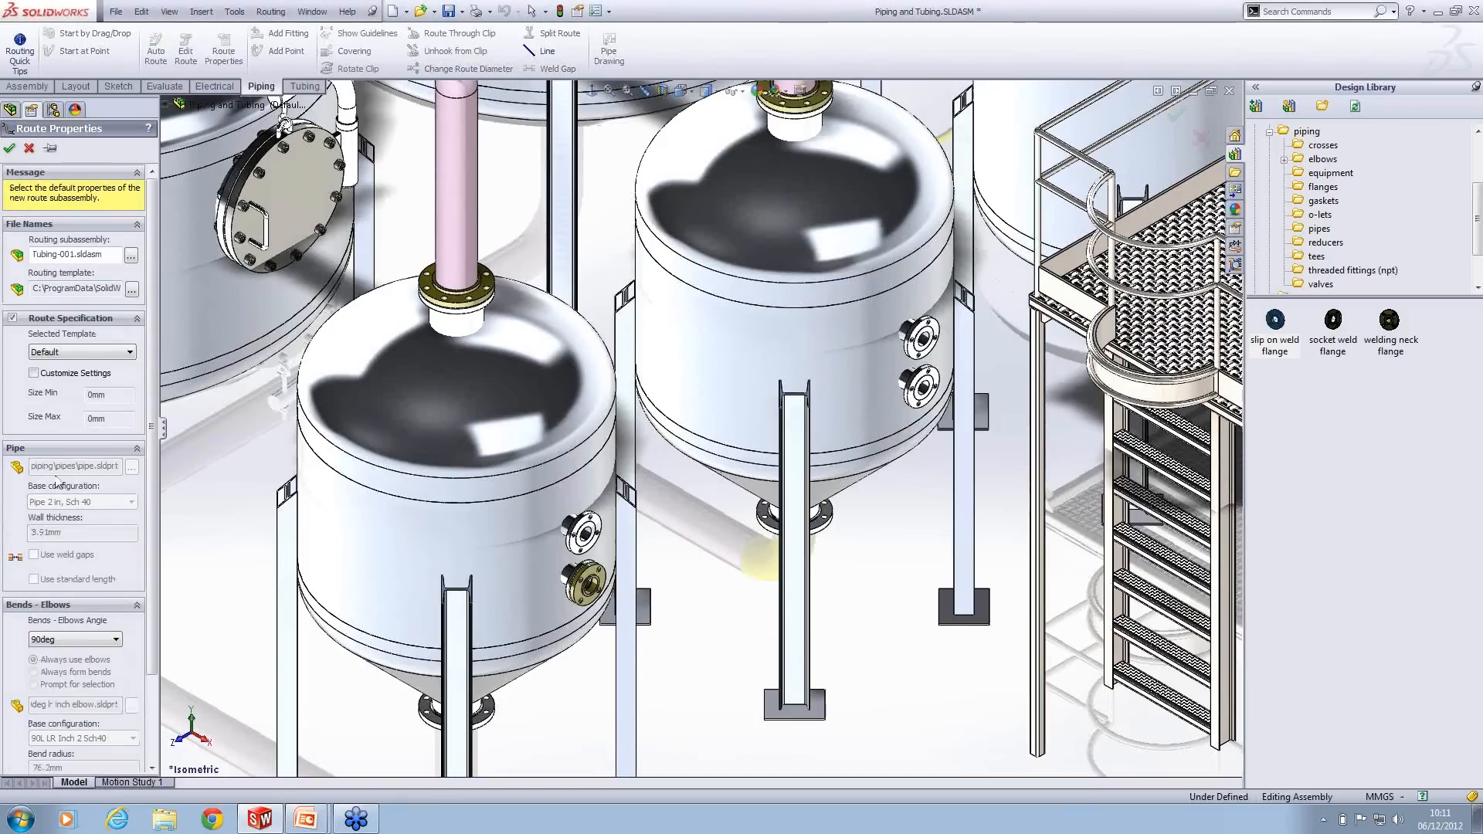
{"action": "scroll", "coordinate": [120, 605], "scroll_direction": "down", "scroll_amount": 3}
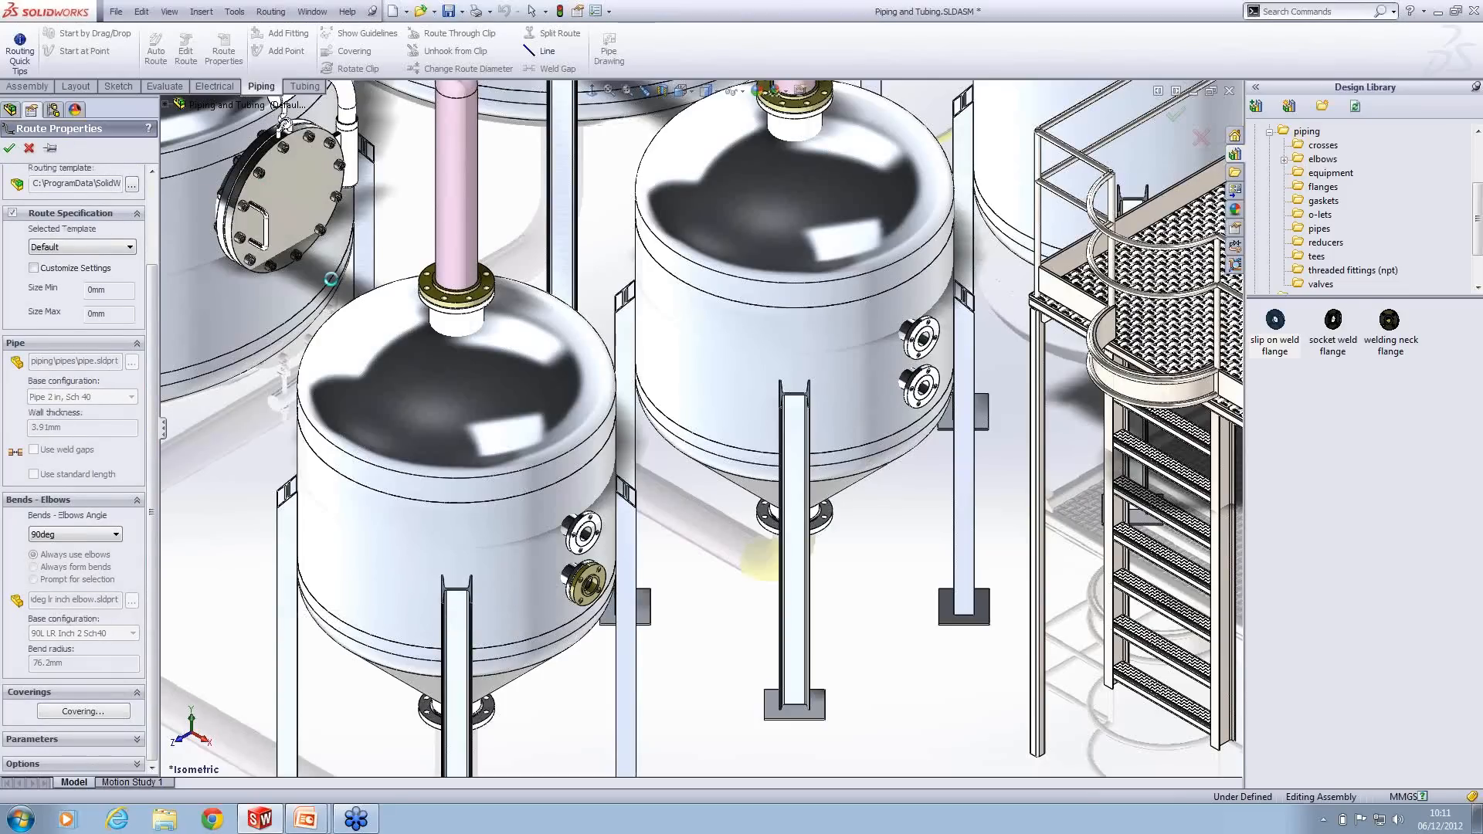
{"action": "key", "text": "Return"}
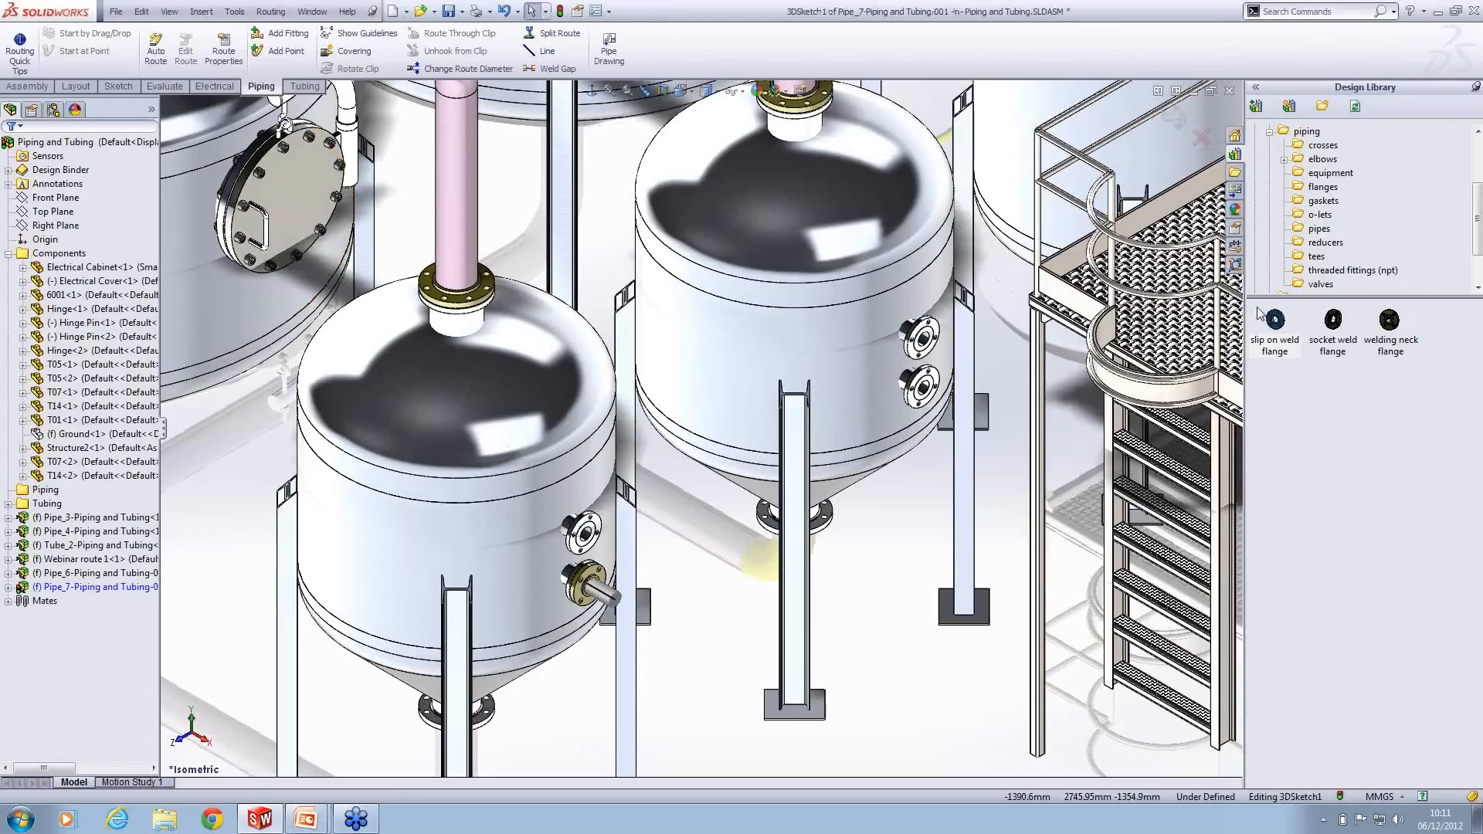
Step: Place a slip on weld flange on the upper side nozzle of the neighbouring small tank
{"action": "left_click", "coordinate": [1276, 328]}
{"action": "left_click_drag", "start_coordinate": [1276, 328], "coordinate": [922, 338]}
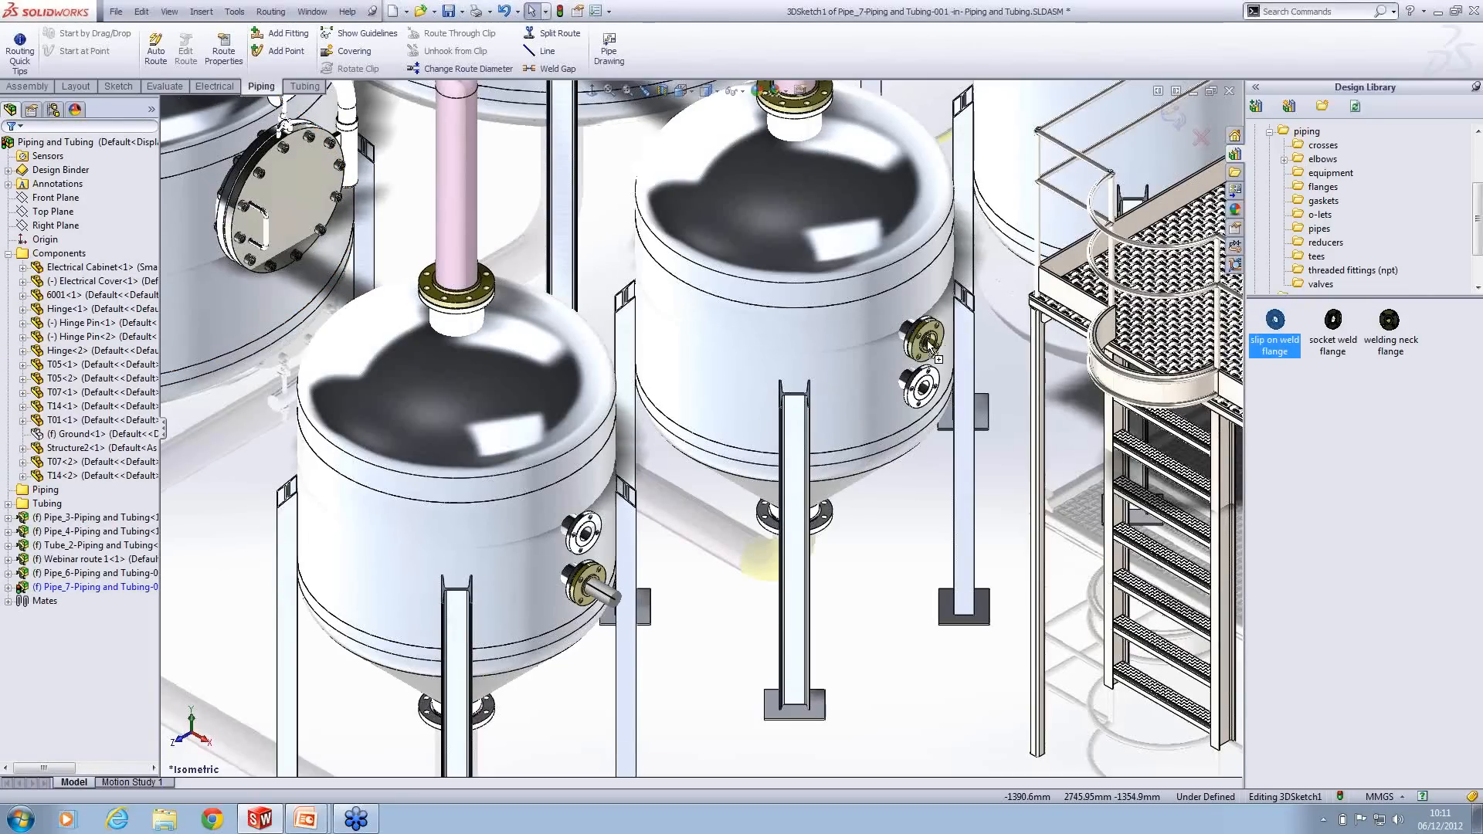
{"action": "left_click", "coordinate": [868, 422]}
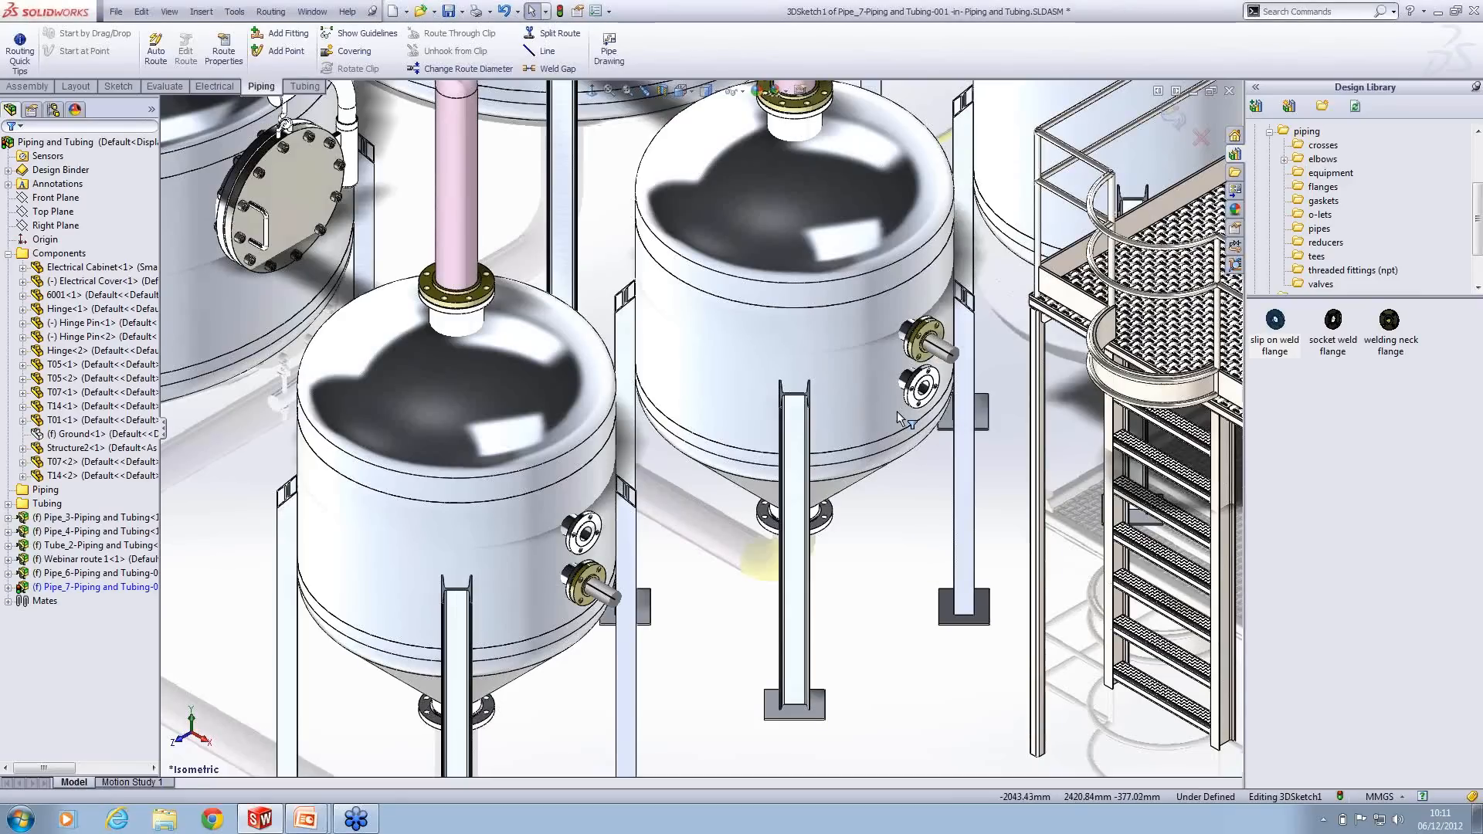
Step: Auto-route a pipe between the free stub ends of the two side-nozzle flanges on the small tanks
{"action": "right_click", "coordinate": [907, 531]}
{"action": "left_click", "coordinate": [939, 481]}
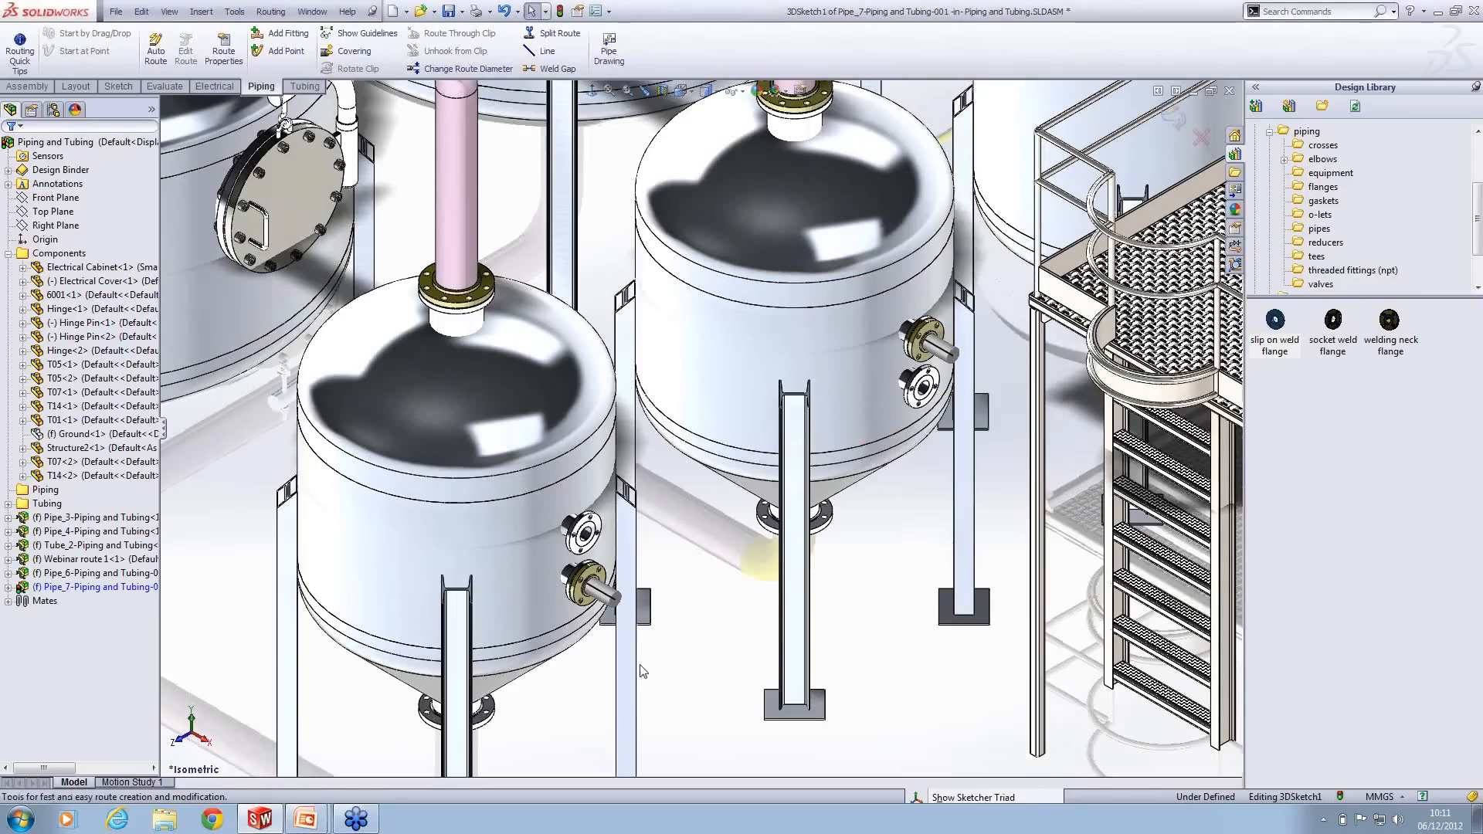
{"action": "left_click", "coordinate": [616, 599]}
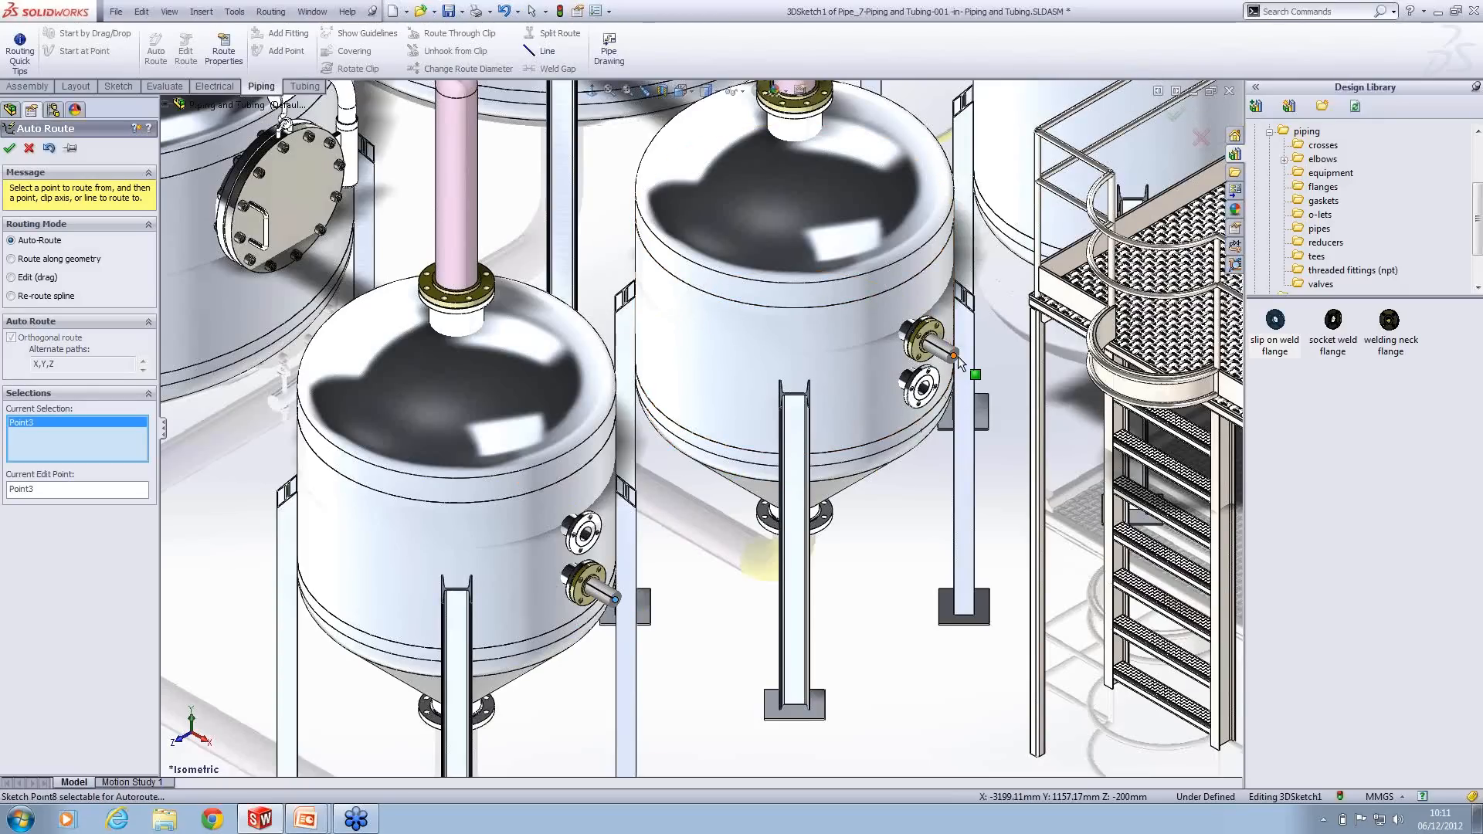
{"action": "left_click", "coordinate": [955, 356]}
{"action": "left_click", "coordinate": [844, 420]}
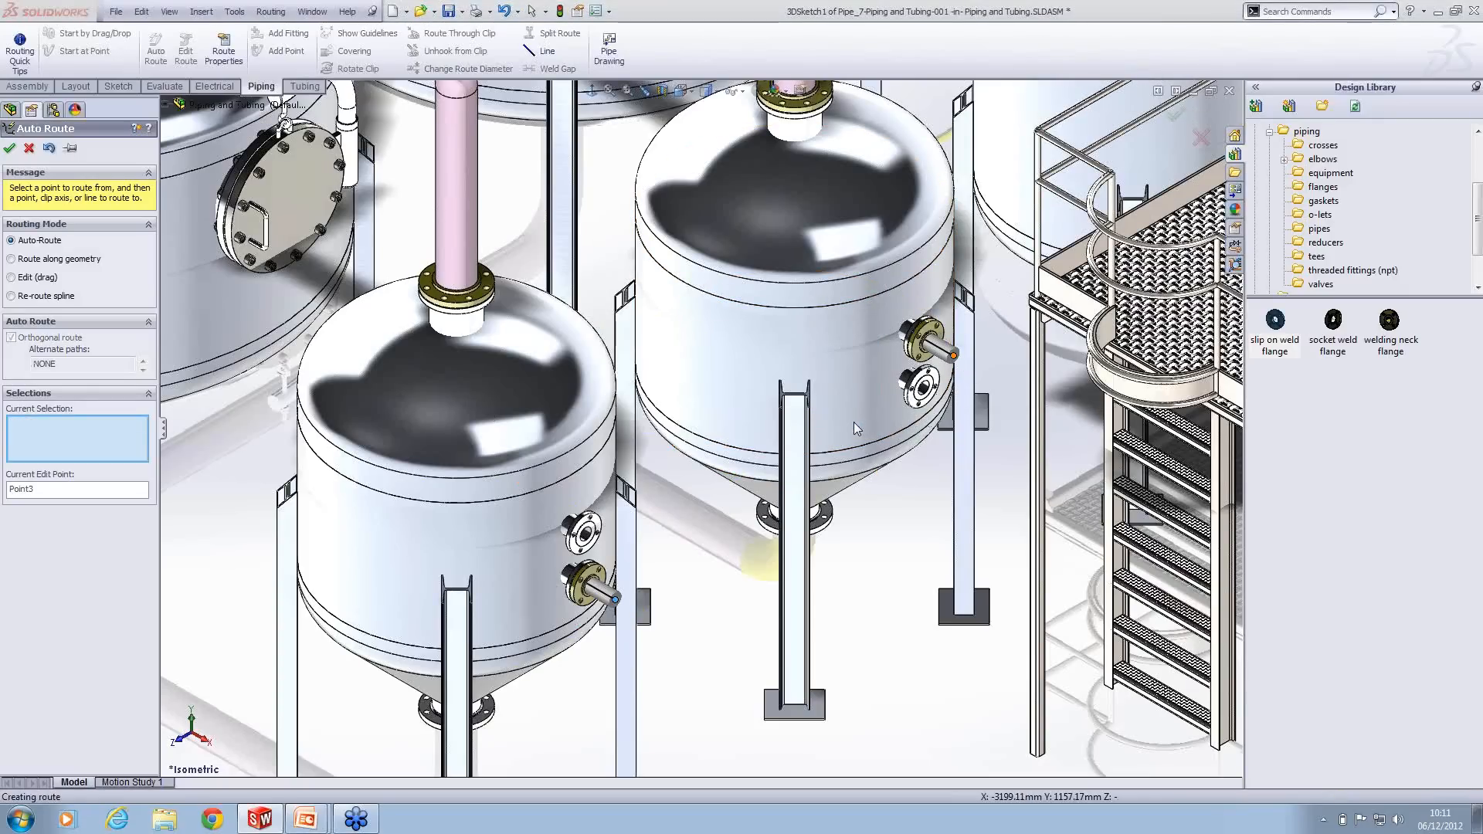
{"action": "scroll", "coordinate": [592, 618], "scroll_direction": "down", "scroll_amount": 2}
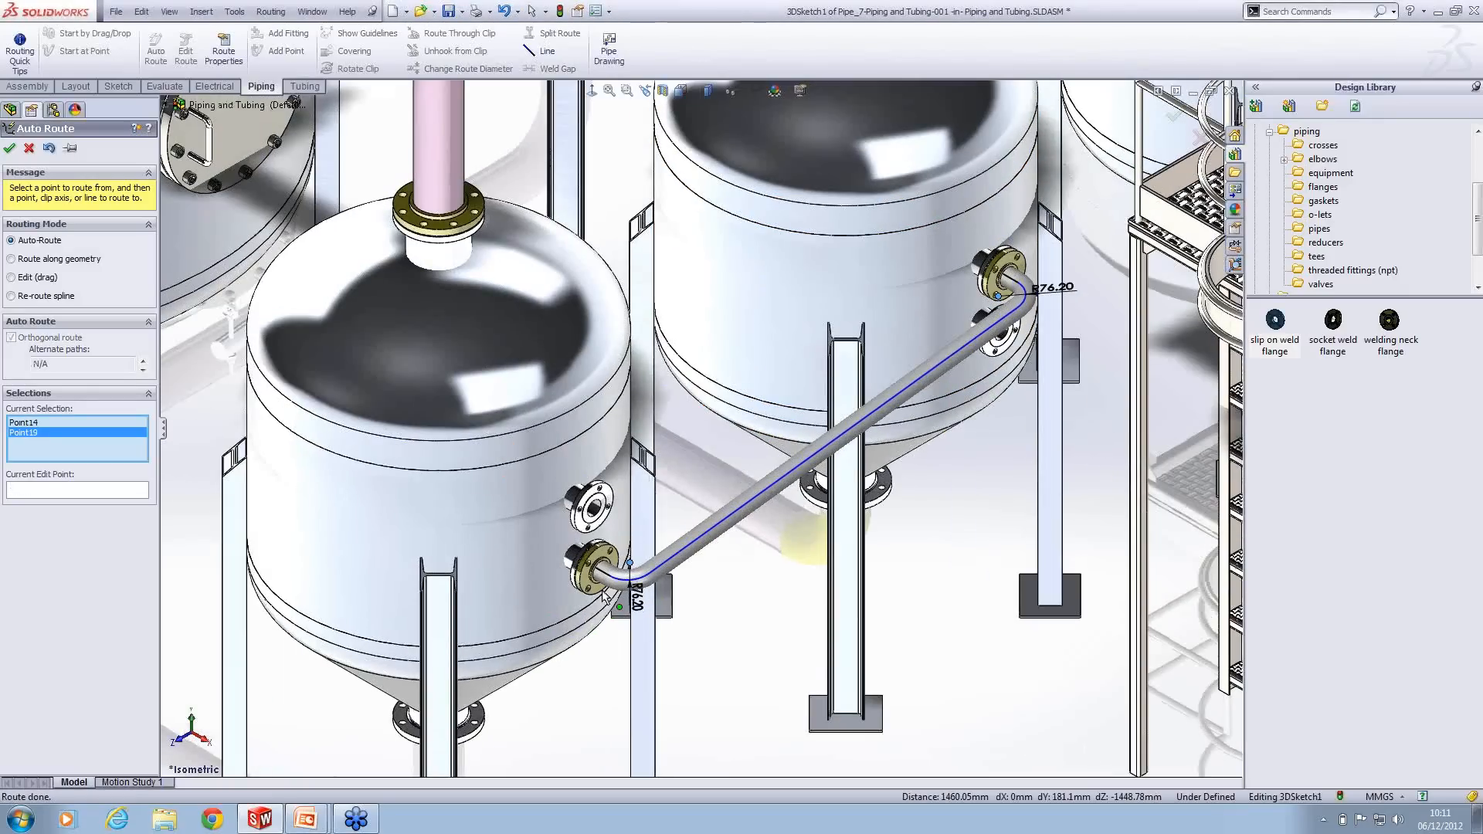
{"action": "left_click", "coordinate": [10, 148]}
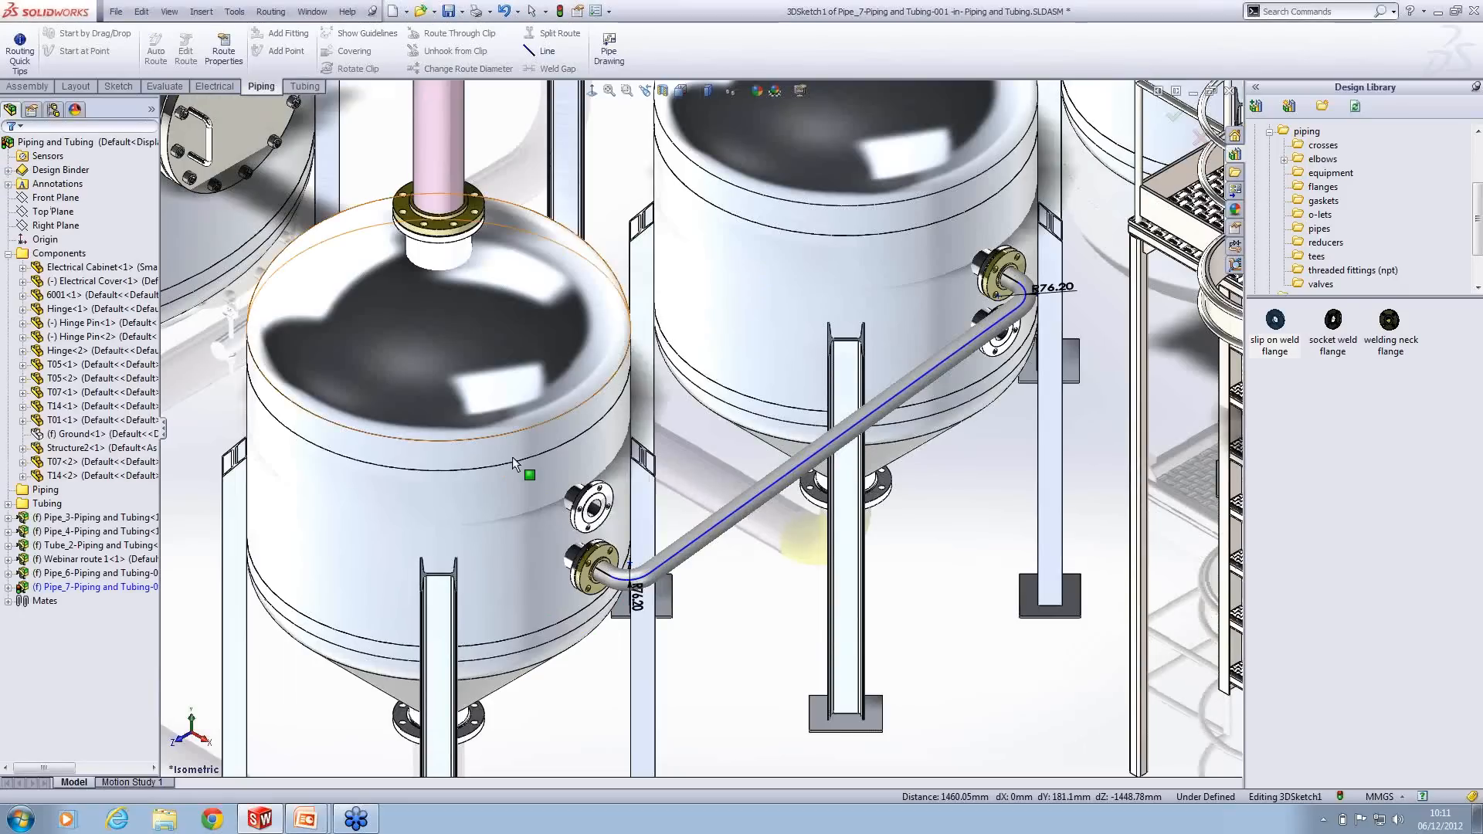
Step: Dimension the short pipe leg leaving the front tank's lower side flange to 200 mm
{"action": "key", "text": "s"}
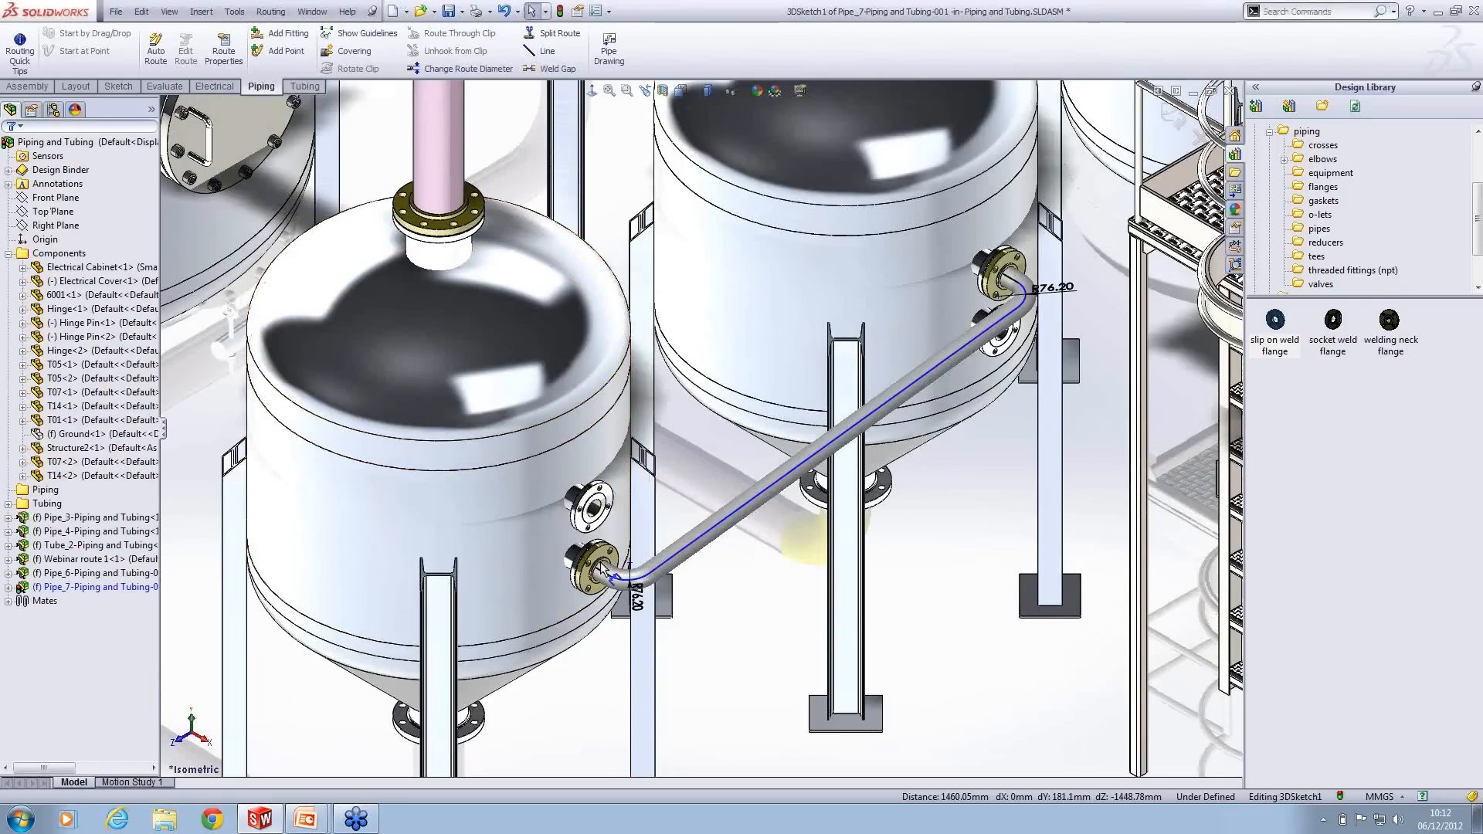
{"action": "left_click", "coordinate": [604, 573]}
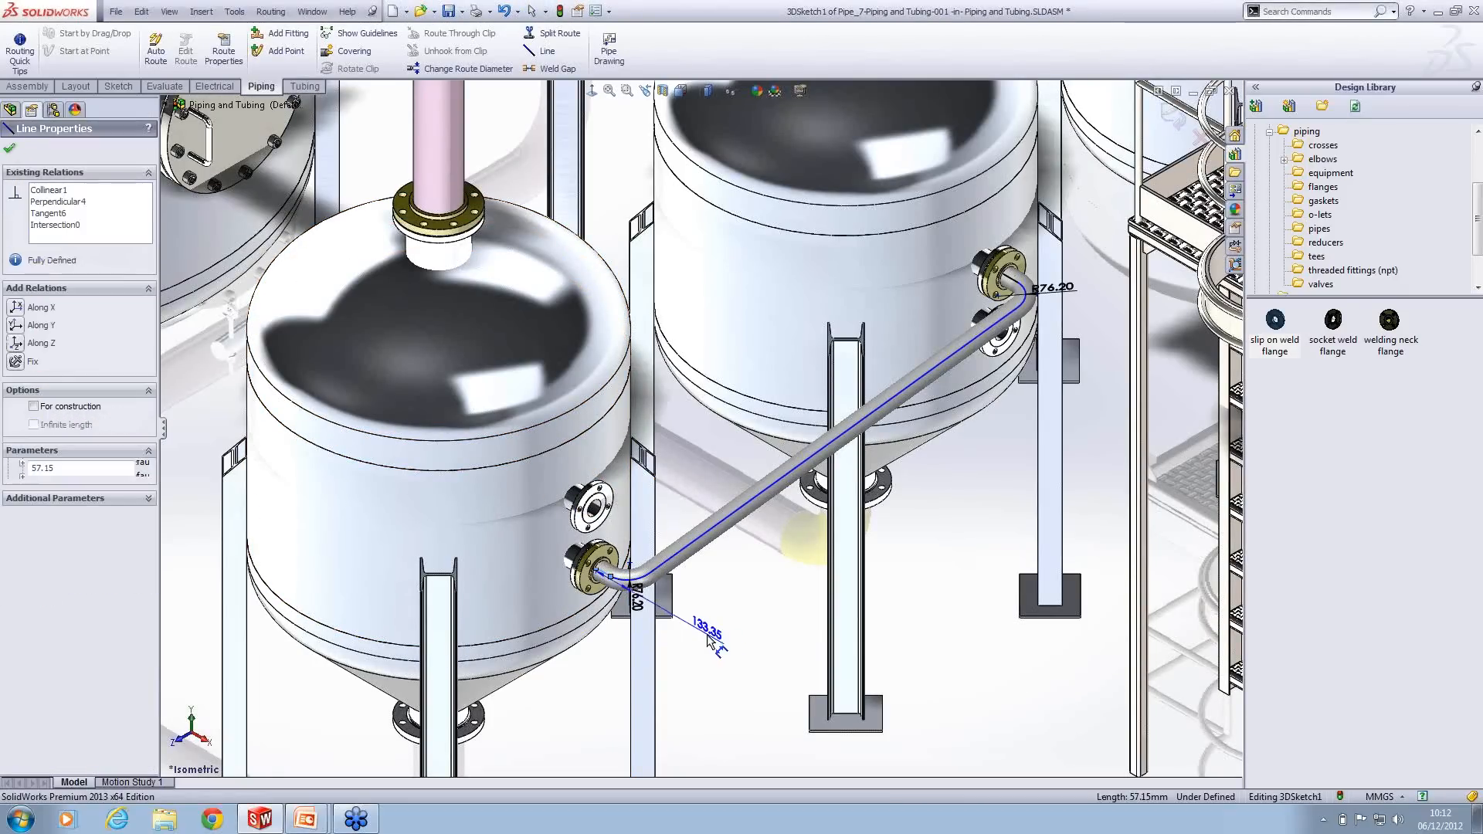
{"action": "left_click", "coordinate": [709, 641]}
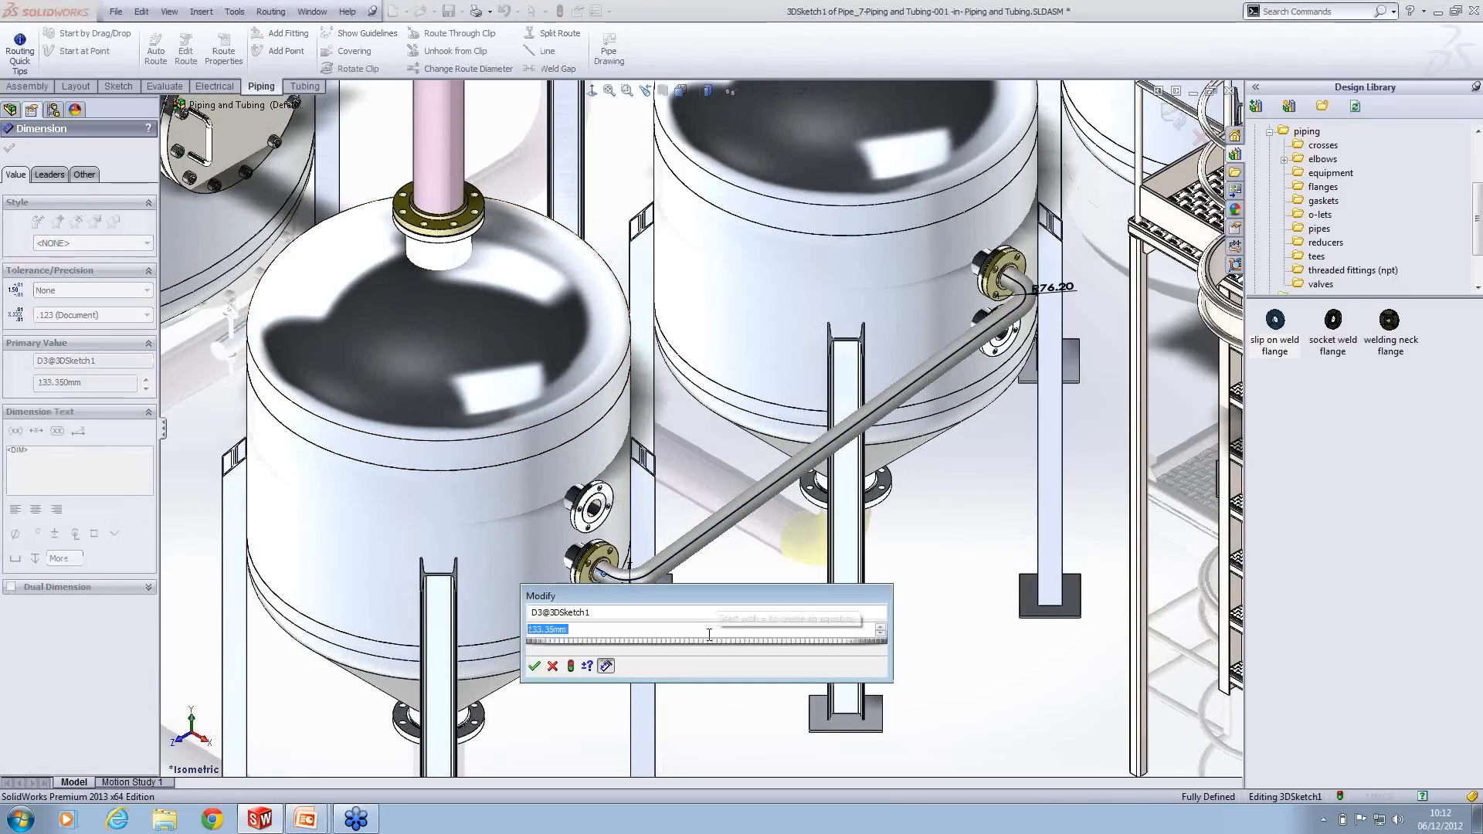
{"action": "type", "text": "200"}
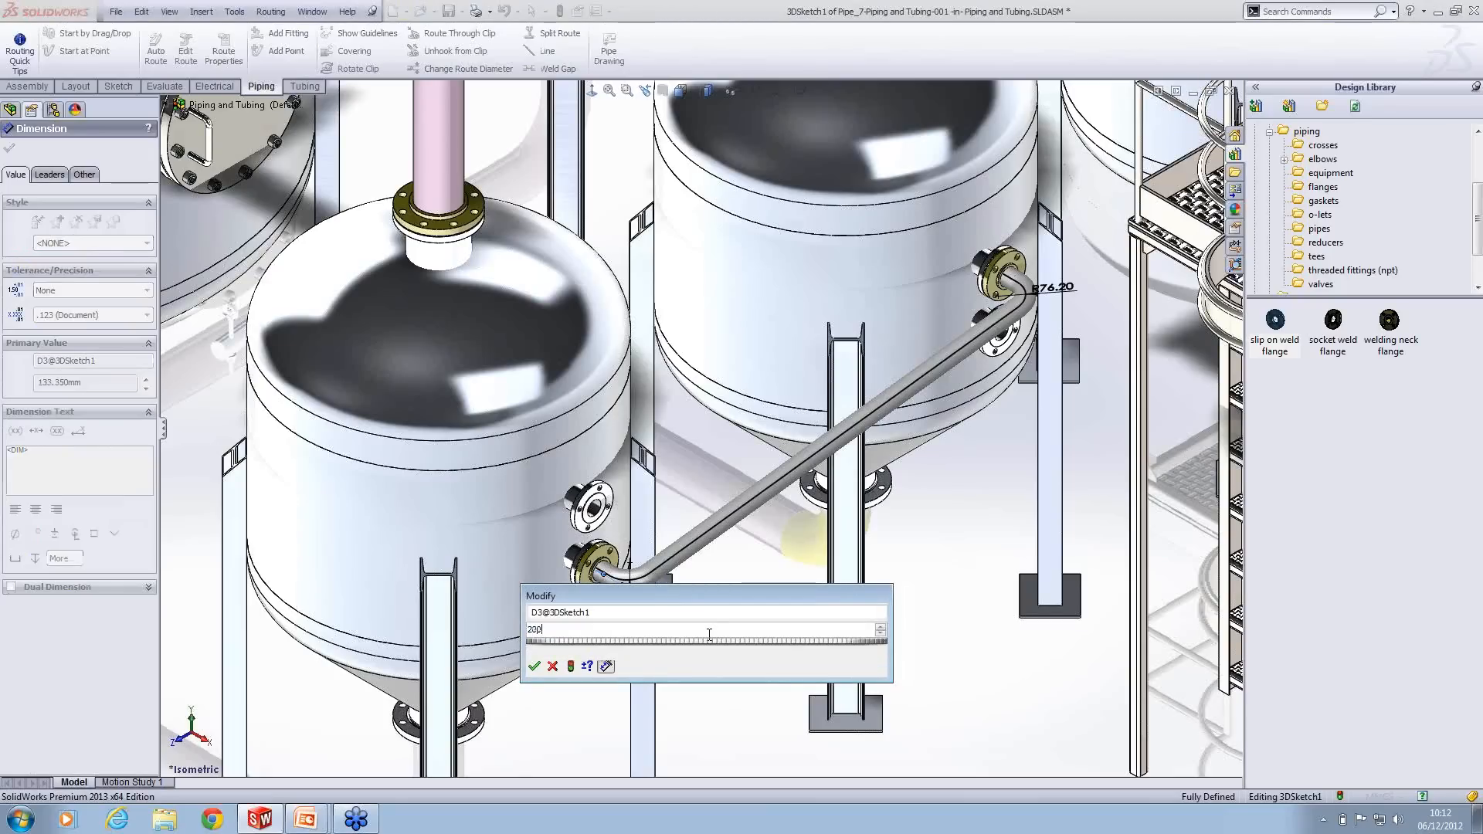
{"action": "key", "text": "Return"}
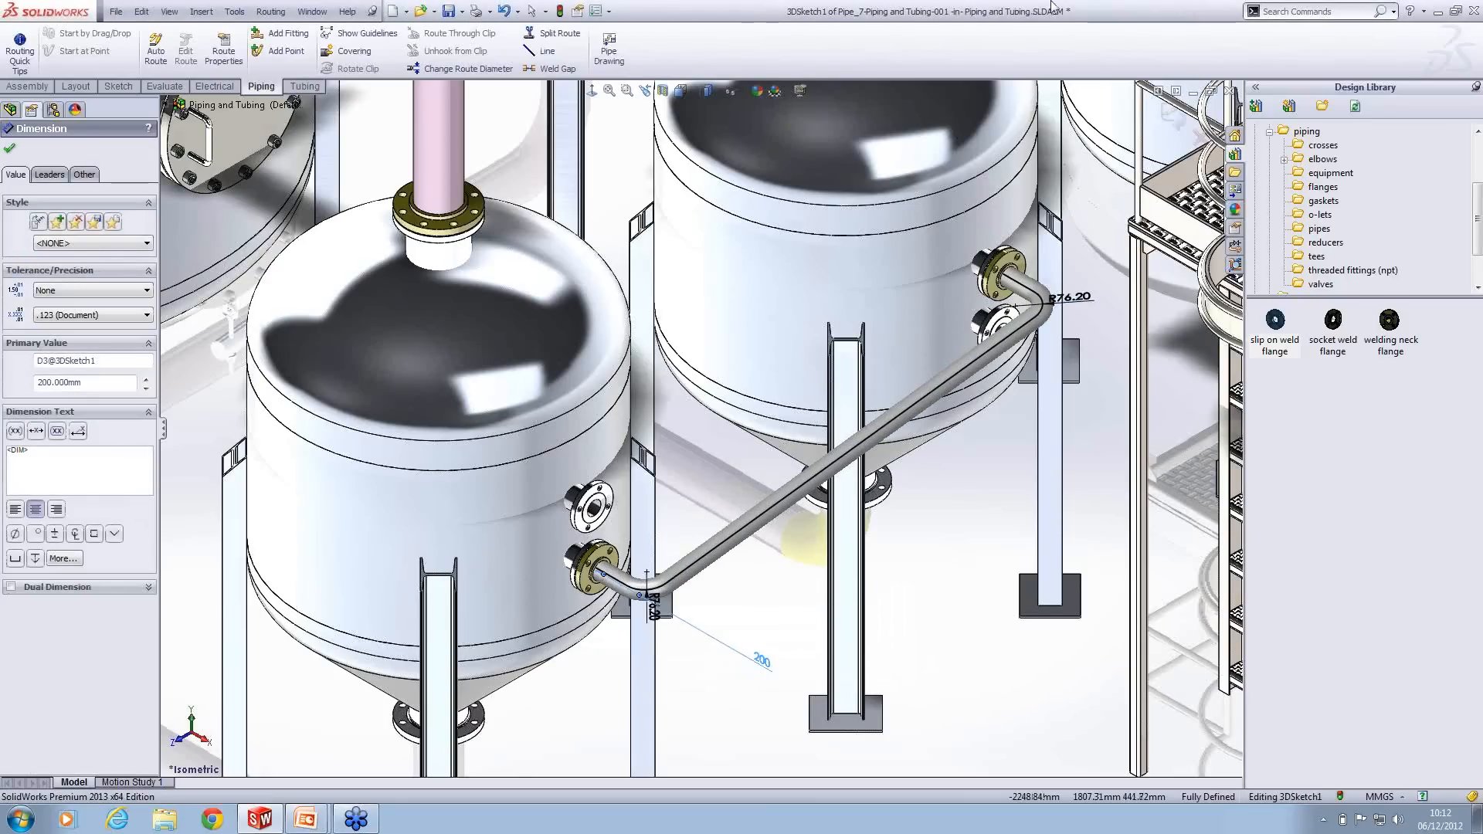
Step: Finish the small pipe's route sketch and leave its route subassembly to return to the main assembly
{"action": "left_click", "coordinate": [1172, 114]}
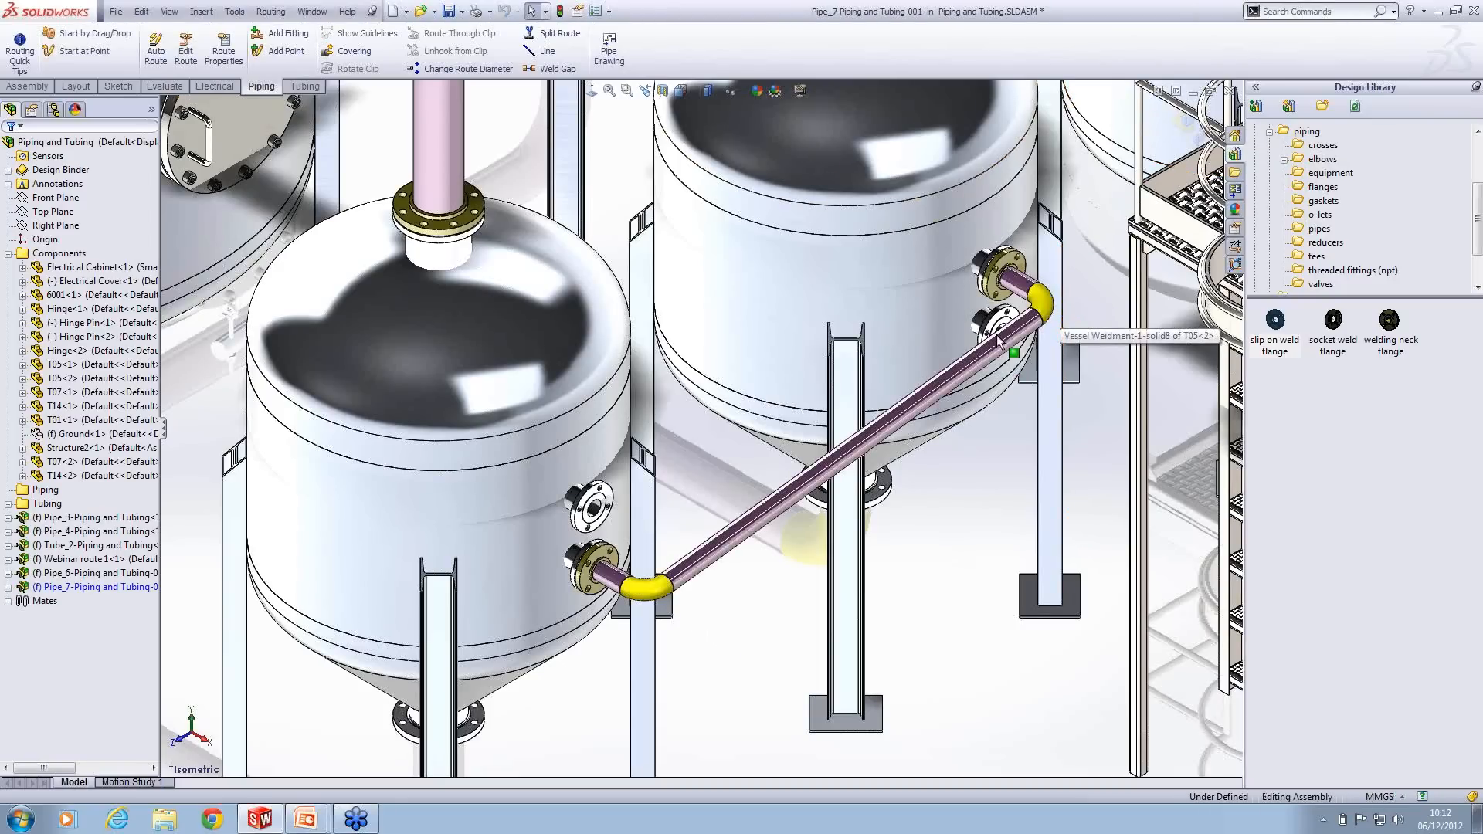
{"action": "key", "text": "z"}
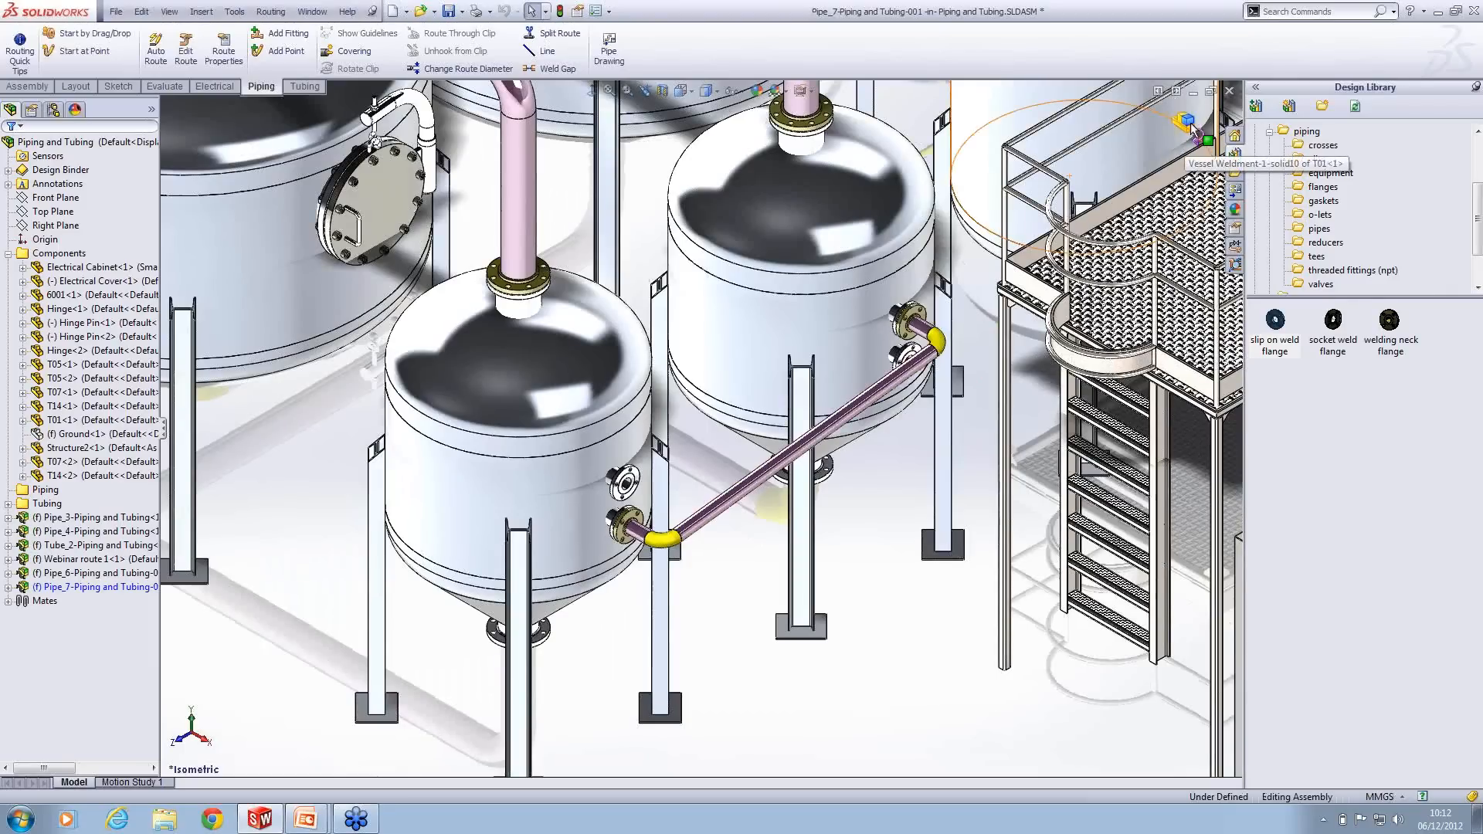
{"action": "left_click", "coordinate": [1190, 122]}
{"action": "key", "text": "z"}
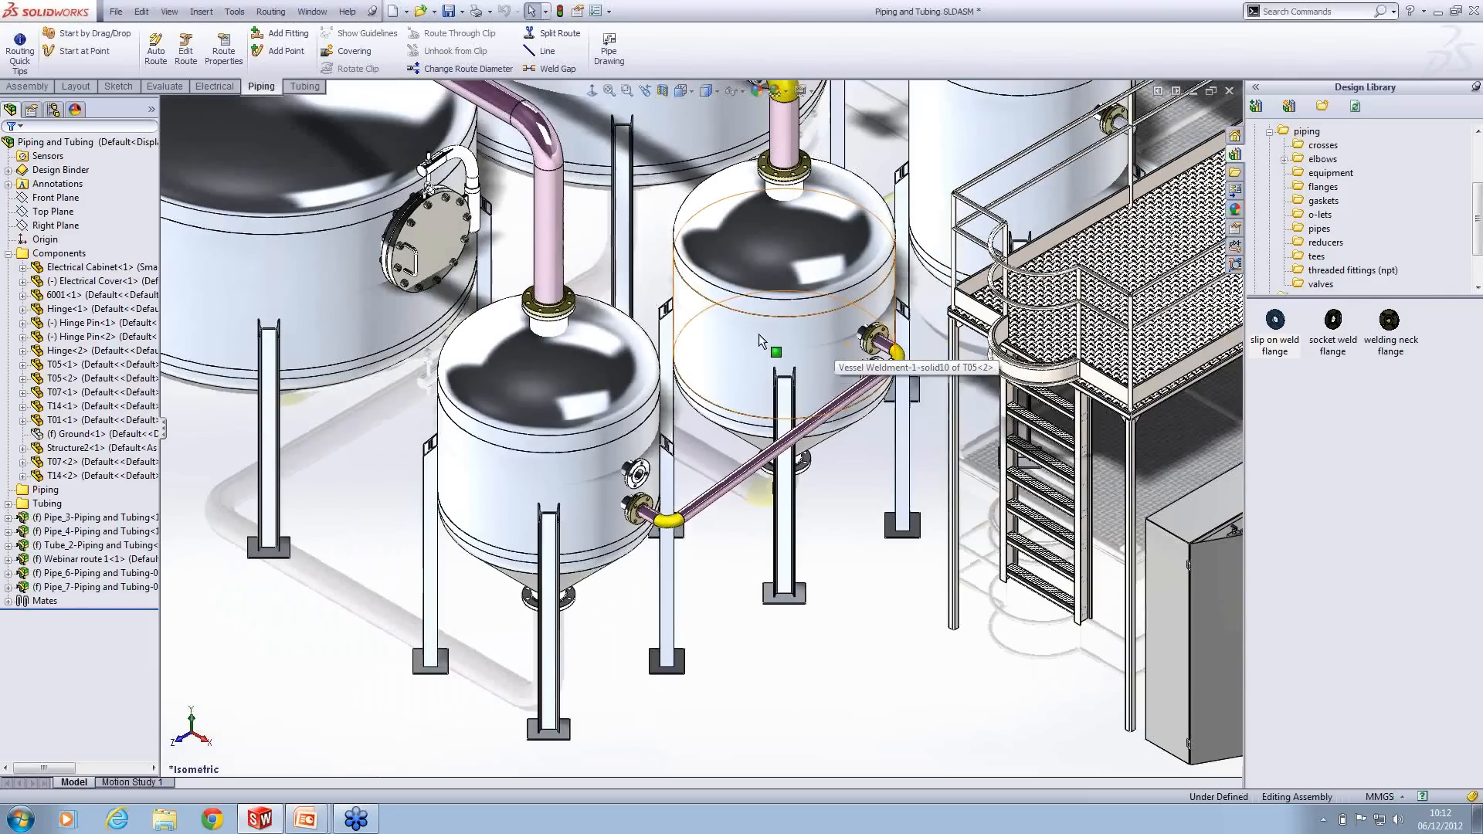
Step: Edit the 5-inch overhead route and sketch a branch line about 652 mm long along Z from its long horizontal pipe
{"action": "scroll", "coordinate": [758, 333], "scroll_direction": "up", "scroll_amount": 4}
{"action": "scroll", "coordinate": [562, 123], "scroll_direction": "down", "scroll_amount": 3}
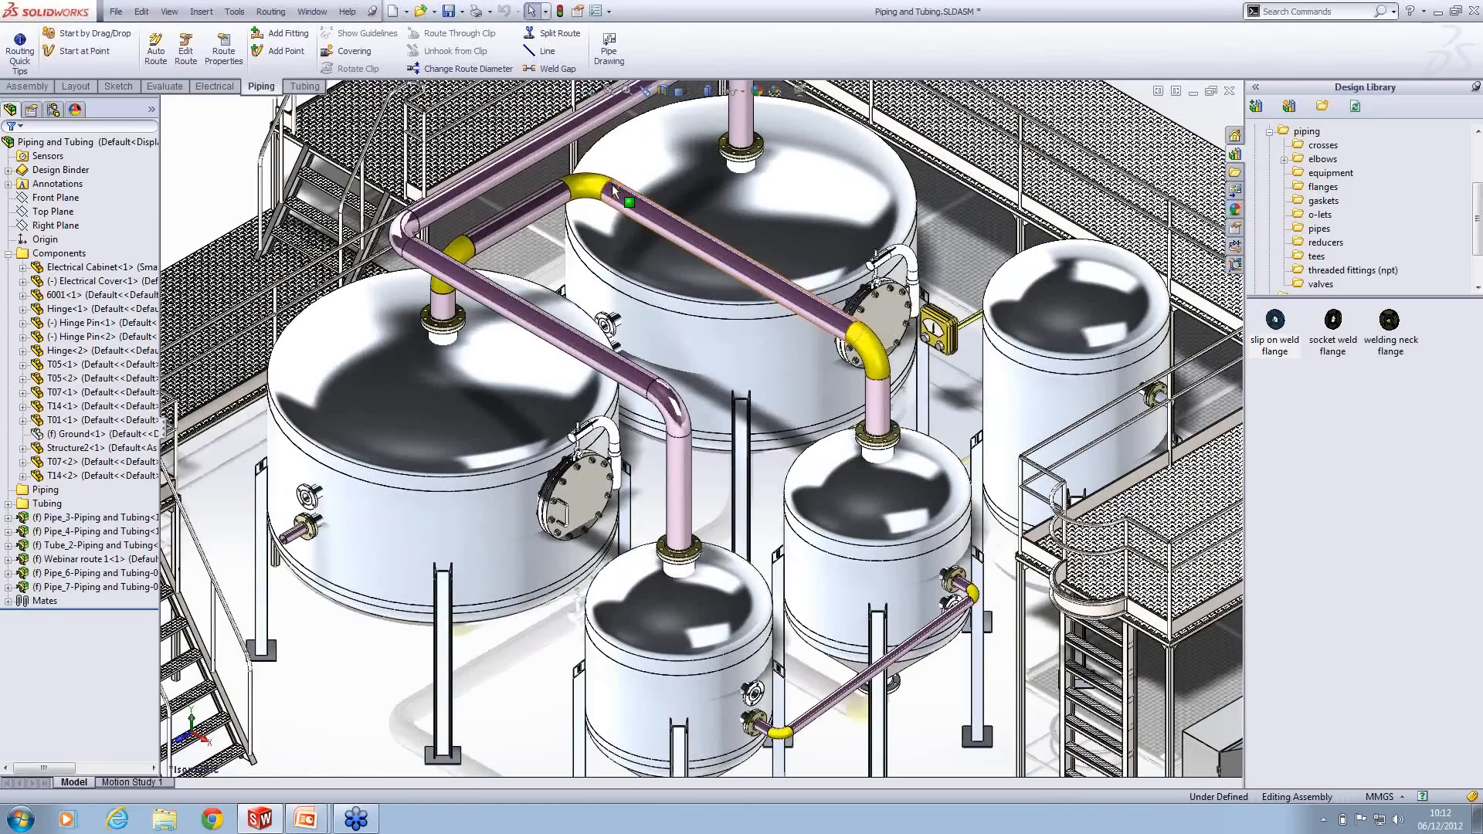
{"action": "right_click", "coordinate": [709, 250]}
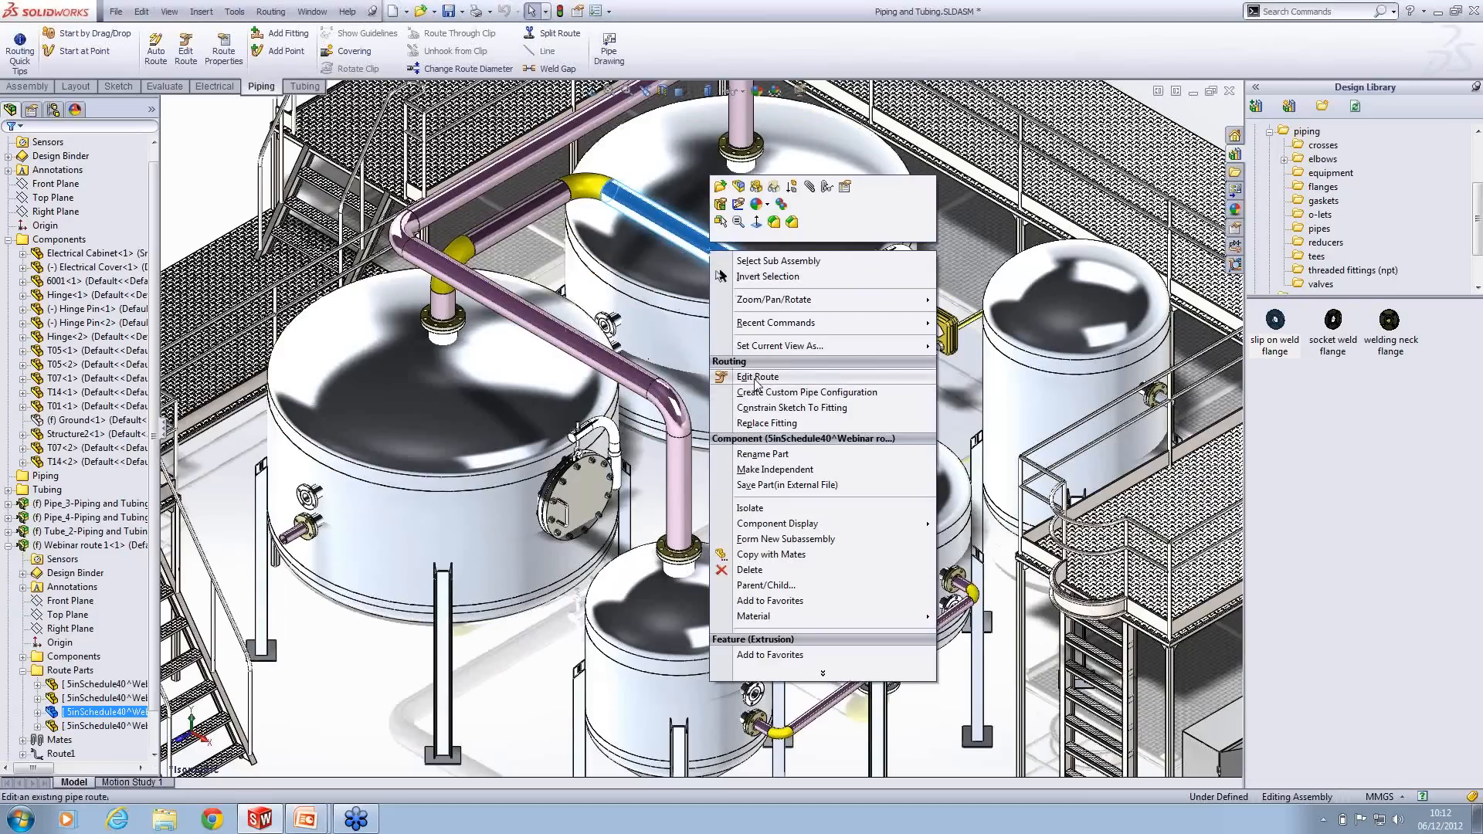
{"action": "left_click", "coordinate": [756, 378]}
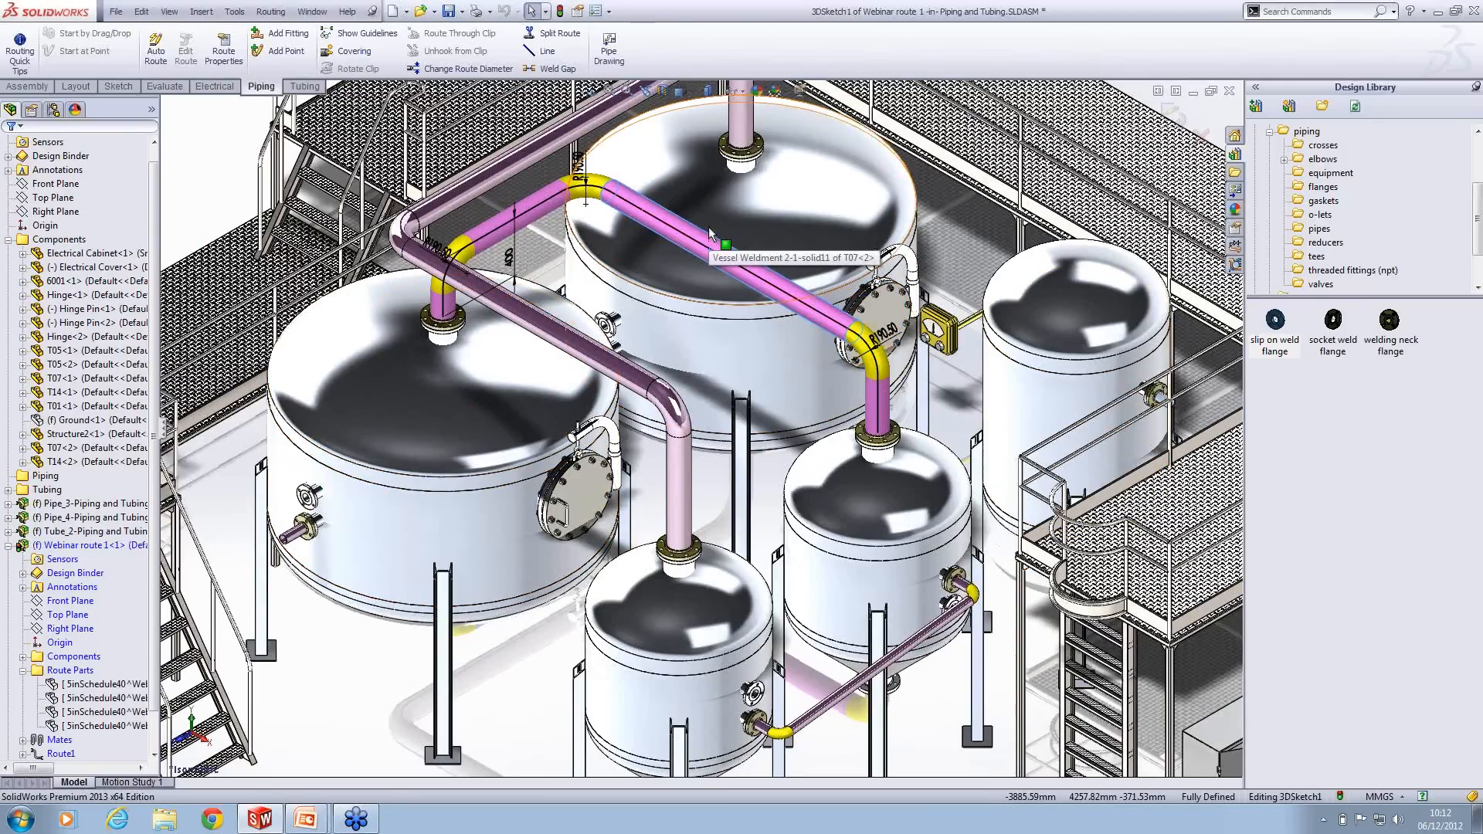
{"action": "key", "text": "s"}
{"action": "left_click", "coordinate": [724, 257]}
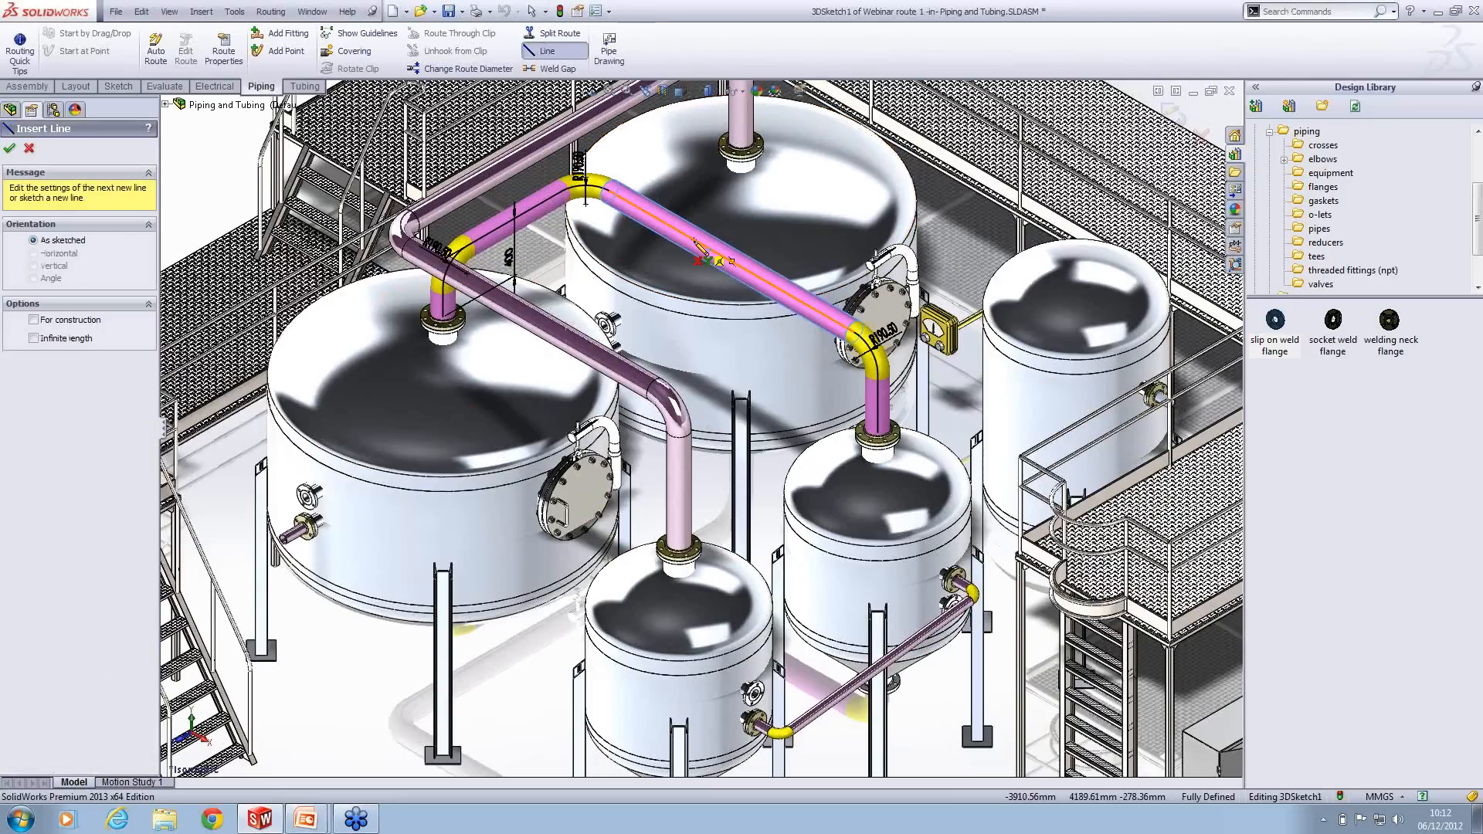
{"action": "left_click", "coordinate": [695, 241]}
{"action": "key", "text": "Tab"}
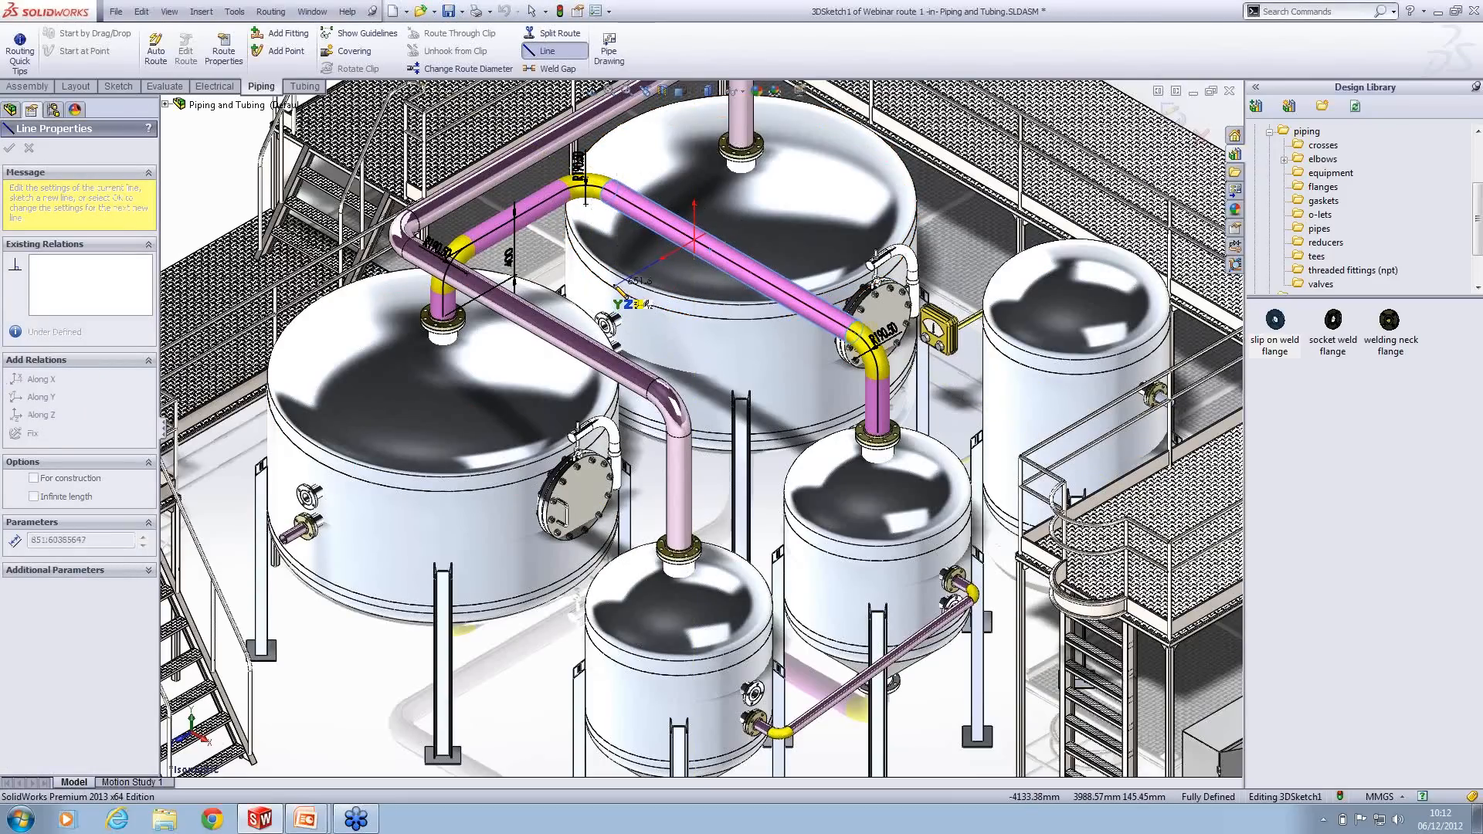
{"action": "left_click", "coordinate": [616, 286]}
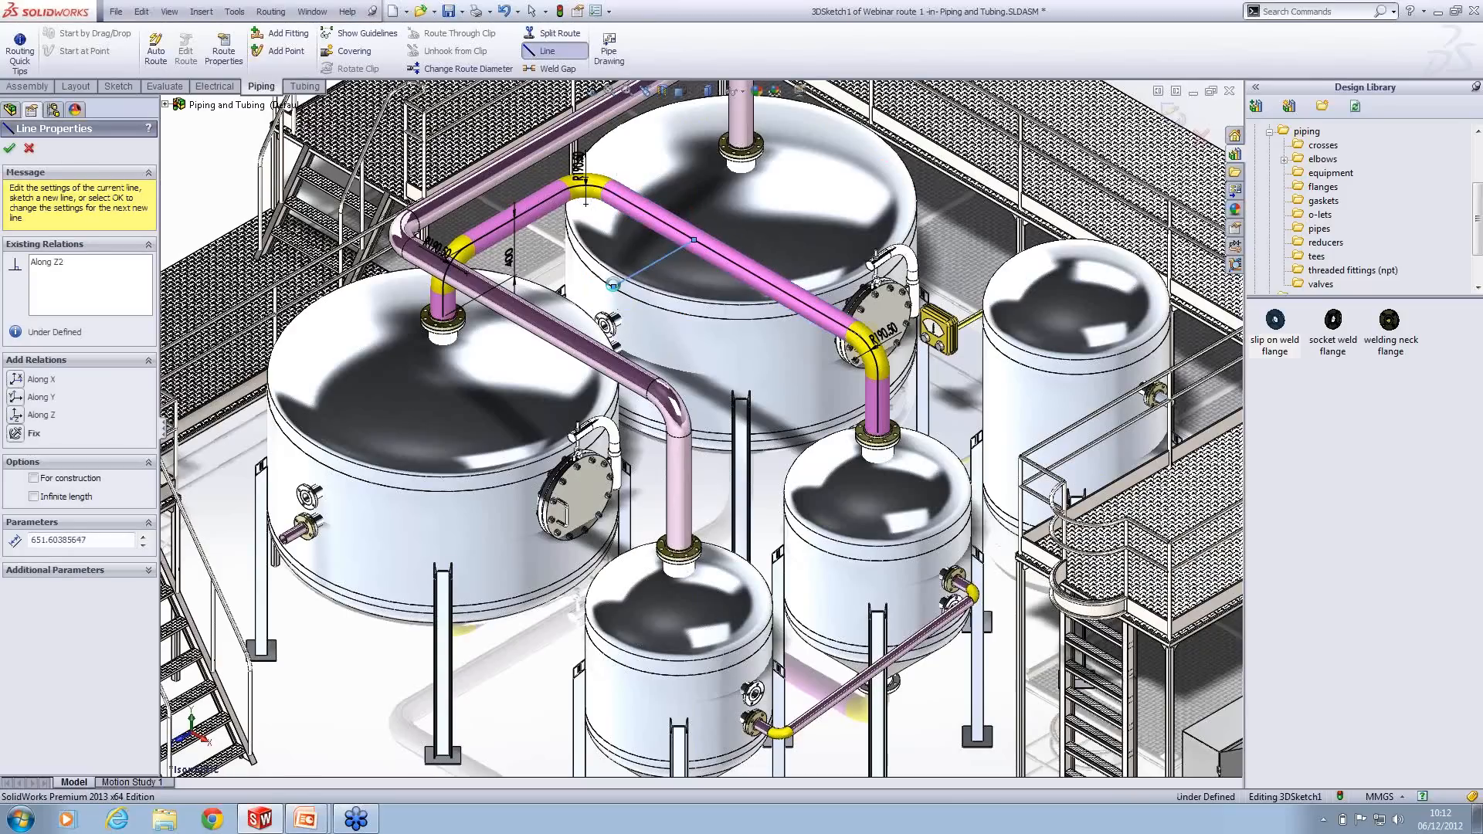
{"action": "key", "text": "Escape"}
Step: Dimension the branch line 700 mm from the parallel pipe run leading to the large front tank
{"action": "key", "text": "s"}
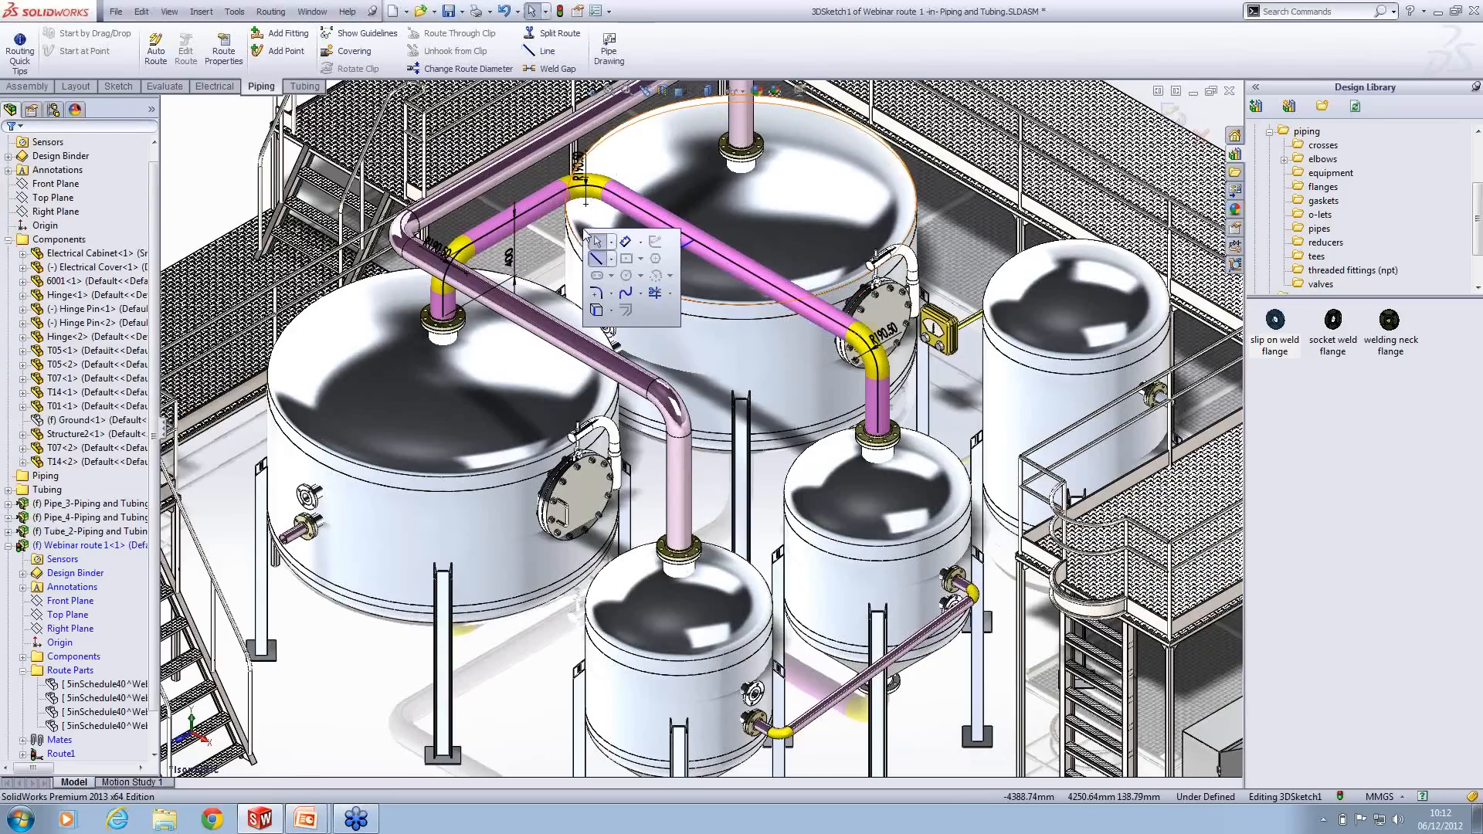
{"action": "left_click", "coordinate": [597, 258]}
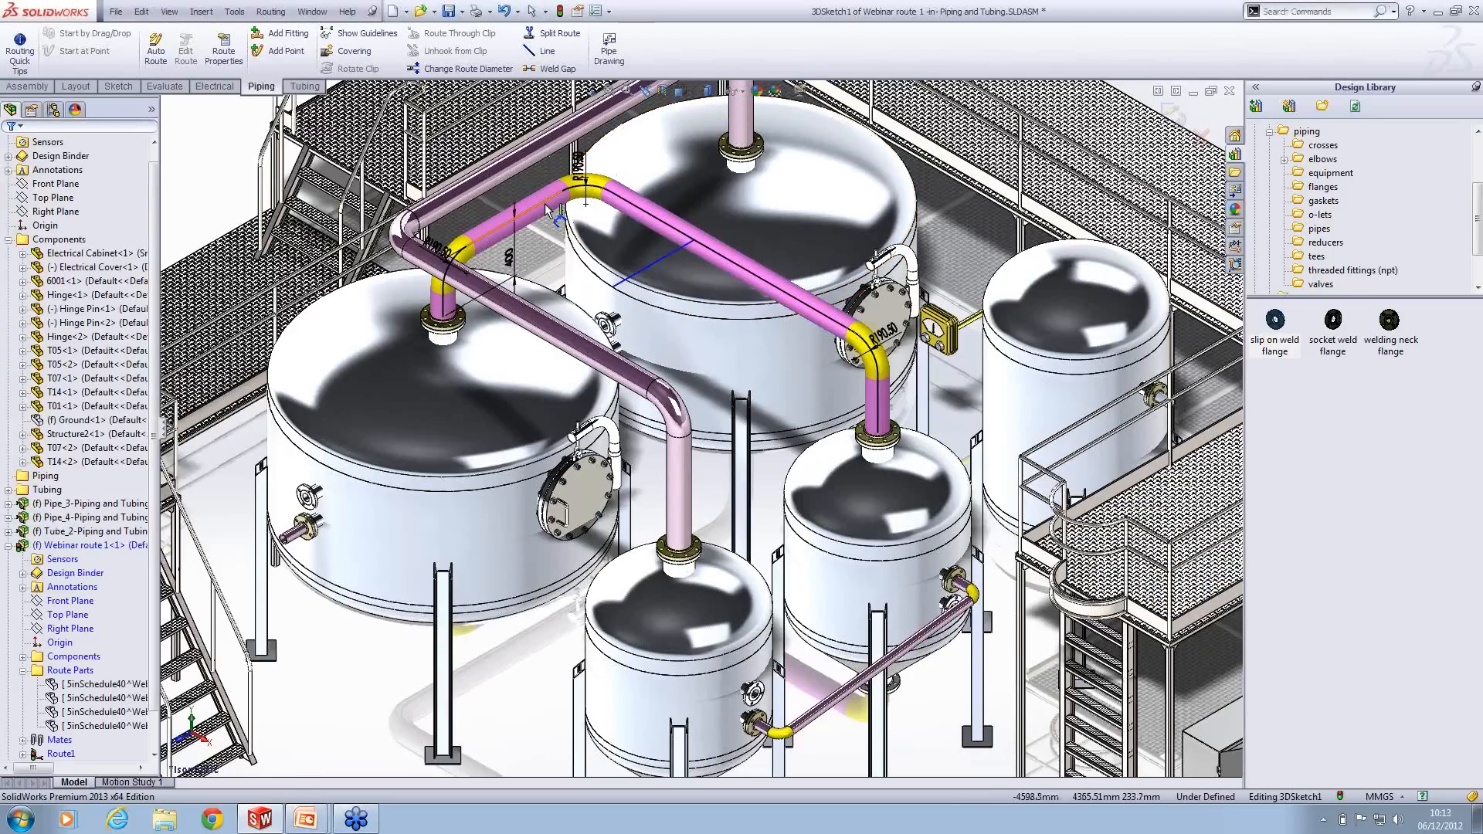
{"action": "left_click", "coordinate": [643, 260]}
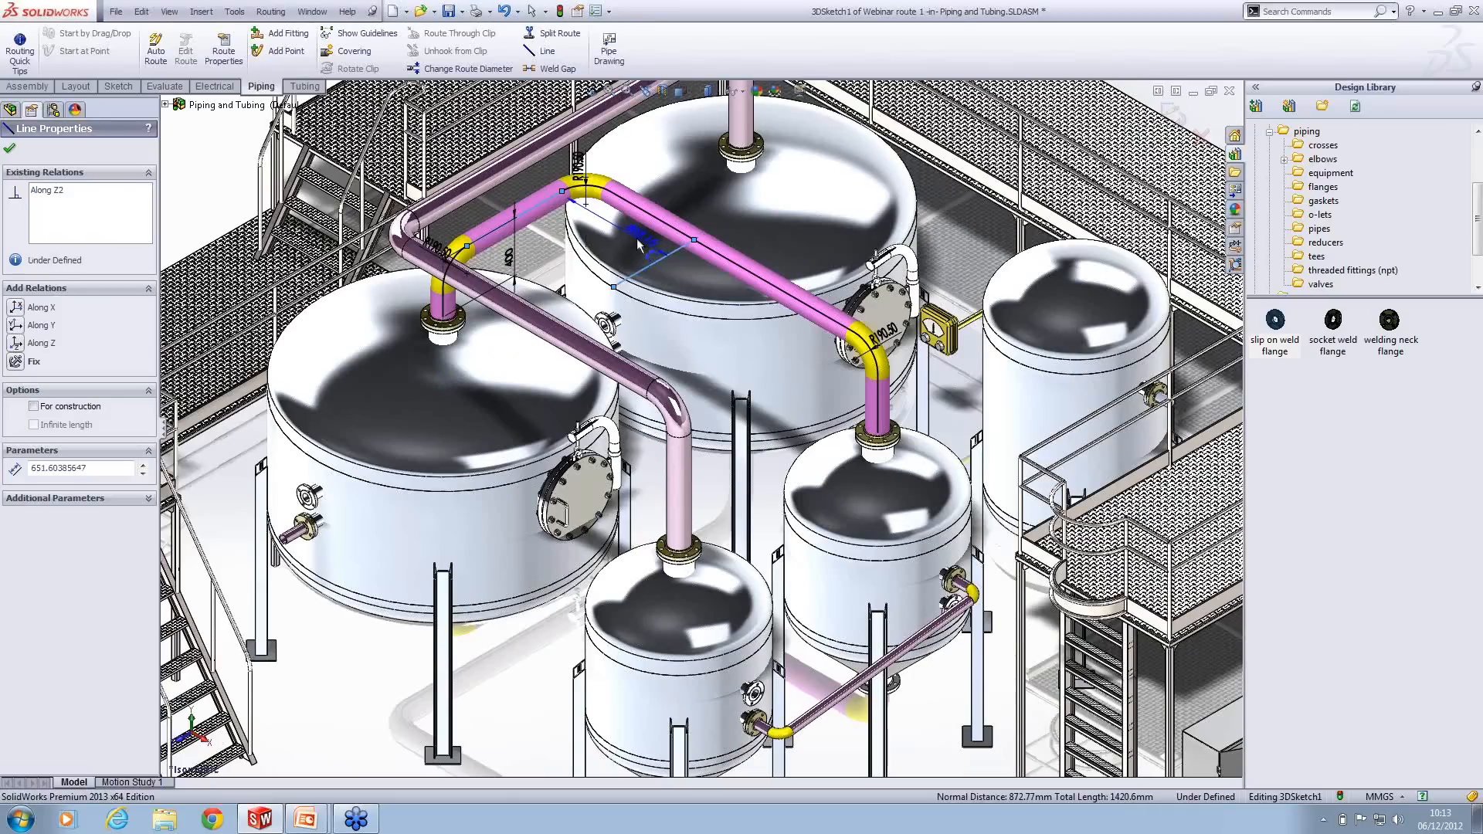
{"action": "left_click", "coordinate": [640, 244]}
{"action": "type", "text": "72"}
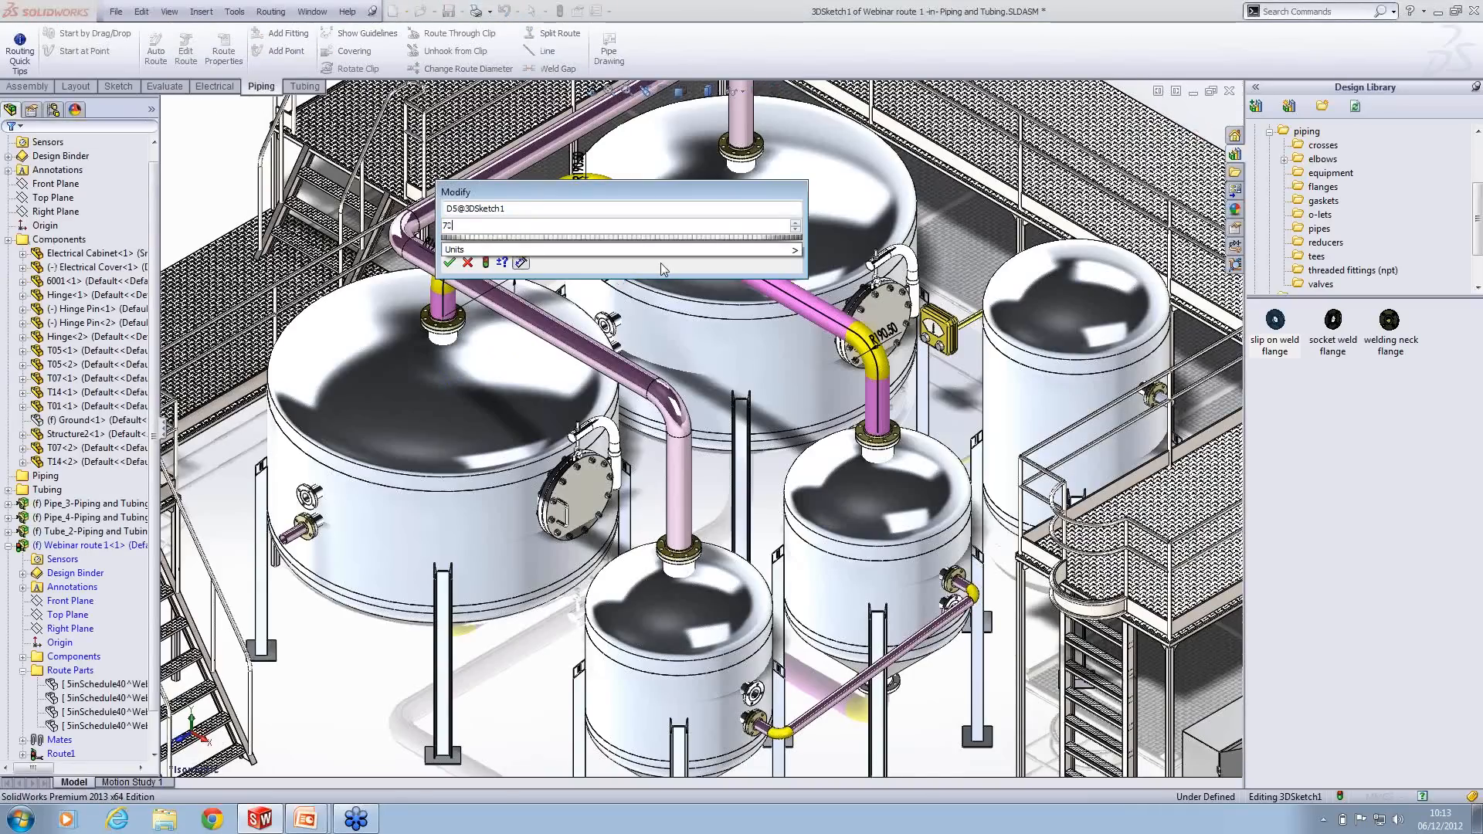
{"action": "key", "text": "BackSpace"}
{"action": "type", "text": "00"}
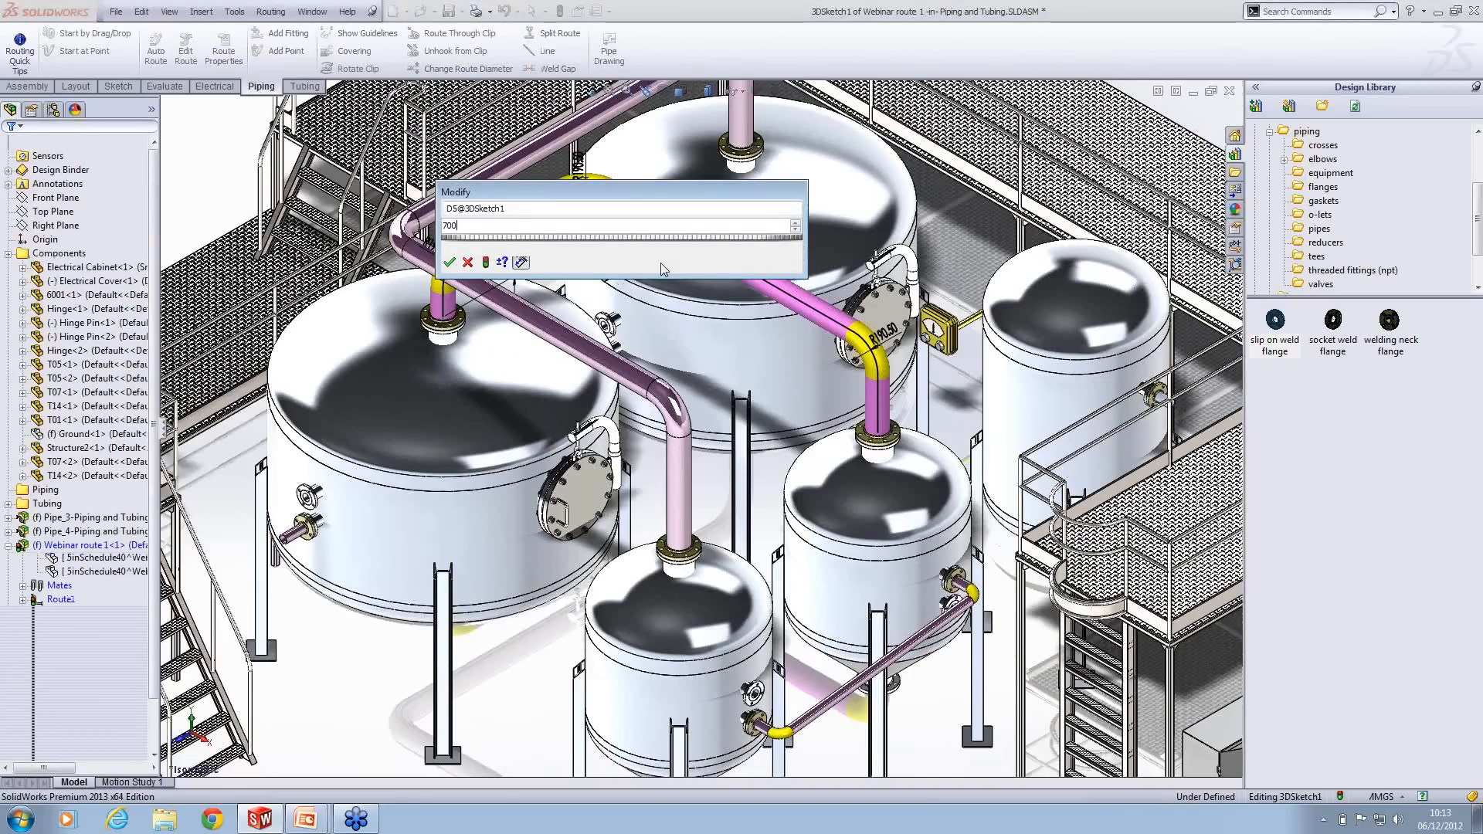
{"action": "key", "text": "Return"}
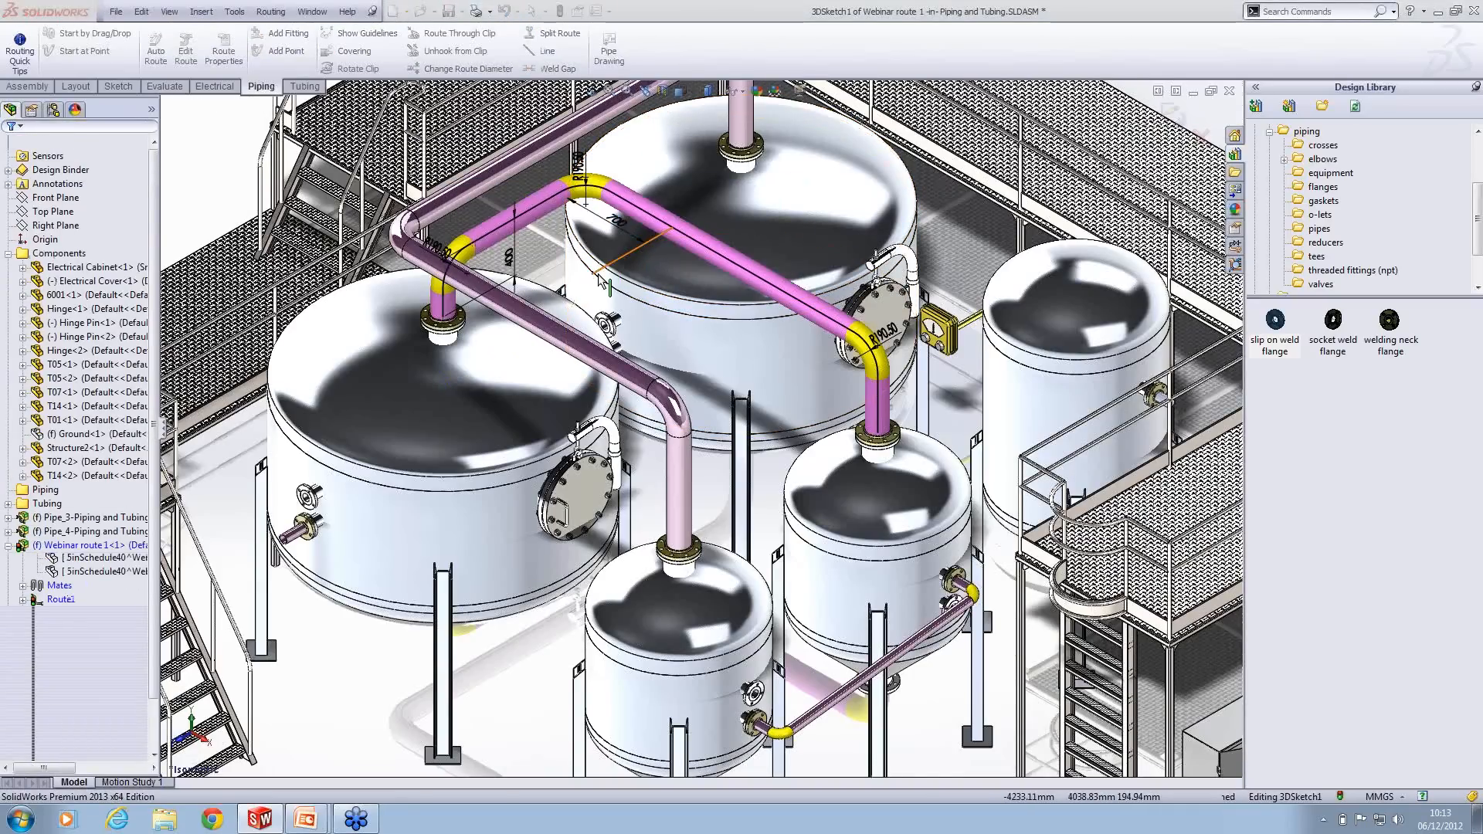
Step: Pull the branch line's free end further out and set its offset from the parallel pipe run to 700 mm
{"action": "left_click", "coordinate": [563, 290]}
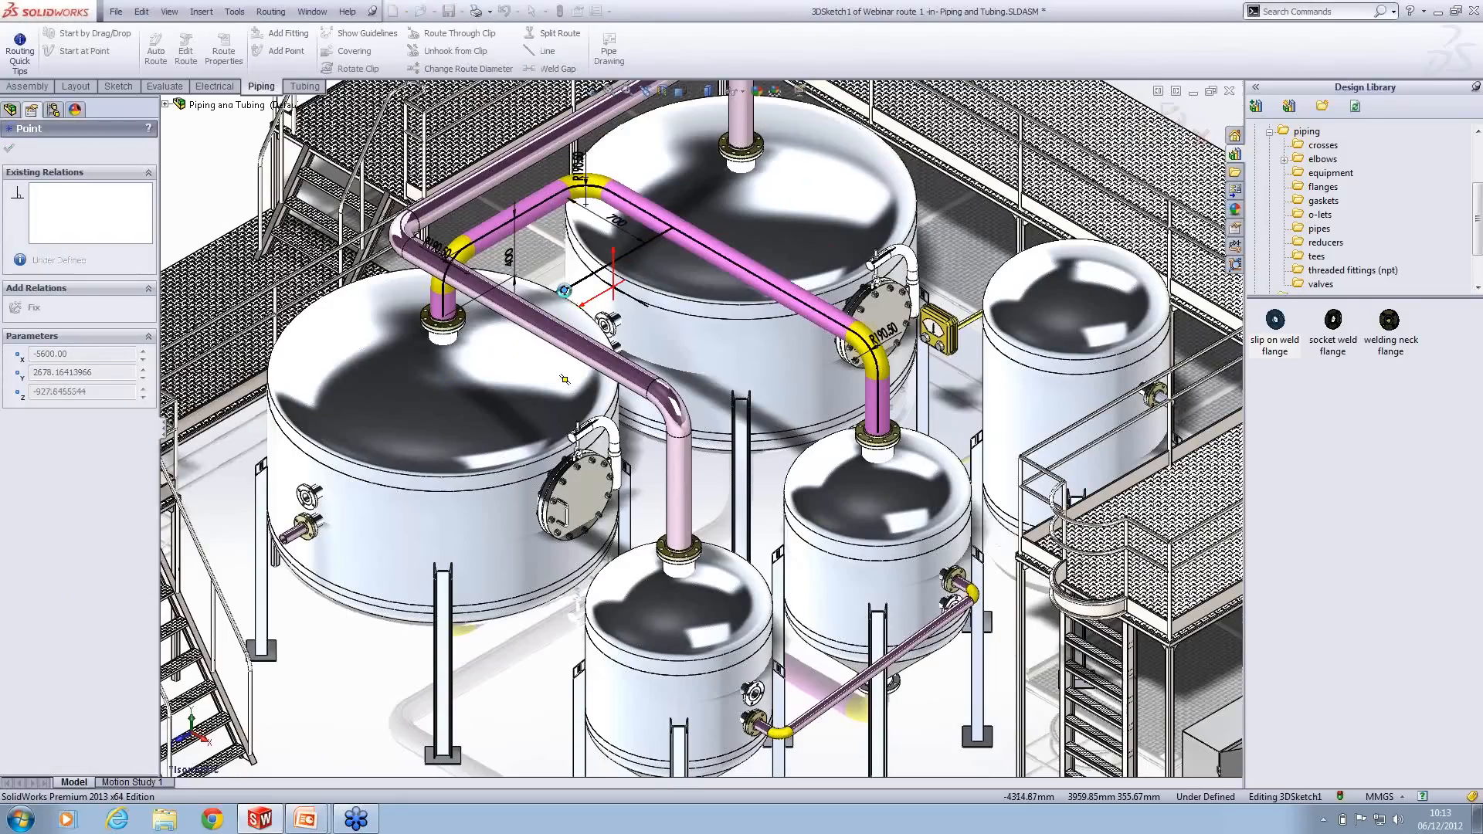
{"action": "left_click", "coordinate": [841, 414]}
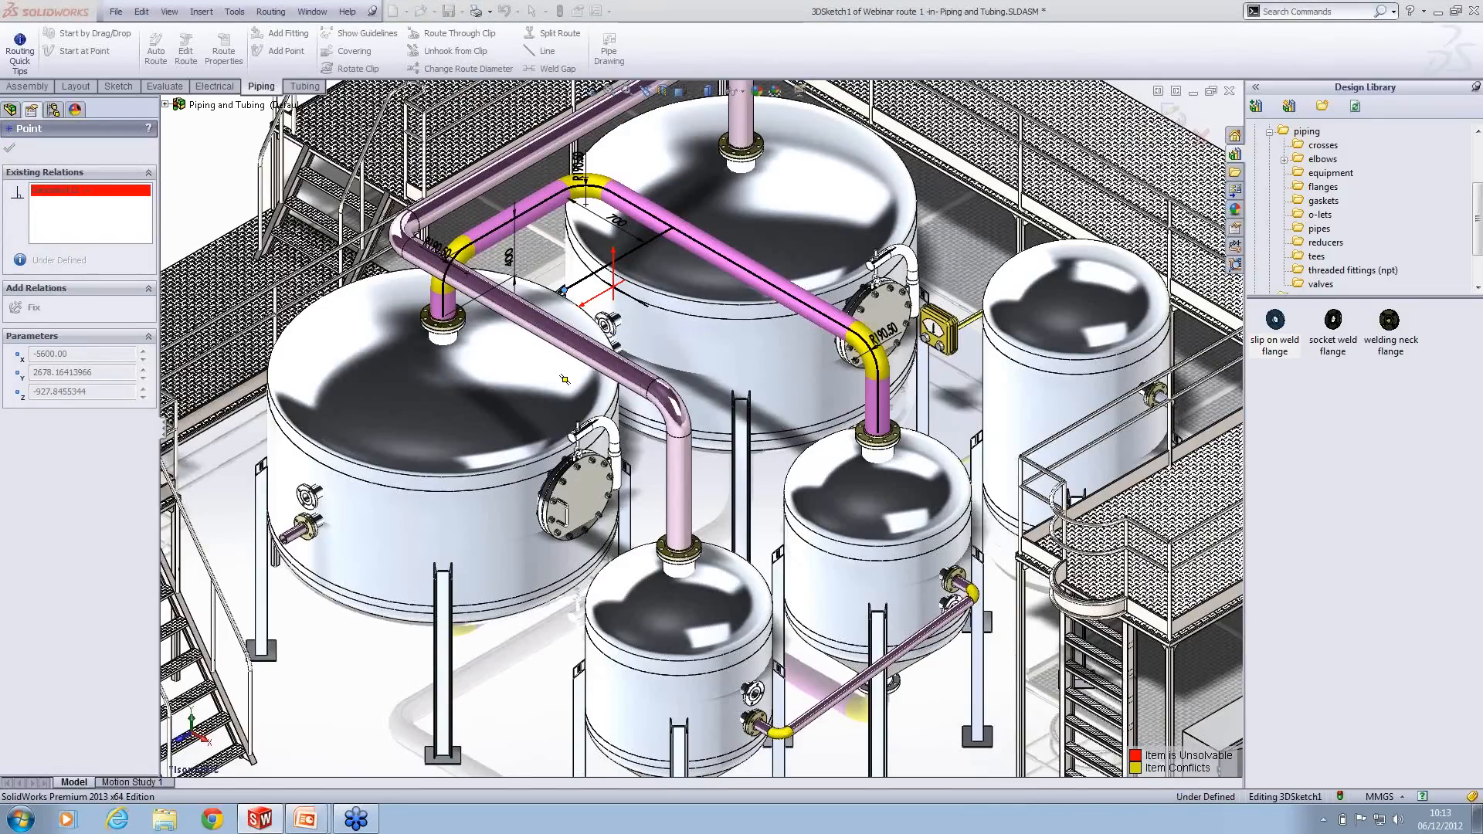
{"action": "double_click", "coordinate": [614, 220]}
{"action": "type", "text": "700"}
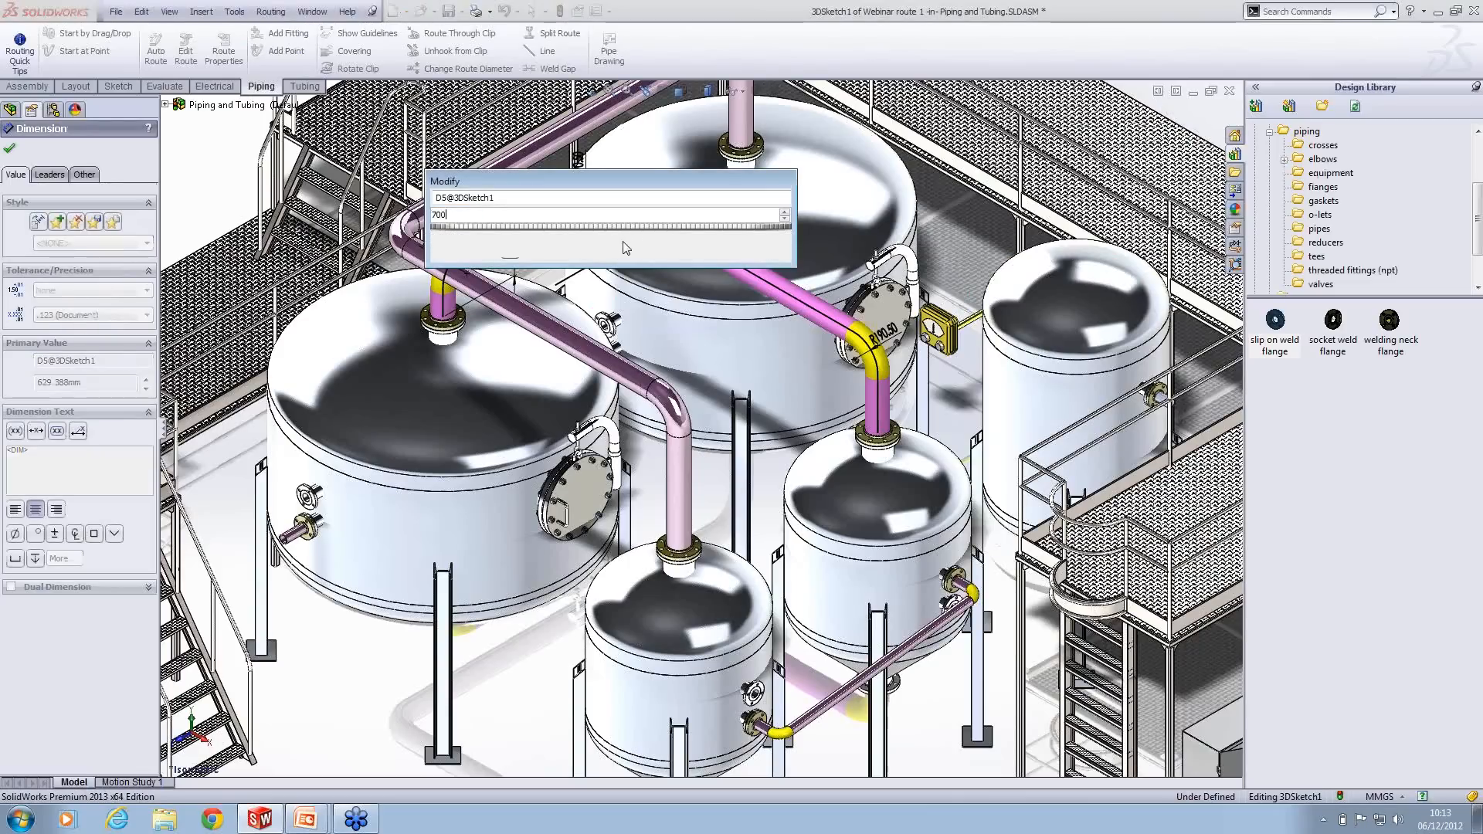
{"action": "key", "text": "Return"}
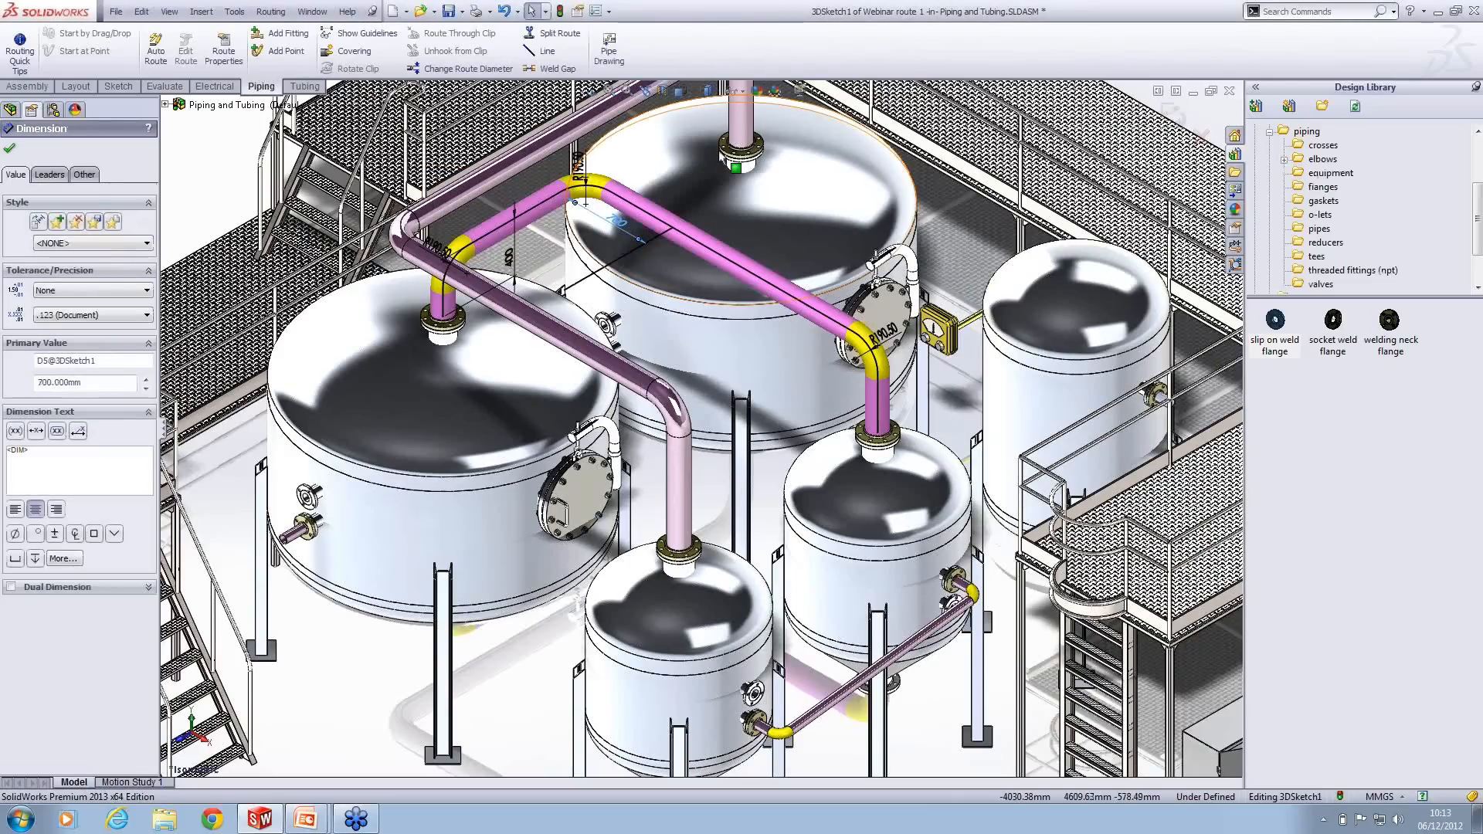
Step: Insert a reducing outlet tee at the branch junction on the overhead pipe, using the RTee Inch5x5x2 Sch40 configuration
{"action": "left_click", "coordinate": [1318, 256]}
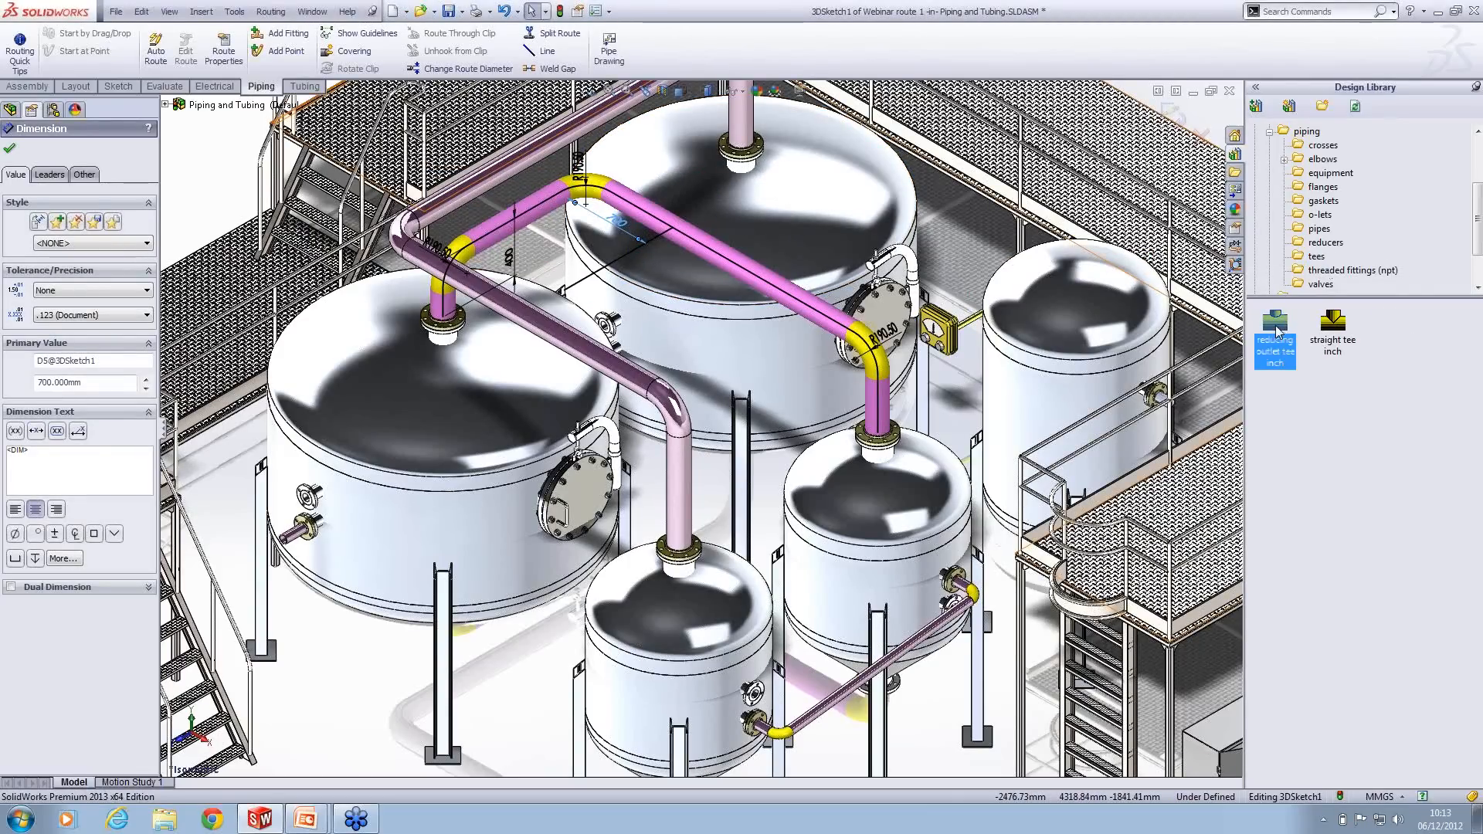
{"action": "left_click_drag", "start_coordinate": [1286, 340], "coordinate": [676, 238]}
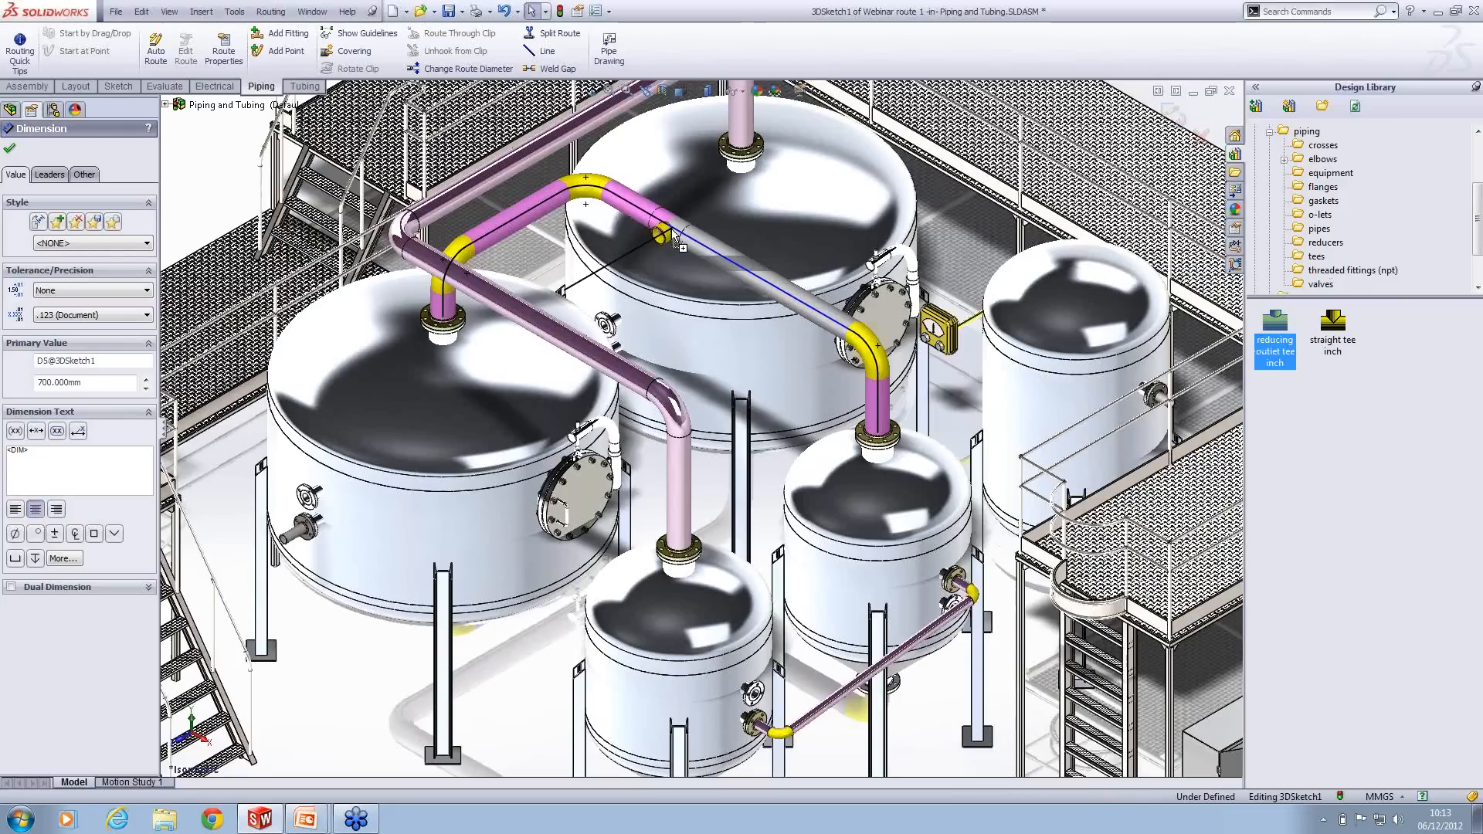
{"action": "left_click_drag", "start_coordinate": [676, 239], "coordinate": [675, 237]}
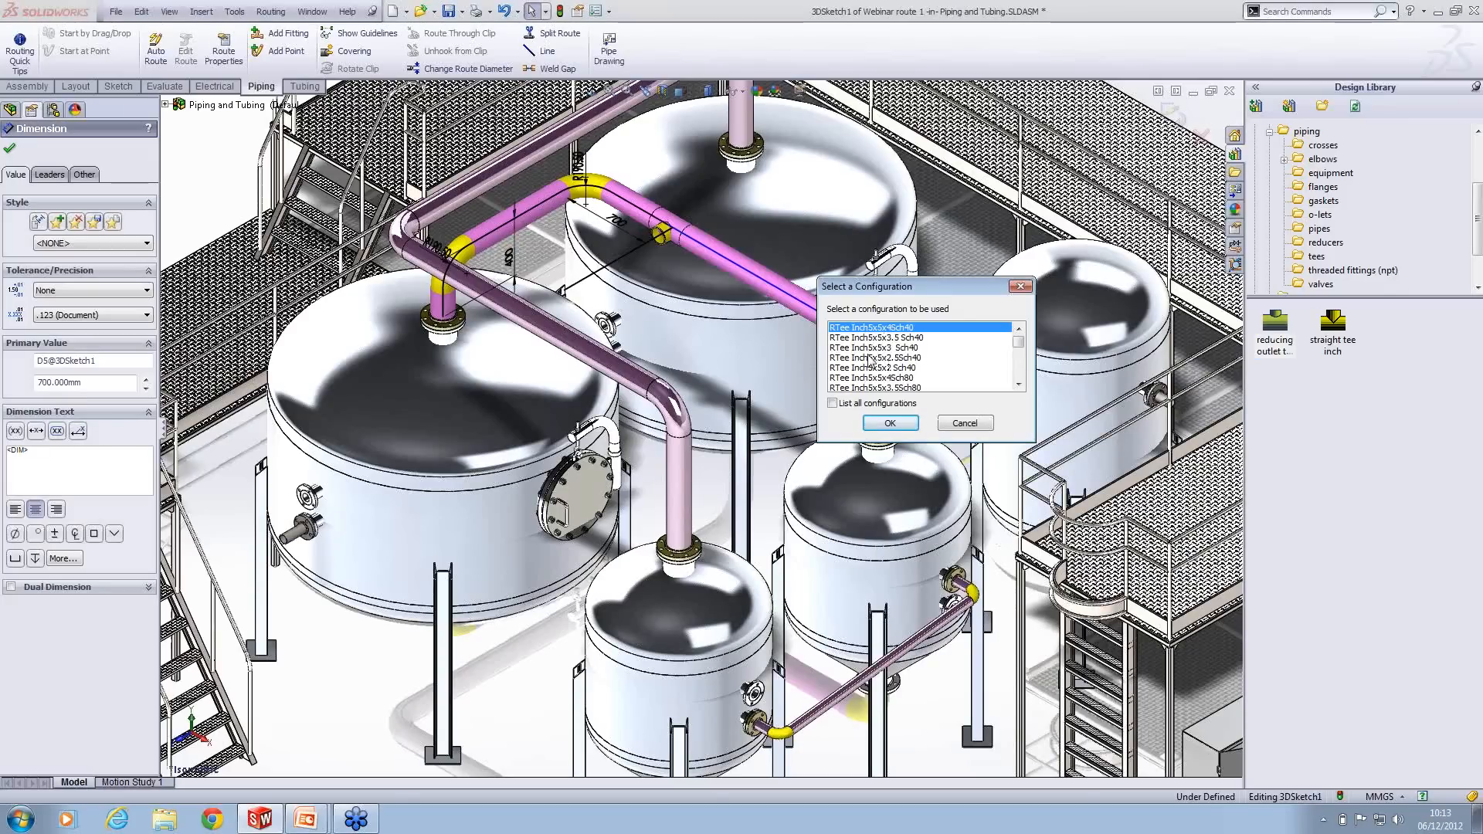
{"action": "left_click", "coordinate": [870, 358]}
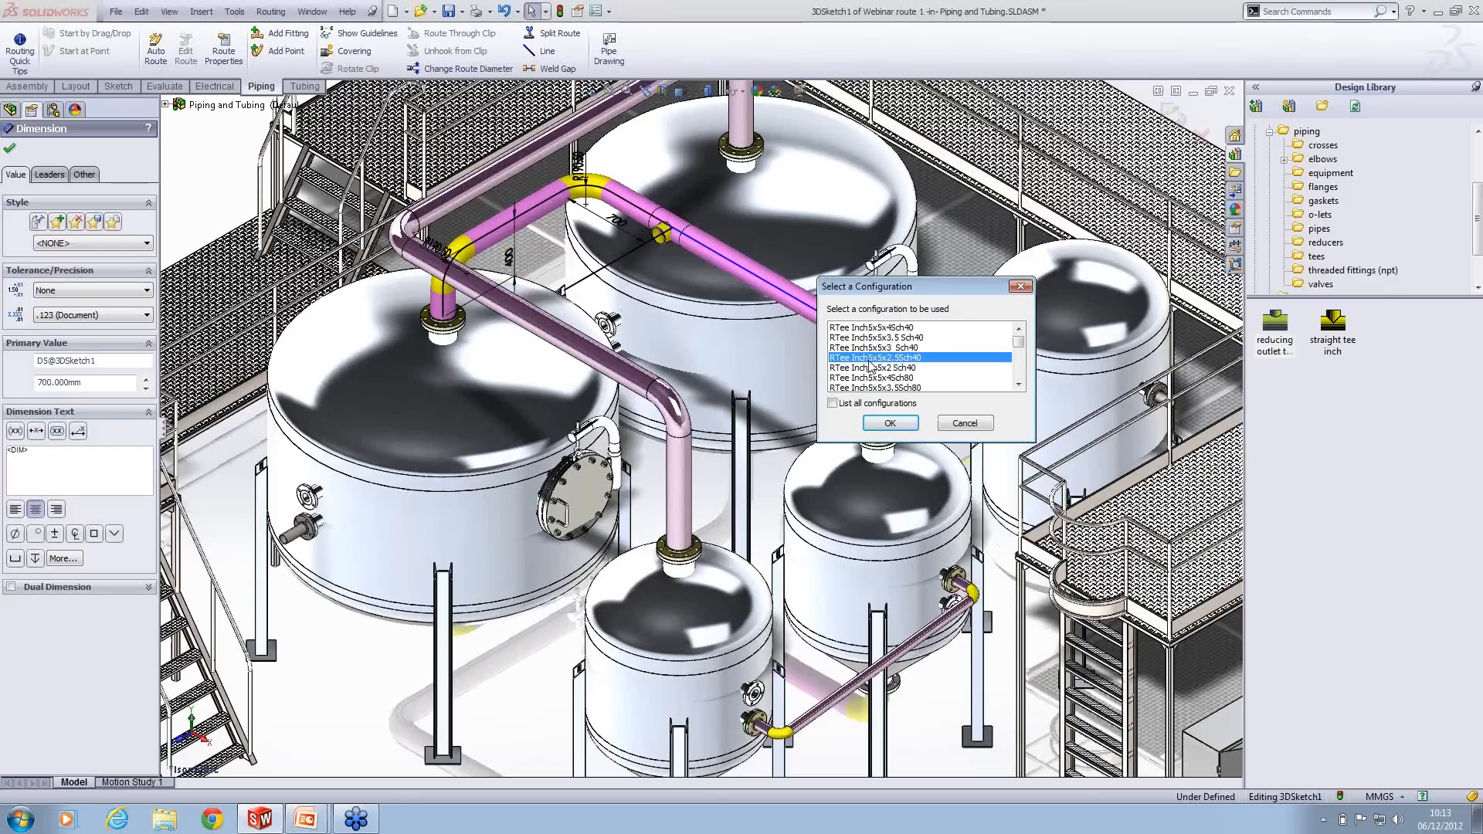
{"action": "left_click", "coordinate": [879, 368]}
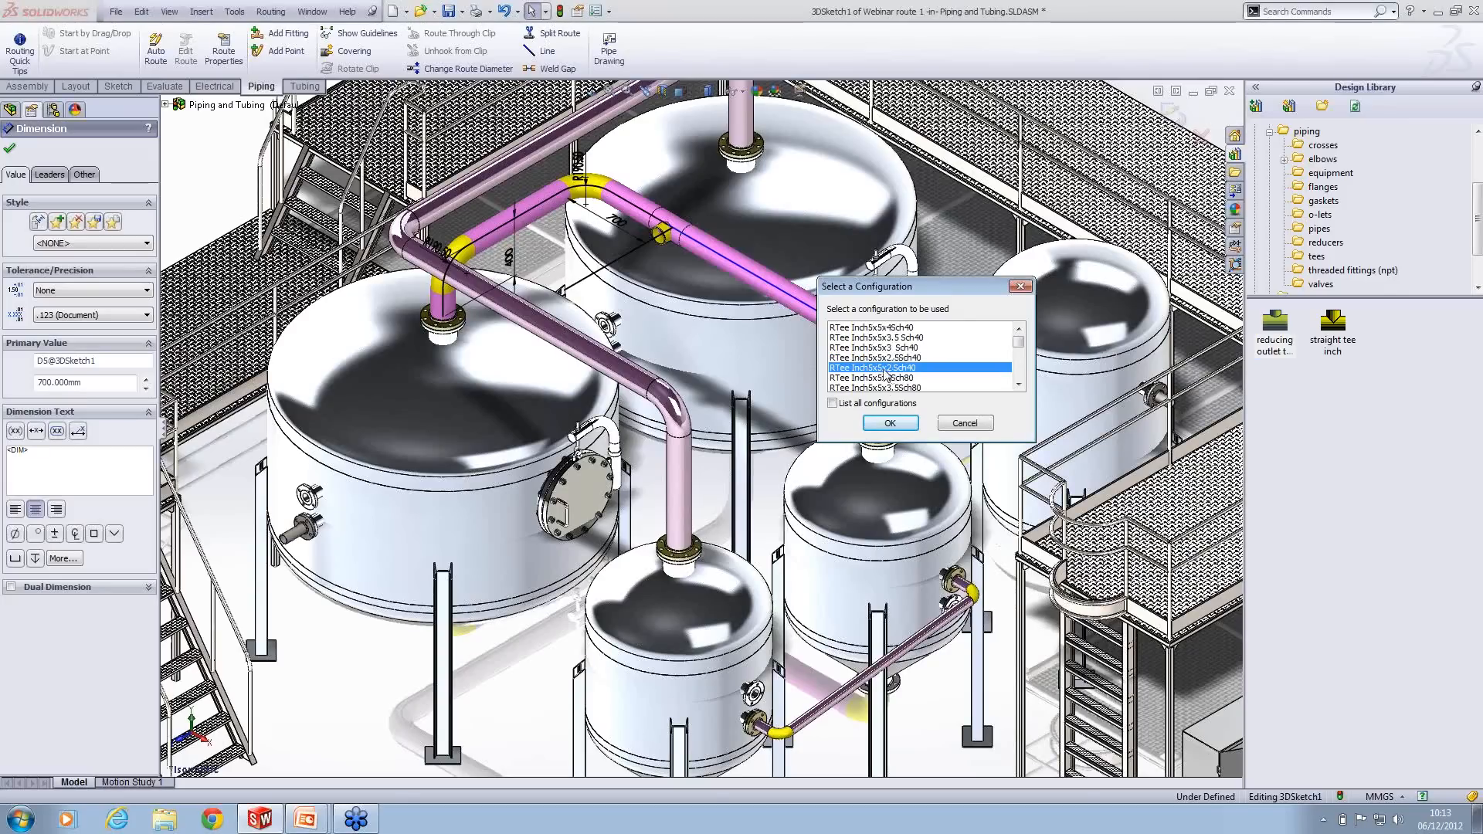
{"action": "left_click", "coordinate": [890, 424]}
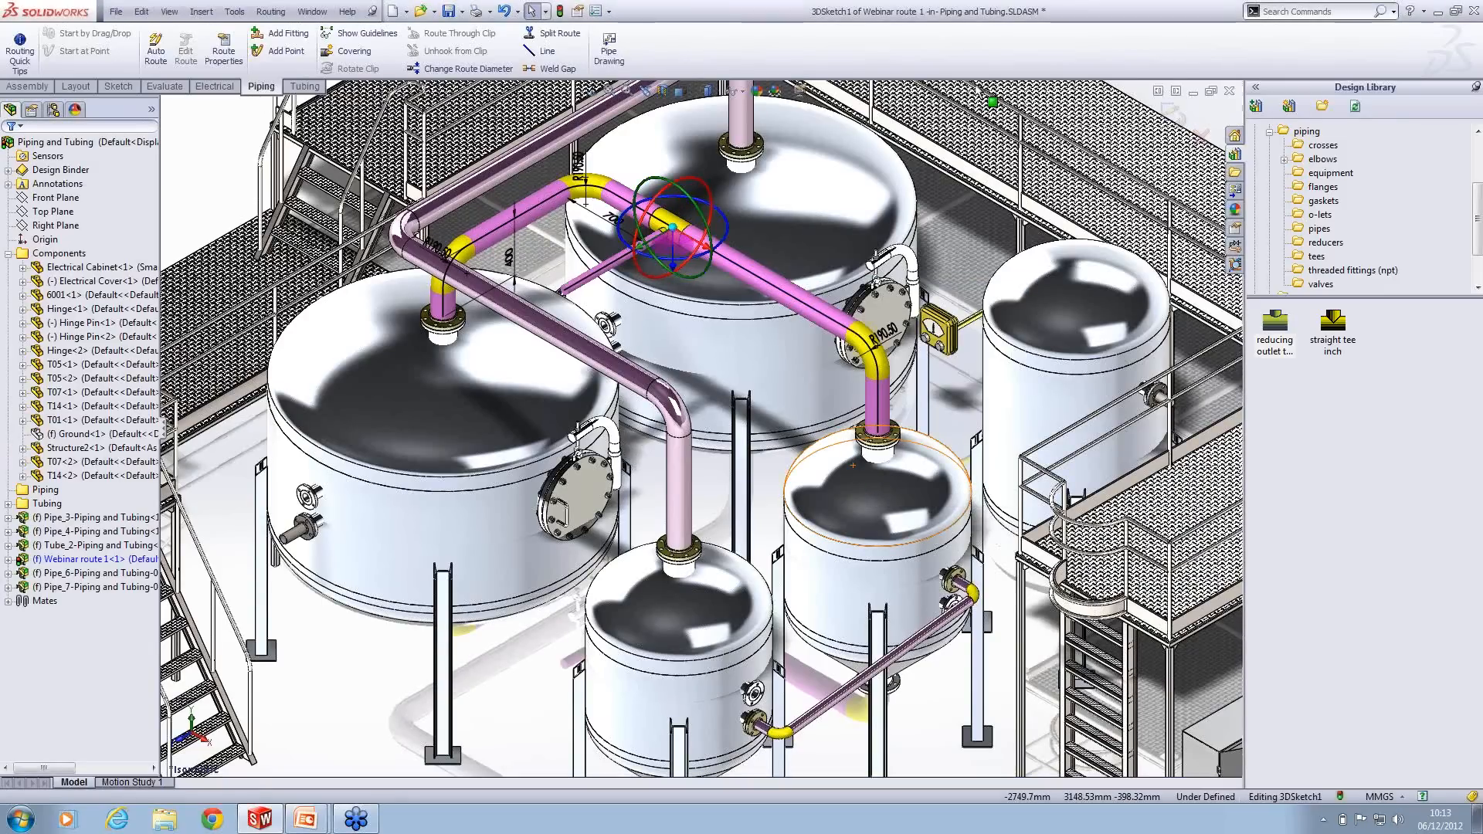
Step: Add a slip-on weld flange to the upper side nozzle of the large front tank, using the Slip On Flange 150-NPS2 configuration
{"action": "left_click", "coordinate": [1321, 188]}
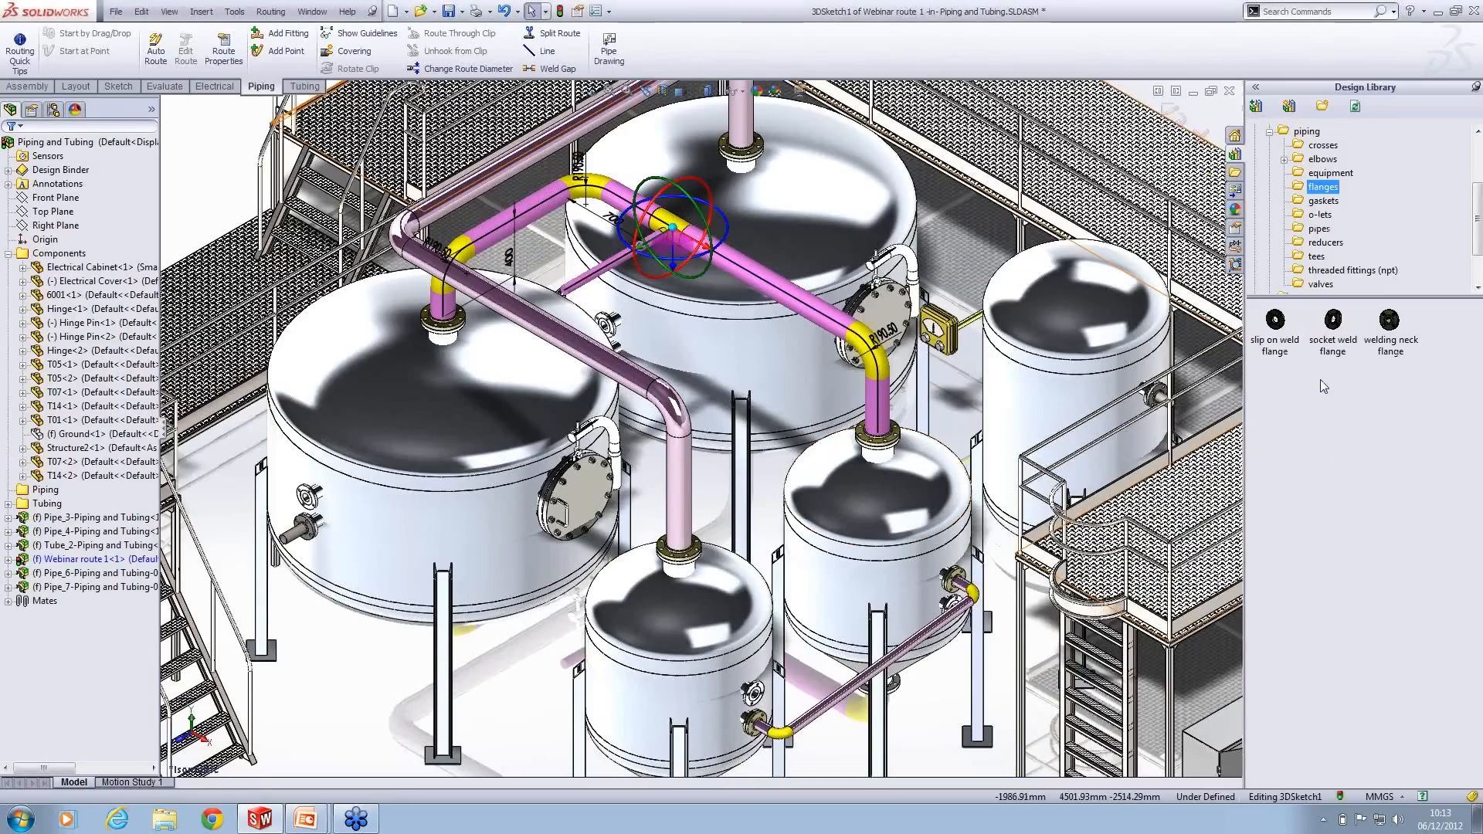
{"action": "left_click", "coordinate": [1289, 343]}
{"action": "left_click_drag", "start_coordinate": [1229, 342], "coordinate": [313, 513]}
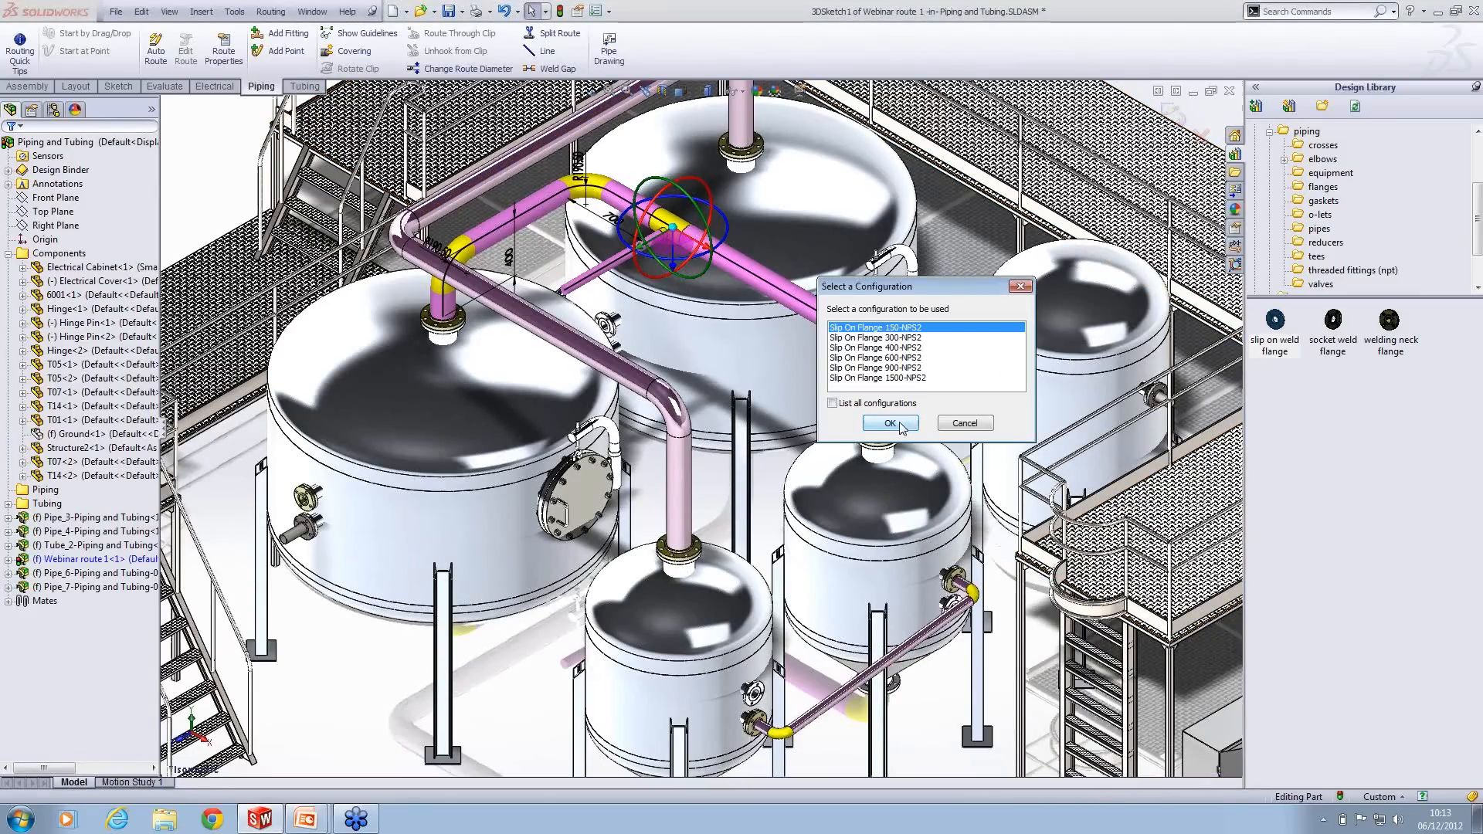
{"action": "left_click", "coordinate": [890, 423]}
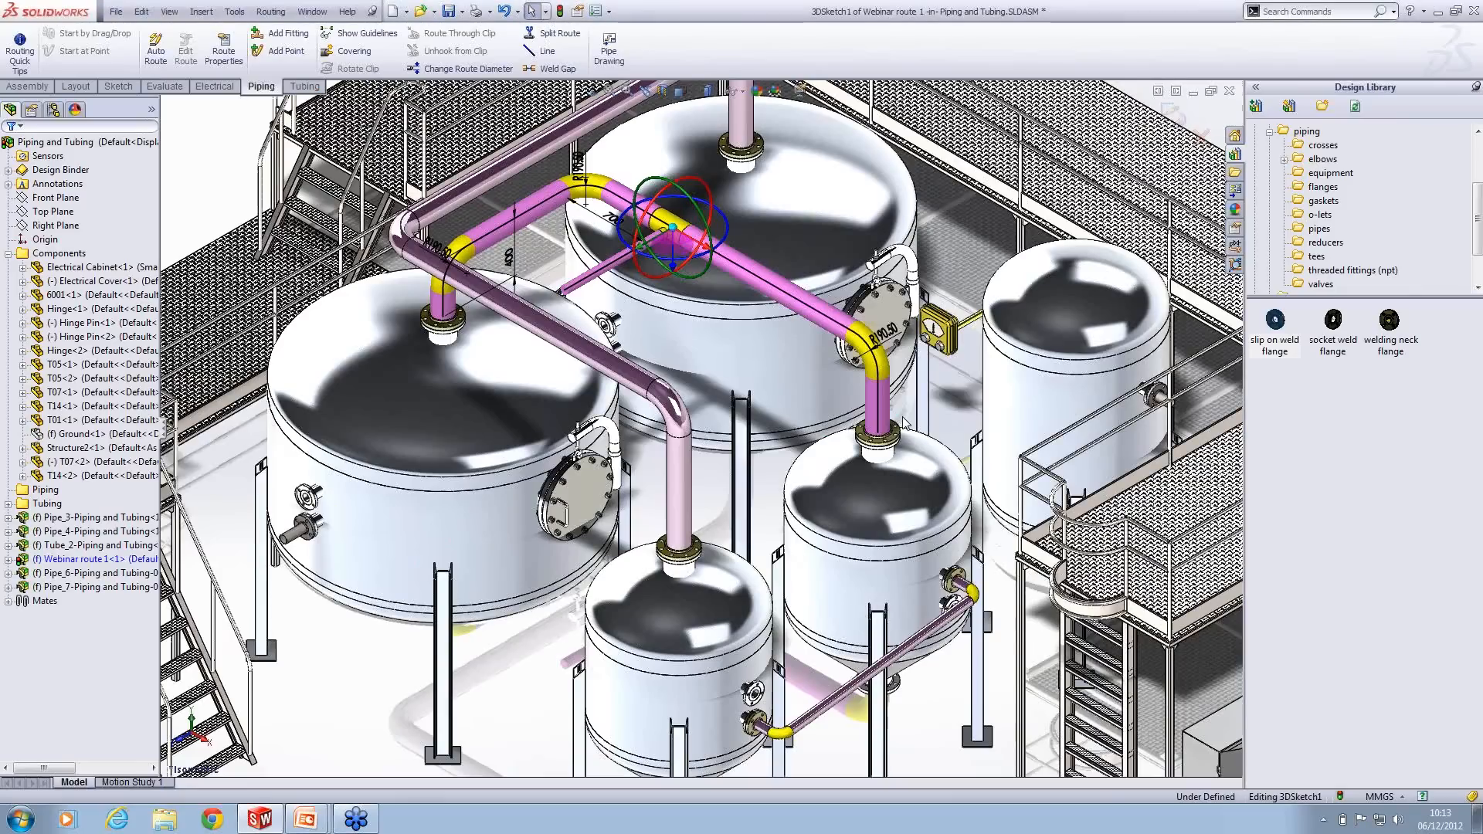
Step: Auto-route an orthogonal pipe from the new flange's stub to the free end of the reducing tee's branch line
{"action": "right_click", "coordinate": [366, 645]}
{"action": "left_click", "coordinate": [411, 483]}
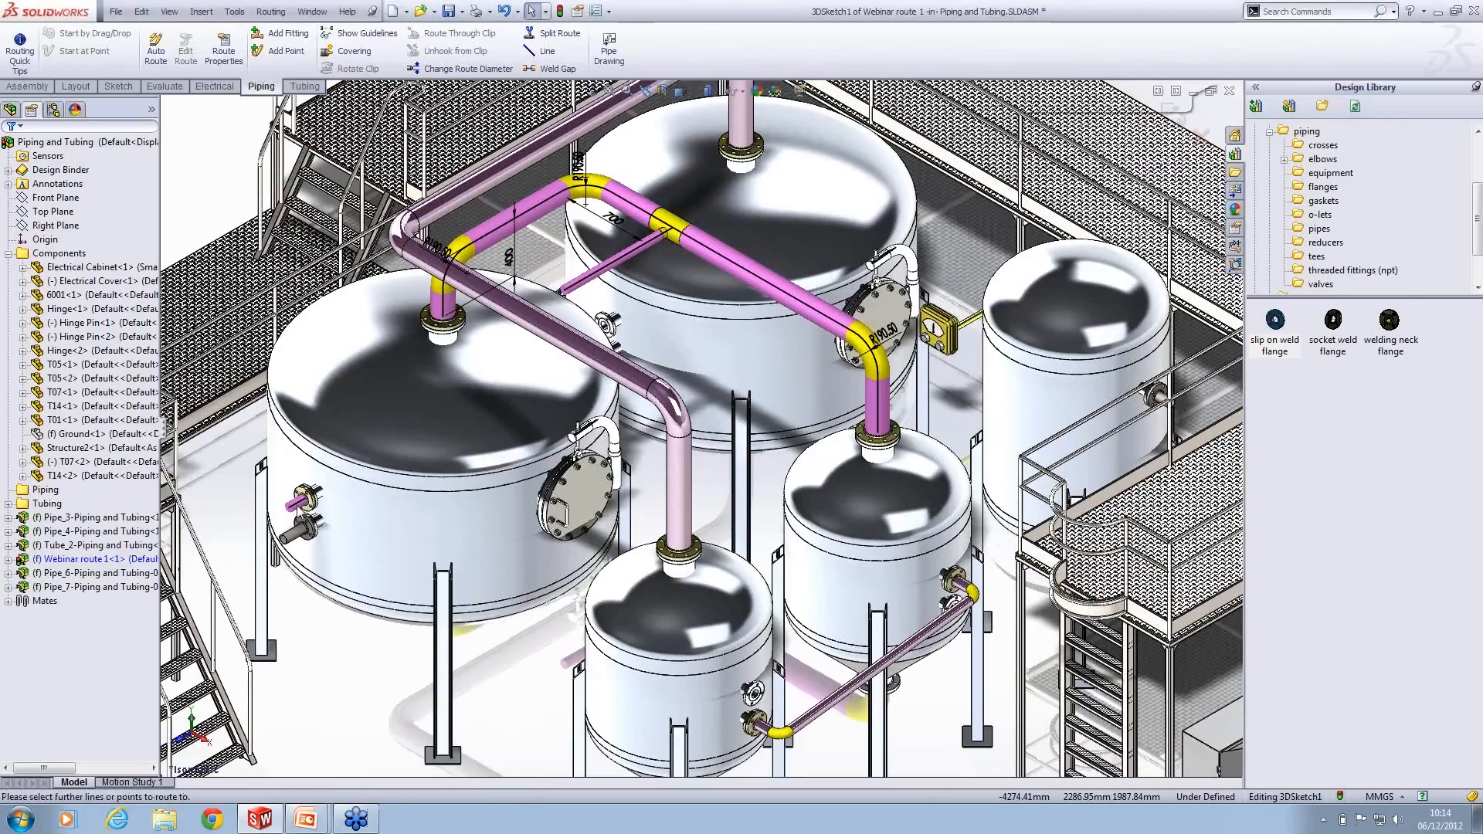
{"action": "left_click", "coordinate": [564, 293]}
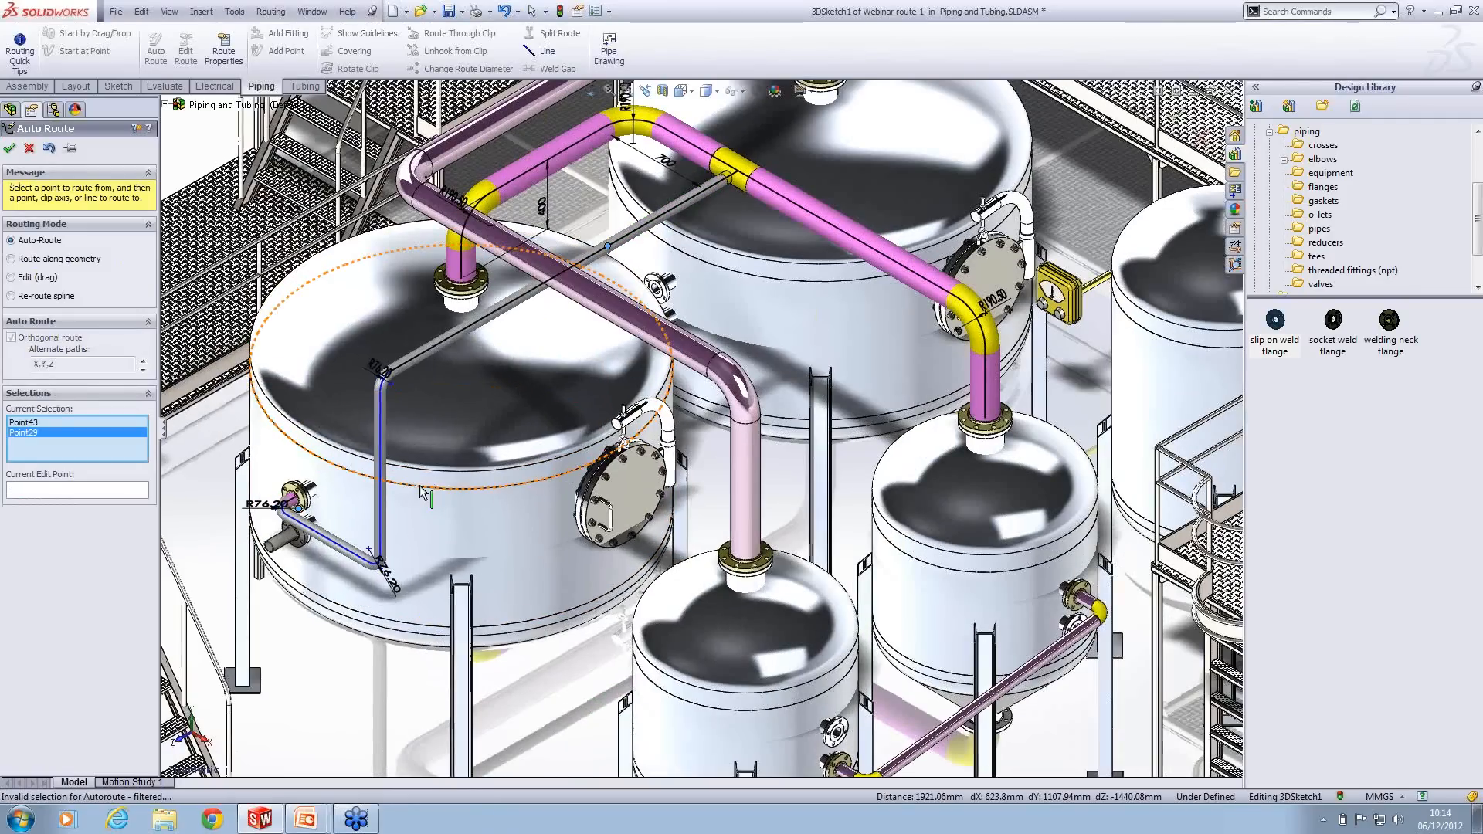
{"action": "scroll", "coordinate": [408, 472], "scroll_direction": "up", "scroll_amount": 2}
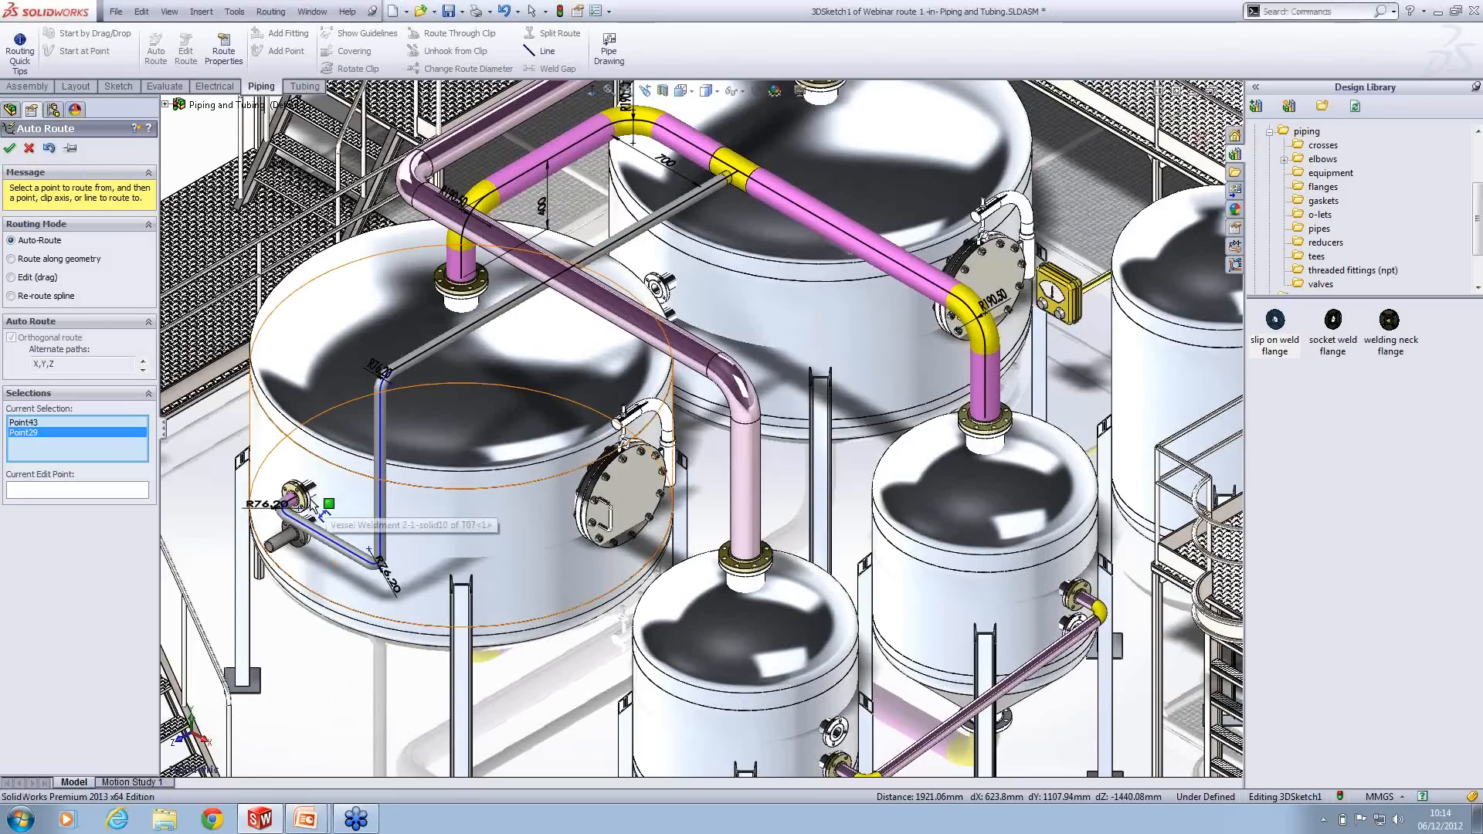
{"action": "scroll", "coordinate": [282, 498], "scroll_direction": "down", "scroll_amount": 3}
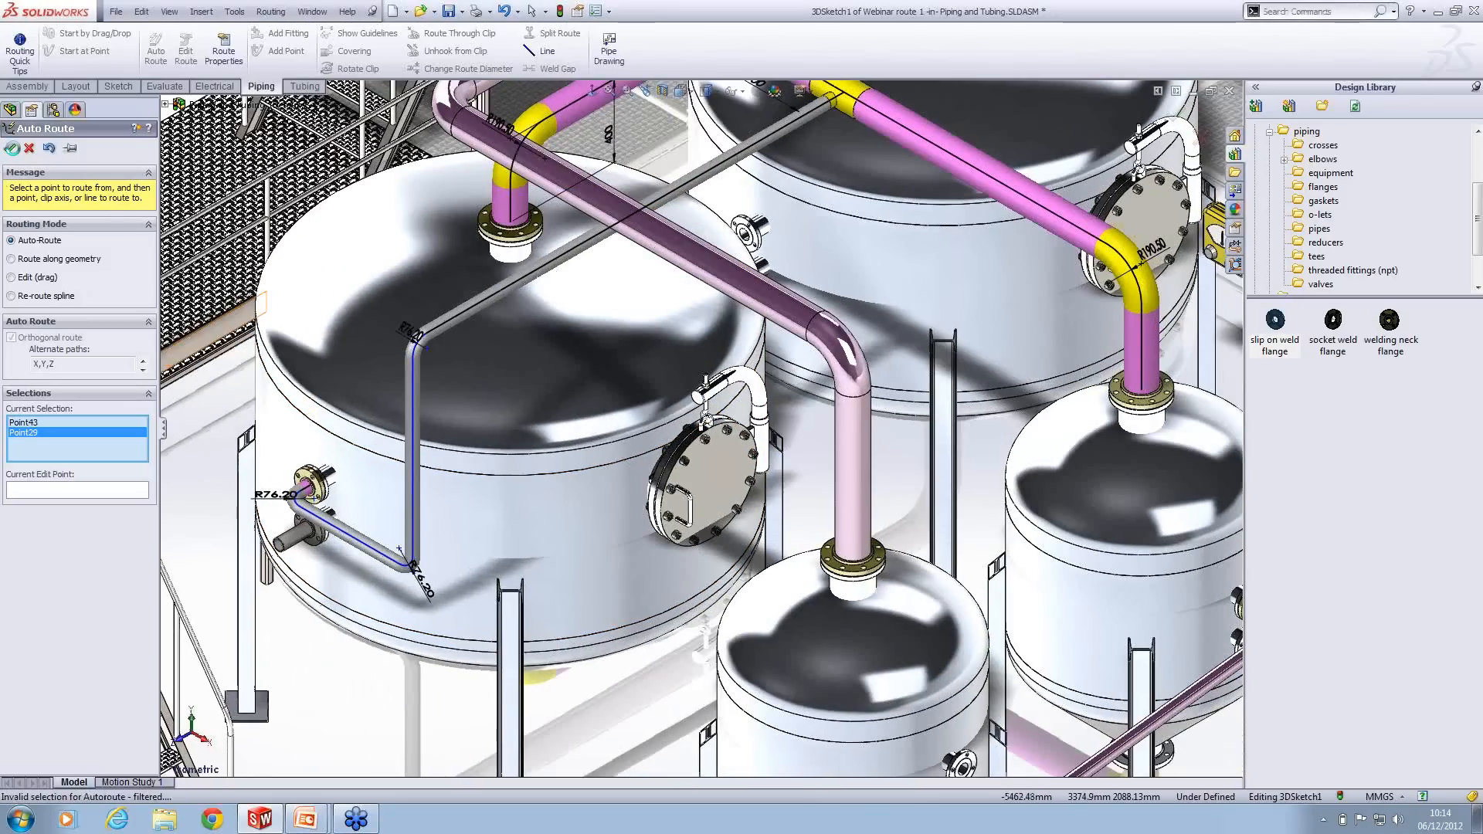
{"action": "key", "text": "Escape"}
Step: Dimension the pipe stub at the large front tank's side flange to 100 mm
{"action": "key", "text": "s"}
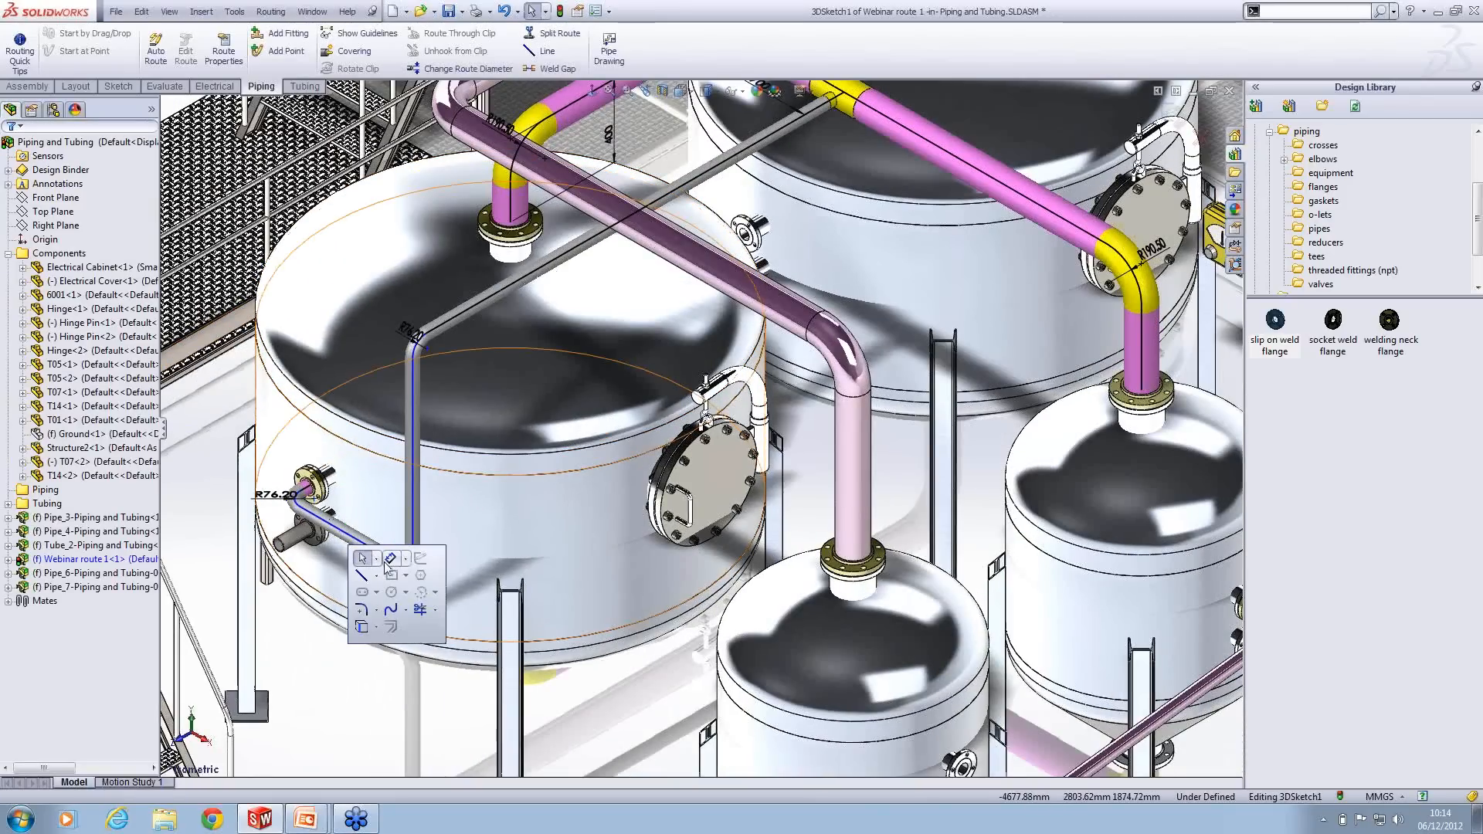
{"action": "left_click", "coordinate": [387, 563]}
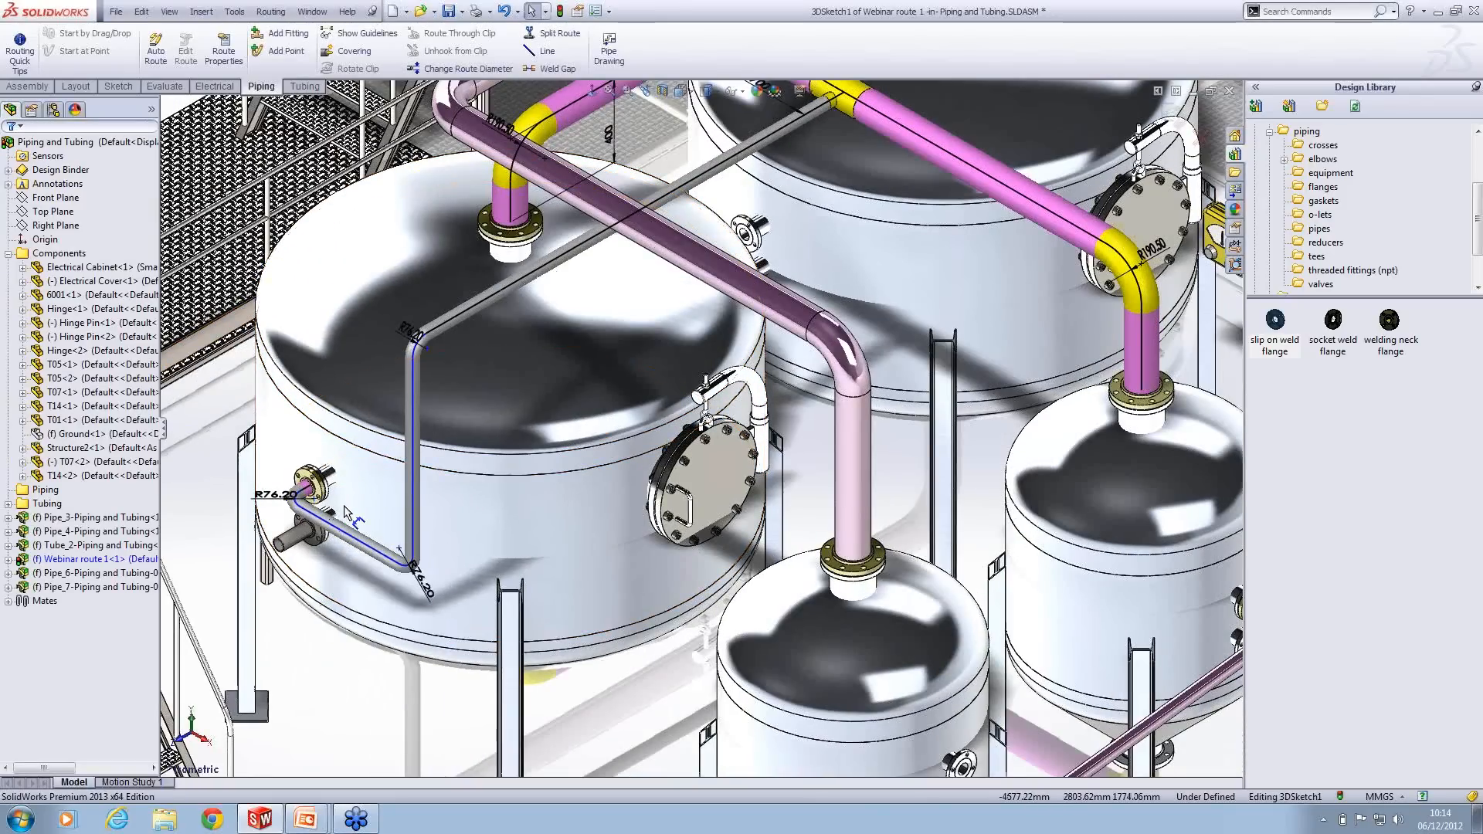
{"action": "left_click", "coordinate": [307, 492]}
{"action": "left_click", "coordinate": [301, 495]}
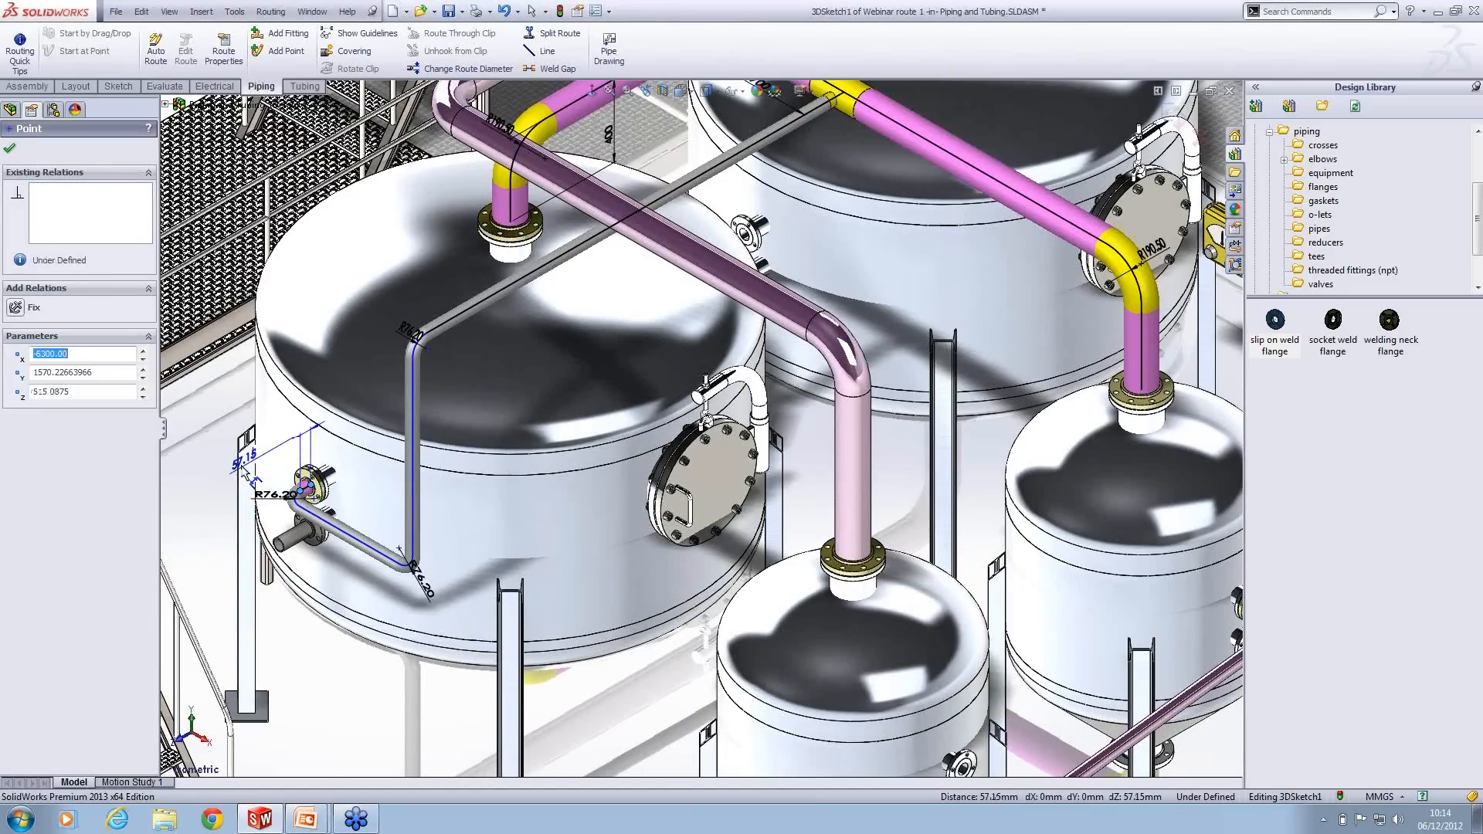
{"action": "left_click", "coordinate": [214, 466]}
{"action": "type", "text": "100"}
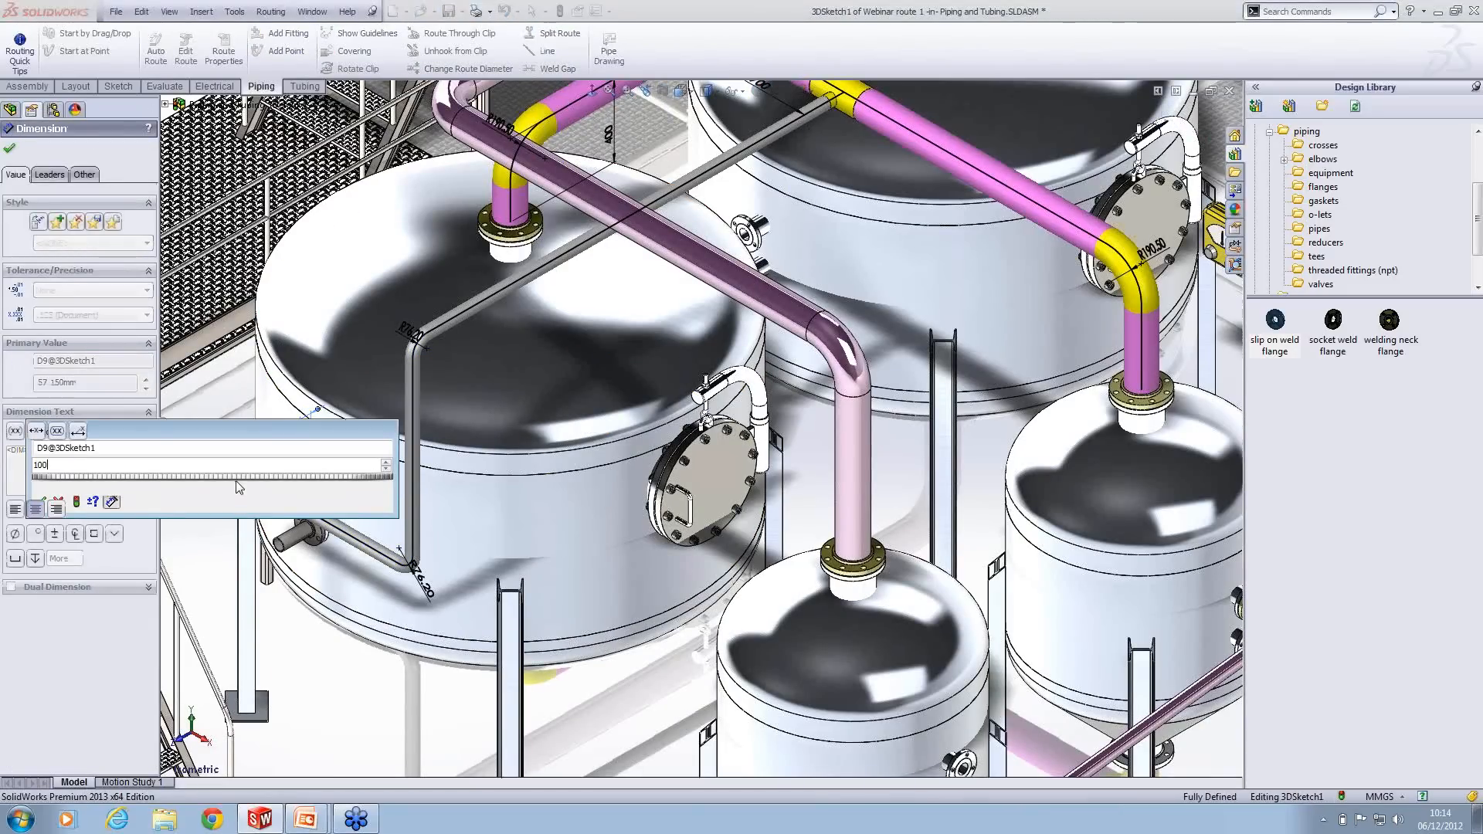
{"action": "key", "text": "Return"}
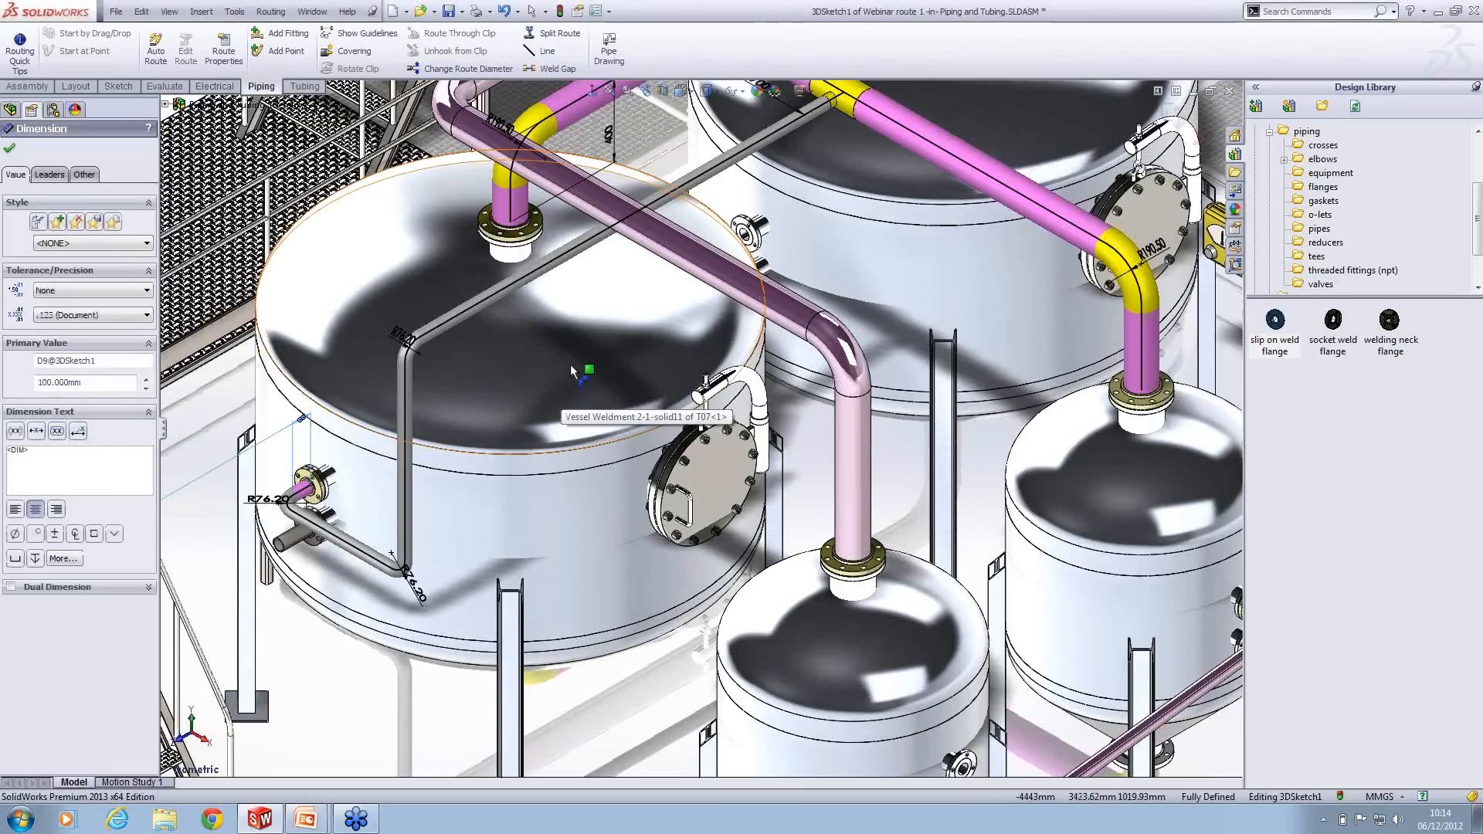
Step: Insert a Tee Inch 5 Sch40 straight tee on the overhead pipe beside the reducing tee, with its outlet turned horizontally parallel to the 2-inch branch
{"action": "scroll", "coordinate": [570, 364], "scroll_direction": "up", "scroll_amount": 1}
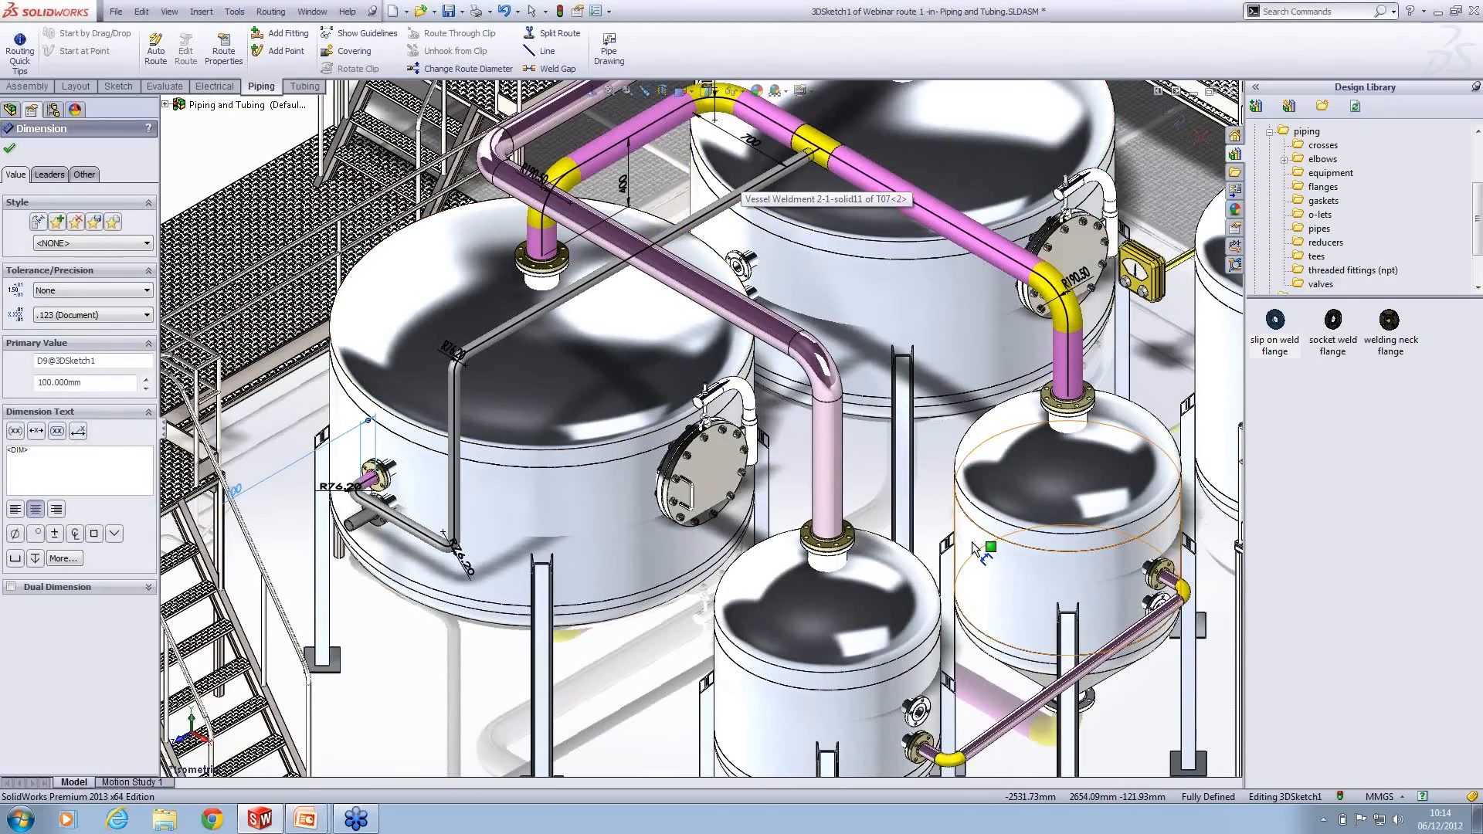
{"action": "scroll", "coordinate": [971, 541], "scroll_direction": "up", "scroll_amount": 2}
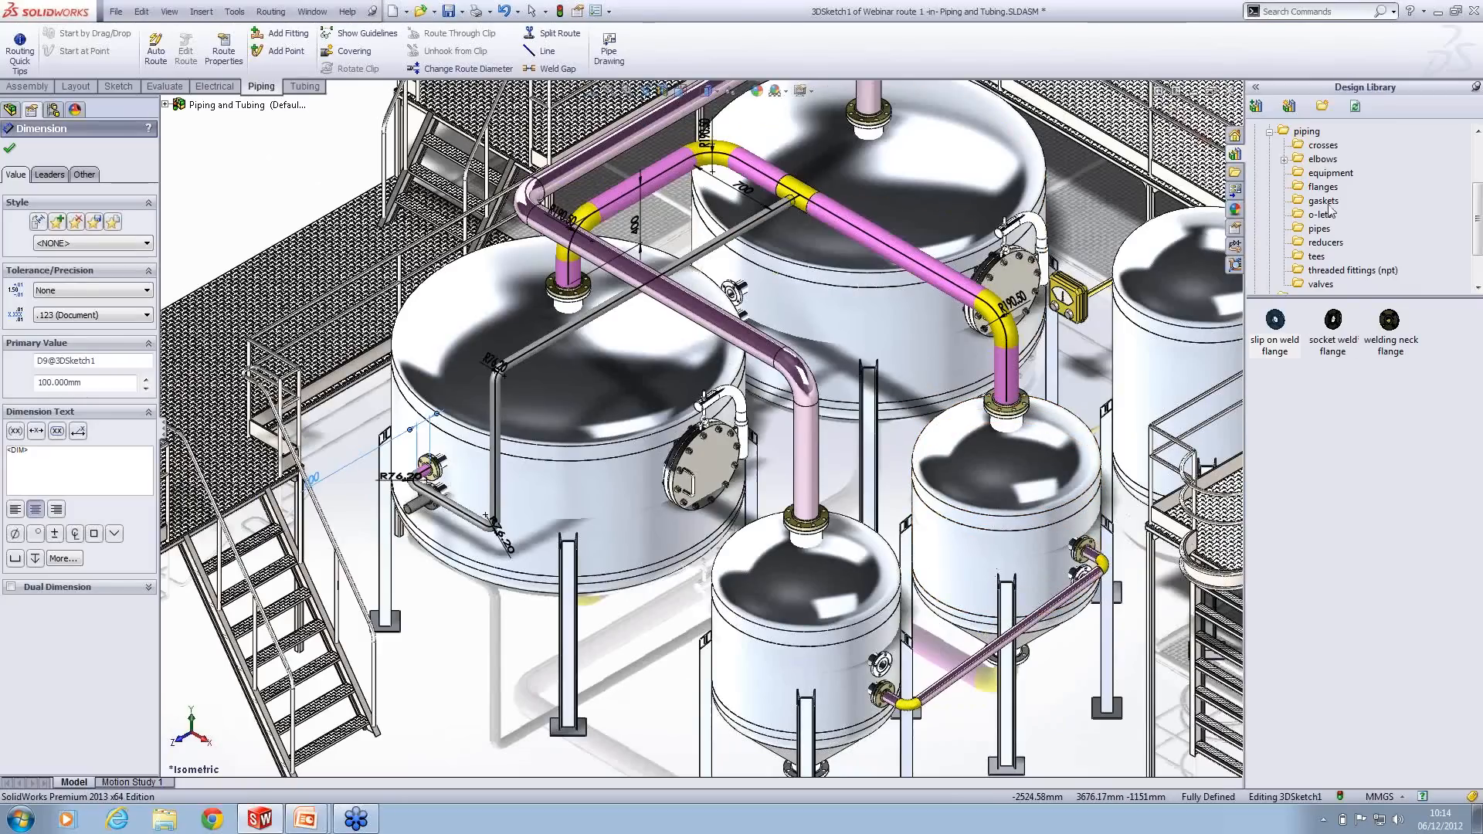
{"action": "left_click", "coordinate": [1317, 257]}
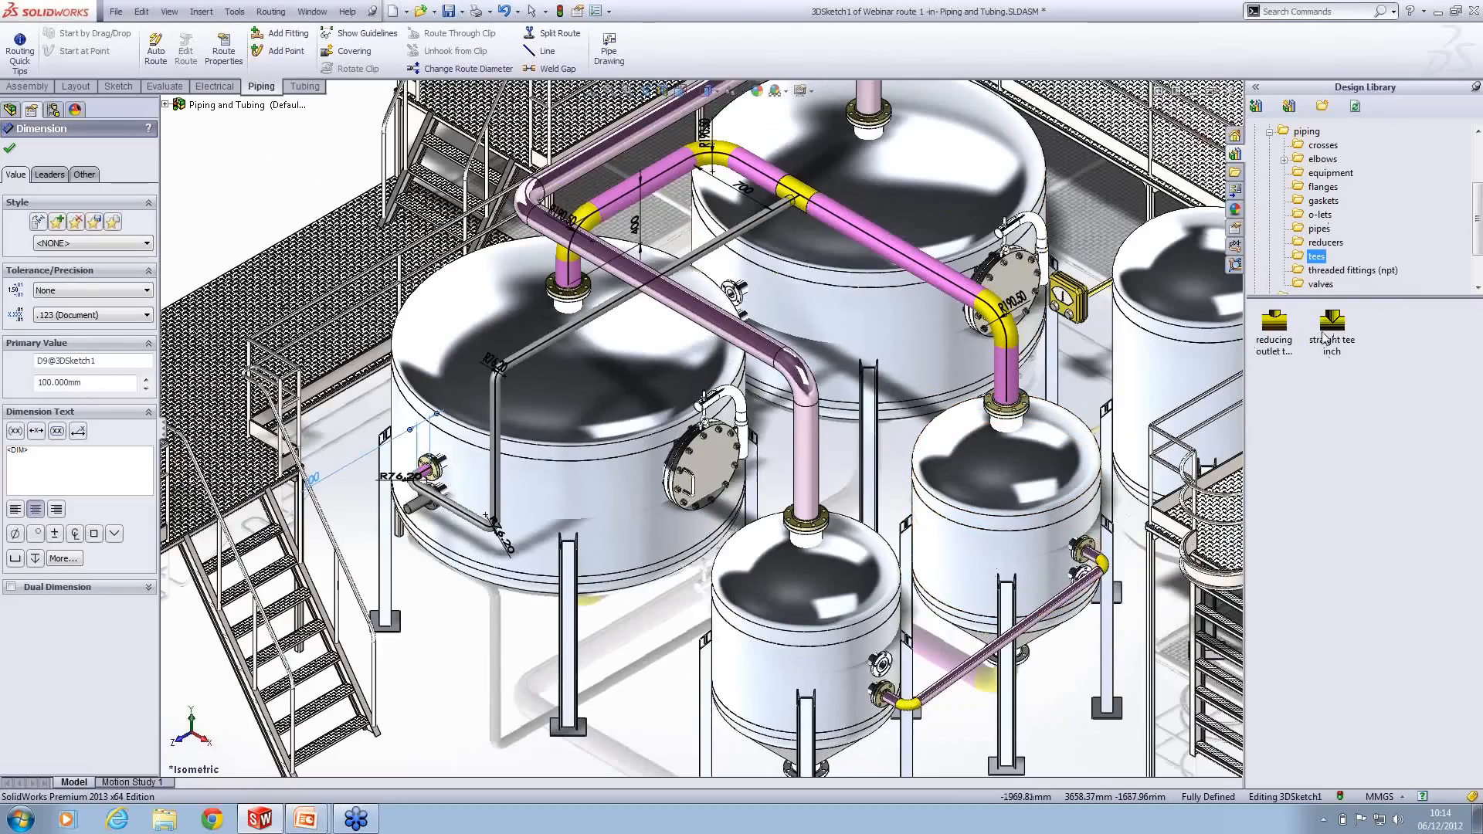
{"action": "mouse_move", "coordinate": [1325, 338]}
{"action": "left_mouse_down"}
{"action": "mouse_move", "coordinate": [894, 197]}
{"action": "mouse_move", "coordinate": [856, 233]}
{"action": "mouse_move", "coordinate": [868, 236]}
{"action": "mouse_move", "coordinate": [851, 229]}
{"action": "mouse_move", "coordinate": [865, 238]}
{"action": "left_mouse_up"}
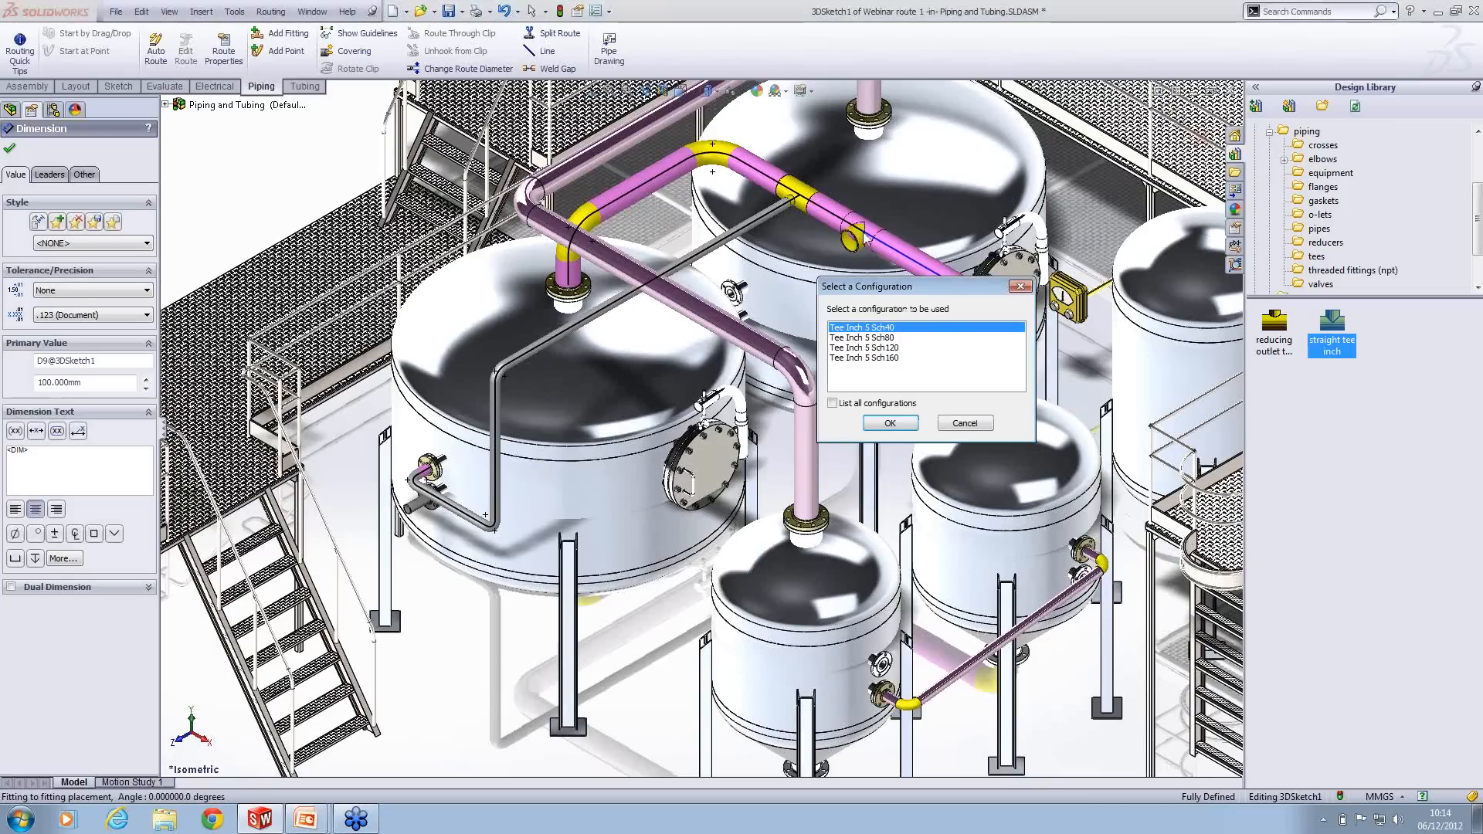
{"action": "left_click", "coordinate": [883, 425]}
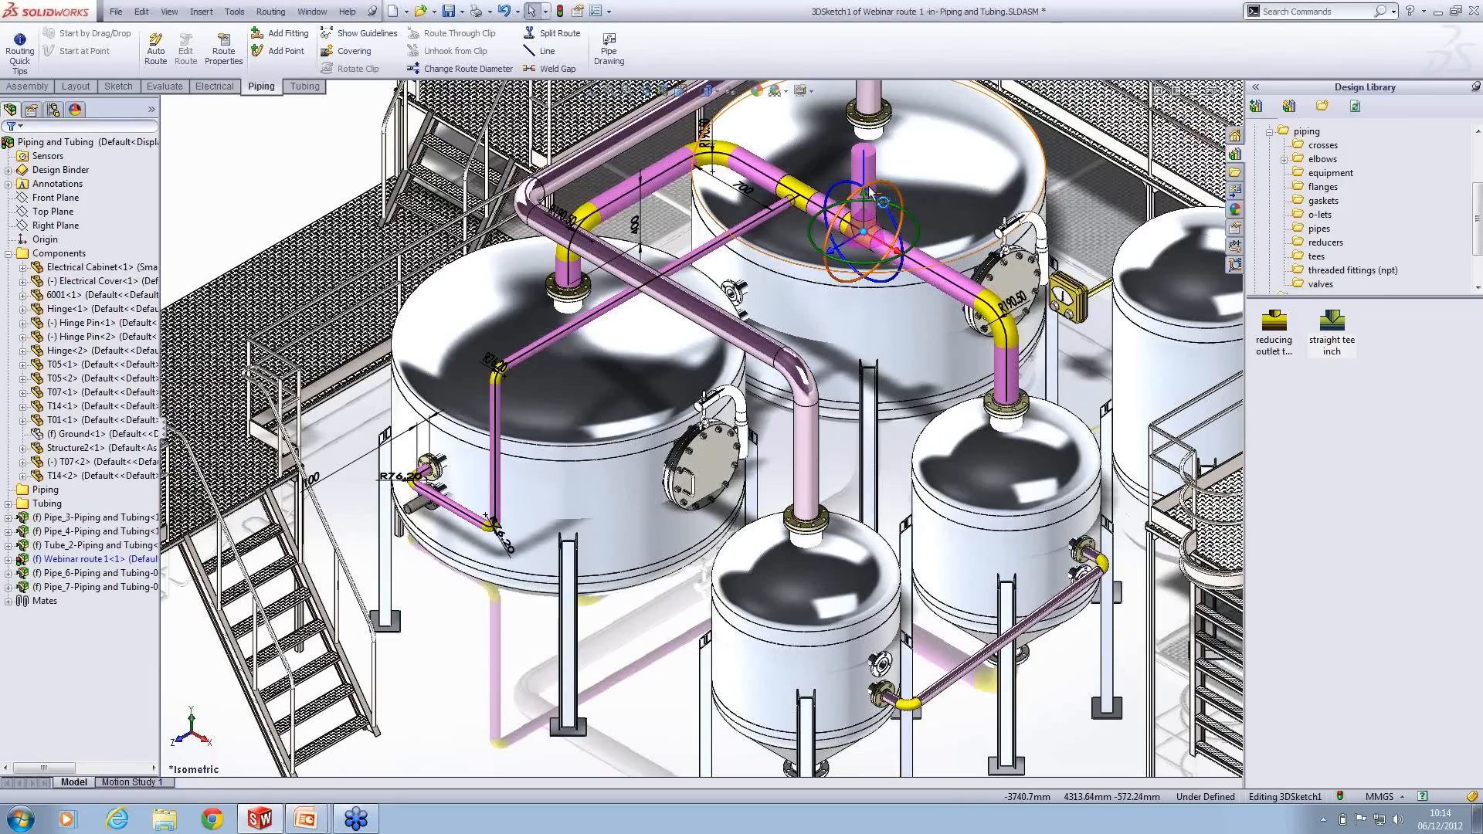
{"action": "left_click_drag", "start_coordinate": [870, 193], "coordinate": [795, 276]}
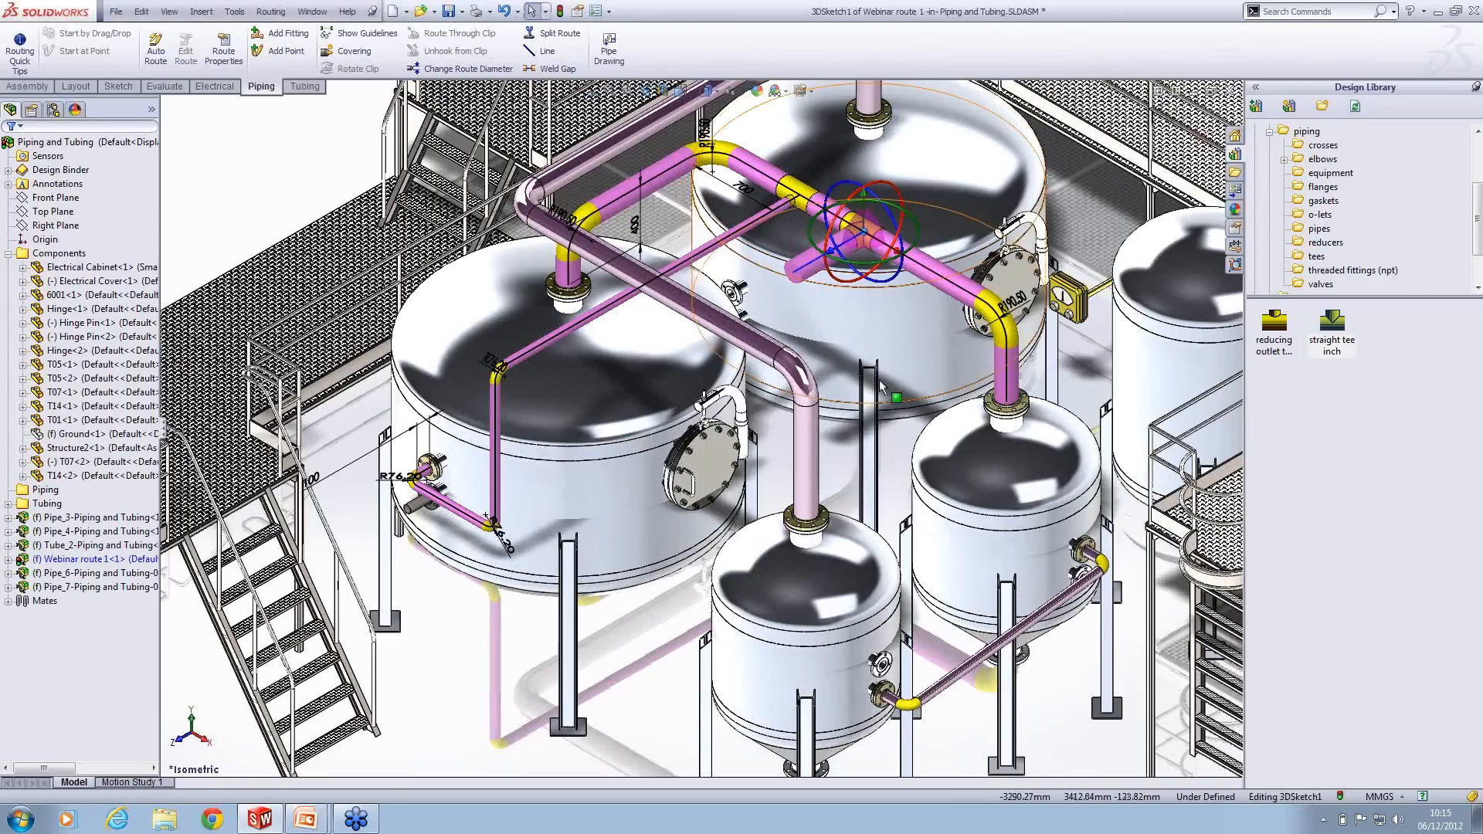
{"action": "left_click", "coordinate": [903, 441]}
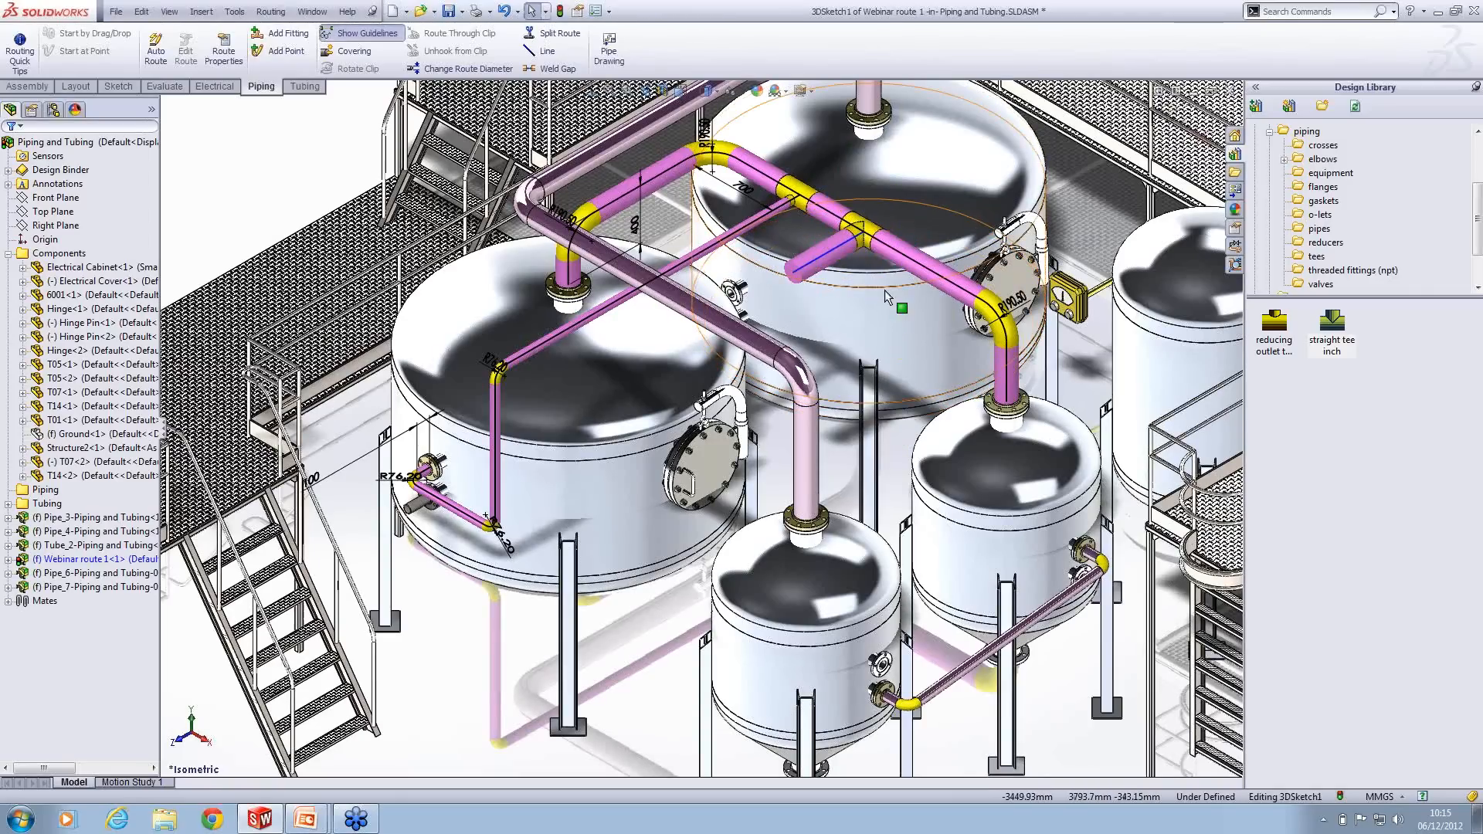
Step: Remove the pipe between the reducing tee and the straight tee so the two fittings join directly
{"action": "scroll", "coordinate": [856, 232], "scroll_direction": "down", "scroll_amount": 2}
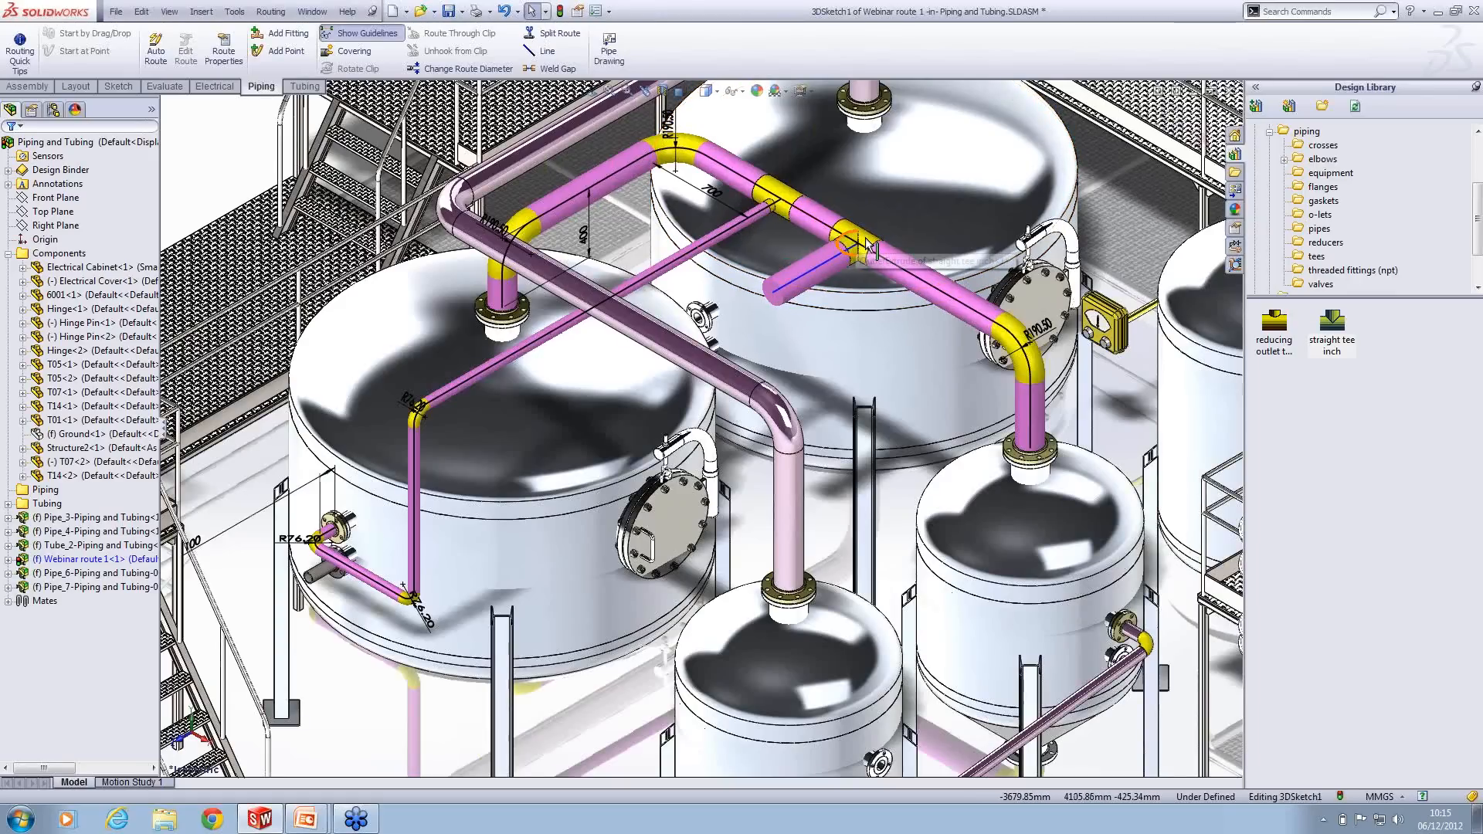
{"action": "right_click", "coordinate": [818, 222]}
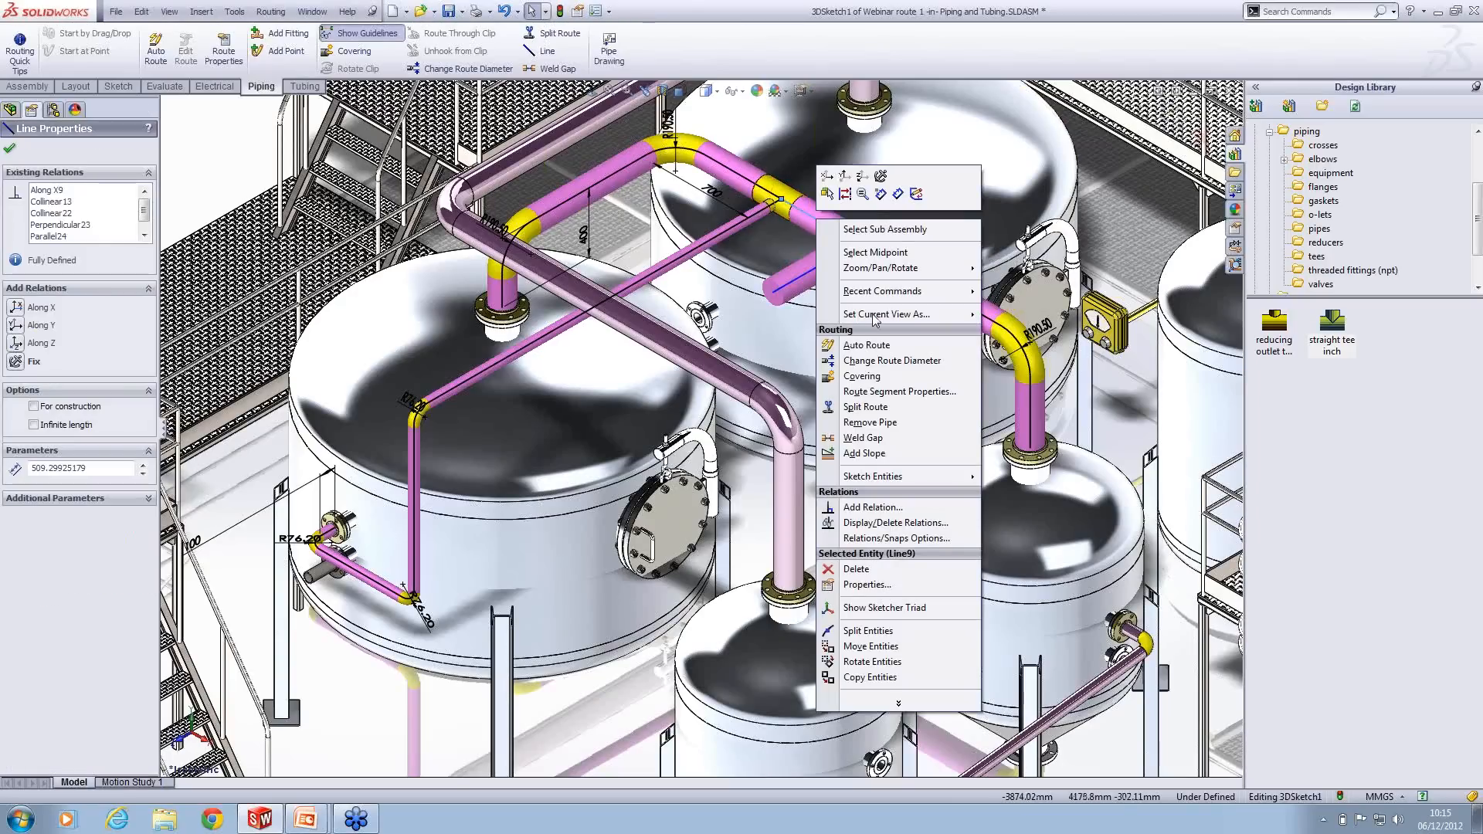
{"action": "left_click", "coordinate": [874, 423]}
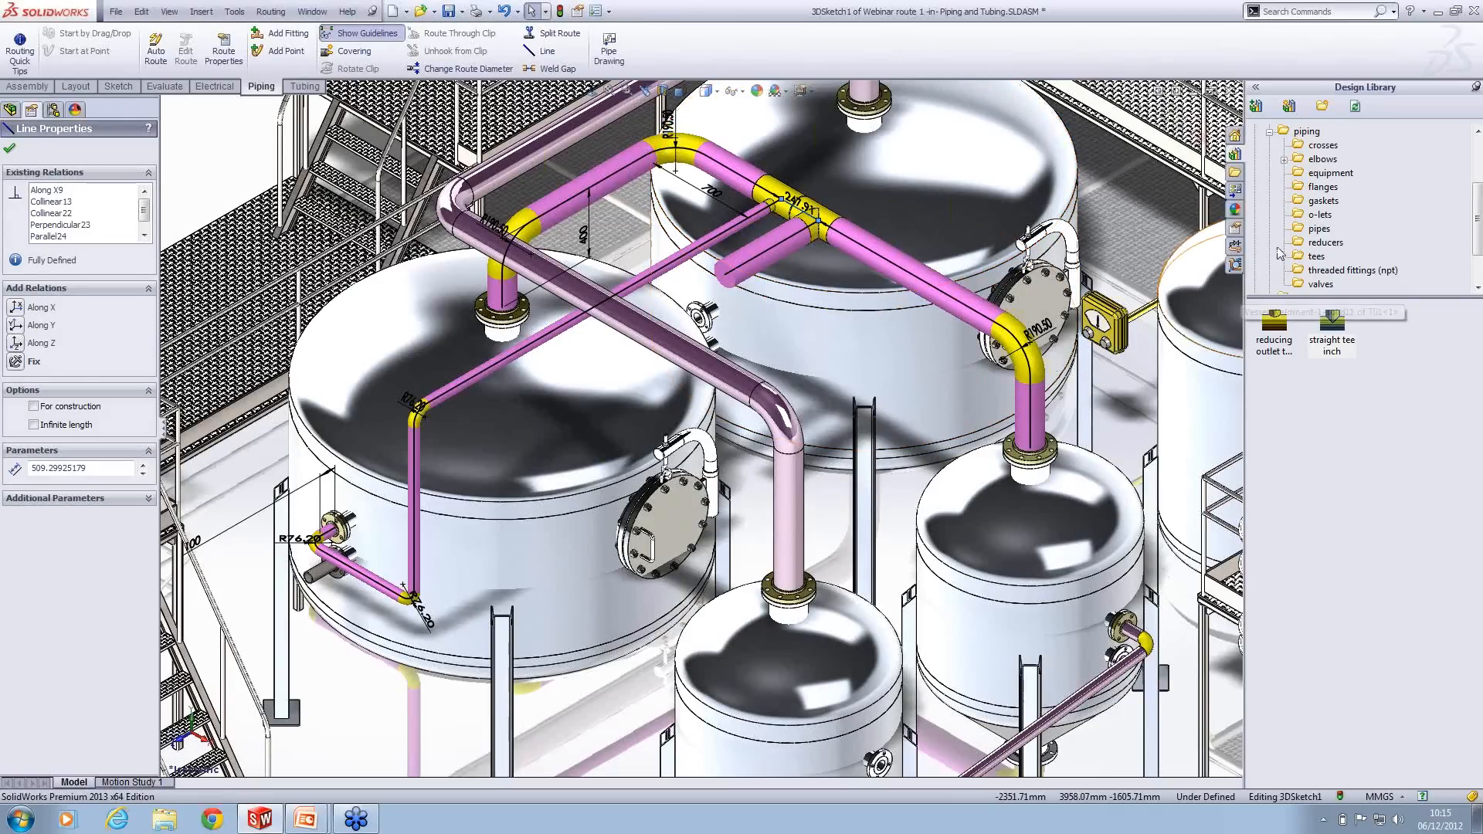
Step: Insert a concentric reducer at the free end of the straight tee's outlet pipe, using the REDUCER 5 x 2 SCH 40 configuration
{"action": "left_click", "coordinate": [1321, 244]}
{"action": "left_click", "coordinate": [1336, 333]}
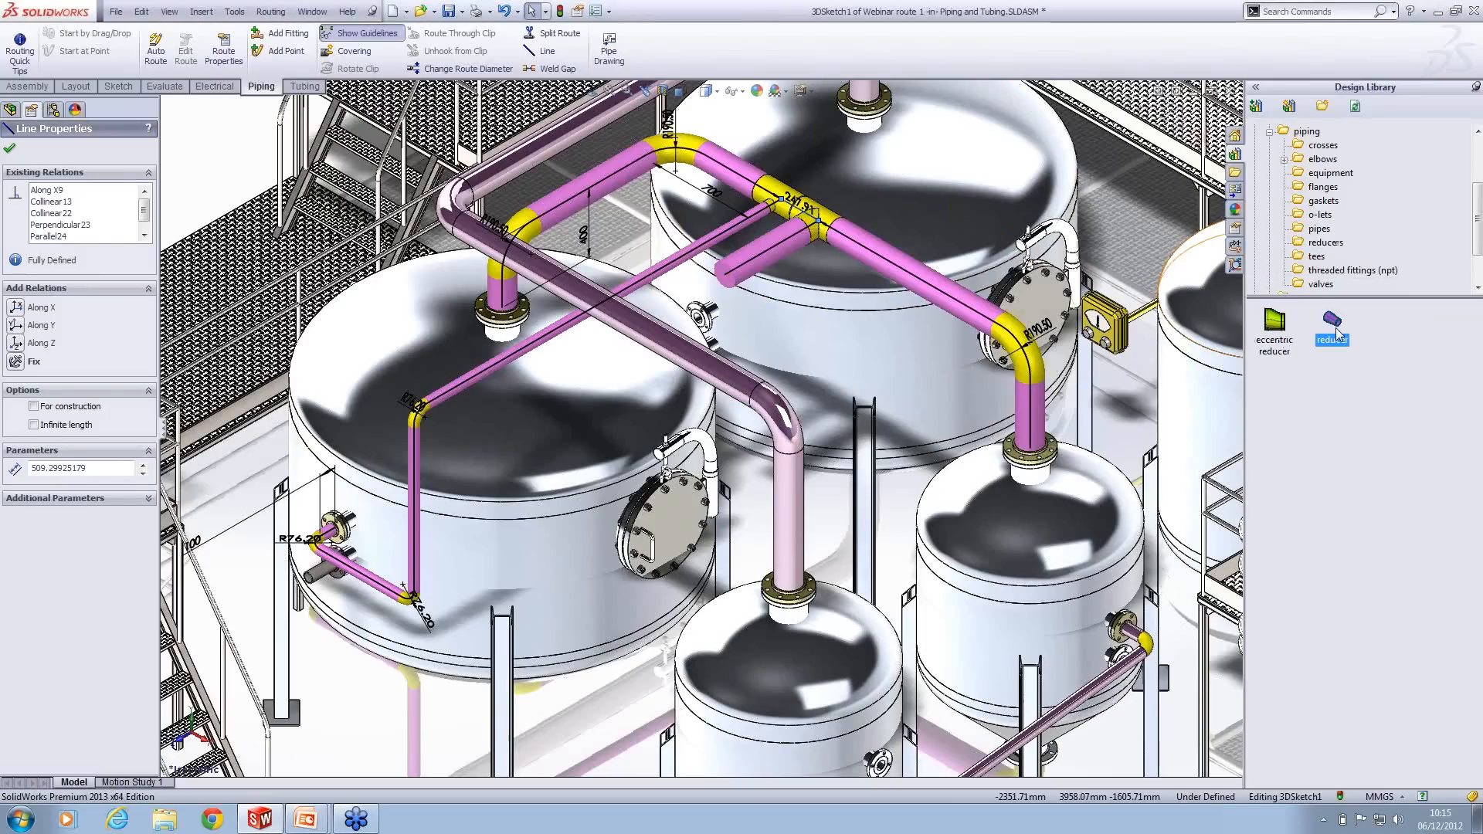
{"action": "left_click_drag", "start_coordinate": [1336, 333], "coordinate": [731, 284]}
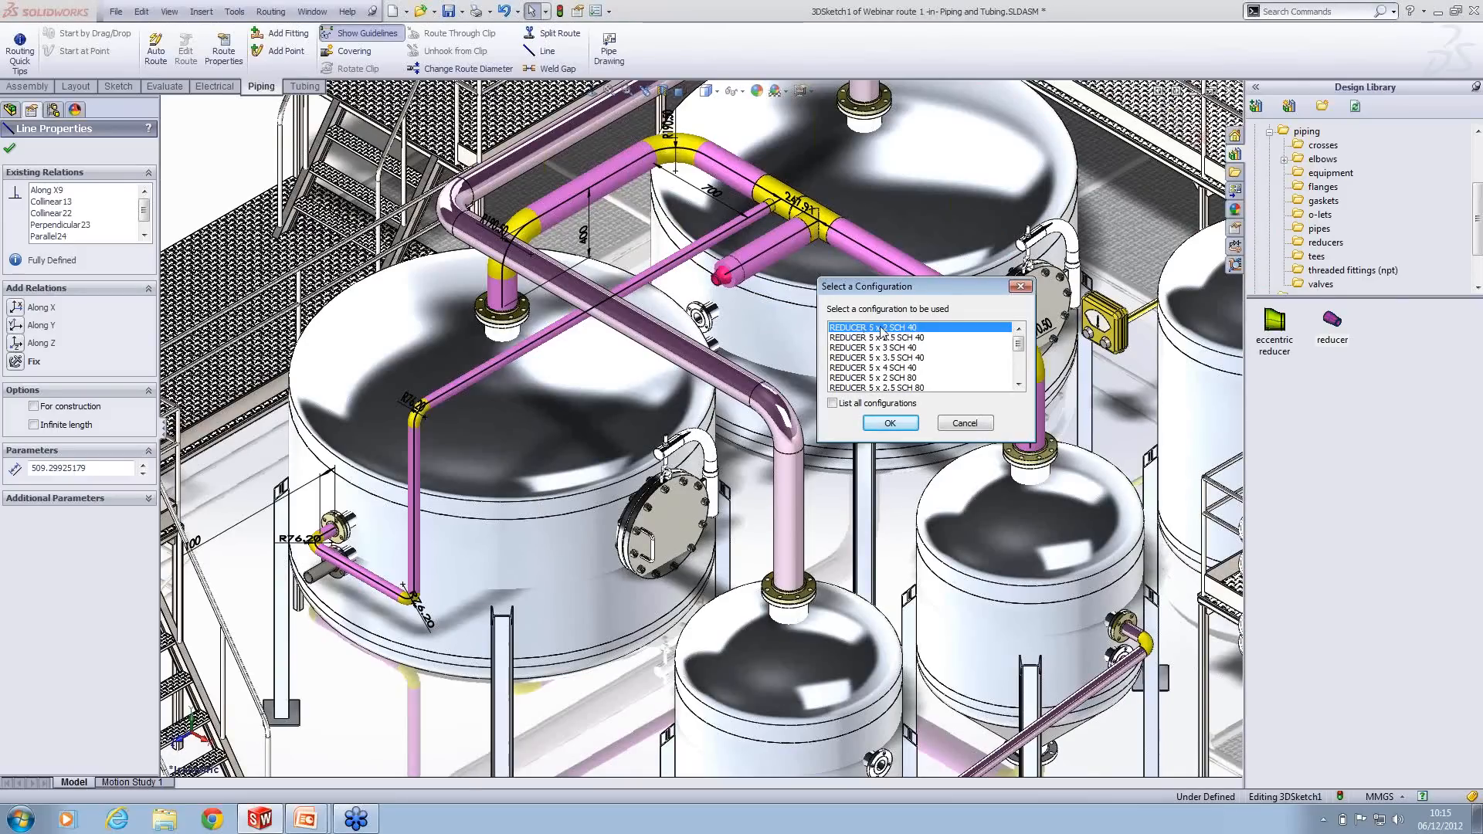
{"action": "left_click", "coordinate": [890, 421]}
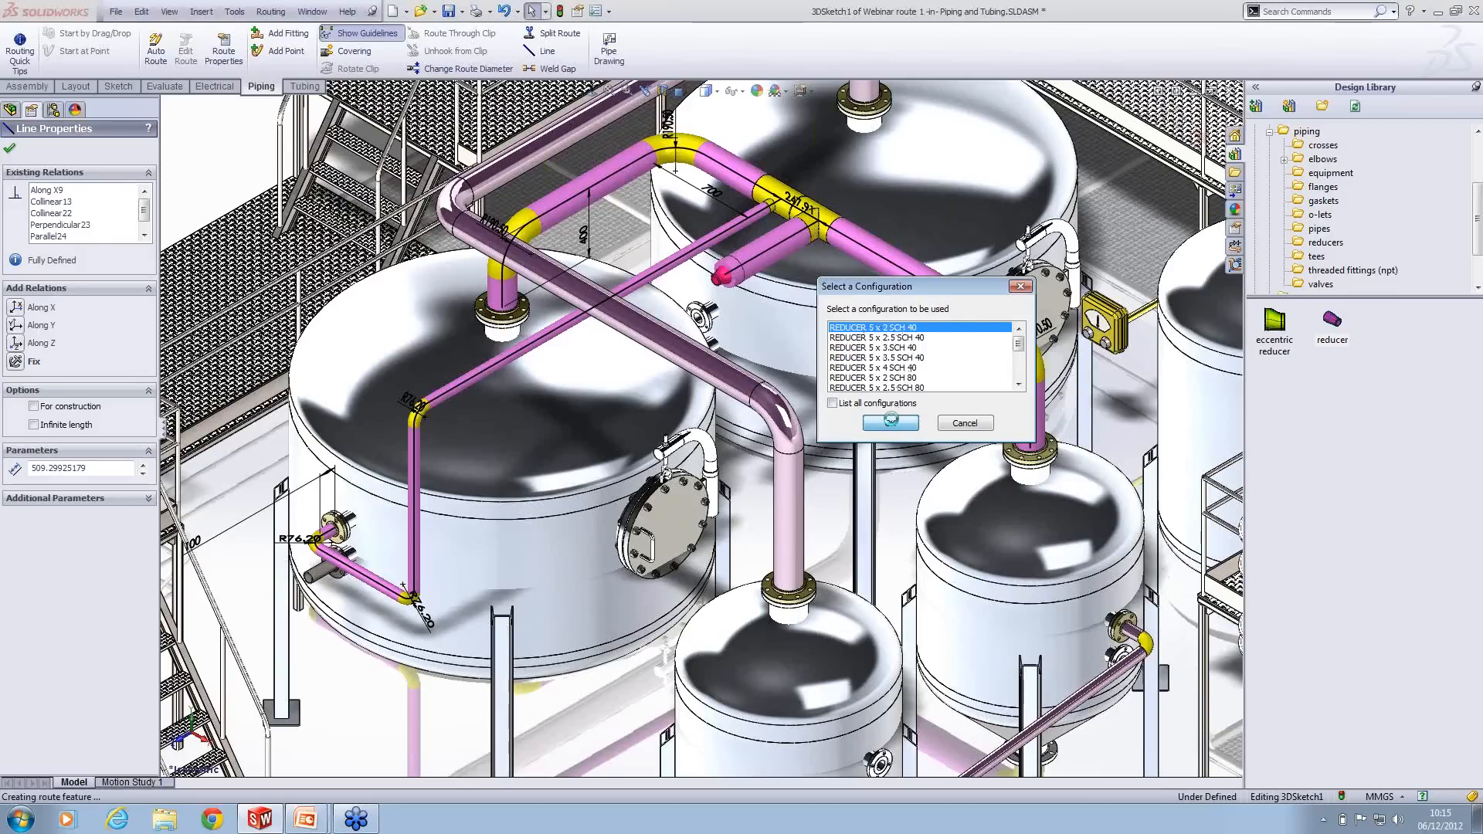
Step: Dimension the line from the straight tee to the reducer and set its length to 500 mm
{"action": "scroll", "coordinate": [828, 261], "scroll_direction": "down", "scroll_amount": 2}
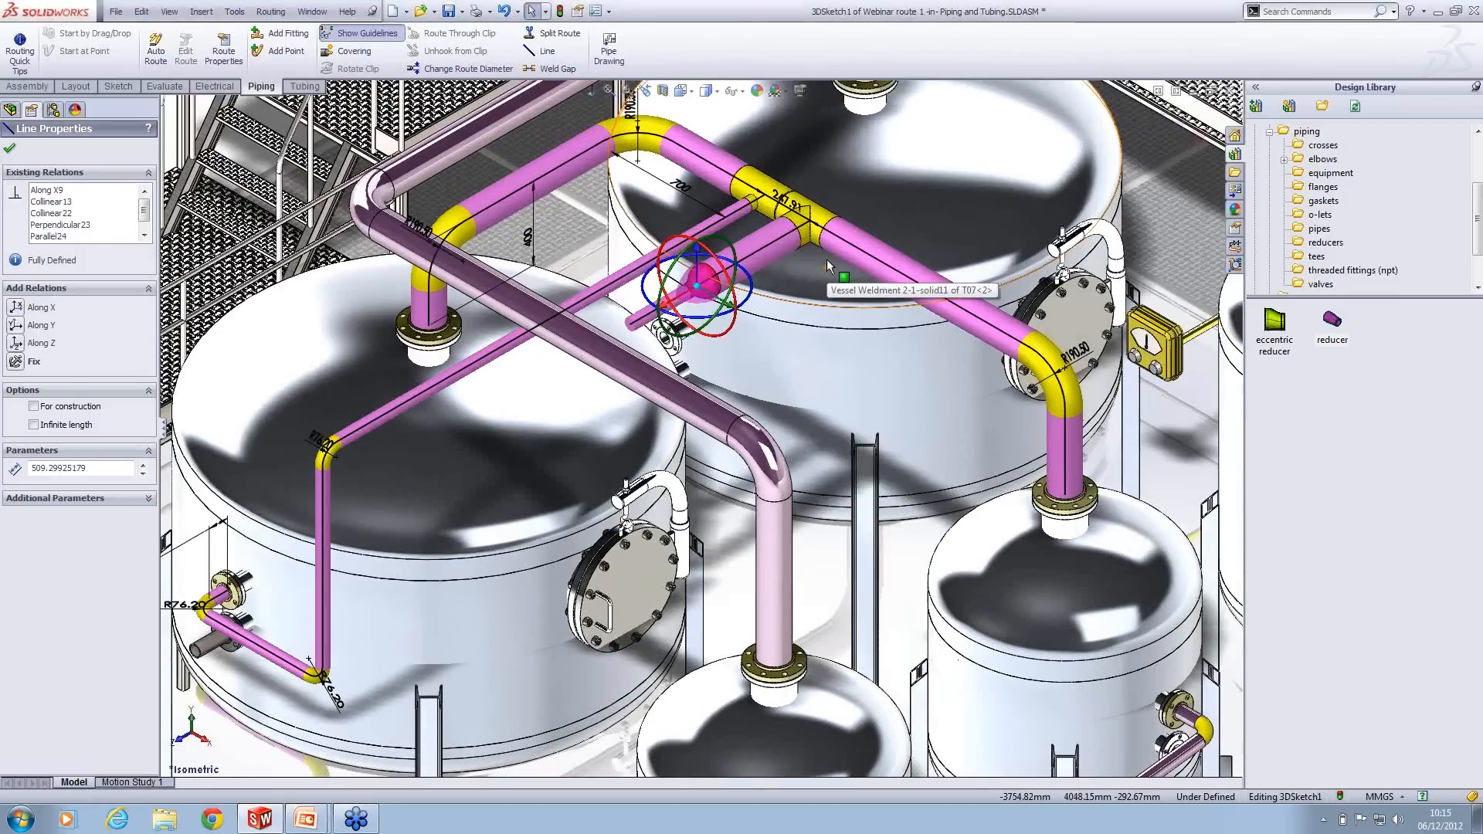
{"action": "left_click", "coordinate": [826, 260]}
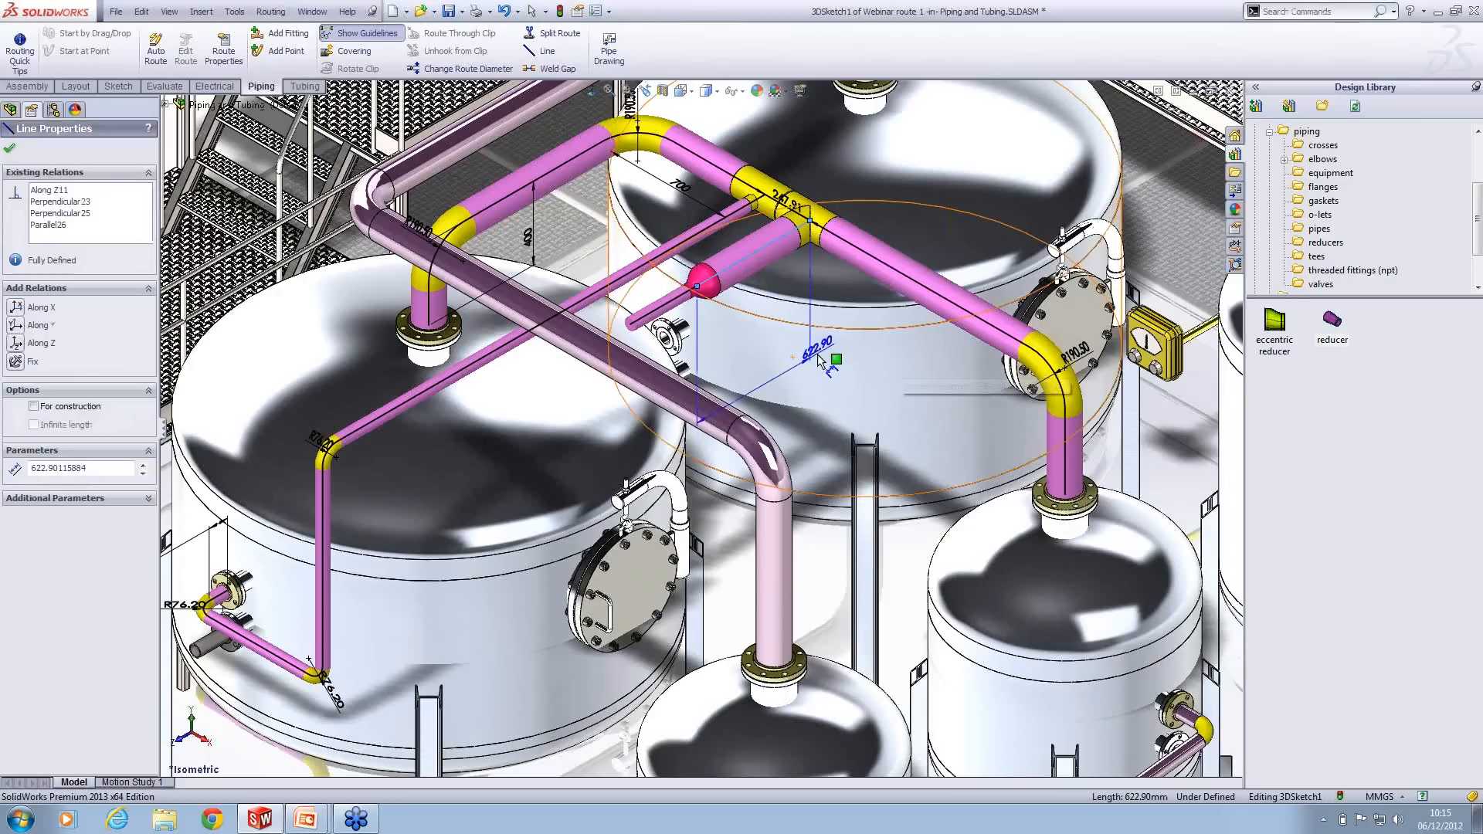
{"action": "left_click", "coordinate": [821, 361]}
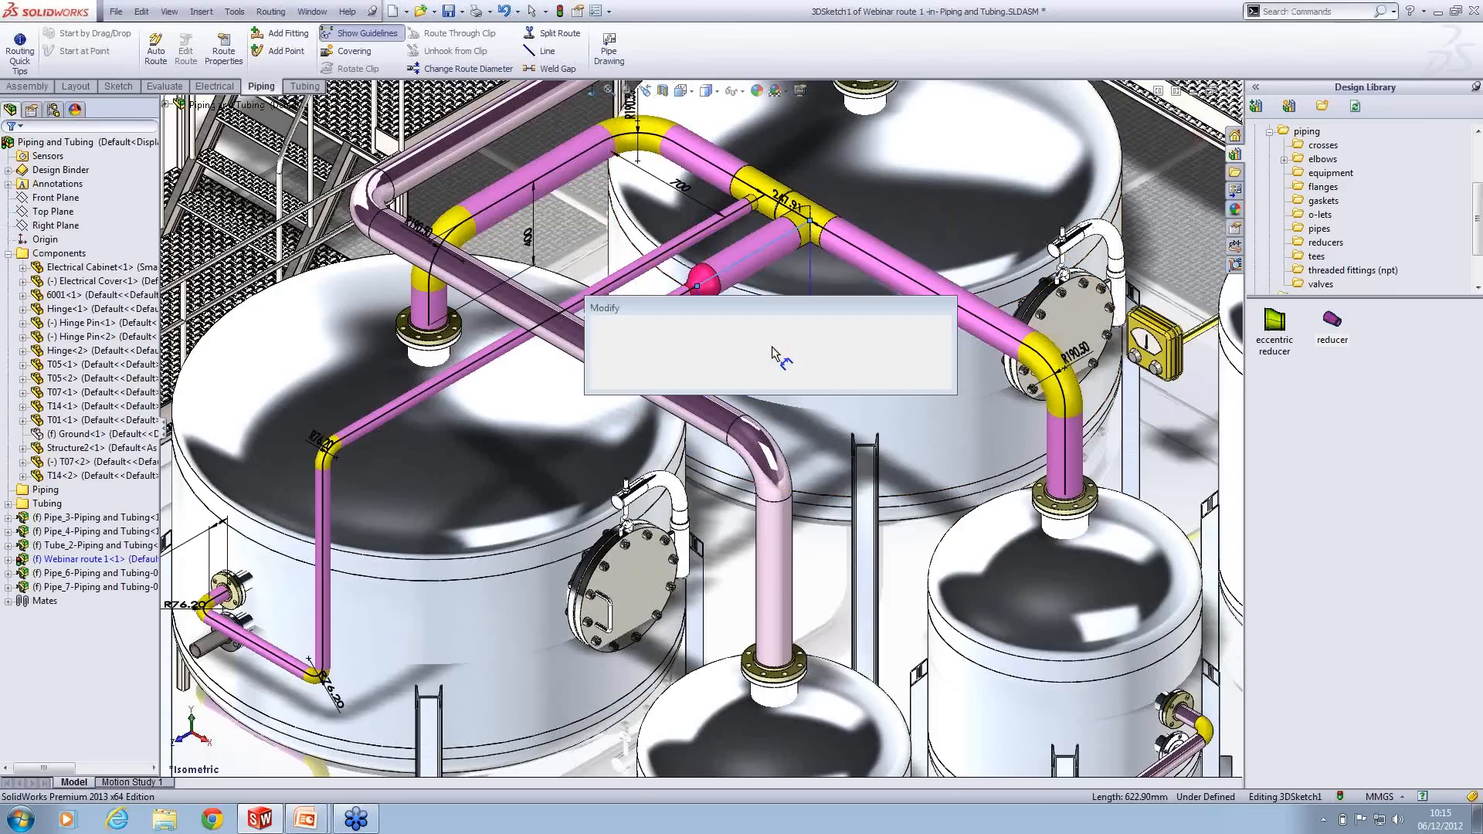
{"action": "type", "text": "50"}
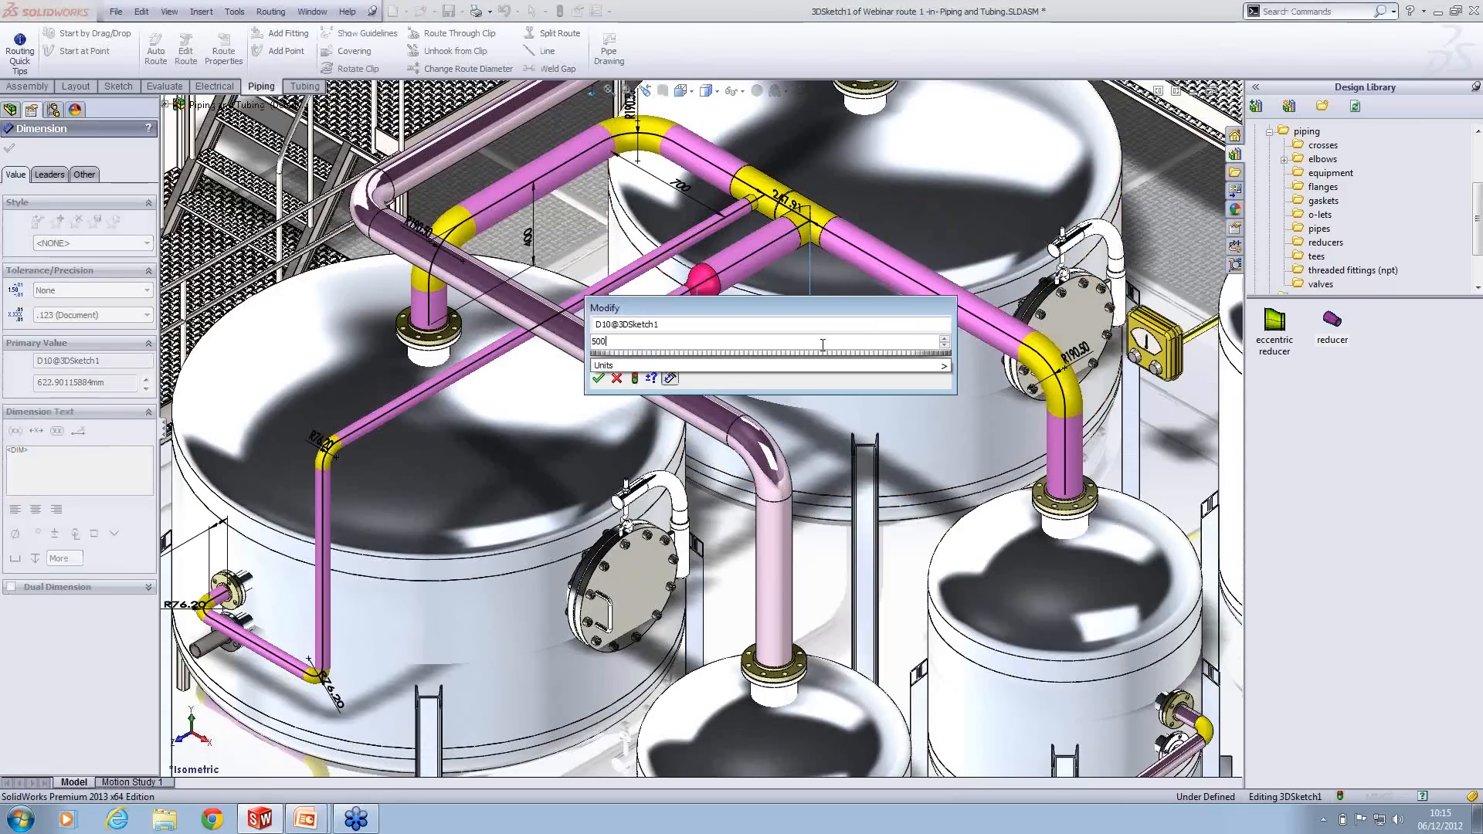
{"action": "type", "text": "0"}
{"action": "key", "text": "Return"}
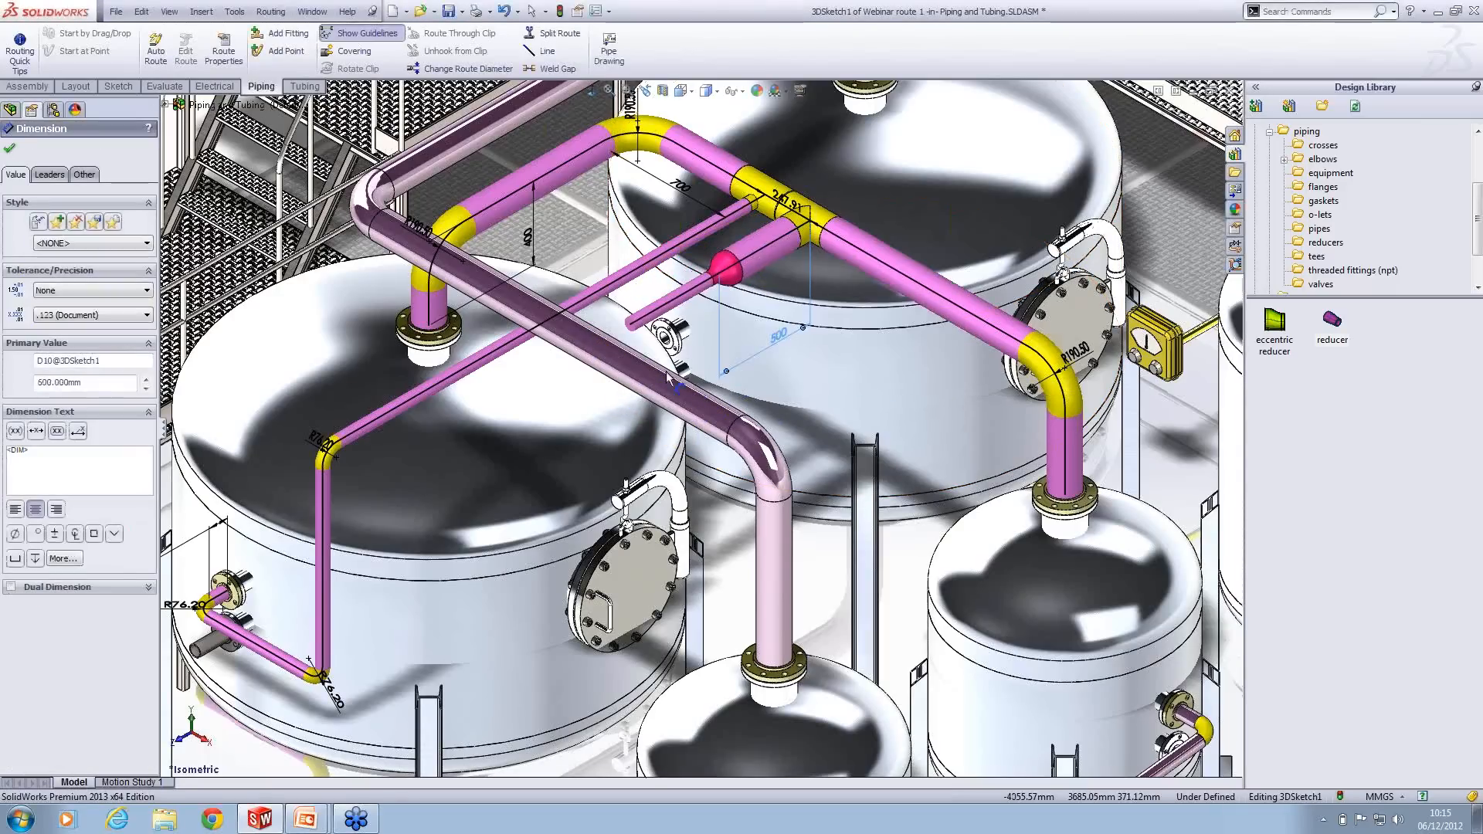
Step: Dimension the free end of the reduced pipe 1000 mm from the overhead pipe's centreline and finish dimensioning
{"action": "left_click", "coordinate": [845, 244]}
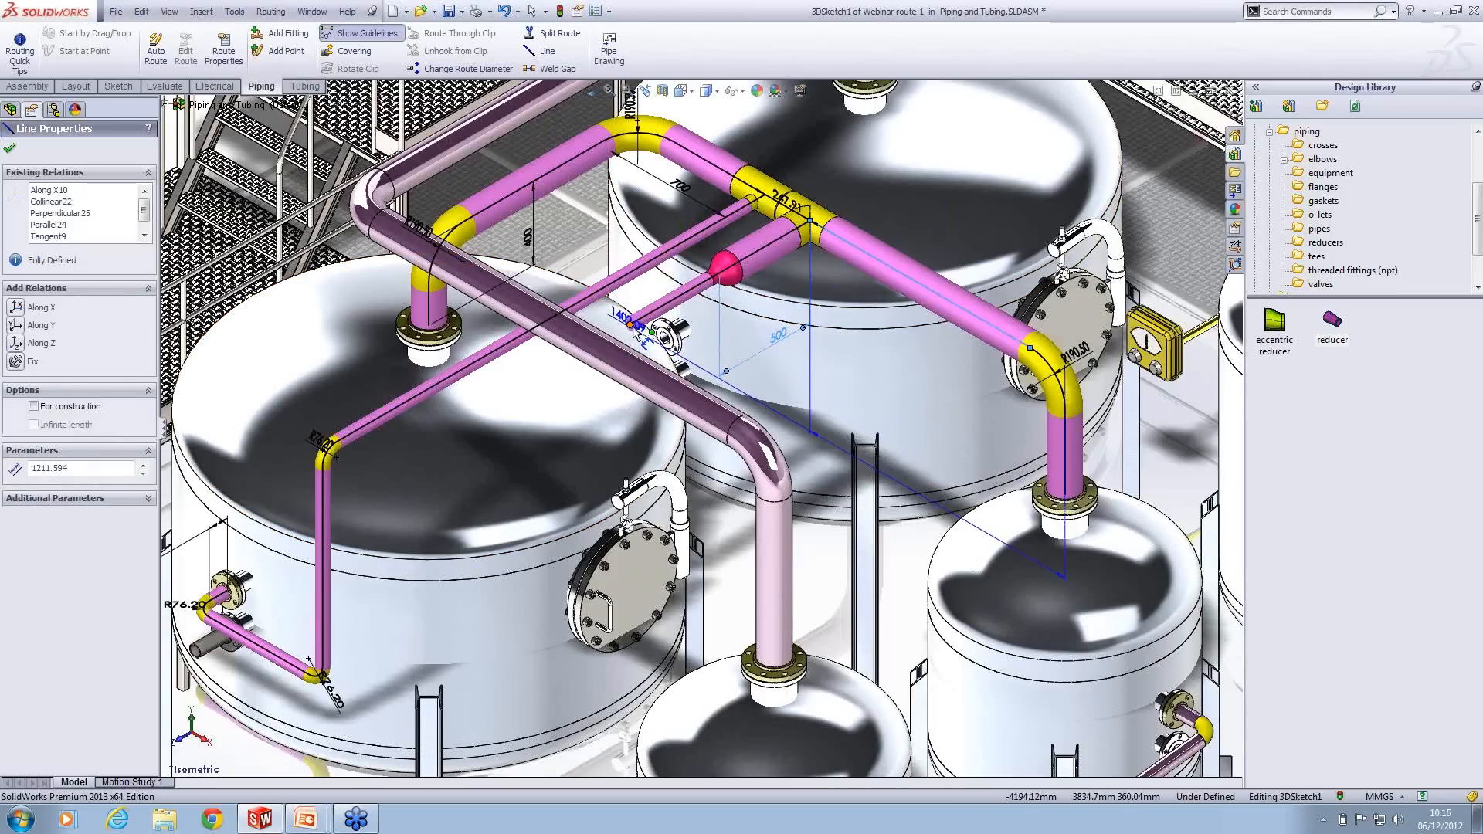
{"action": "left_click", "coordinate": [633, 326]}
{"action": "left_click", "coordinate": [814, 349]}
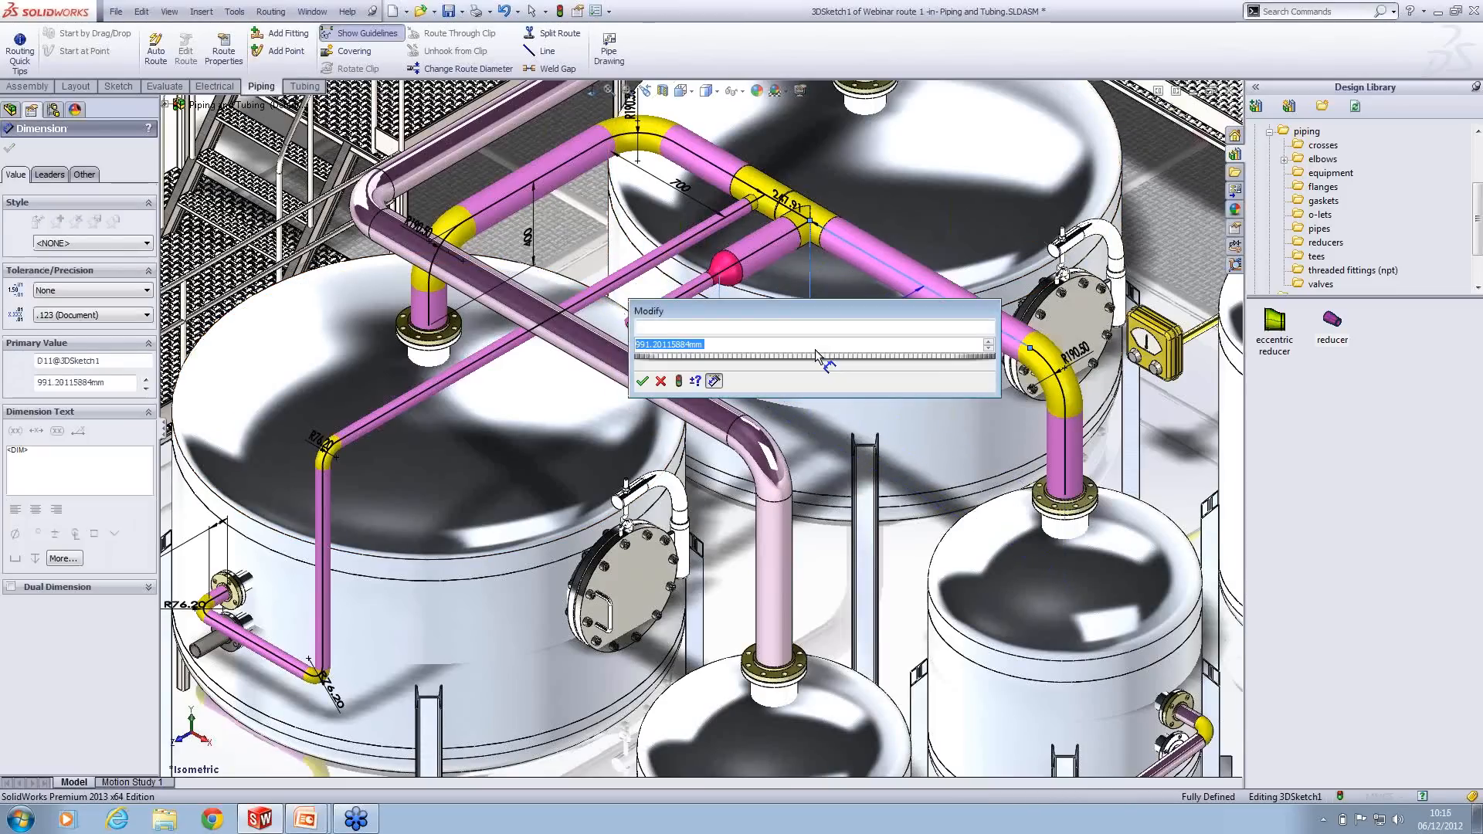
{"action": "type", "text": "1000"}
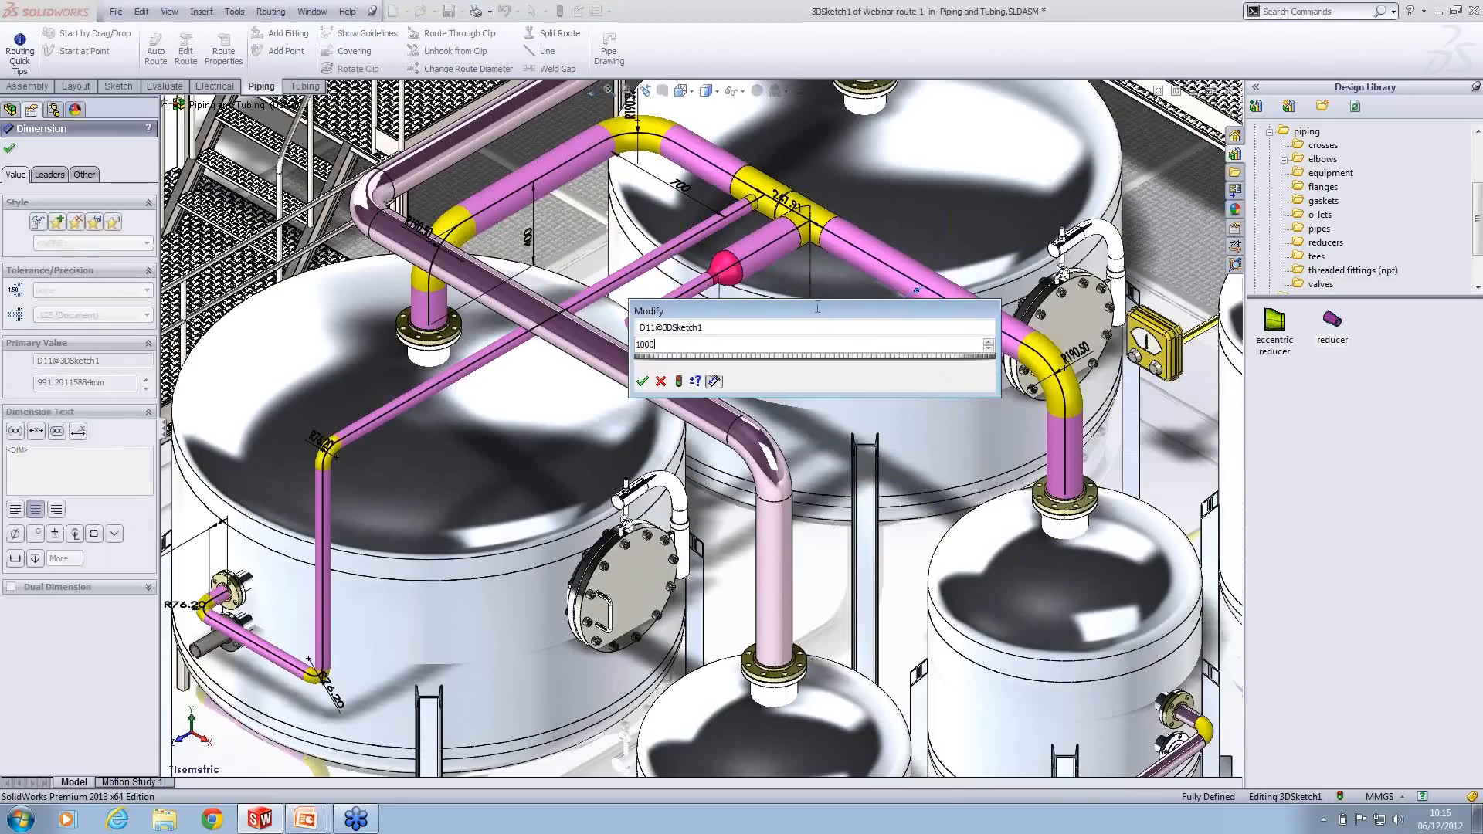
{"action": "key", "text": "Return"}
{"action": "scroll", "coordinate": [794, 410], "scroll_direction": "up", "scroll_amount": 1}
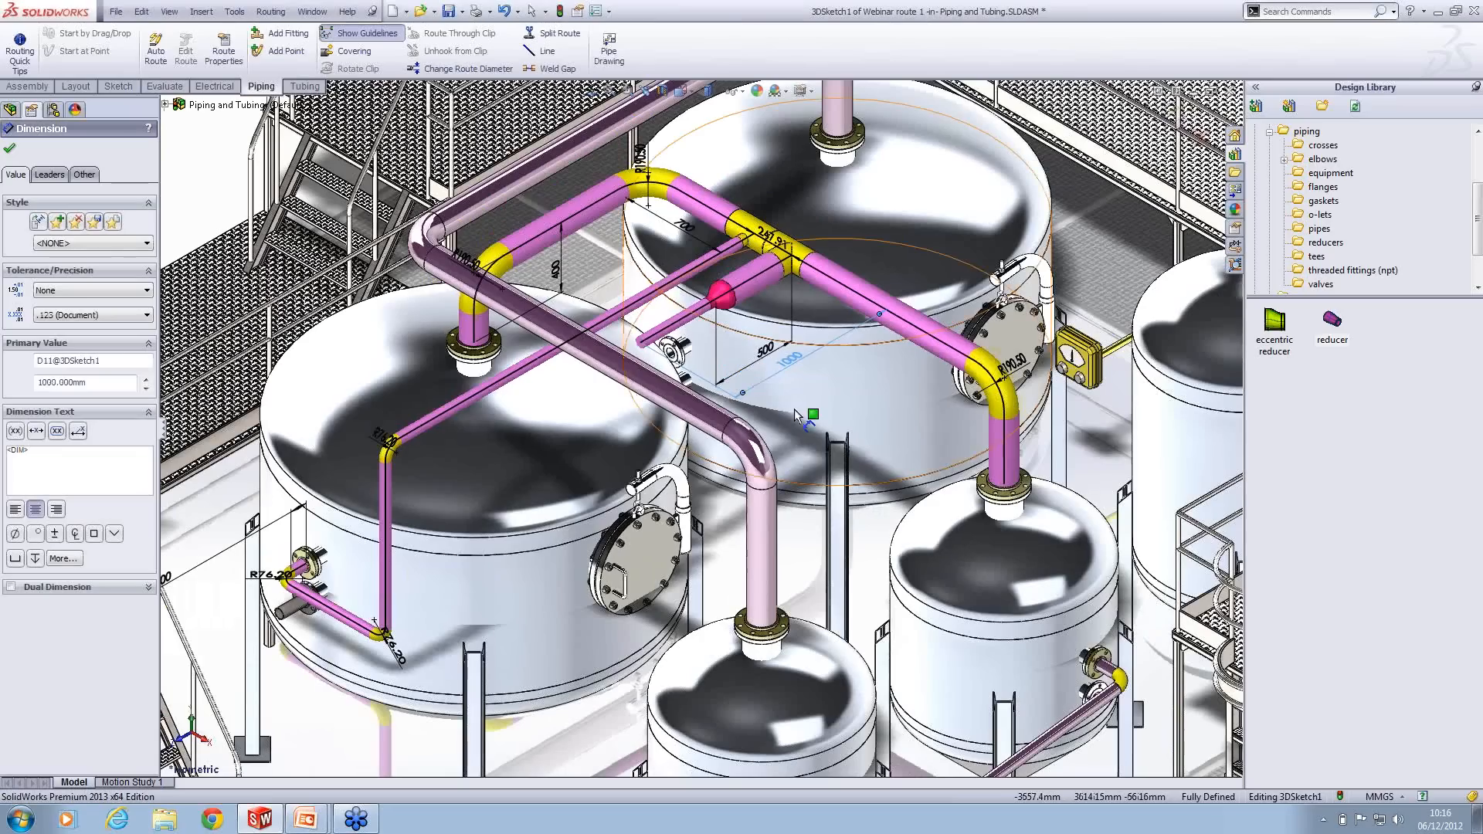
{"action": "scroll", "coordinate": [800, 446], "scroll_direction": "up", "scroll_amount": 5}
{"action": "scroll", "coordinate": [815, 518], "scroll_direction": "down", "scroll_amount": 4}
{"action": "key", "text": "Escape"}
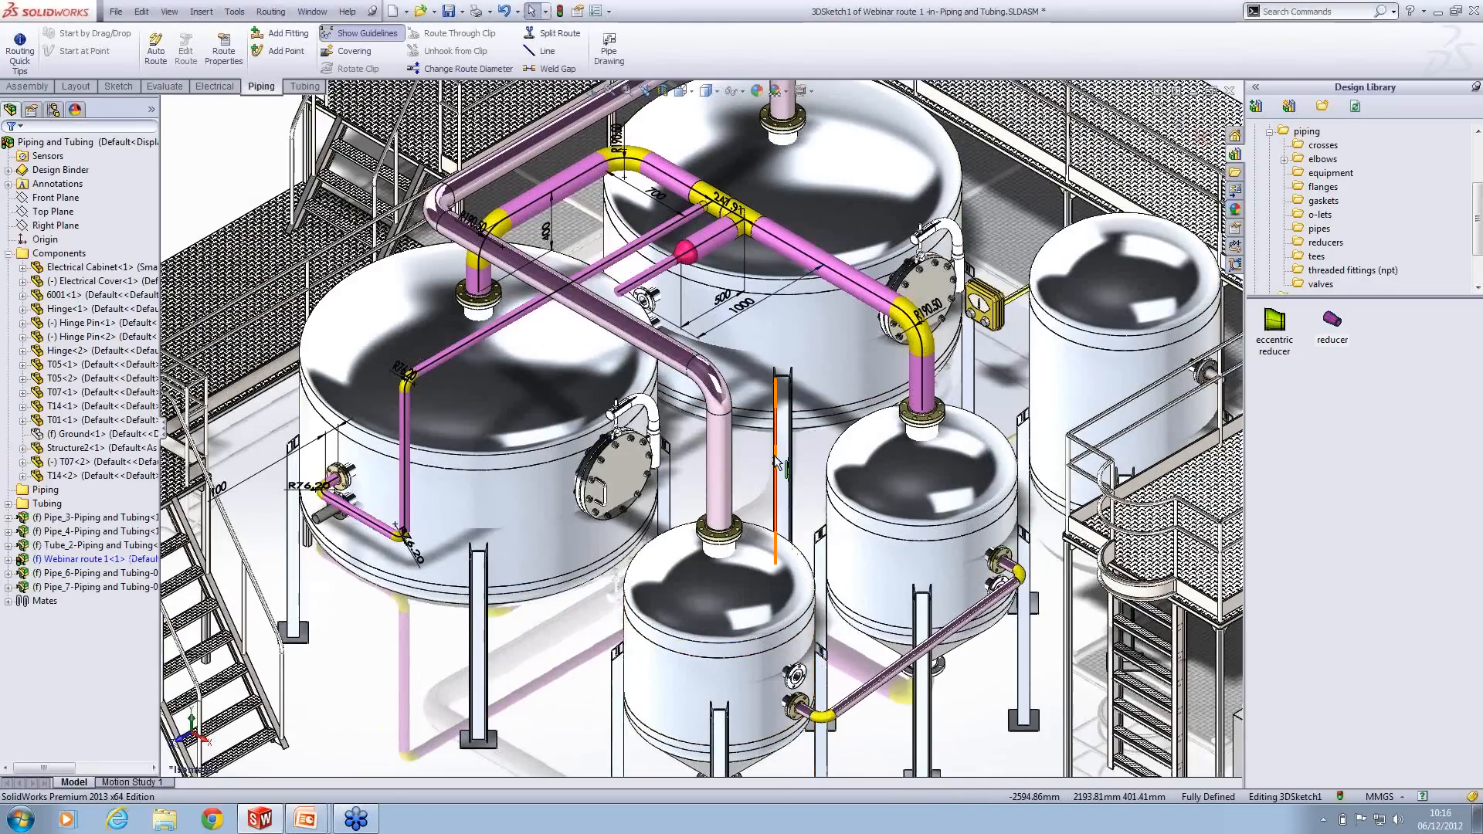
Step: Insert a slip-on weld flange on the upper side nozzle of the front small tank, using the Slip On Flange 150-NPS2 configuration
{"action": "left_click", "coordinate": [1322, 187]}
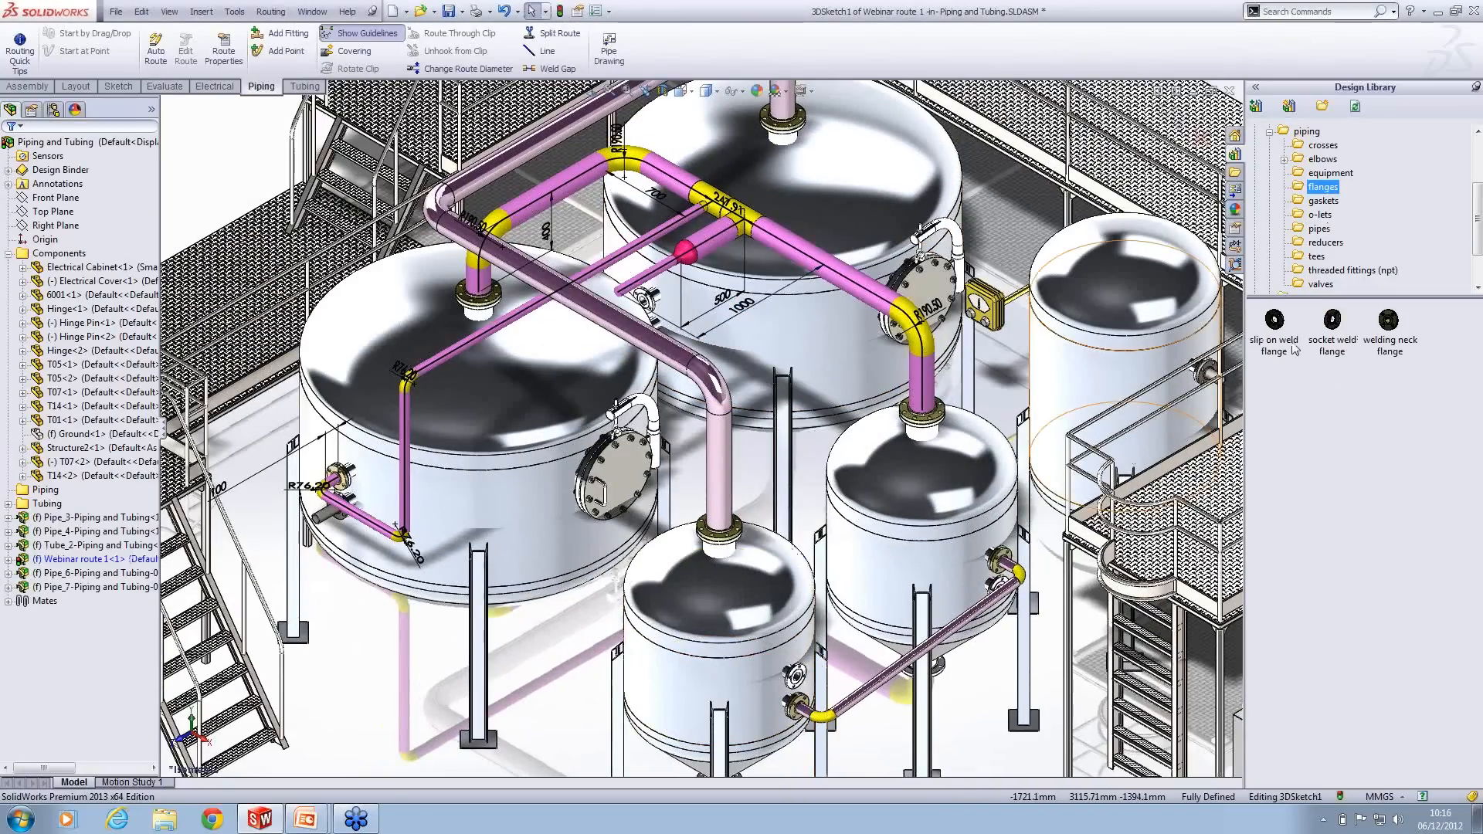
{"action": "left_click", "coordinate": [1272, 338]}
{"action": "left_click_drag", "start_coordinate": [1273, 344], "coordinate": [800, 686]}
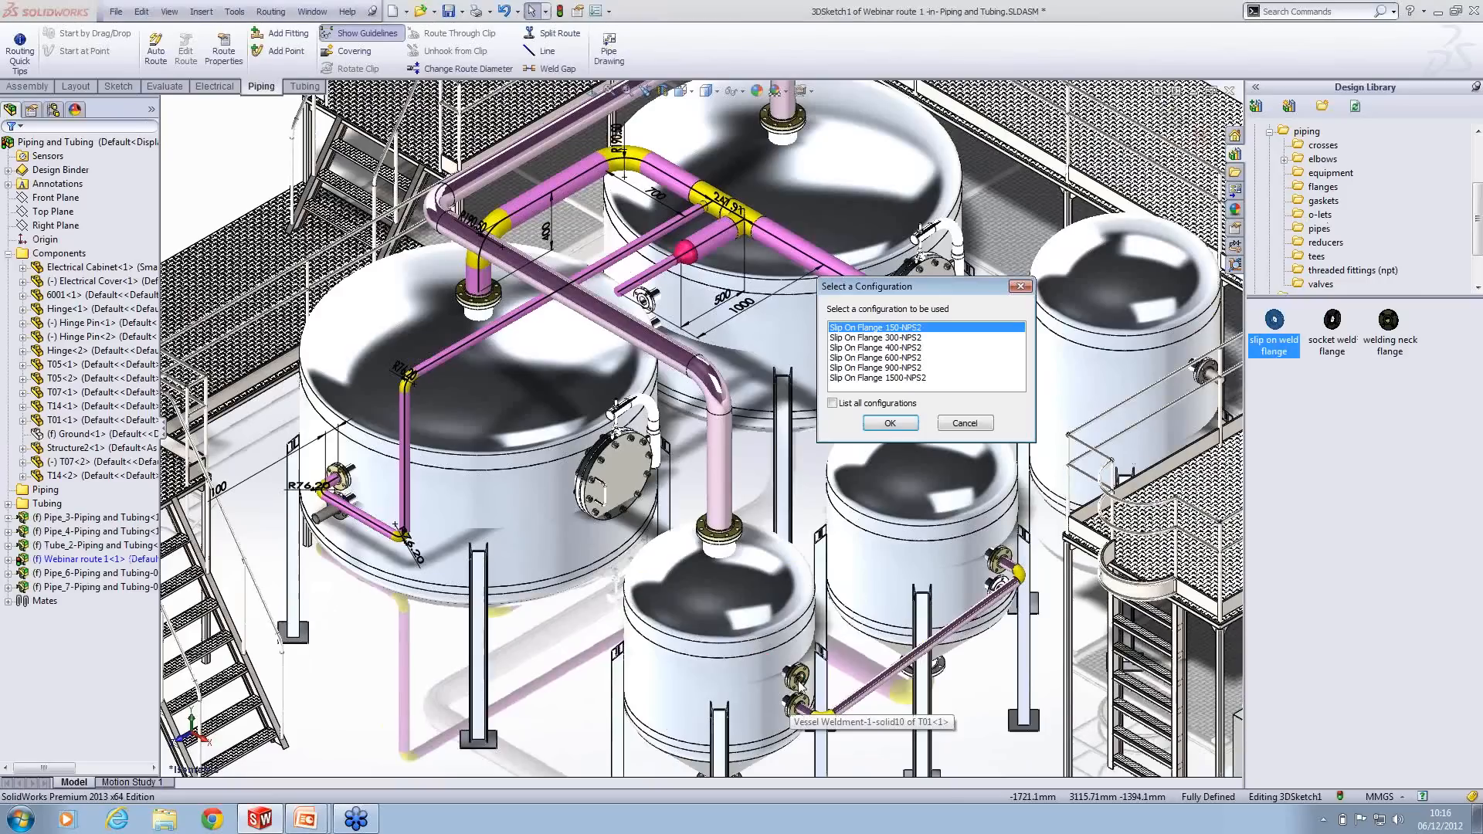
{"action": "left_click", "coordinate": [889, 423]}
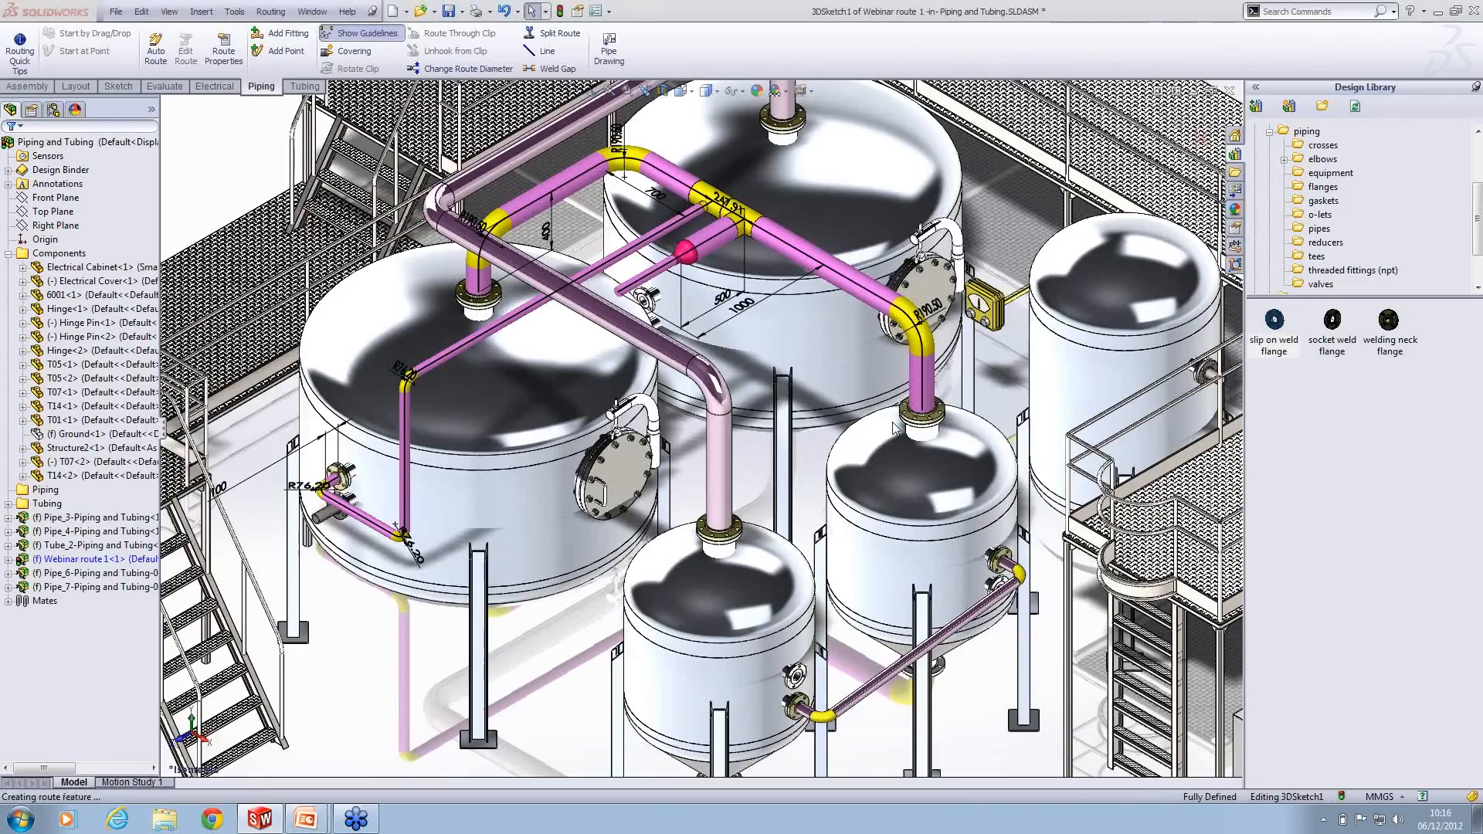
Step: Auto-route an orthogonal pipe from the new flange's stub to the free end of the reduced pipe, using the alternate path Y,Z,X
{"action": "right_click", "coordinate": [817, 477]}
{"action": "left_click", "coordinate": [841, 483]}
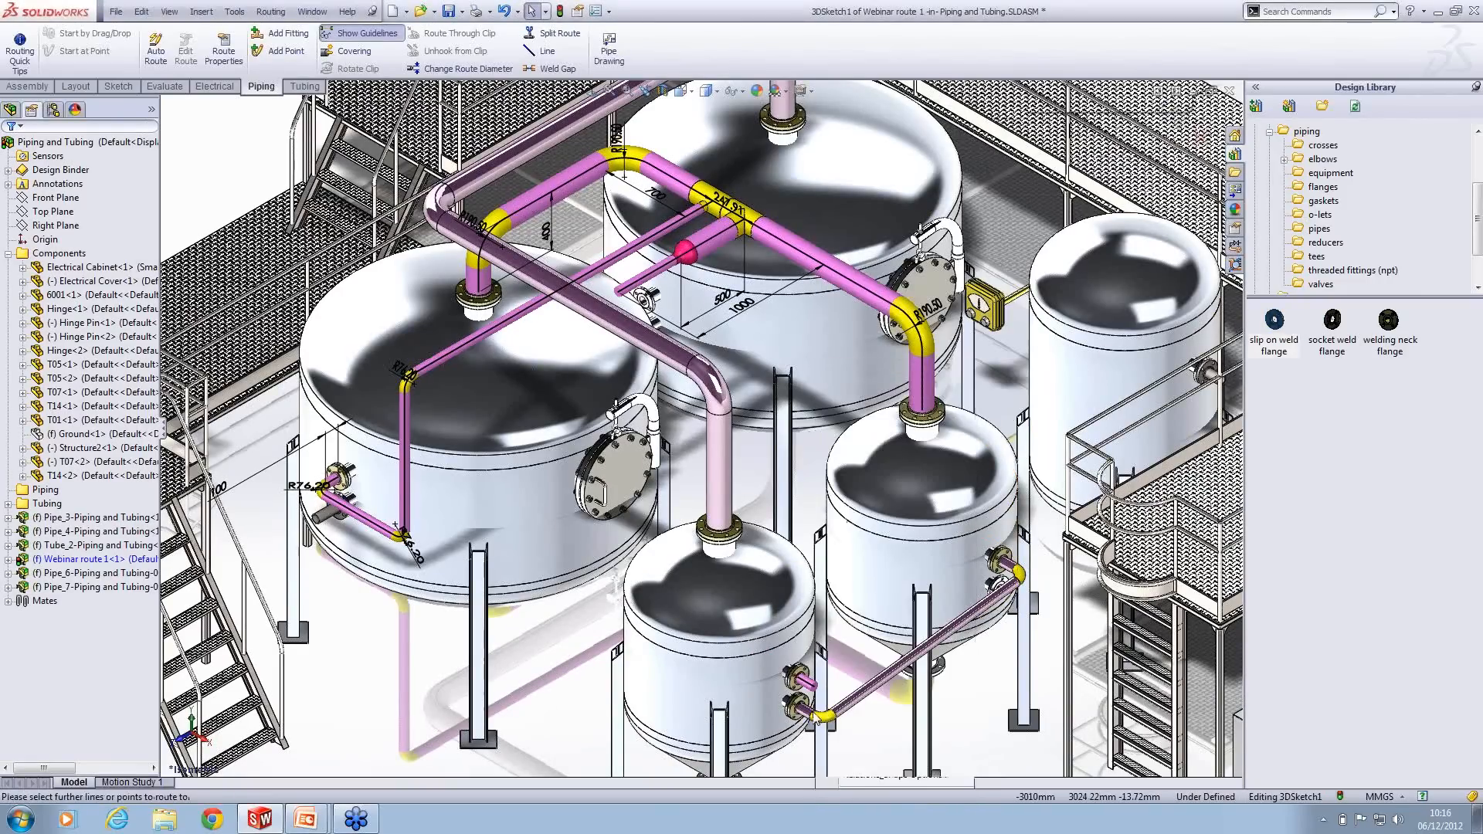
{"action": "left_click", "coordinate": [815, 686]}
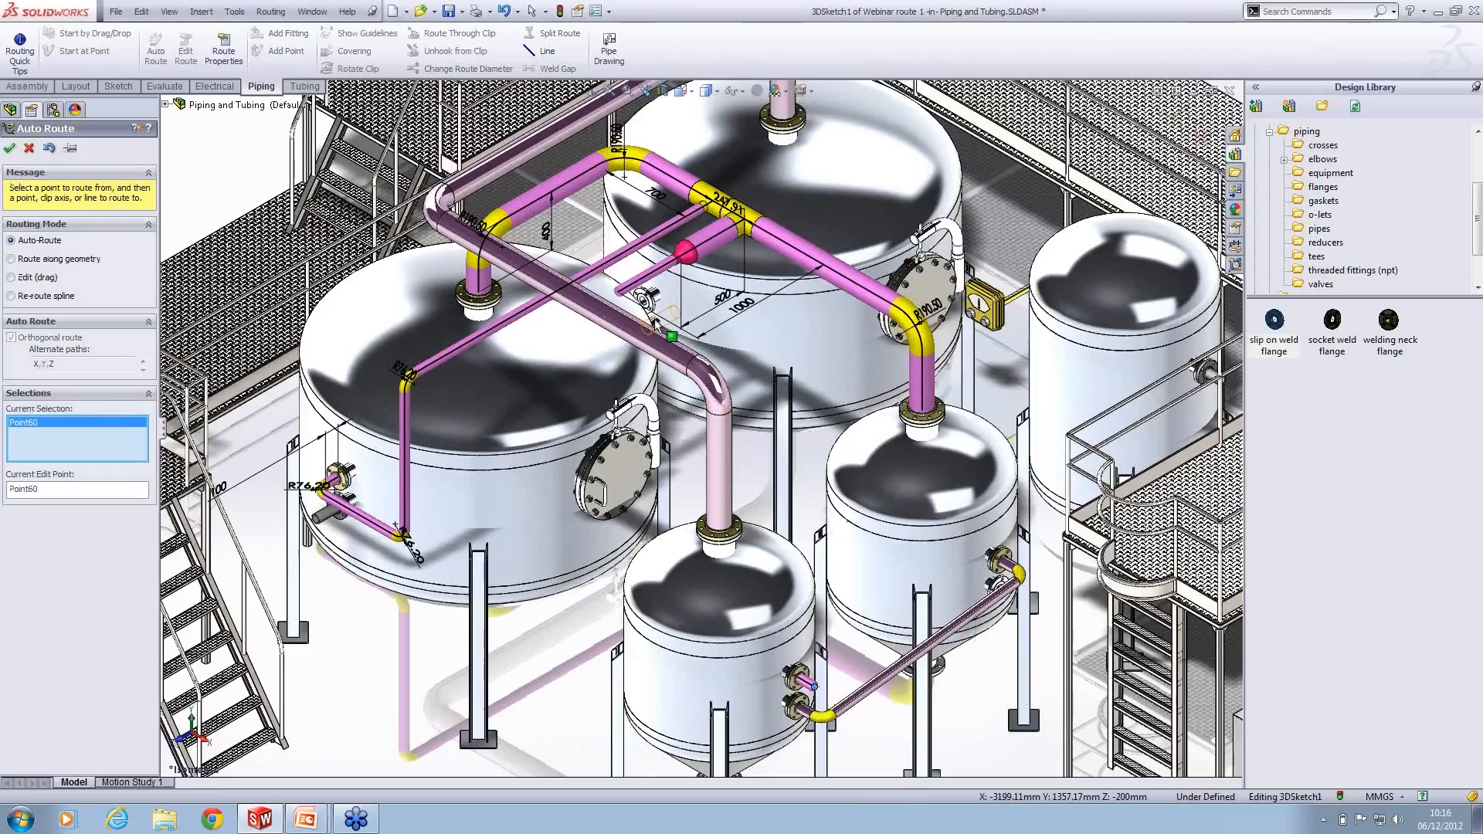
{"action": "left_click", "coordinate": [617, 292]}
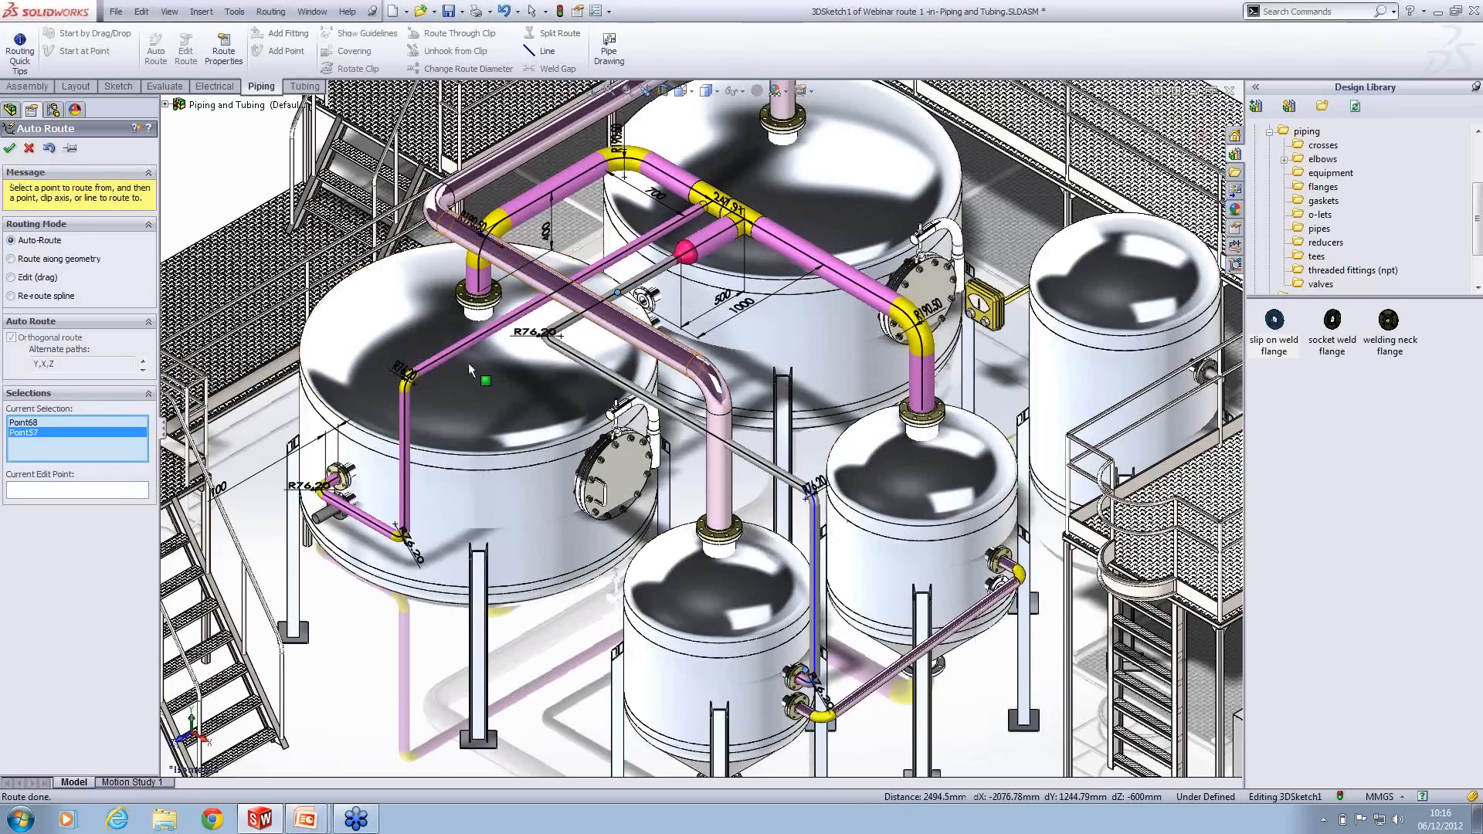
{"action": "left_click", "coordinate": [143, 360]}
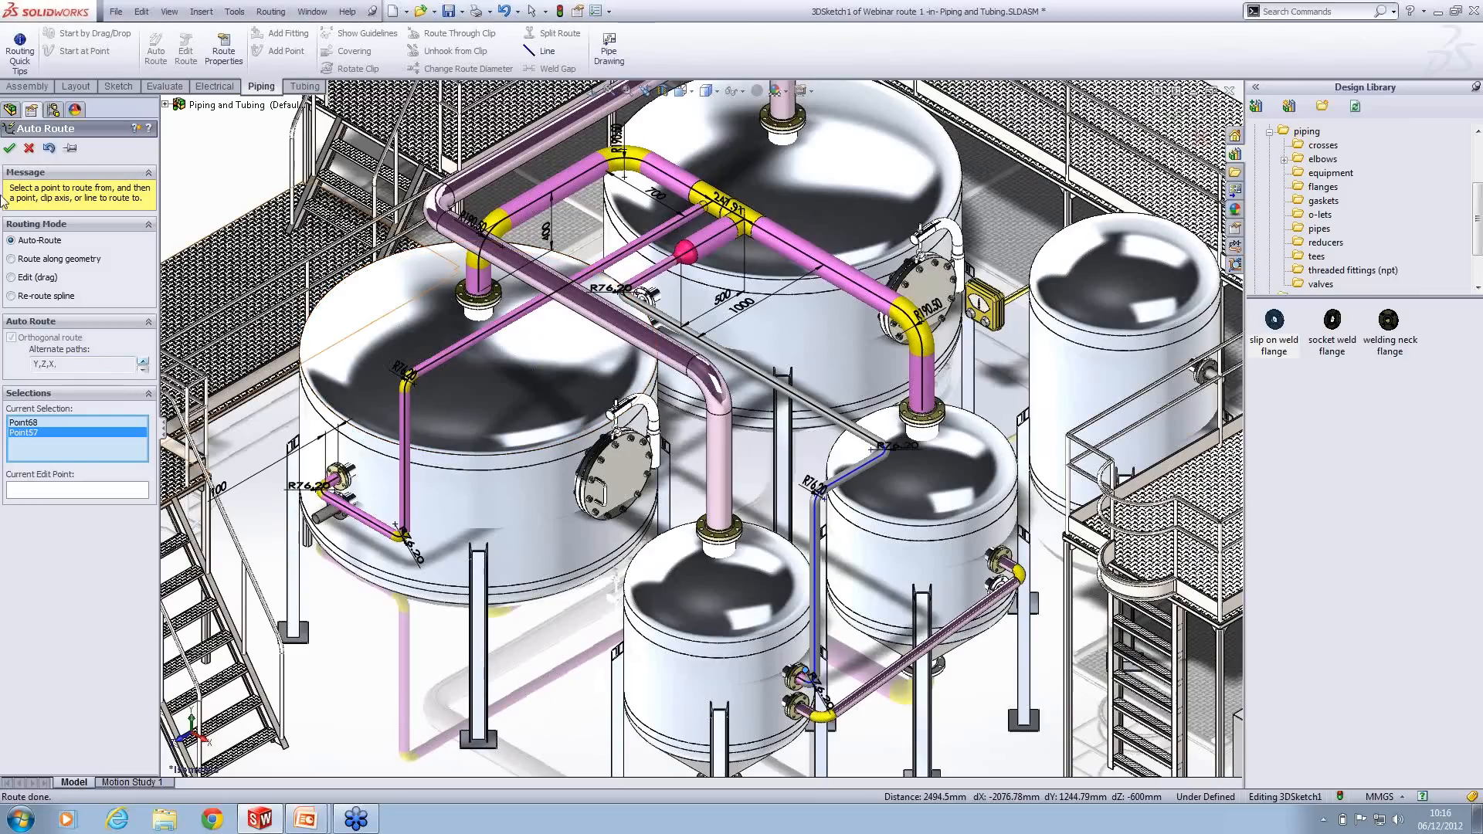
{"action": "left_click", "coordinate": [11, 152]}
Step: Dimension the new route's riser 200 mm out along the pipe leaving the front tank's flange, and finish editing the route
{"action": "scroll", "coordinate": [817, 661], "scroll_direction": "down", "scroll_amount": 2}
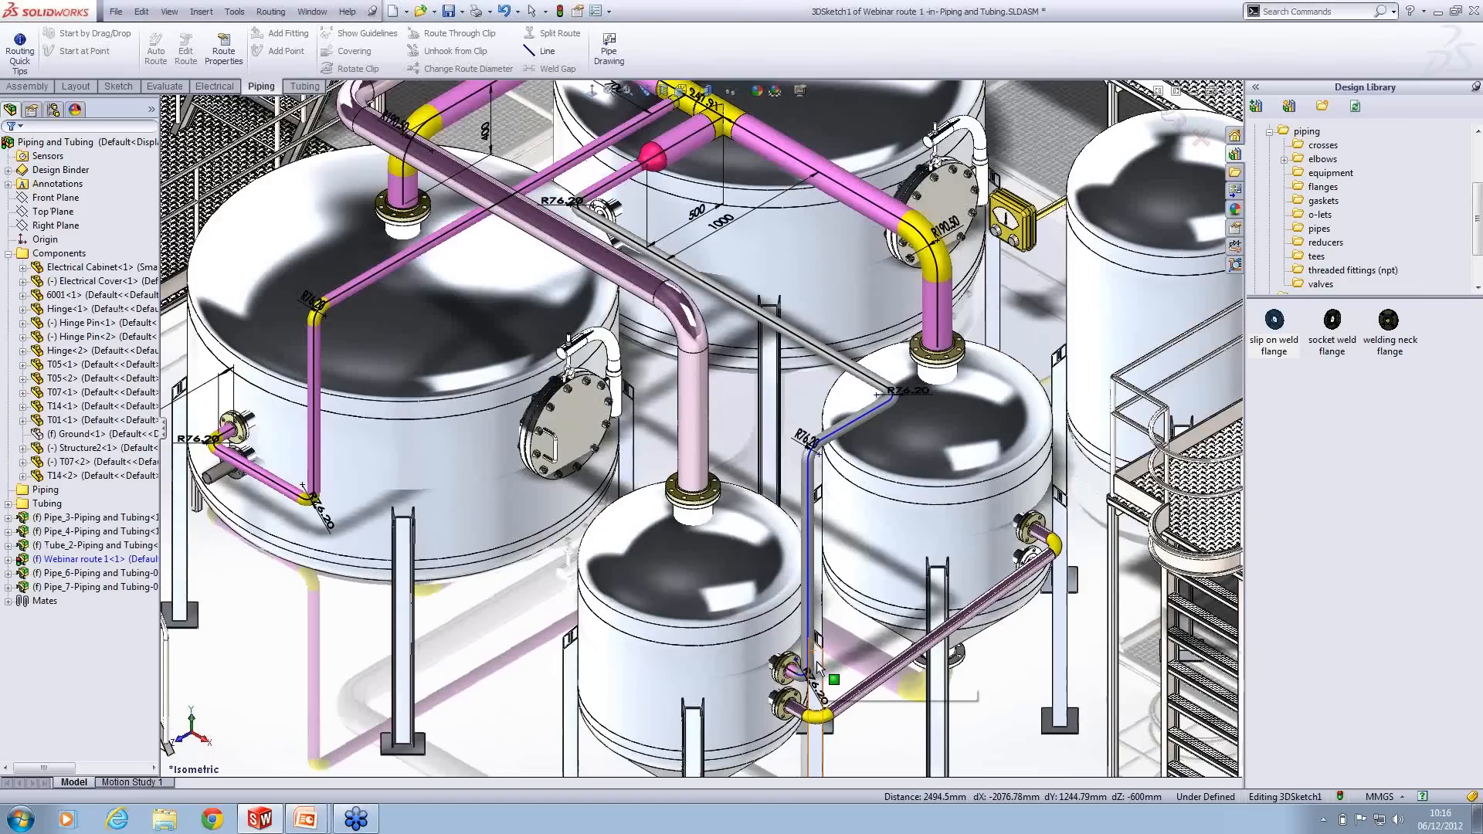
{"action": "scroll", "coordinate": [817, 661], "scroll_direction": "down", "scroll_amount": 2}
{"action": "key", "text": "s"}
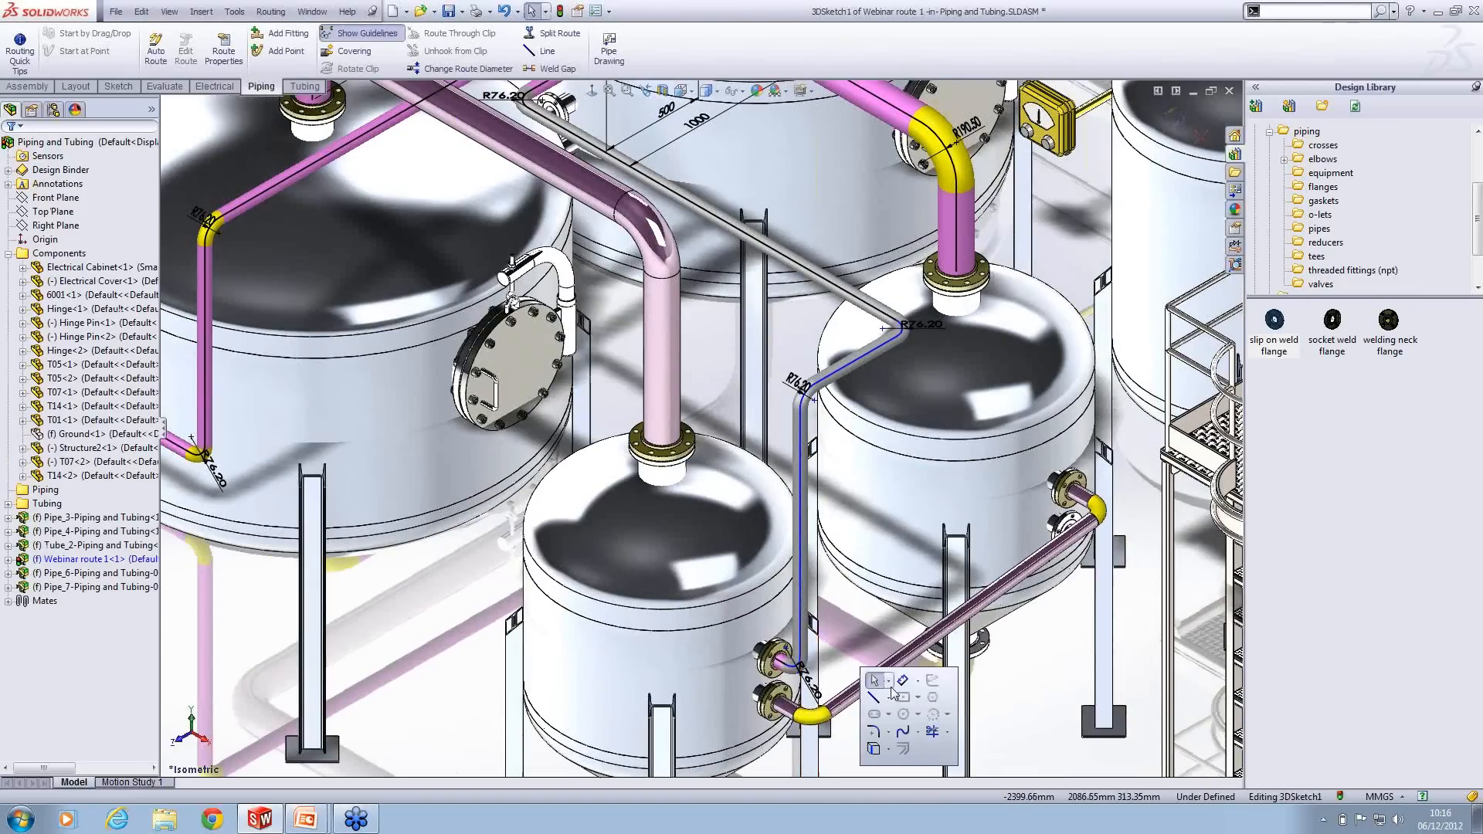
{"action": "left_click", "coordinate": [903, 683]}
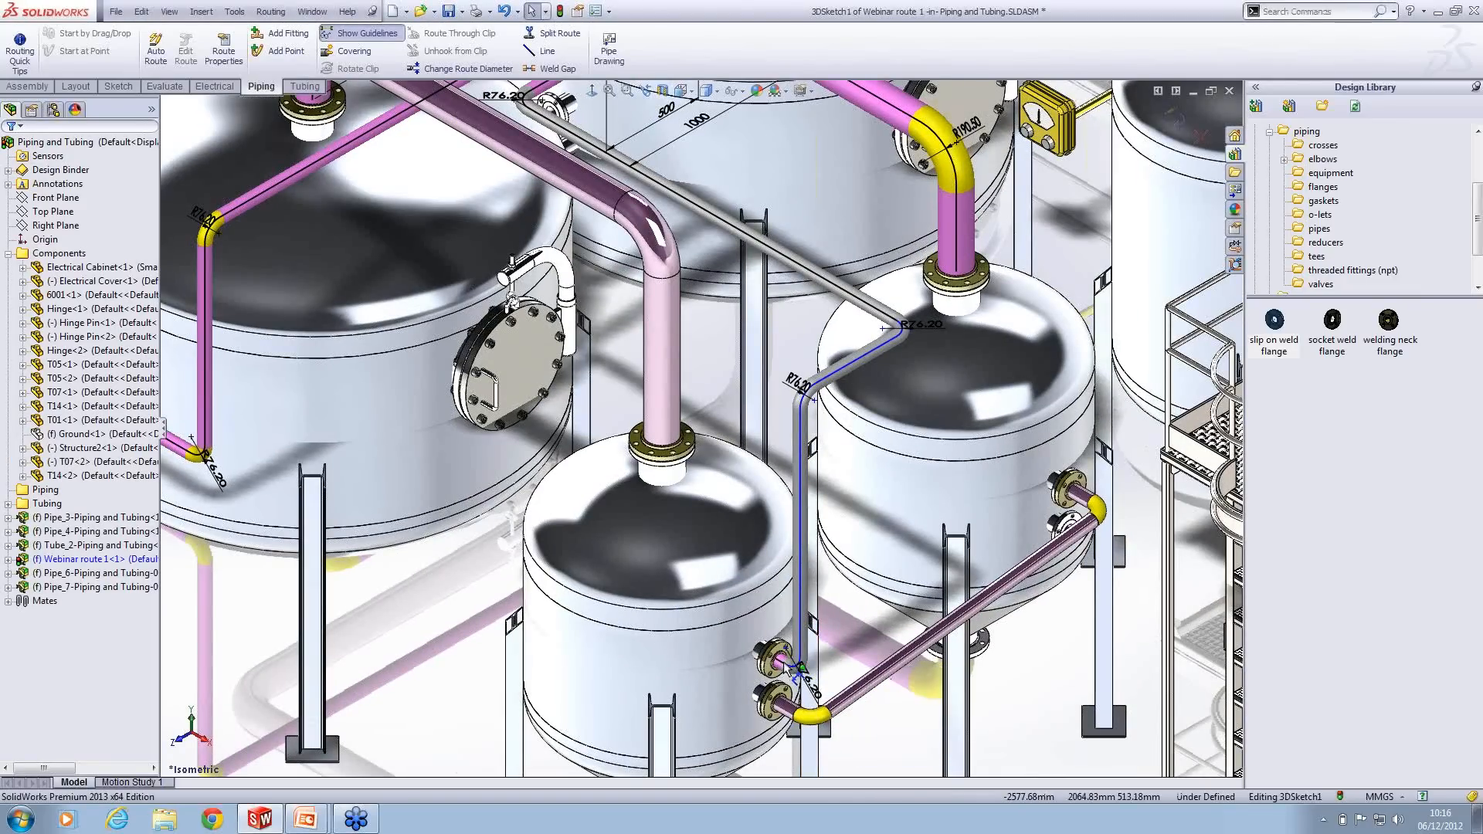
{"action": "left_click", "coordinate": [793, 667]}
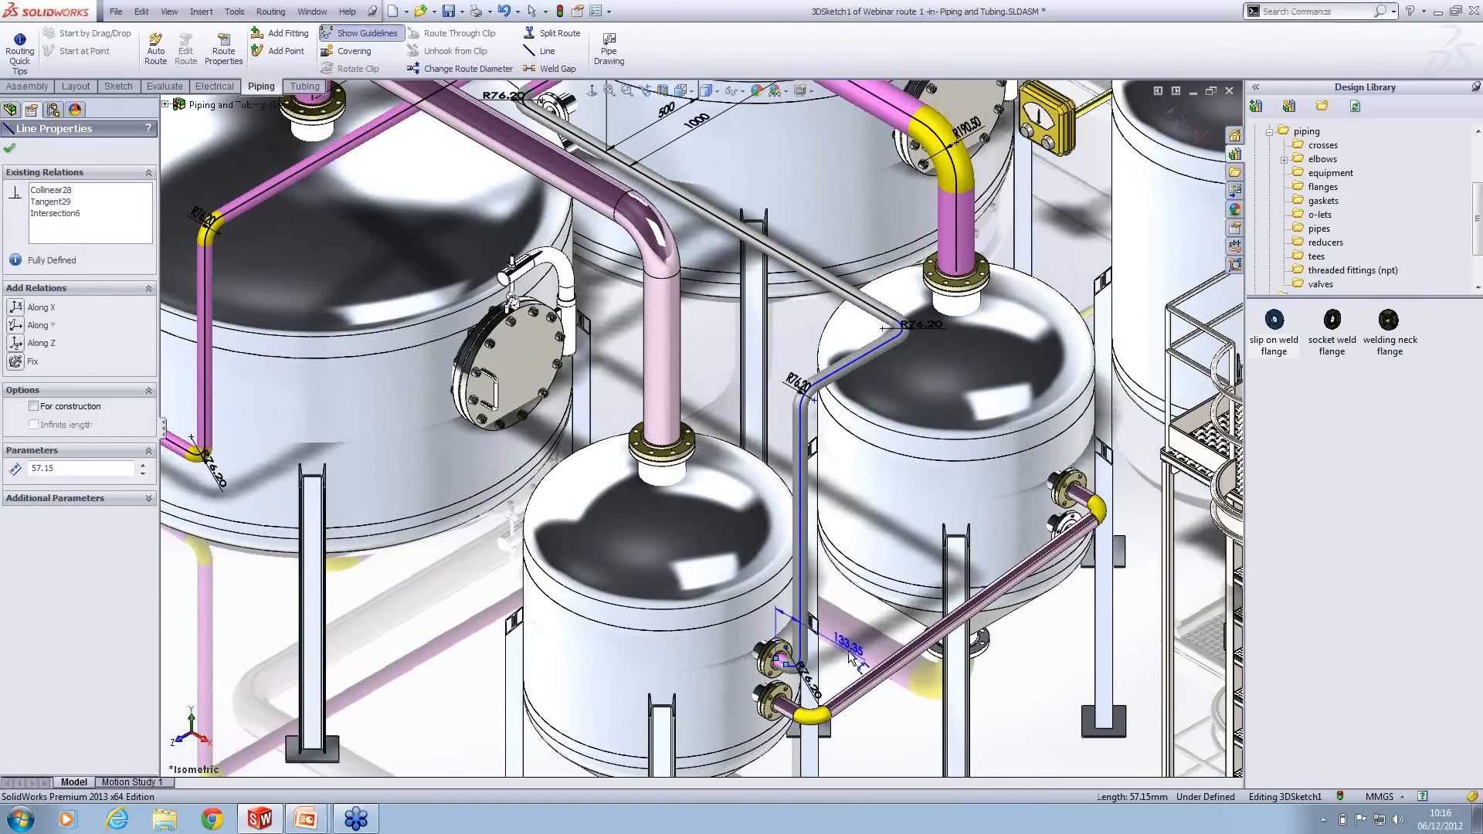
{"action": "left_click", "coordinate": [850, 658]}
{"action": "type", "text": "2"}
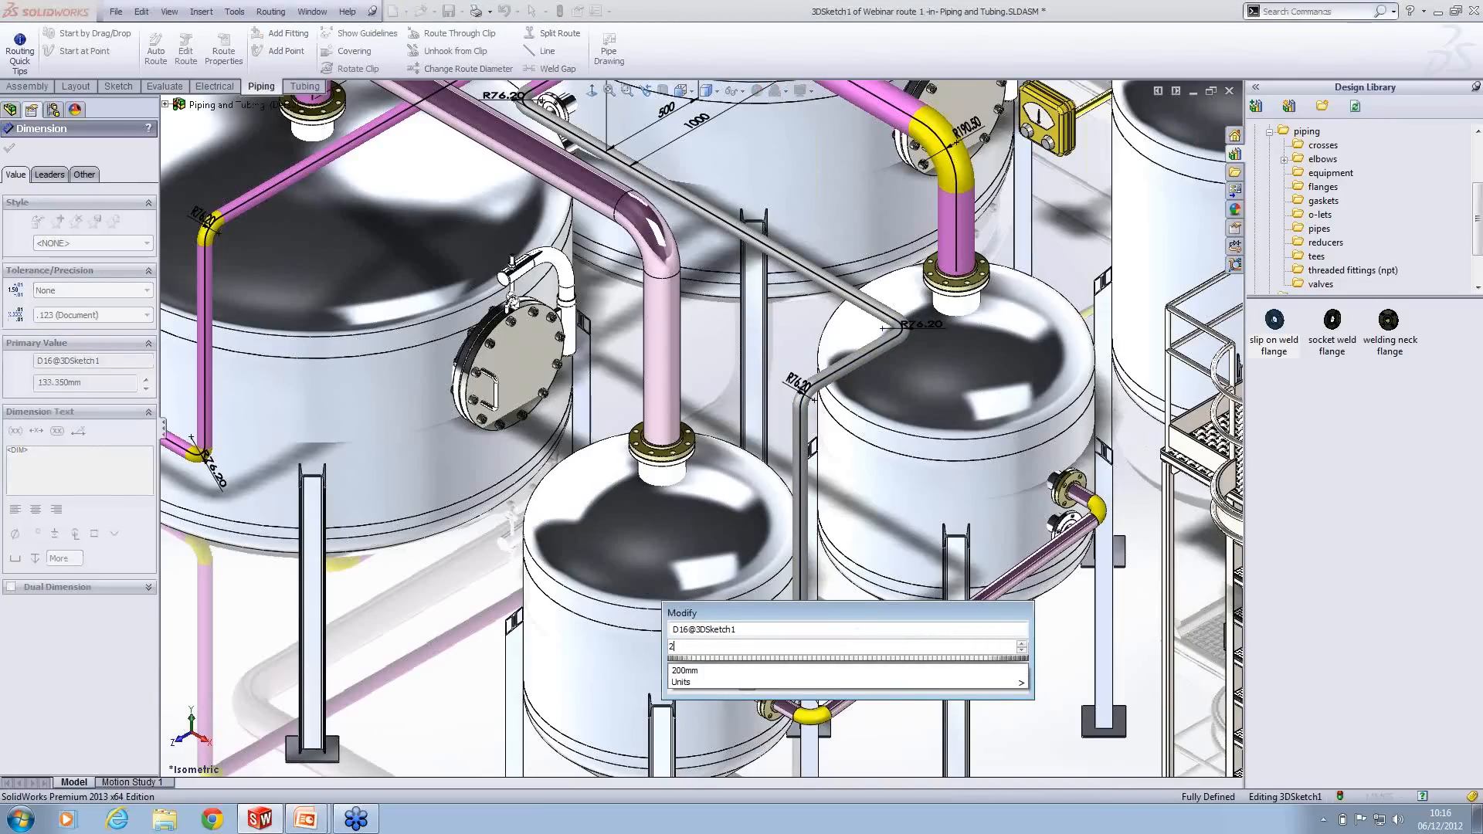
{"action": "type", "text": "00"}
{"action": "key", "text": "Return"}
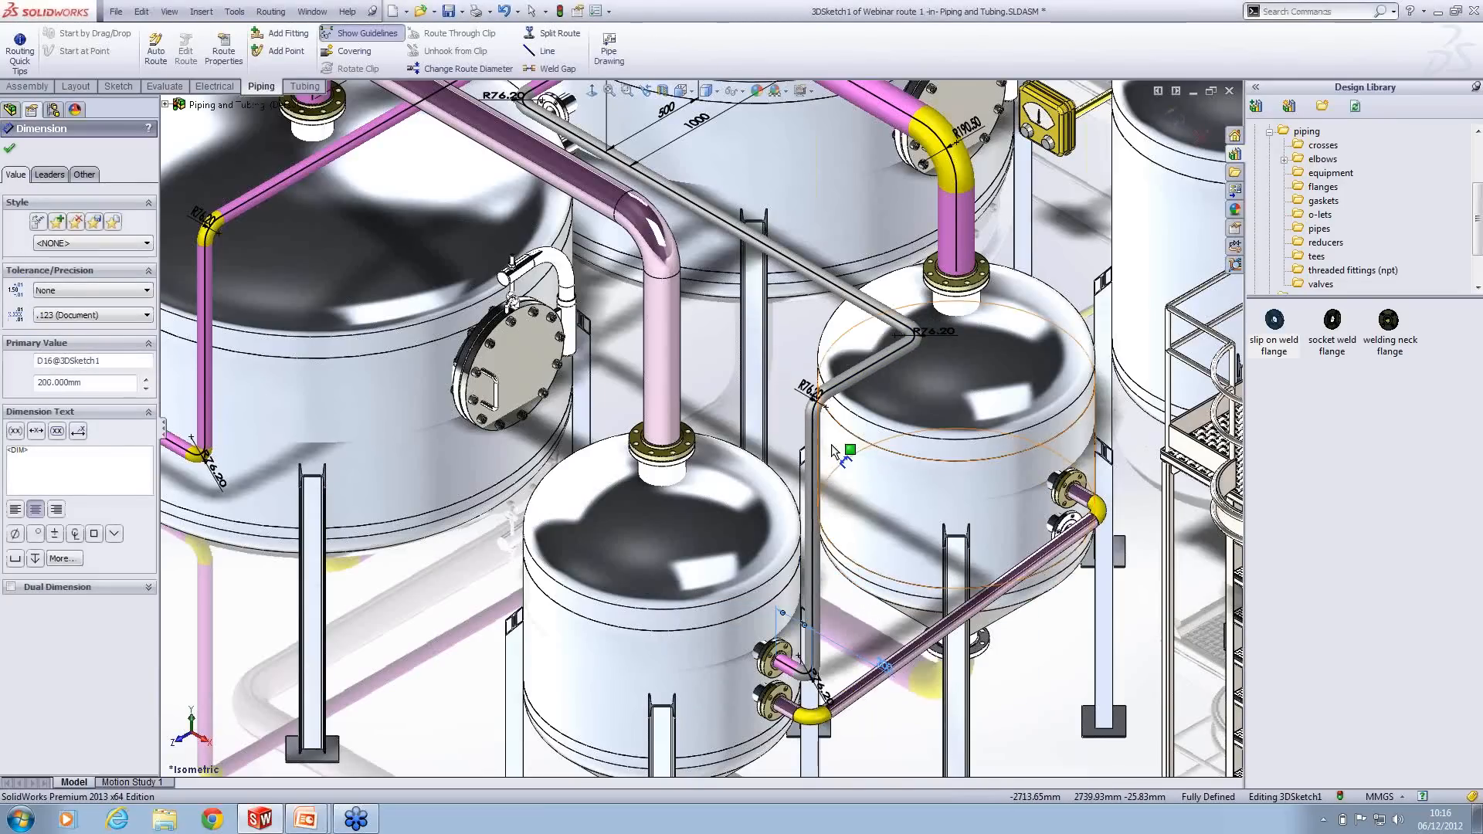
{"action": "scroll", "coordinate": [834, 452], "scroll_direction": "down", "scroll_amount": 5}
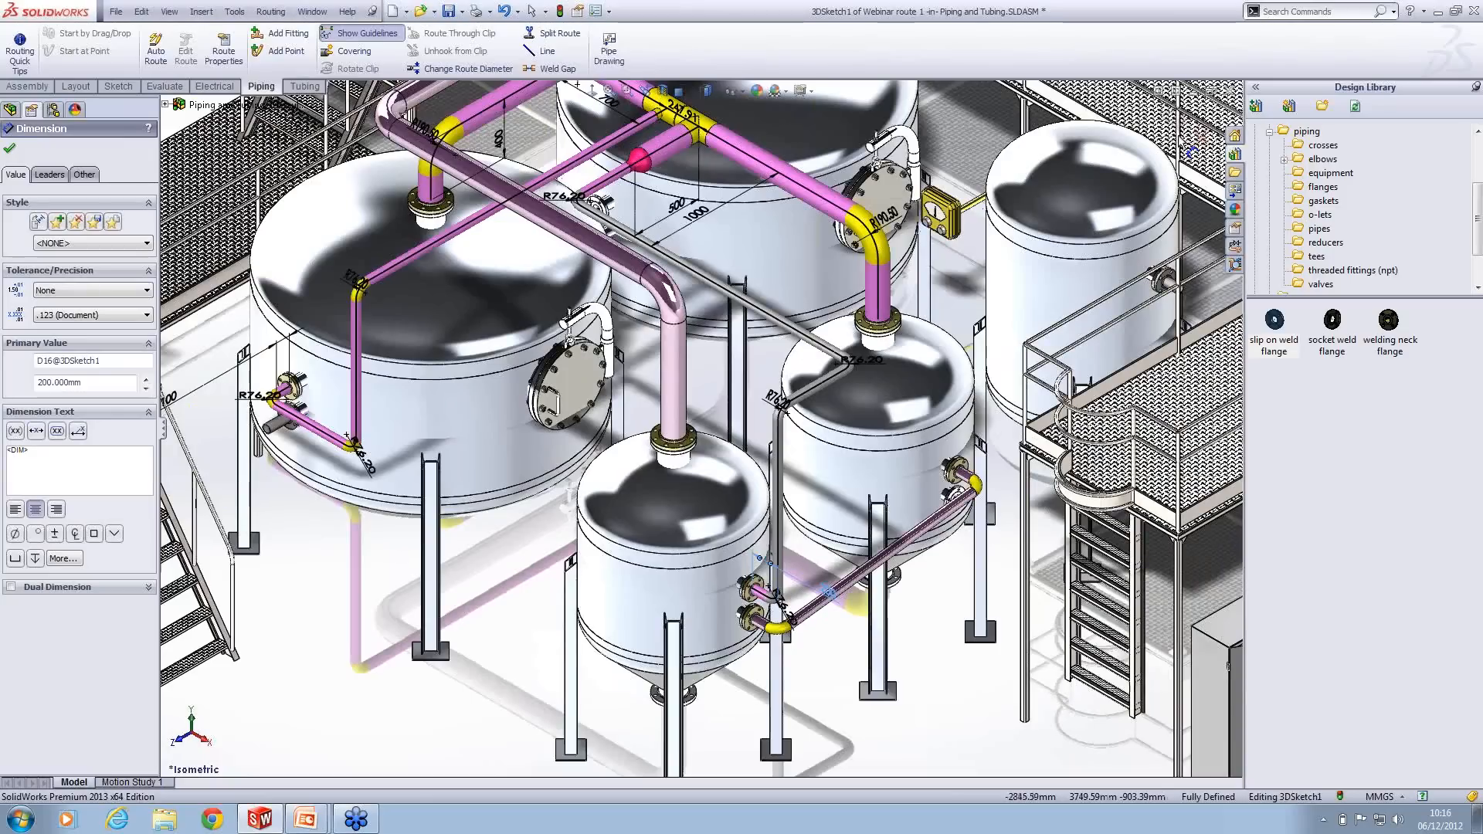
{"action": "key", "text": "Escape"}
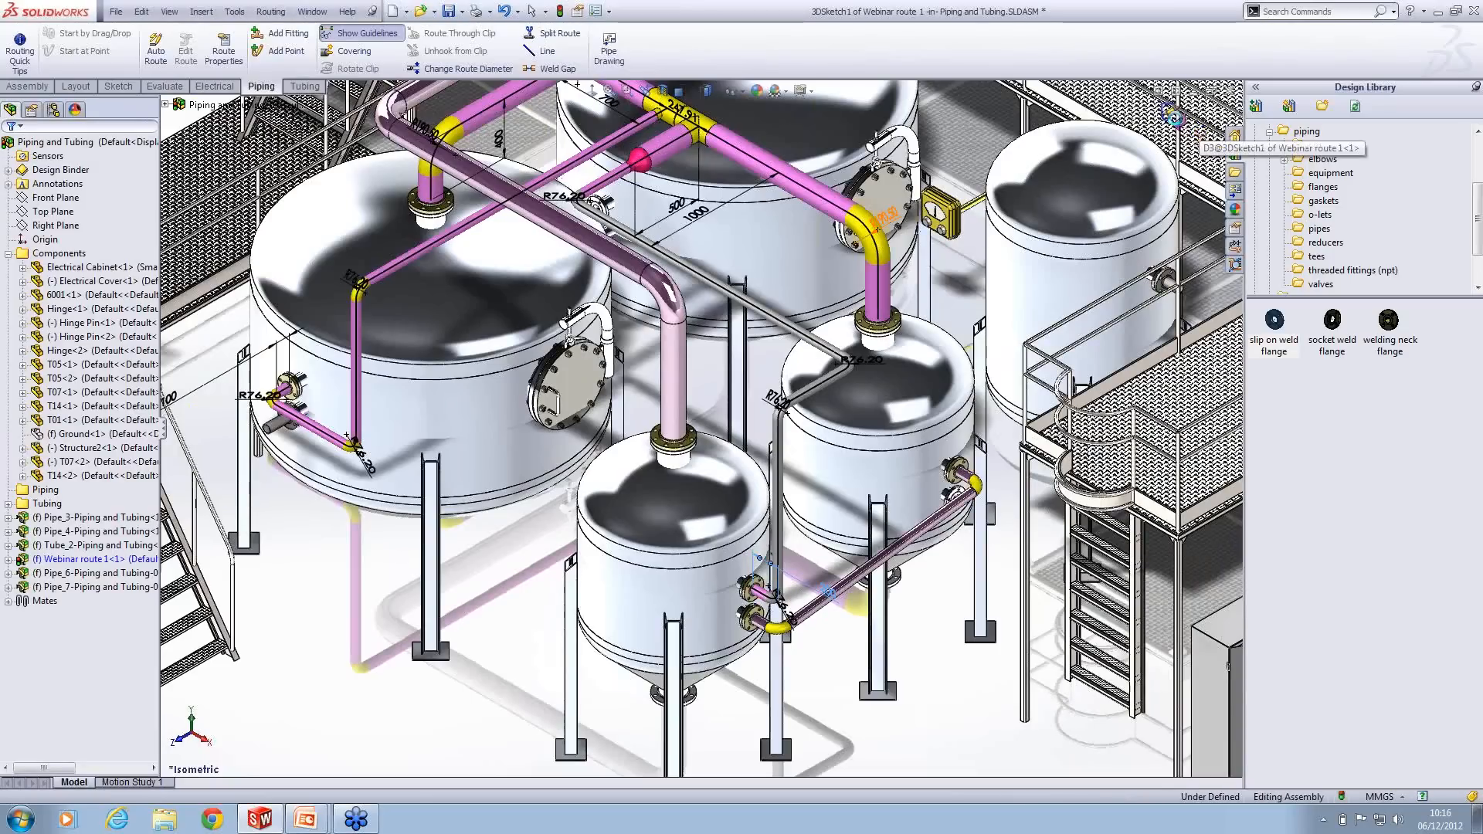
{"action": "left_click", "coordinate": [1171, 112]}
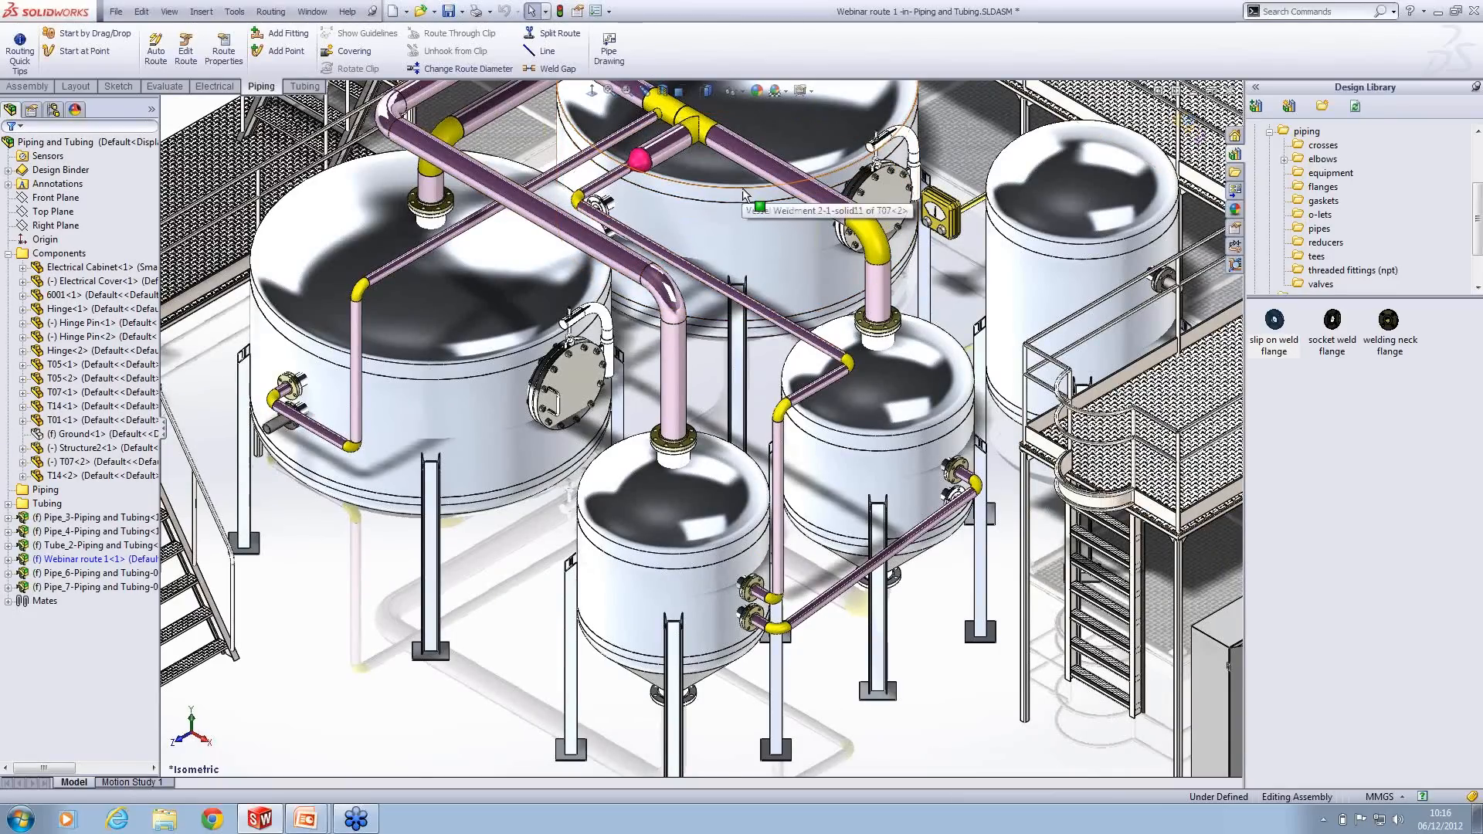
Step: Reopen the pipe route for editing from its long 2-inch pipe running above the tanks
{"action": "scroll", "coordinate": [685, 302], "scroll_direction": "down", "scroll_amount": 2}
{"action": "right_click", "coordinate": [686, 303]}
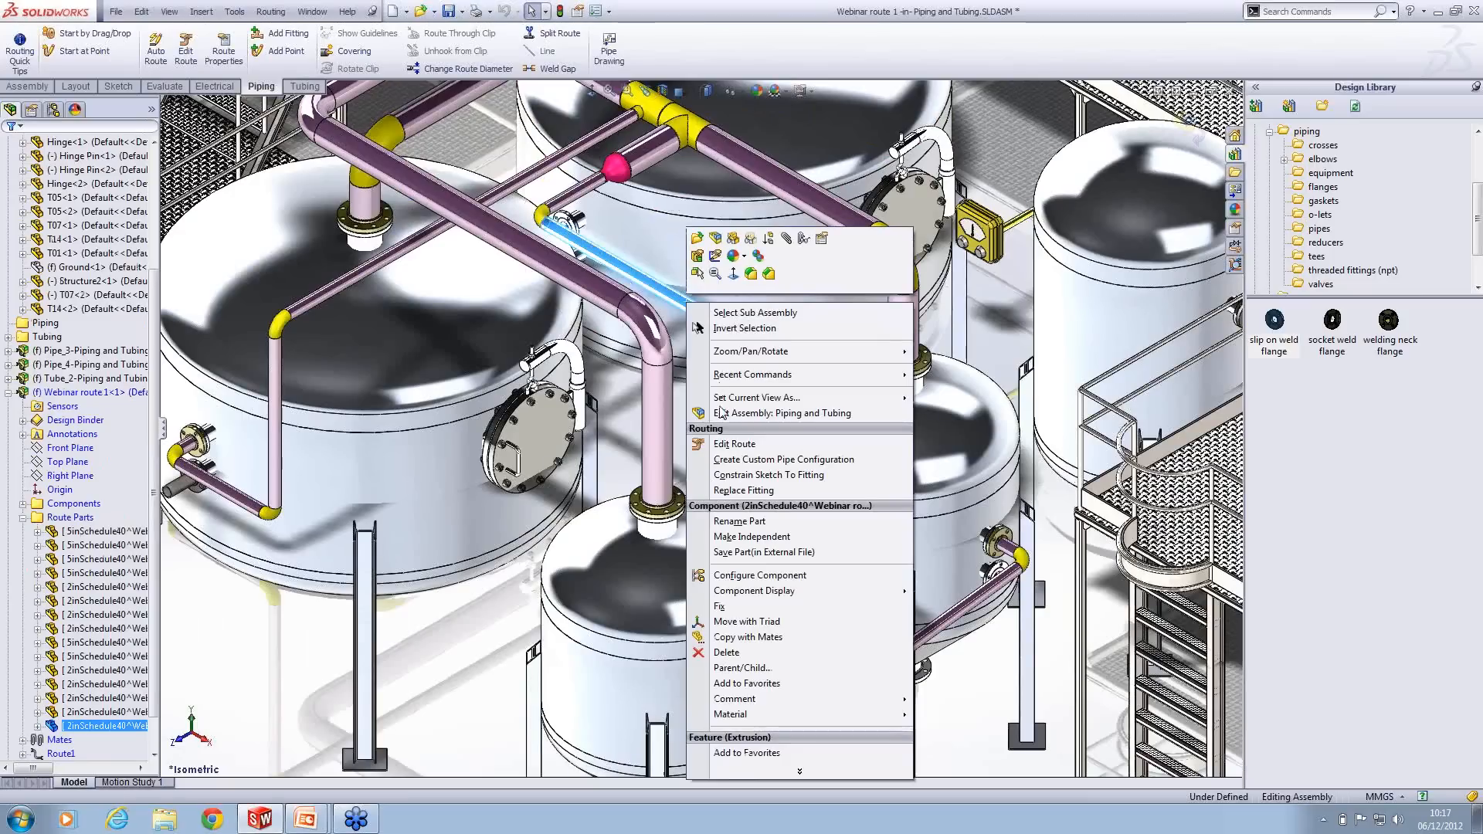
{"action": "left_click", "coordinate": [735, 444]}
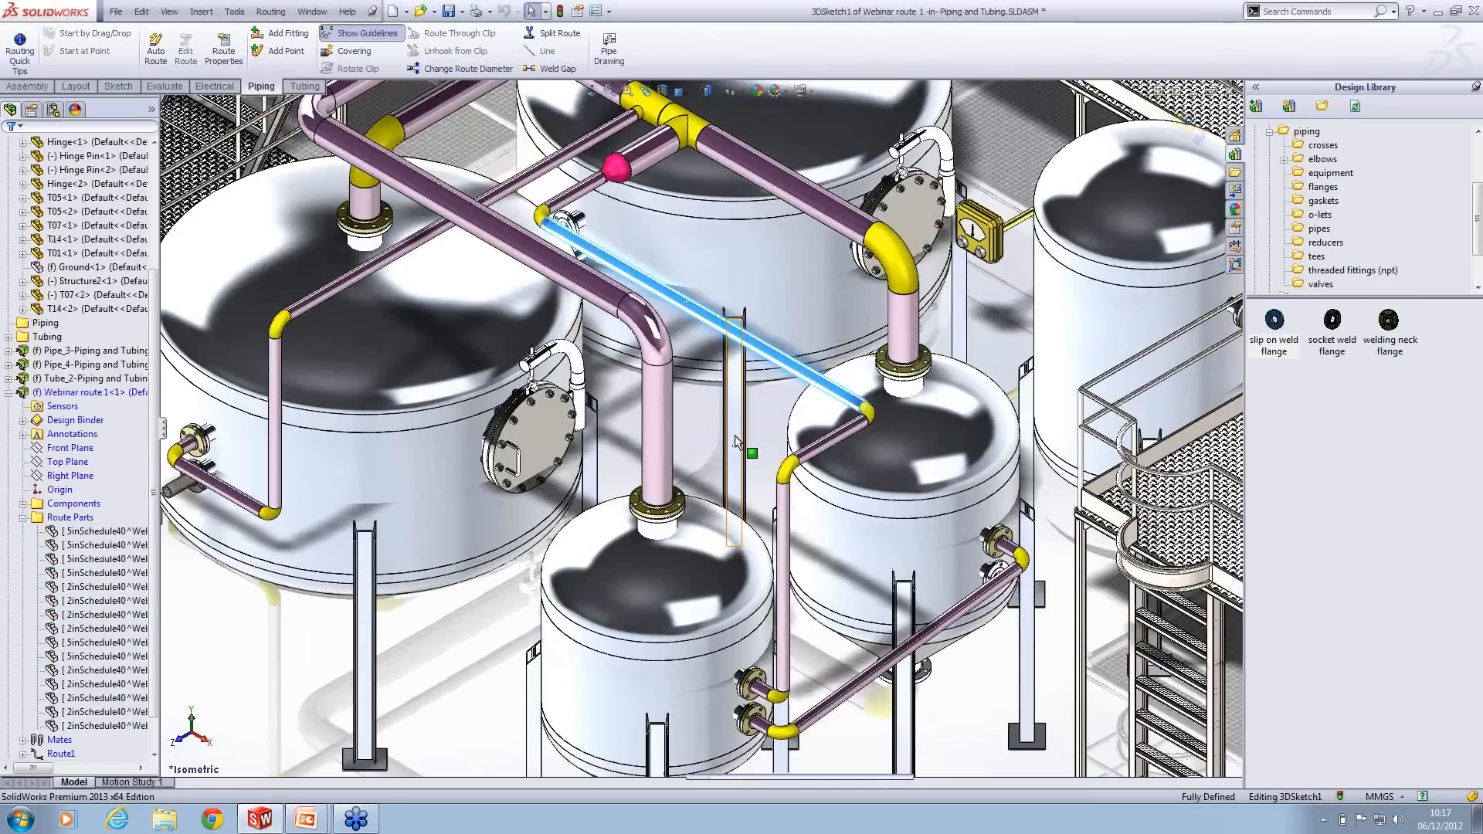
Step: Sketch a branch line about 308 mm long starting on the long auto-routed 2-inch pipe
{"action": "key", "text": "s"}
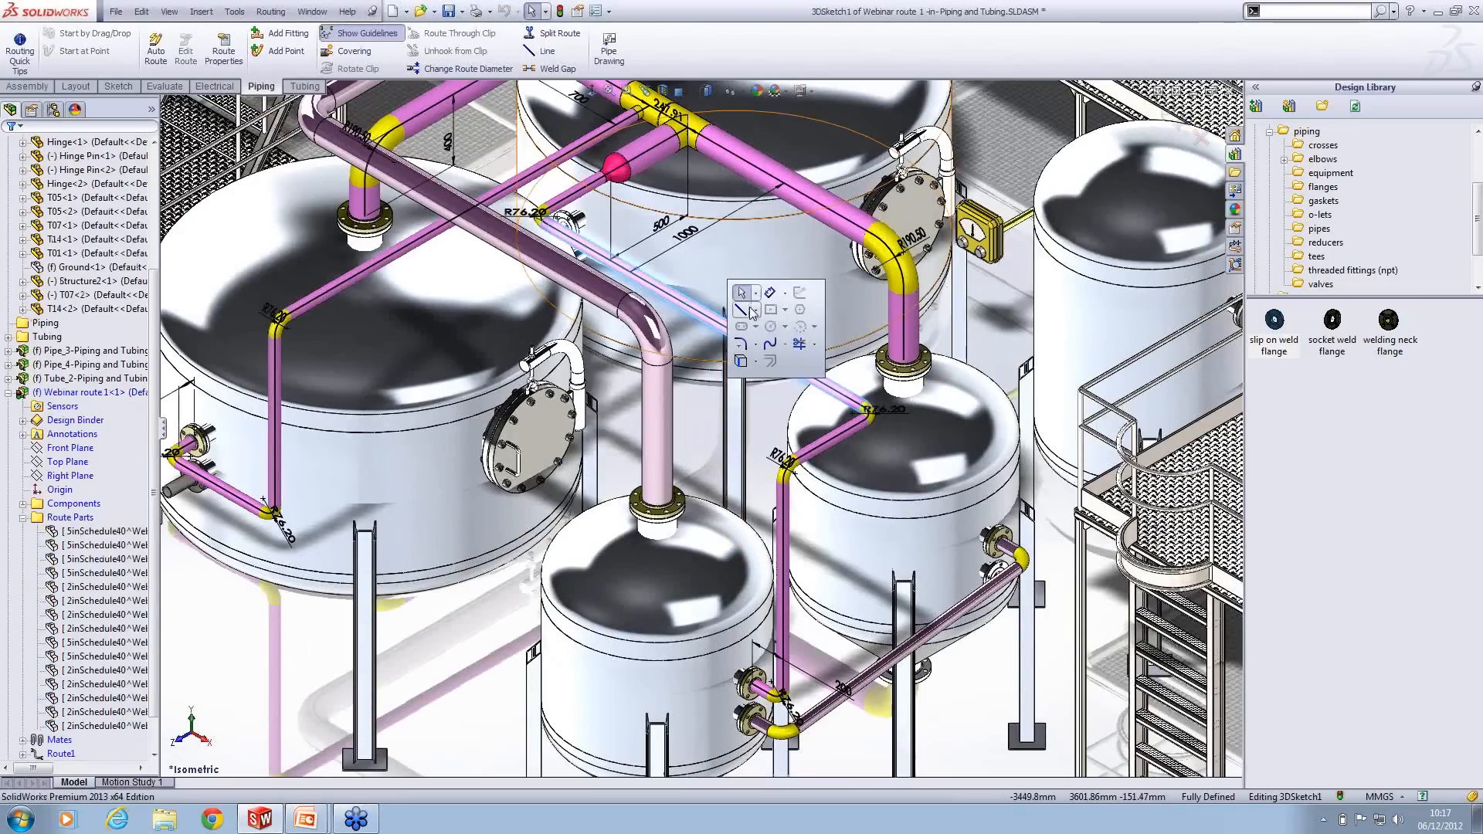
{"action": "left_click", "coordinate": [740, 309]}
{"action": "left_click", "coordinate": [683, 306]}
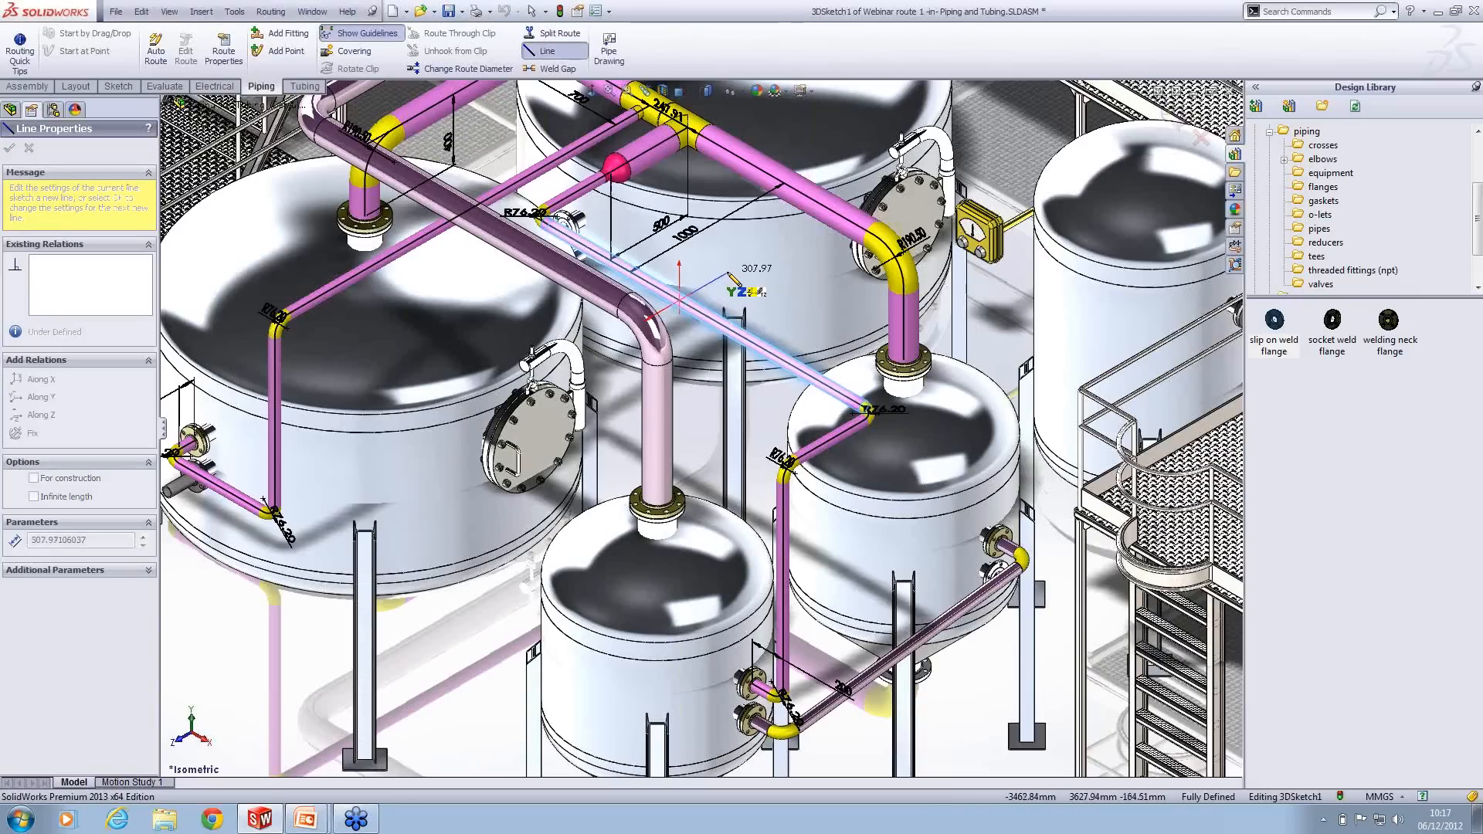
{"action": "left_click", "coordinate": [727, 273]}
{"action": "key", "text": "Escape"}
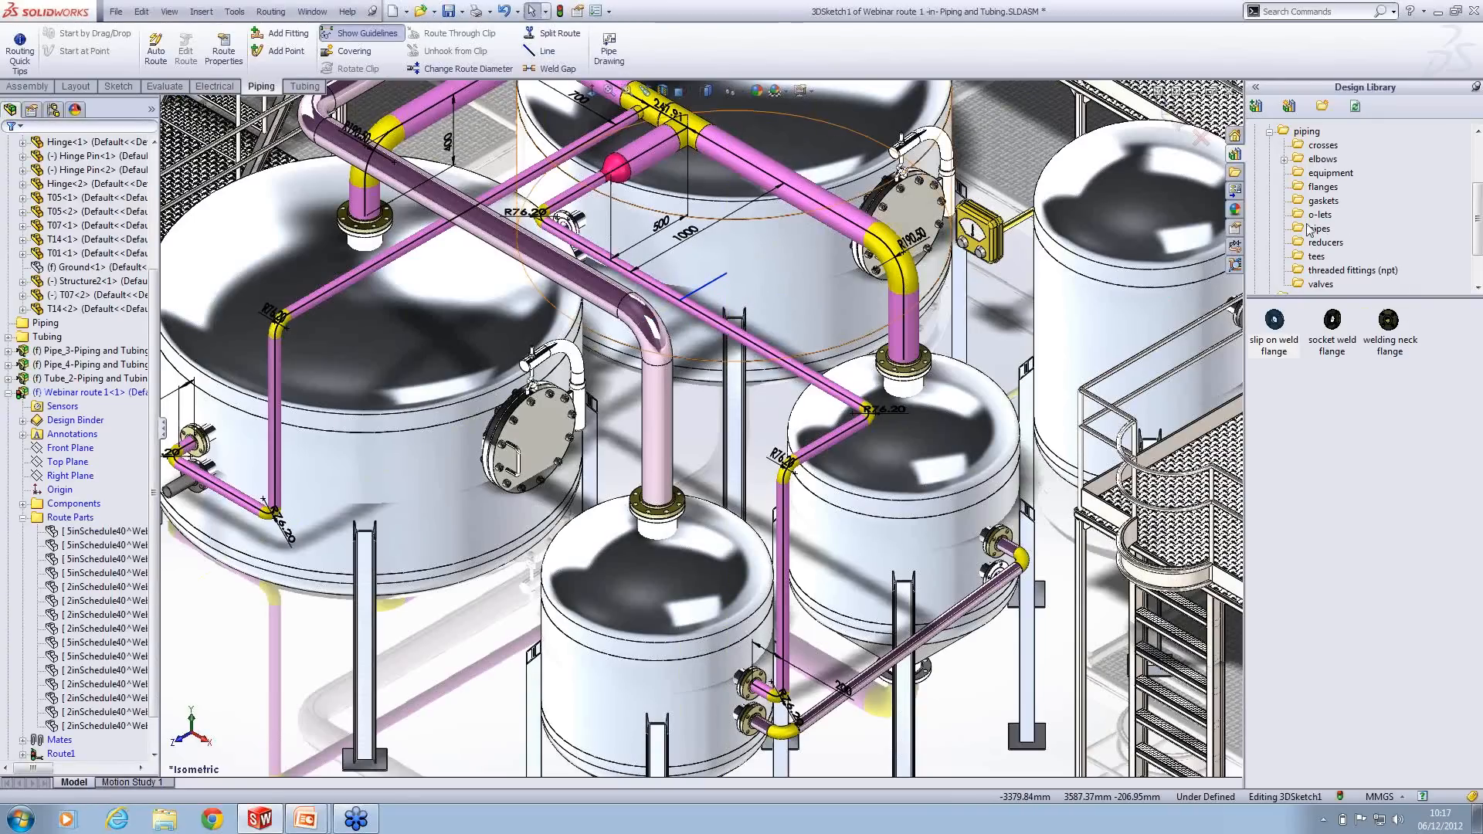
Step: Try to insert a Tee Inch 2 Sch40 straight tee at the start of the branch line, and undo the attempt
{"action": "left_click", "coordinate": [1316, 256]}
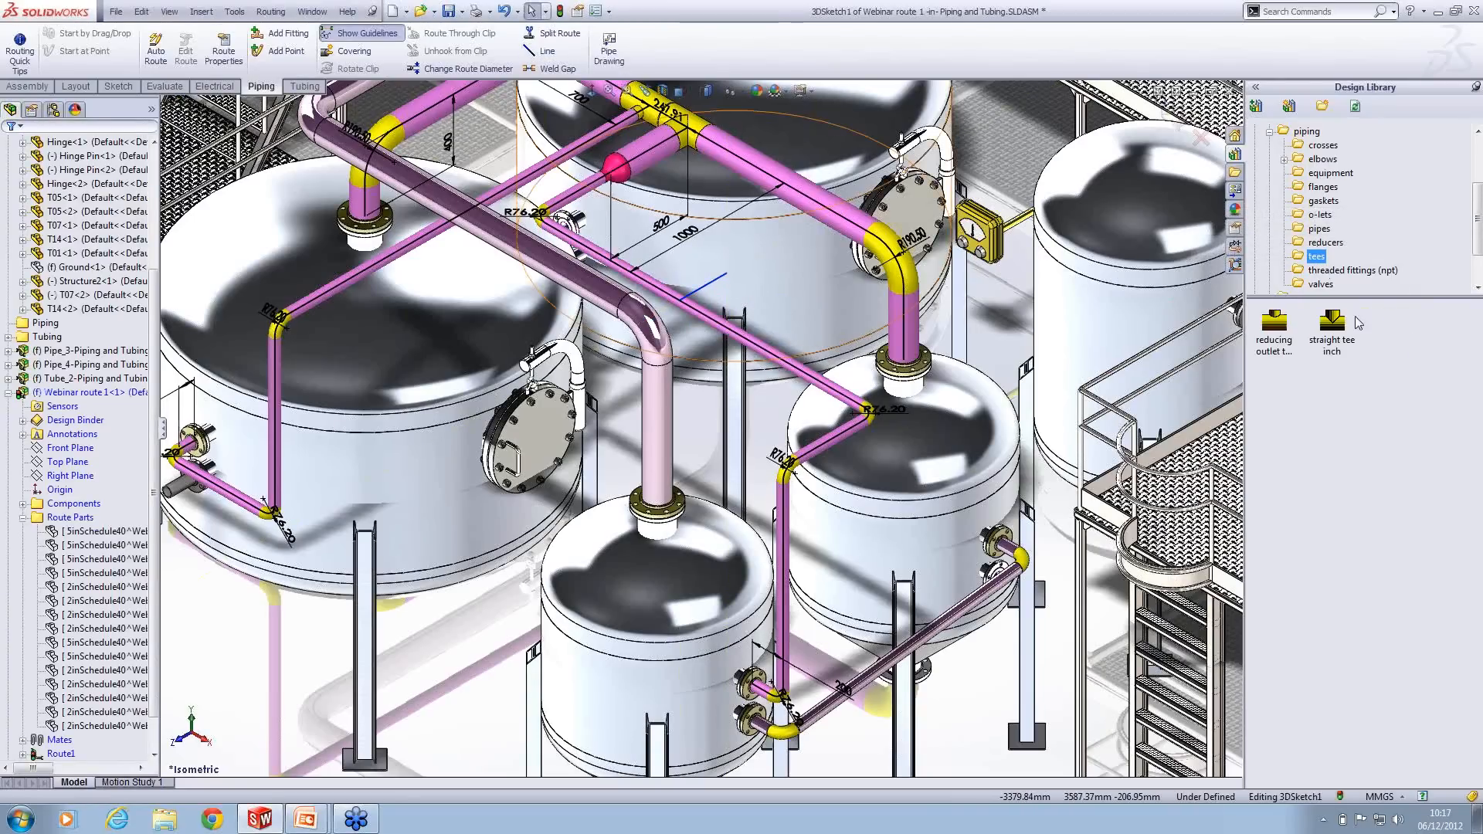
{"action": "left_click_drag", "start_coordinate": [1336, 333], "coordinate": [684, 311]}
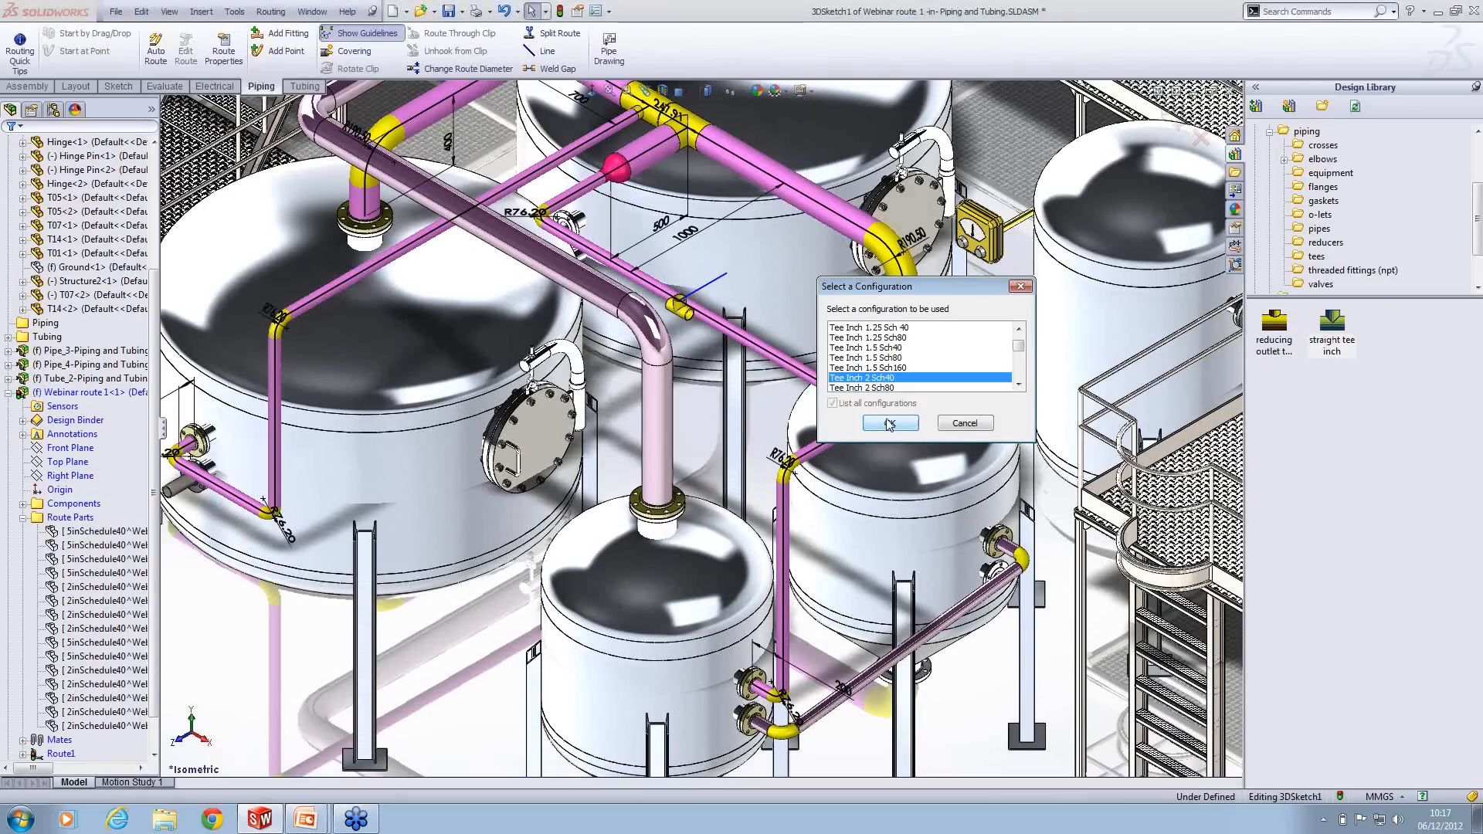
{"action": "left_click", "coordinate": [889, 423]}
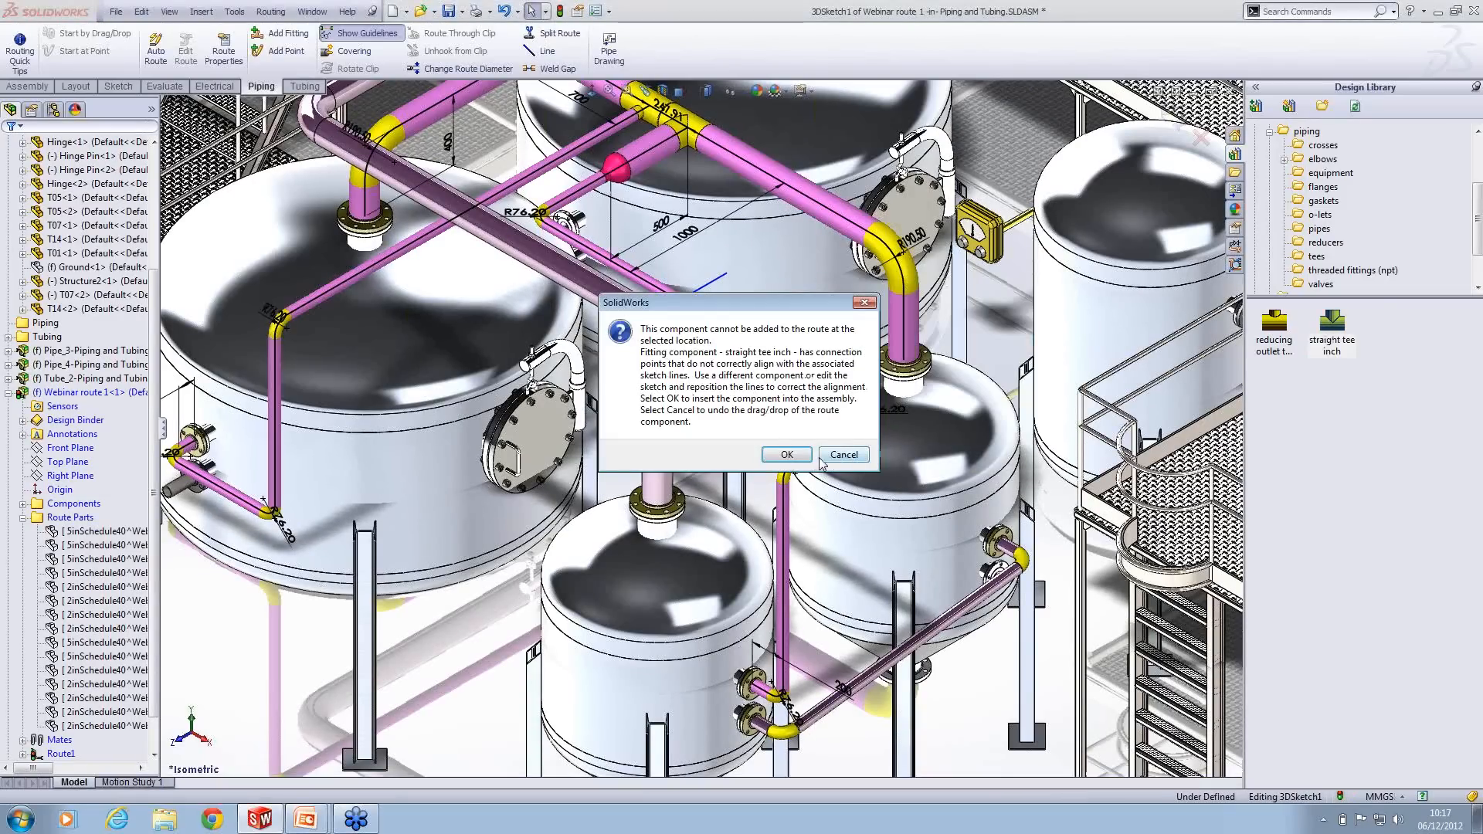
{"action": "left_click", "coordinate": [836, 455]}
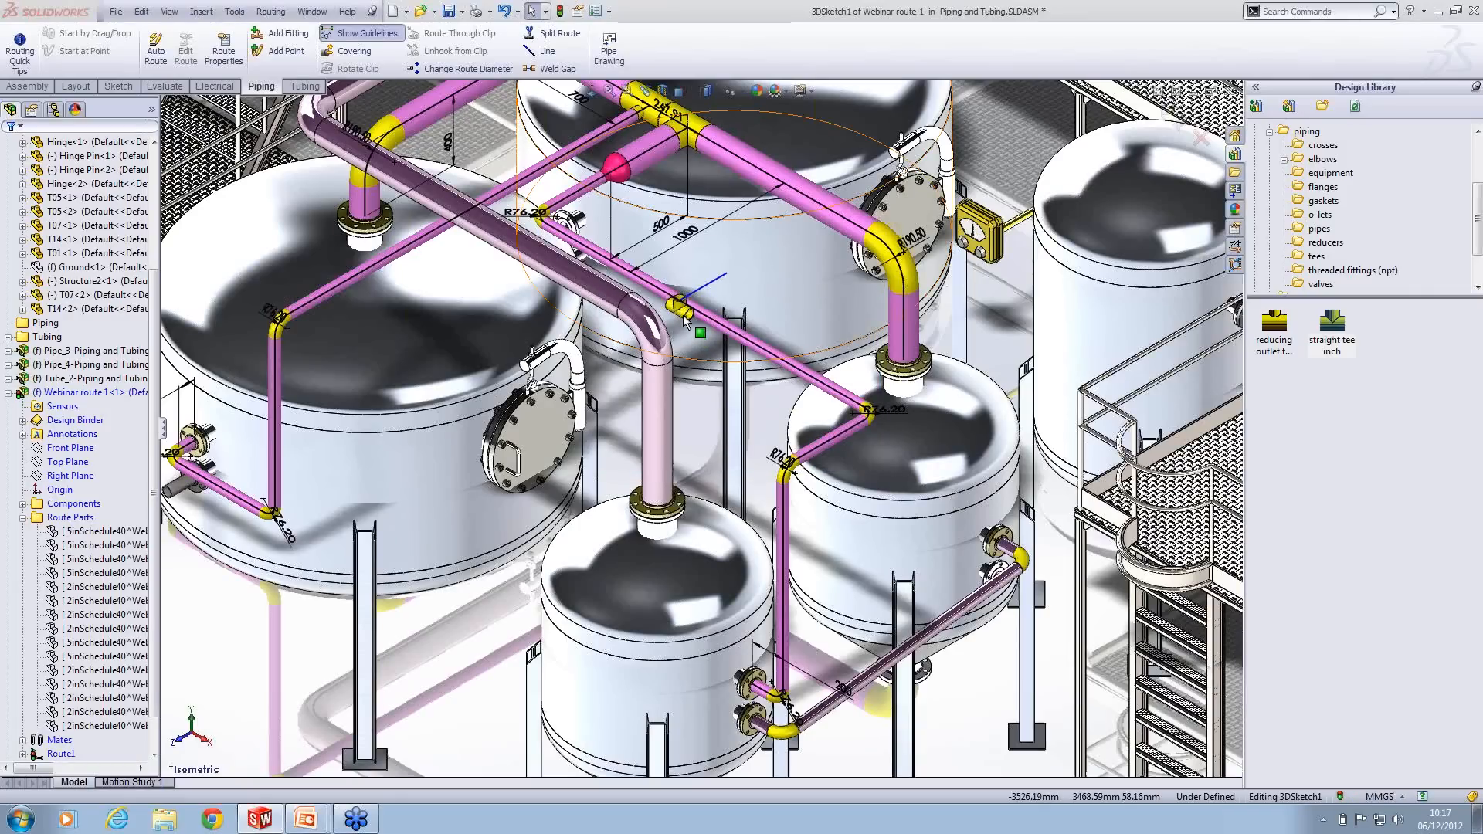
{"action": "left_click", "coordinate": [506, 12]}
Step: Sketch a branch line about 417 mm long along Z, starting on the centreline of the long auto-routed 2-inch pipe
{"action": "key", "text": "s"}
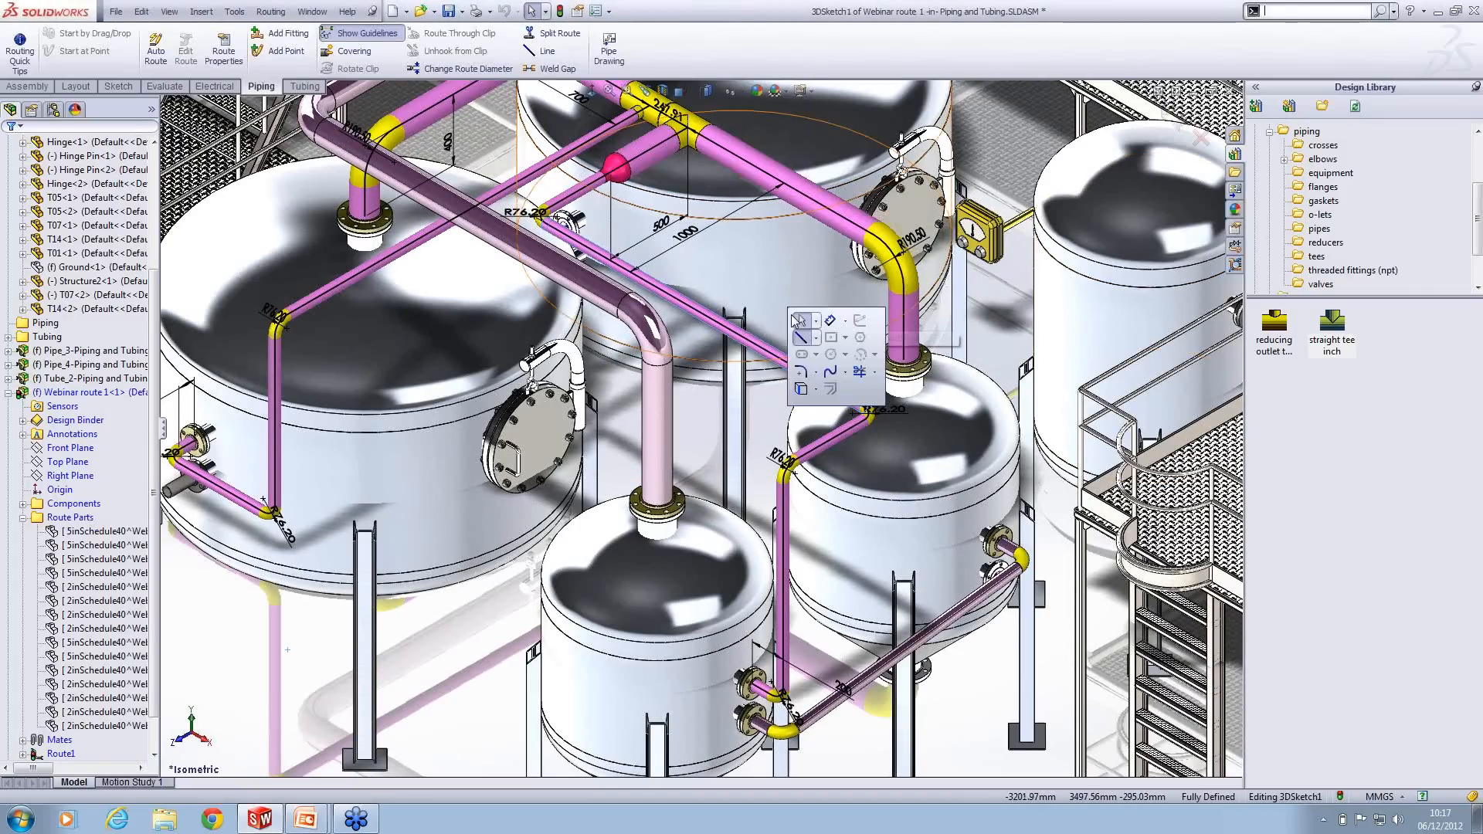
{"action": "left_click", "coordinate": [801, 338]}
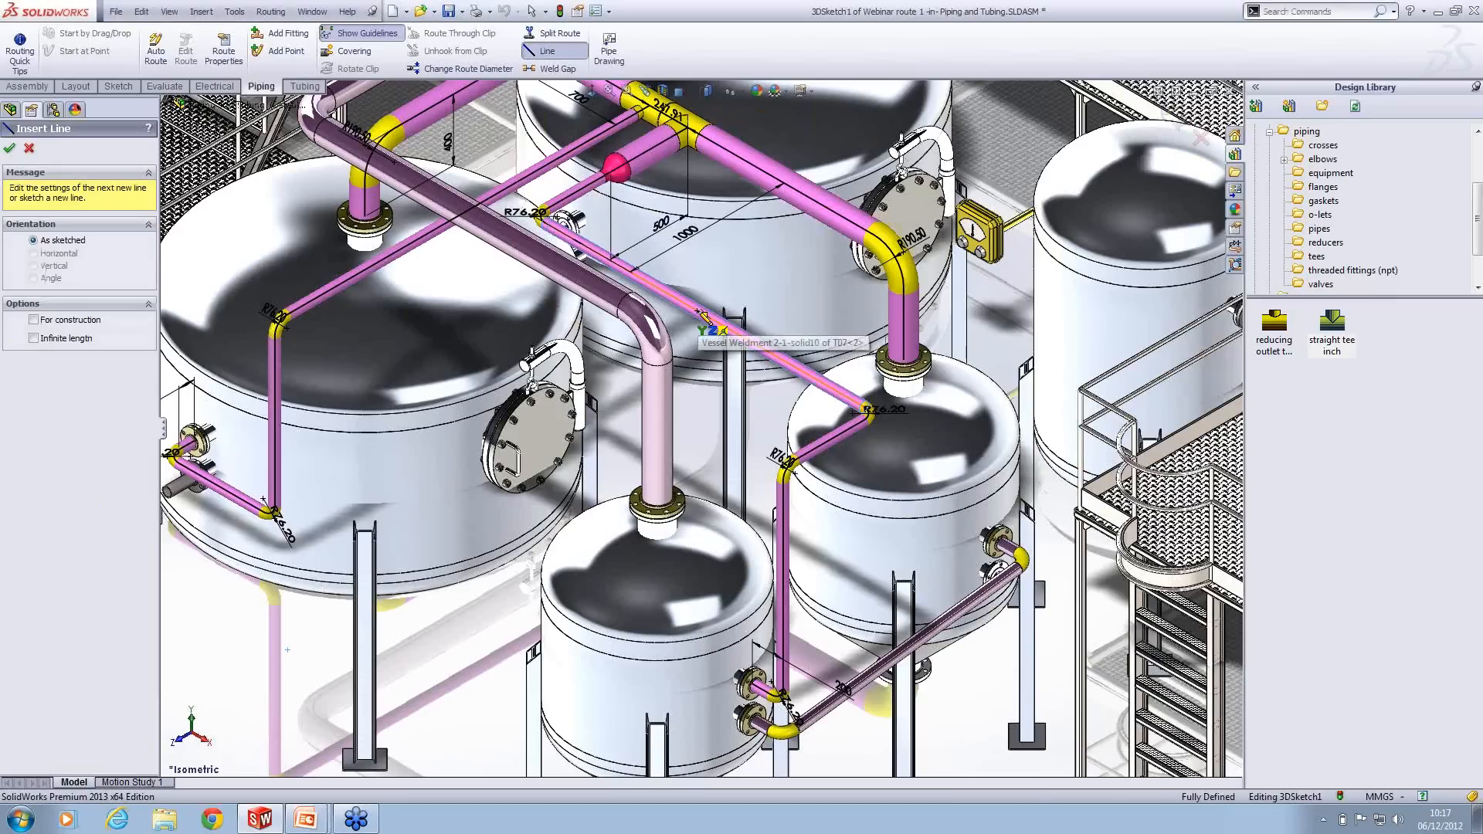
{"action": "left_click", "coordinate": [699, 313]}
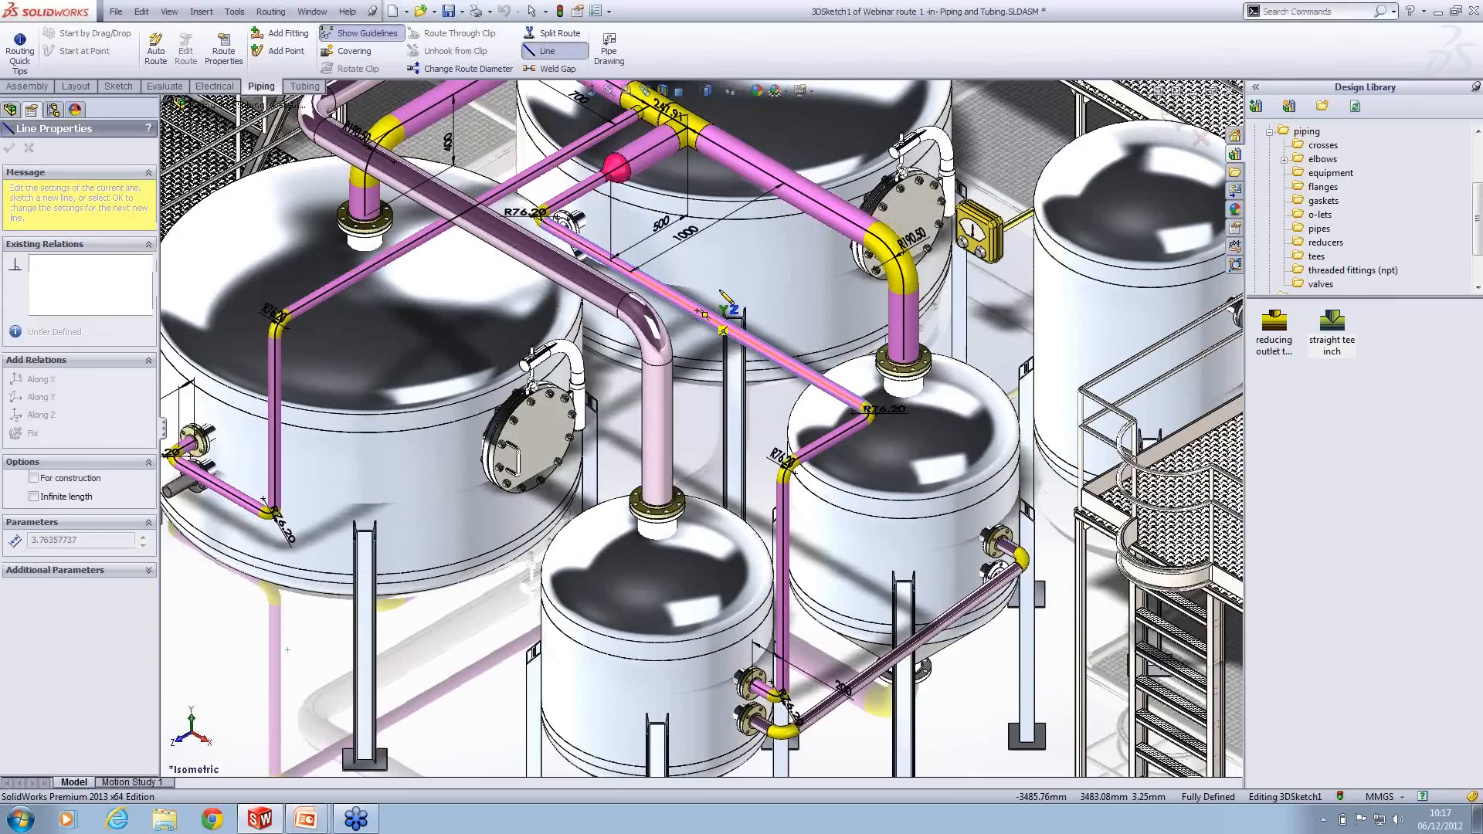
{"action": "left_click", "coordinate": [761, 274]}
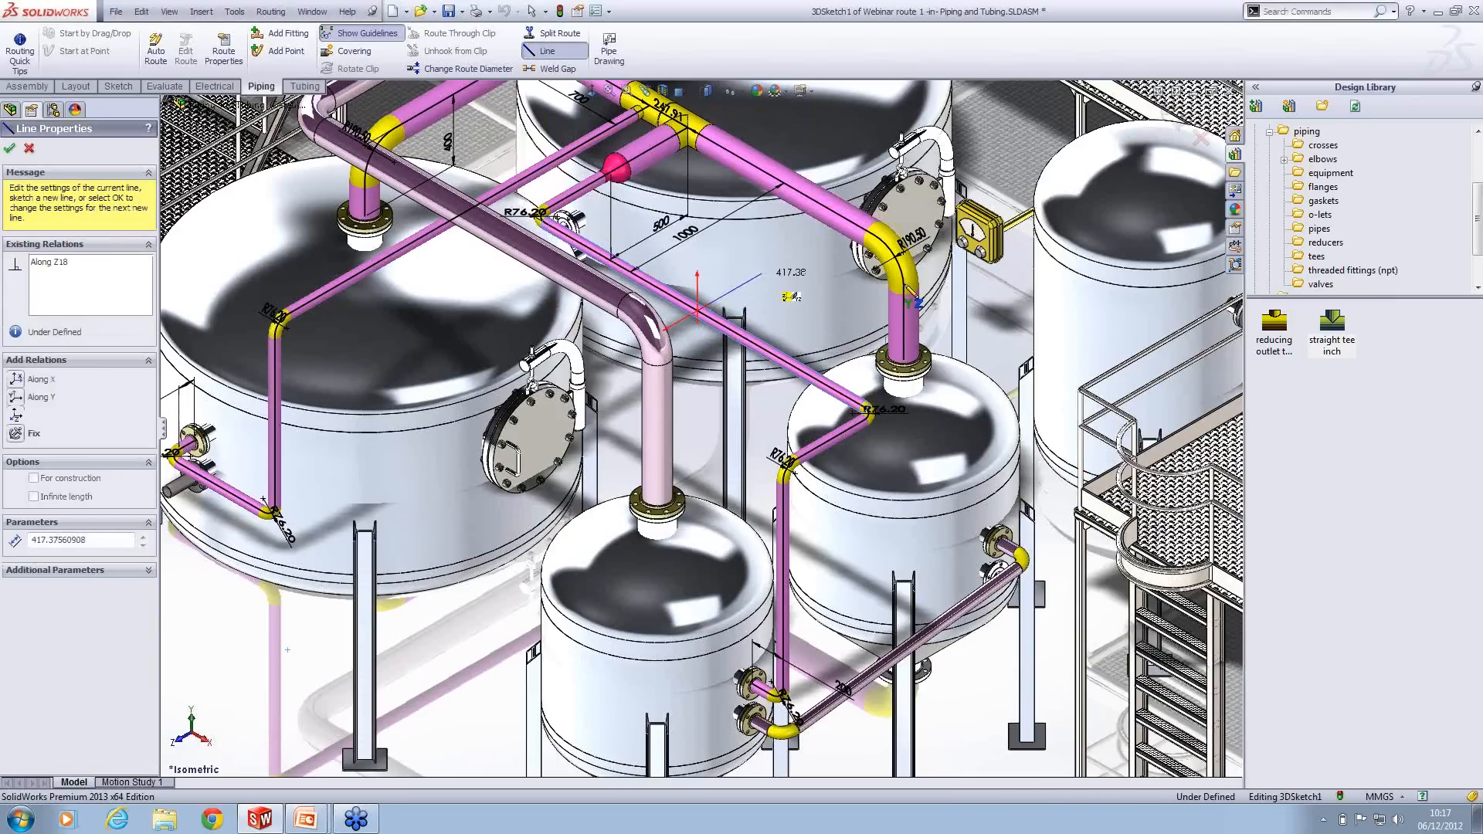
{"action": "key", "text": "Escape"}
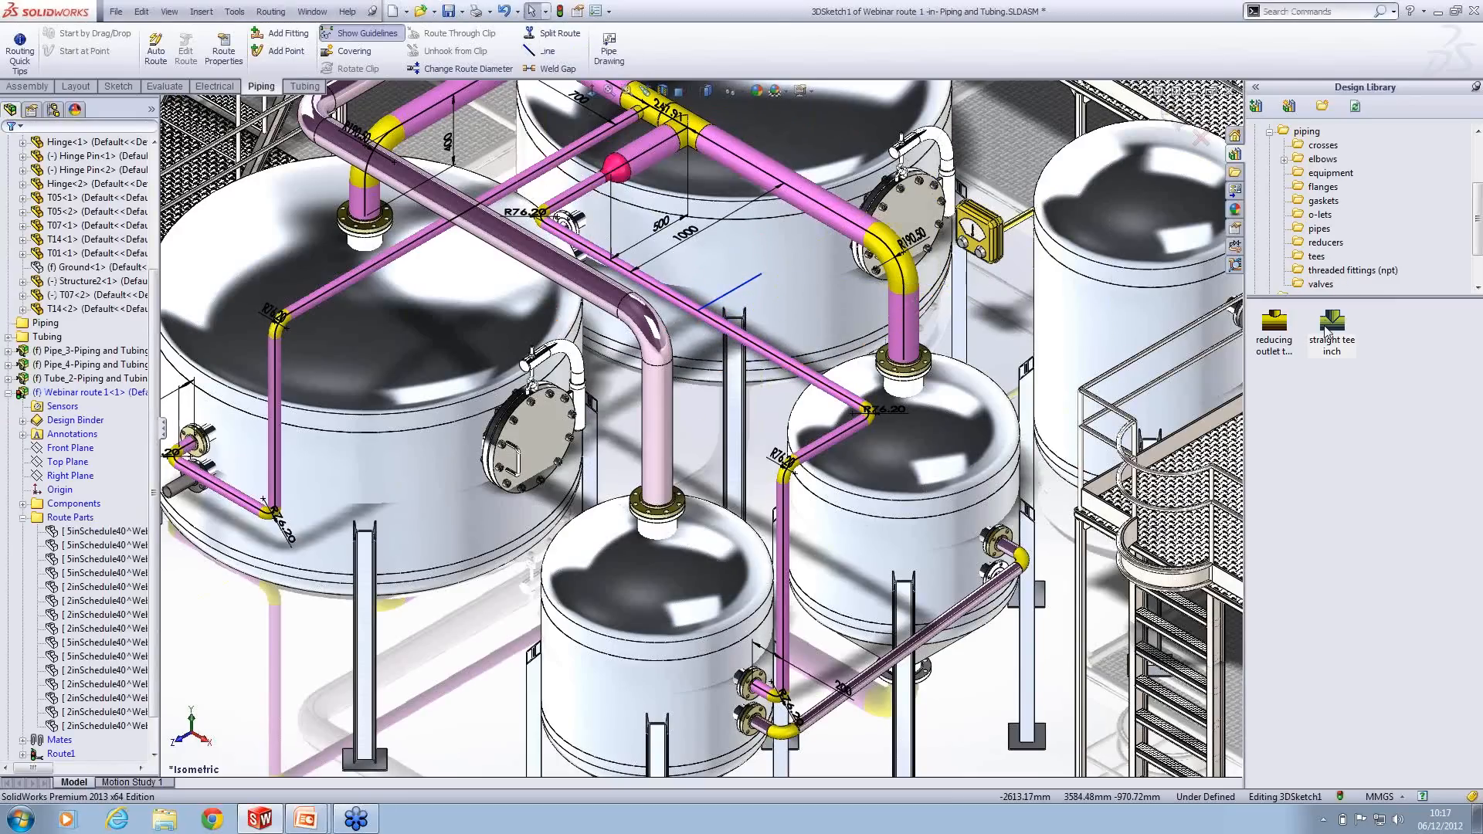
{"action": "key", "text": "Escape"}
Step: Insert a straight tee at the branch line's junction using the Tee Inch 2 Sch40 configuration, and select its branch line
{"action": "scroll", "coordinate": [711, 298], "scroll_direction": "down", "scroll_amount": 2}
{"action": "scroll", "coordinate": [711, 305], "scroll_direction": "down", "scroll_amount": 2}
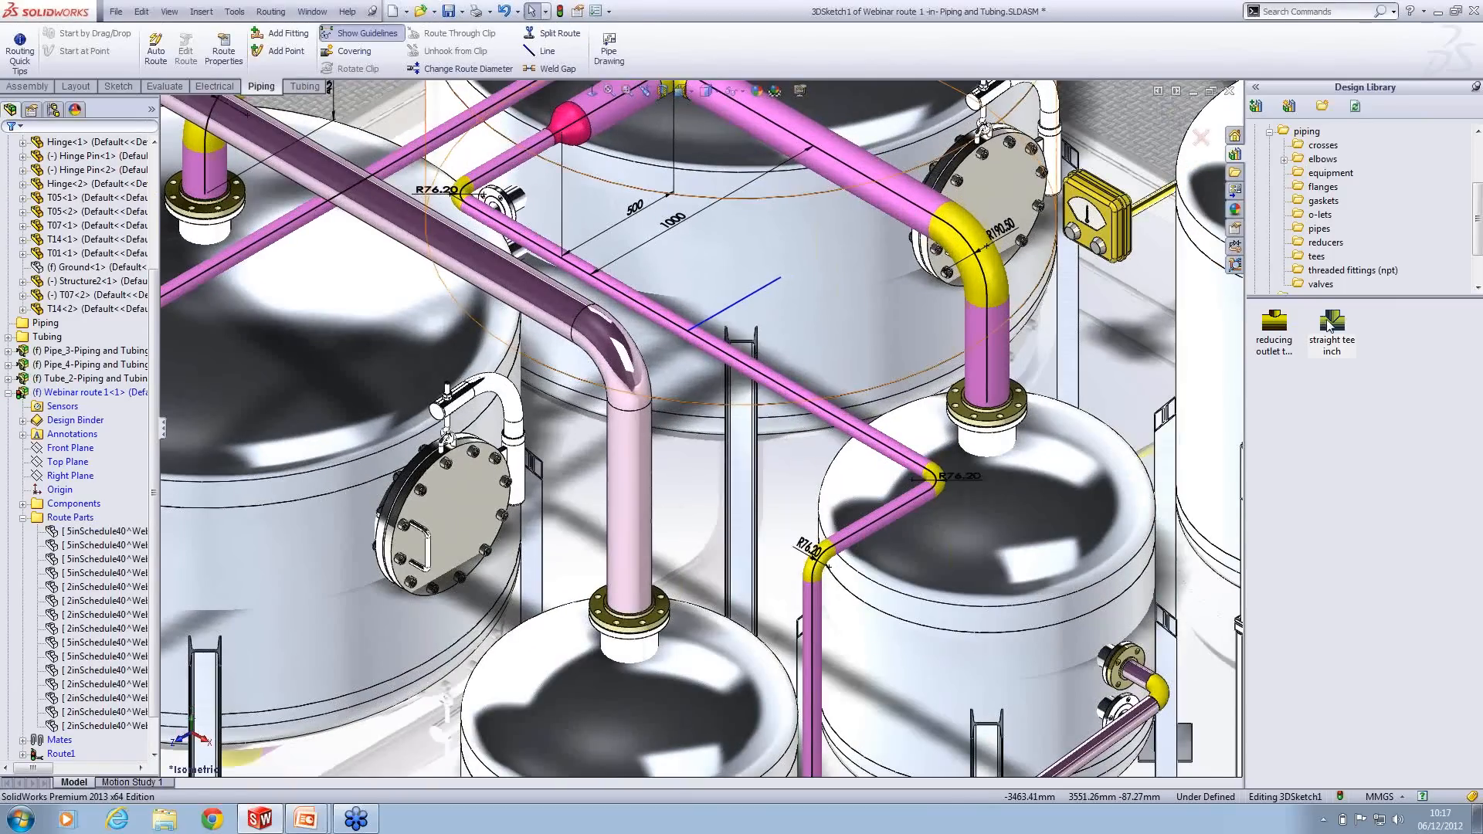
{"action": "left_click_drag", "start_coordinate": [1331, 320], "coordinate": [689, 337]}
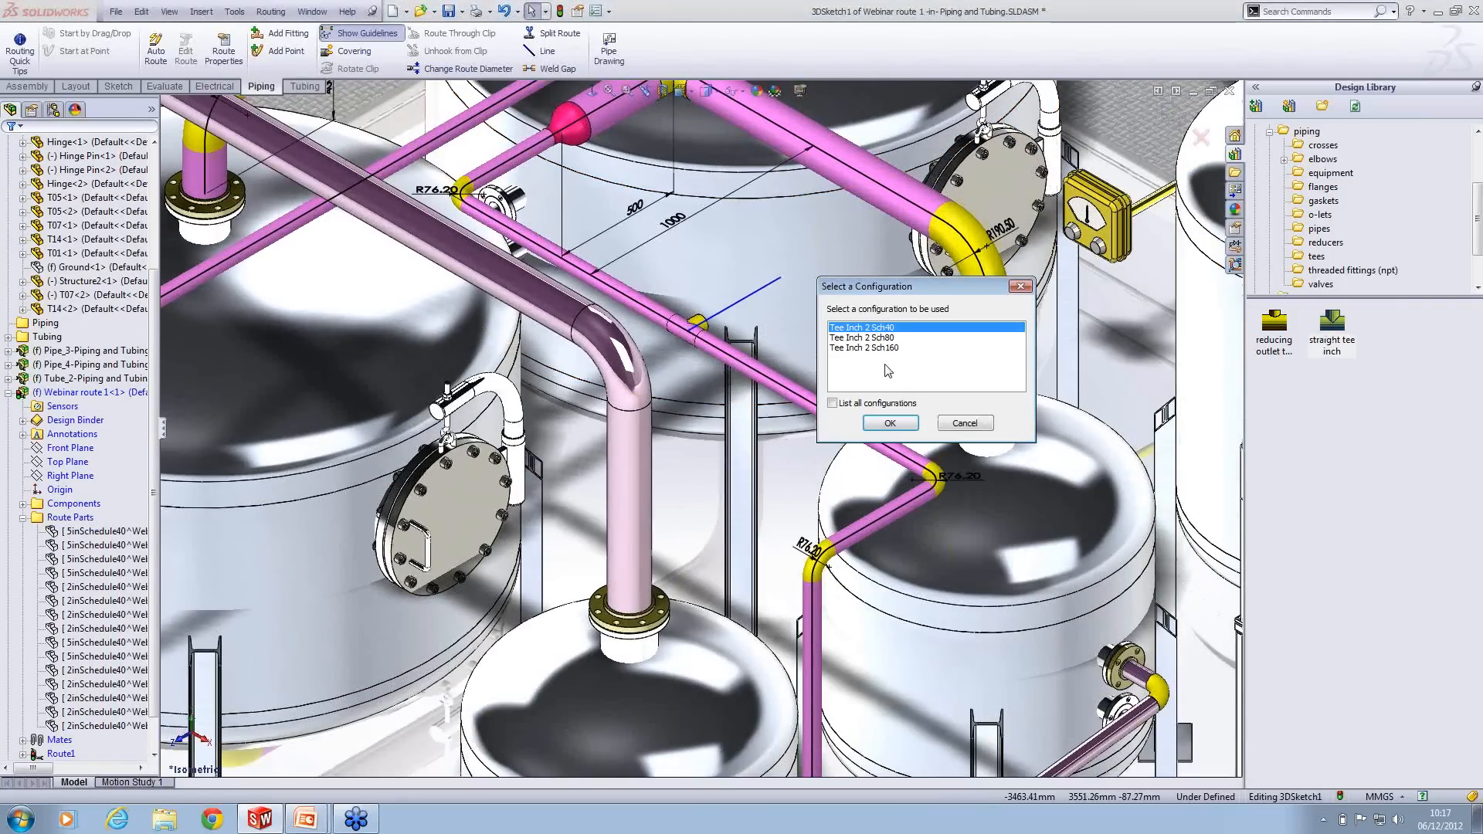
{"action": "left_click", "coordinate": [885, 426]}
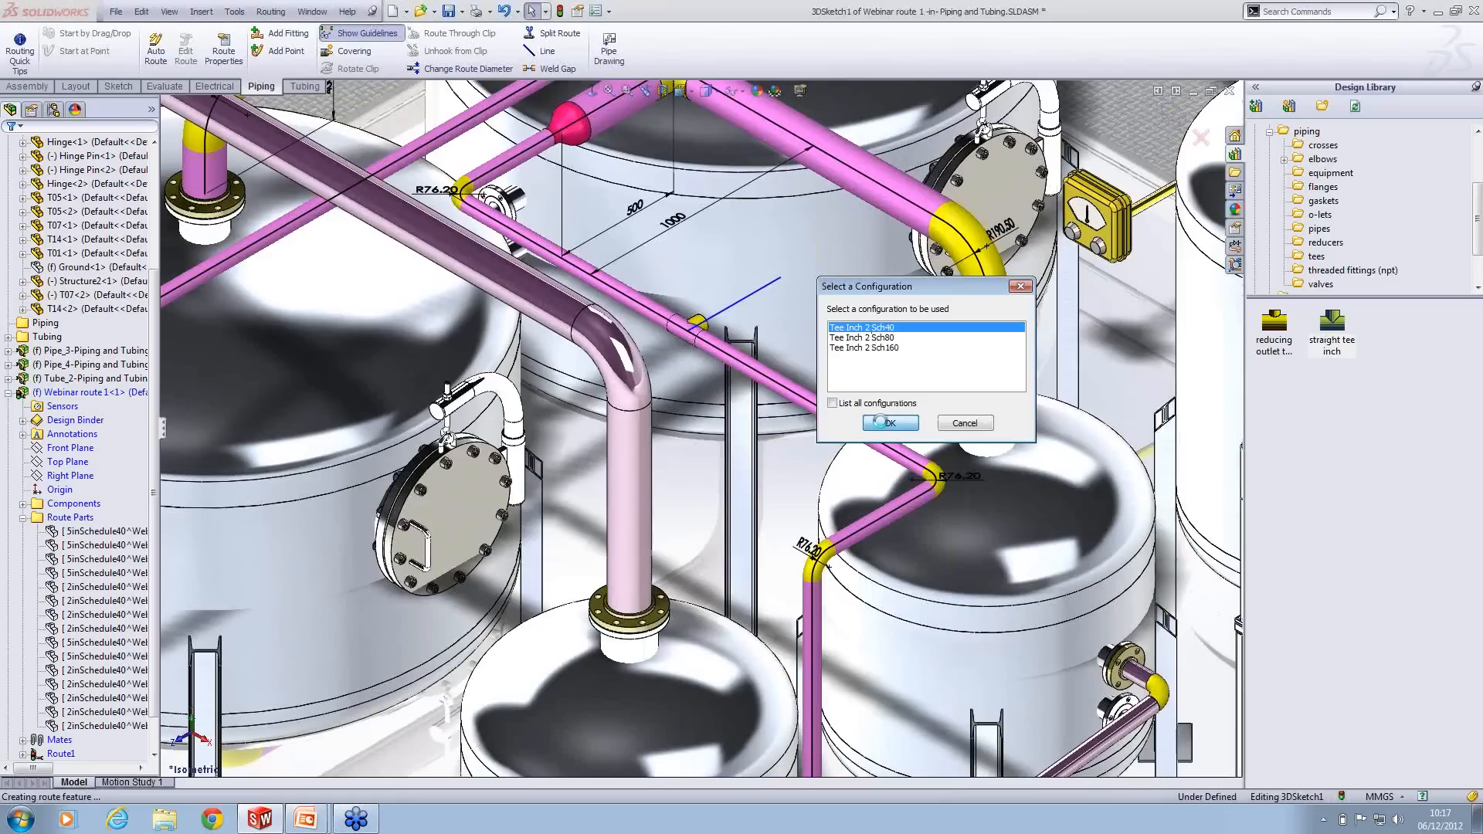
{"action": "scroll", "coordinate": [821, 301], "scroll_direction": "down", "scroll_amount": 2}
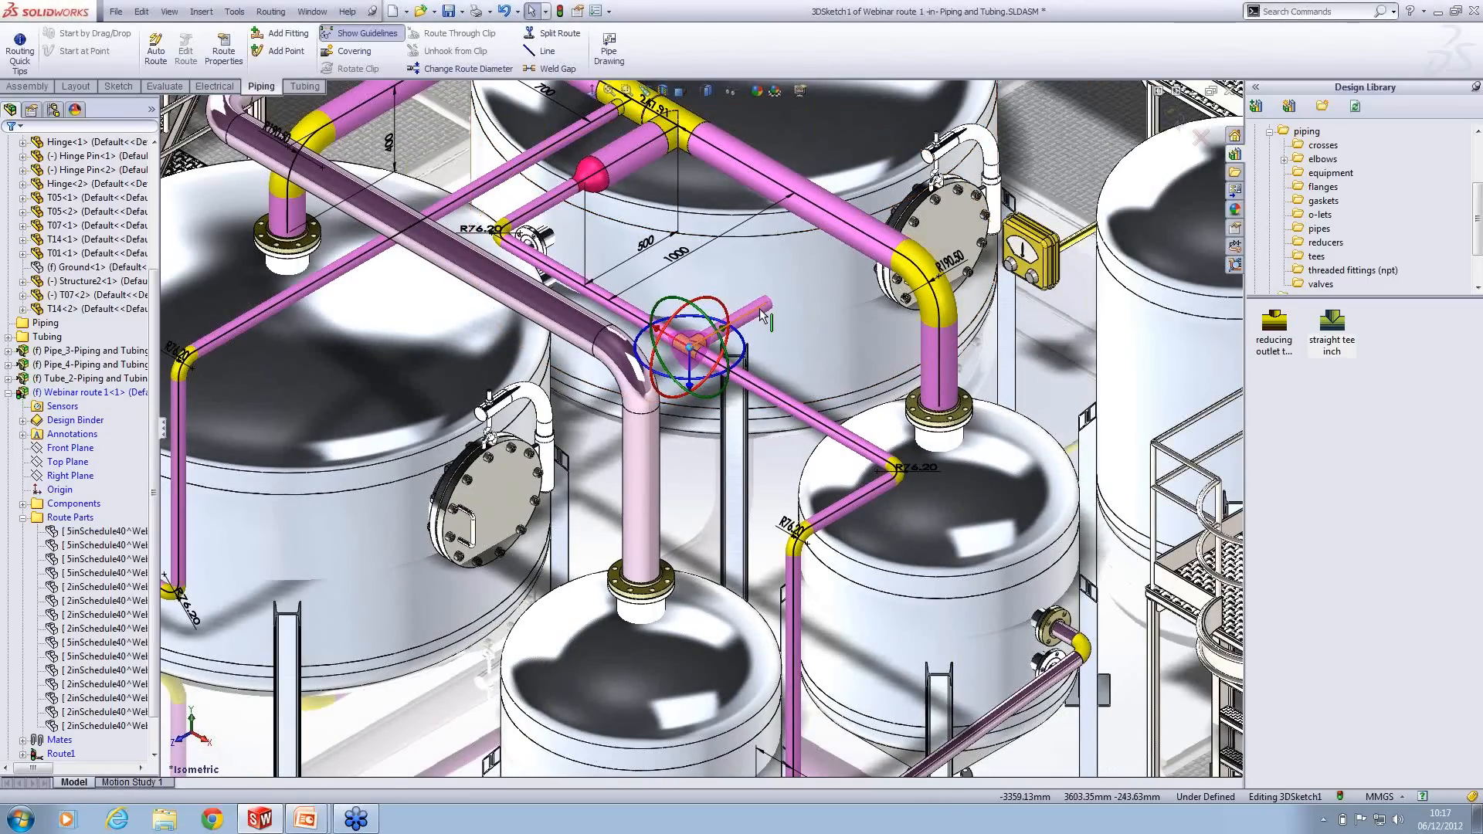
{"action": "left_click", "coordinate": [768, 305]}
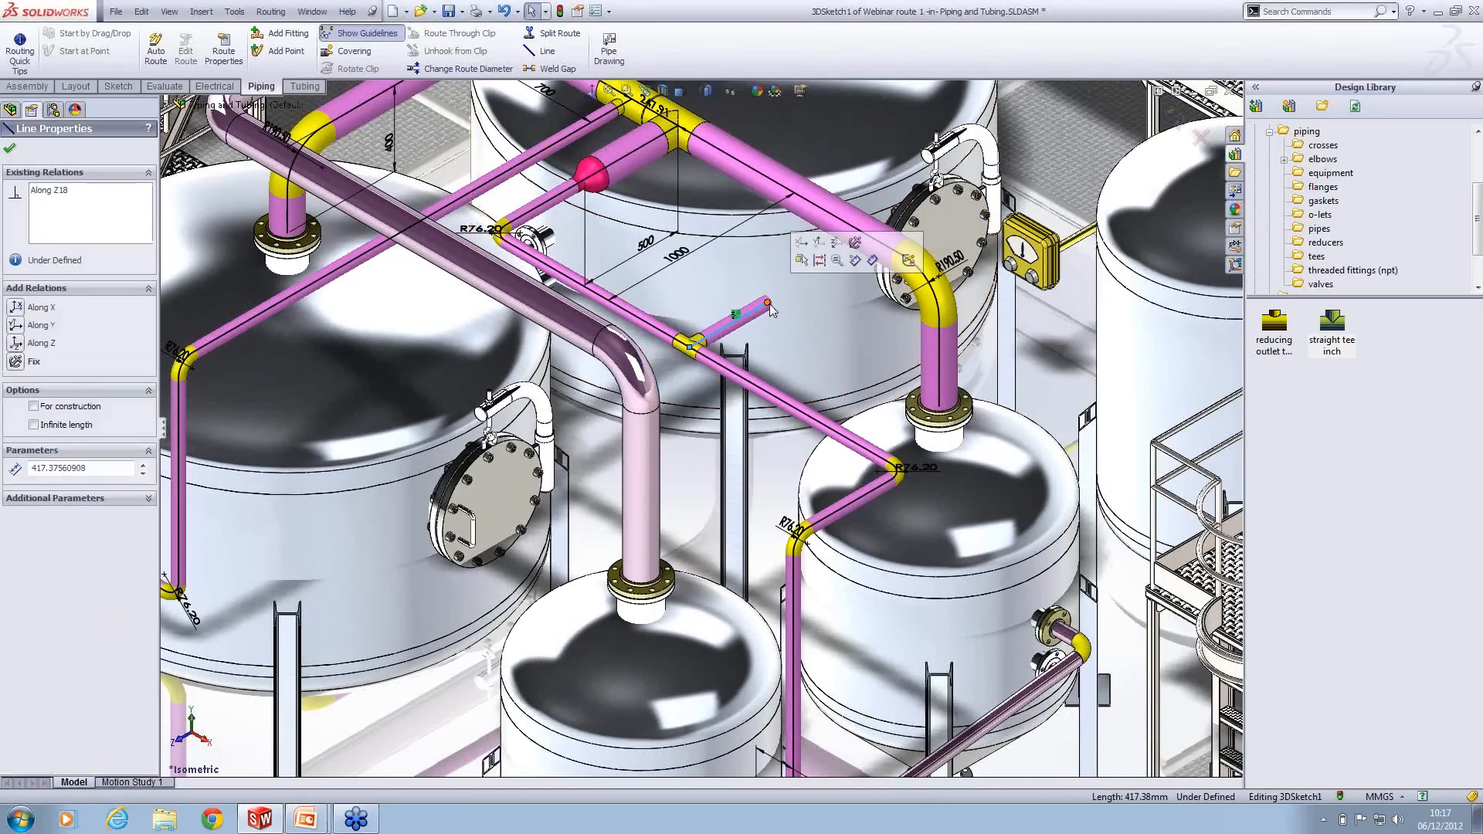
Step: Move the branch line's free end towards the larger pipe, and sketch a new short branch line from the long auto-routed 2-inch pipe's centreline
{"action": "left_click_drag", "start_coordinate": [769, 304], "coordinate": [843, 222]}
{"action": "left_click", "coordinate": [843, 413]}
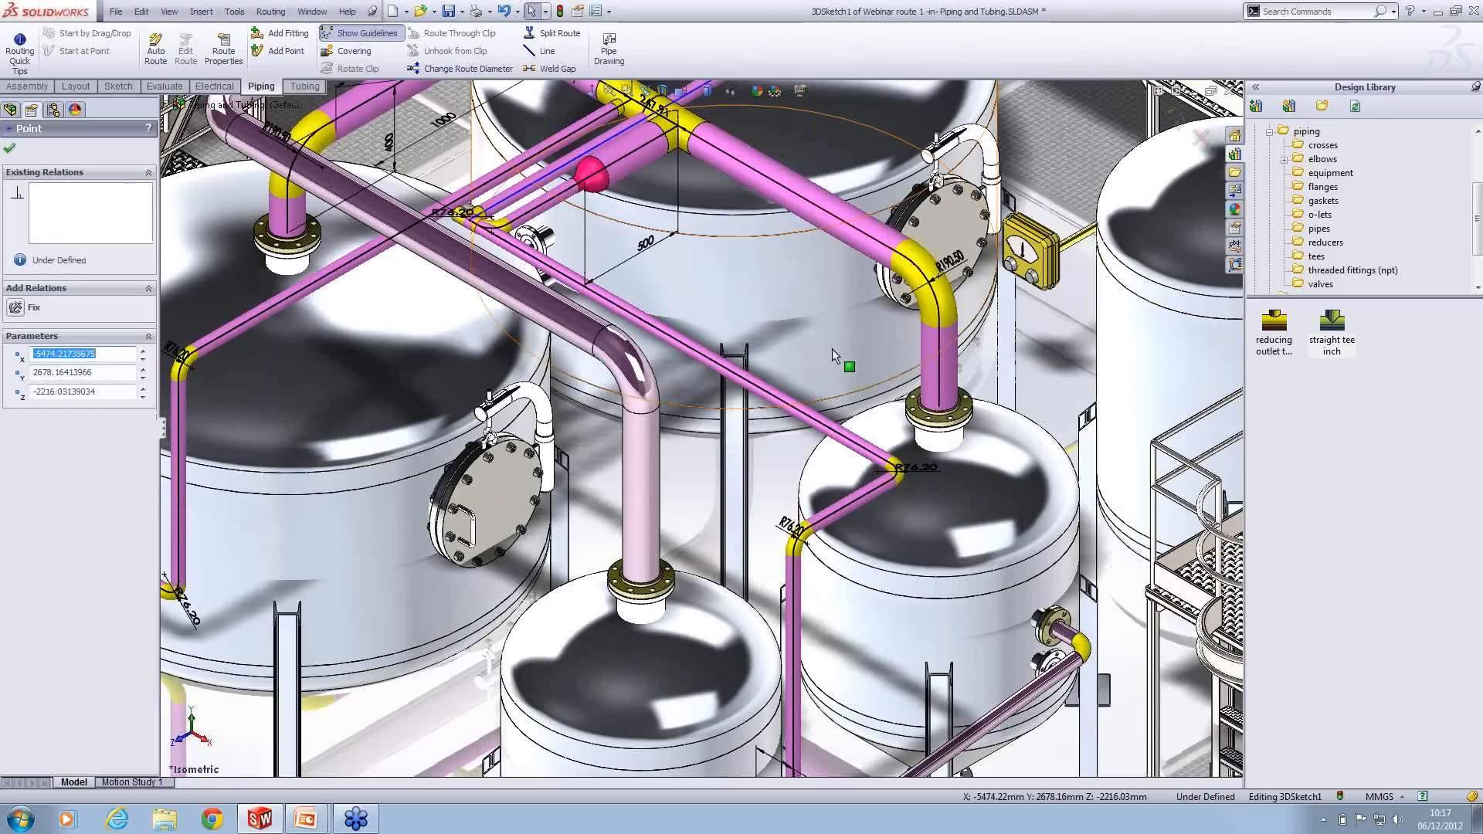
{"action": "key", "text": "s"}
{"action": "left_click", "coordinate": [826, 375]}
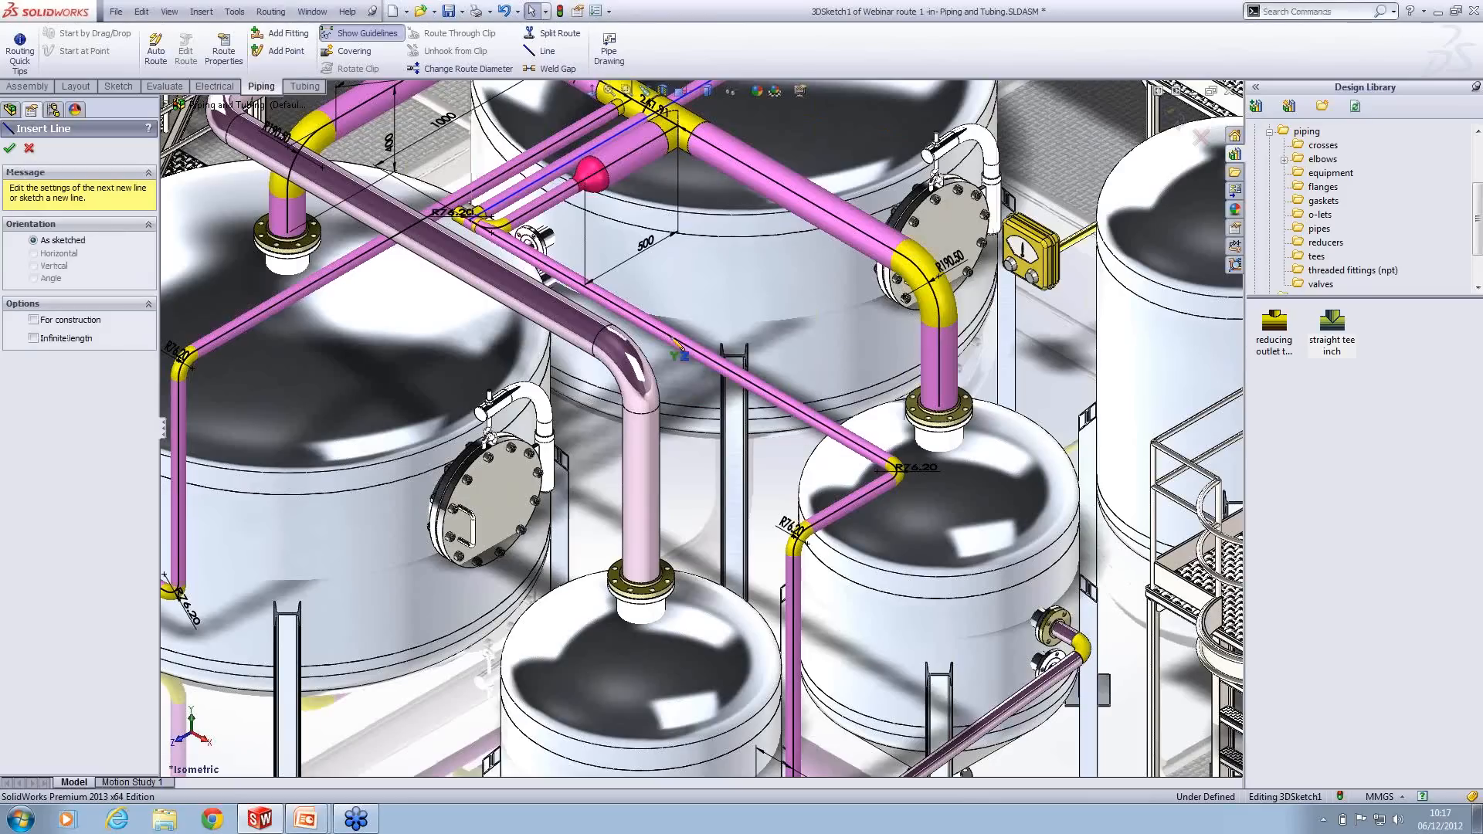
{"action": "left_click", "coordinate": [714, 298]}
{"action": "key", "text": "Escape"}
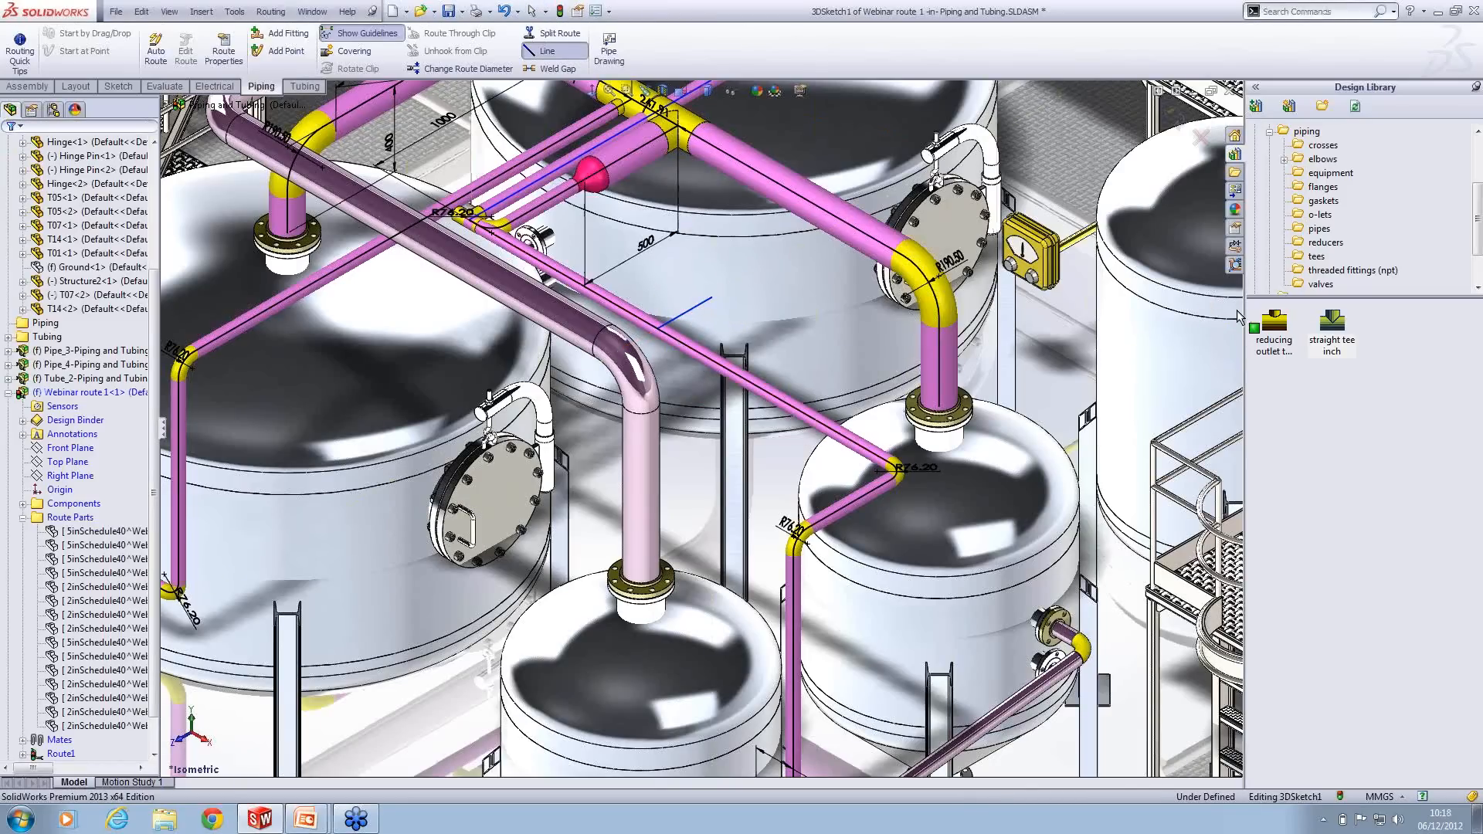
Step: Insert a Tee Inch 2 Sch40 straight tee at the new branch's junction, and make the branch's free end coincident with the larger pipe's centreline
{"action": "mouse_move", "coordinate": [1332, 328]}
{"action": "left_mouse_down"}
{"action": "mouse_move", "coordinate": [966, 255]}
{"action": "mouse_move", "coordinate": [665, 336]}
{"action": "left_mouse_up"}
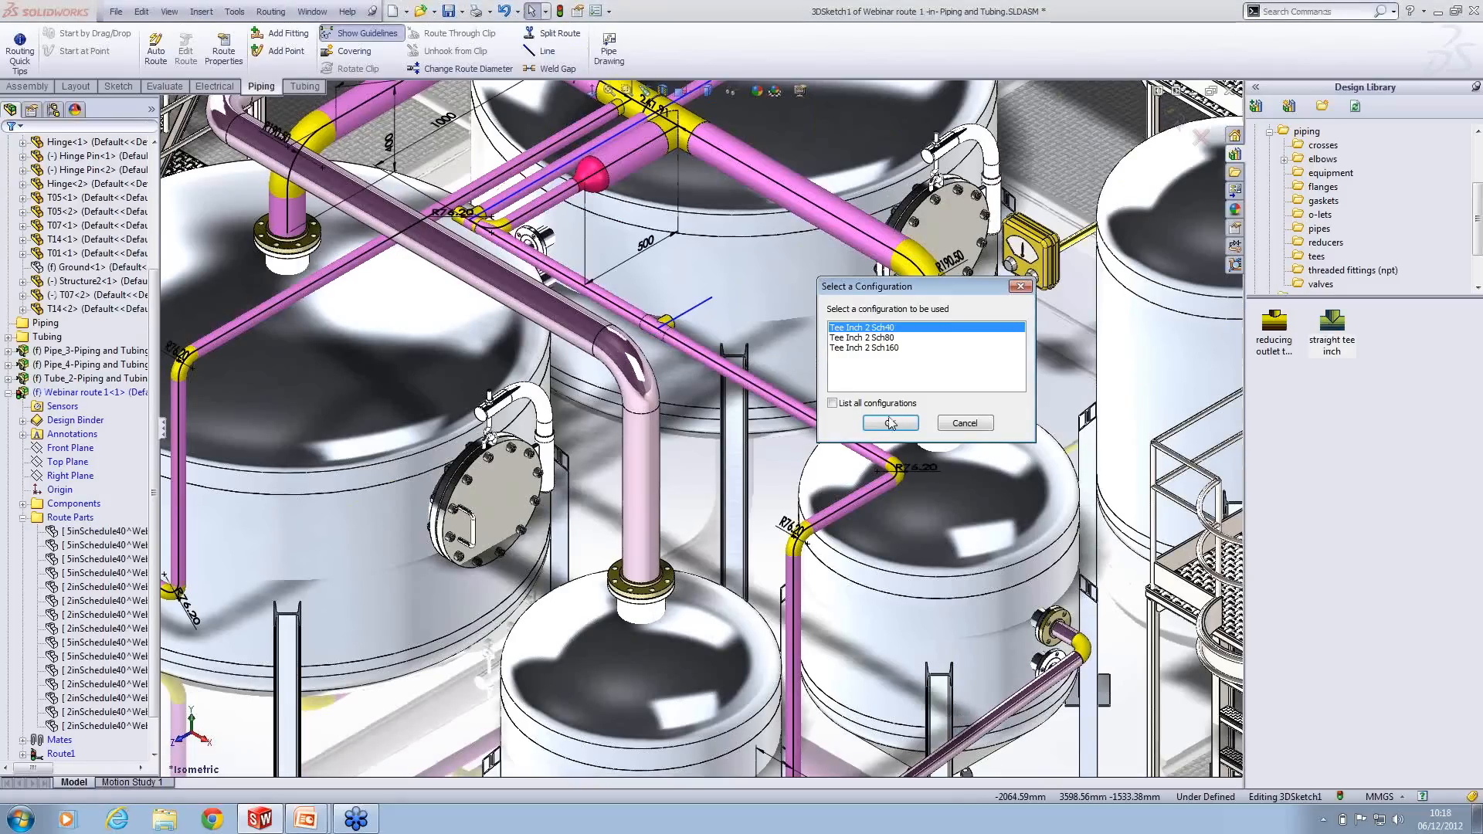
{"action": "left_click", "coordinate": [888, 423]}
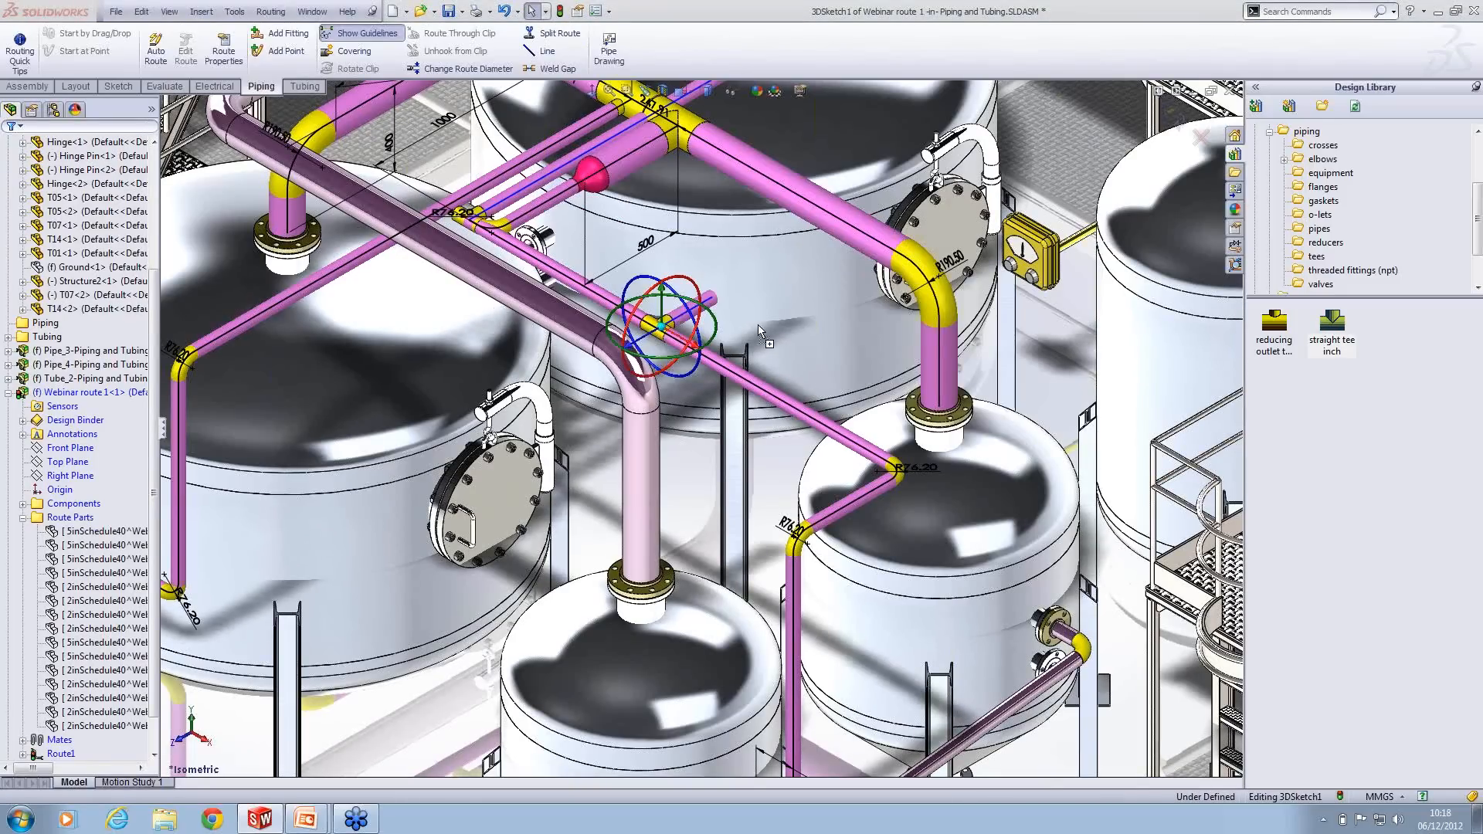
{"action": "left_click", "coordinate": [818, 209], "text": "ctrl"}
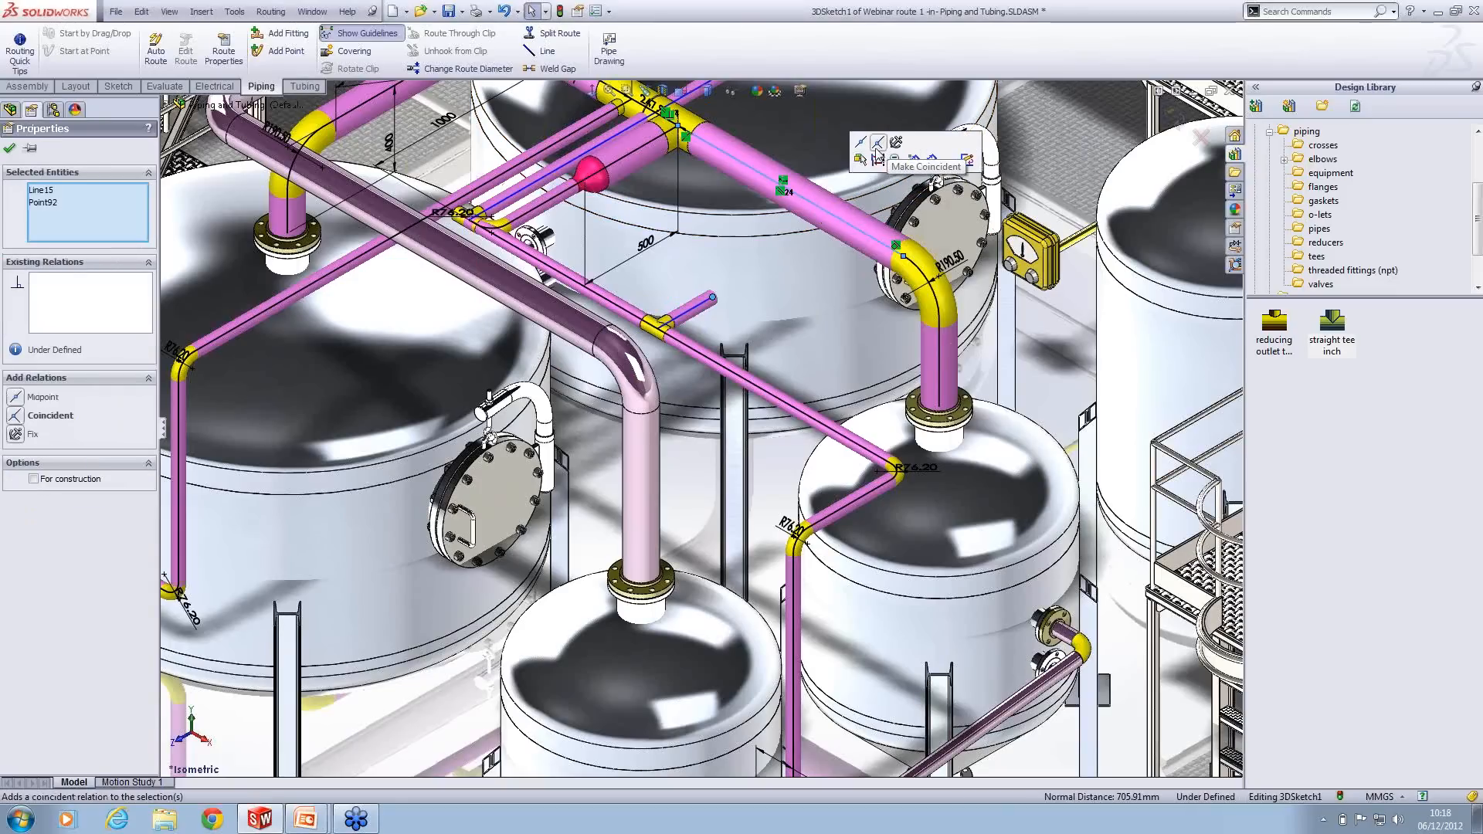
{"action": "left_click", "coordinate": [875, 146]}
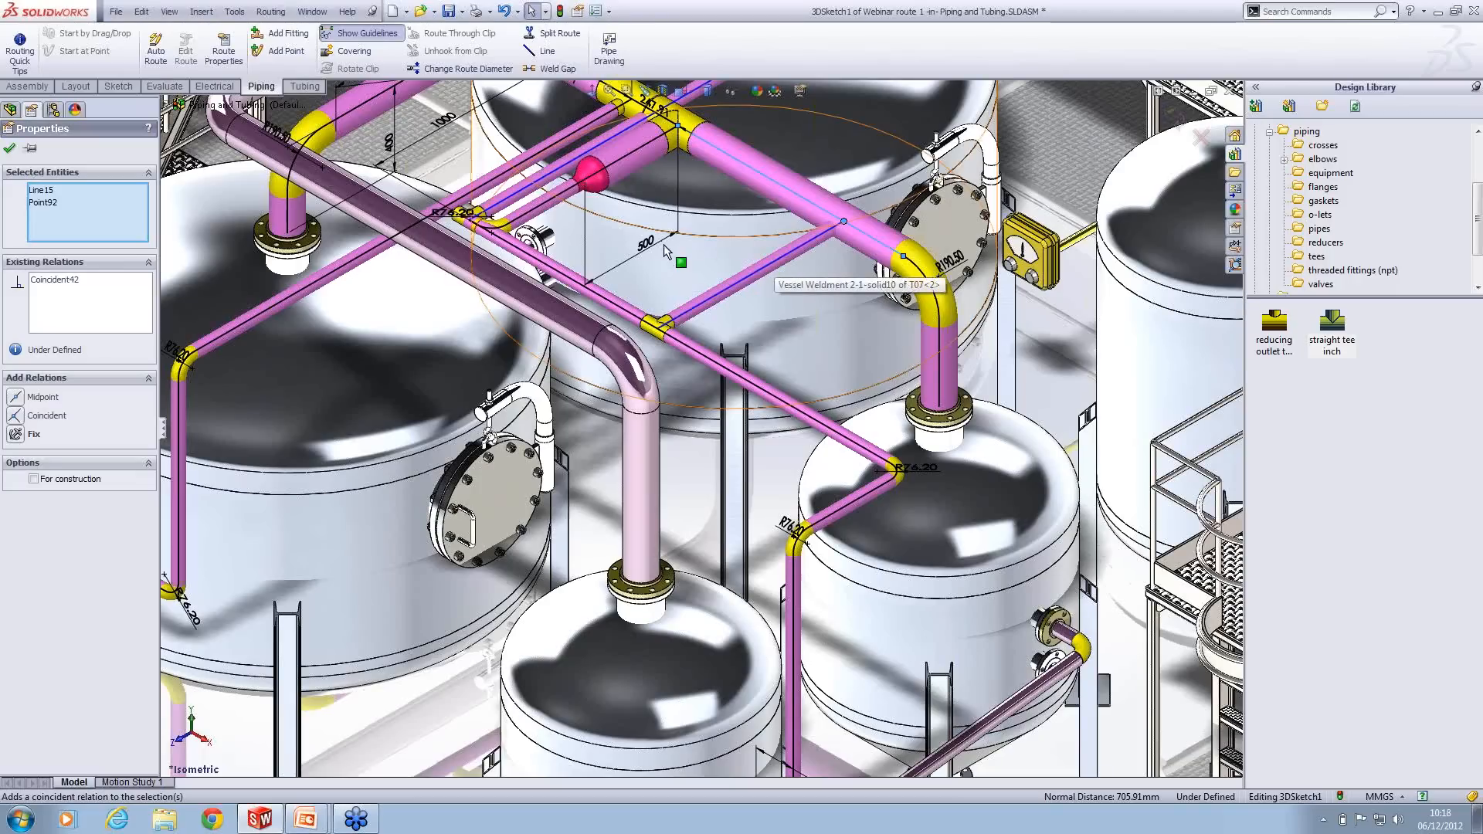
Step: Undo the coincident relation on the branch line and leave the route sketch, discarding its changes
{"action": "left_click", "coordinate": [505, 11]}
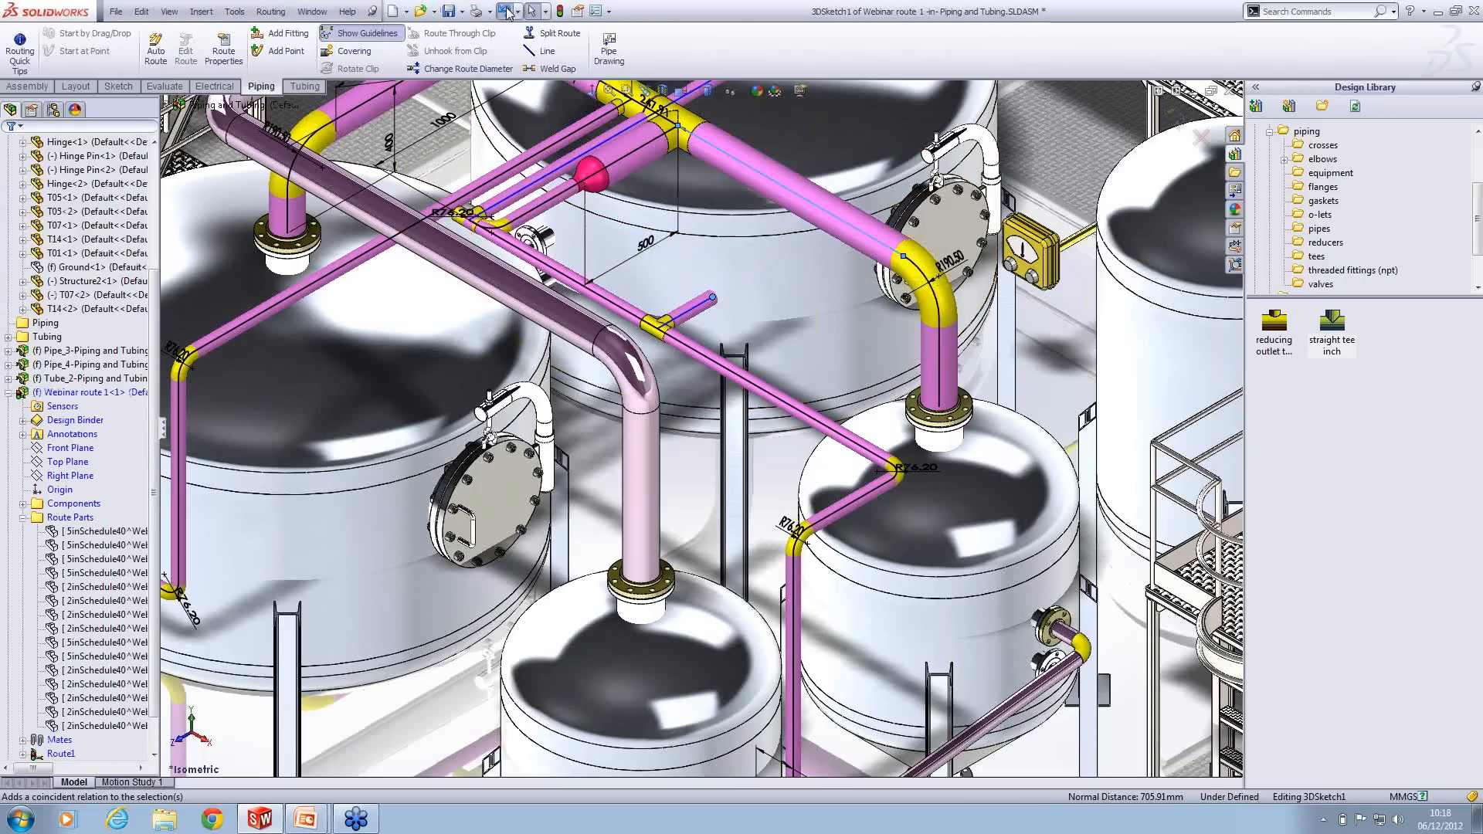
{"action": "left_click", "coordinate": [1201, 137]}
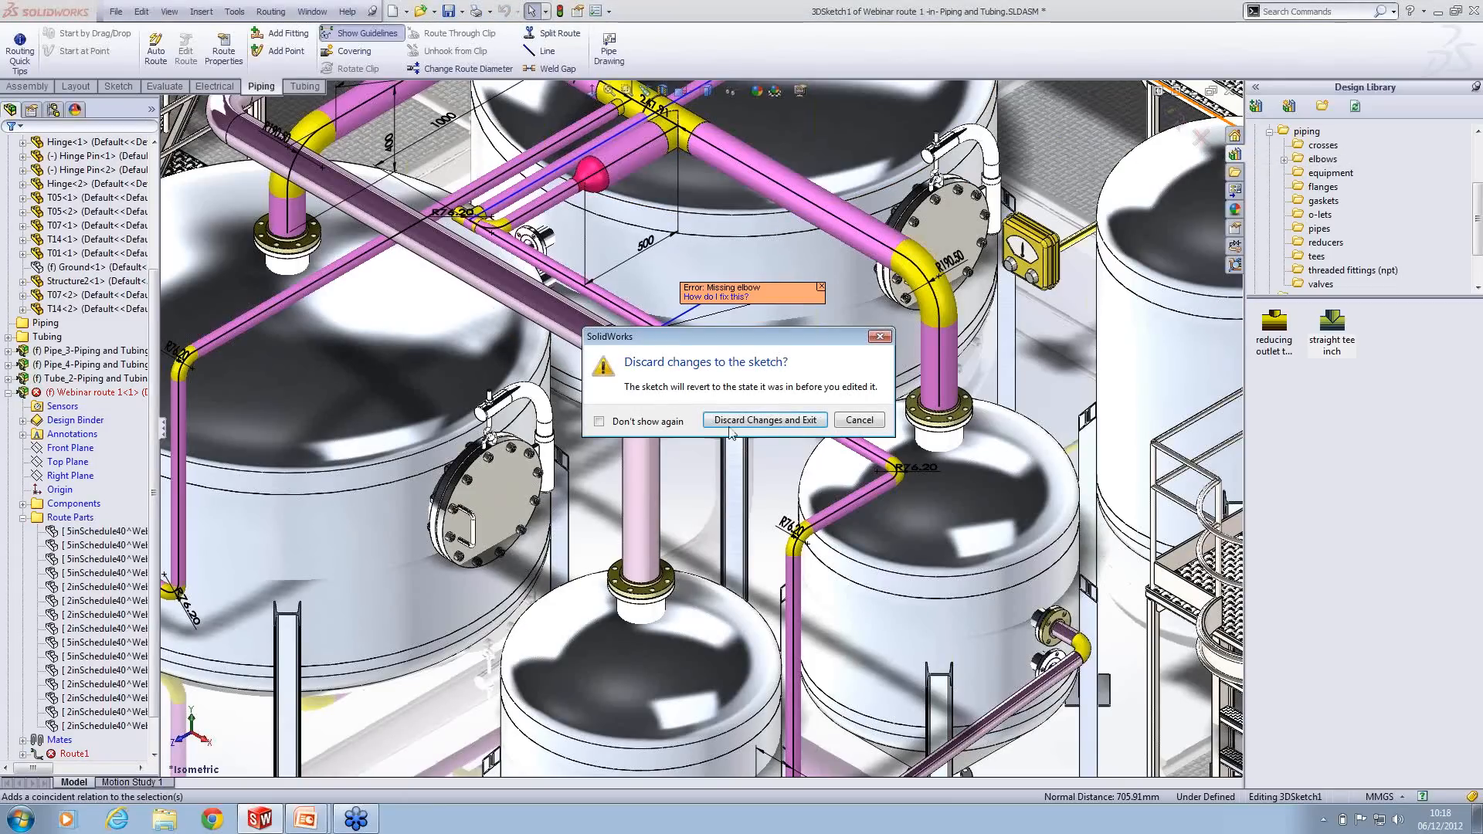
{"action": "left_click", "coordinate": [794, 423]}
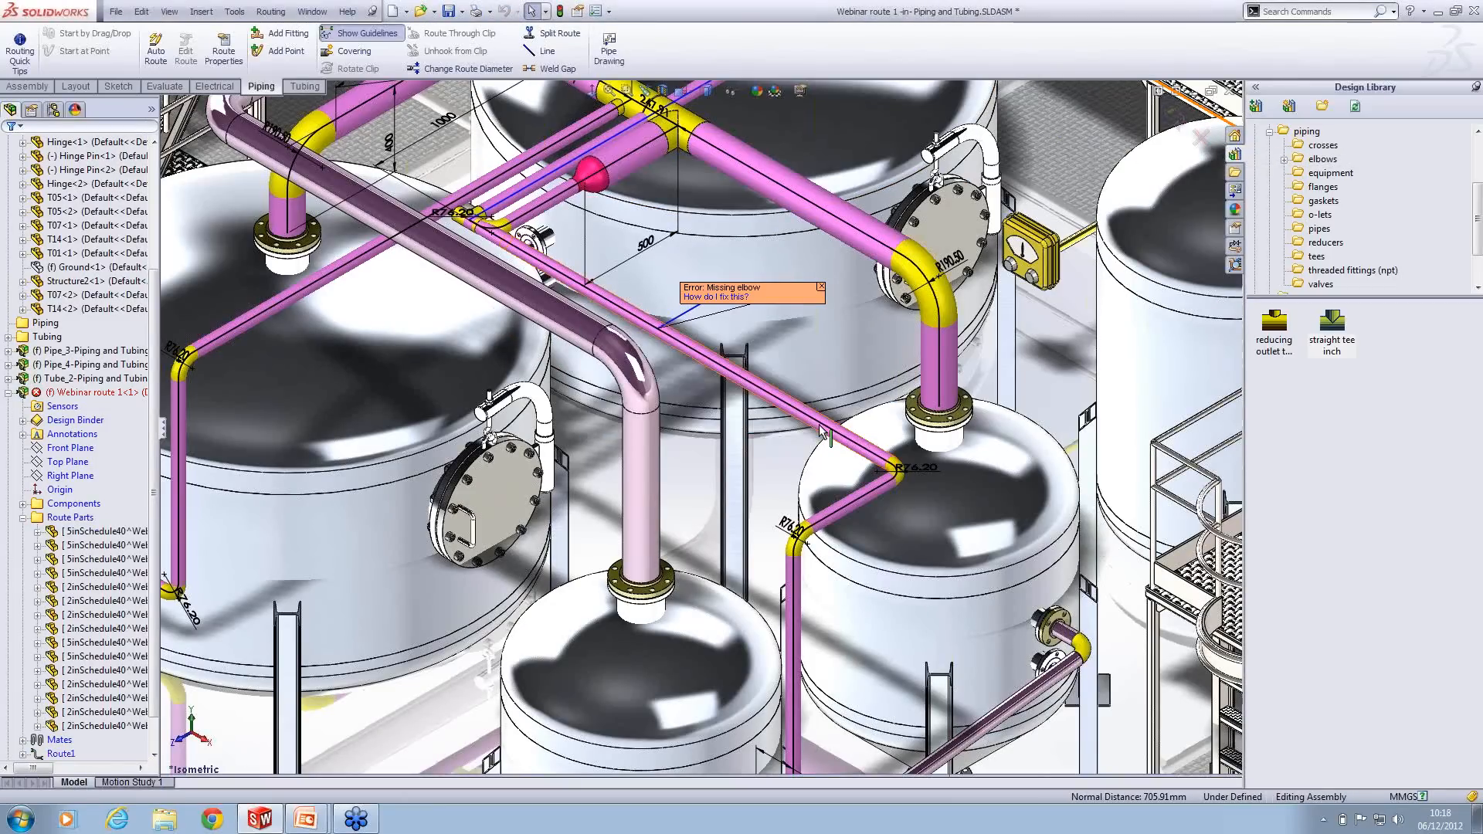
Step: Reopen the route of the 2 inch pipe for editing and sketch a branch line from that pipe towards the 5 inch pipe
{"action": "right_click", "coordinate": [694, 354]}
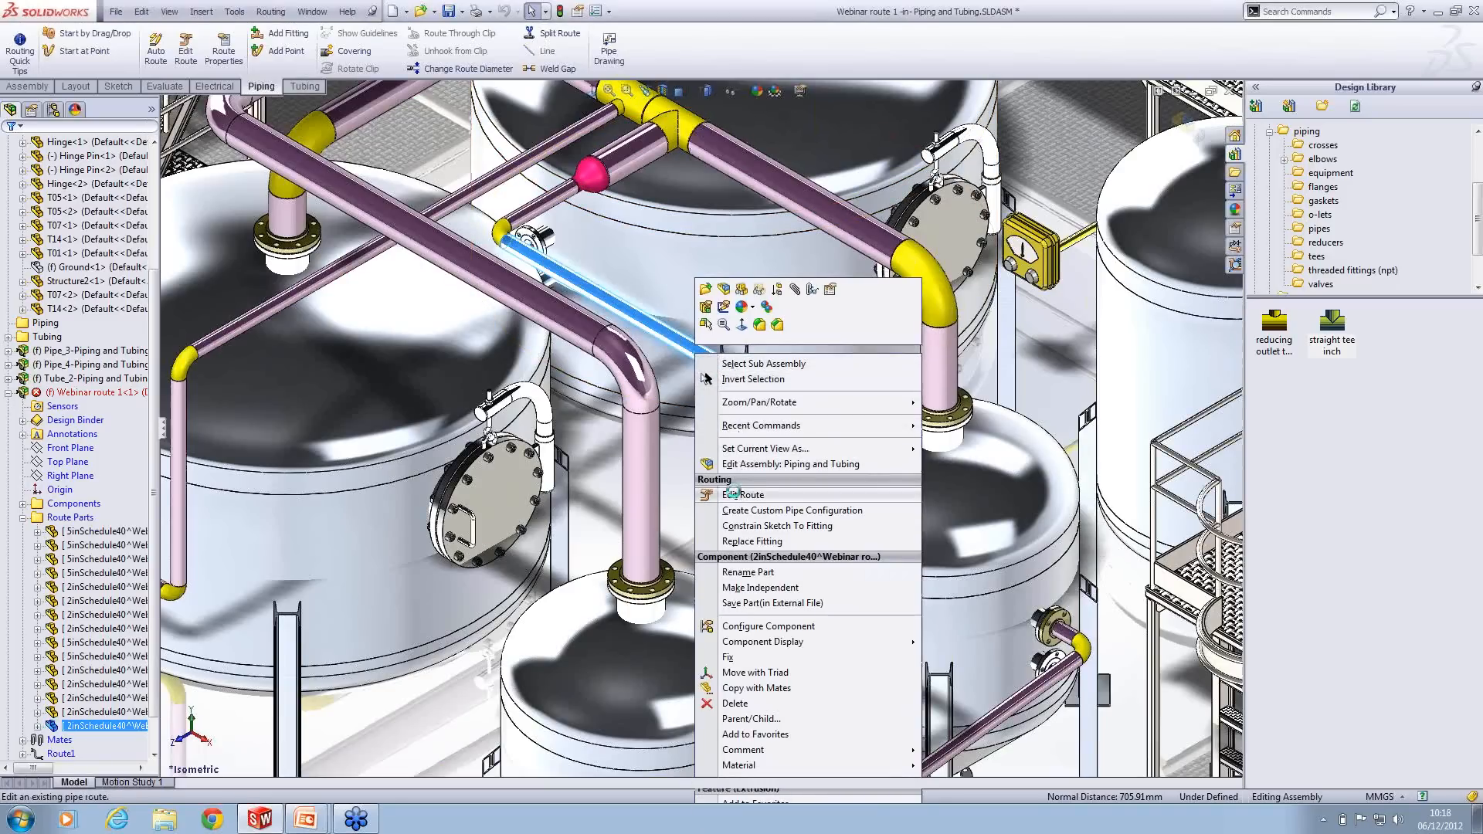
{"action": "left_click", "coordinate": [732, 494]}
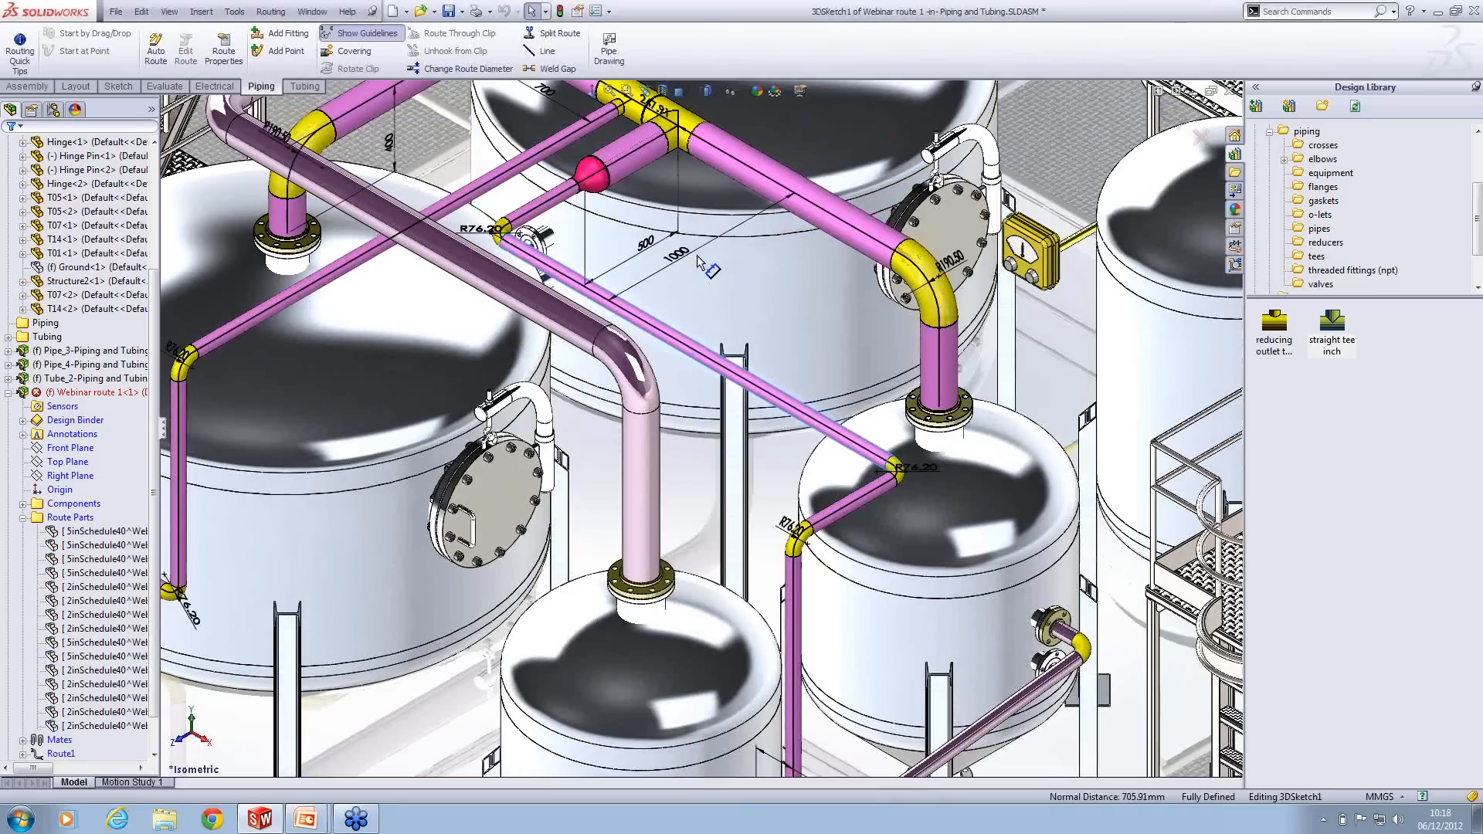
{"action": "key", "text": "s"}
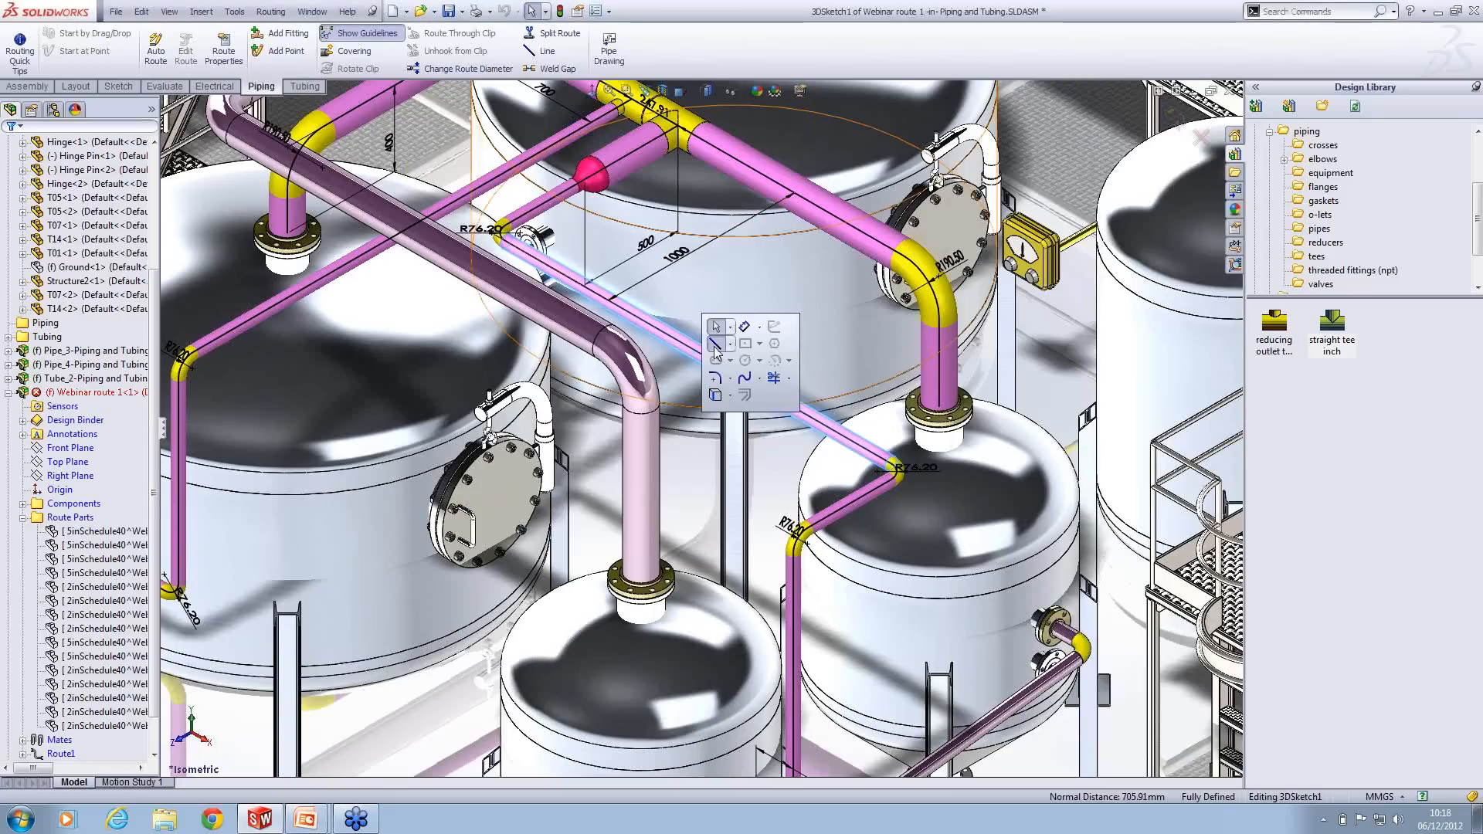
{"action": "left_click", "coordinate": [715, 349]}
{"action": "left_click", "coordinate": [697, 353]}
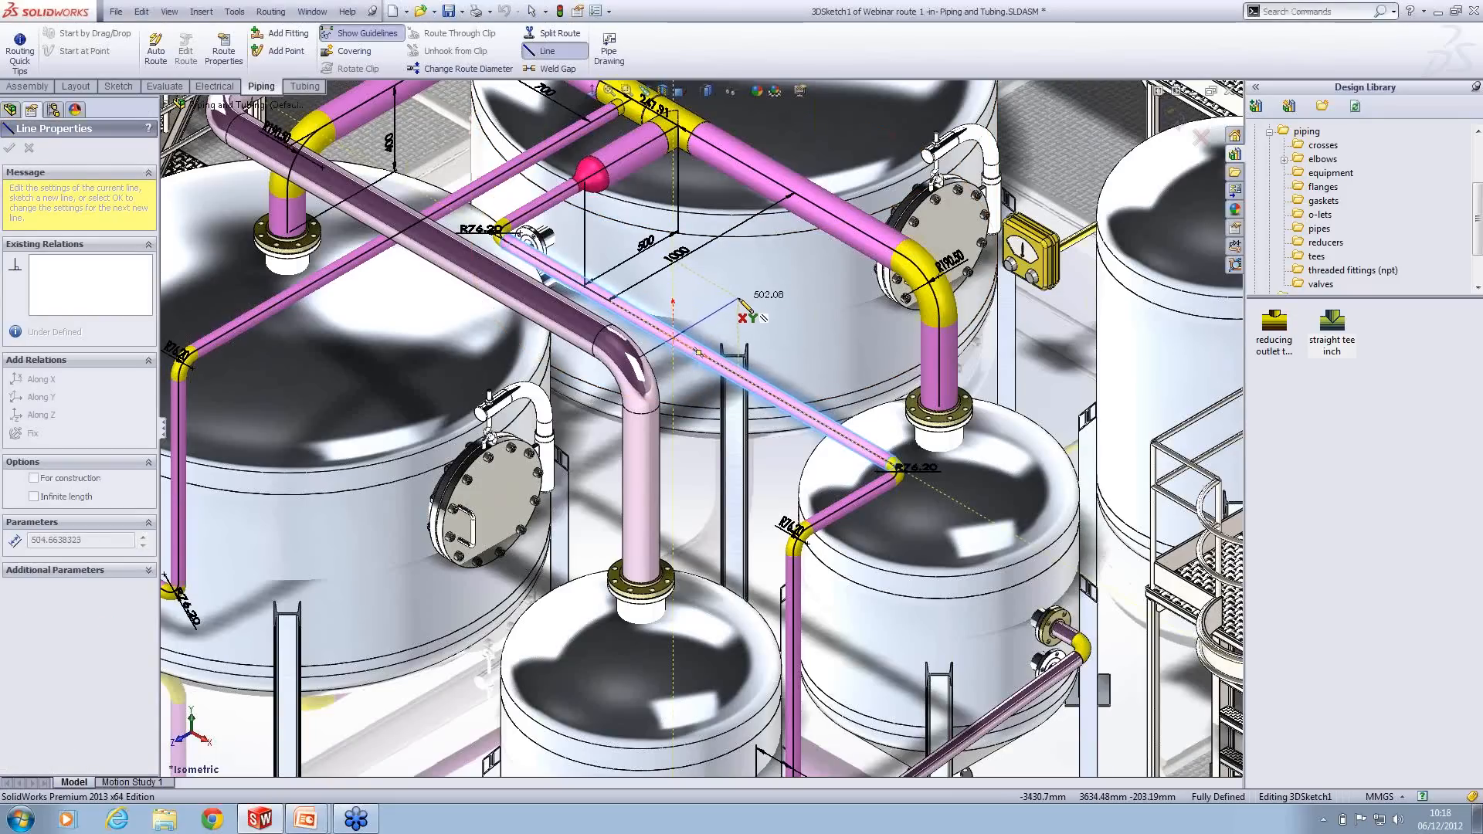
{"action": "left_click", "coordinate": [788, 274]}
{"action": "key", "text": "Escape"}
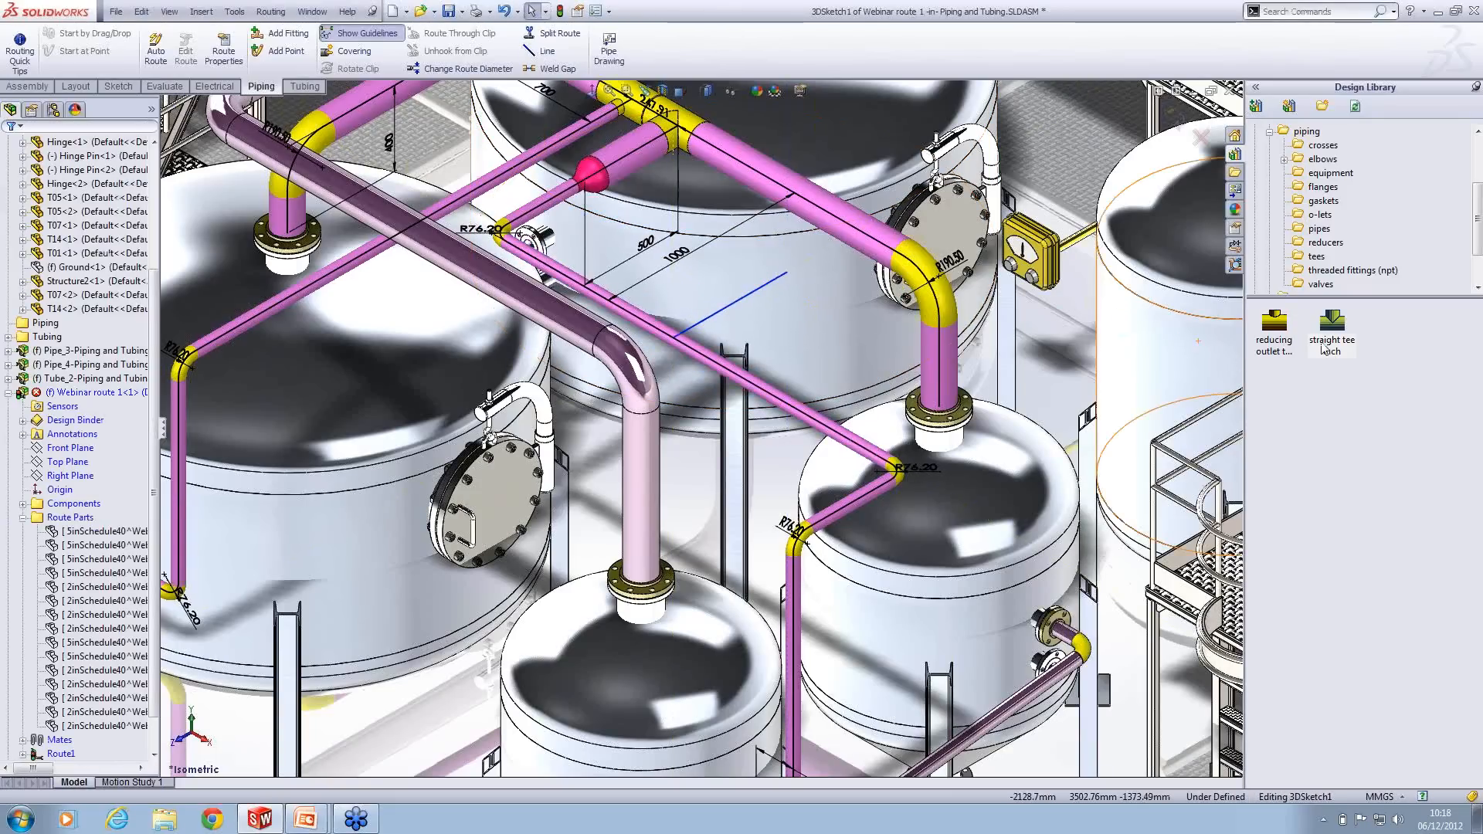
Step: Insert the straight tee as Tee Inch 2 Sch40 at the branch junction and make the branch's free end coincident with the 5 inch pipe's centreline
{"action": "left_click_drag", "start_coordinate": [1323, 349], "coordinate": [671, 337]}
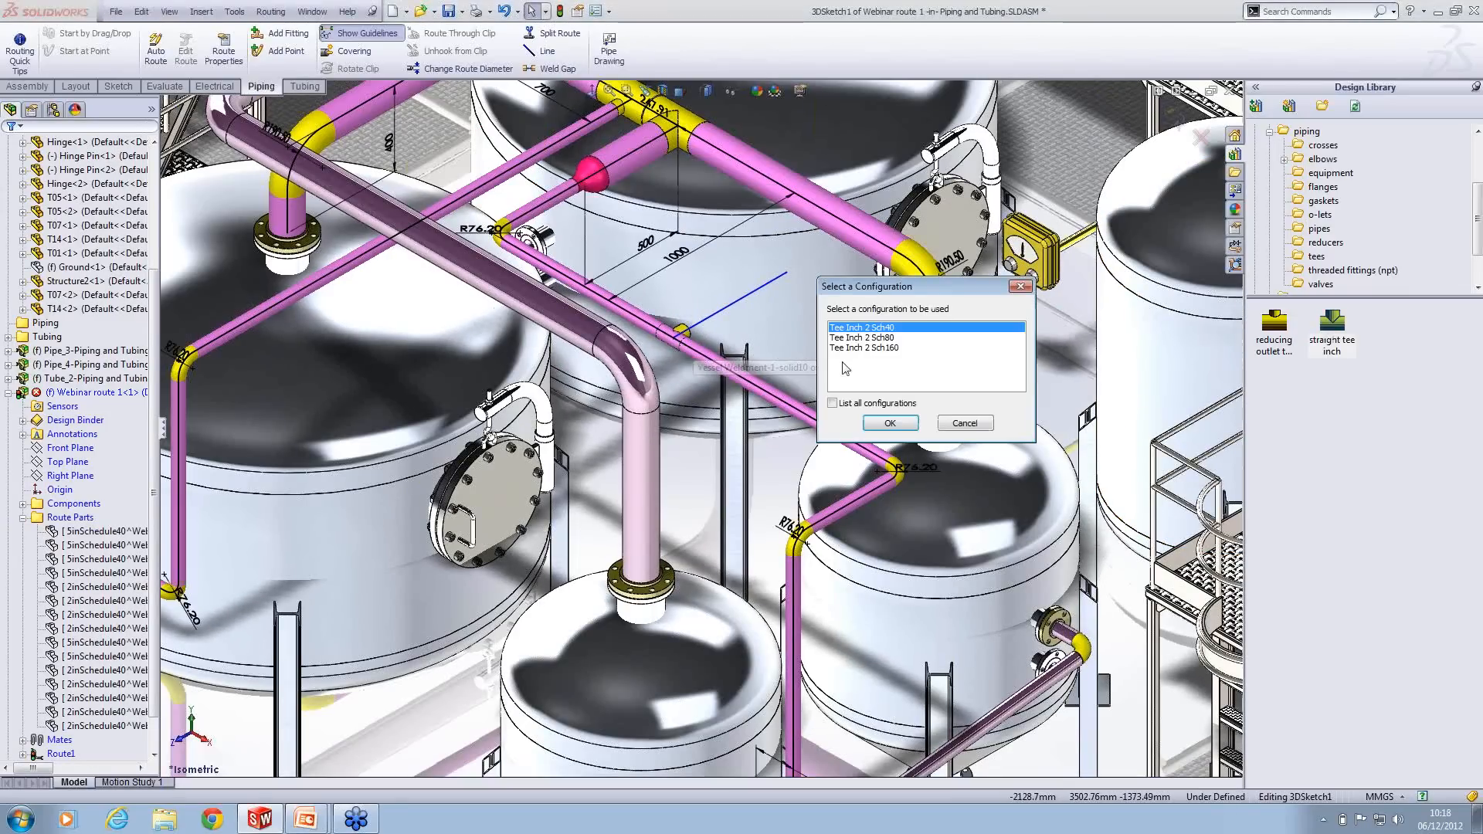
{"action": "left_click", "coordinate": [890, 423]}
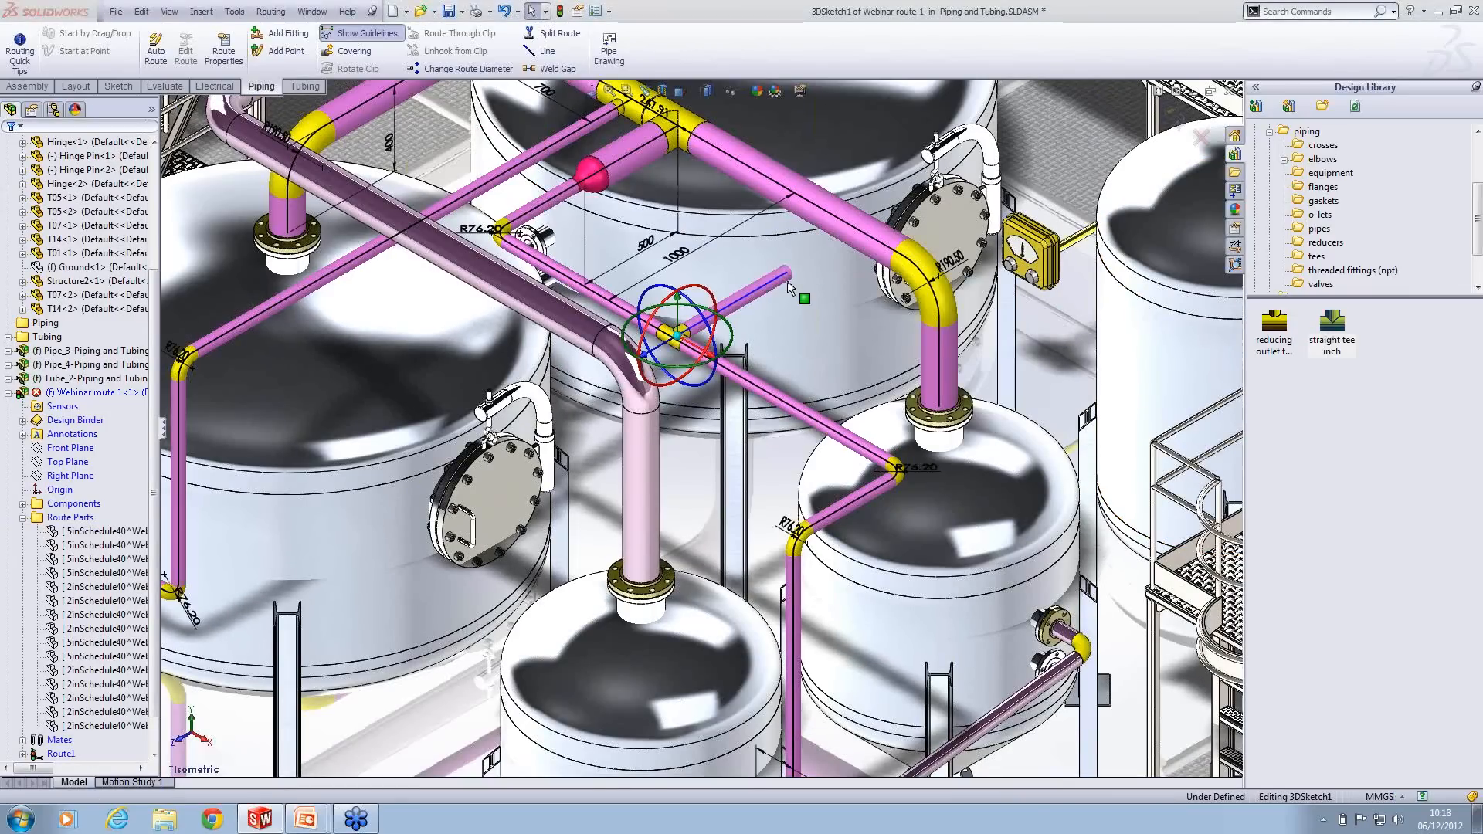
{"action": "left_click_drag", "start_coordinate": [786, 272], "coordinate": [850, 225]}
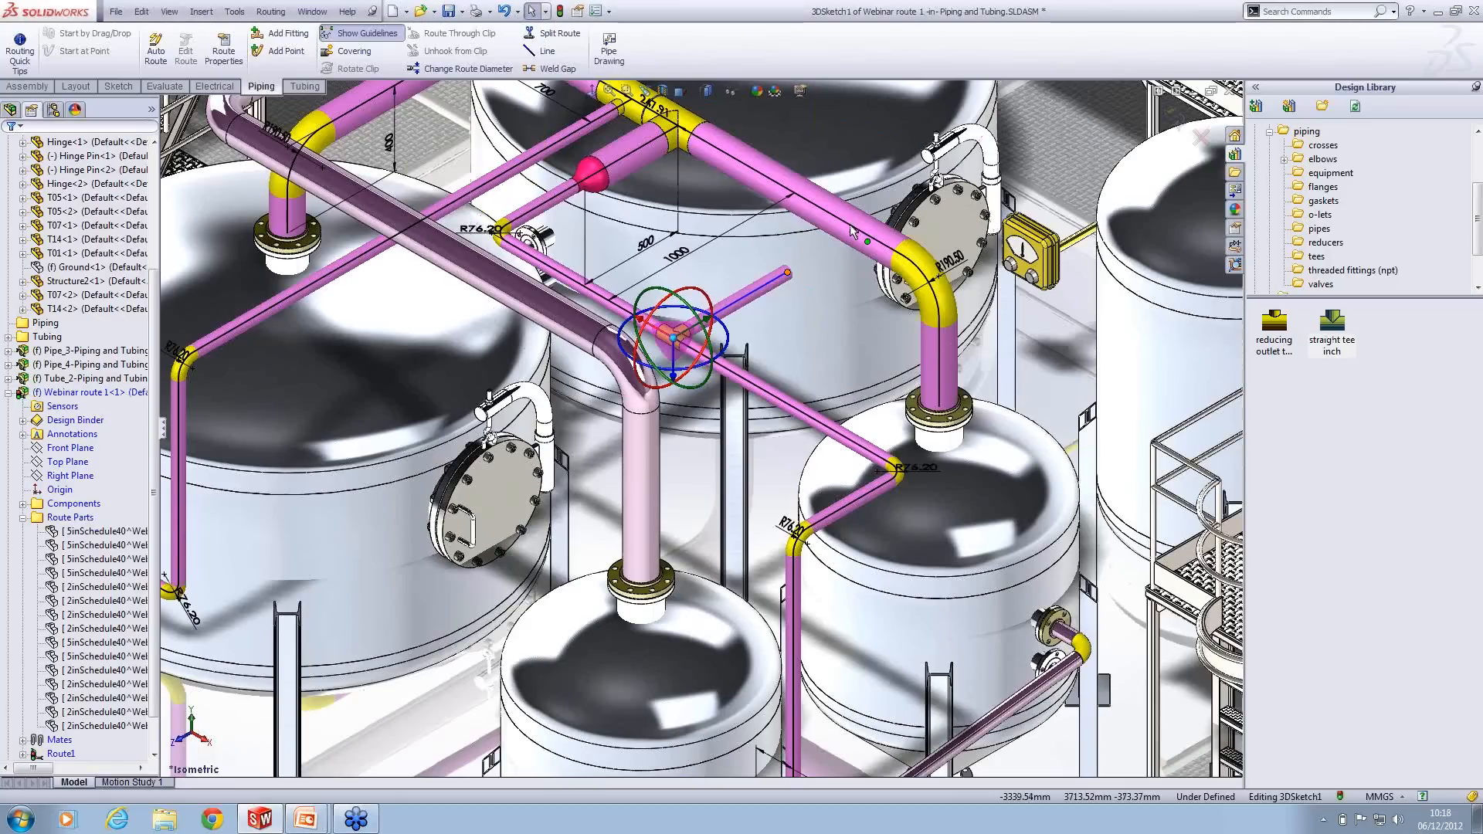
{"action": "left_click", "coordinate": [850, 224], "text": "ctrl"}
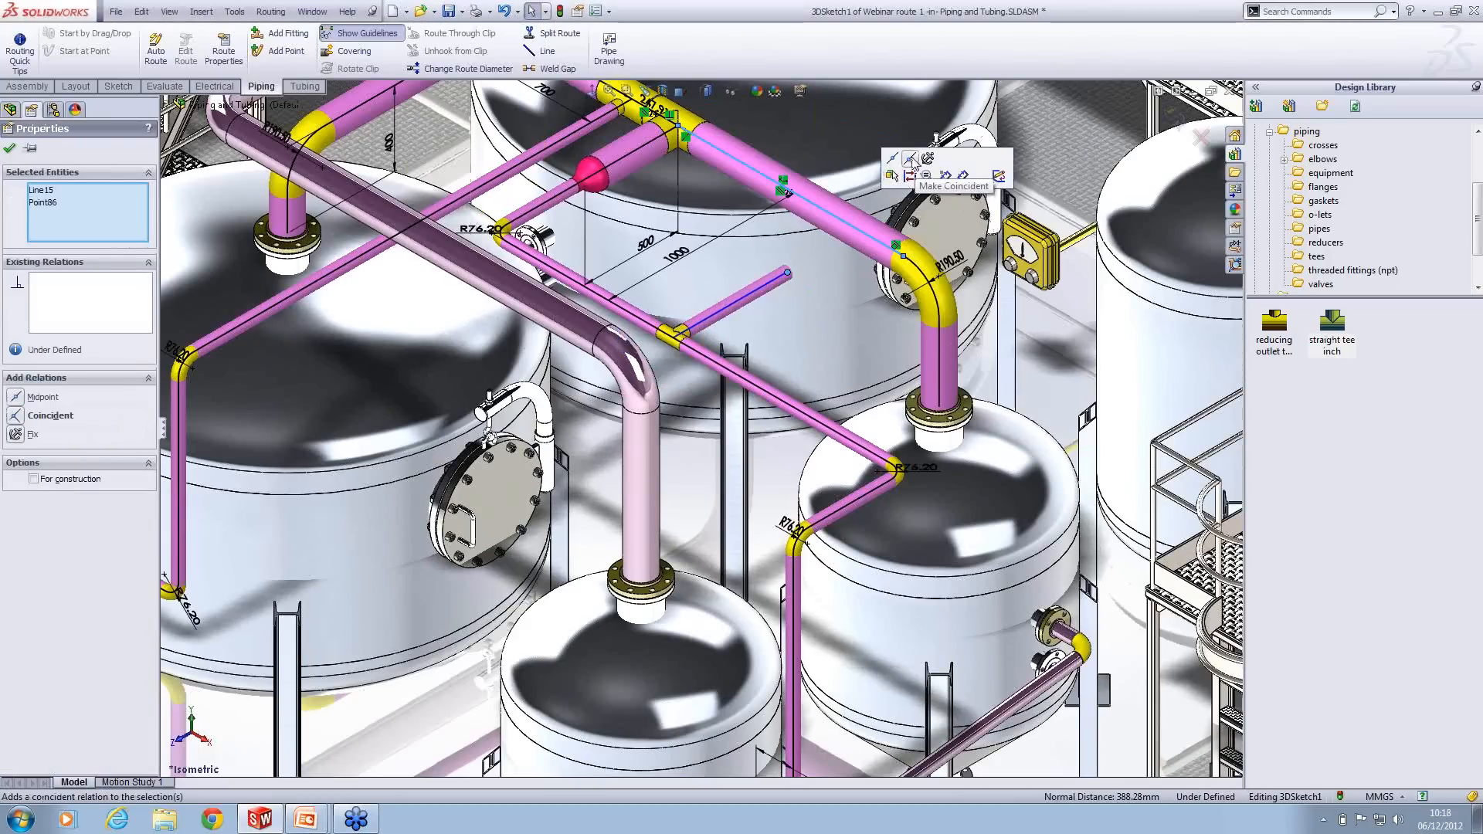
{"action": "left_click", "coordinate": [912, 160]}
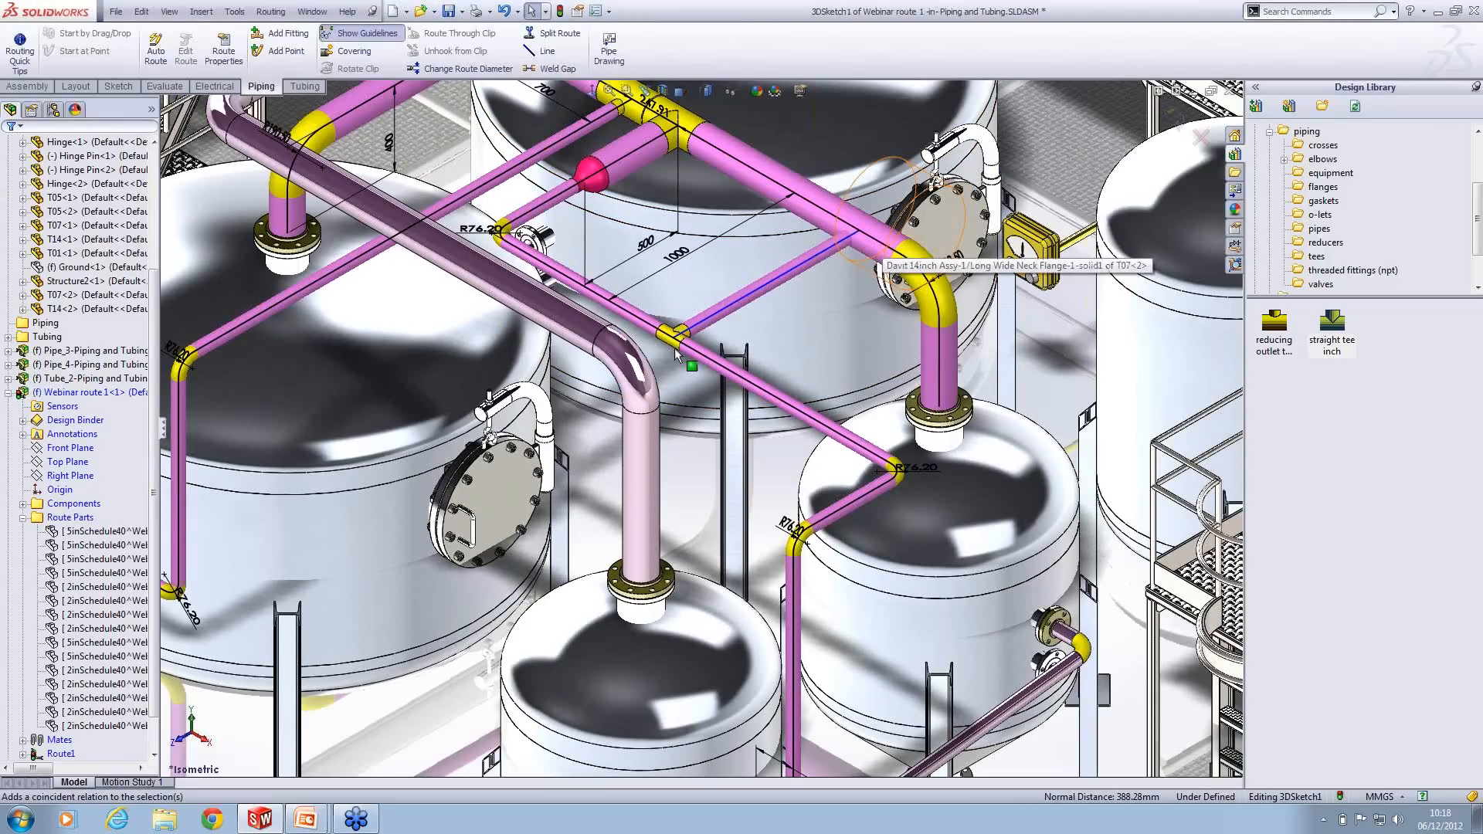
Step: Apply Penetrate at the point where the branch meets the 5 inch pipe and finish editing the route
{"action": "left_click", "coordinate": [860, 230]}
{"action": "right_click", "coordinate": [861, 231]}
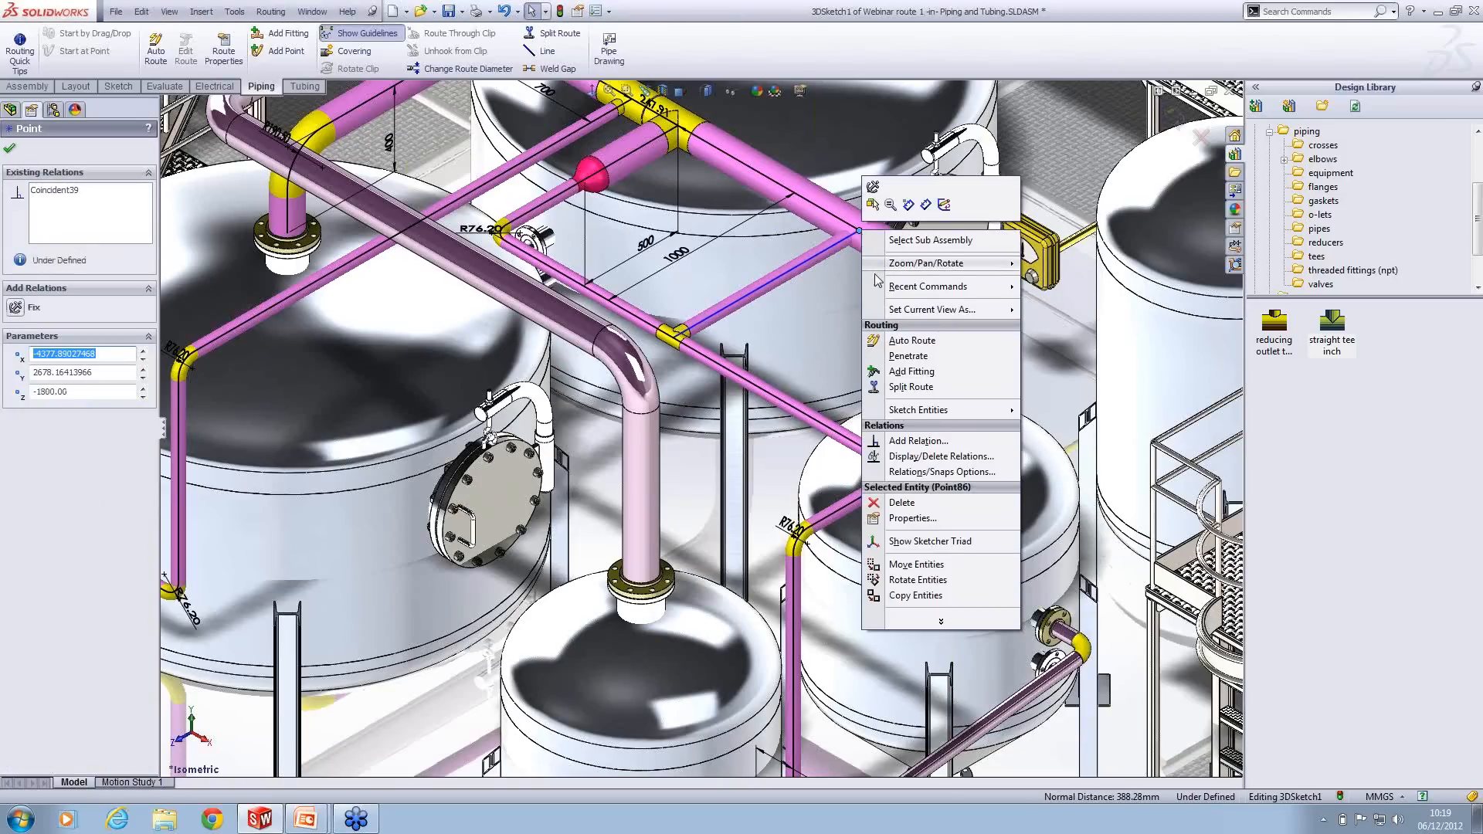
{"action": "left_click", "coordinate": [905, 357]}
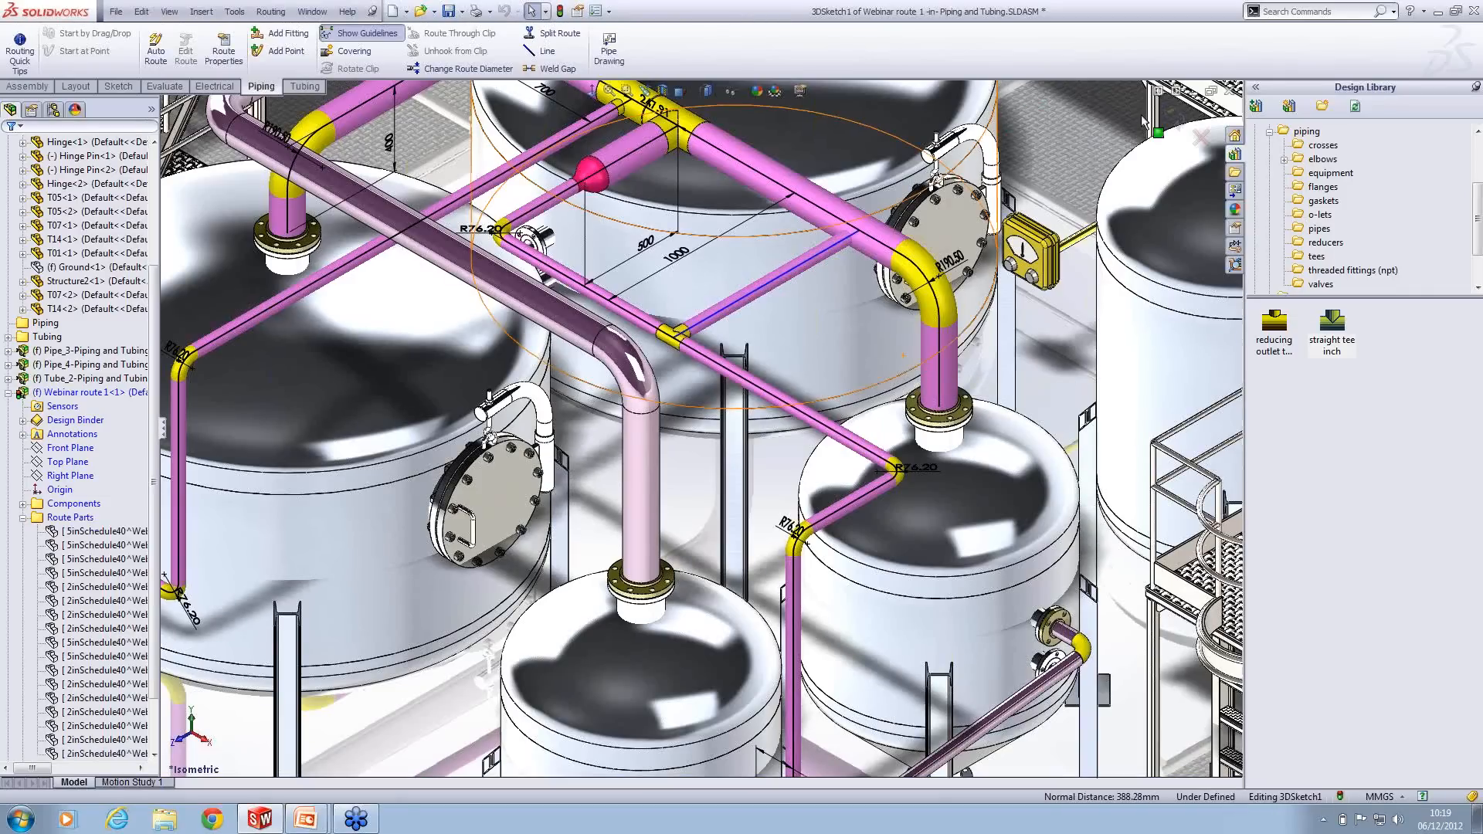
{"action": "left_click", "coordinate": [1172, 116]}
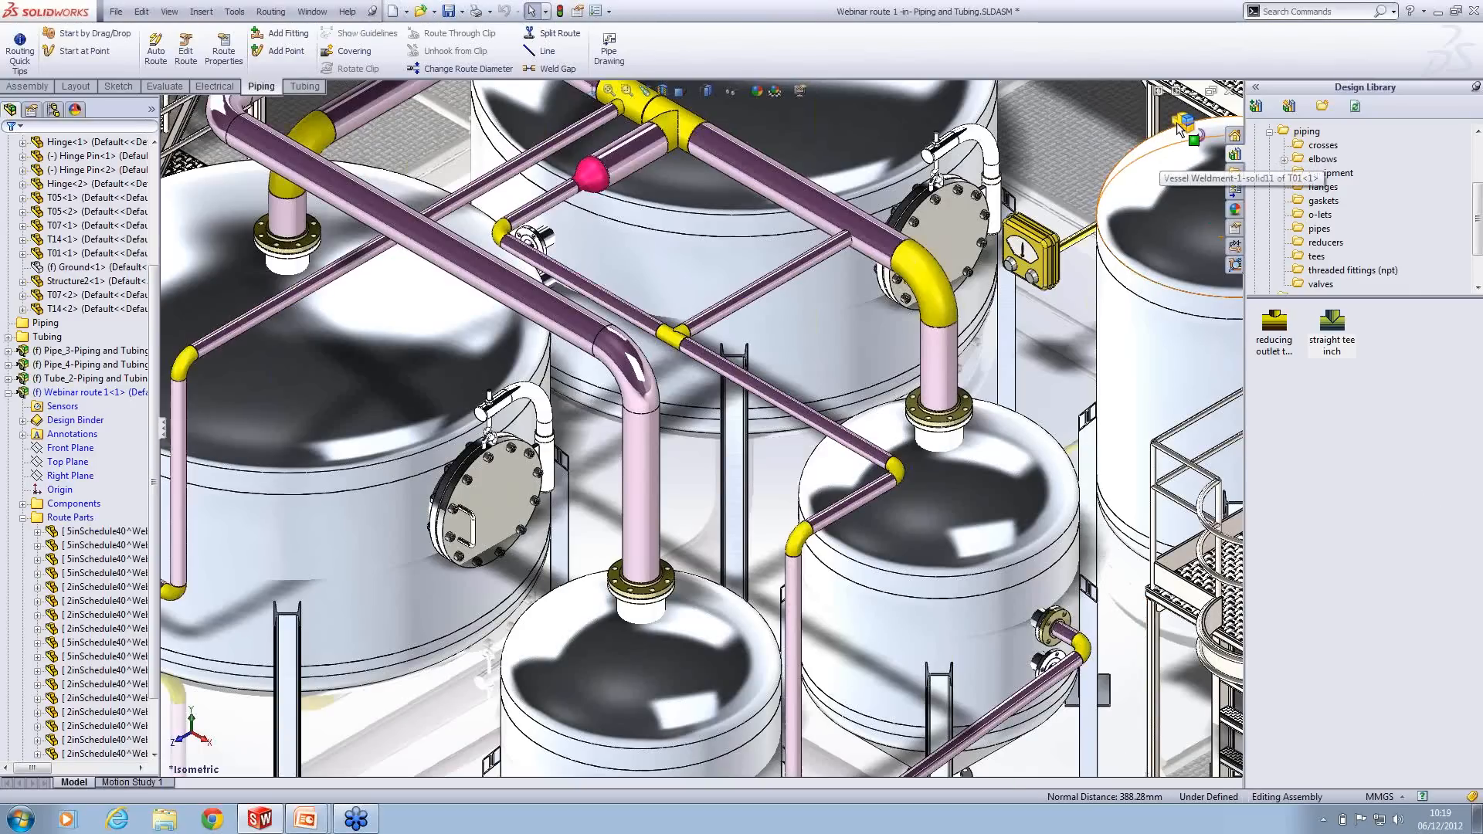
Step: Isolate the 5 inch pipe to examine its wall where the branch connects, and restore the full assembly
{"action": "left_click", "coordinate": [853, 219]}
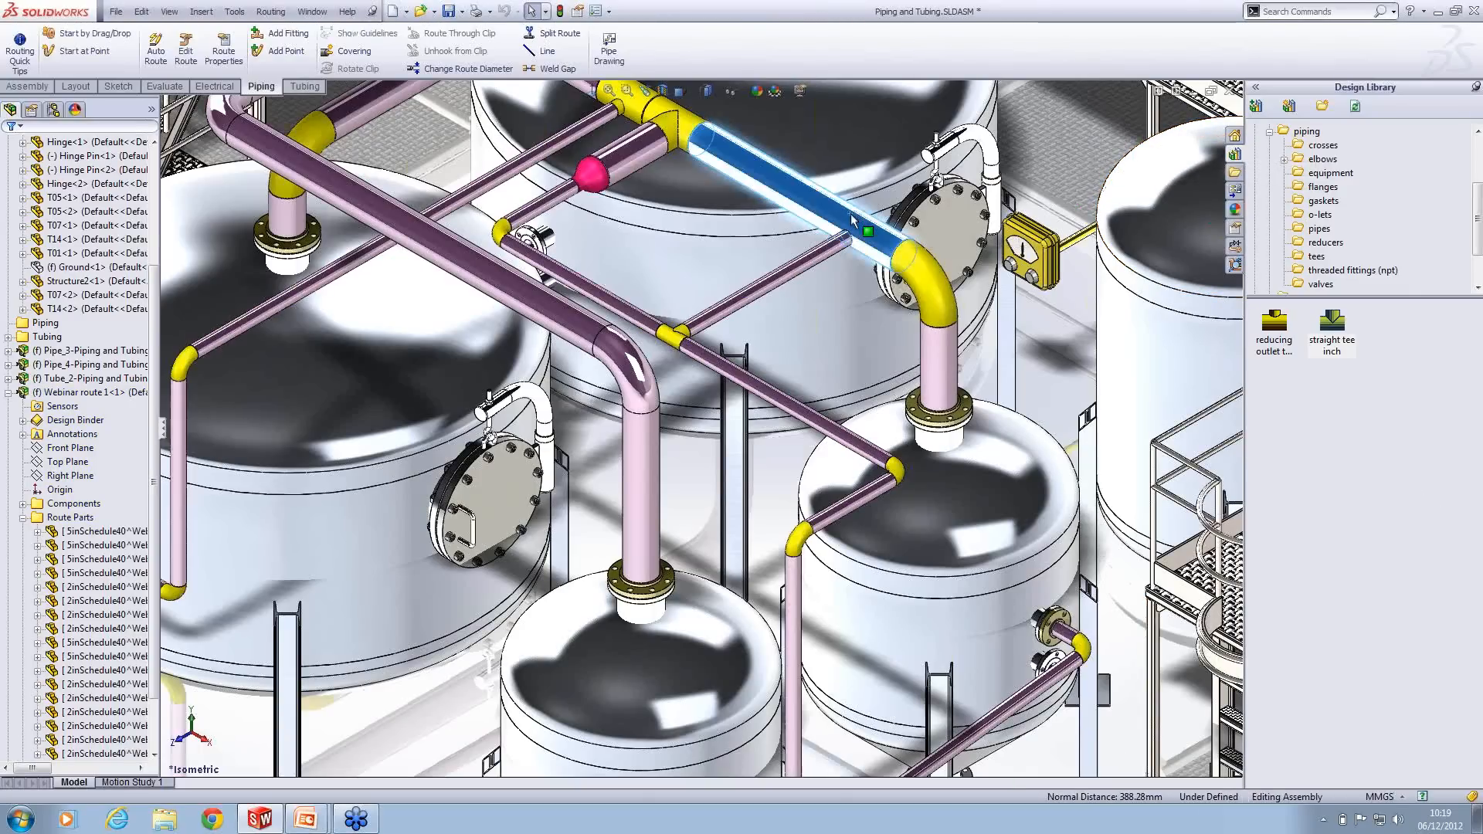
{"action": "right_click", "coordinate": [853, 219]}
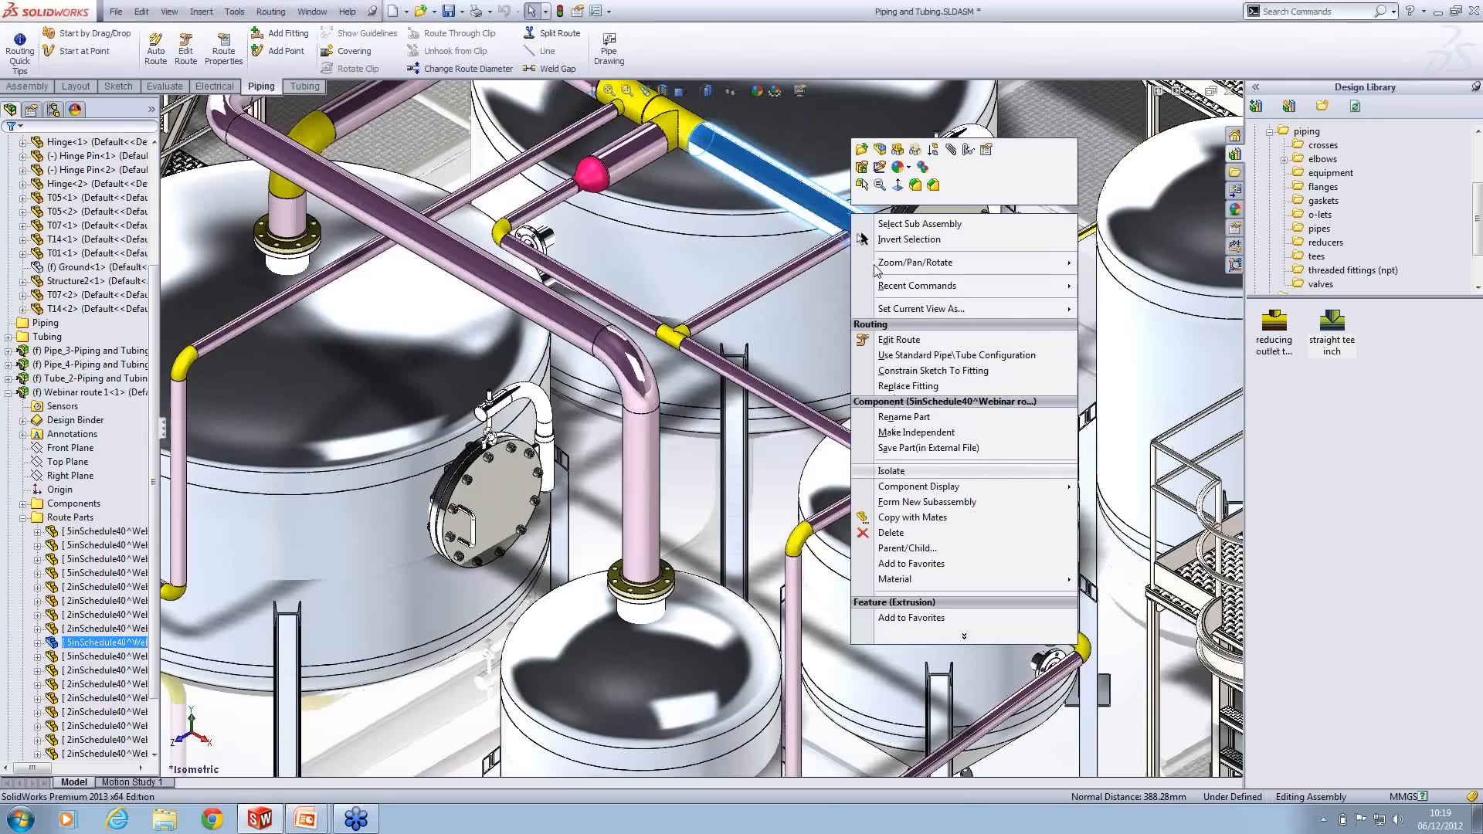
{"action": "left_click", "coordinate": [890, 471]}
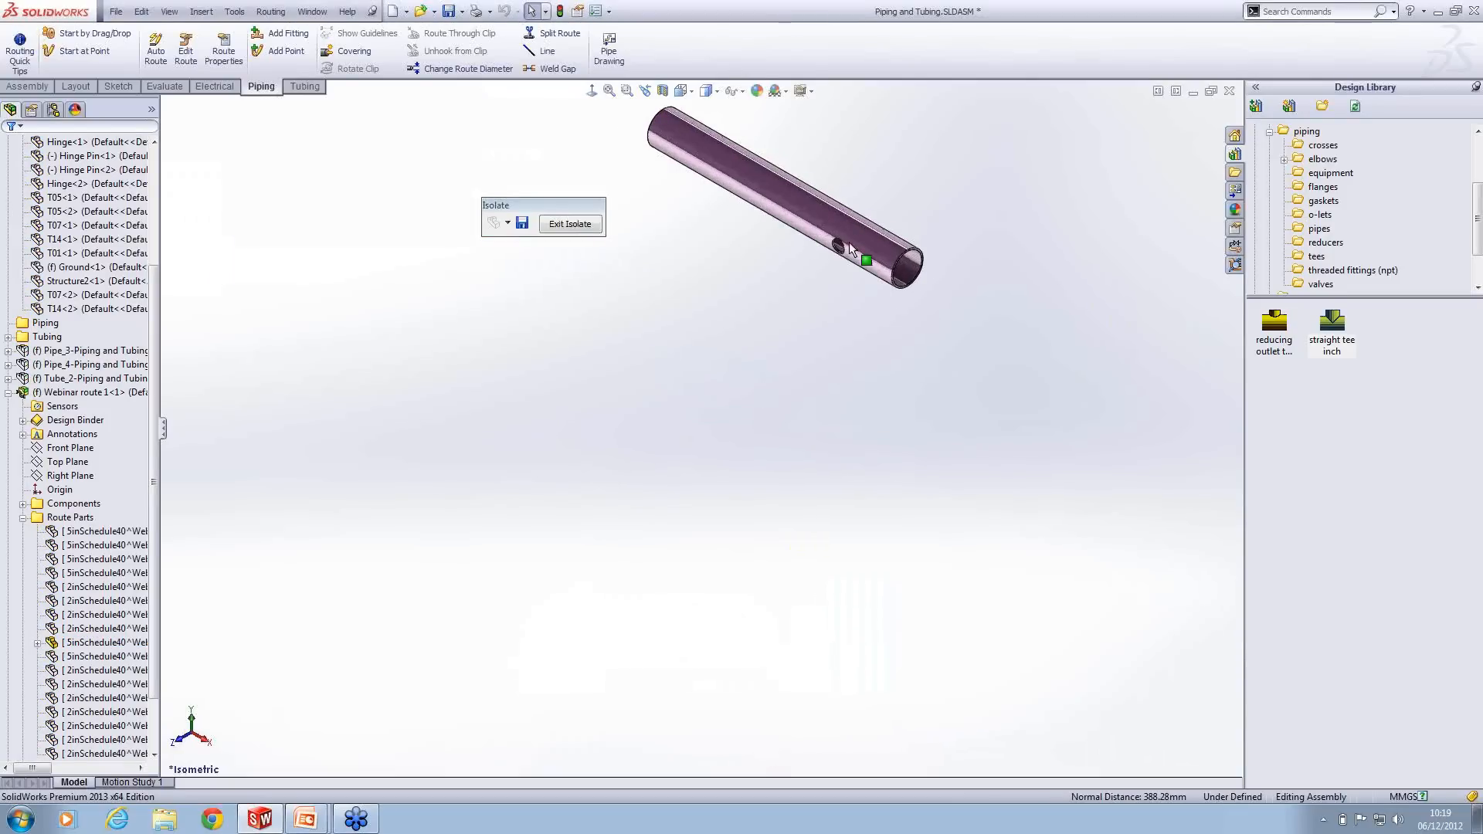
{"action": "scroll", "coordinate": [819, 263], "scroll_direction": "down", "scroll_amount": 3}
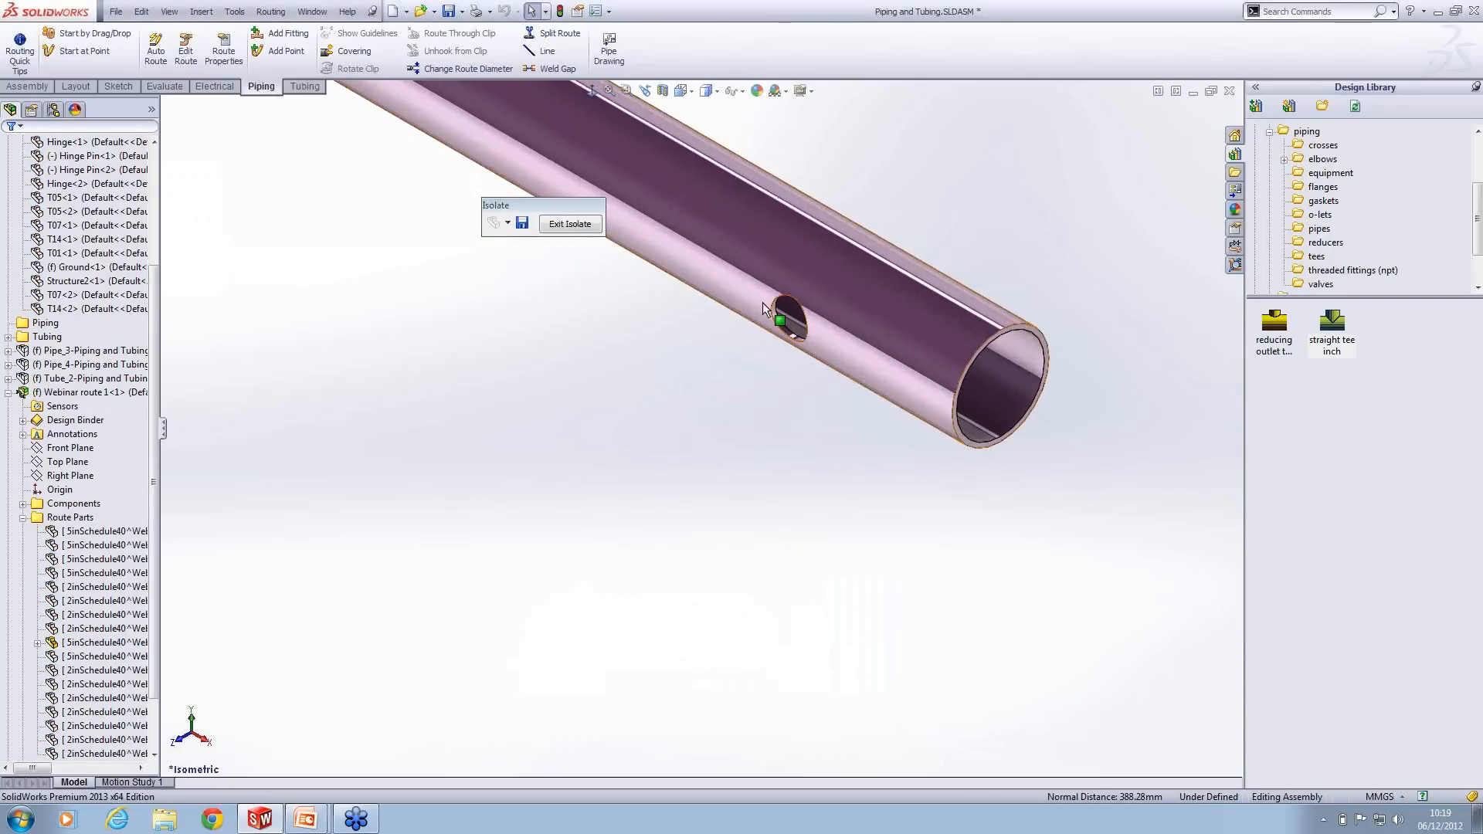
{"action": "left_click", "coordinate": [572, 224]}
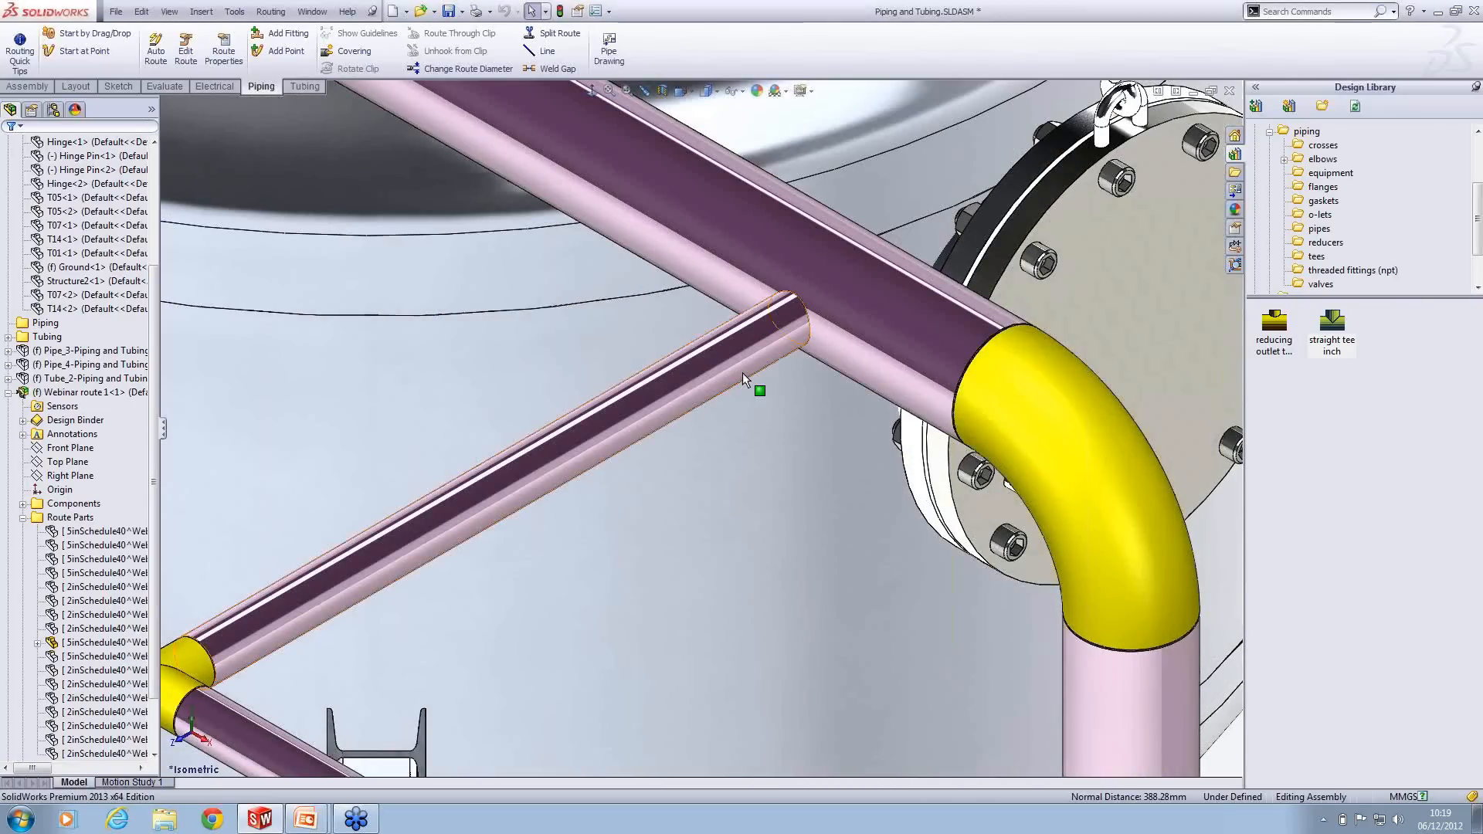
Step: Isolate the 2 inch branch pipe to examine the shape of its connecting end, and restore the full assembly
{"action": "right_click", "coordinate": [743, 374]}
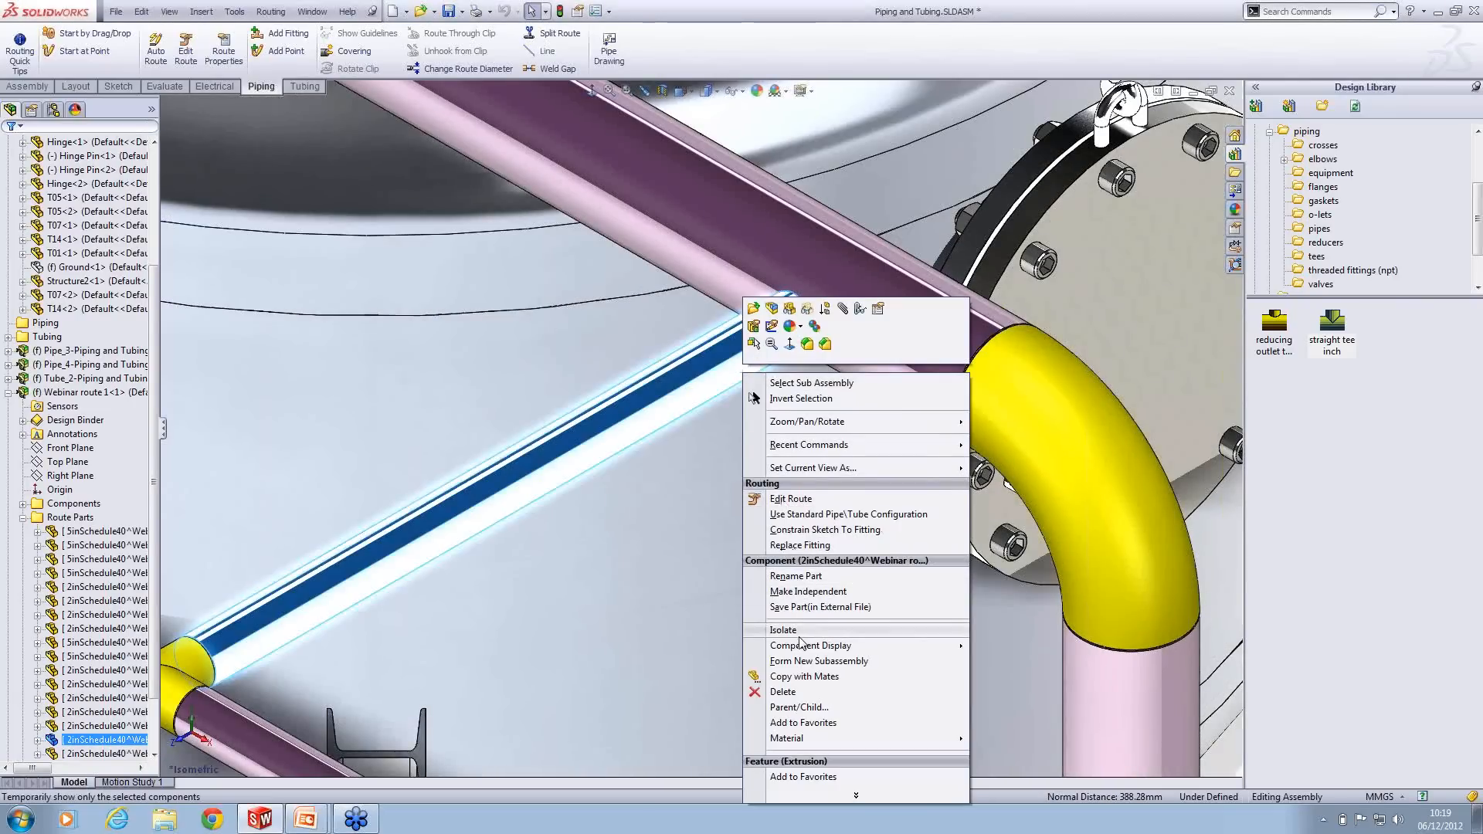
{"action": "left_click", "coordinate": [795, 630]}
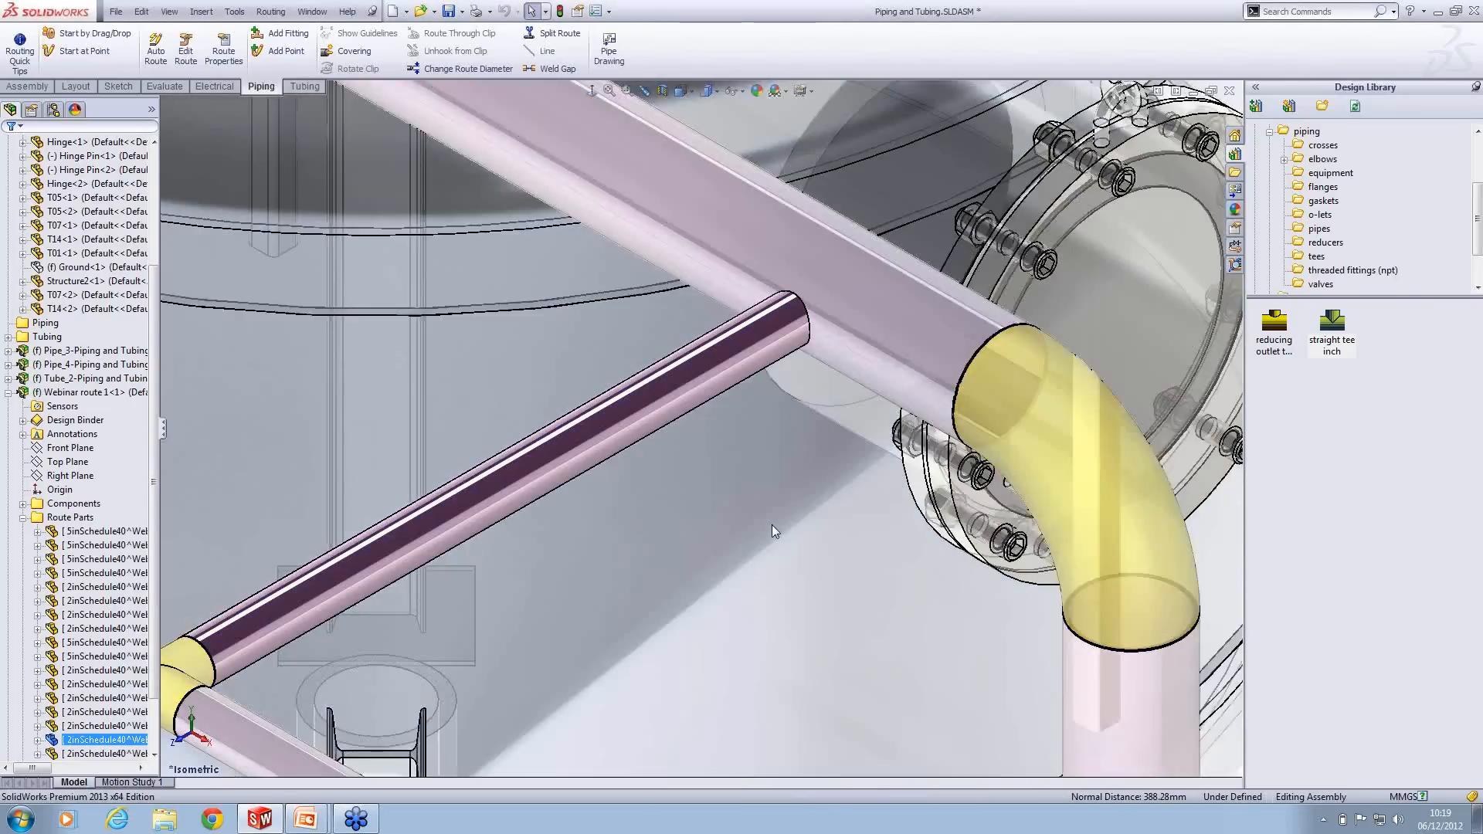
{"action": "middle_click_drag", "start_coordinate": [901, 486], "coordinate": [844, 510]}
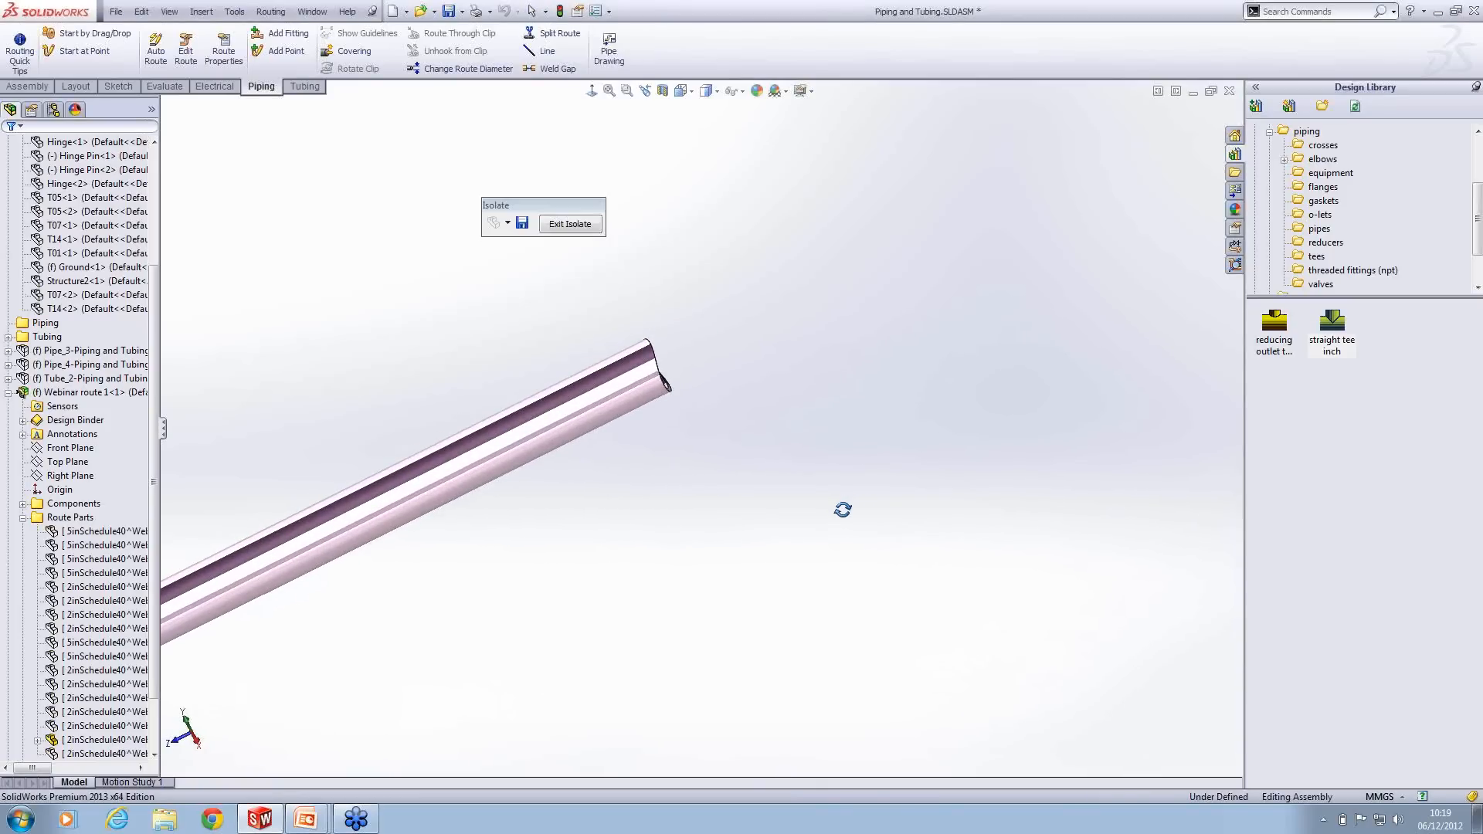
{"action": "left_click", "coordinate": [594, 227]}
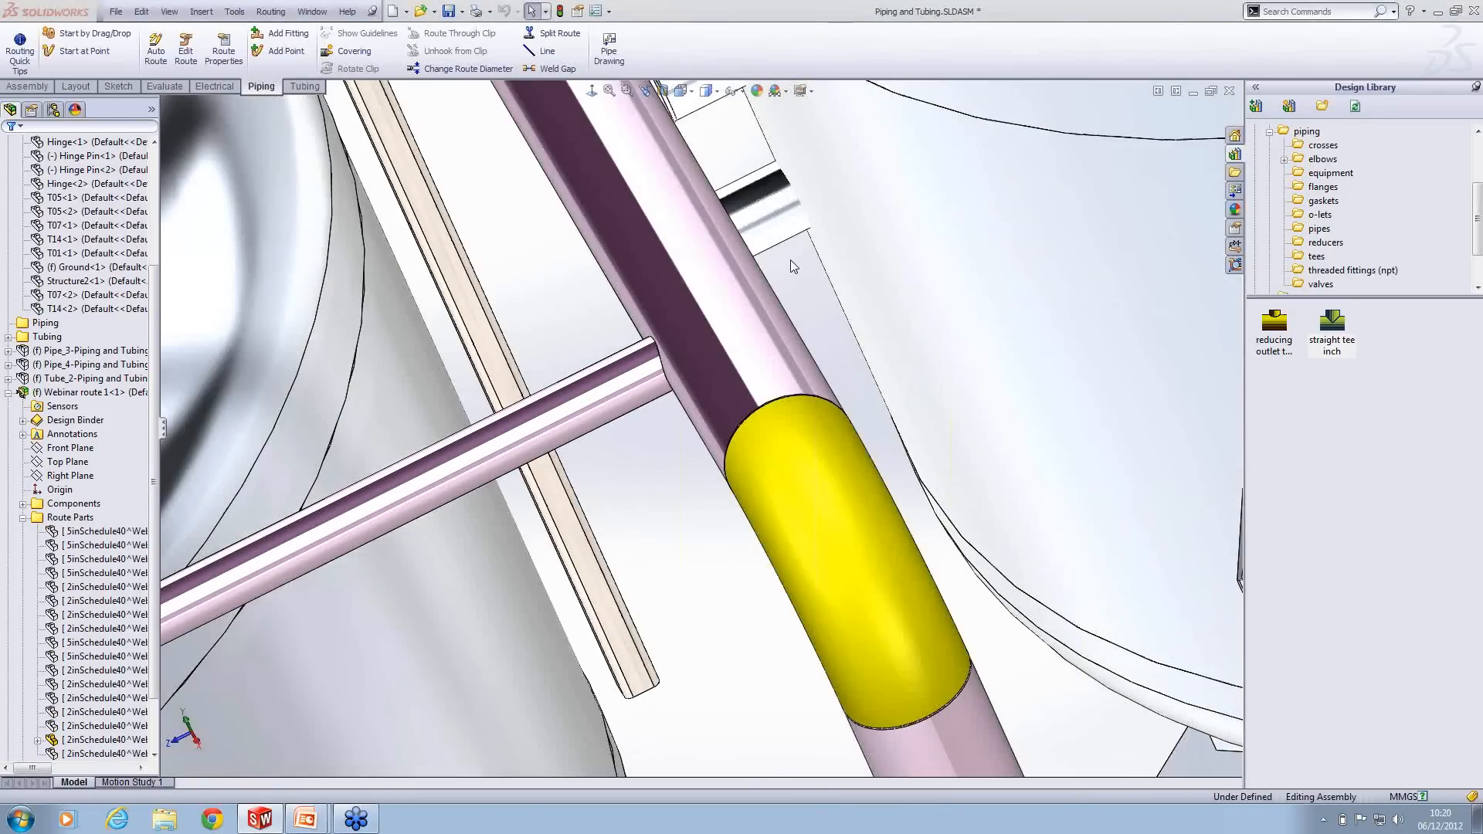
Step: Return to the isometric view and open the Pipe_6 overhead pipe route for editing
{"action": "key", "text": "ctrl+7"}
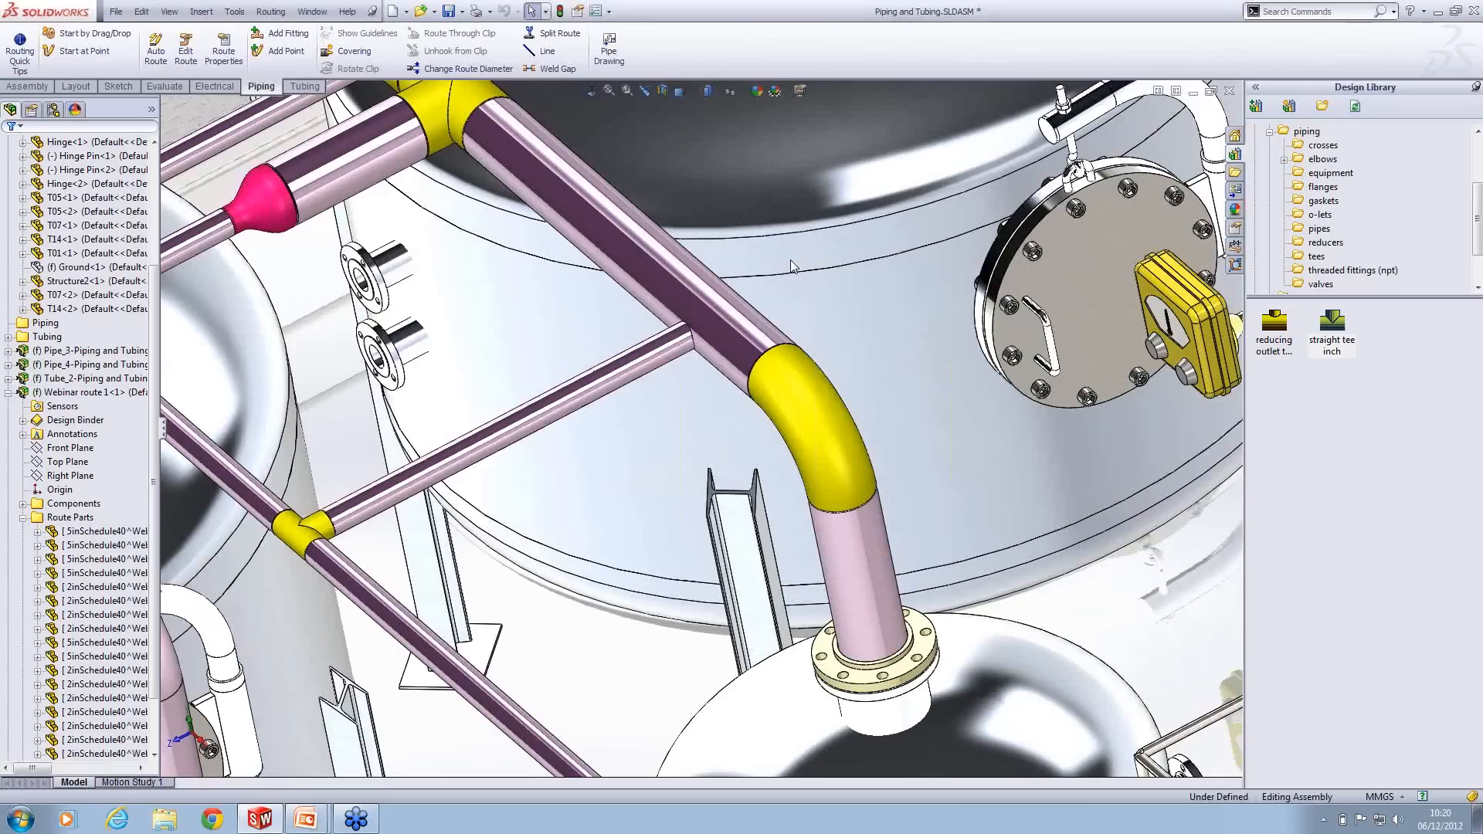
{"action": "scroll", "coordinate": [617, 361], "scroll_direction": "down", "scroll_amount": 6}
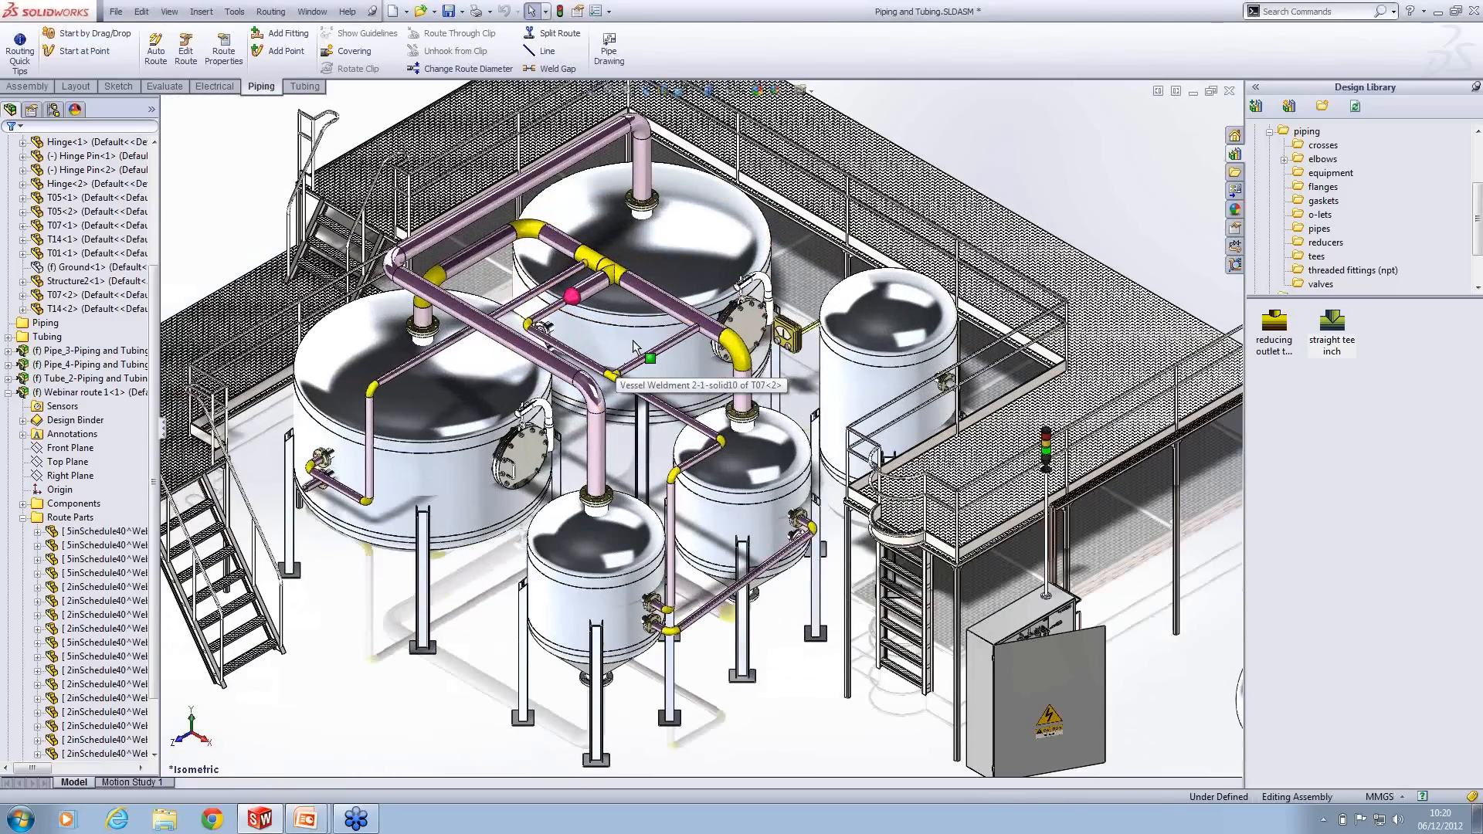
{"action": "scroll", "coordinate": [632, 342], "scroll_direction": "down", "scroll_amount": 2}
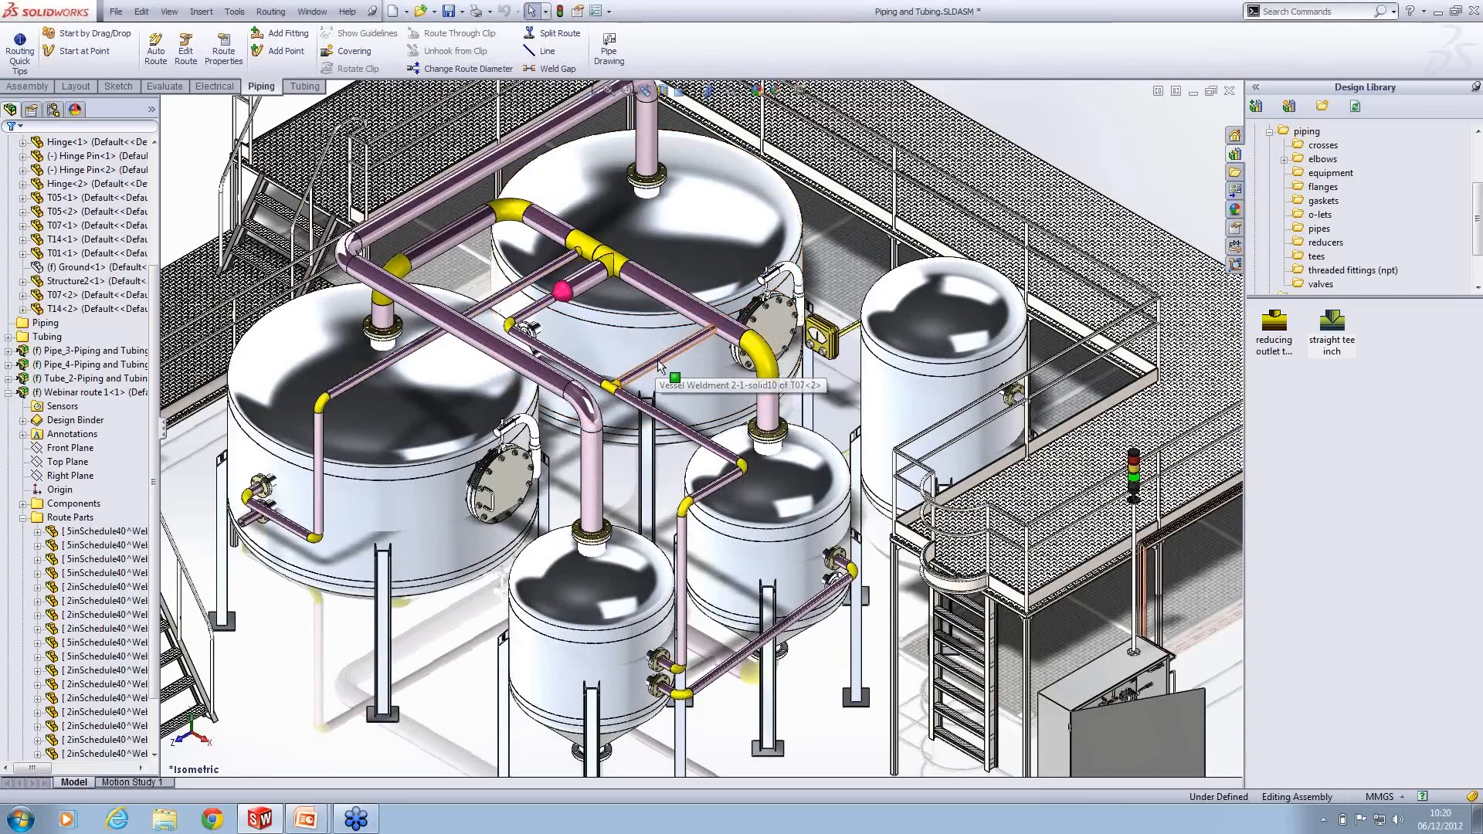
{"action": "scroll", "coordinate": [578, 198], "scroll_direction": "down", "scroll_amount": 2}
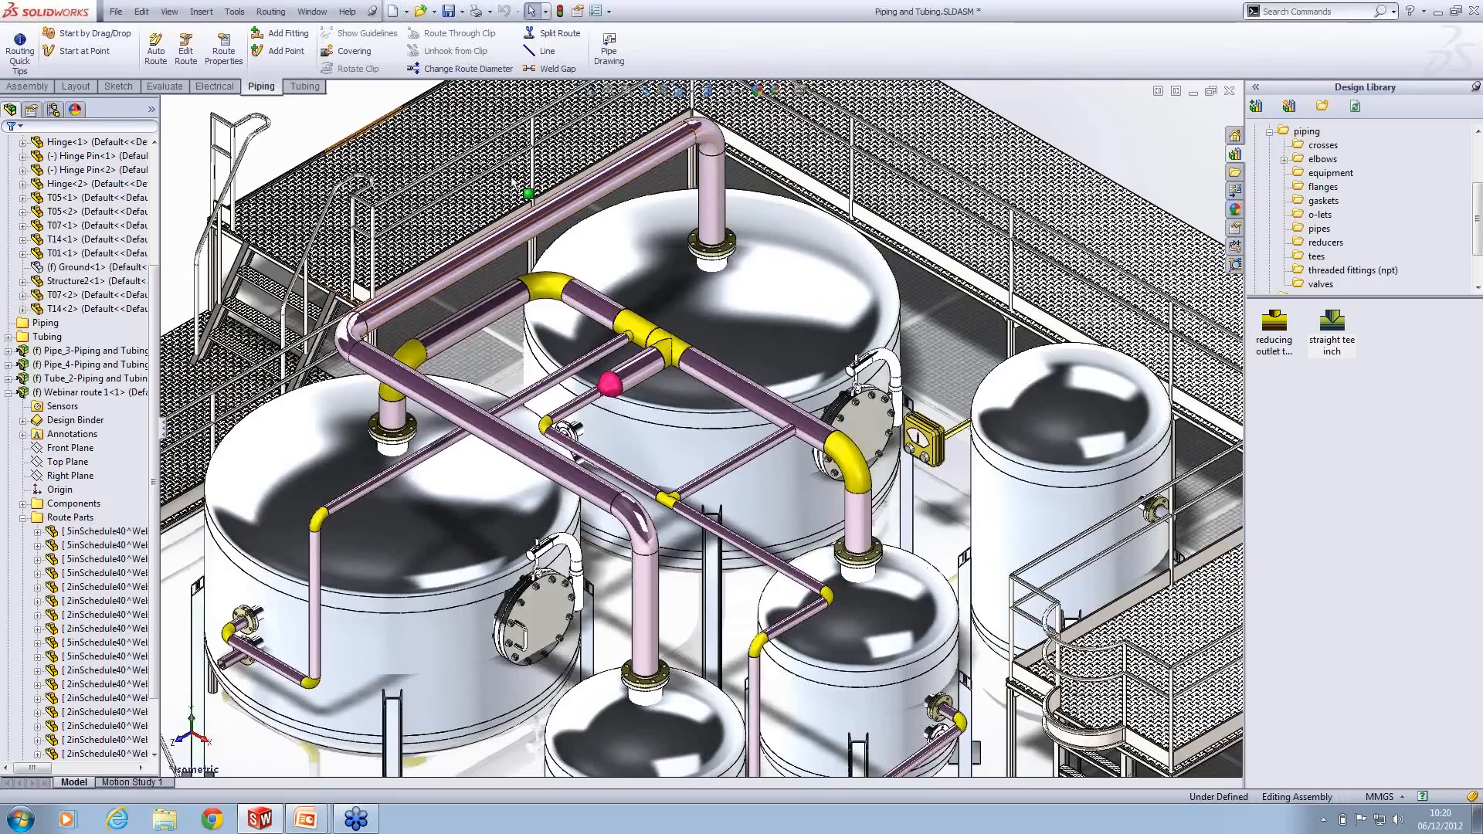
{"action": "right_click", "coordinate": [544, 222]}
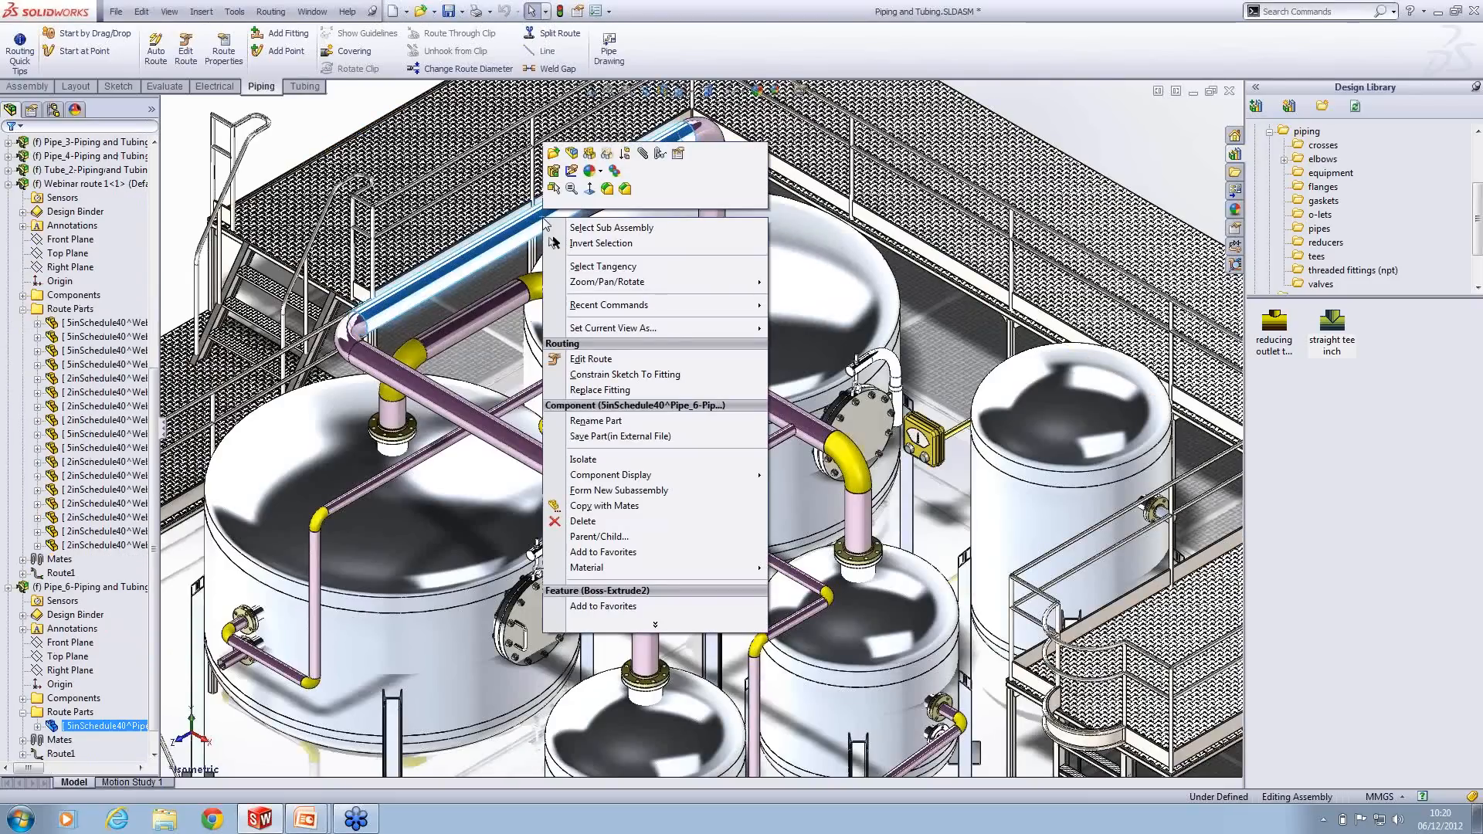
{"action": "left_click", "coordinate": [598, 363]}
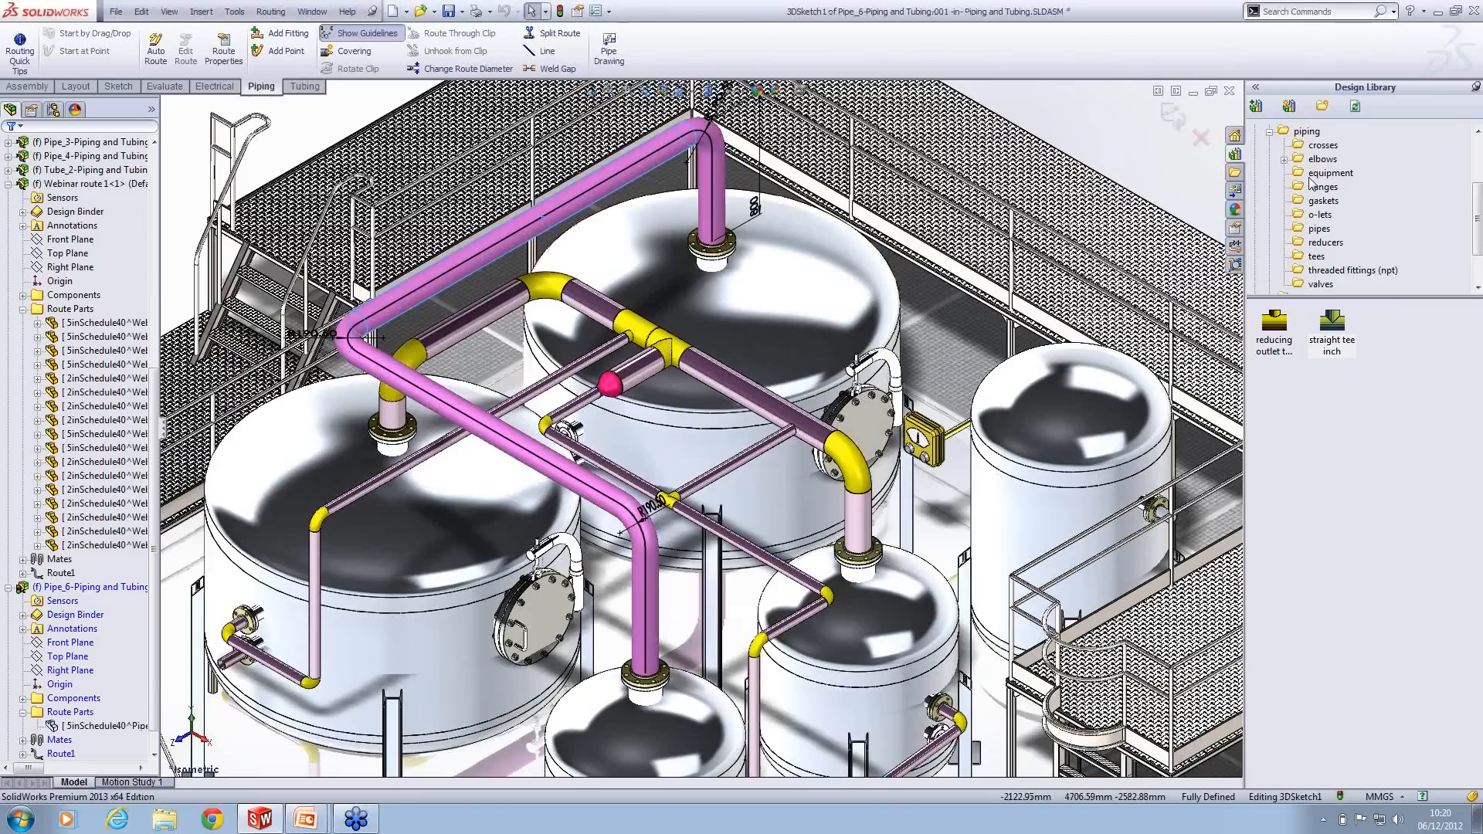
Step: Place the balloon_series_f_valves_w_hwheel valve from the valves library on the straight upper run of the overhead pipe
{"action": "left_click", "coordinate": [1320, 285]}
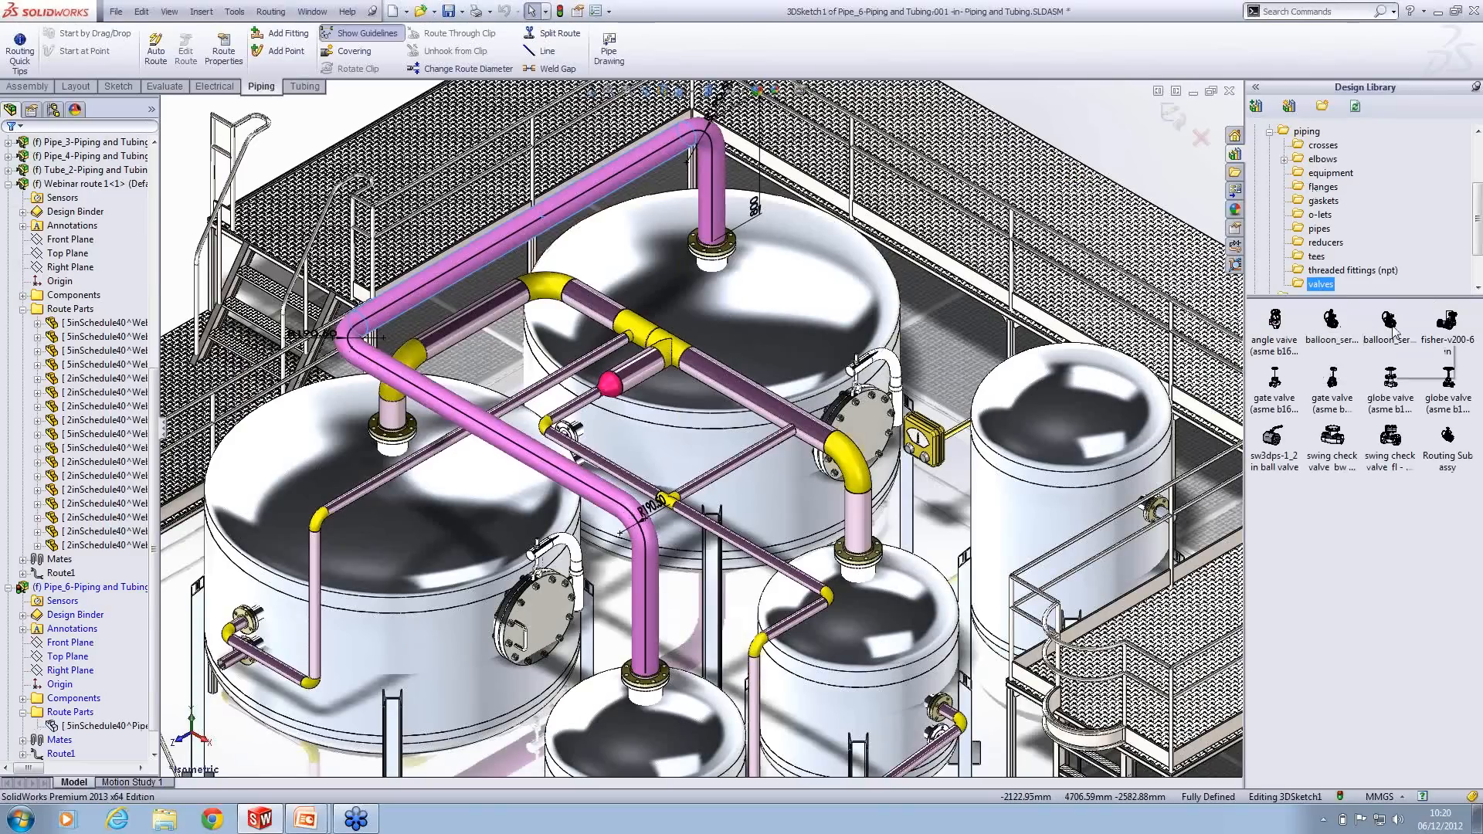
{"action": "mouse_move", "coordinate": [1395, 334]}
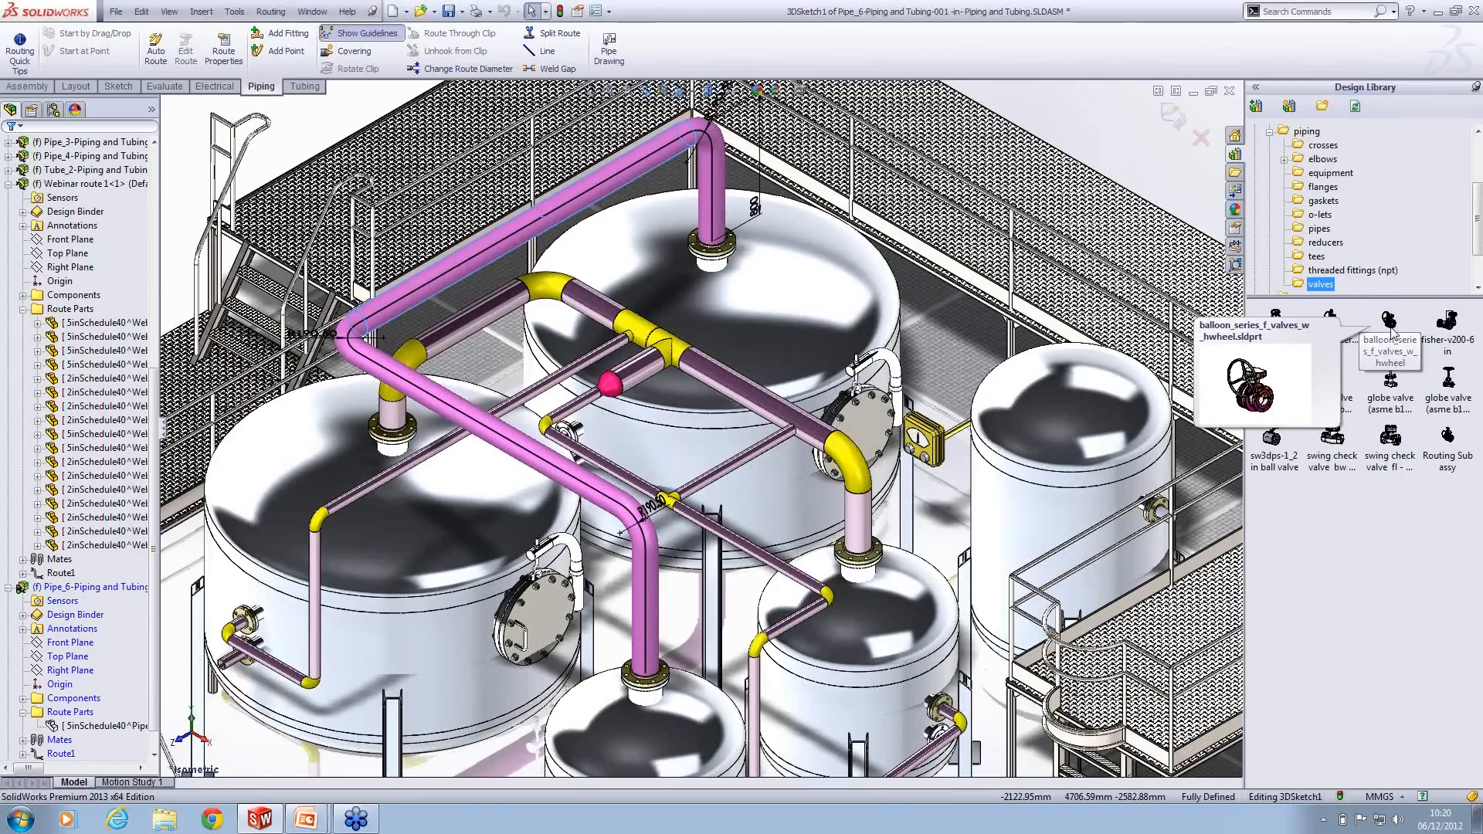
{"action": "left_click_drag", "start_coordinate": [1390, 325], "coordinate": [533, 220]}
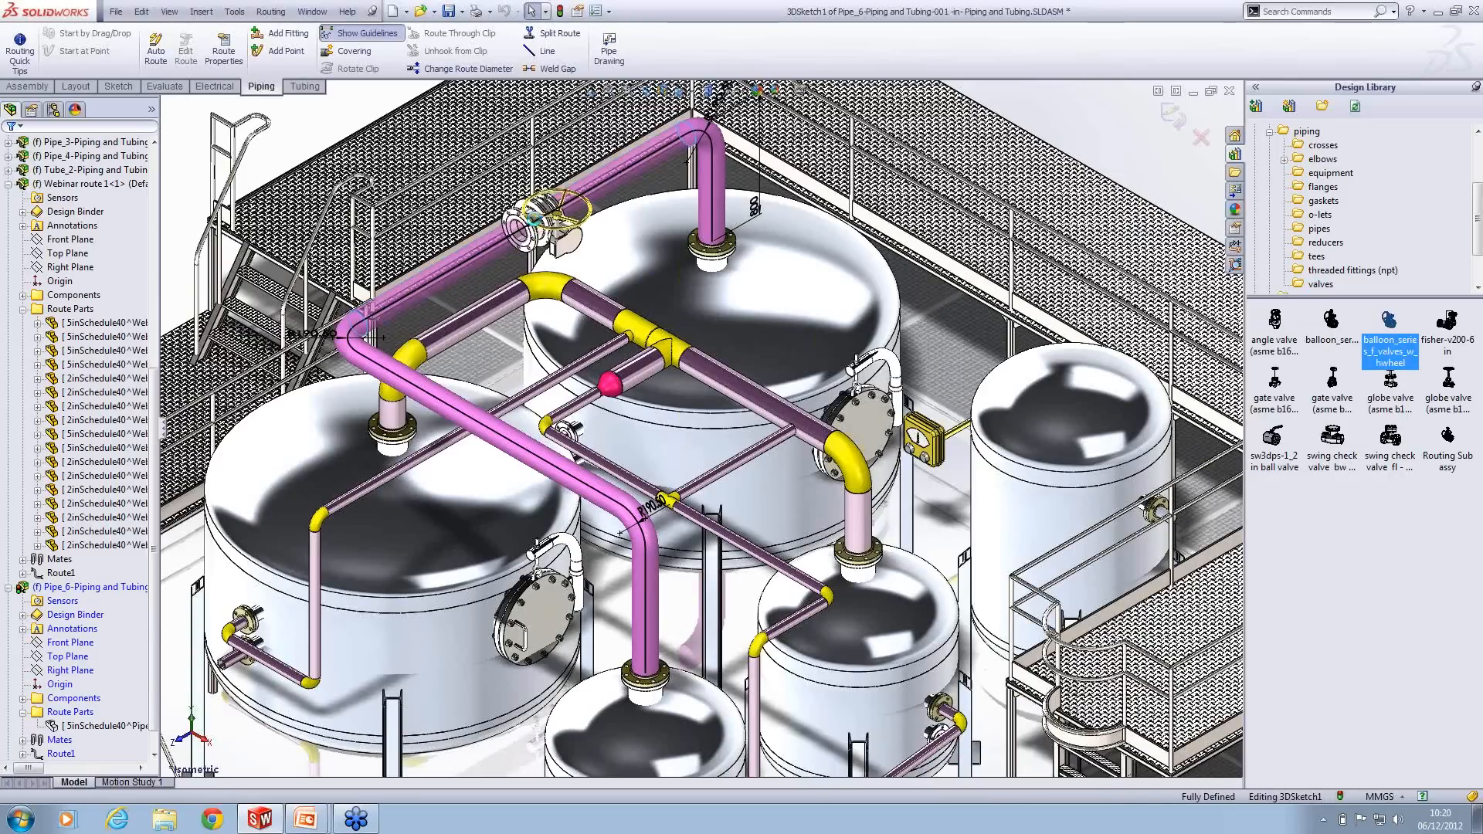
{"action": "scroll", "coordinate": [504, 219], "scroll_direction": "down", "scroll_amount": 2}
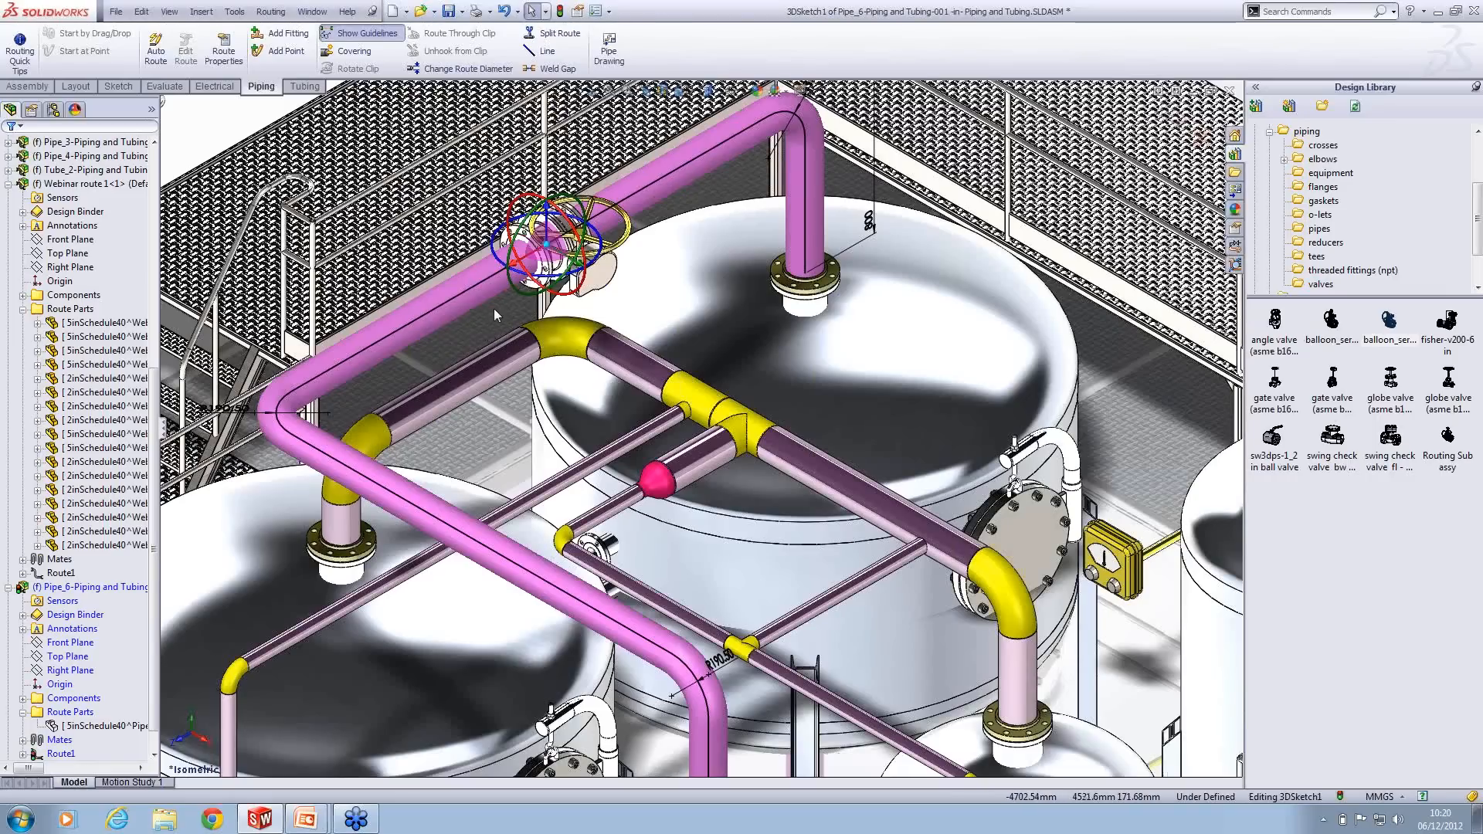
Step: Finish placing the handwheel valve, then exit the Pipe_6 route sketch and discard its changes
{"action": "left_click", "coordinate": [495, 309]}
{"action": "scroll", "coordinate": [502, 278], "scroll_direction": "down", "scroll_amount": 3}
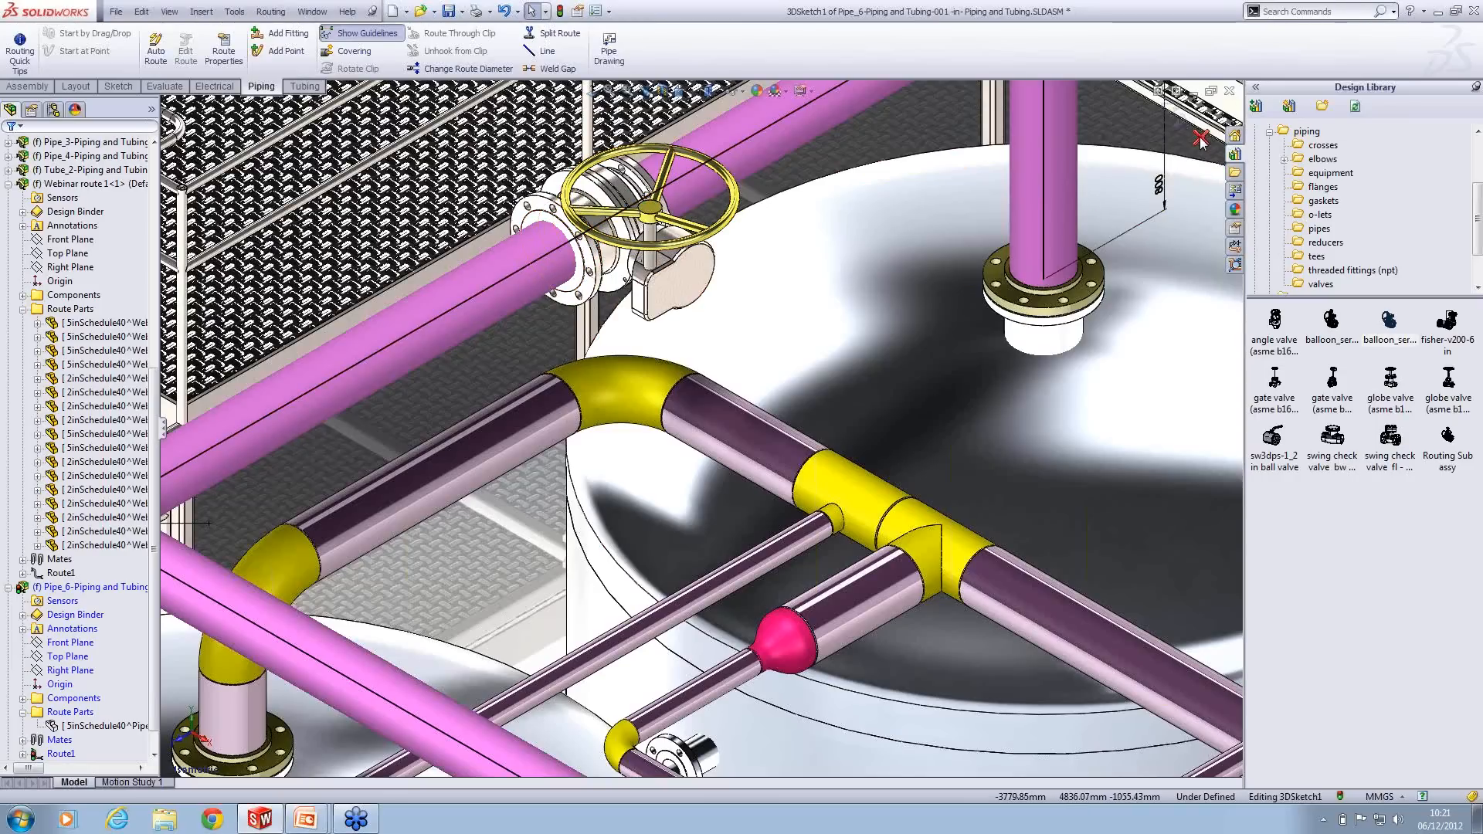
{"action": "left_click", "coordinate": [1199, 138]}
{"action": "left_click", "coordinate": [764, 419]}
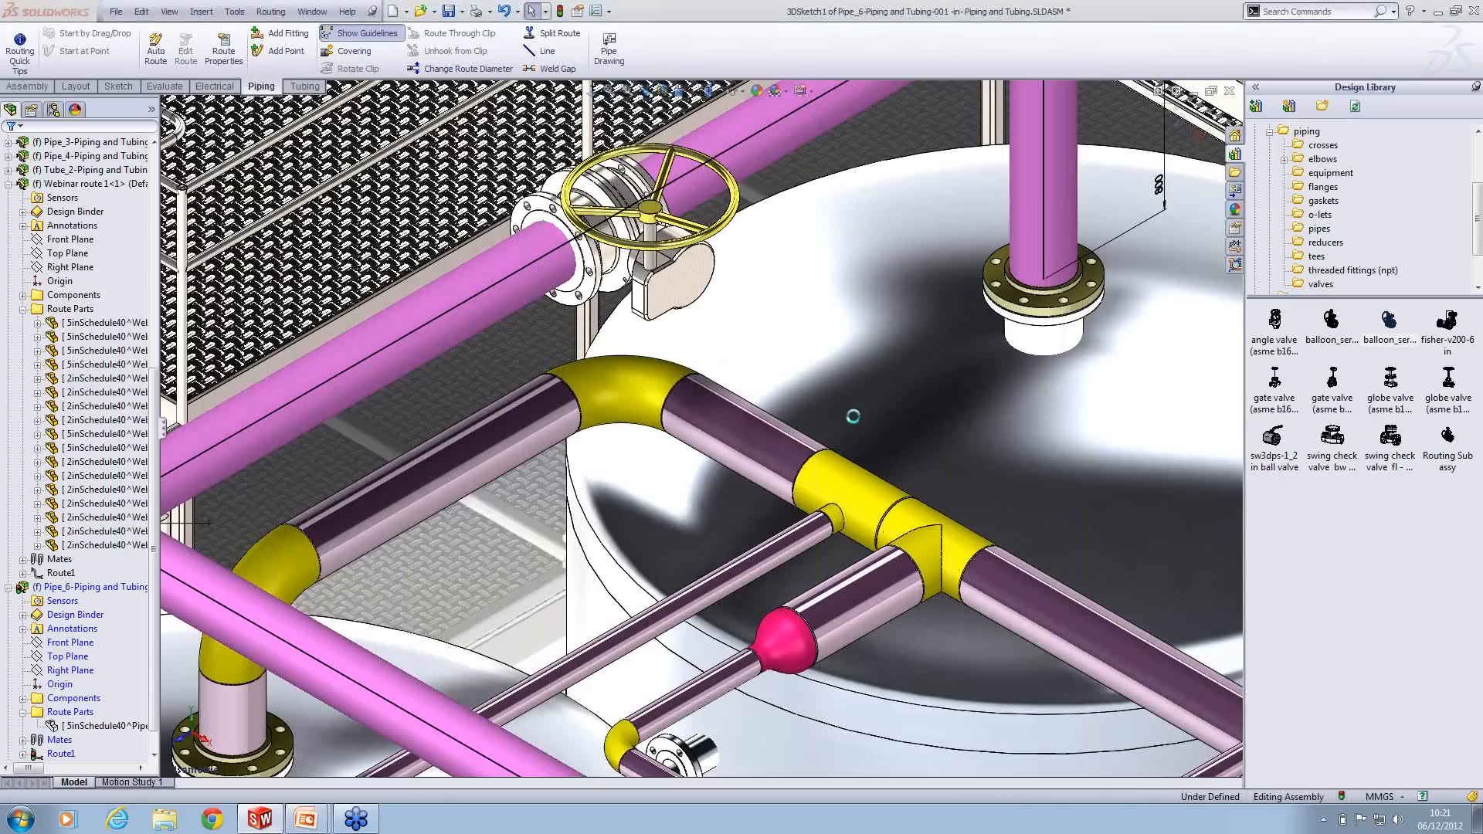
{"action": "key", "text": "ctrl+z"}
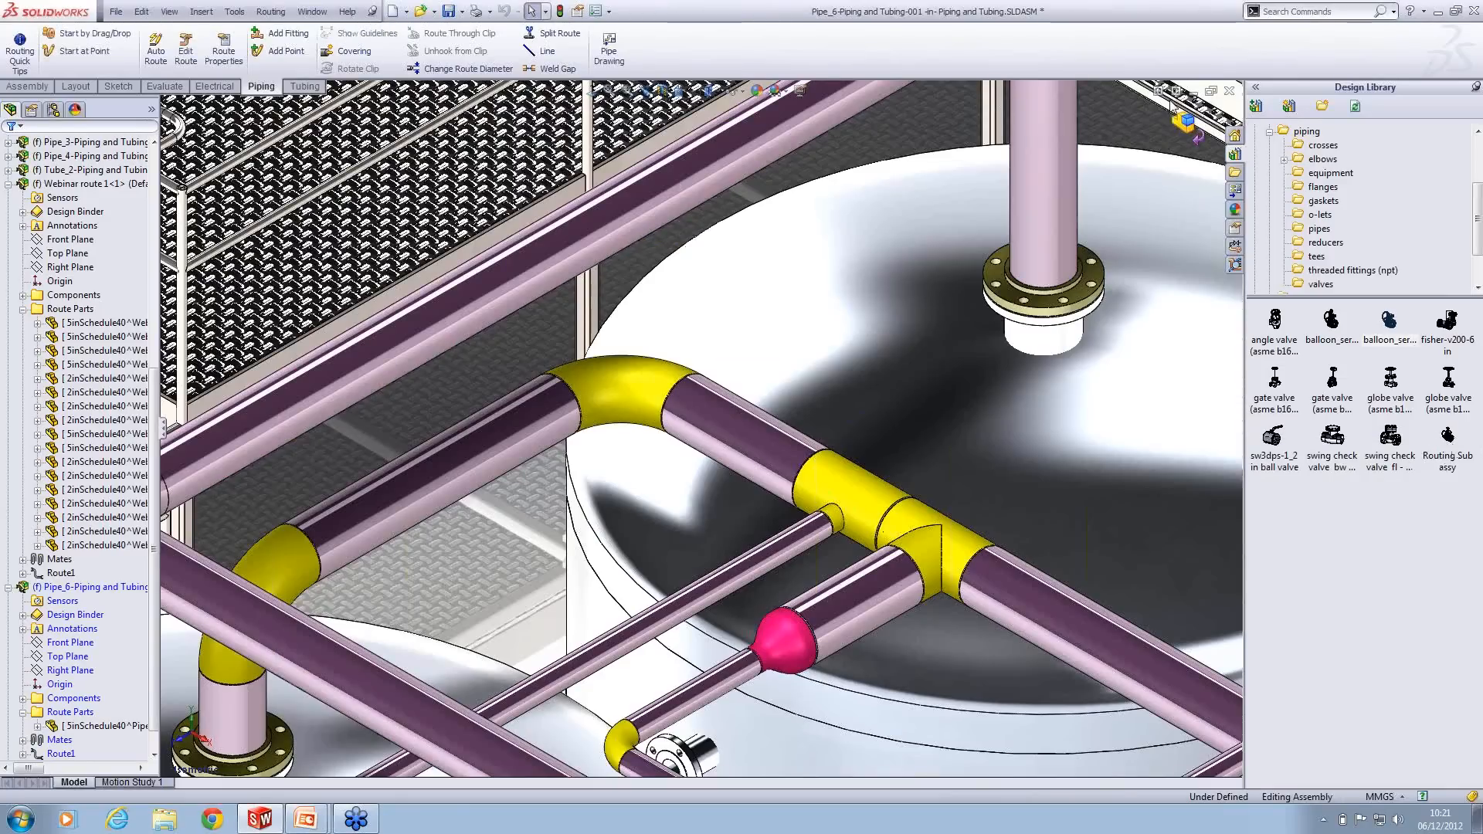
Step: Open the Routing Sub assy valve assembly from the valves library, rebuild it and inspect it
{"action": "double_click", "coordinate": [1452, 452]}
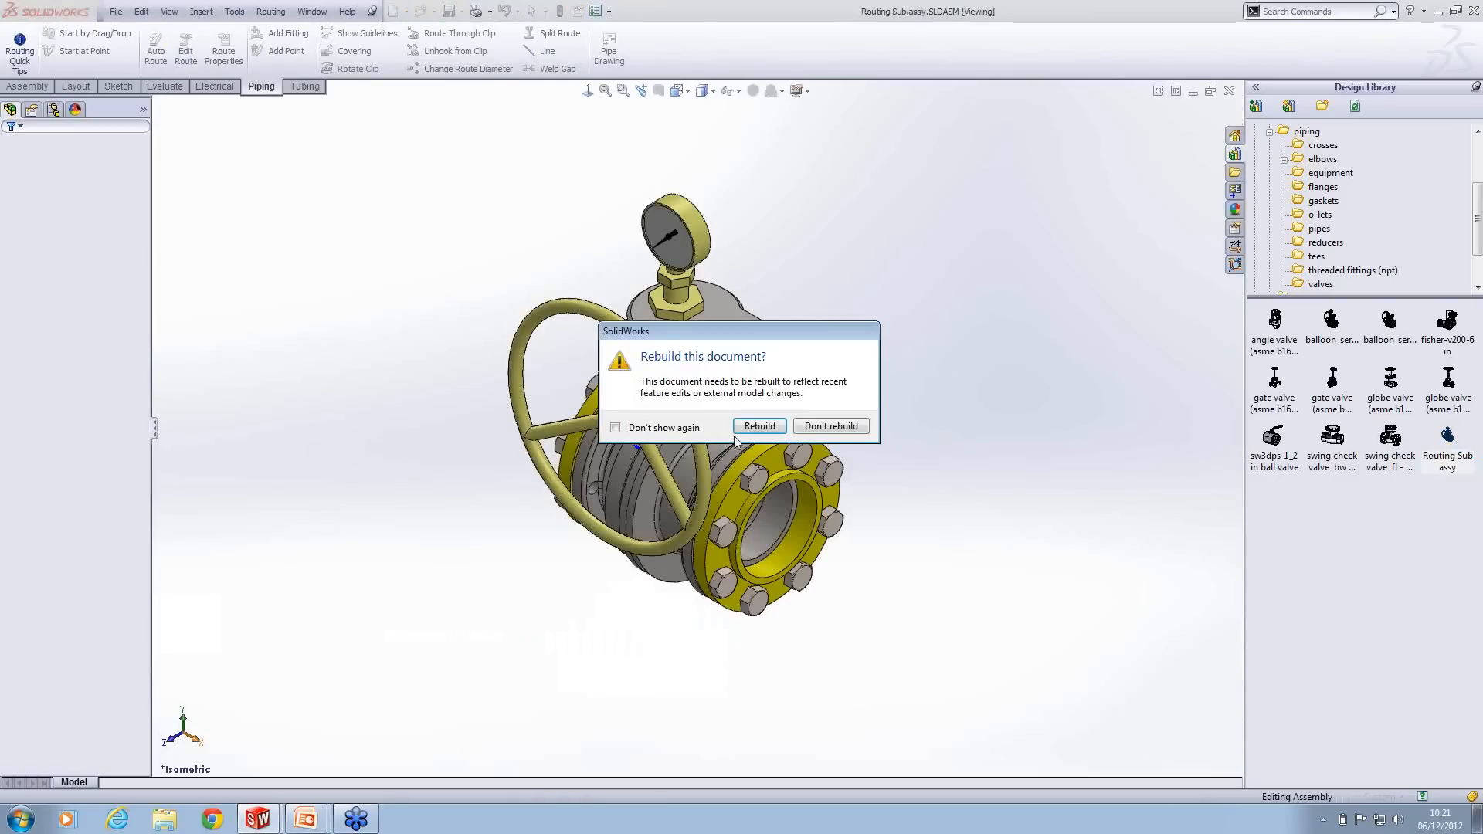
{"action": "left_click", "coordinate": [759, 427]}
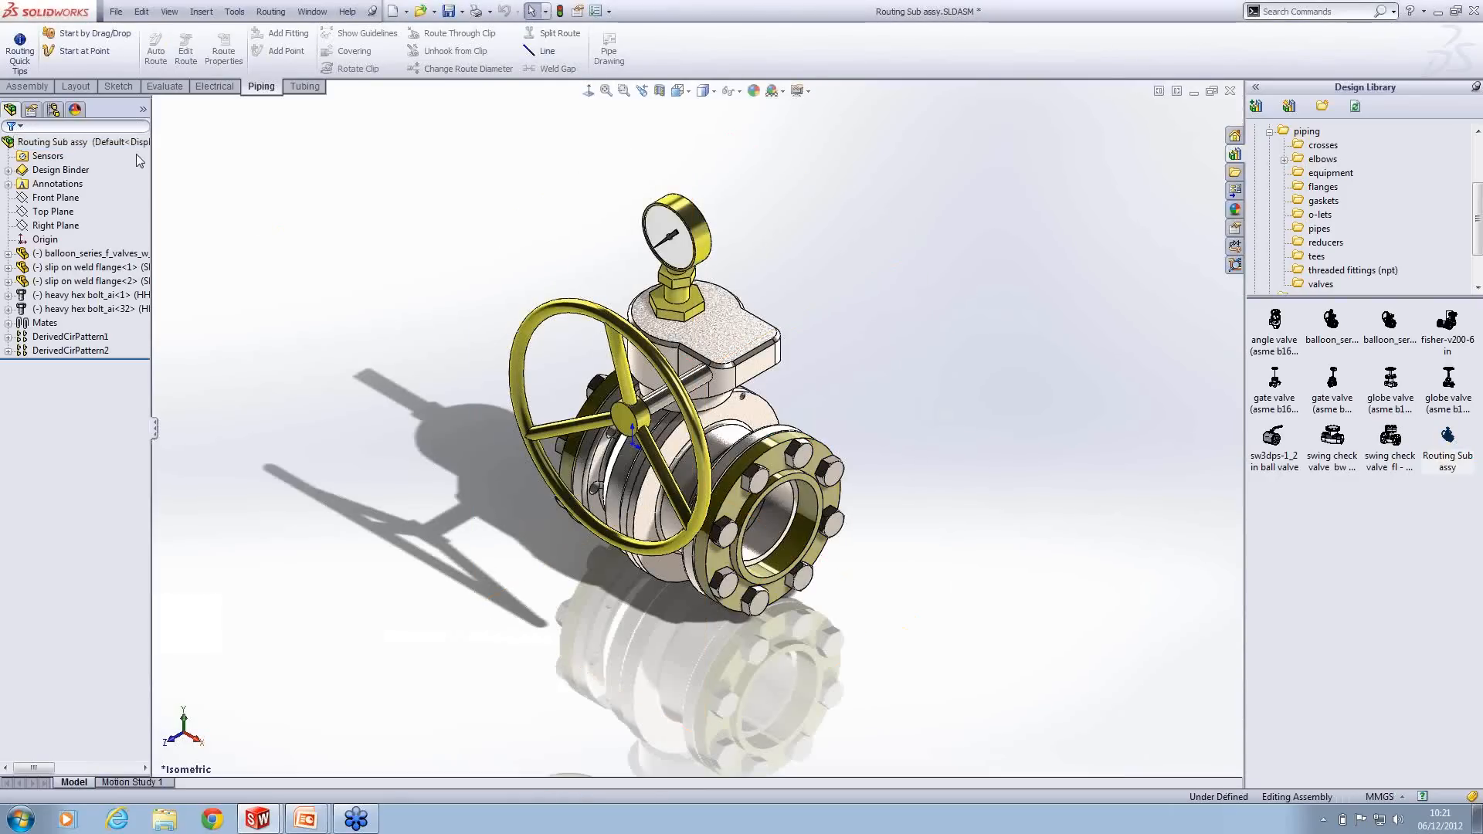
{"action": "mouse_move", "coordinate": [716, 432]}
{"action": "middle_mouse_down"}
{"action": "mouse_move", "coordinate": [721, 404]}
{"action": "mouse_move", "coordinate": [698, 419]}
{"action": "middle_mouse_up"}
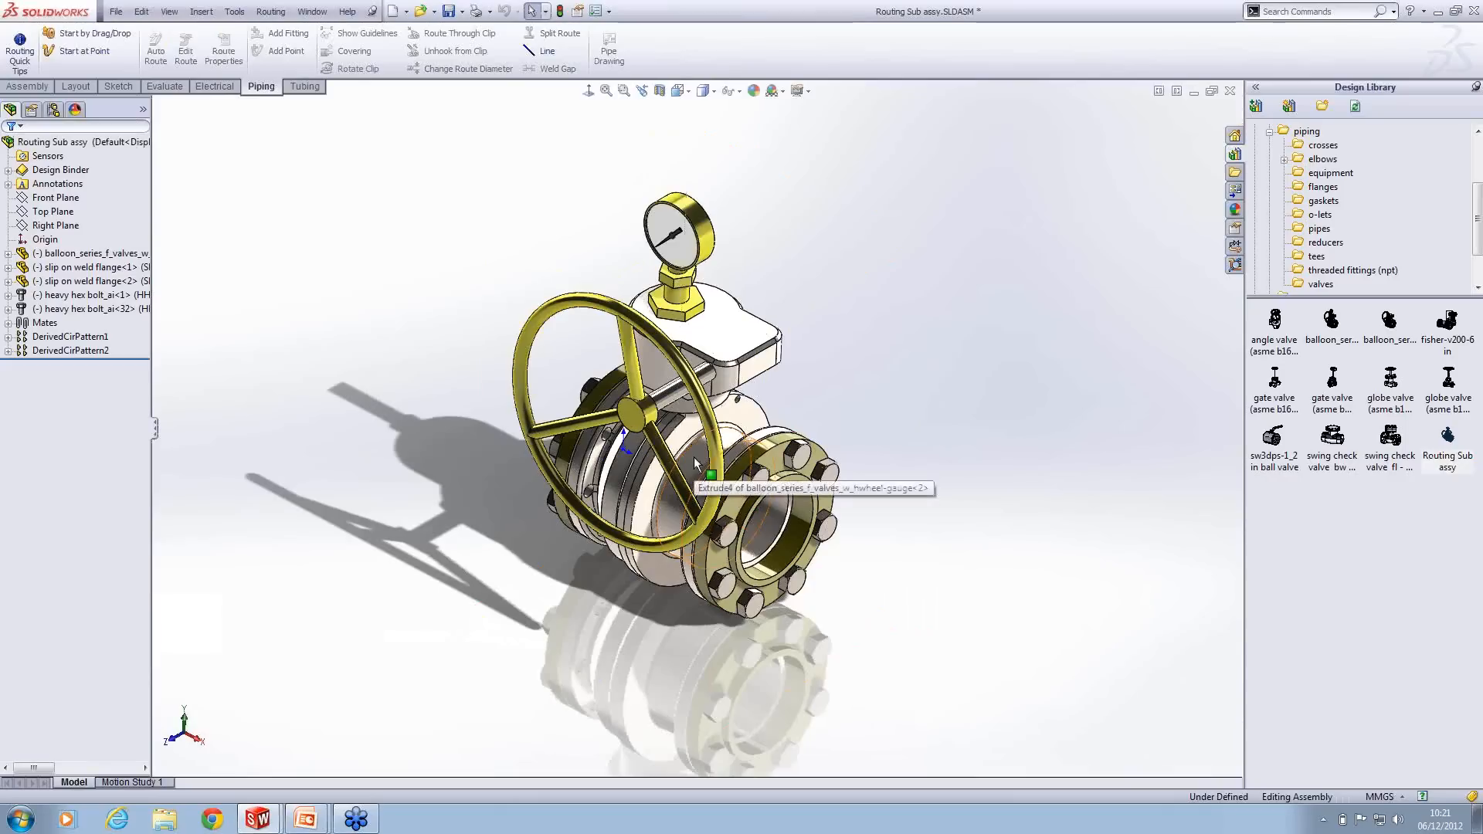
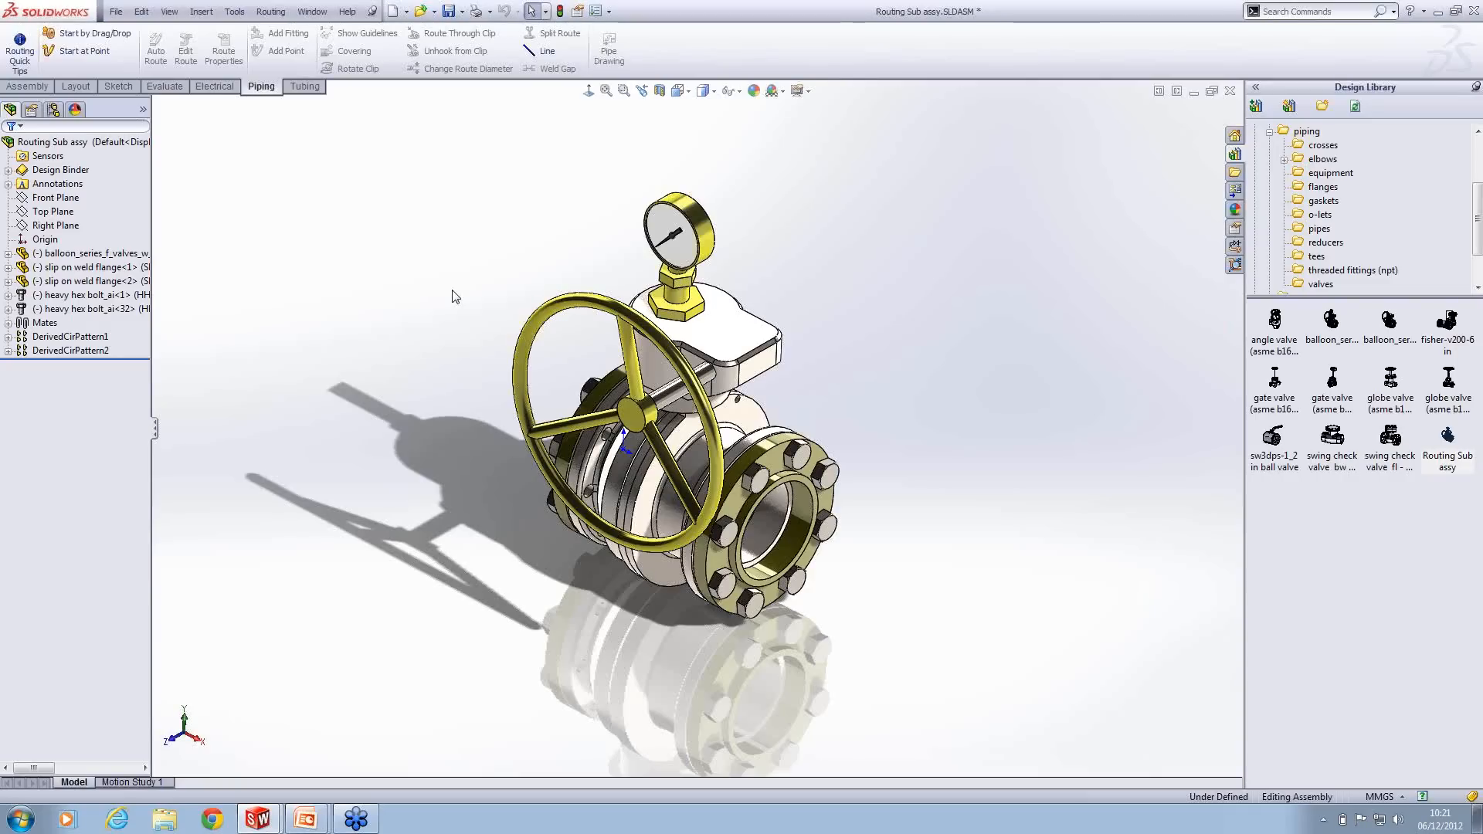
Step: Create an assembly connection point from CPoint1 of the first slip on weld flange
{"action": "left_click", "coordinate": [281, 16]}
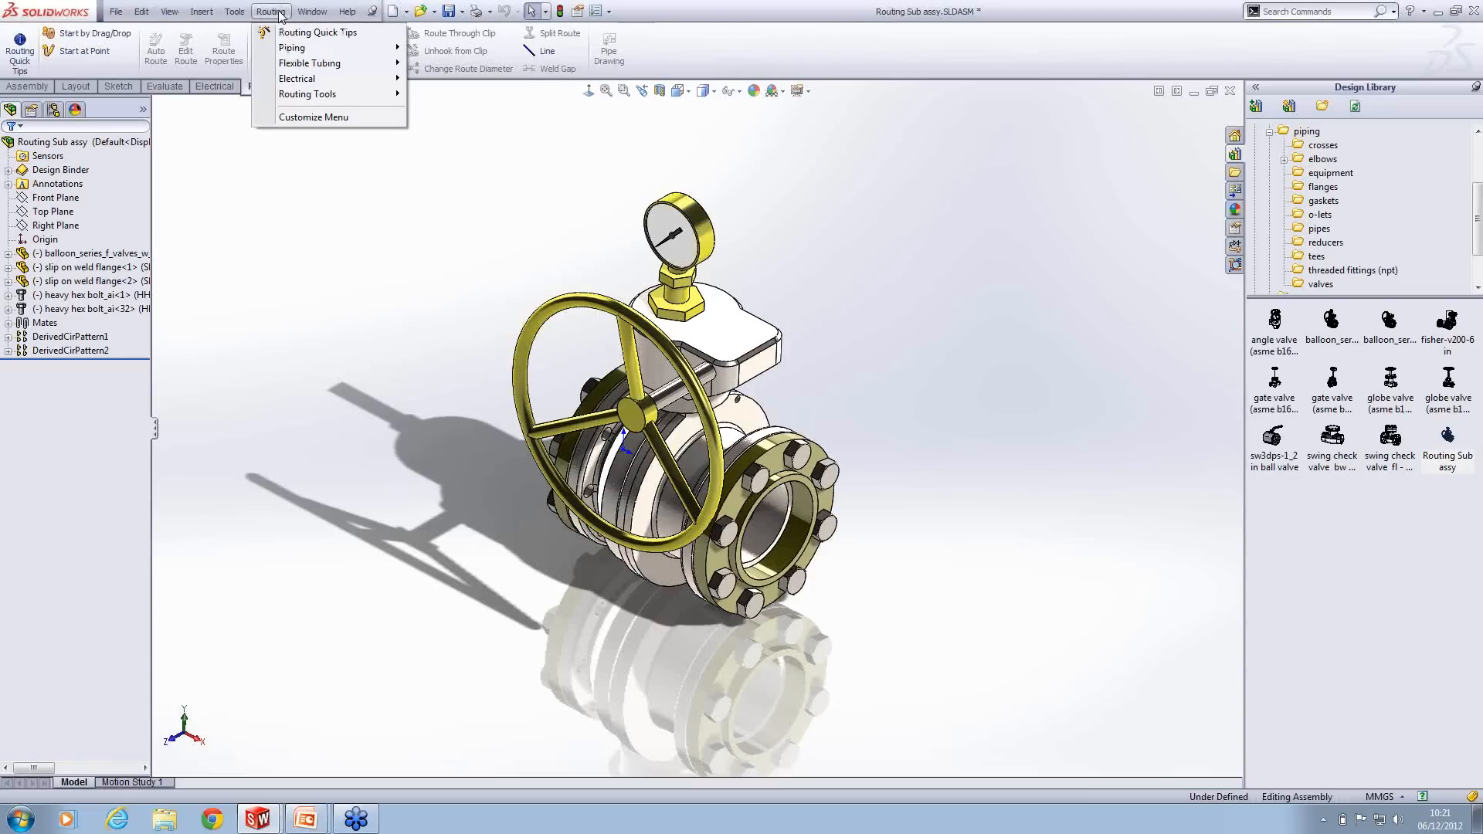
{"action": "mouse_move", "coordinate": [318, 95]}
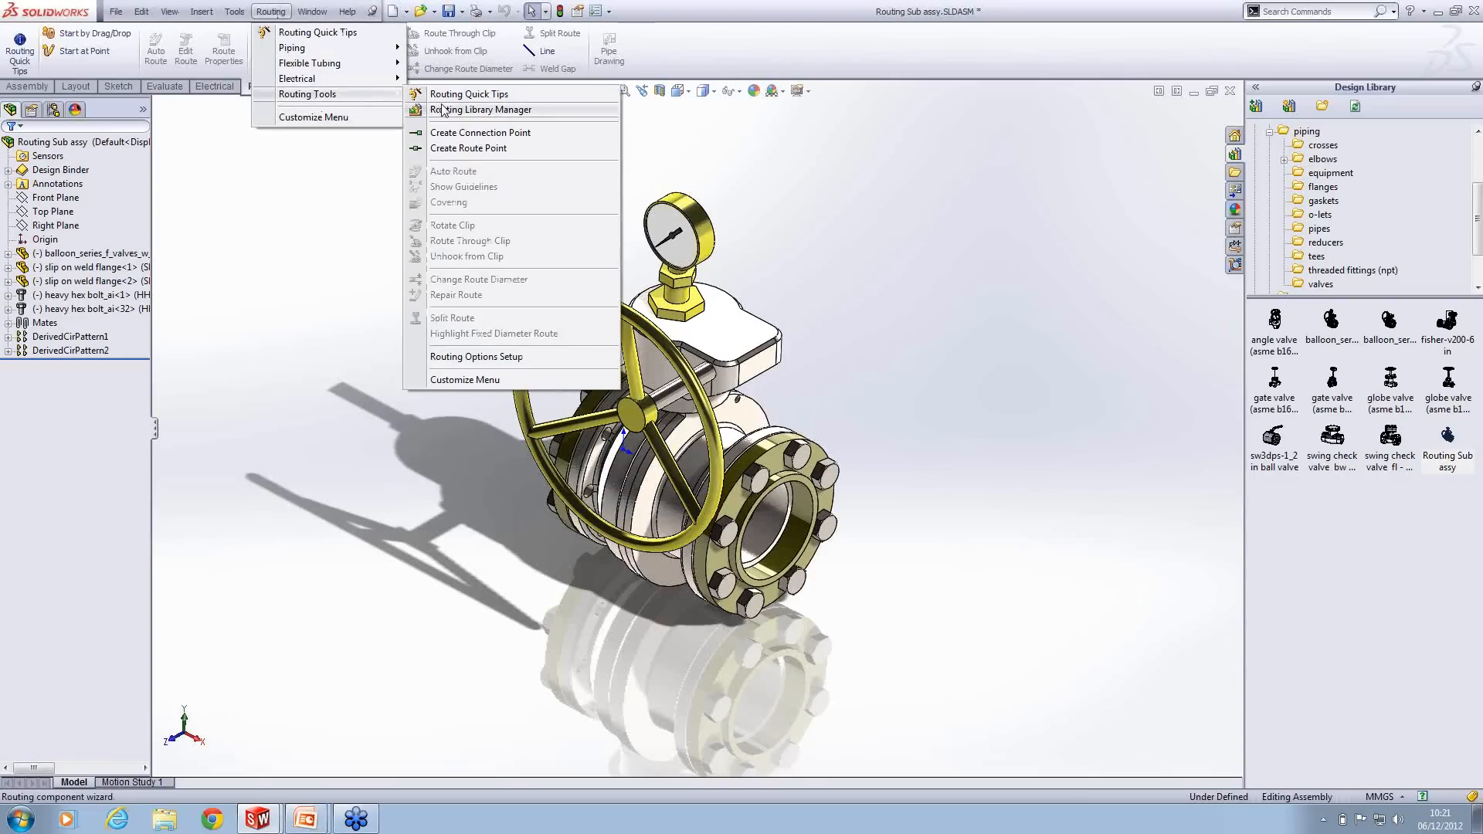
{"action": "left_click", "coordinate": [444, 133]}
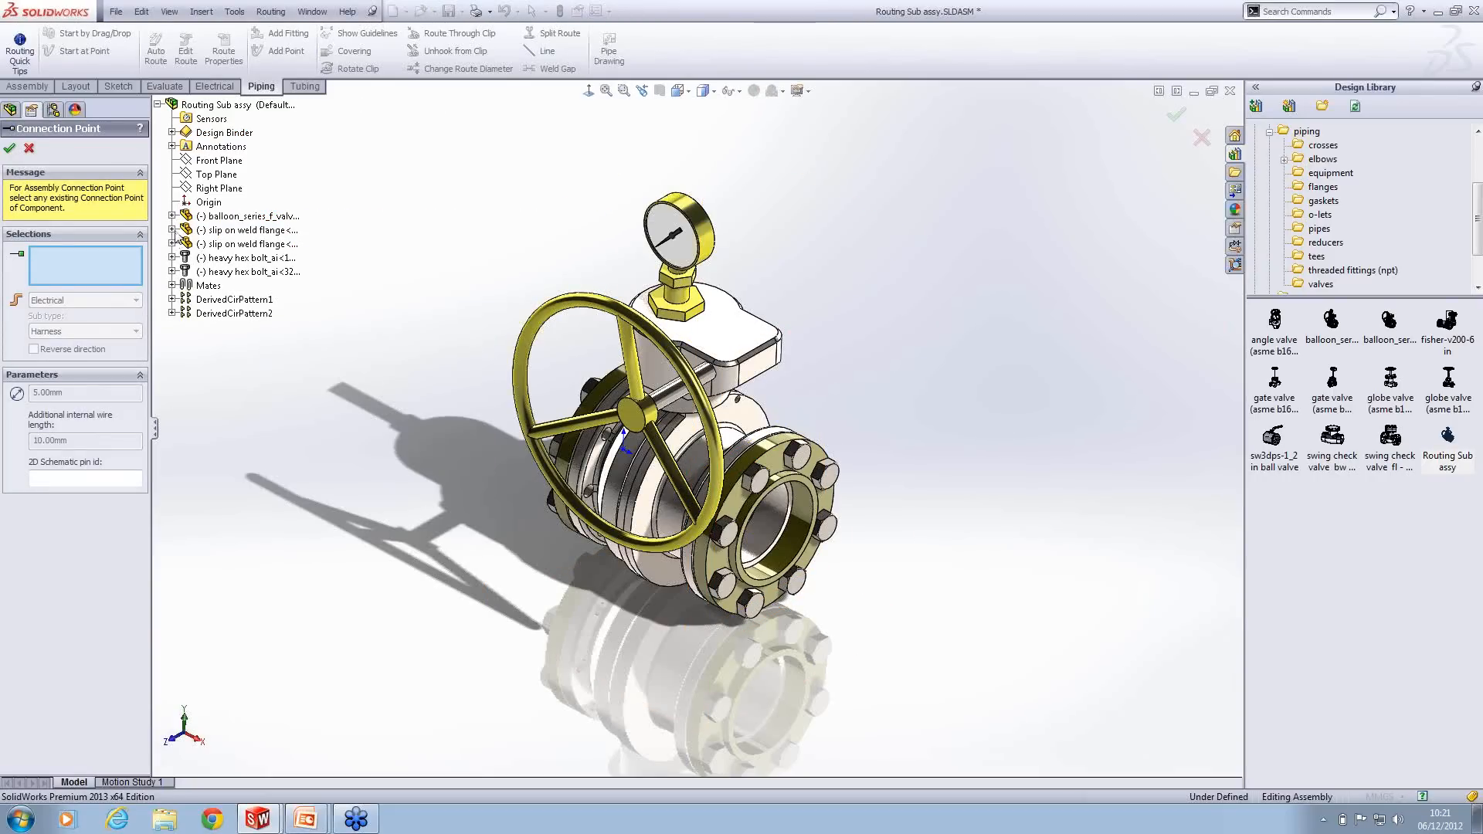
{"action": "left_click", "coordinate": [171, 231]}
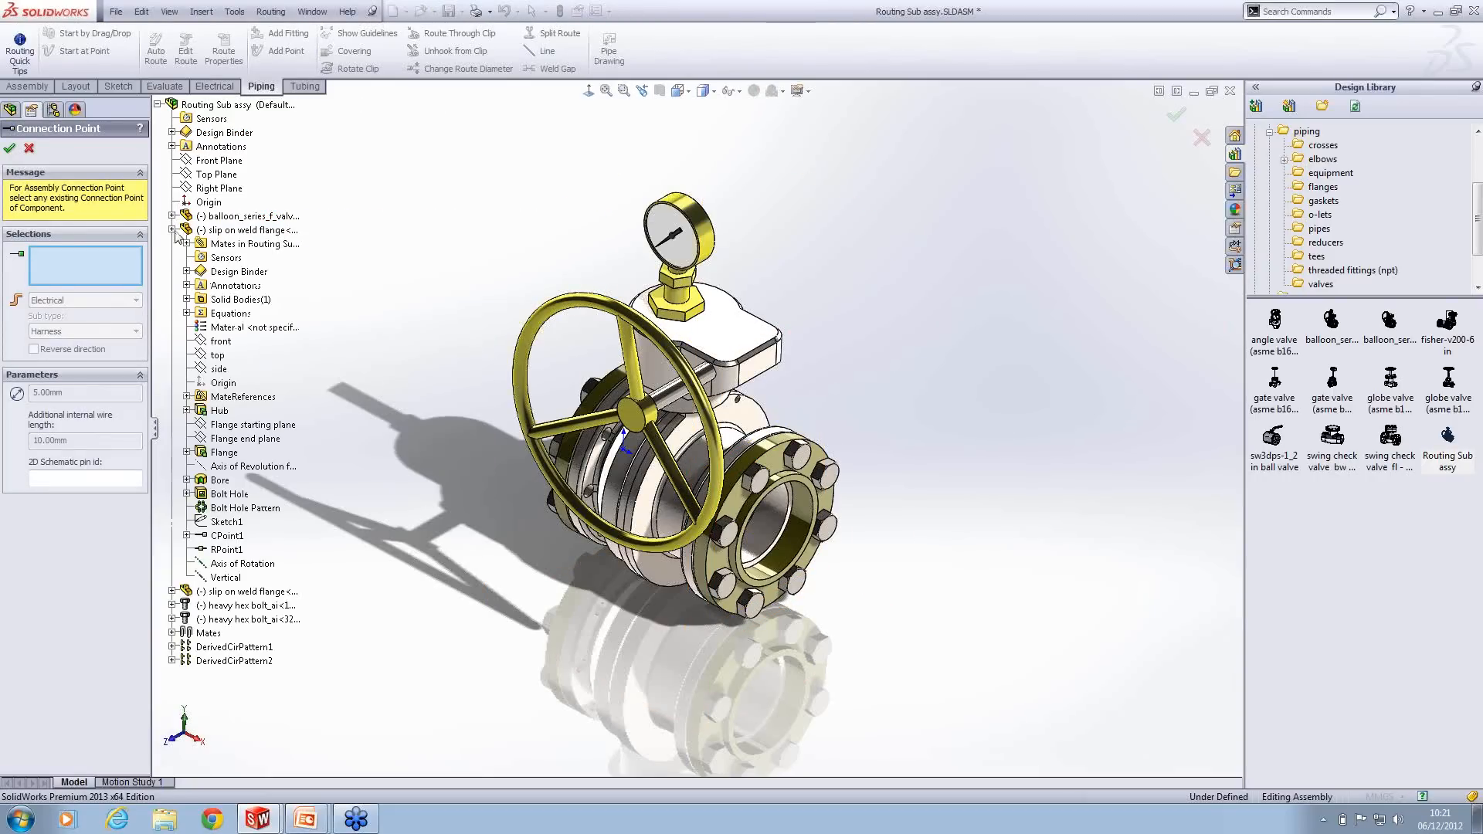
{"action": "left_click", "coordinate": [227, 536]}
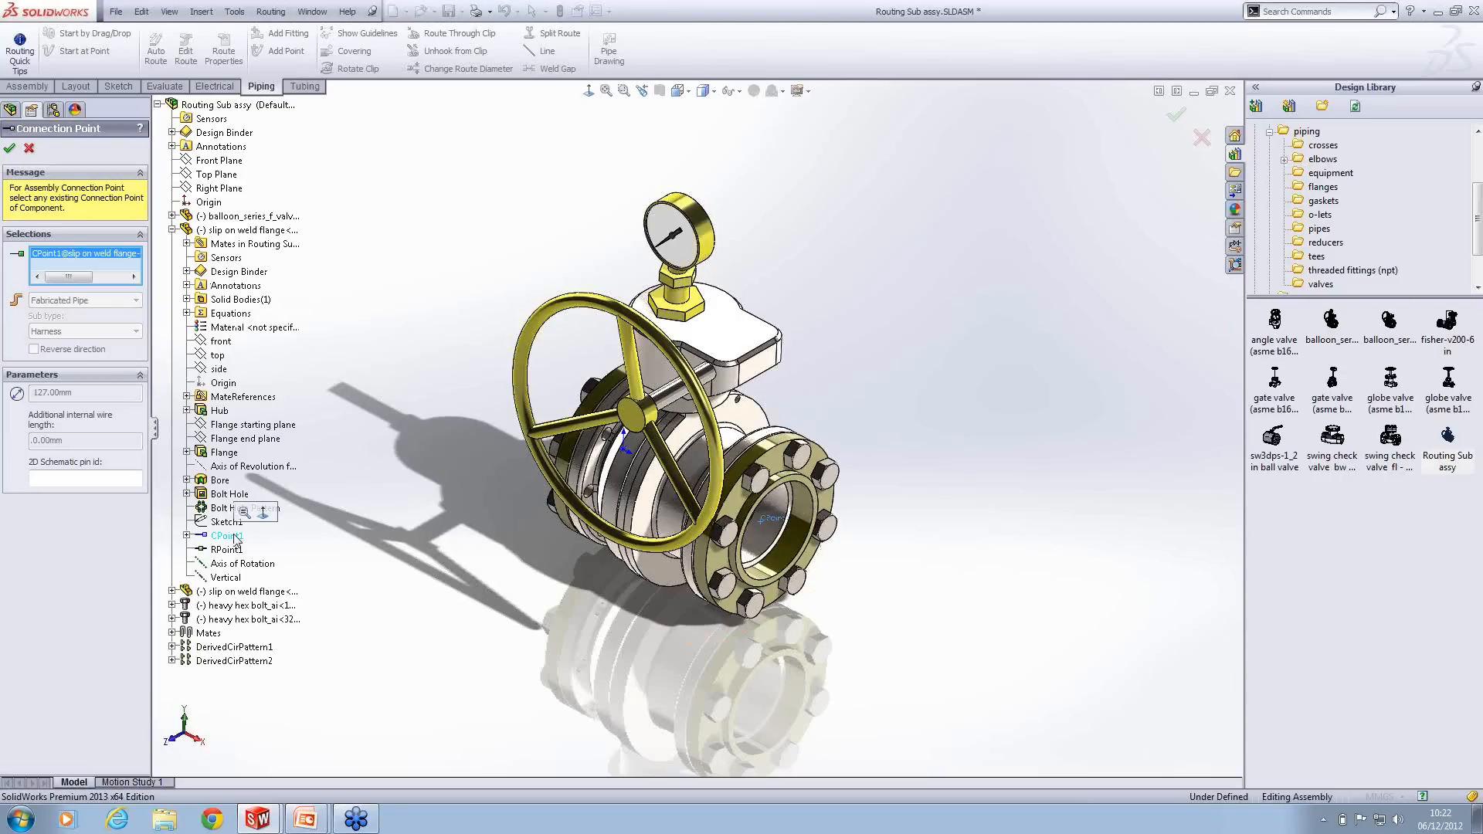
{"action": "left_click", "coordinate": [9, 149]}
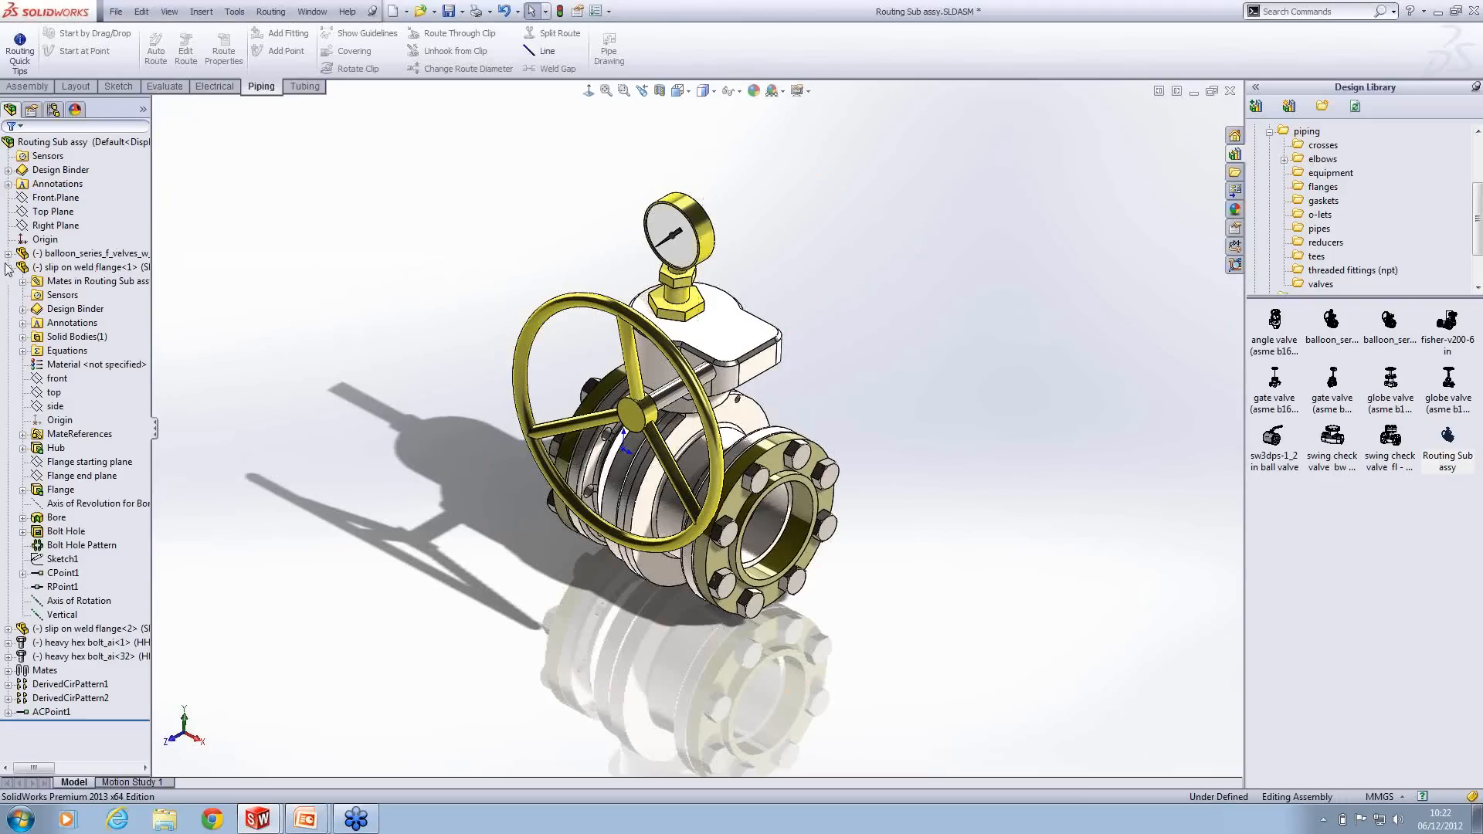
{"action": "left_click", "coordinate": [8, 267]}
{"action": "left_click", "coordinate": [25, 366]}
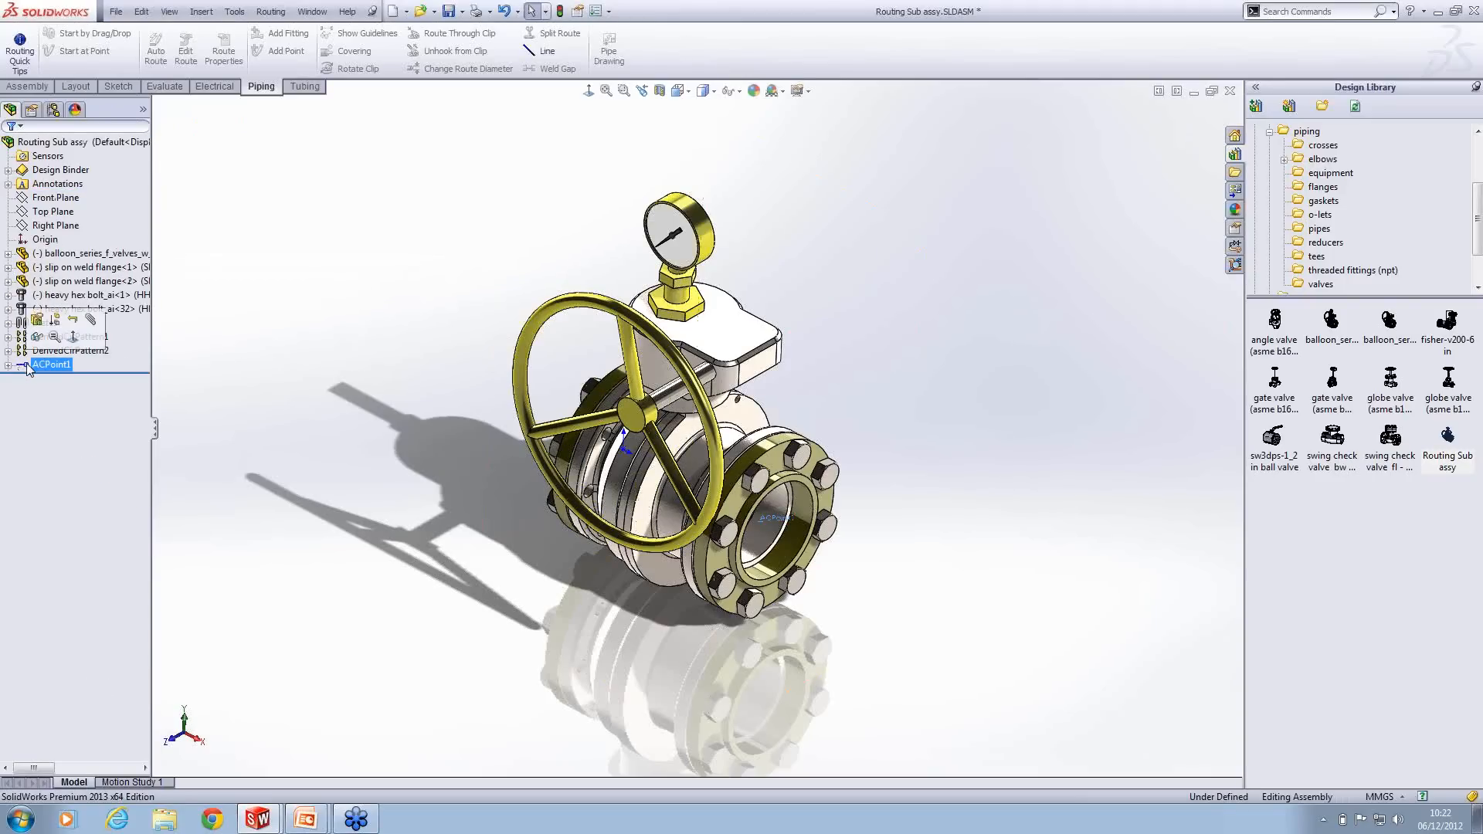
{"action": "left_click", "coordinate": [337, 271]}
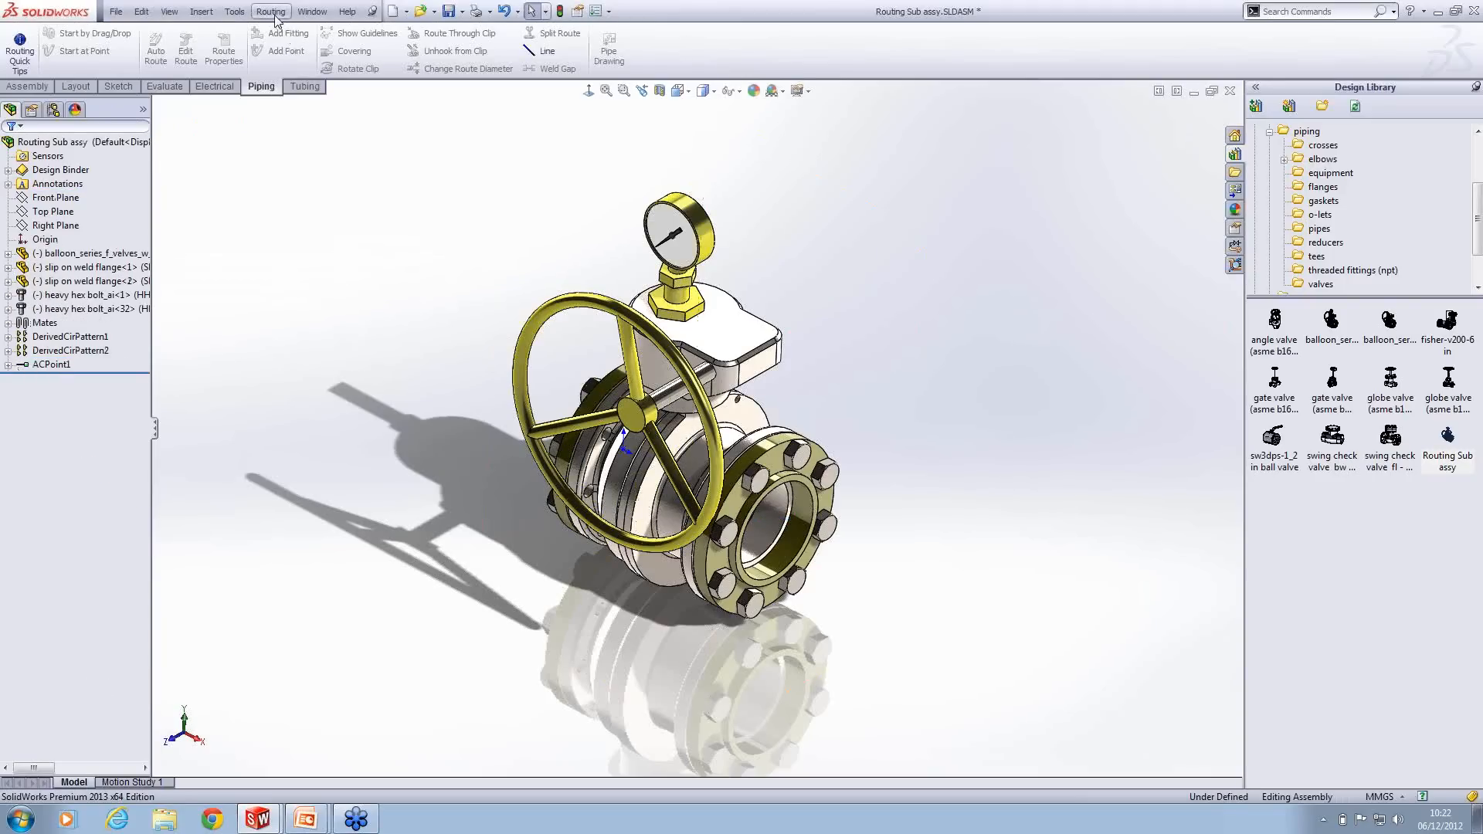
Step: Create an assembly connection point from CPoint1 of the second slip on weld flange
{"action": "left_click", "coordinate": [270, 11]}
{"action": "mouse_move", "coordinate": [297, 93]}
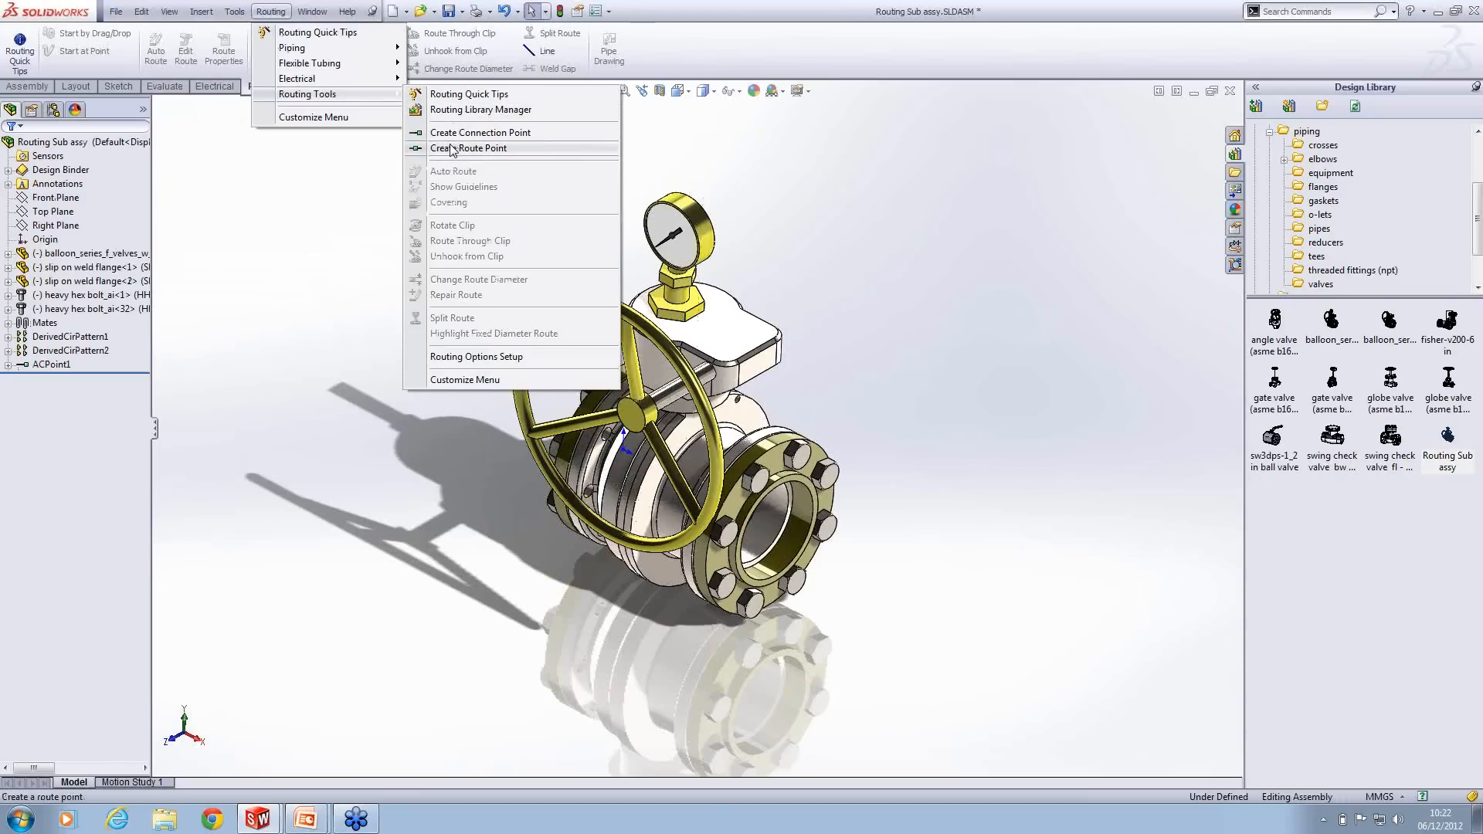
{"action": "left_click", "coordinate": [448, 132]}
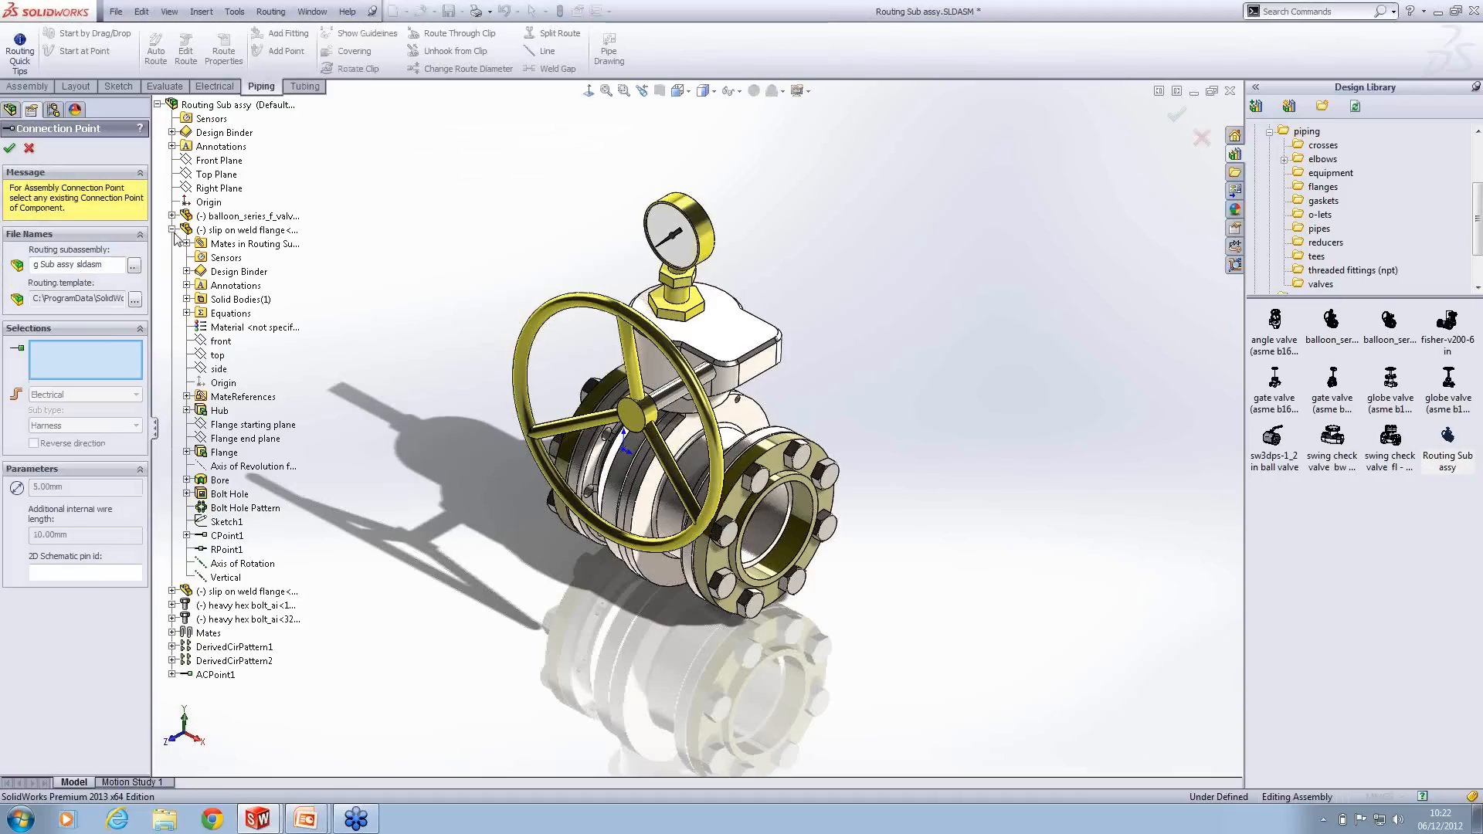
{"action": "left_click", "coordinate": [172, 591]}
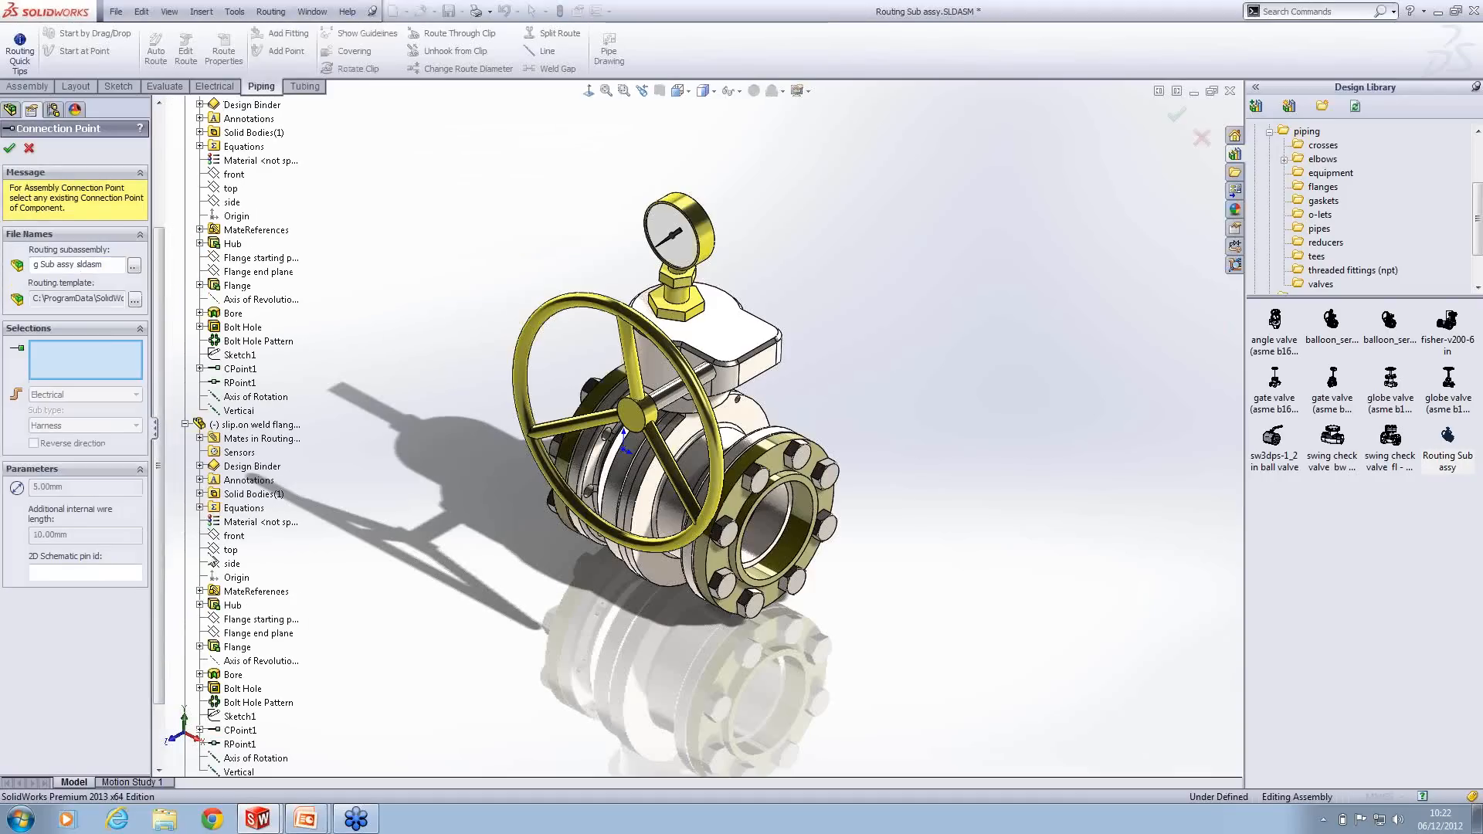
{"action": "scroll", "coordinate": [208, 541], "scroll_direction": "down", "scroll_amount": 5}
{"action": "left_click", "coordinate": [232, 648]}
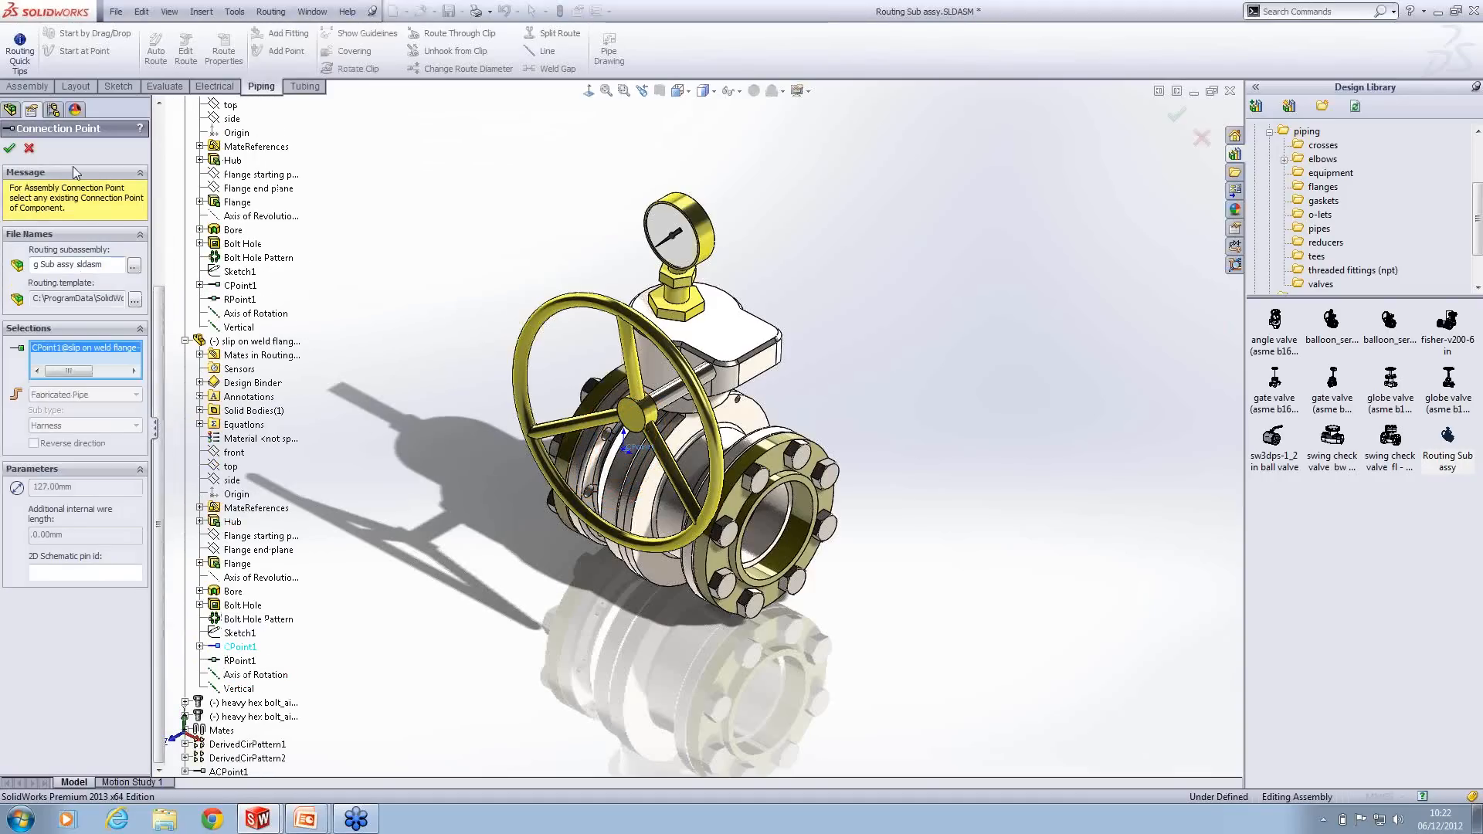
{"action": "left_click", "coordinate": [9, 147]}
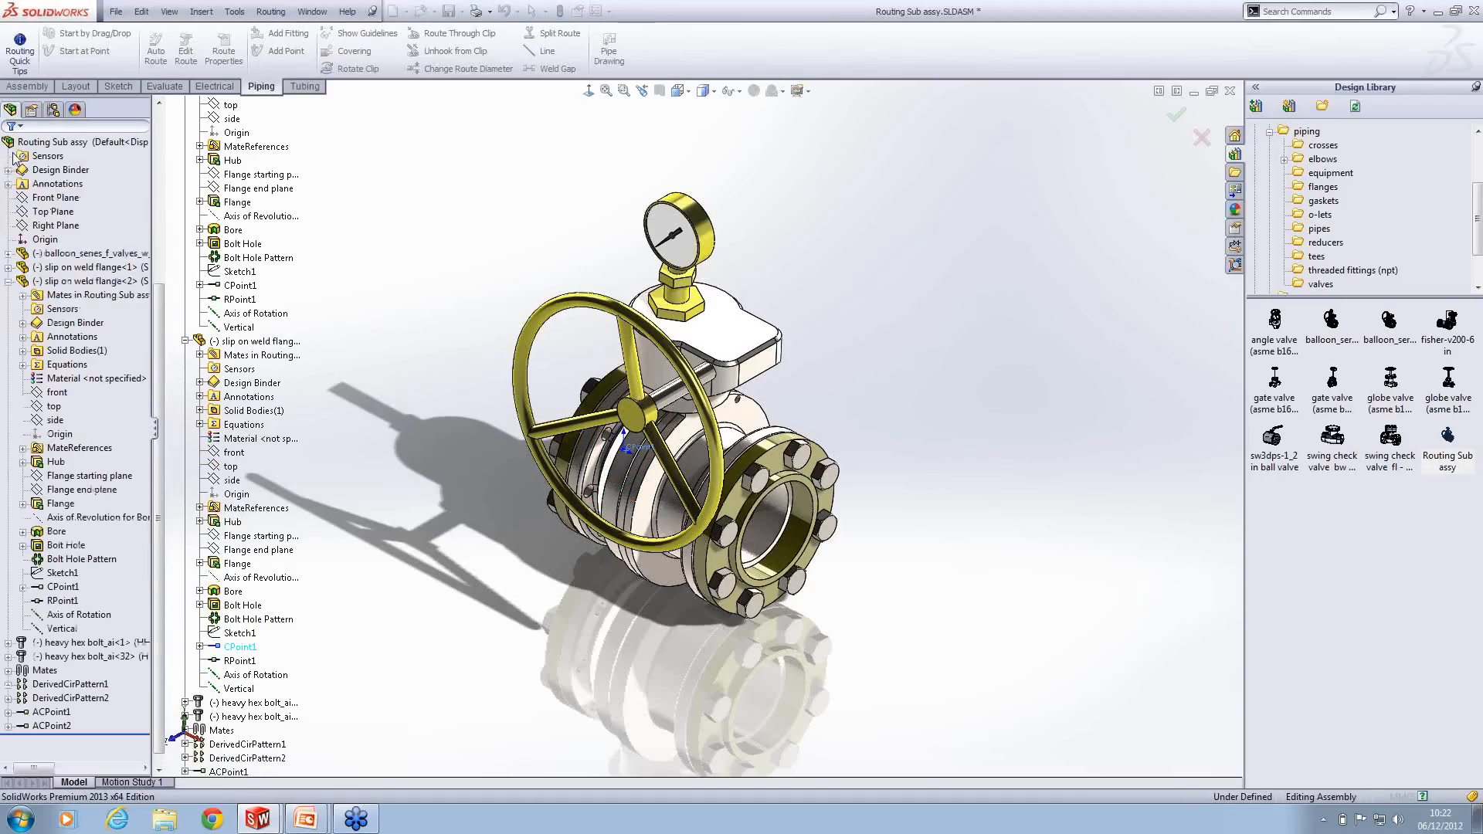
{"action": "left_click", "coordinate": [8, 281]}
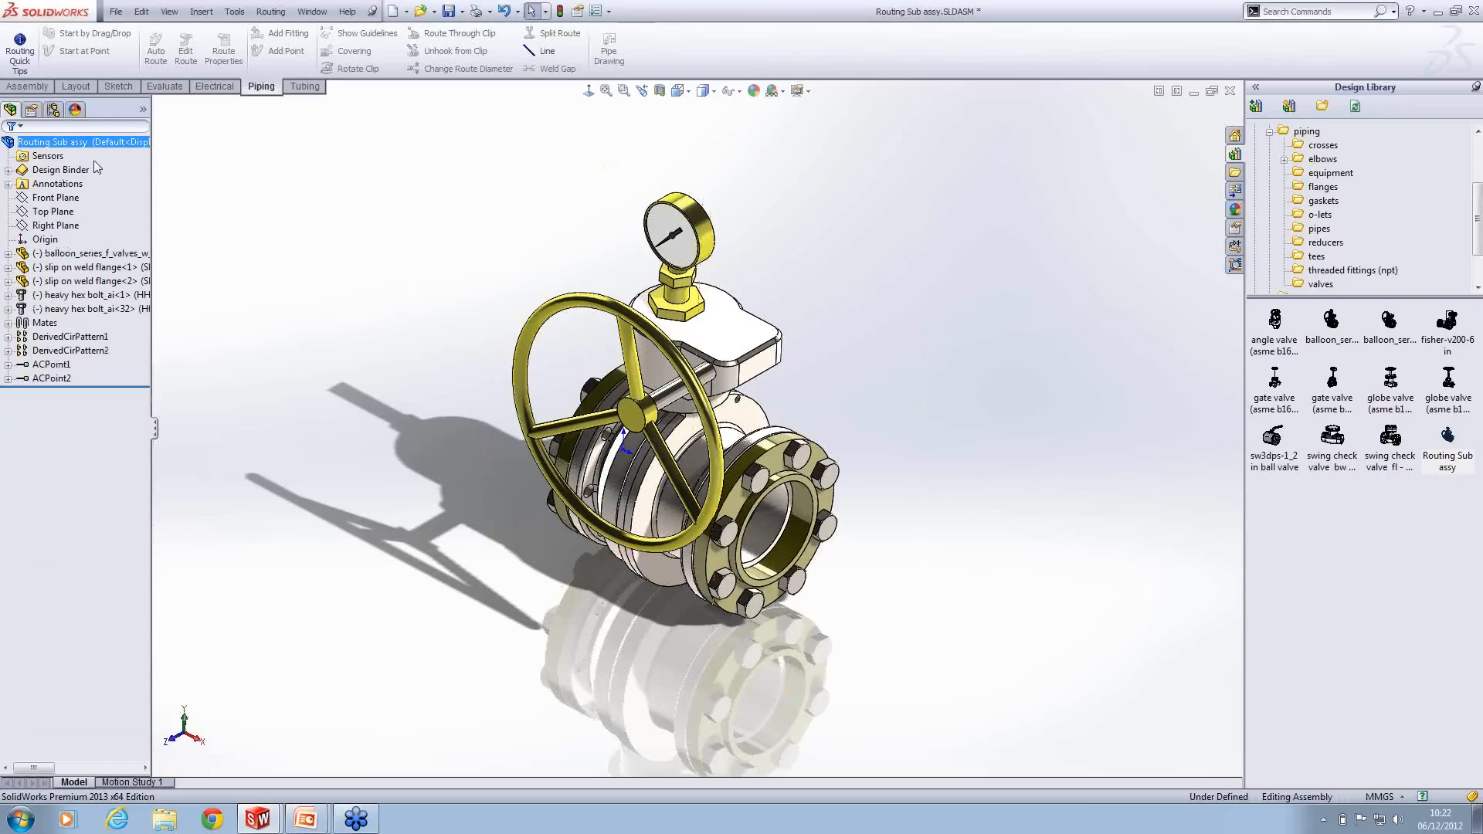
Step: Create an assembly route point from RPoint1 of the balloon series valve and return to the Piping and Tubing assembly
{"action": "left_click", "coordinate": [270, 11]}
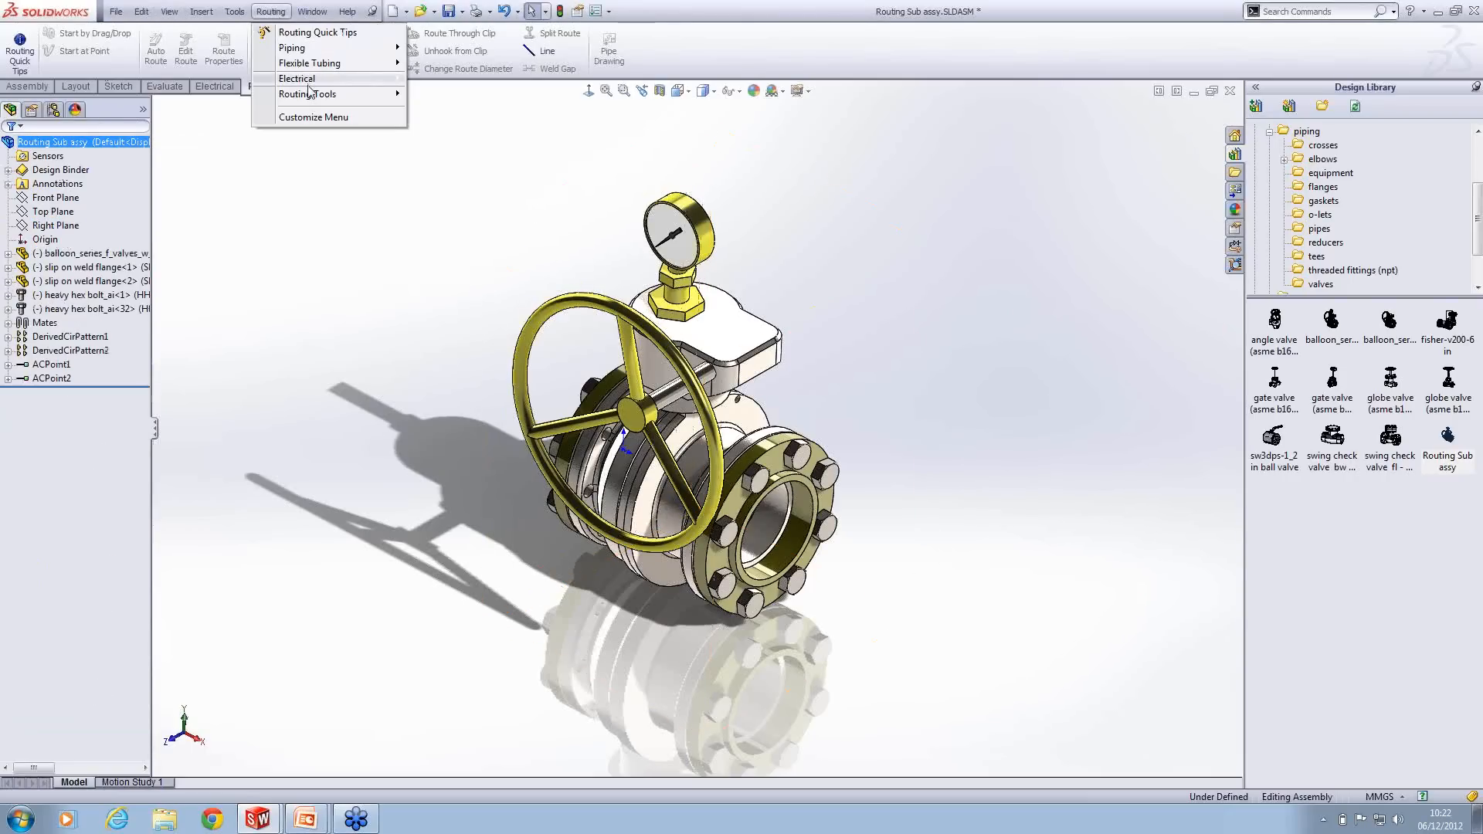
{"action": "mouse_move", "coordinate": [309, 95]}
{"action": "left_click", "coordinate": [464, 149]}
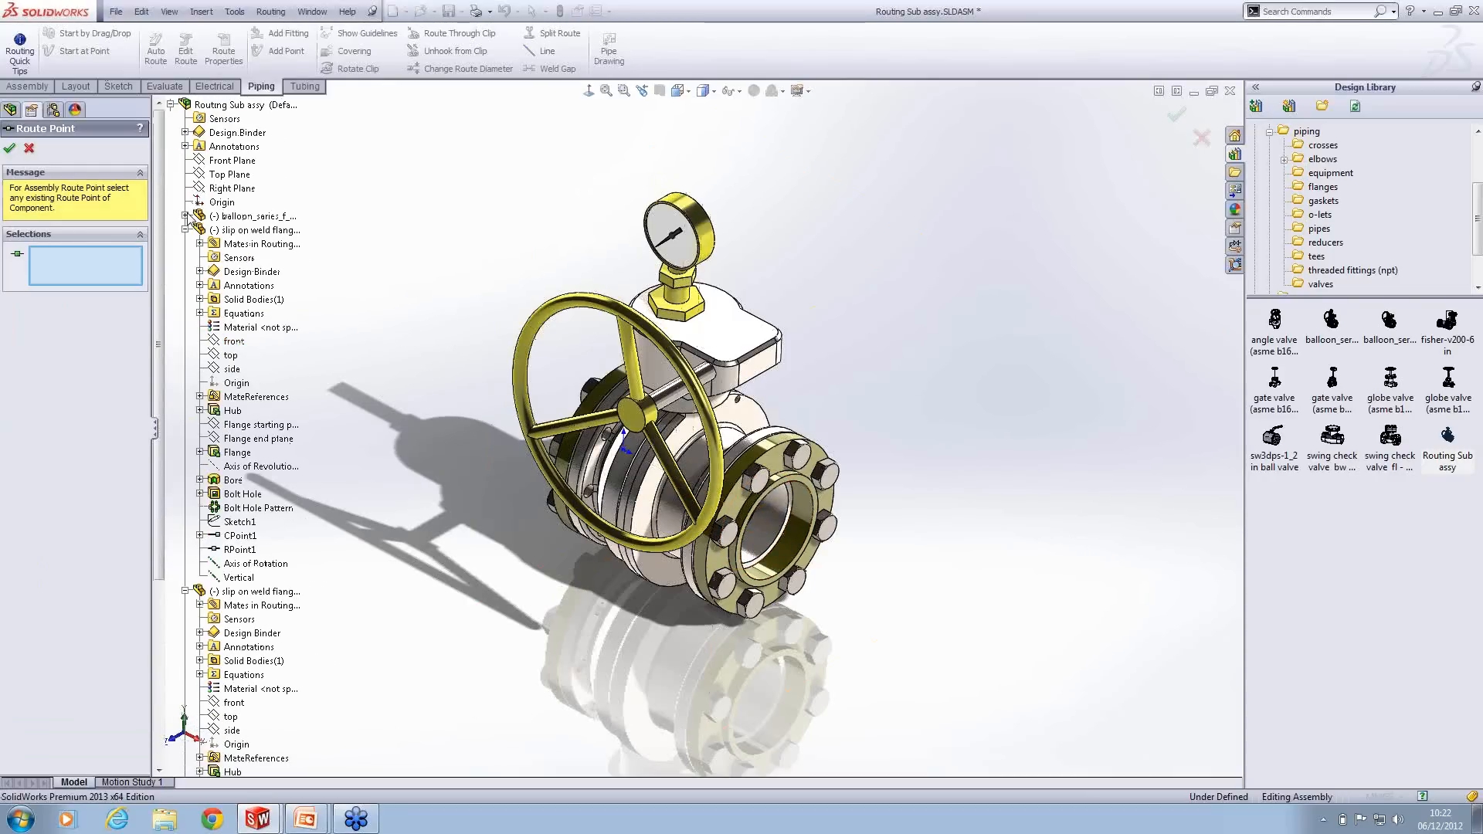
{"action": "left_click", "coordinate": [186, 215]}
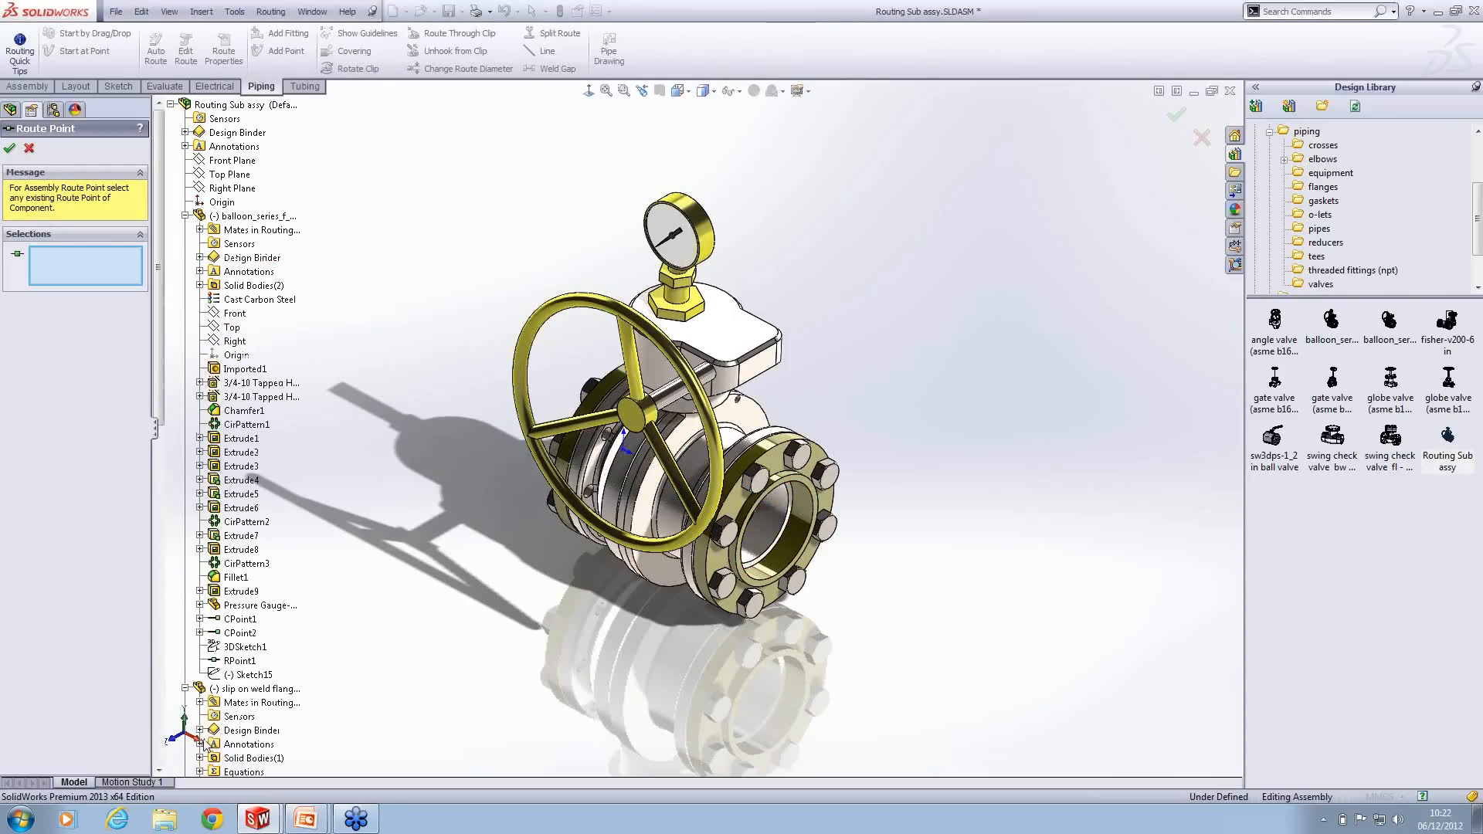
{"action": "left_click", "coordinate": [240, 661]}
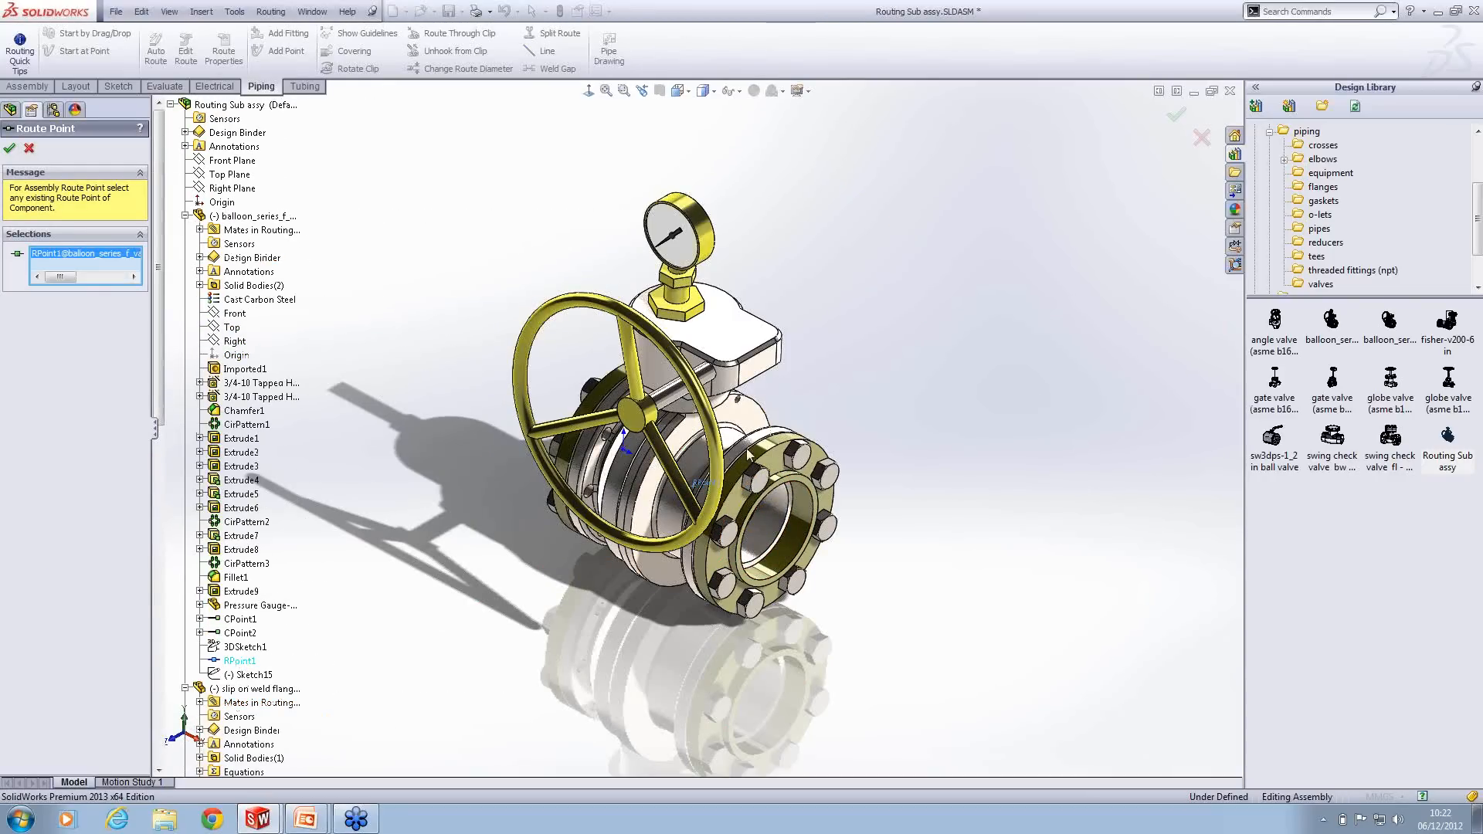
{"action": "left_click", "coordinate": [9, 146]}
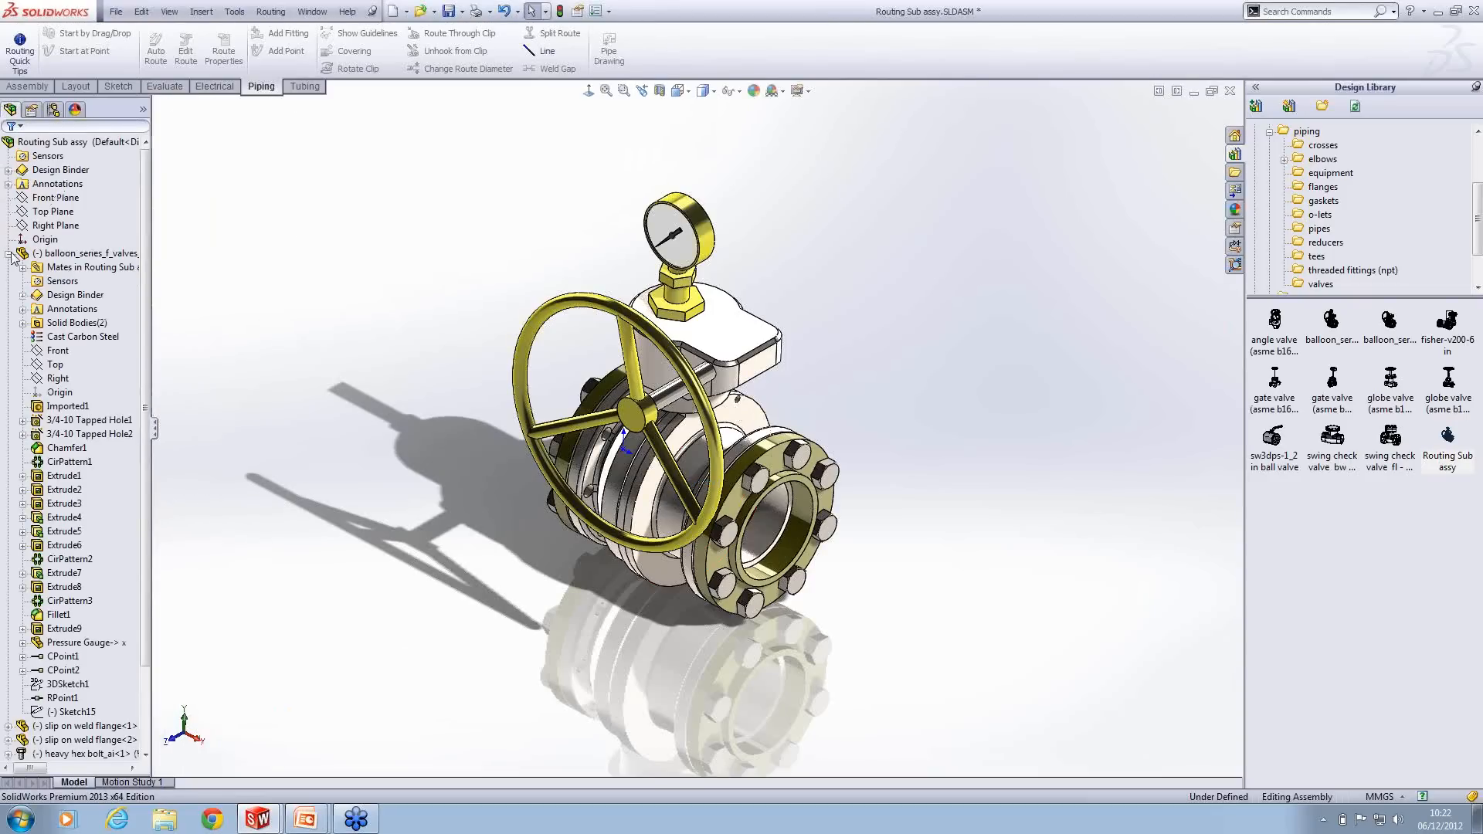
{"action": "left_click", "coordinate": [10, 254]}
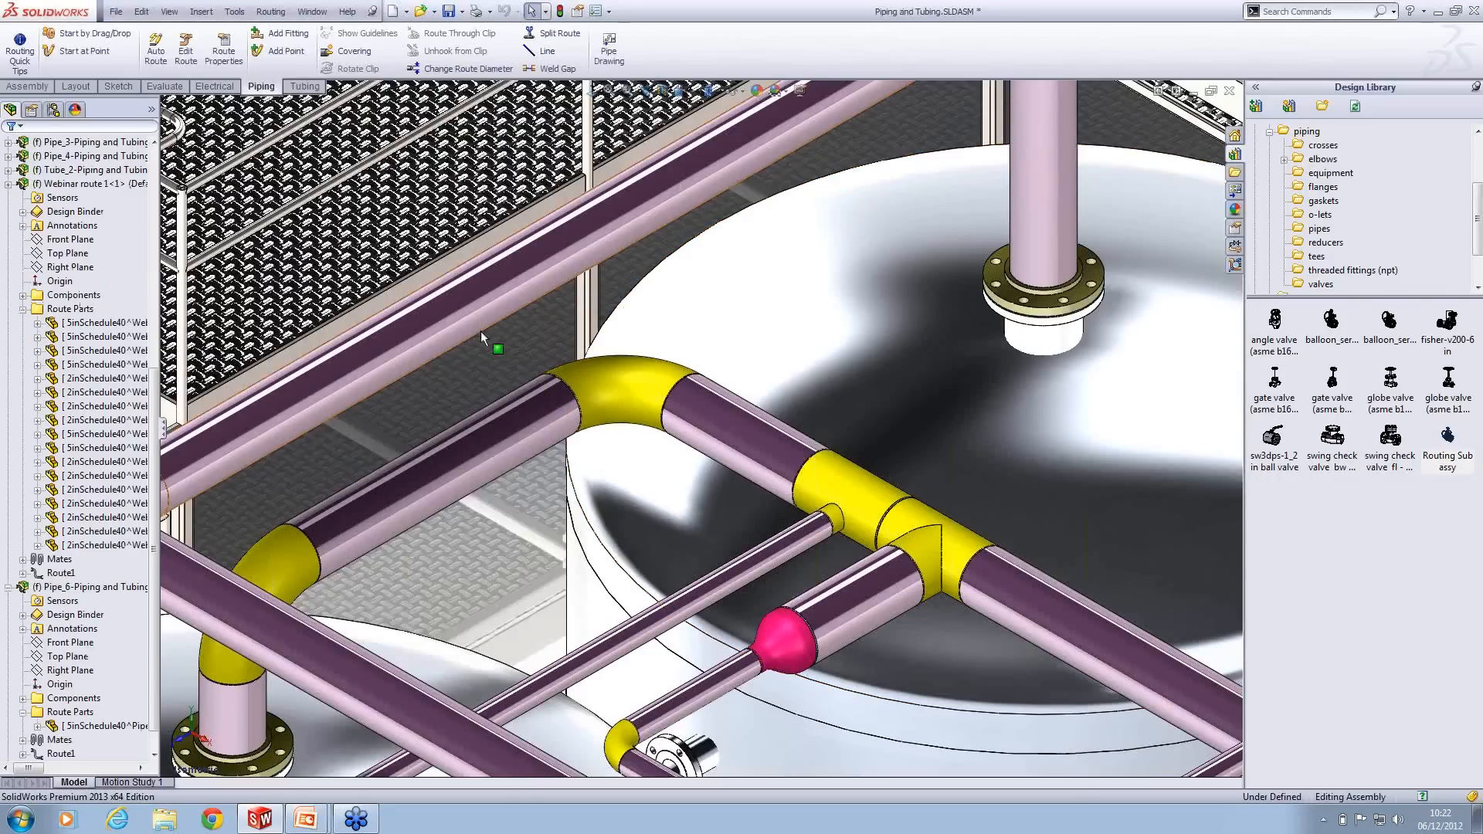
Step: Open the Pipe_6 route for editing and place Routing Sub assy on the straight upper run of the overhead pipe
{"action": "right_click", "coordinate": [480, 308]}
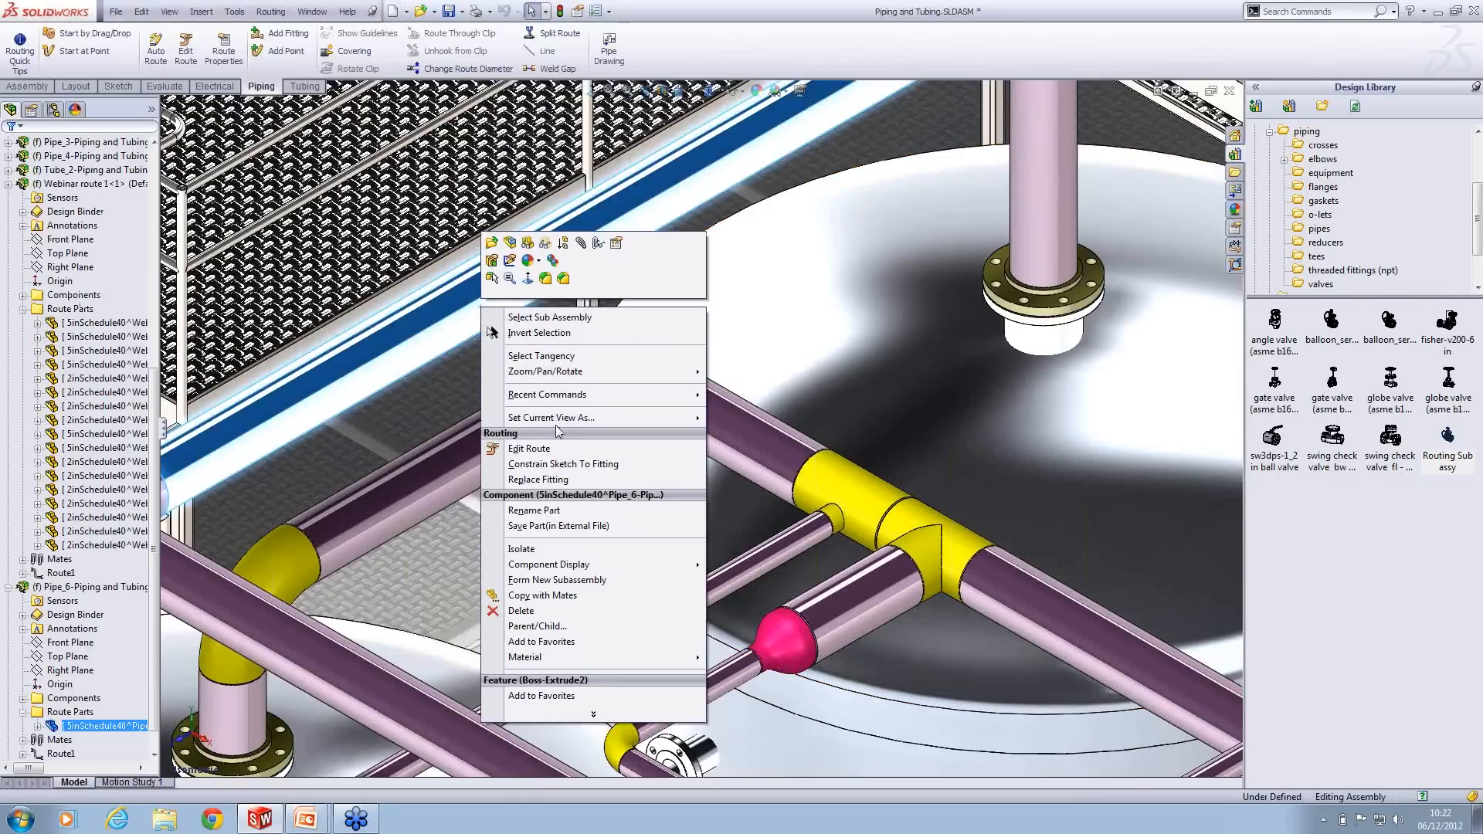
{"action": "left_click", "coordinate": [547, 464]}
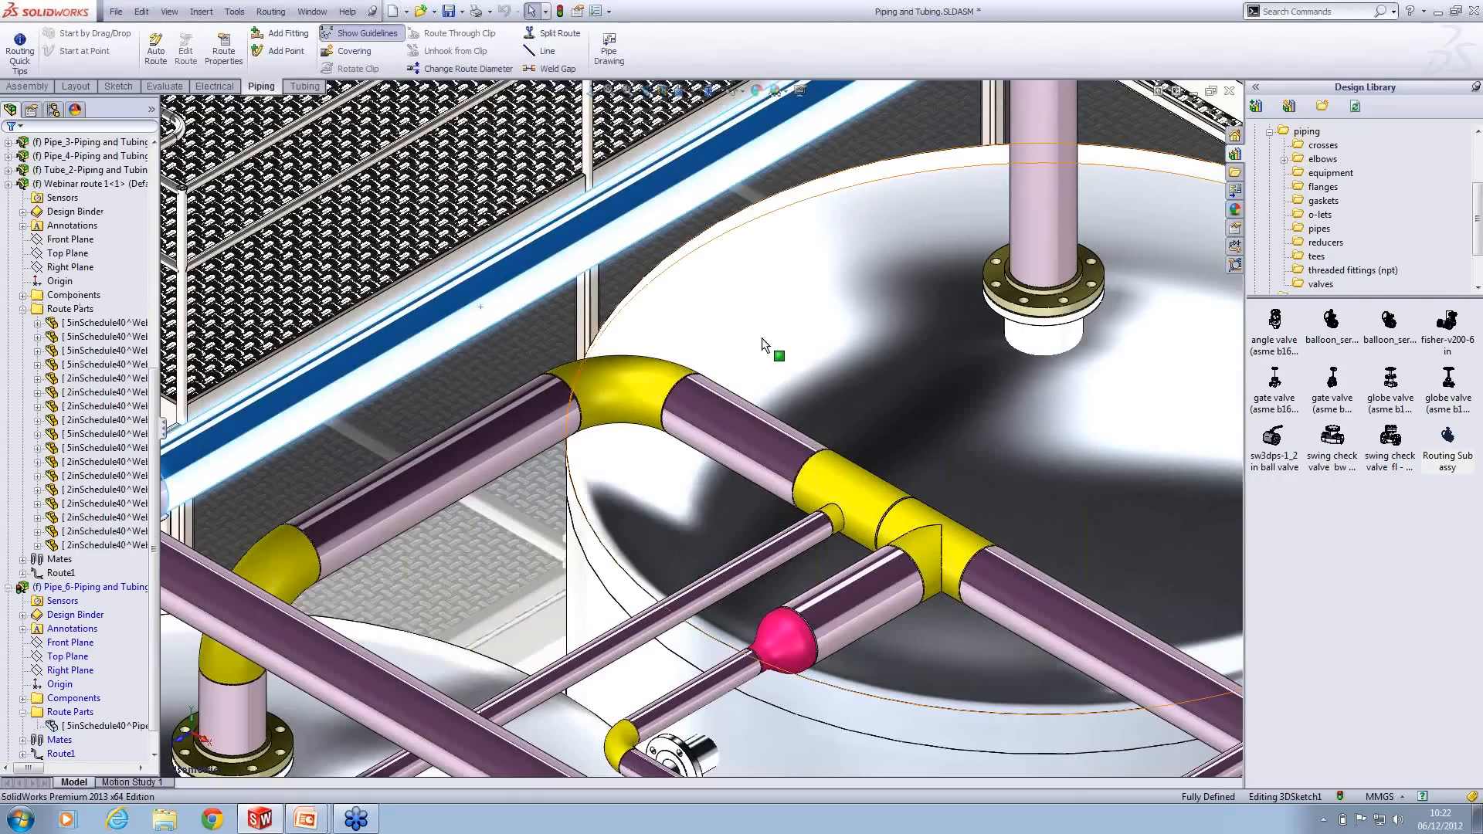
{"action": "left_click", "coordinate": [1449, 460]}
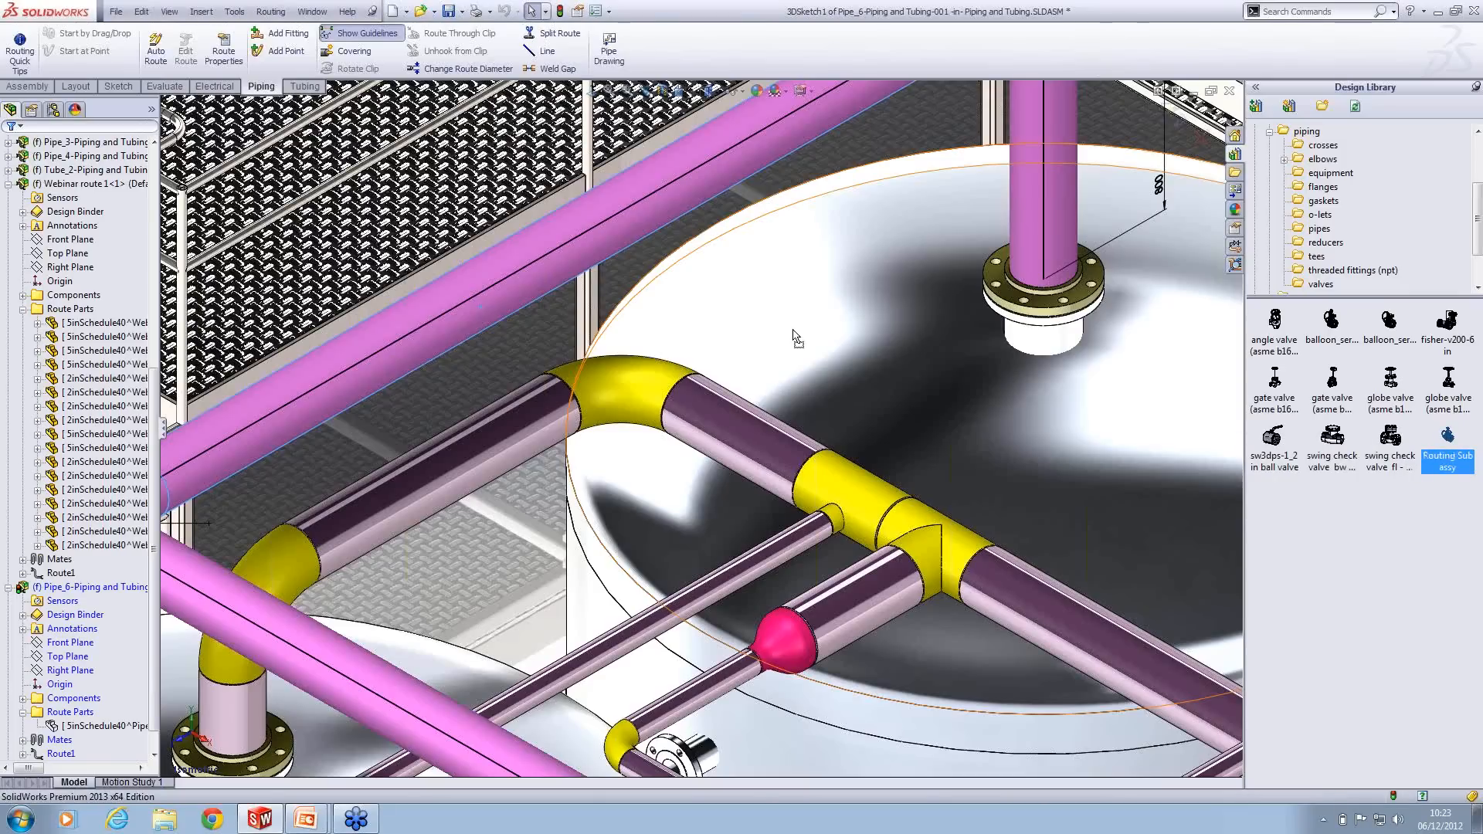
{"action": "left_click_drag", "start_coordinate": [1451, 444], "coordinate": [602, 228]}
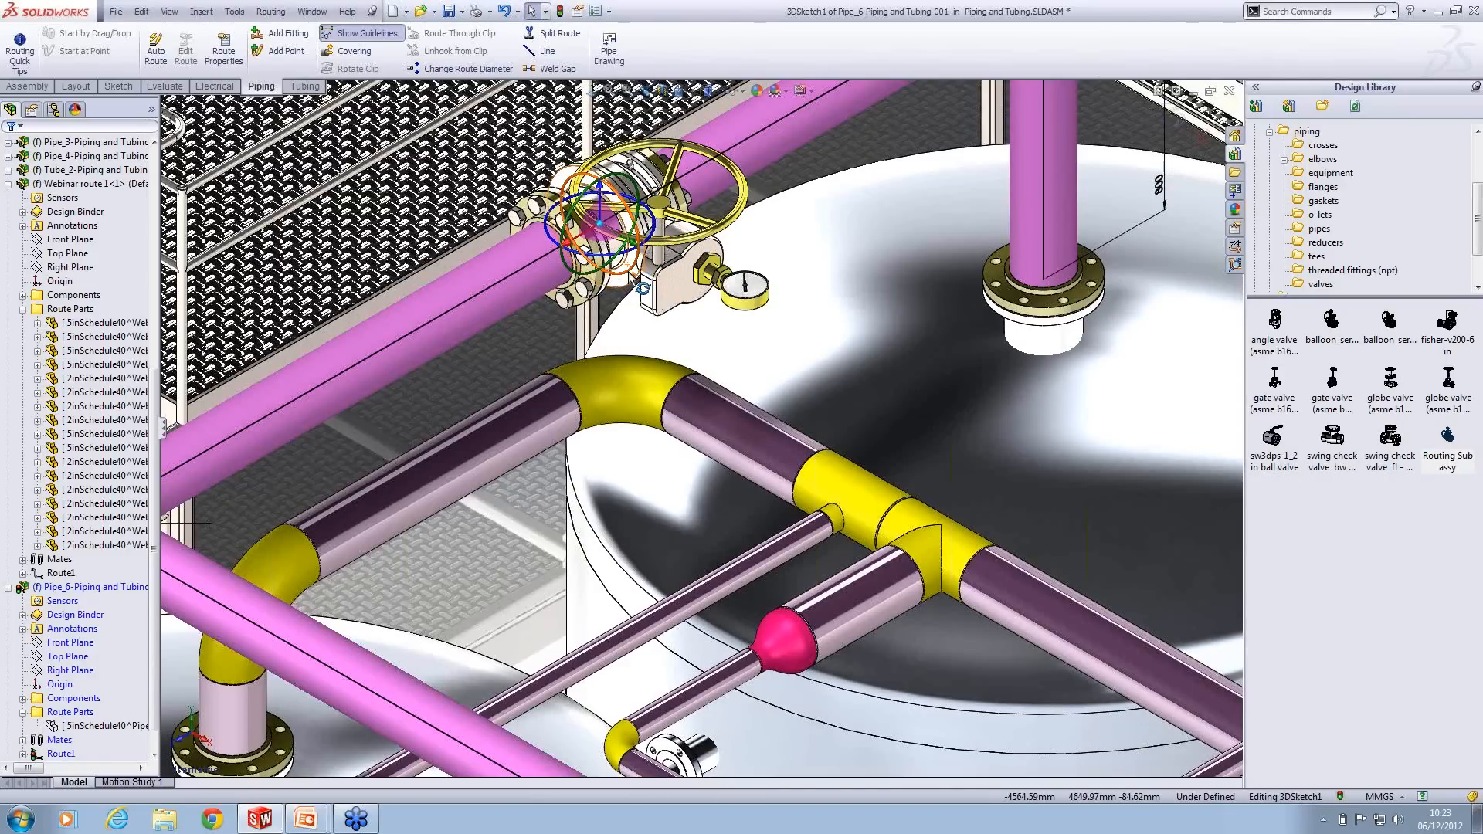
Step: Rotate the placed valve assembly about the pipe axis so its pressure gauge points upward, and finish the placement
{"action": "left_click_drag", "start_coordinate": [643, 287], "coordinate": [664, 240]}
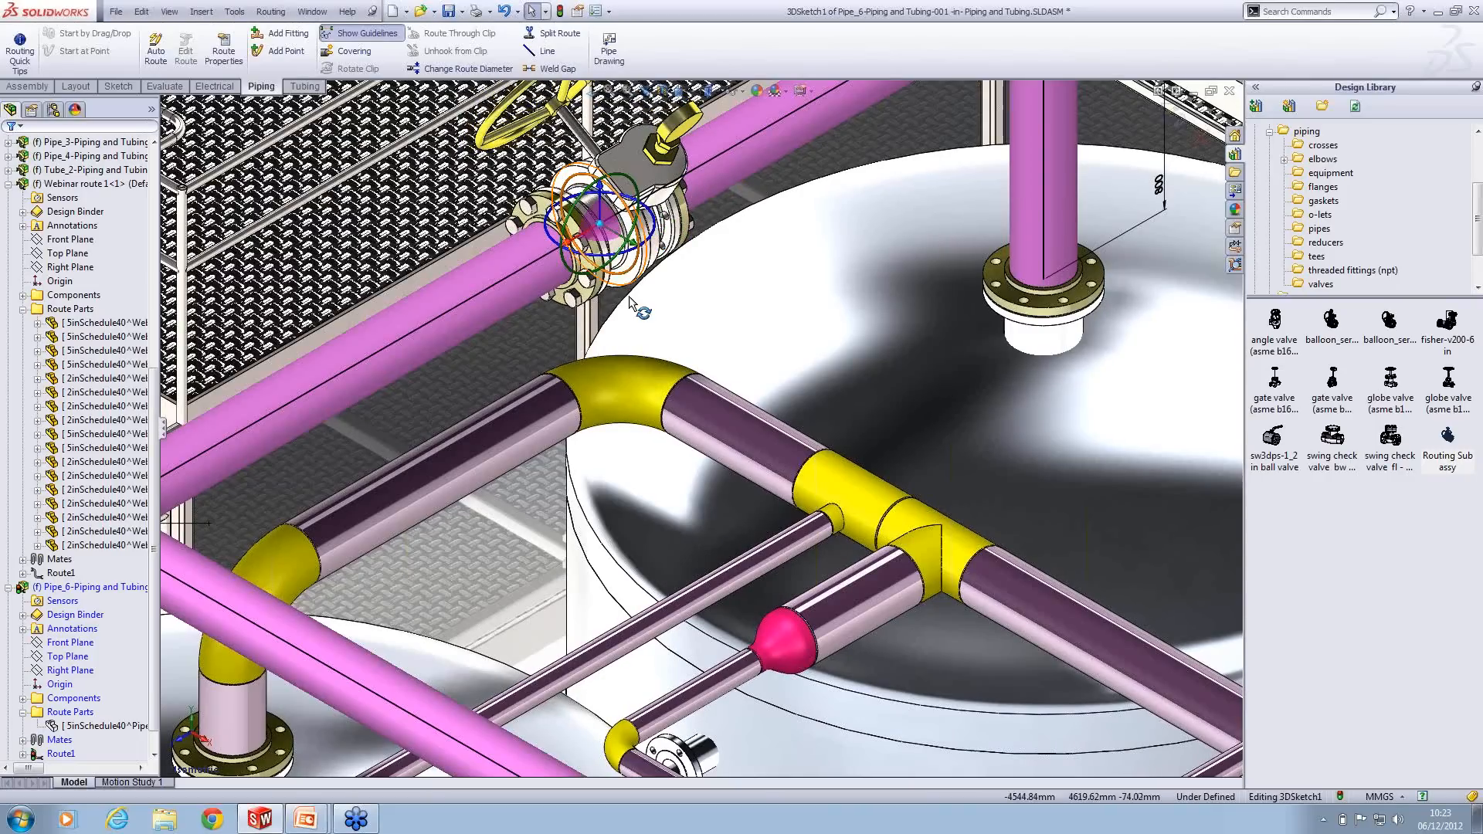
{"action": "left_click", "coordinate": [495, 346]}
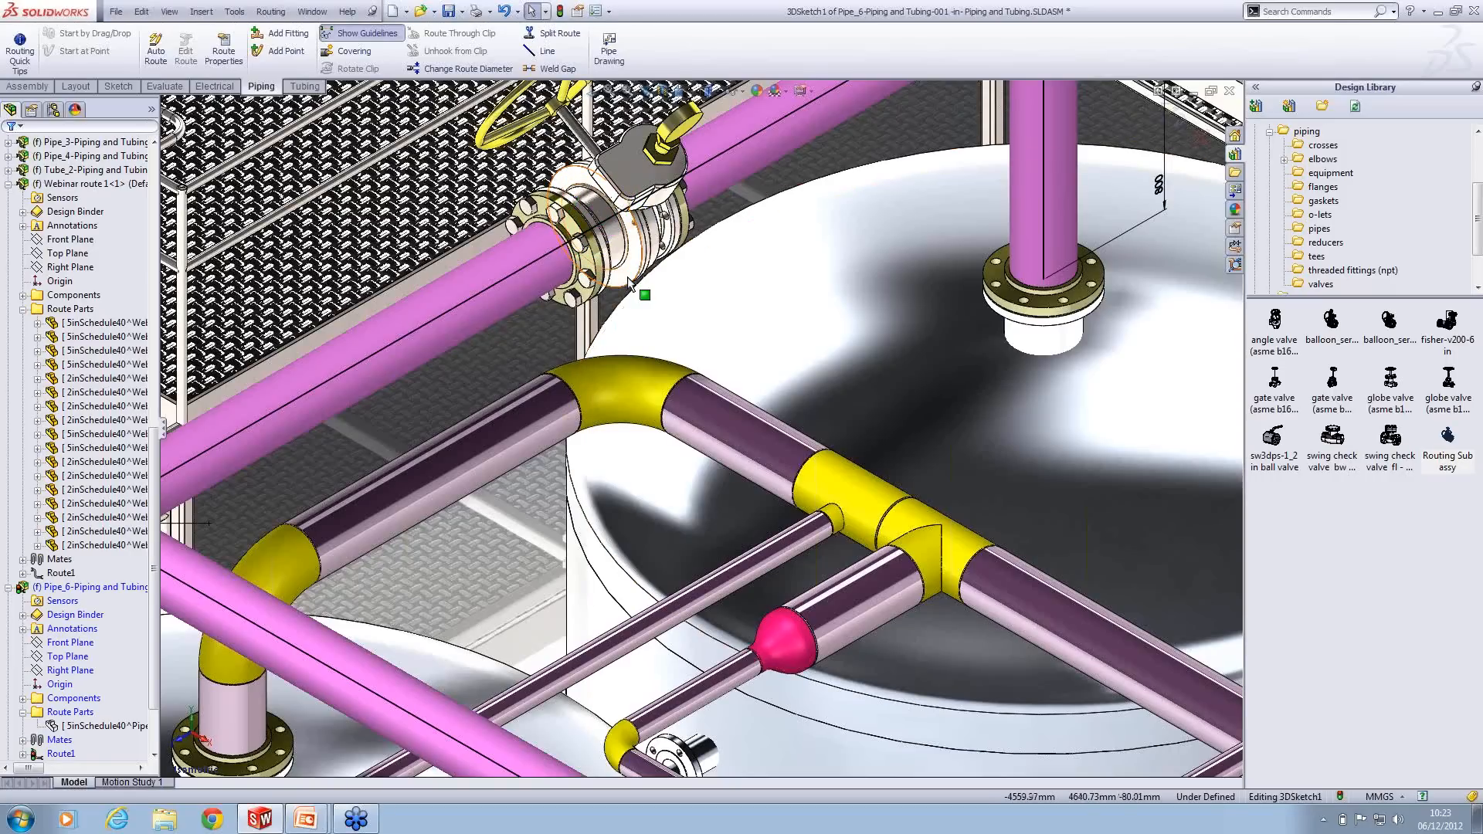
{"action": "right_click", "coordinate": [627, 276]}
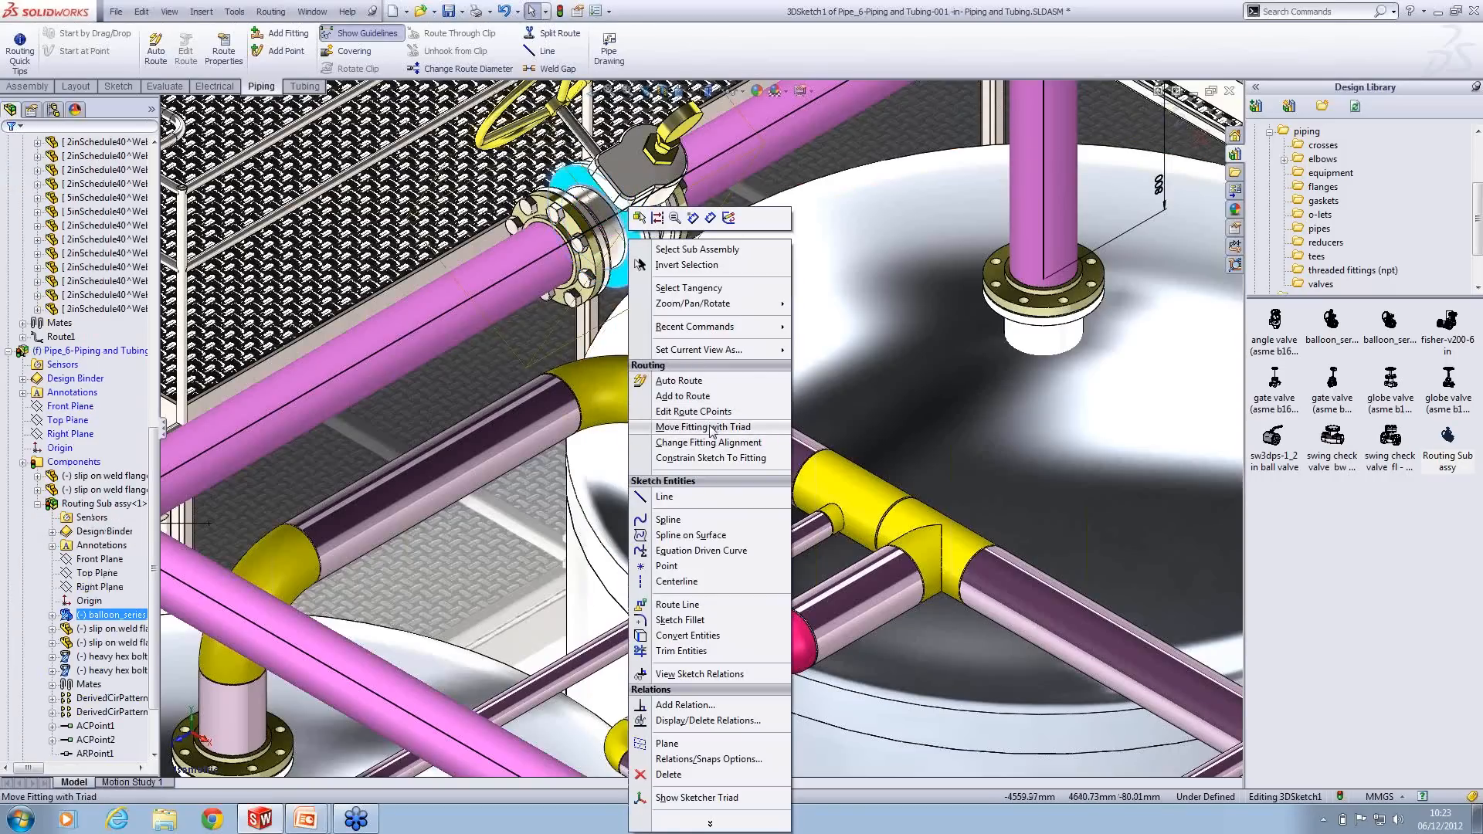
{"action": "left_click", "coordinate": [497, 356]}
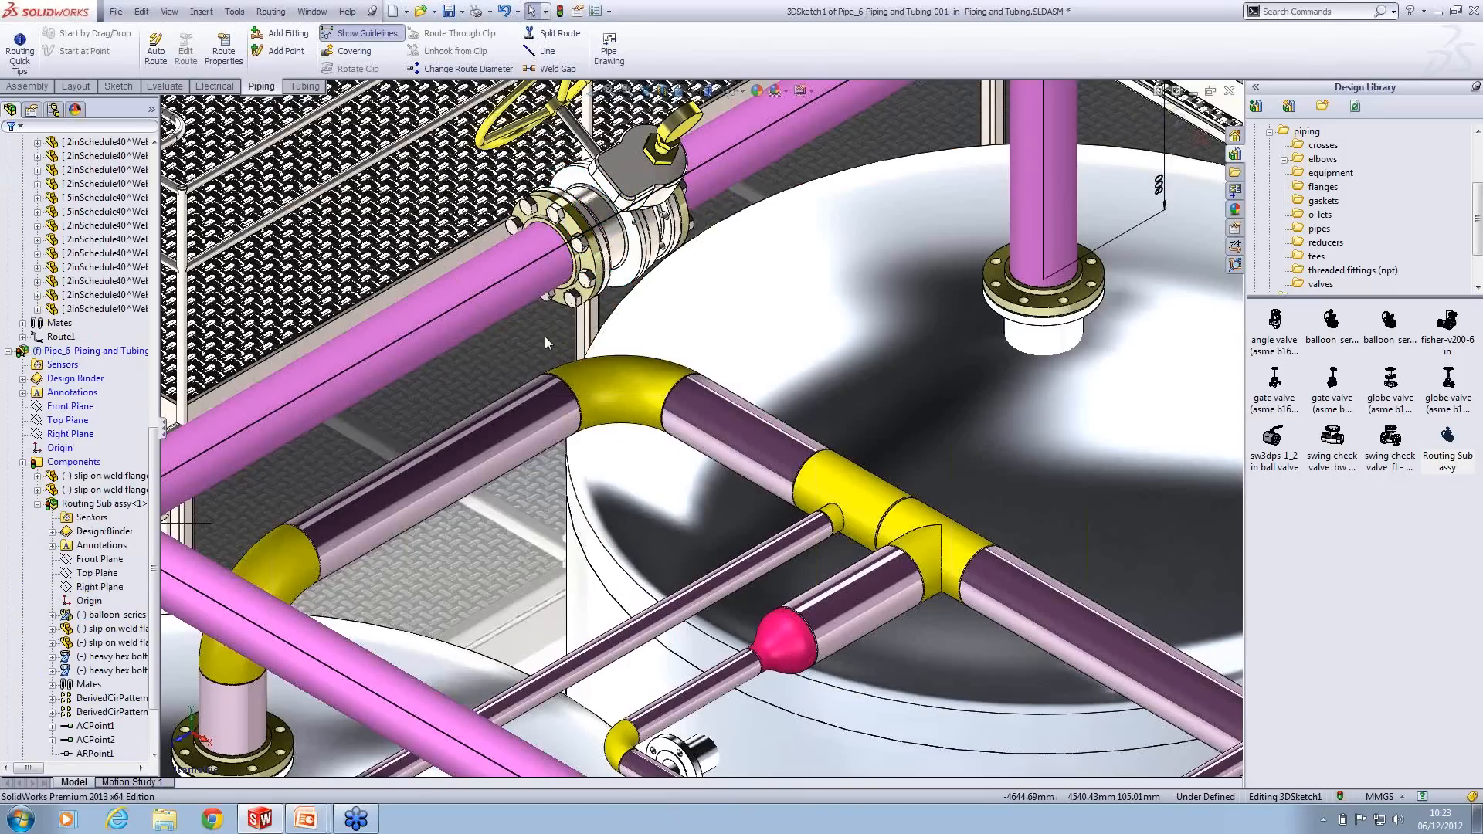
Step: Exit the Pipe_6 route to the top assembly and open the Pipe_7 route between the two small tanks for editing
{"action": "left_click", "coordinate": [1172, 114]}
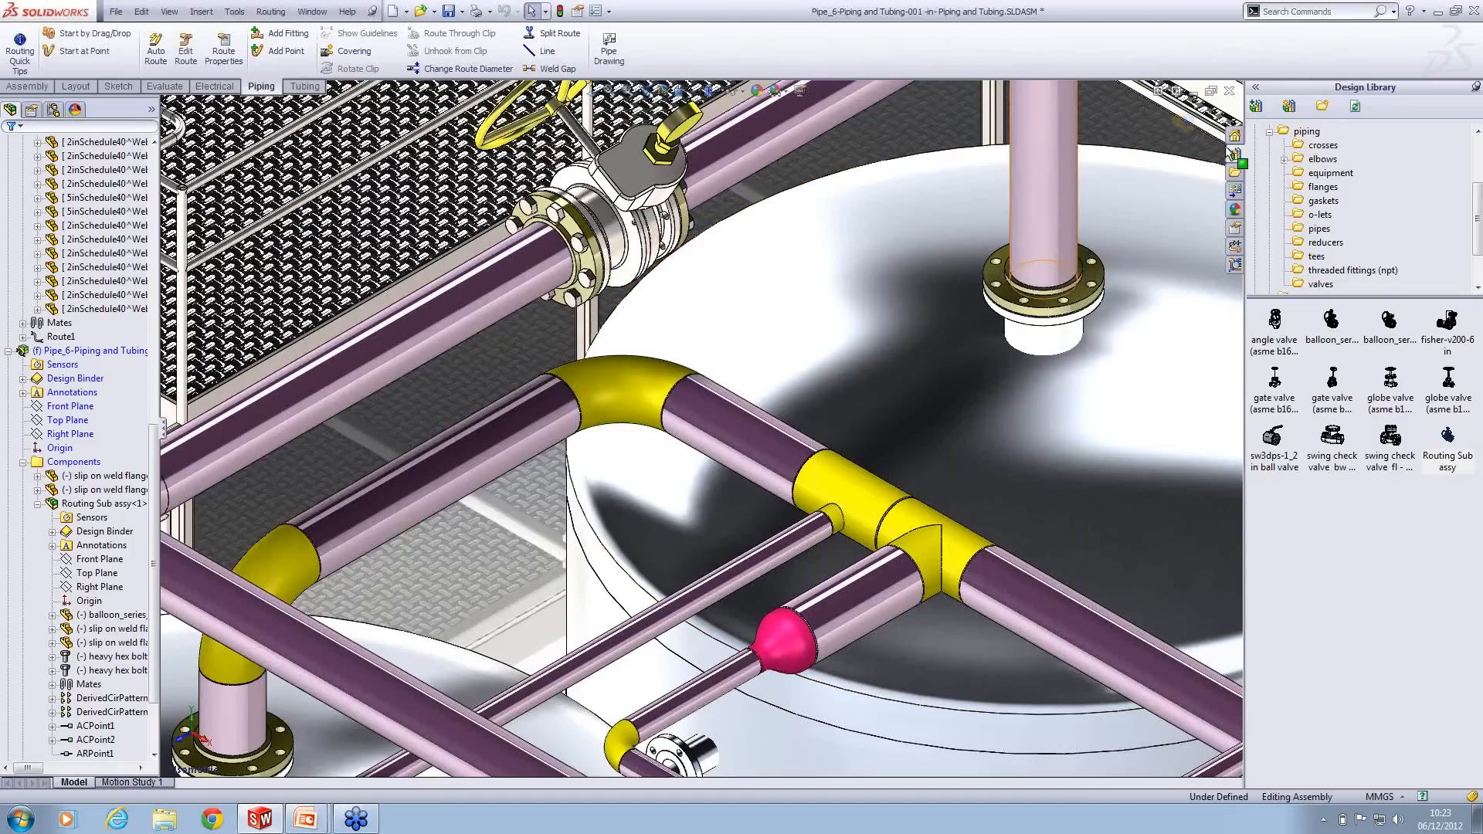
{"action": "key", "text": "ctrl+7"}
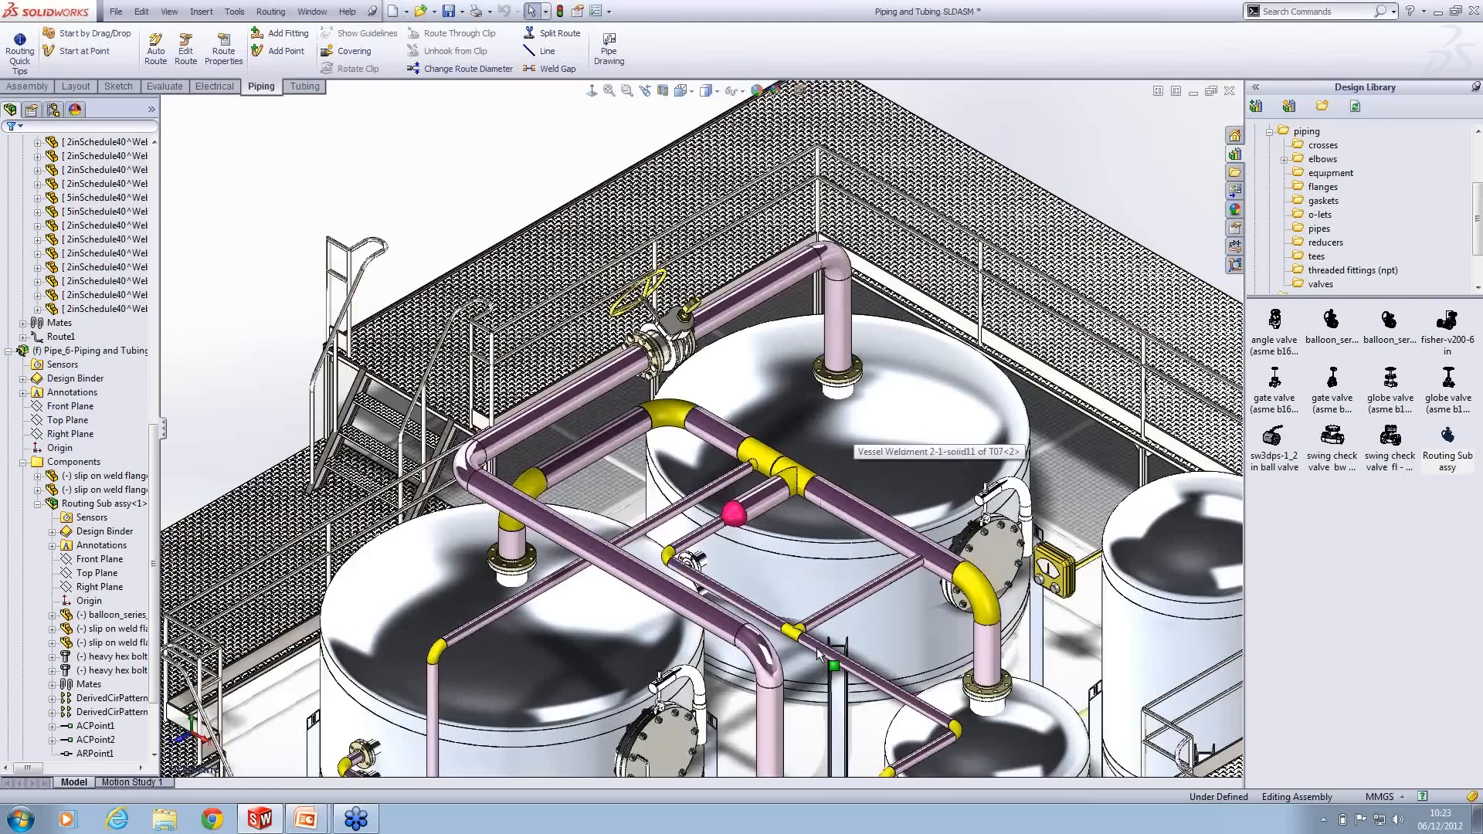
{"action": "scroll", "coordinate": [821, 711], "scroll_direction": "down", "scroll_amount": 5}
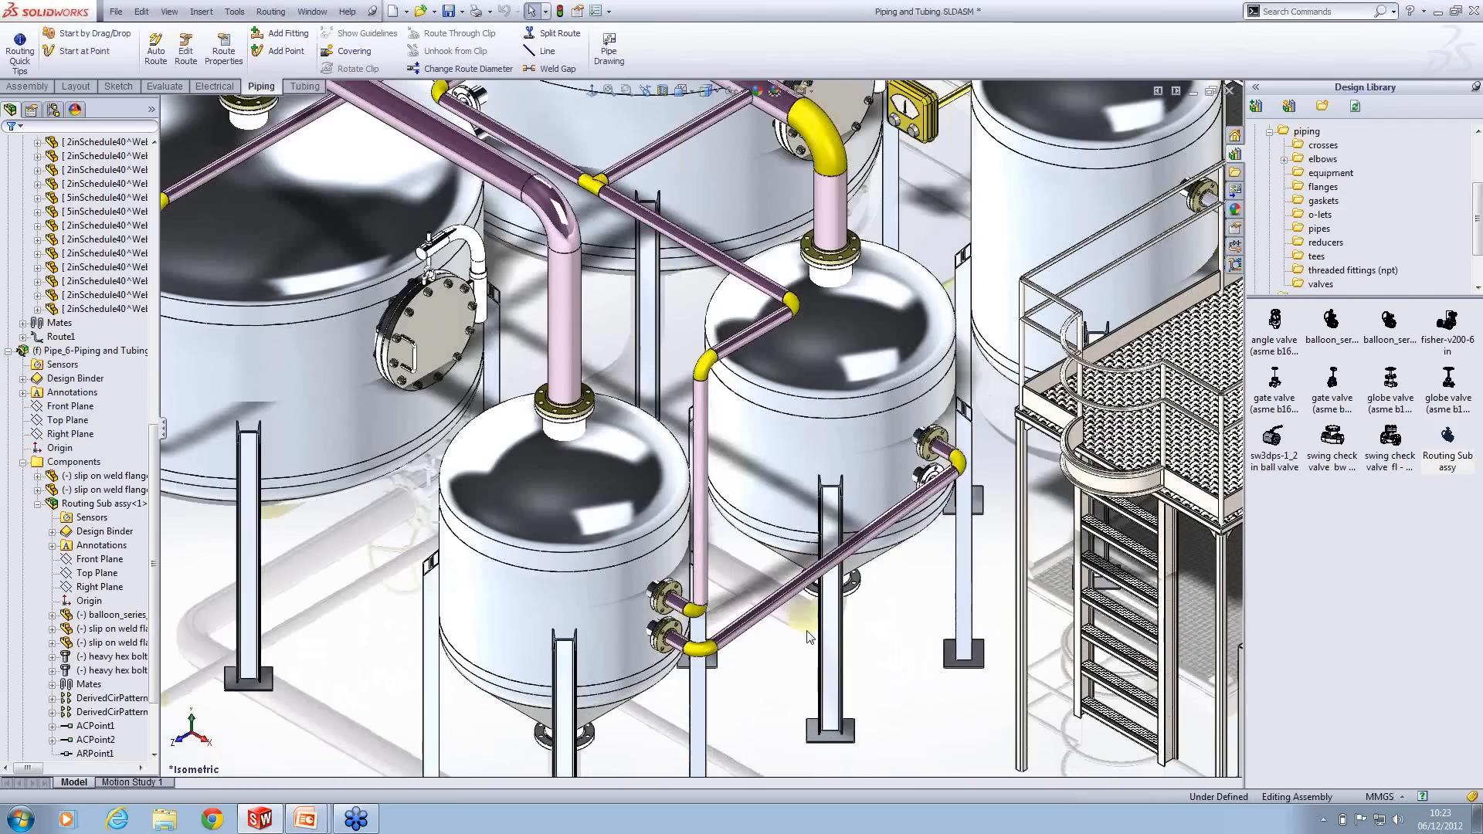
{"action": "scroll", "coordinate": [803, 625], "scroll_direction": "down", "scroll_amount": 3}
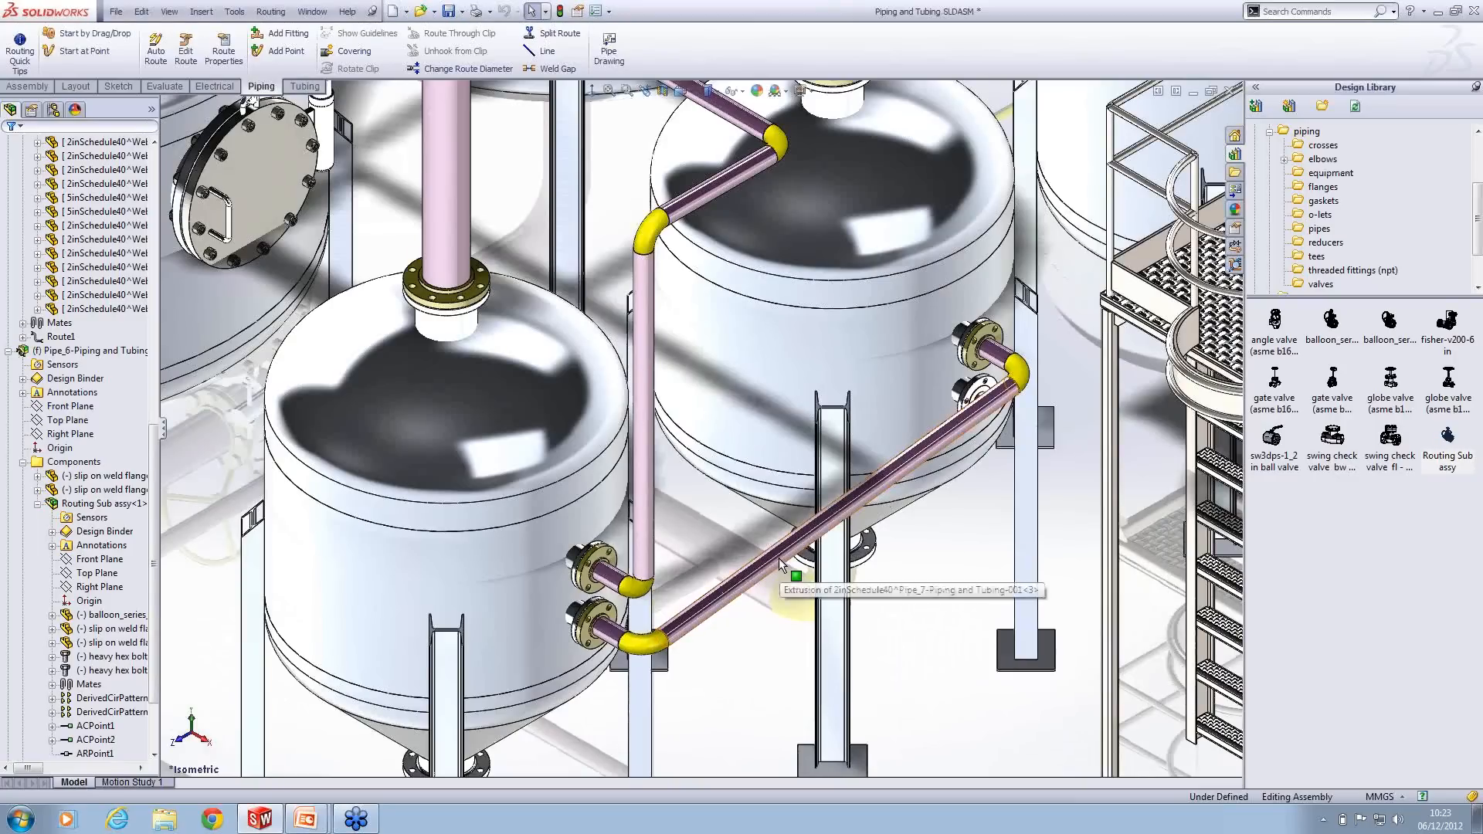
{"action": "right_click", "coordinate": [779, 558]}
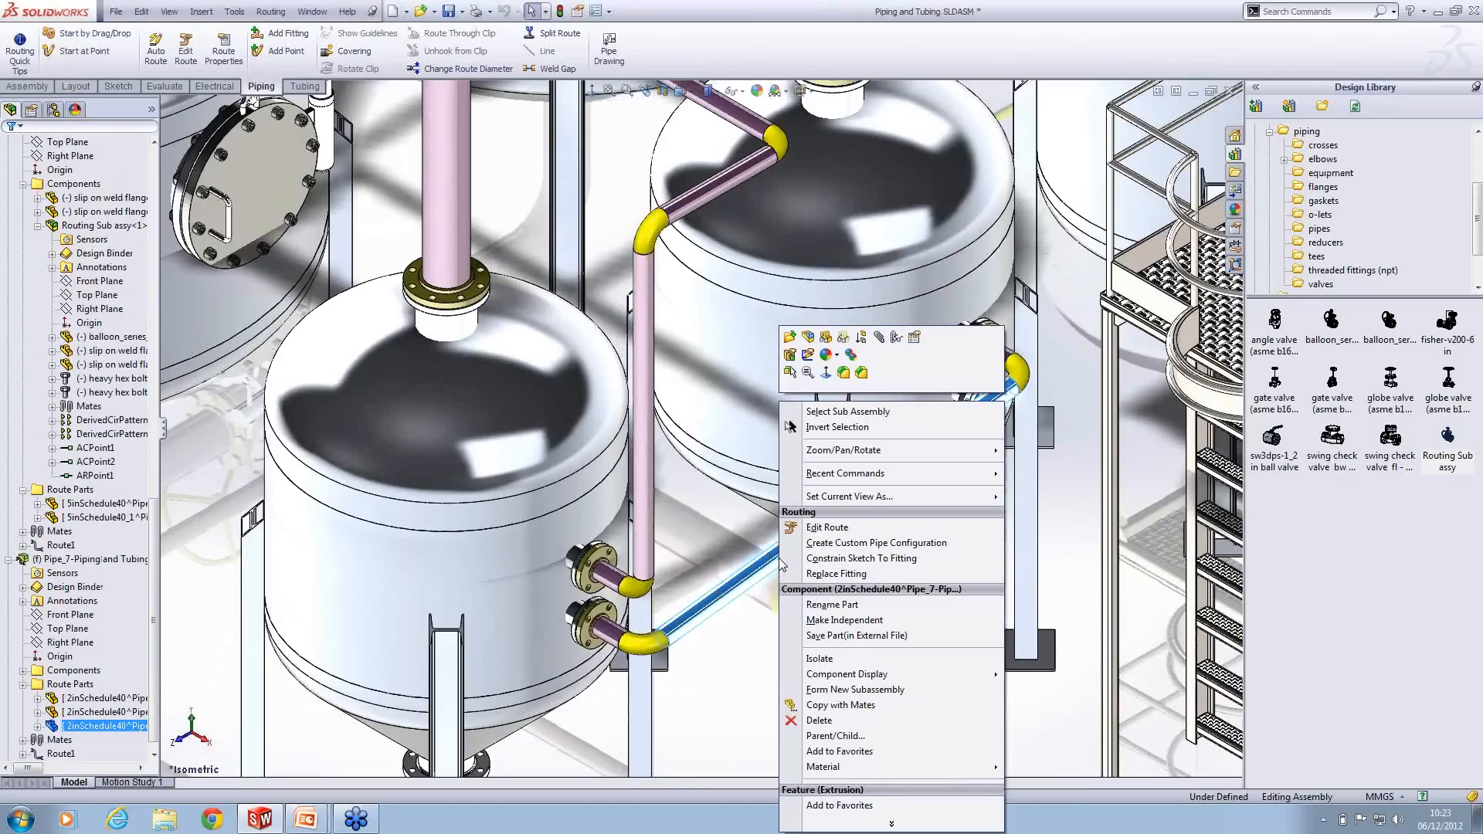
{"action": "left_click", "coordinate": [820, 527]}
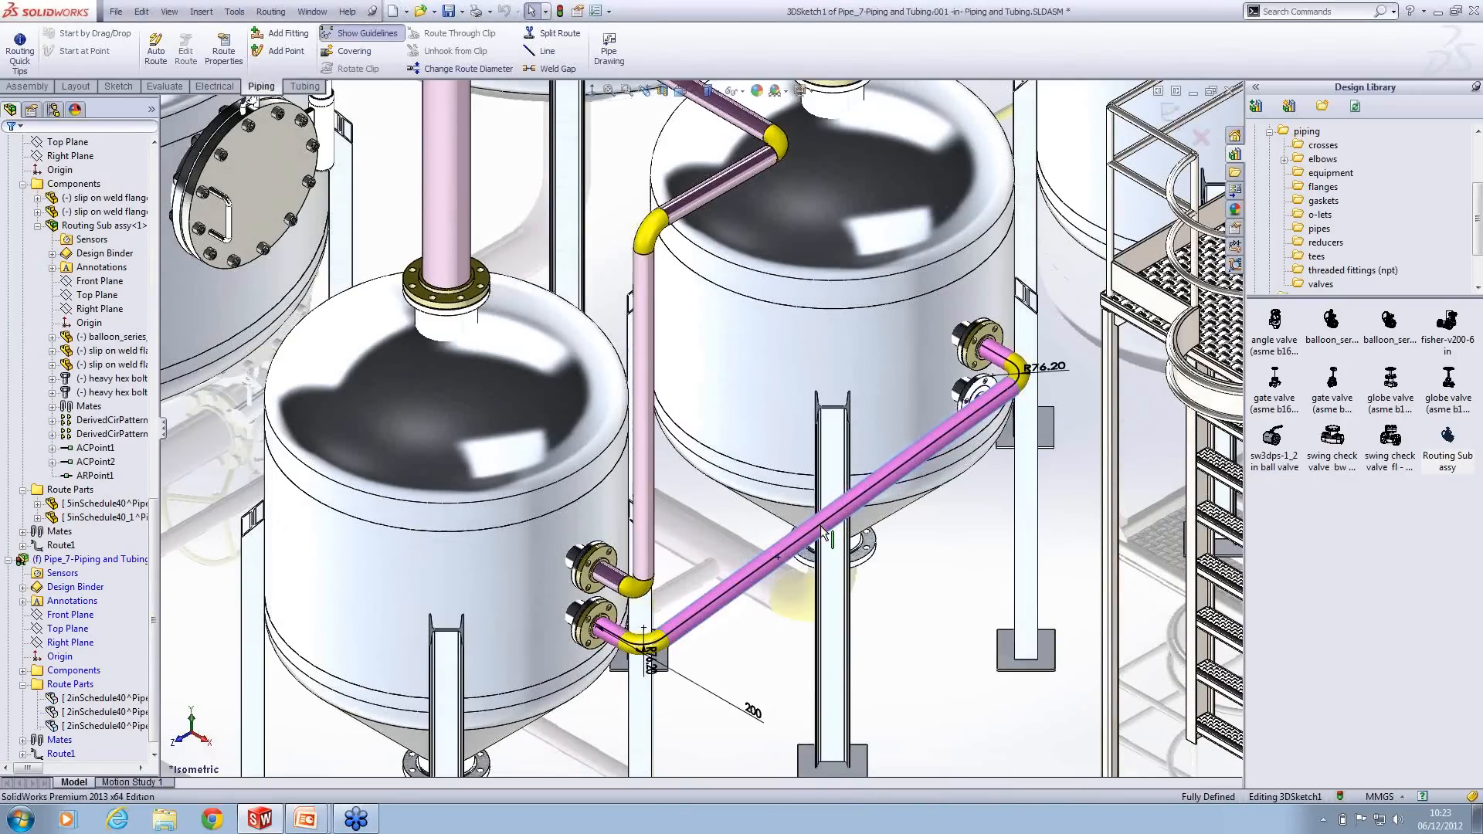
Step: Add a library covering of type Tape, Ceramic Fiber Tape, to the long straight segment of the Pipe_7 route
{"action": "right_click", "coordinate": [737, 583]}
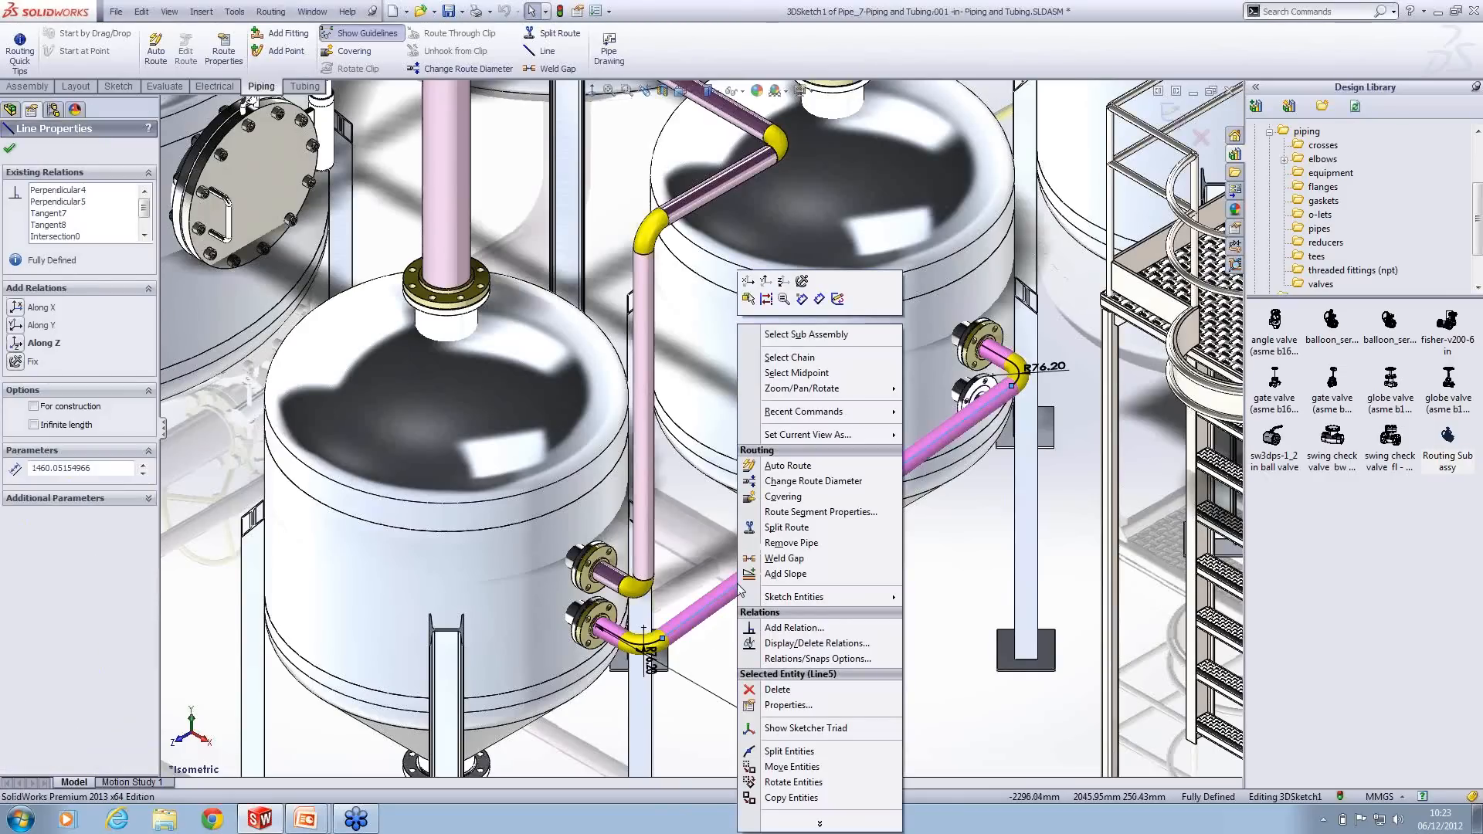
{"action": "left_click", "coordinate": [782, 498]}
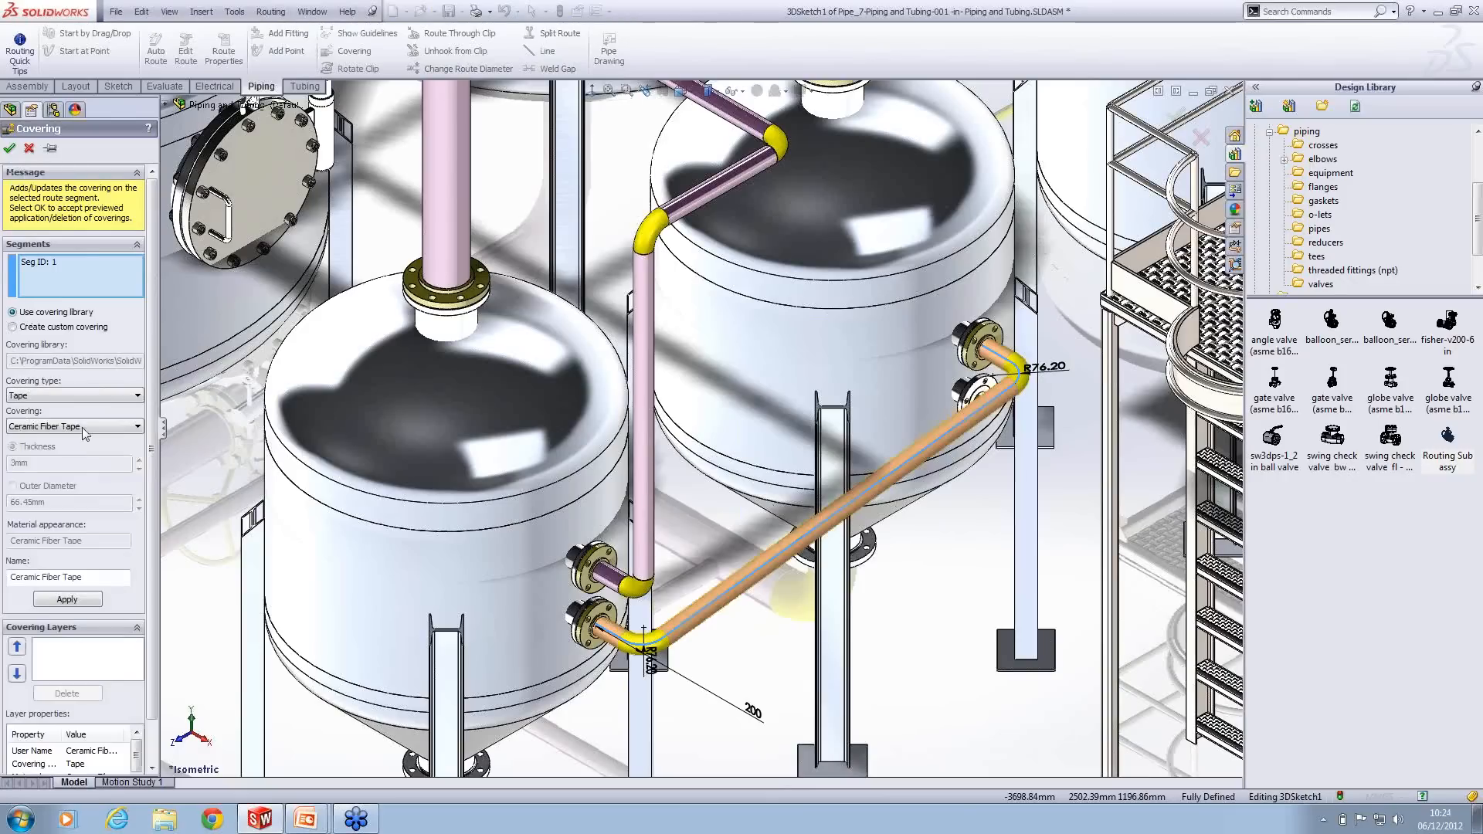
{"action": "left_click", "coordinate": [78, 396]}
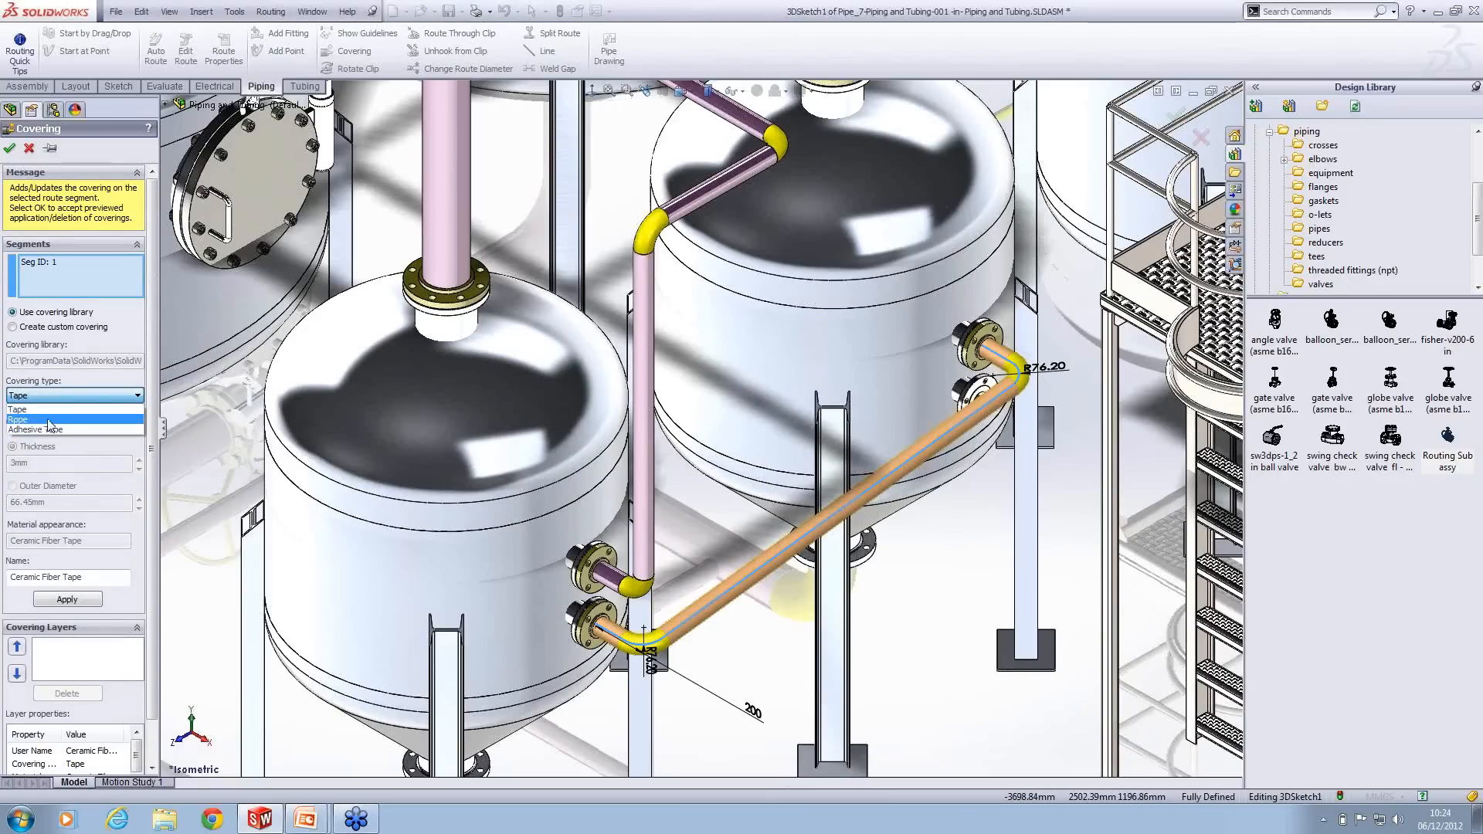
{"action": "left_click", "coordinate": [48, 409]}
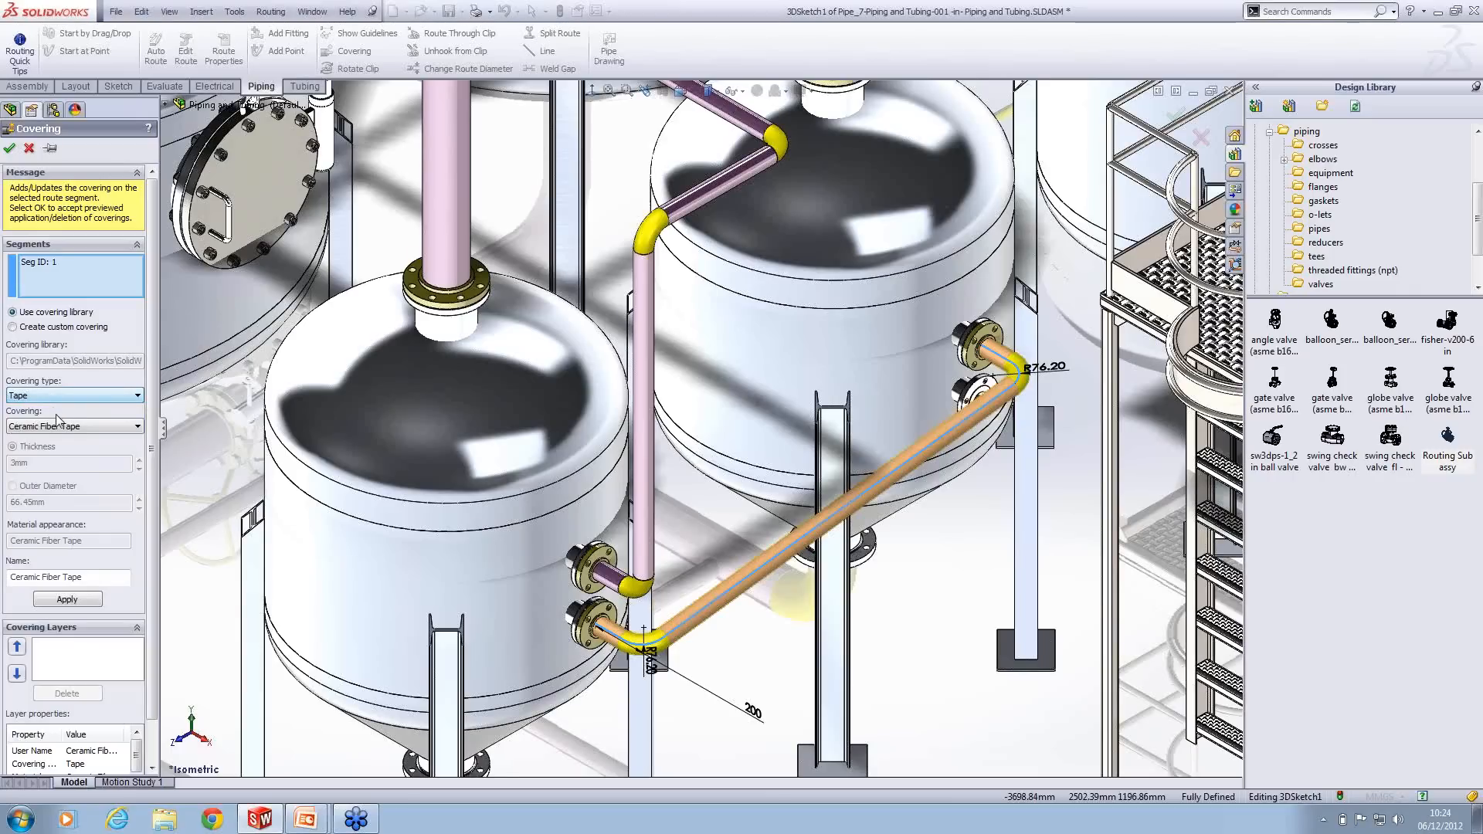
{"action": "left_click", "coordinate": [51, 427]}
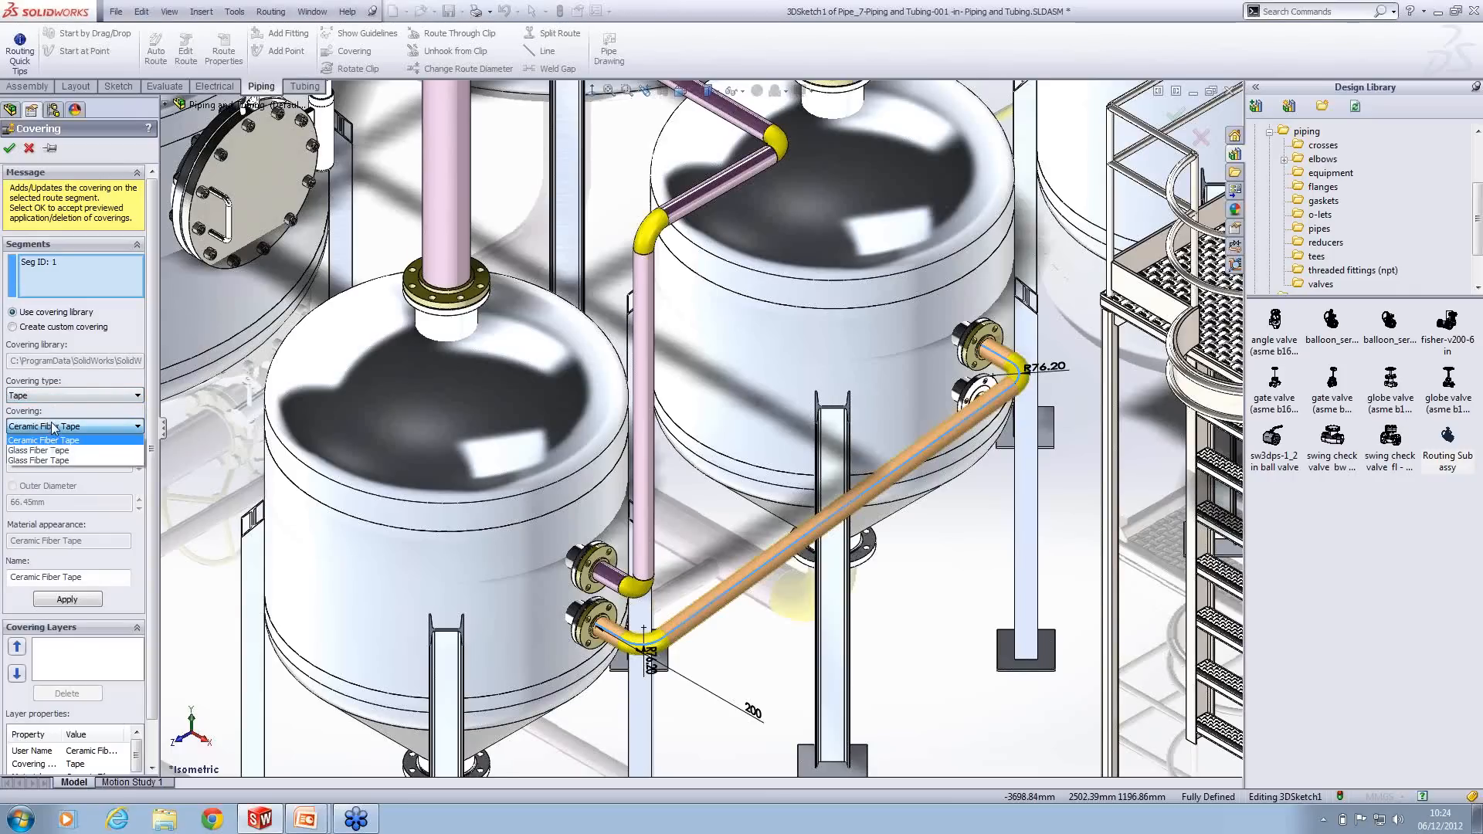
{"action": "left_click", "coordinate": [50, 427]}
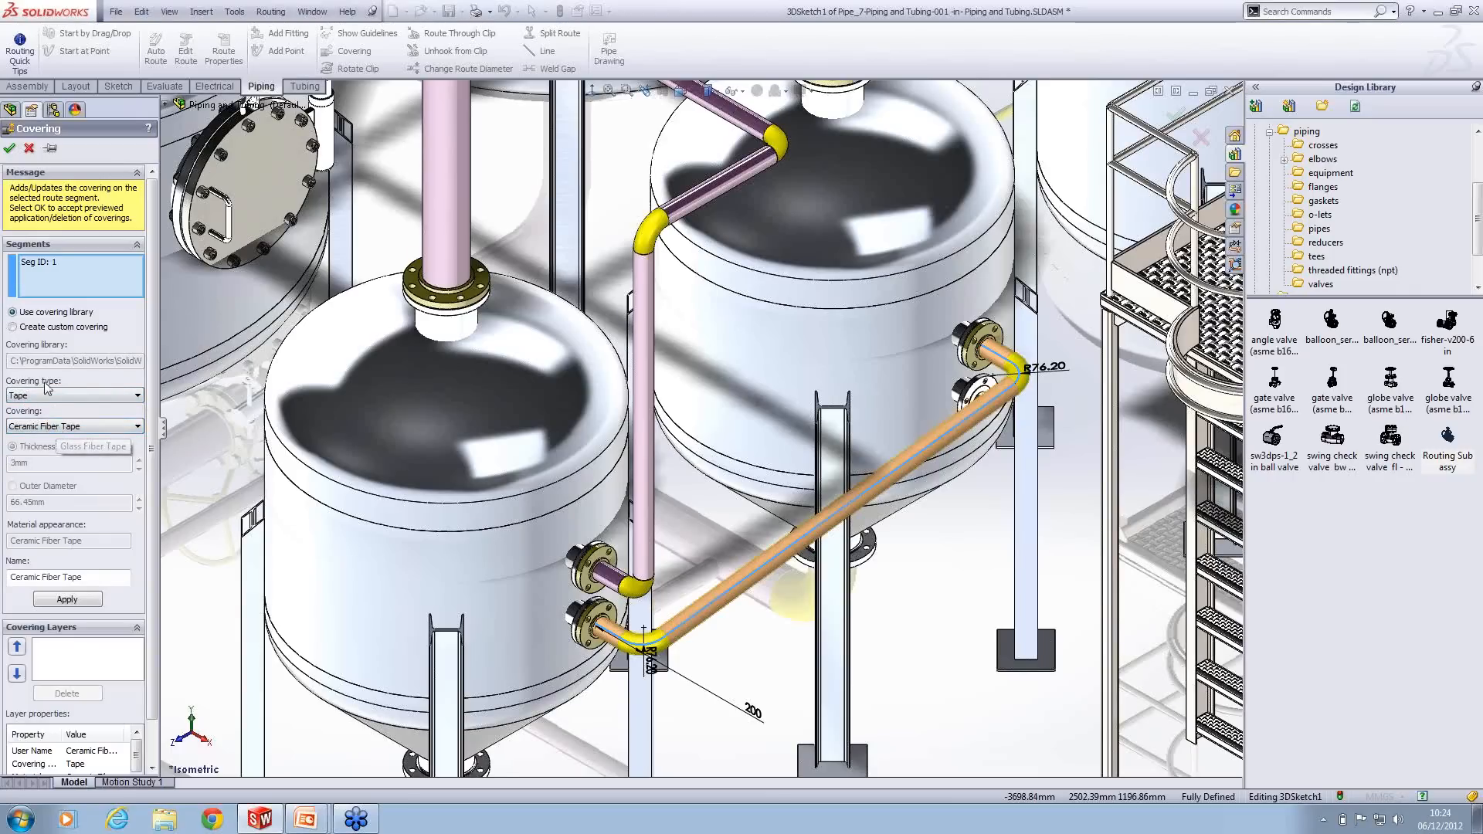
{"action": "left_click", "coordinate": [67, 600]}
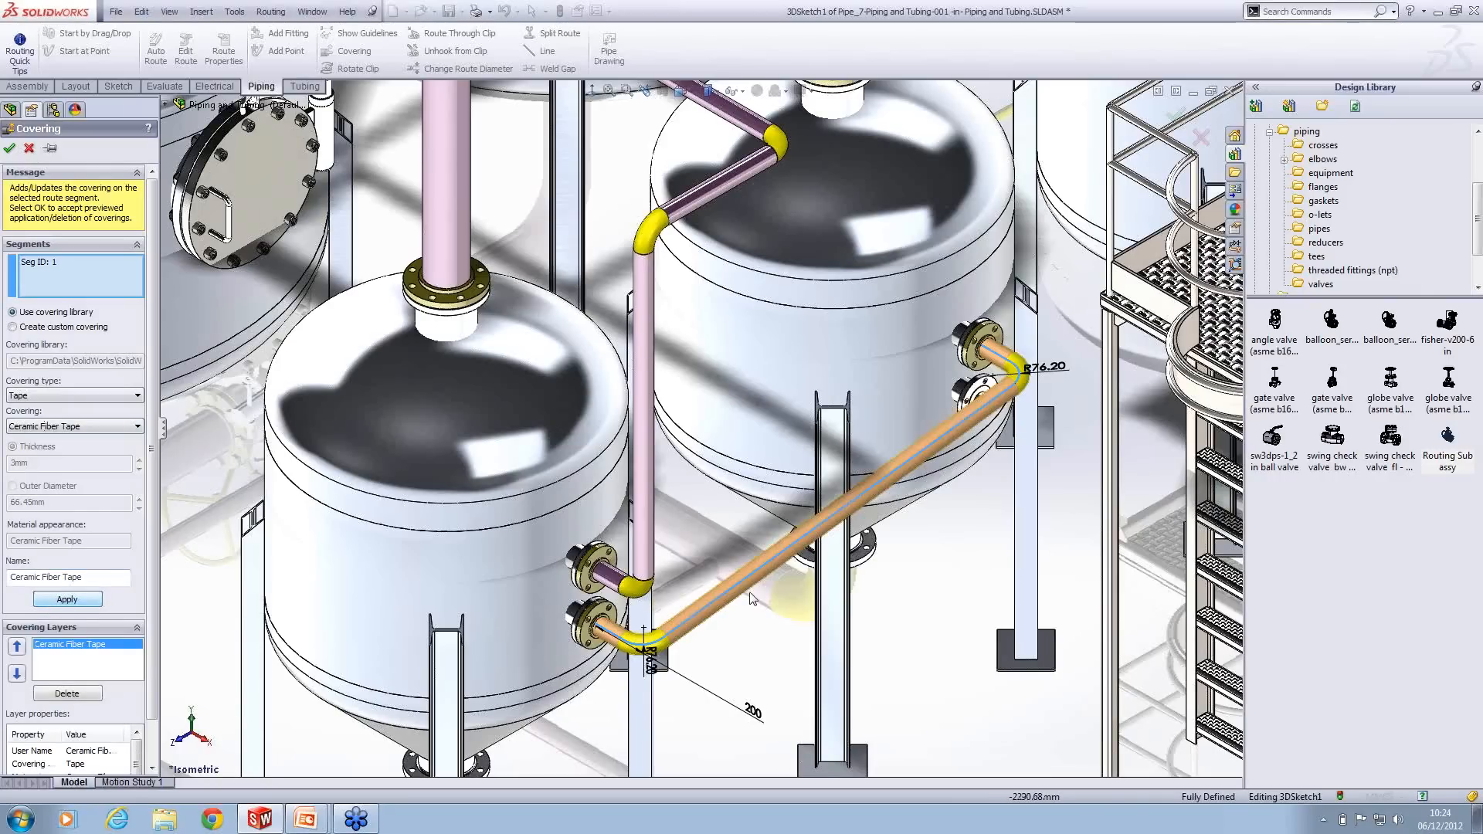
{"action": "left_click", "coordinate": [9, 147]}
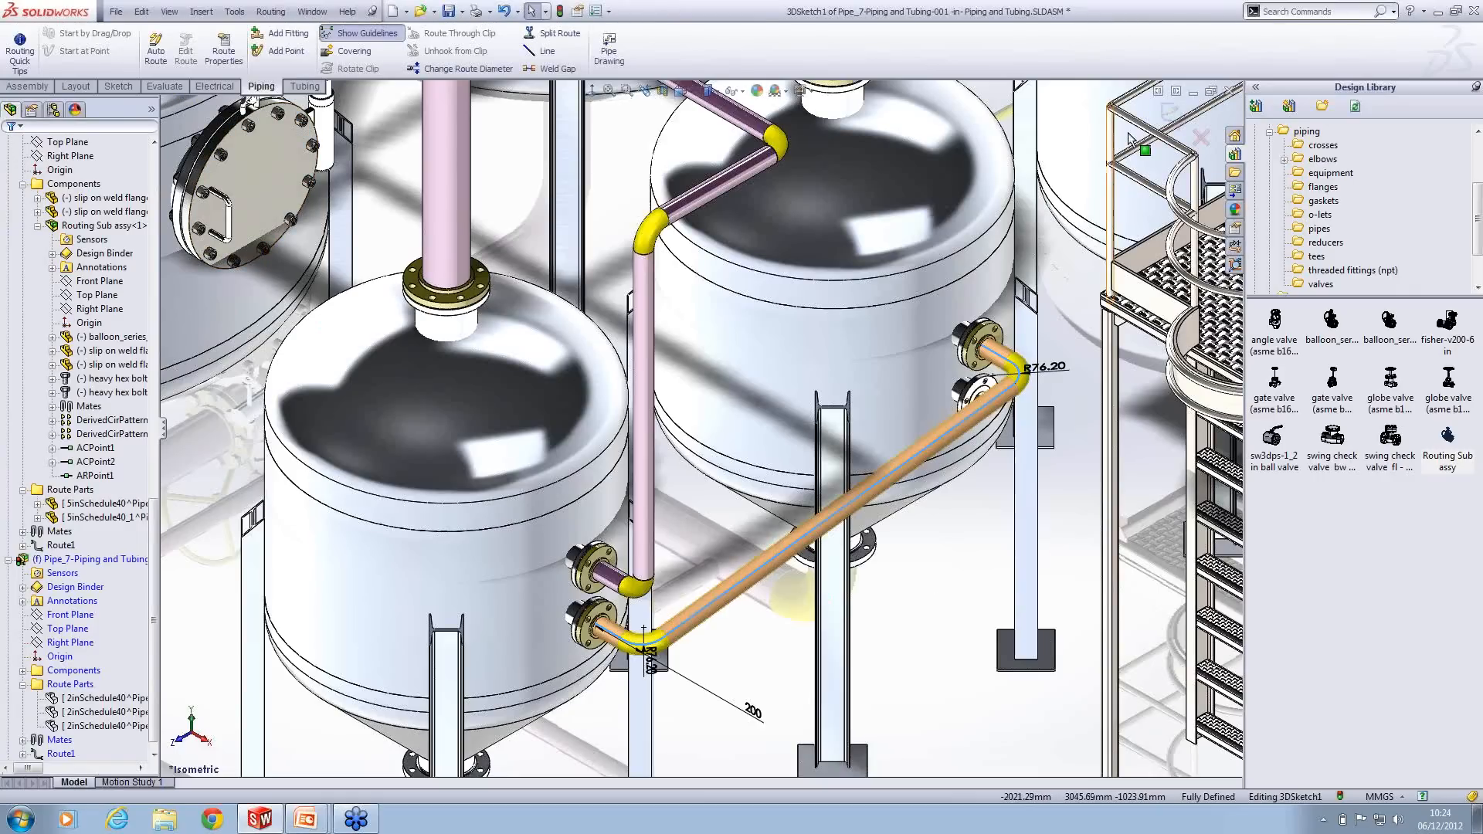
Step: Finish editing the Pipe_7 route and return to the Piping and Tubing assembly
{"action": "left_click", "coordinate": [1163, 113]}
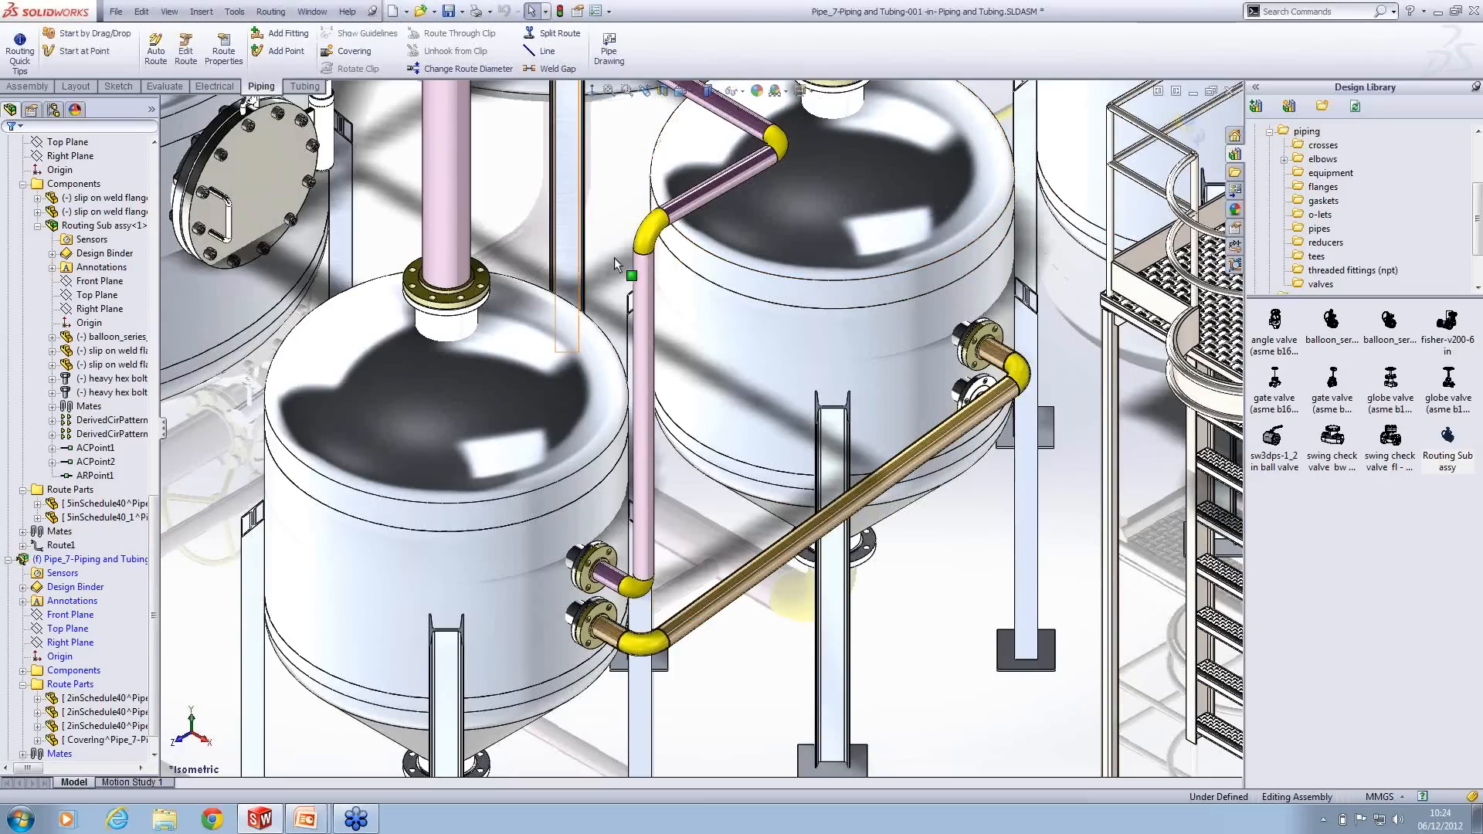
{"action": "key", "text": "z"}
{"action": "scroll", "coordinate": [610, 271], "scroll_direction": "up", "scroll_amount": 5}
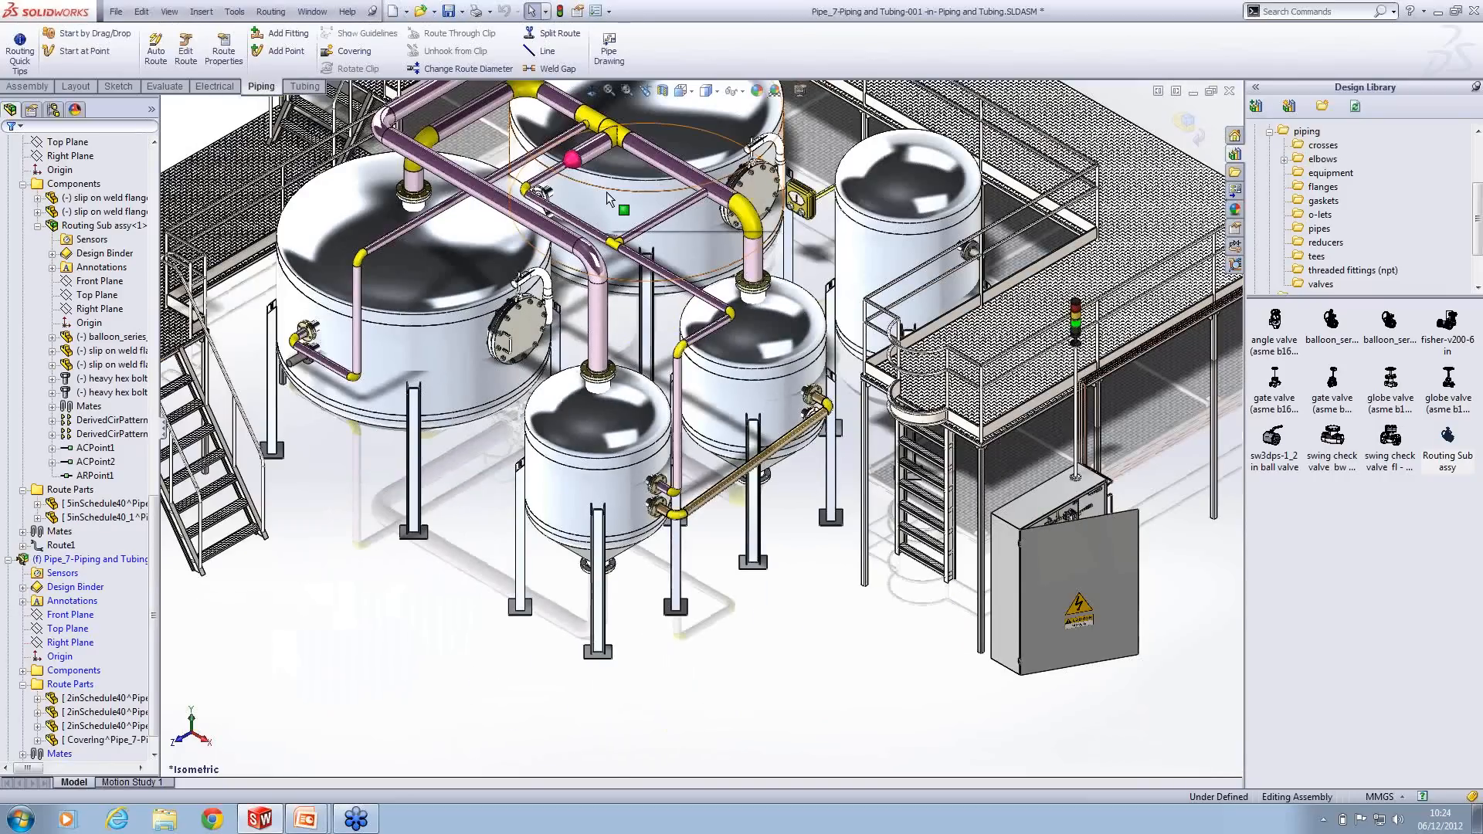
{"action": "scroll", "coordinate": [605, 193], "scroll_direction": "down", "scroll_amount": 3}
{"action": "key", "text": "z"}
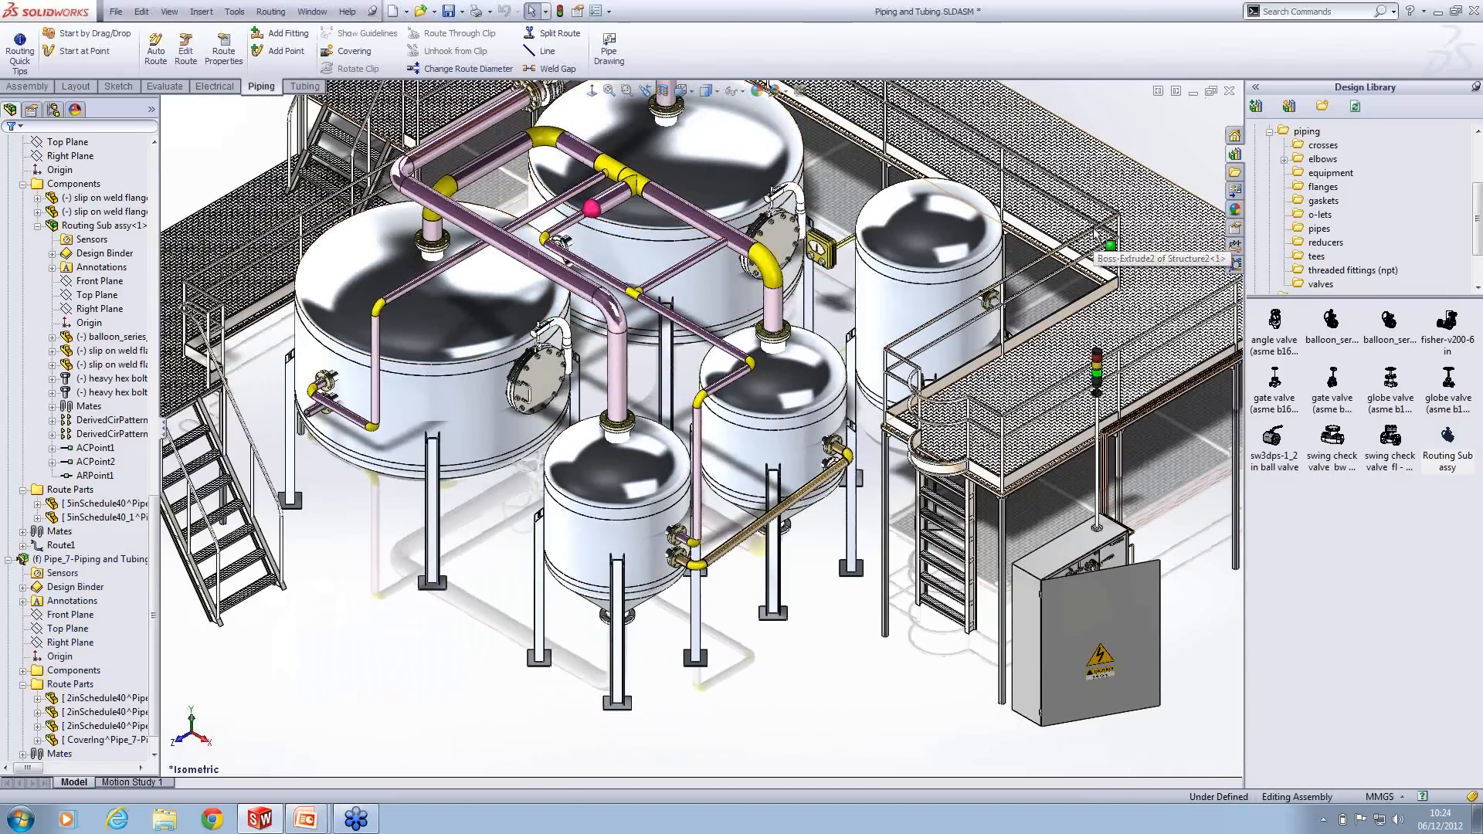
Step: Collapse the Components folder and the Webinar route 1, Pipe_6 and Pipe_7 branches in the design tree
{"action": "left_click", "coordinate": [22, 184]}
{"action": "left_click", "coordinate": [10, 338]}
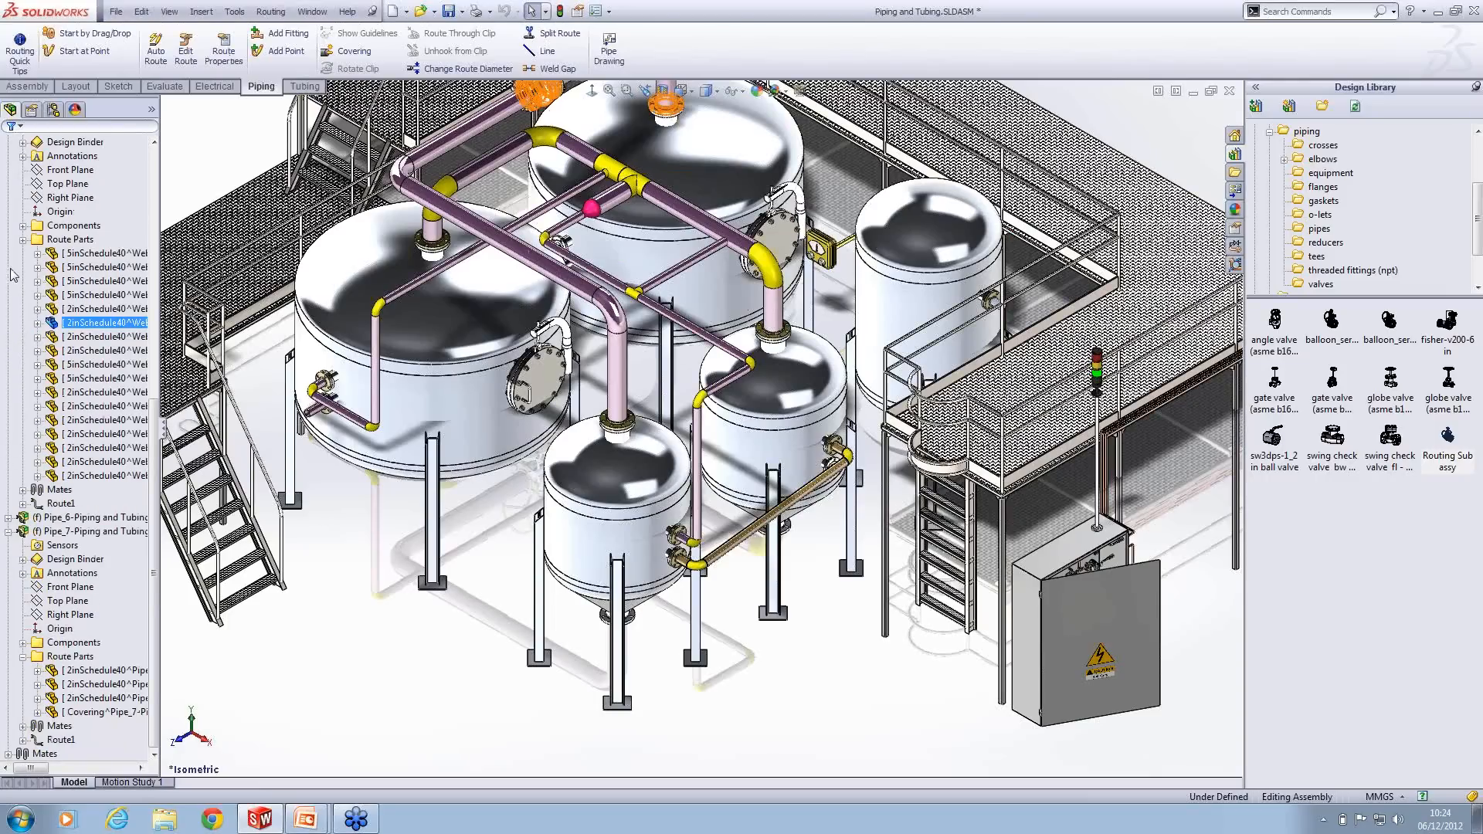
{"action": "left_click", "coordinate": [23, 239]}
{"action": "scroll", "coordinate": [29, 219], "scroll_direction": "up", "scroll_amount": 3}
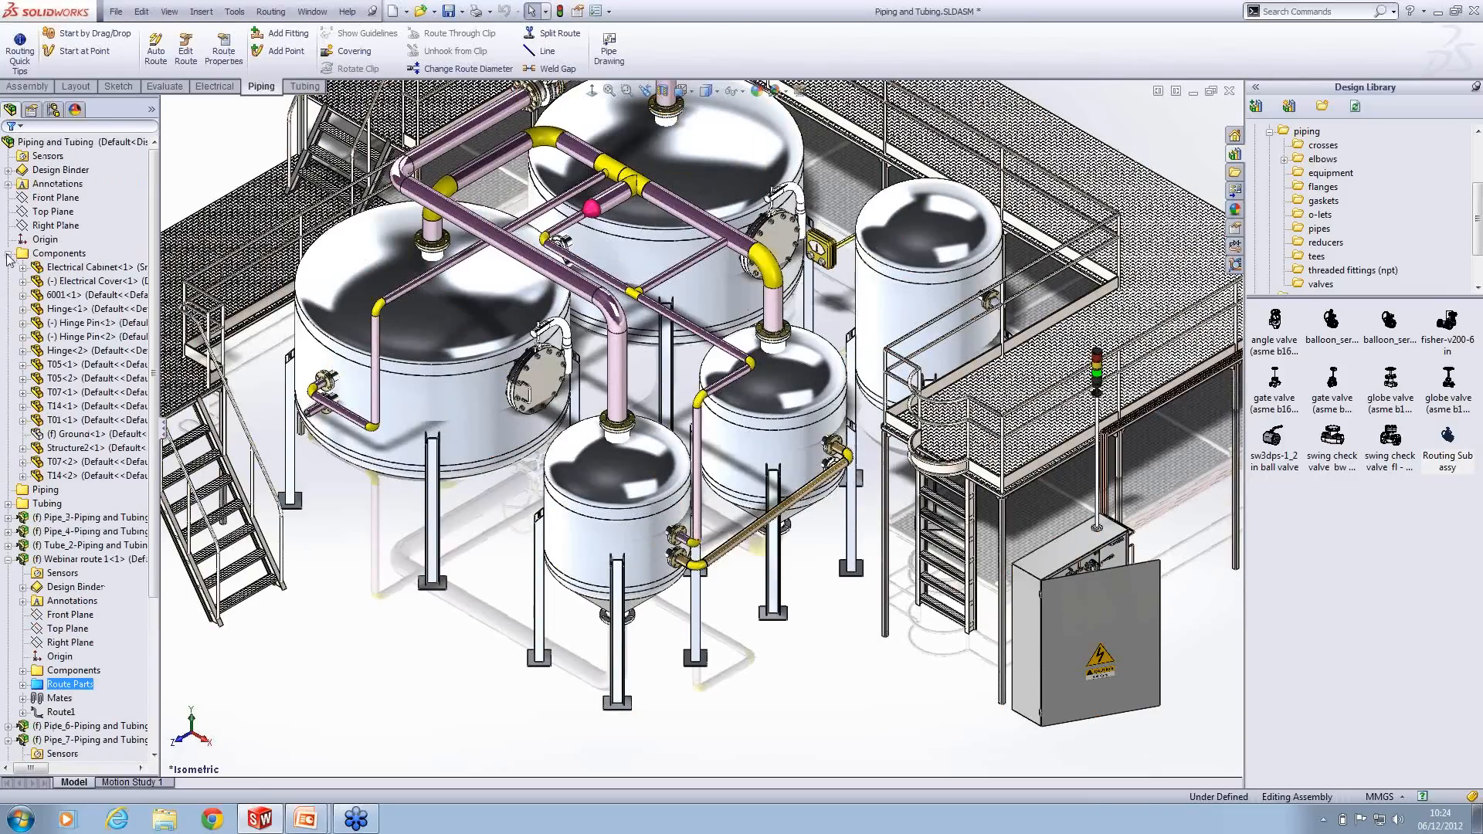
{"action": "left_click", "coordinate": [9, 254]}
{"action": "left_click", "coordinate": [9, 338]}
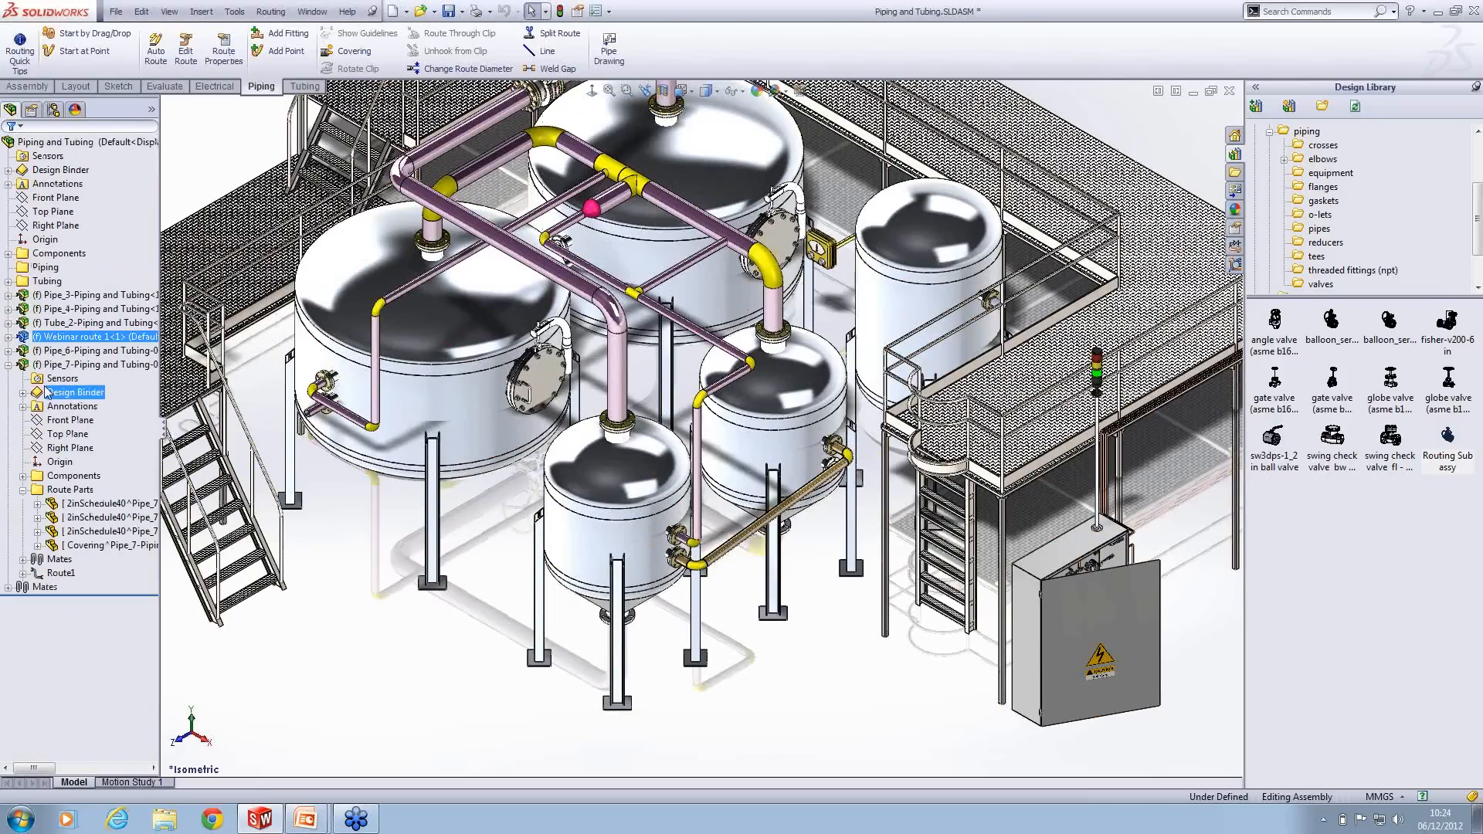
{"action": "left_click", "coordinate": [10, 364]}
Step: Open the Pipe_3 route under the walkway platform for editing
{"action": "scroll", "coordinate": [246, 444], "scroll_direction": "up", "scroll_amount": 4}
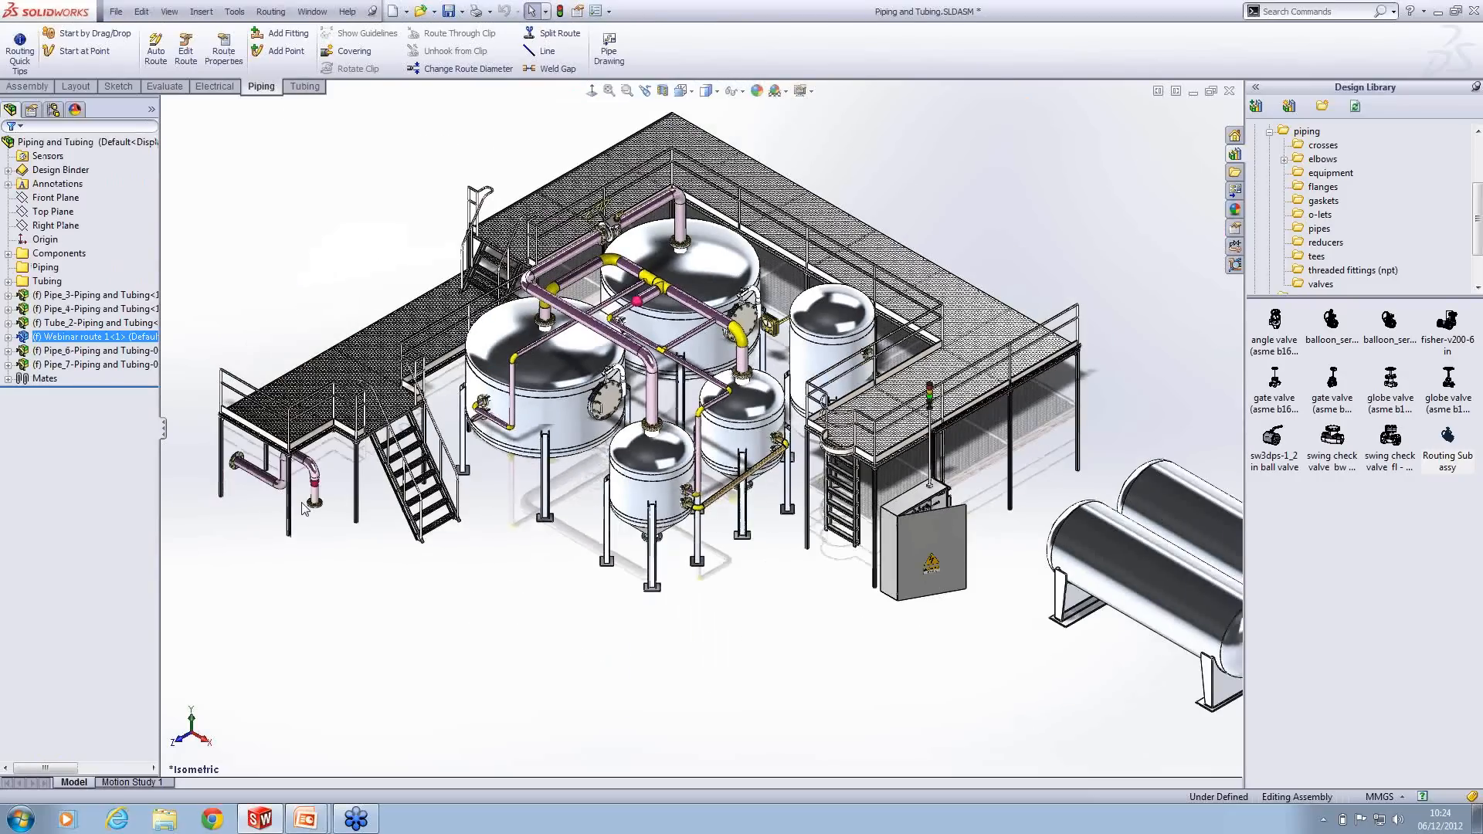
{"action": "scroll", "coordinate": [309, 420], "scroll_direction": "down", "scroll_amount": 6}
{"action": "scroll", "coordinate": [363, 407], "scroll_direction": "down", "scroll_amount": 5}
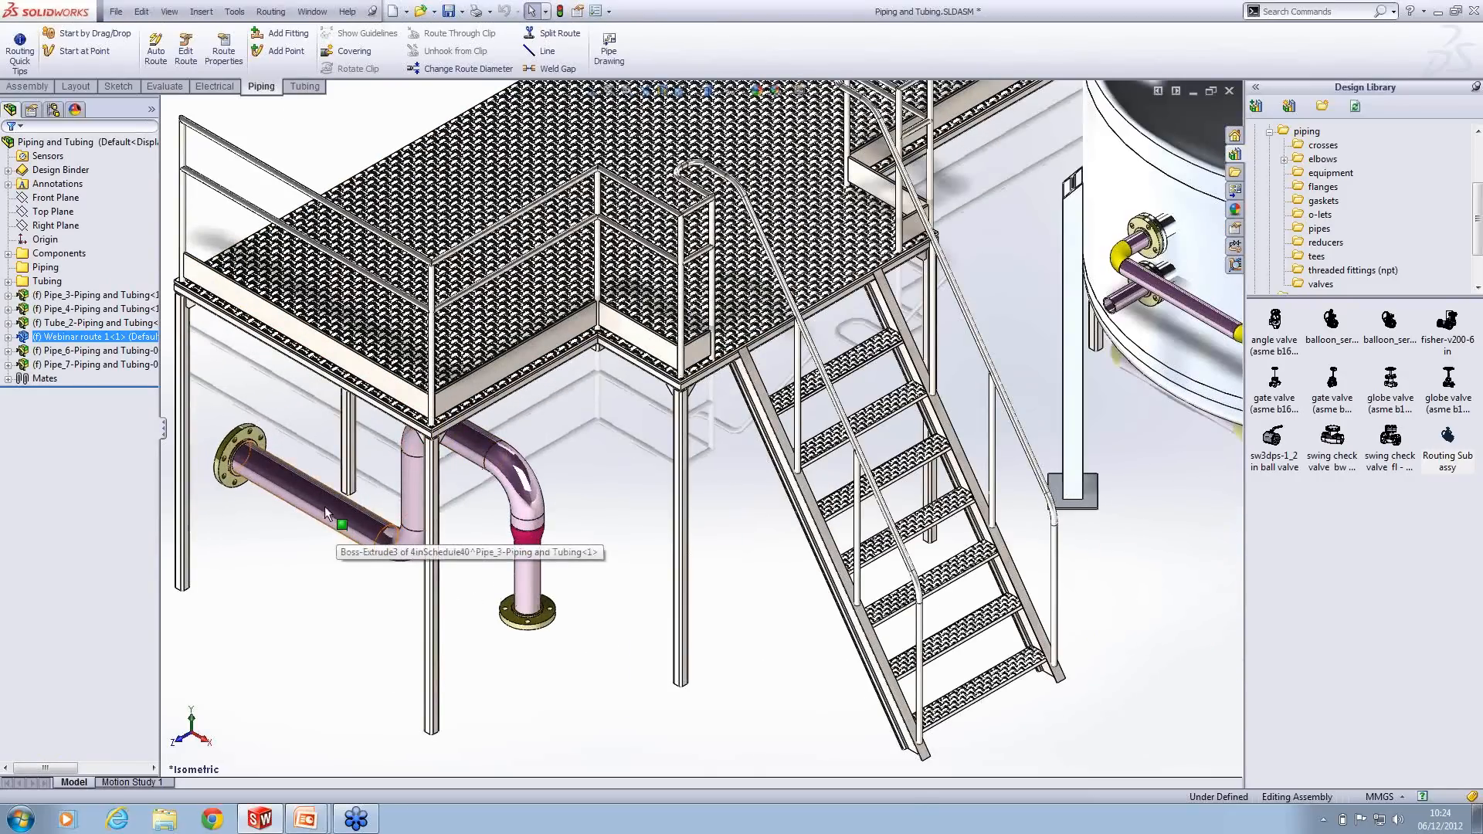
{"action": "left_click", "coordinate": [261, 473]}
{"action": "right_click", "coordinate": [261, 472]}
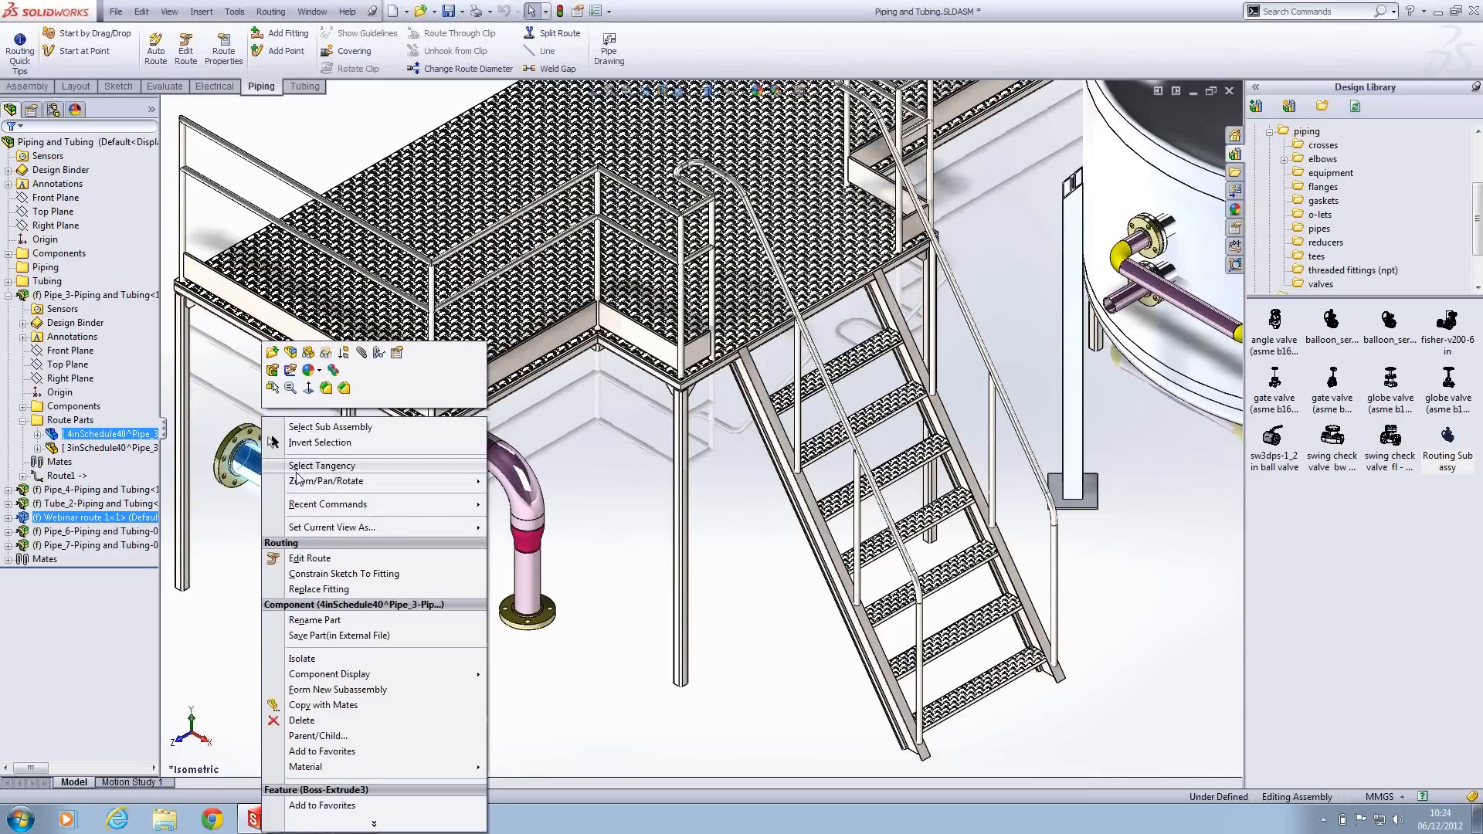
{"action": "left_click", "coordinate": [310, 559]}
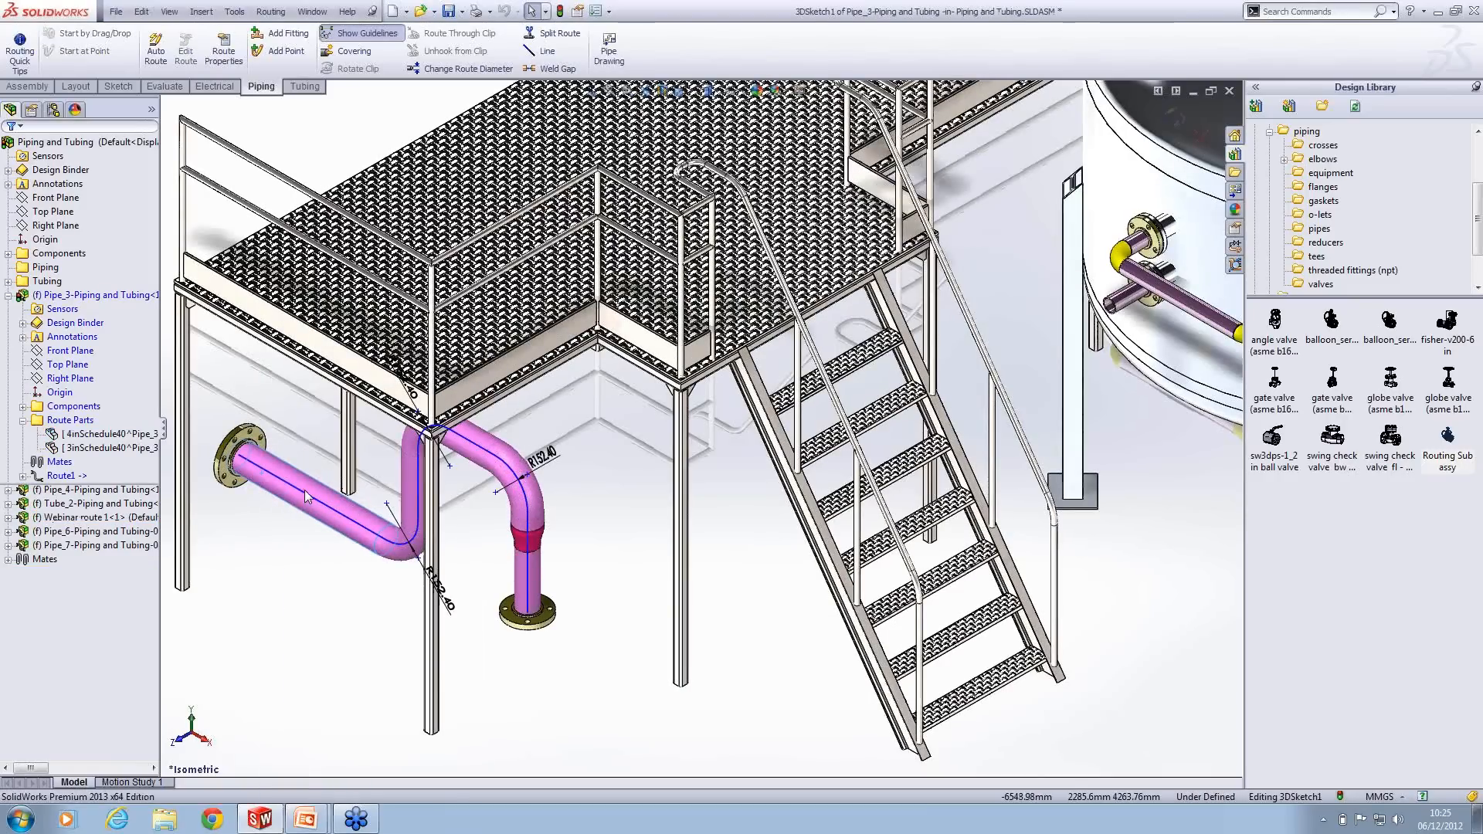
Step: Start a route diameter change on the flanged horizontal pipe and set its first fitting to Slip On Flange 150-NPS5
{"action": "left_click", "coordinate": [305, 491]}
{"action": "right_click", "coordinate": [304, 516]}
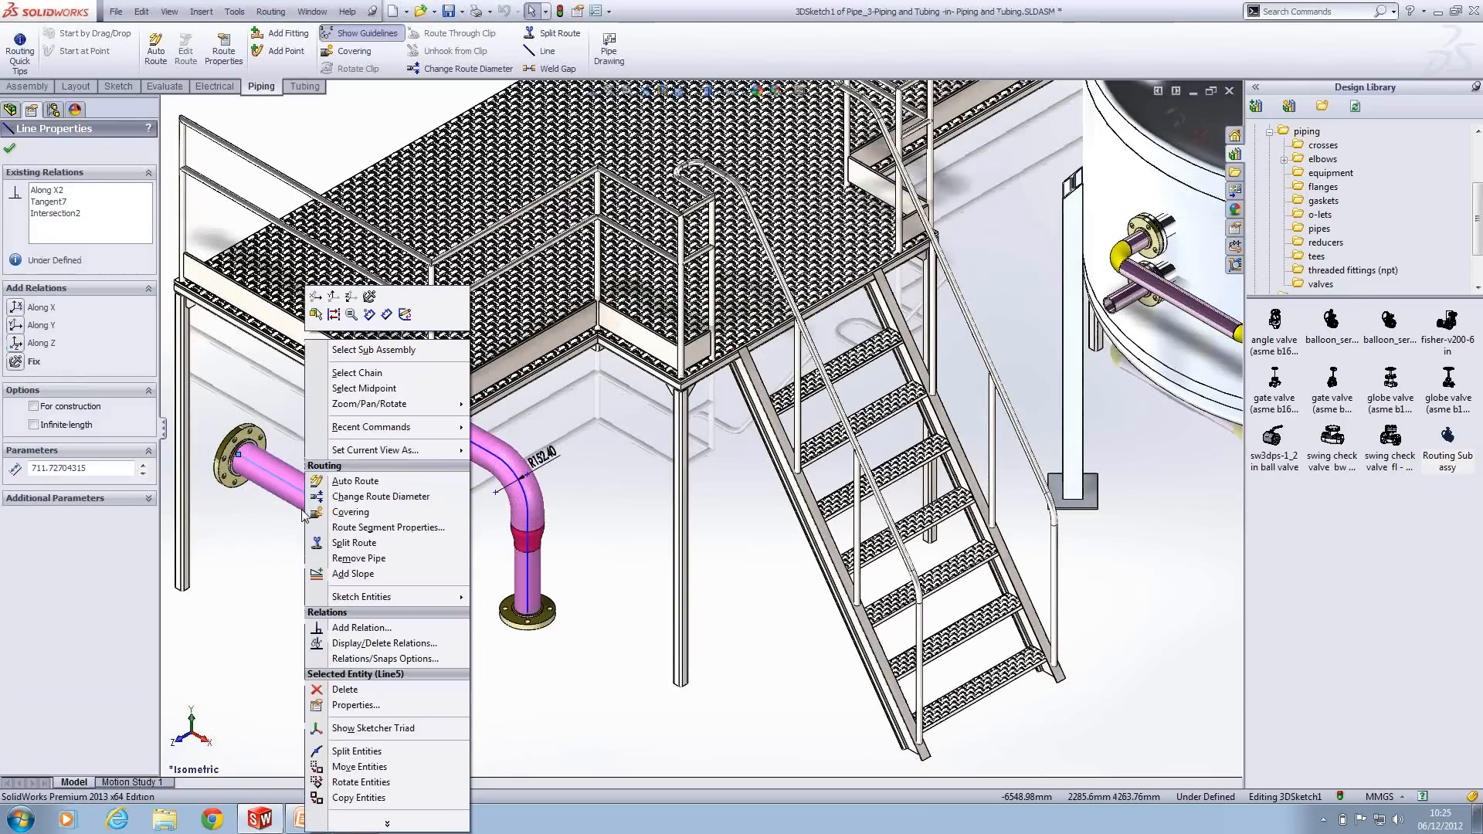
{"action": "left_click", "coordinate": [370, 498]}
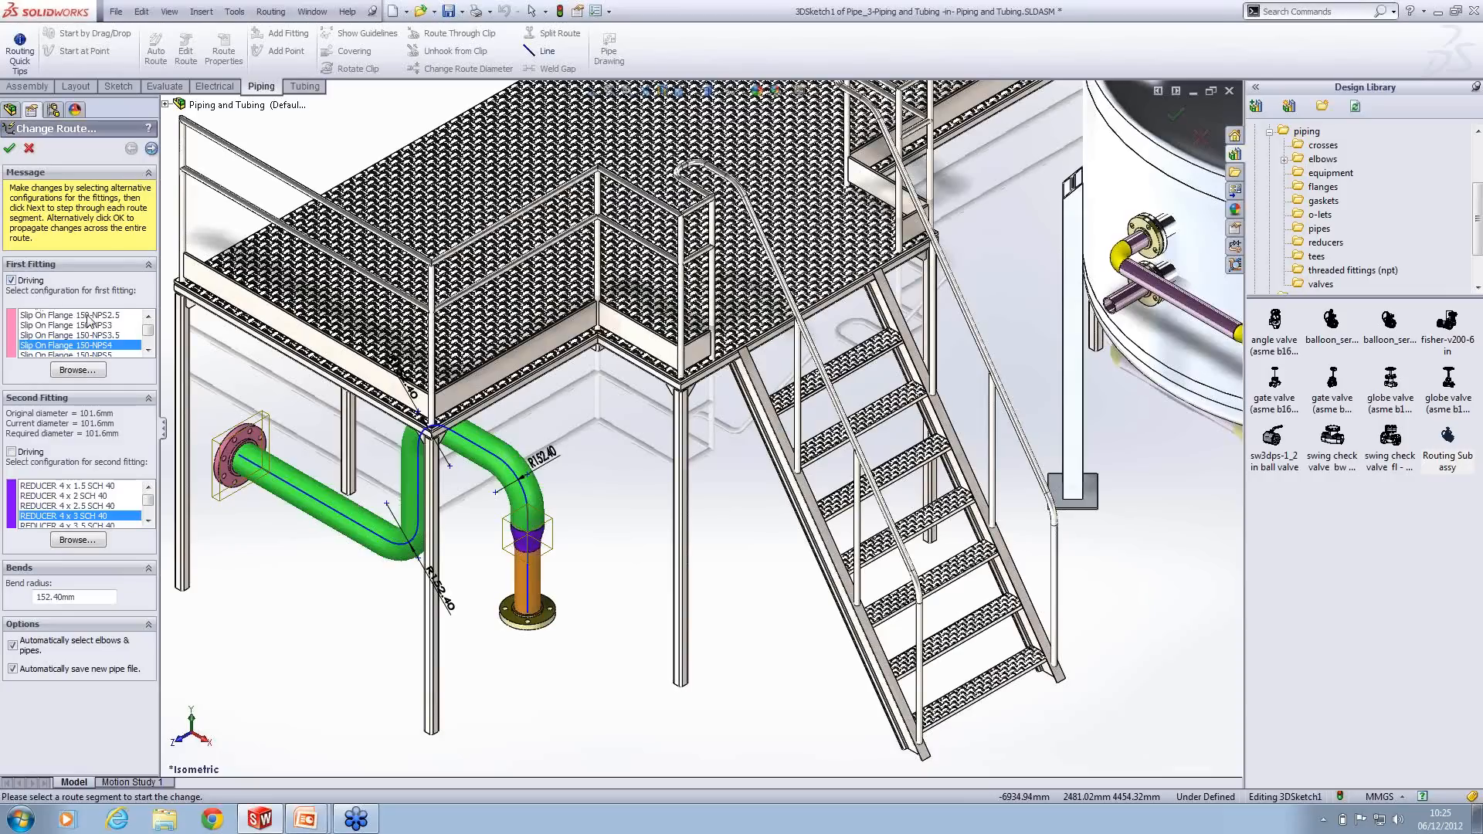
{"action": "left_click", "coordinate": [147, 350]}
{"action": "left_click", "coordinate": [147, 349]}
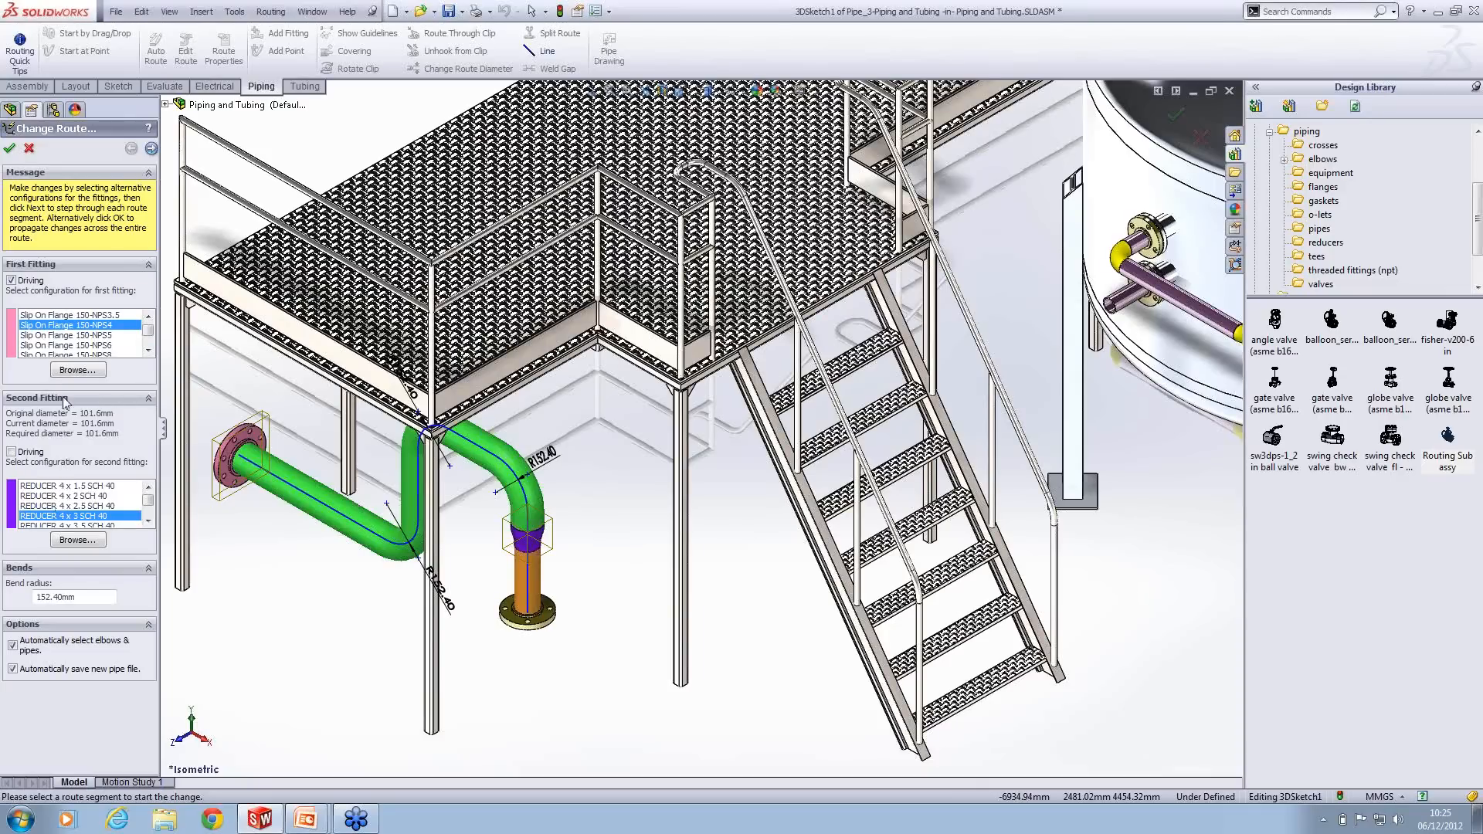
{"action": "left_click", "coordinate": [67, 335]}
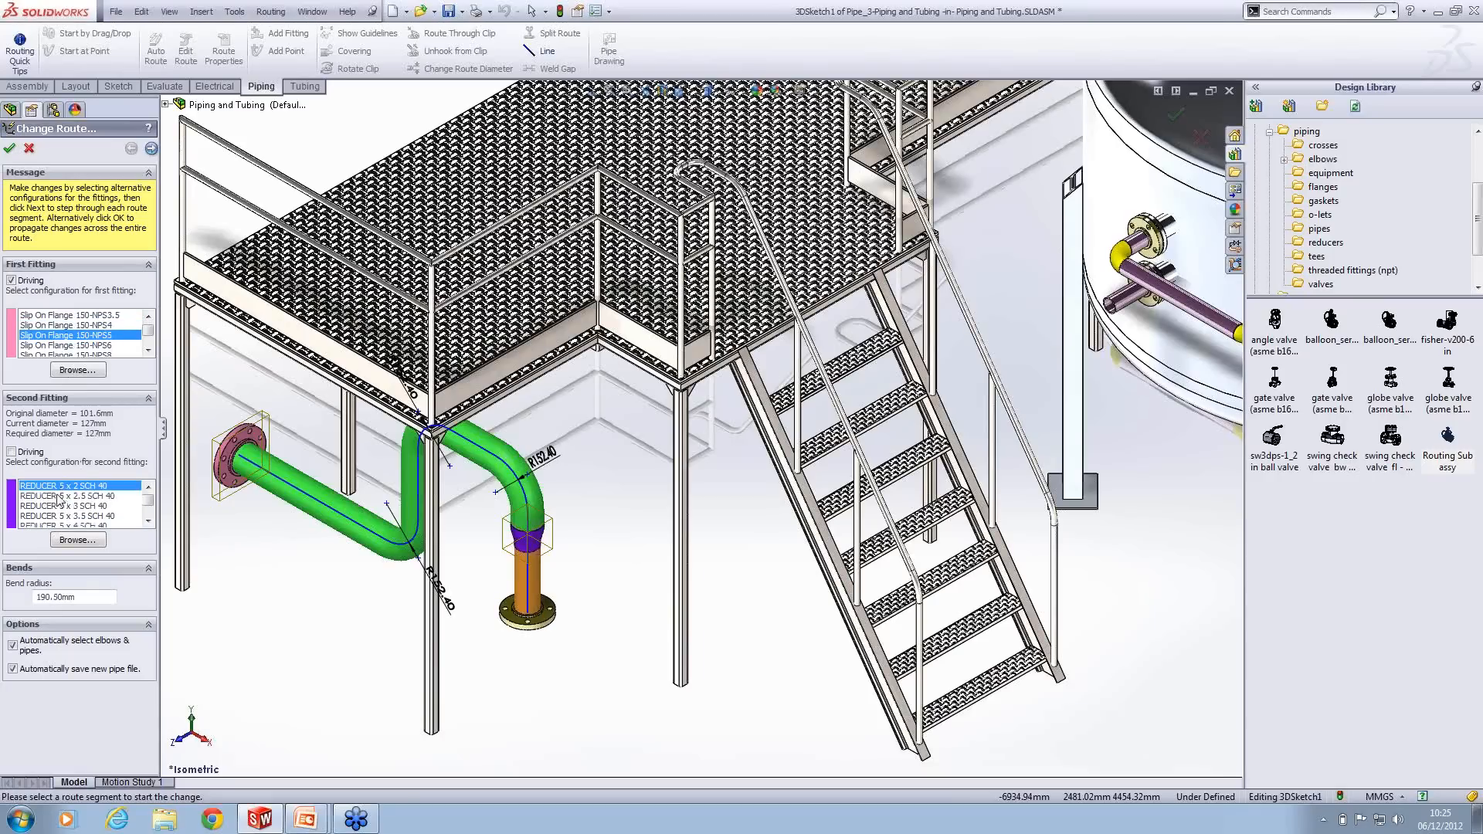
Step: Set the second fitting to REDUCER 5 x 2.5 SCH 80 and carry the diameter change through the rest of the route
{"action": "left_click", "coordinate": [149, 521]}
{"action": "left_click", "coordinate": [148, 521]}
{"action": "left_click", "coordinate": [148, 522]}
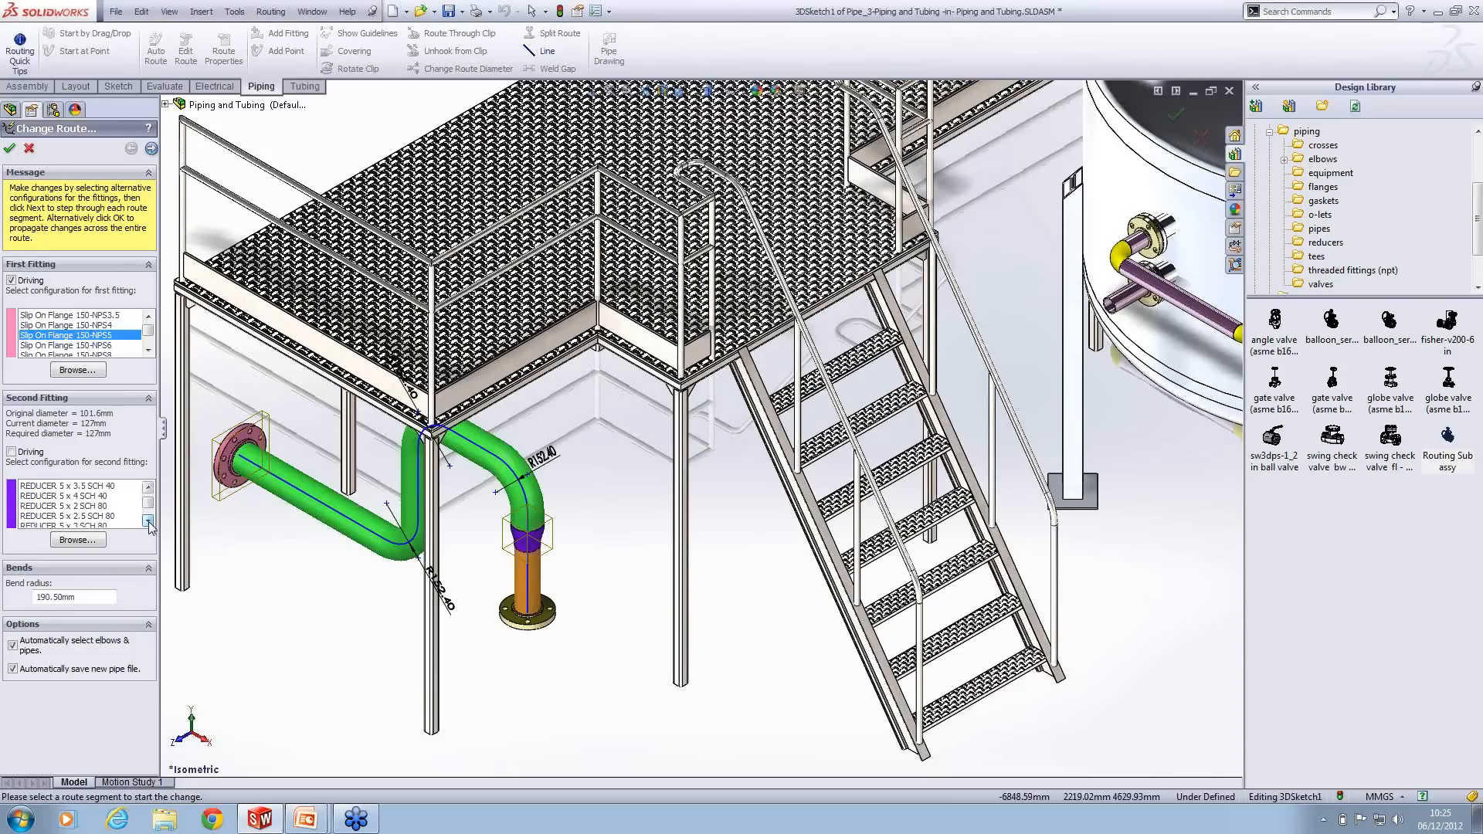
{"action": "left_click", "coordinate": [67, 516]}
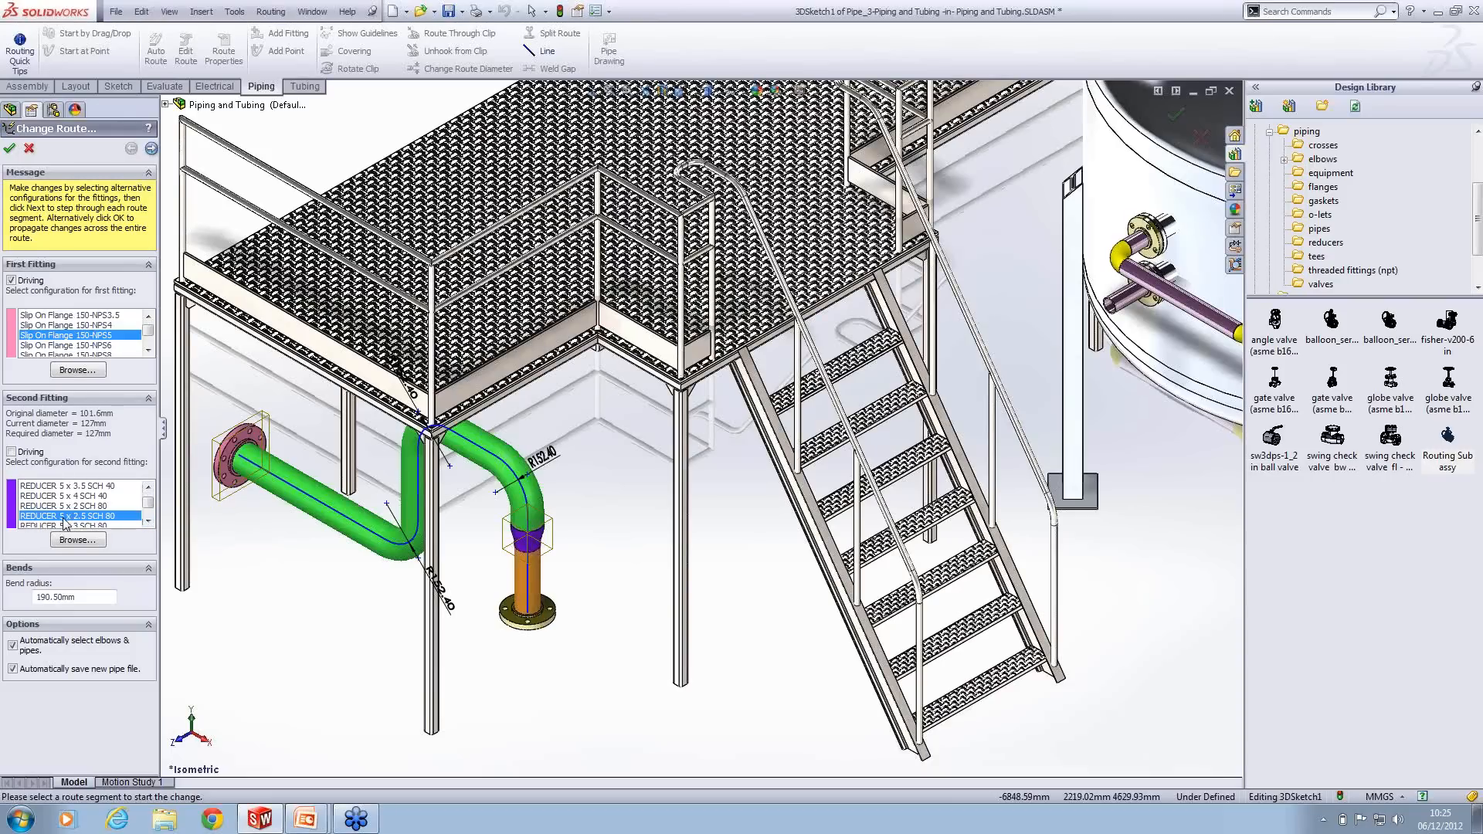
{"action": "left_click", "coordinate": [151, 148]}
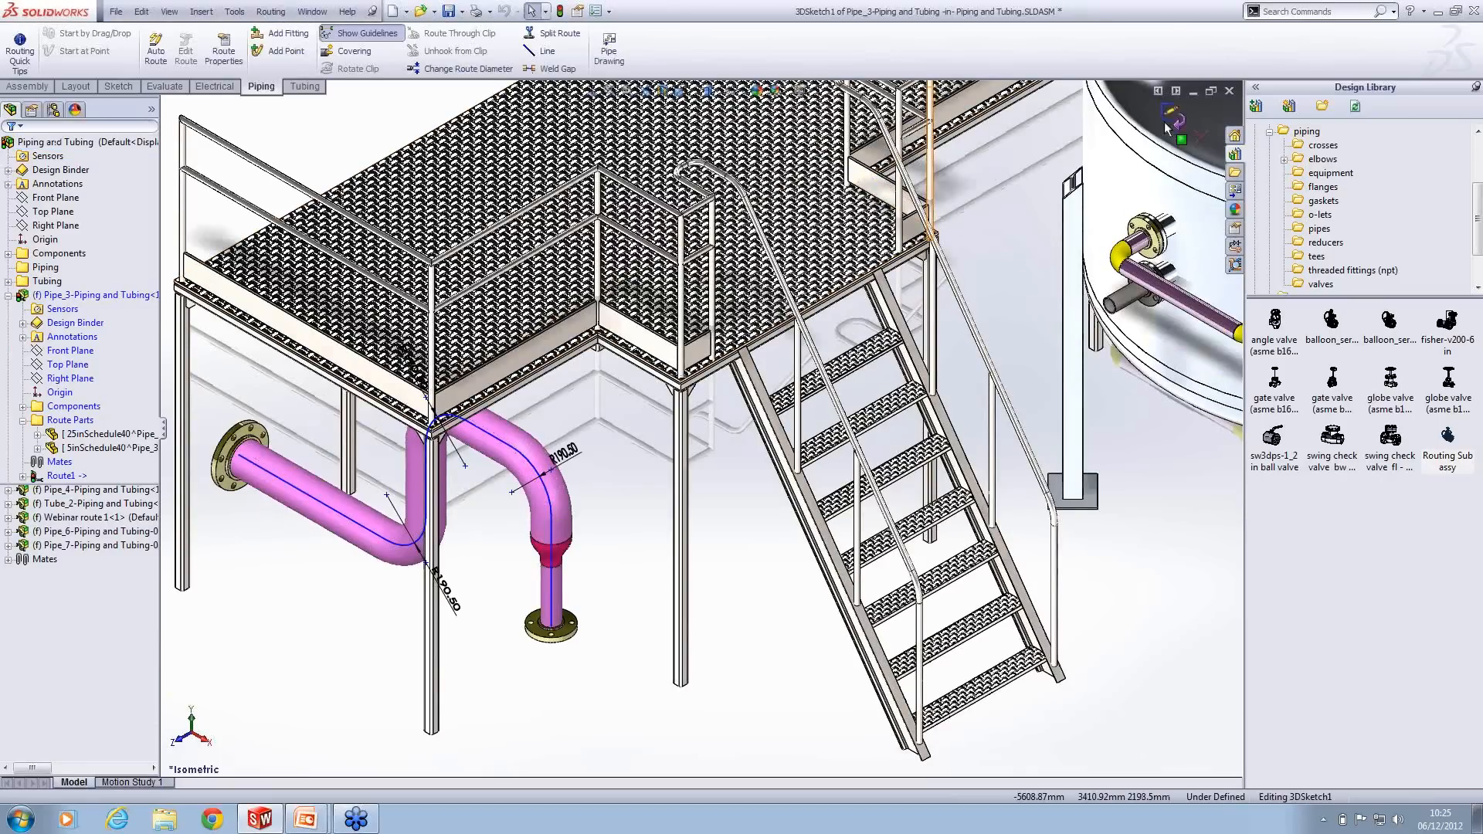
Step: Finish editing the Pipe_3 route and return to the Piping and Tubing assembly with the whole plant in view
{"action": "left_click", "coordinate": [1171, 115]}
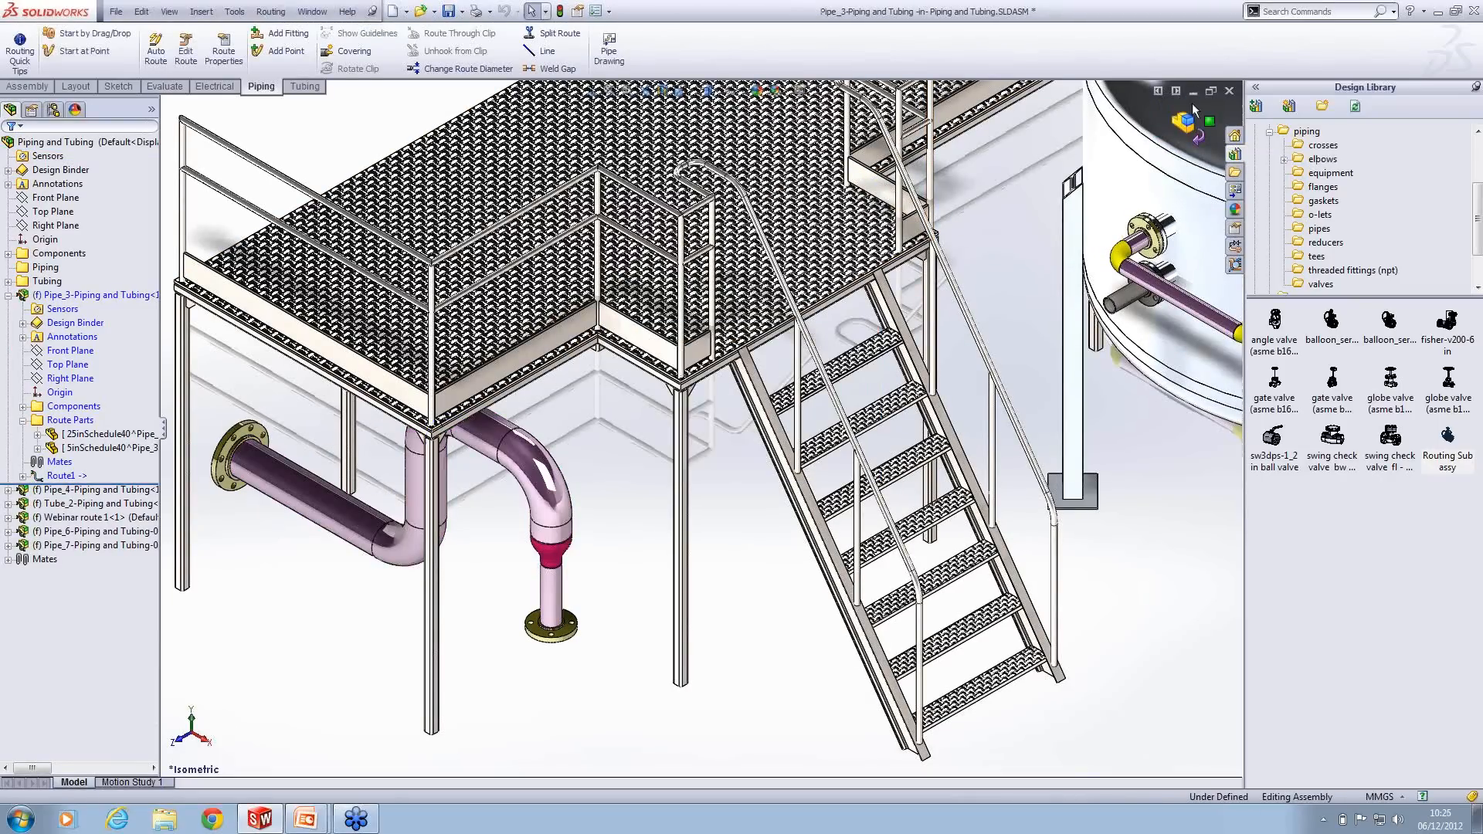
{"action": "left_click", "coordinate": [1192, 115]}
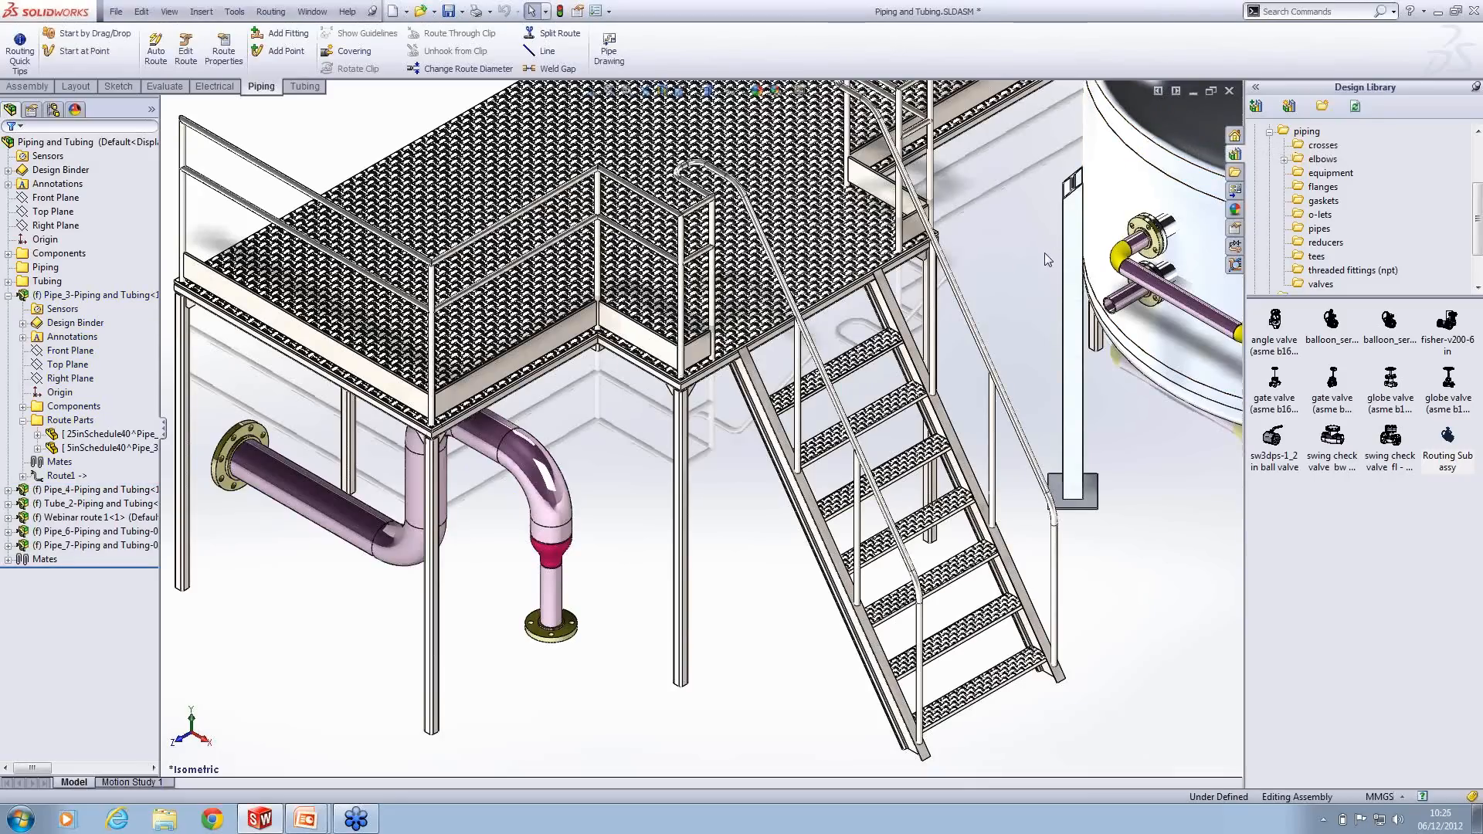
{"action": "key", "text": "f"}
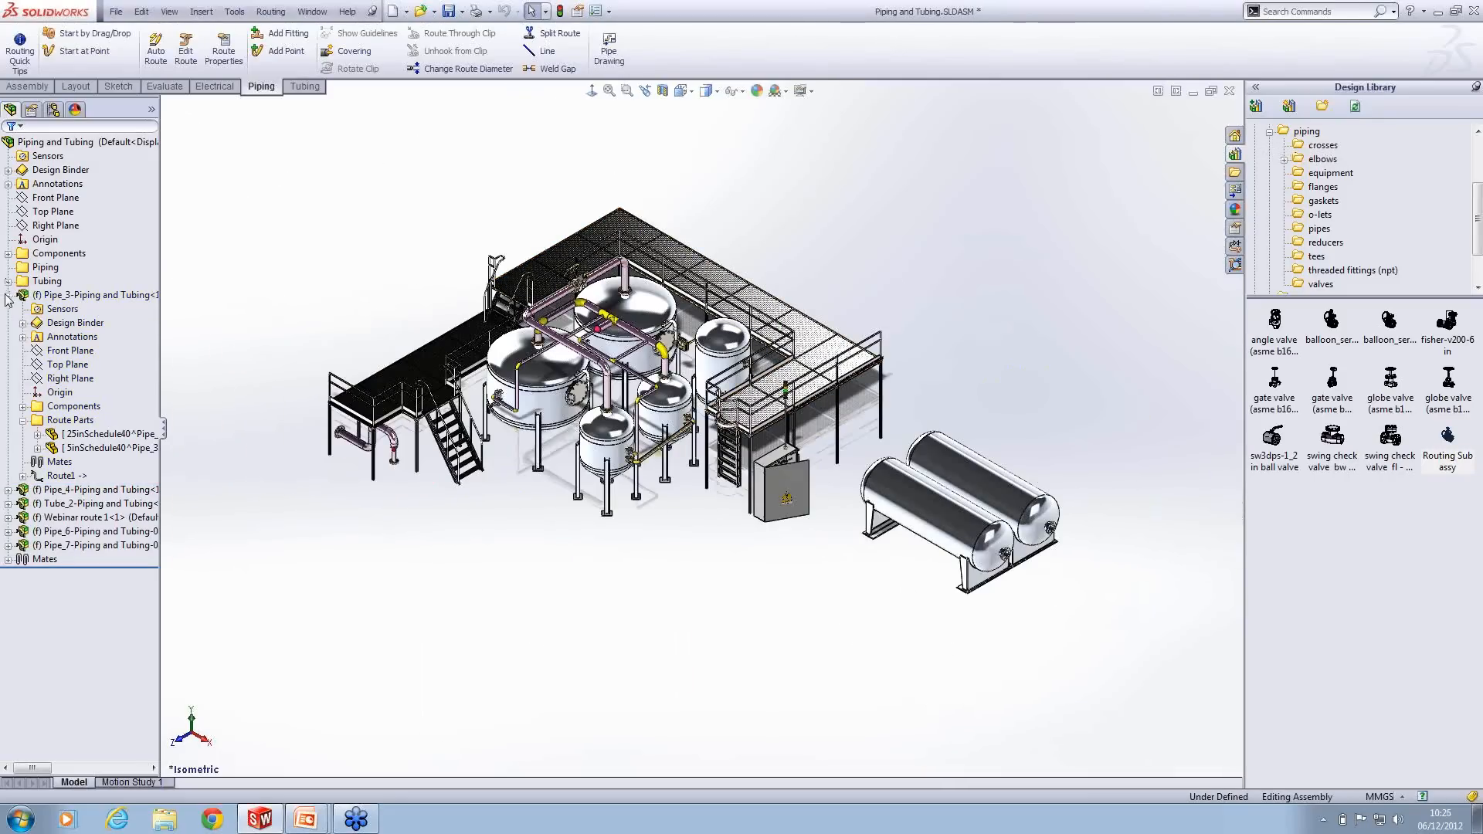
Step: Show the hidden Ground component of the Piping and Tubing assembly
{"action": "left_click", "coordinate": [7, 295]}
{"action": "left_click", "coordinate": [8, 253]}
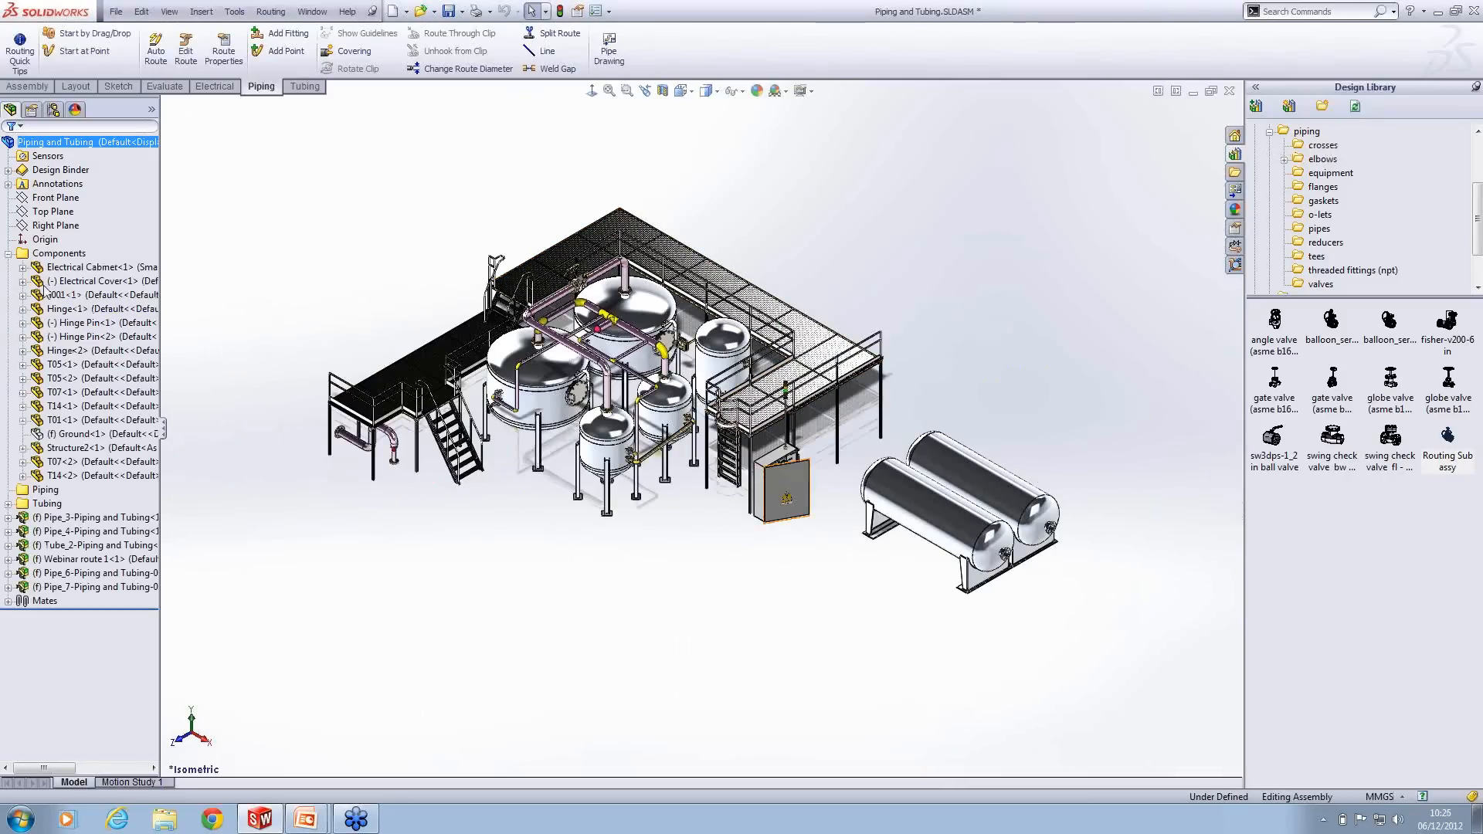
{"action": "right_click", "coordinate": [86, 435]}
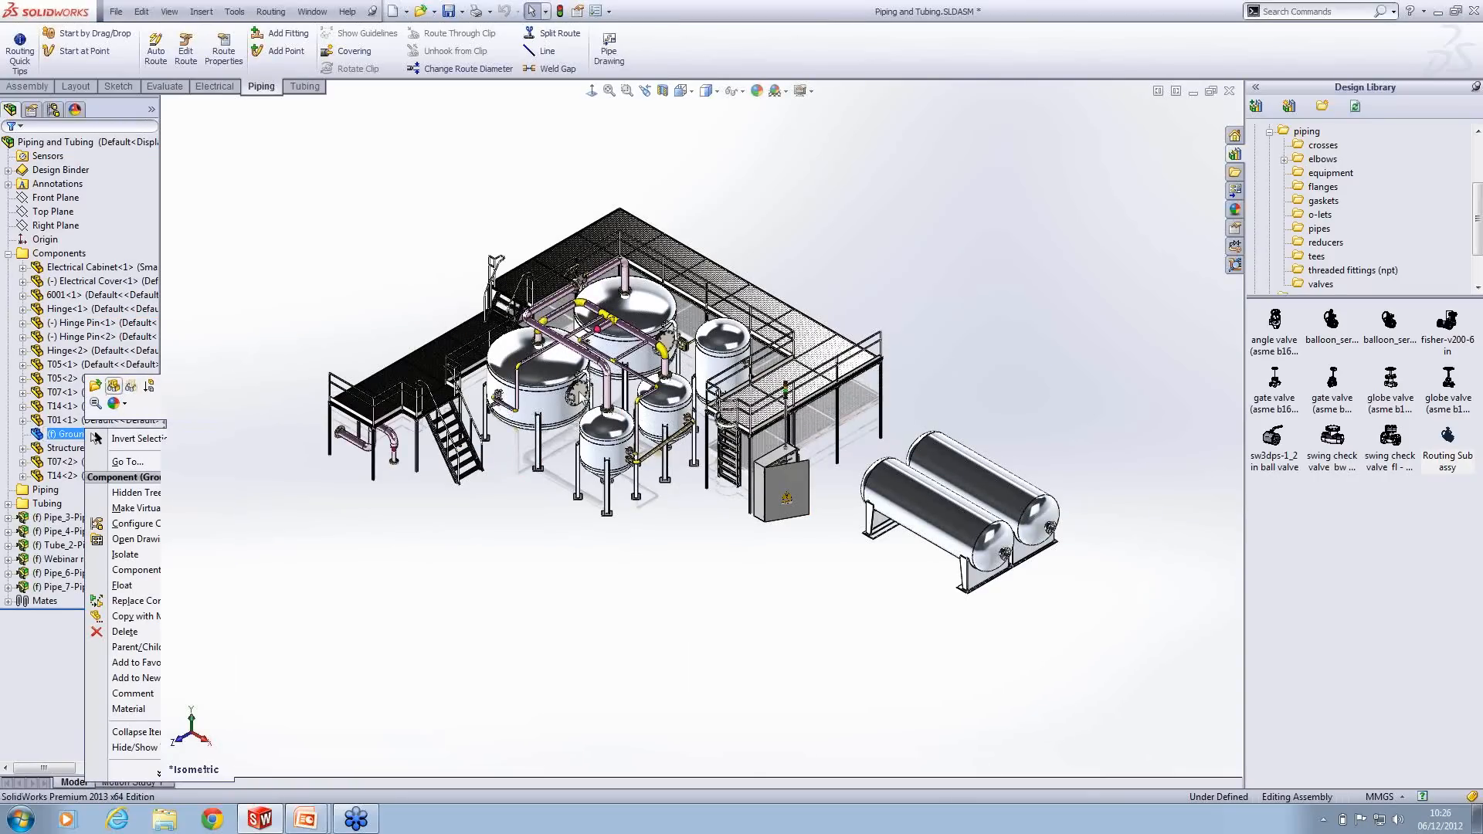
{"action": "scroll", "coordinate": [615, 363], "scroll_direction": "down", "scroll_amount": 4}
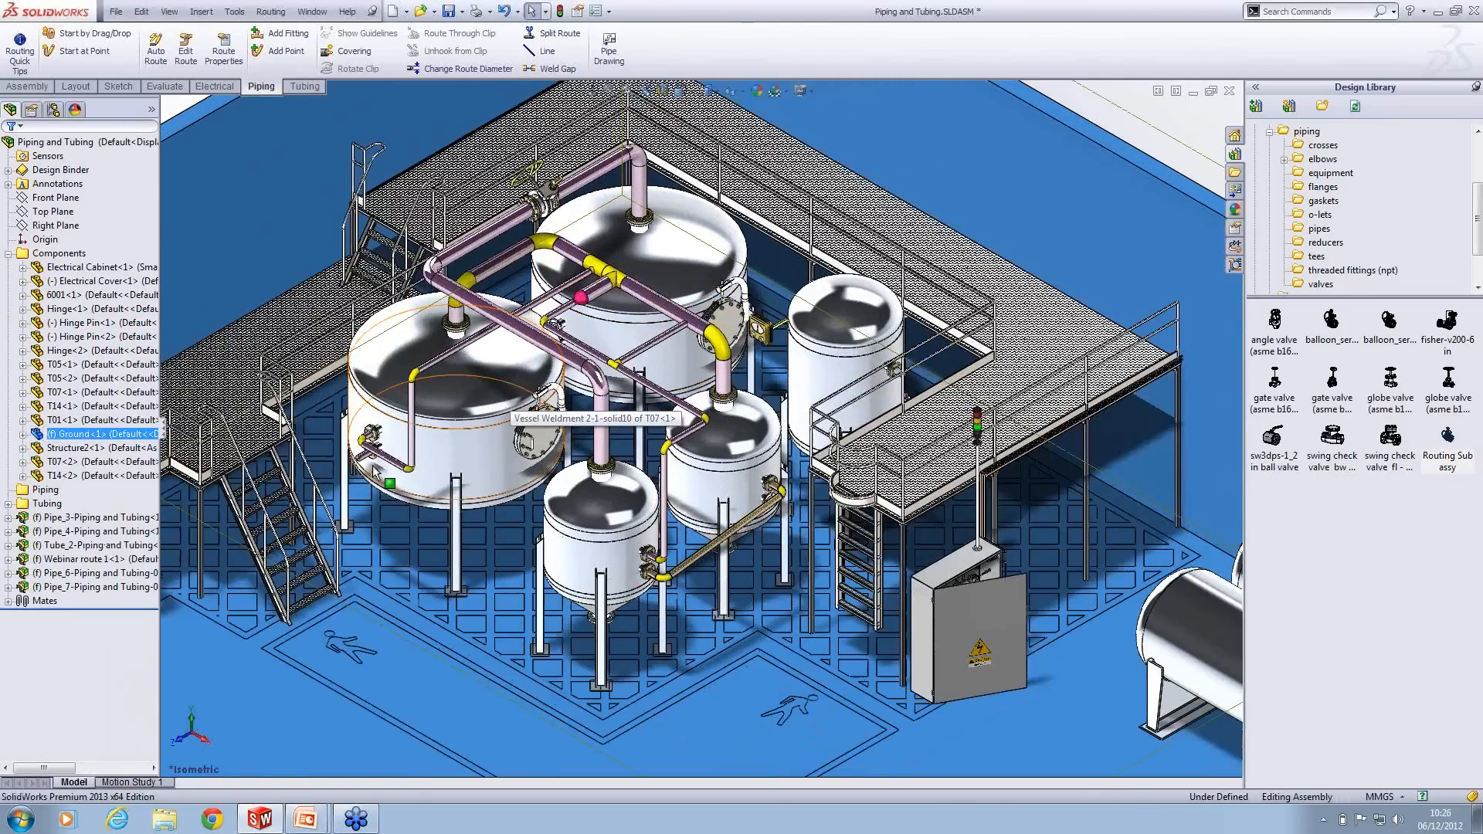
Step: Open the Pipe_4 route at the base of the large front tank for editing
{"action": "scroll", "coordinate": [375, 463], "scroll_direction": "down", "scroll_amount": 2}
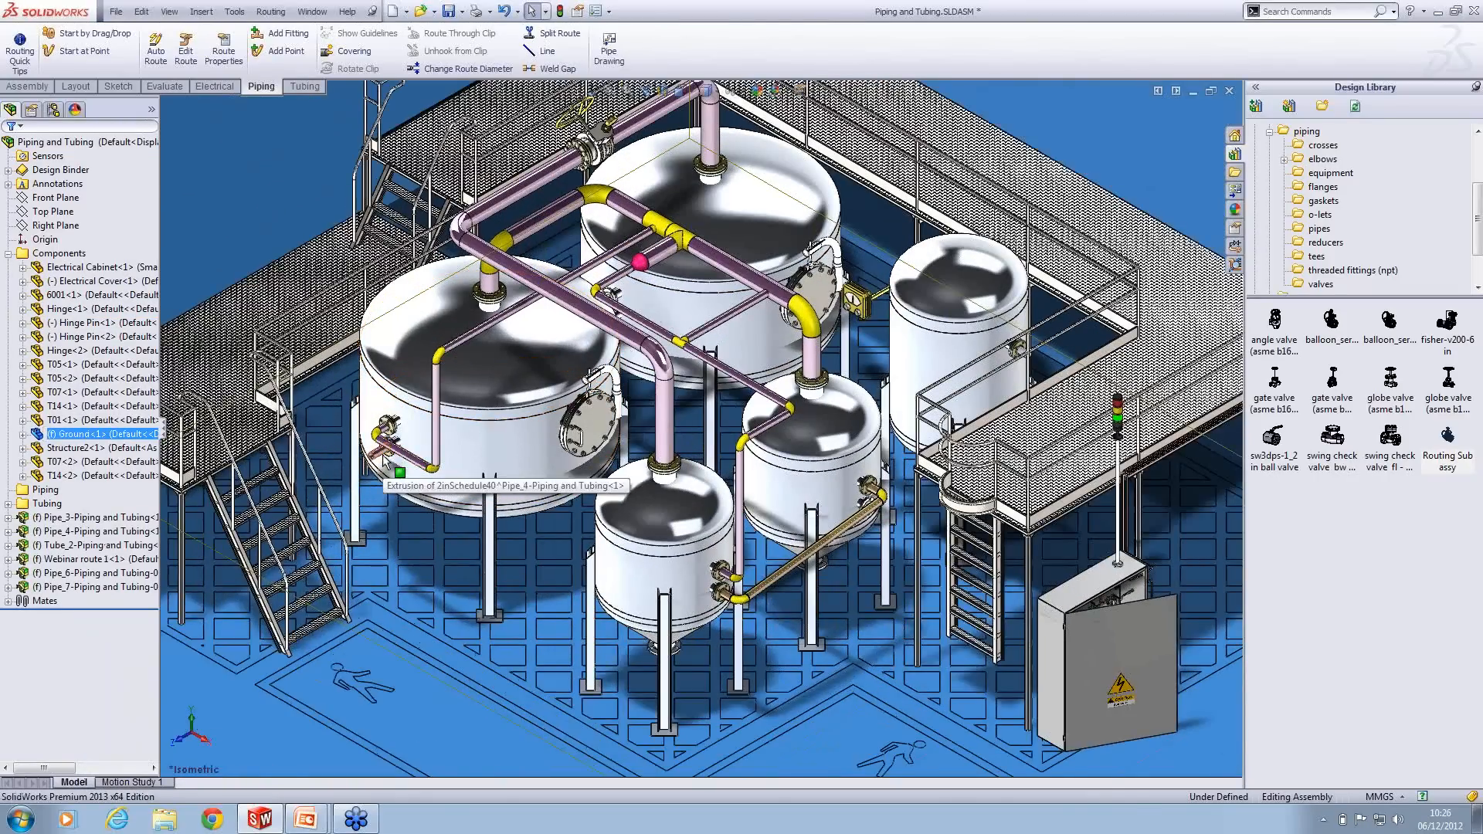
{"action": "right_click", "coordinate": [383, 459]}
{"action": "left_click", "coordinate": [420, 558]}
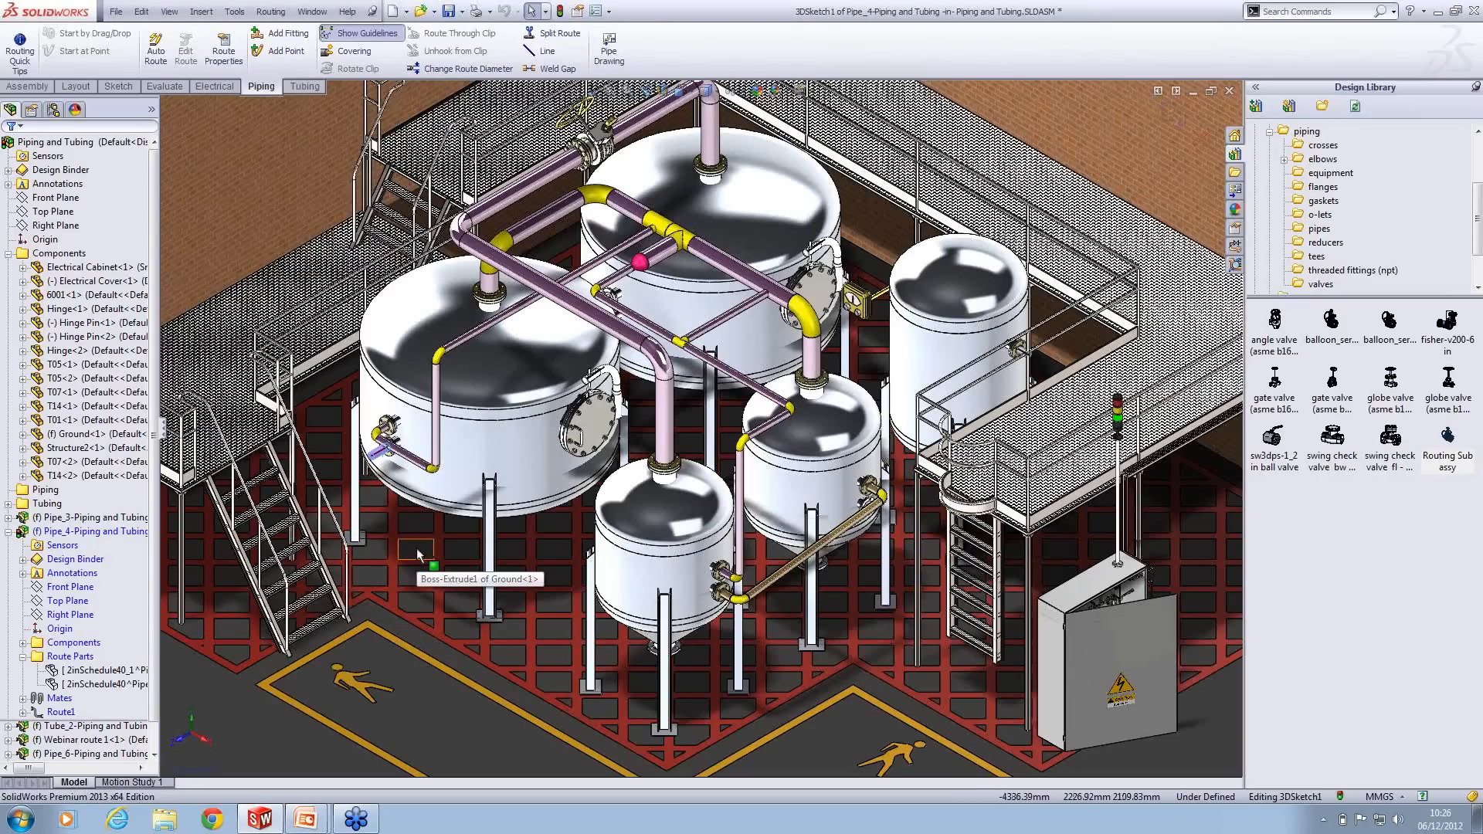
Step: Auto-route along geometry from the large front tank's pipe end, following the ground and both wall faces at a 300 mm offset
{"action": "right_click", "coordinate": [416, 551]}
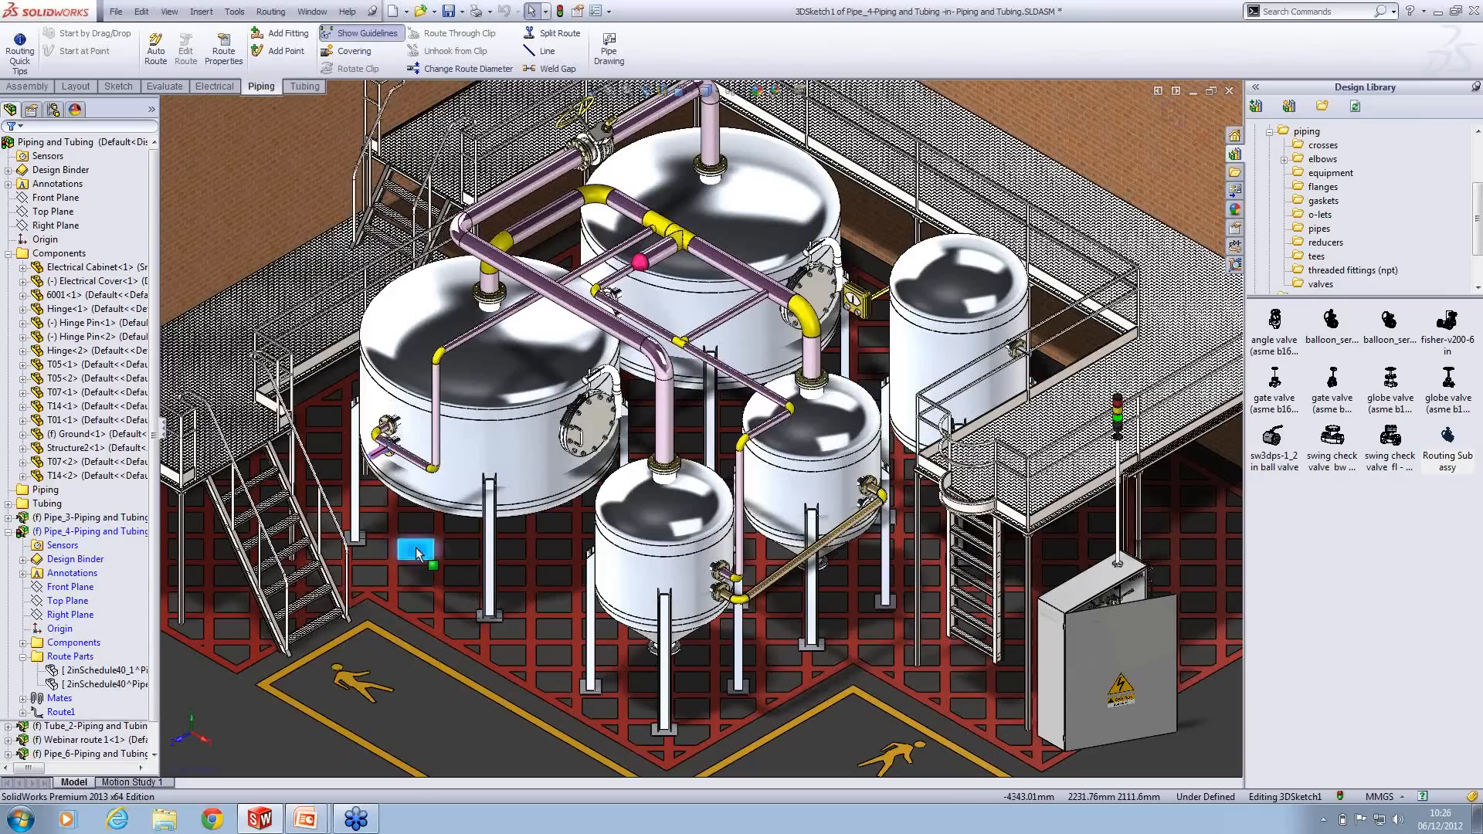
{"action": "left_click", "coordinate": [446, 460]}
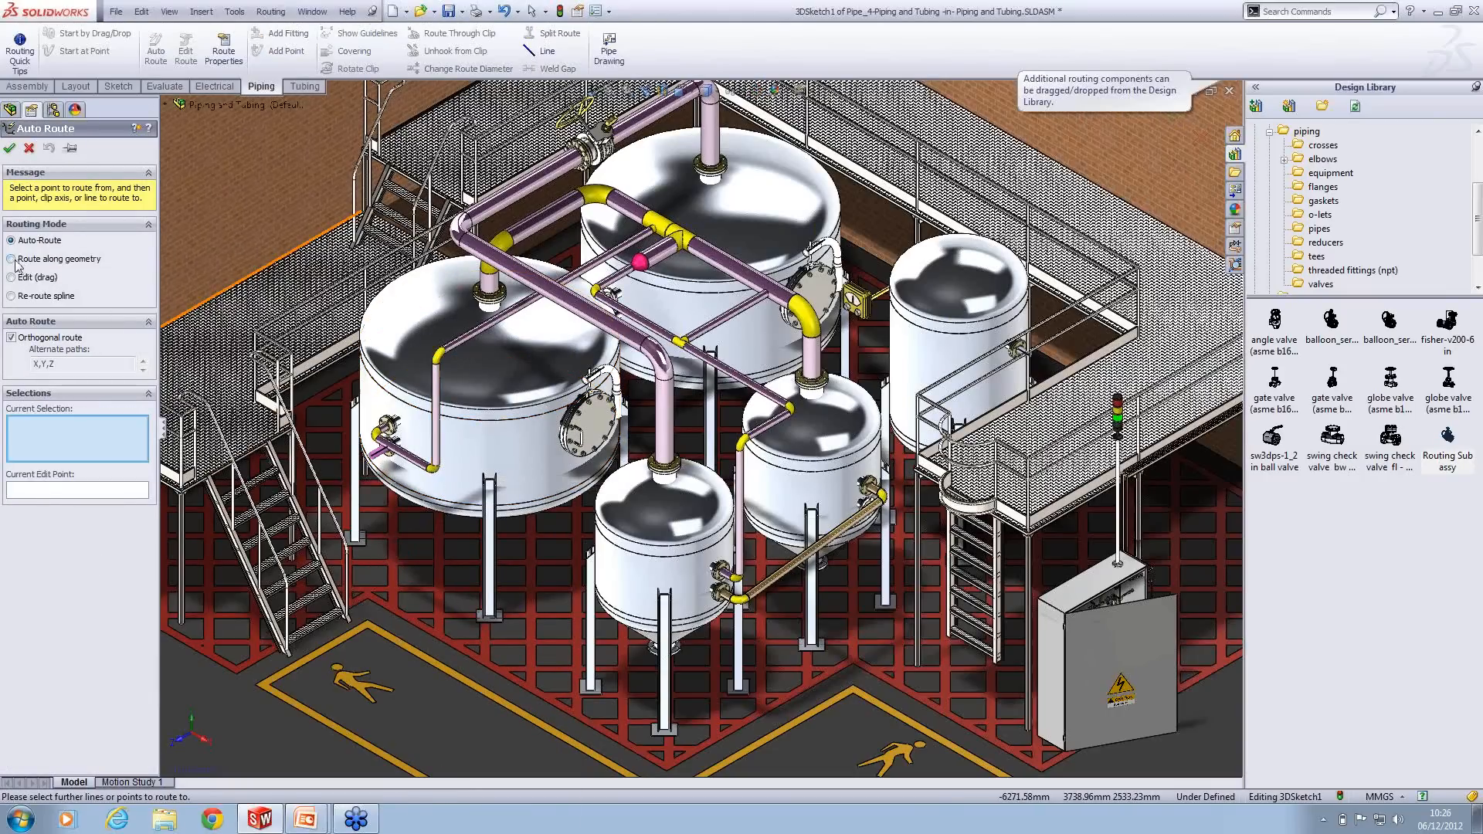
{"action": "left_click", "coordinate": [13, 260]}
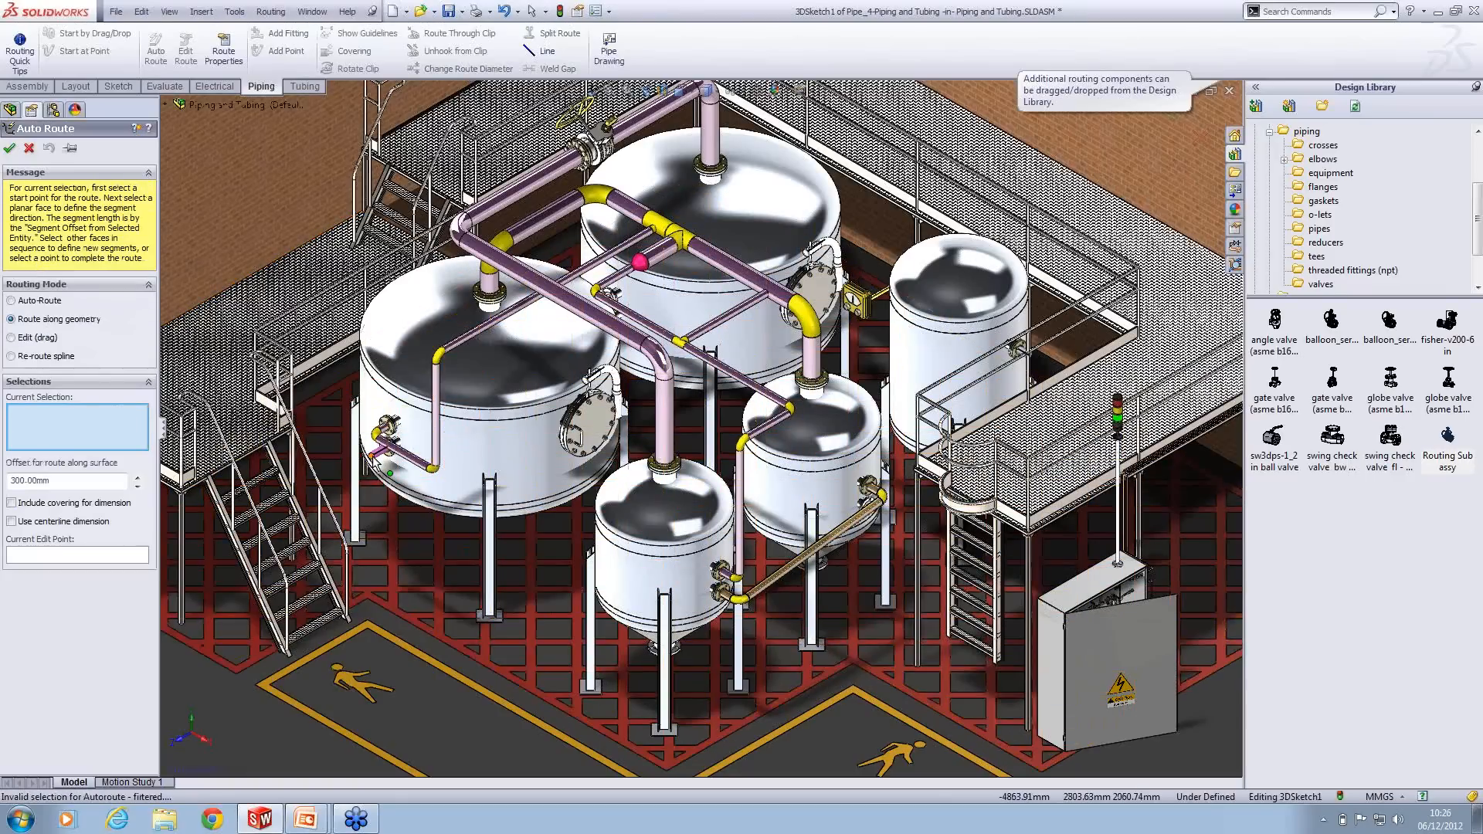
{"action": "left_click", "coordinate": [374, 500]}
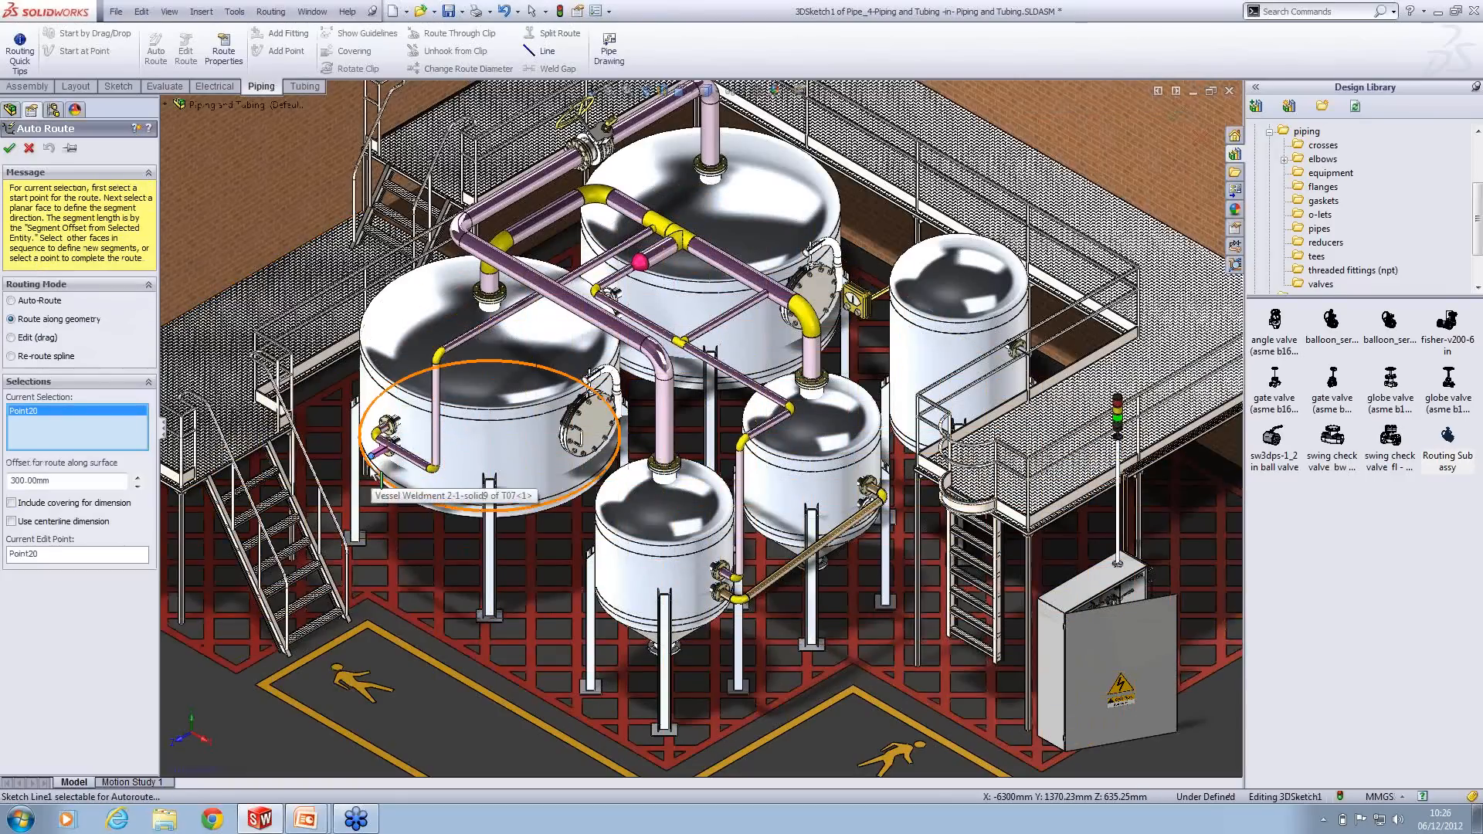
{"action": "left_click", "coordinate": [374, 579]}
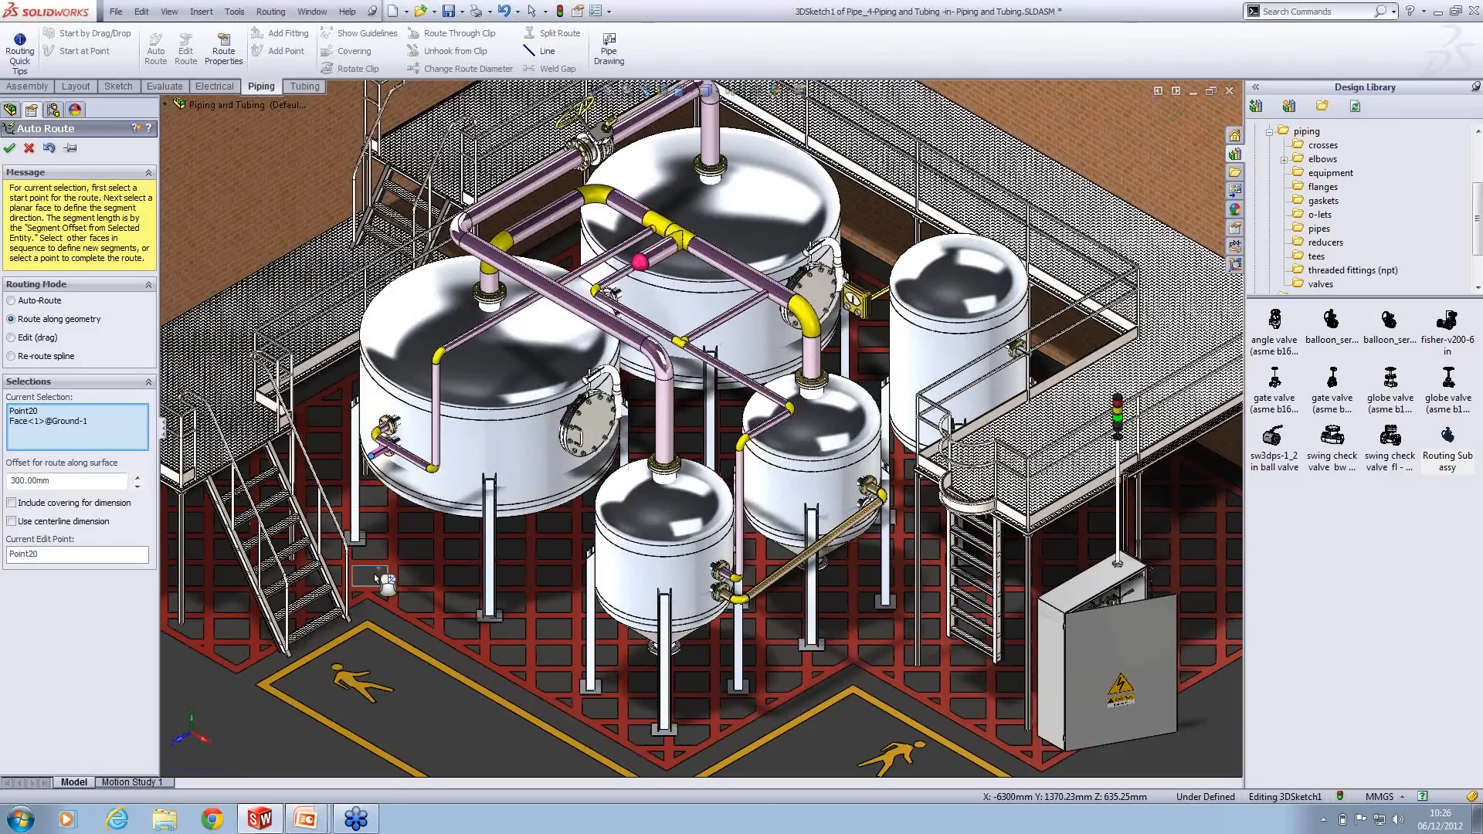
{"action": "double_click", "coordinate": [40, 481]}
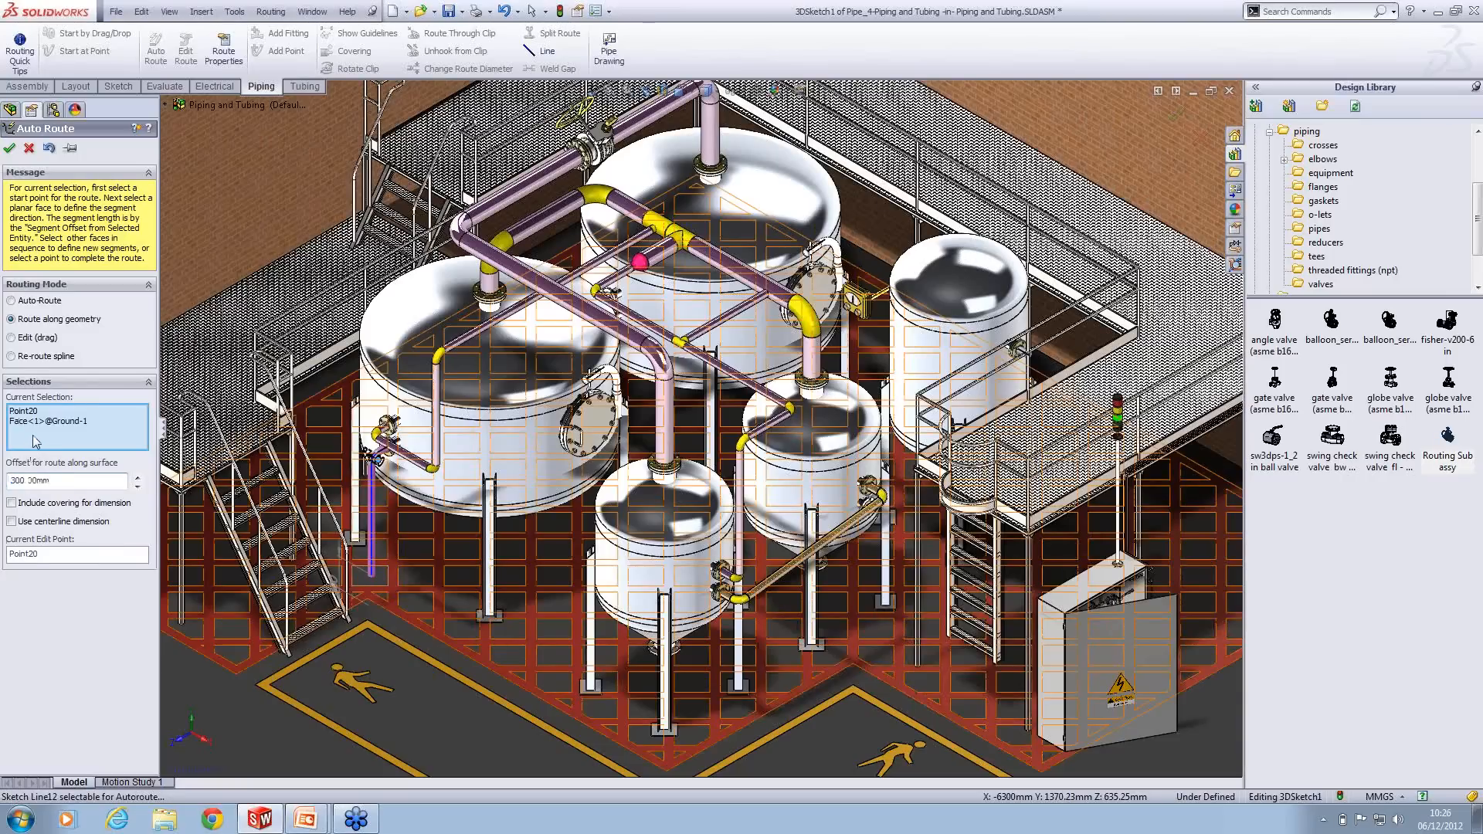
{"action": "left_click", "coordinate": [184, 288]}
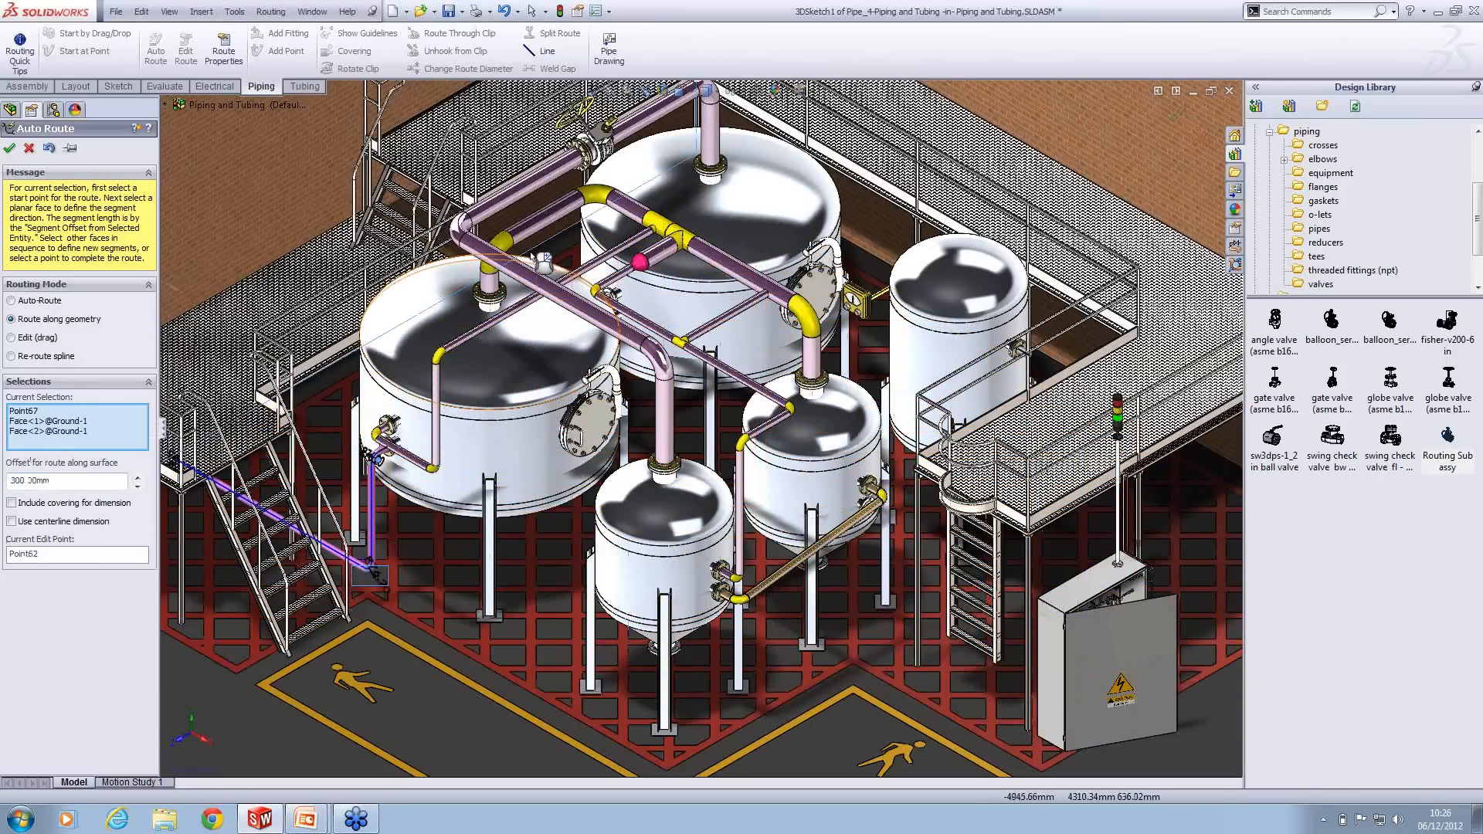
{"action": "scroll", "coordinate": [699, 235], "scroll_direction": "up", "scroll_amount": 3}
{"action": "left_click", "coordinate": [778, 178]}
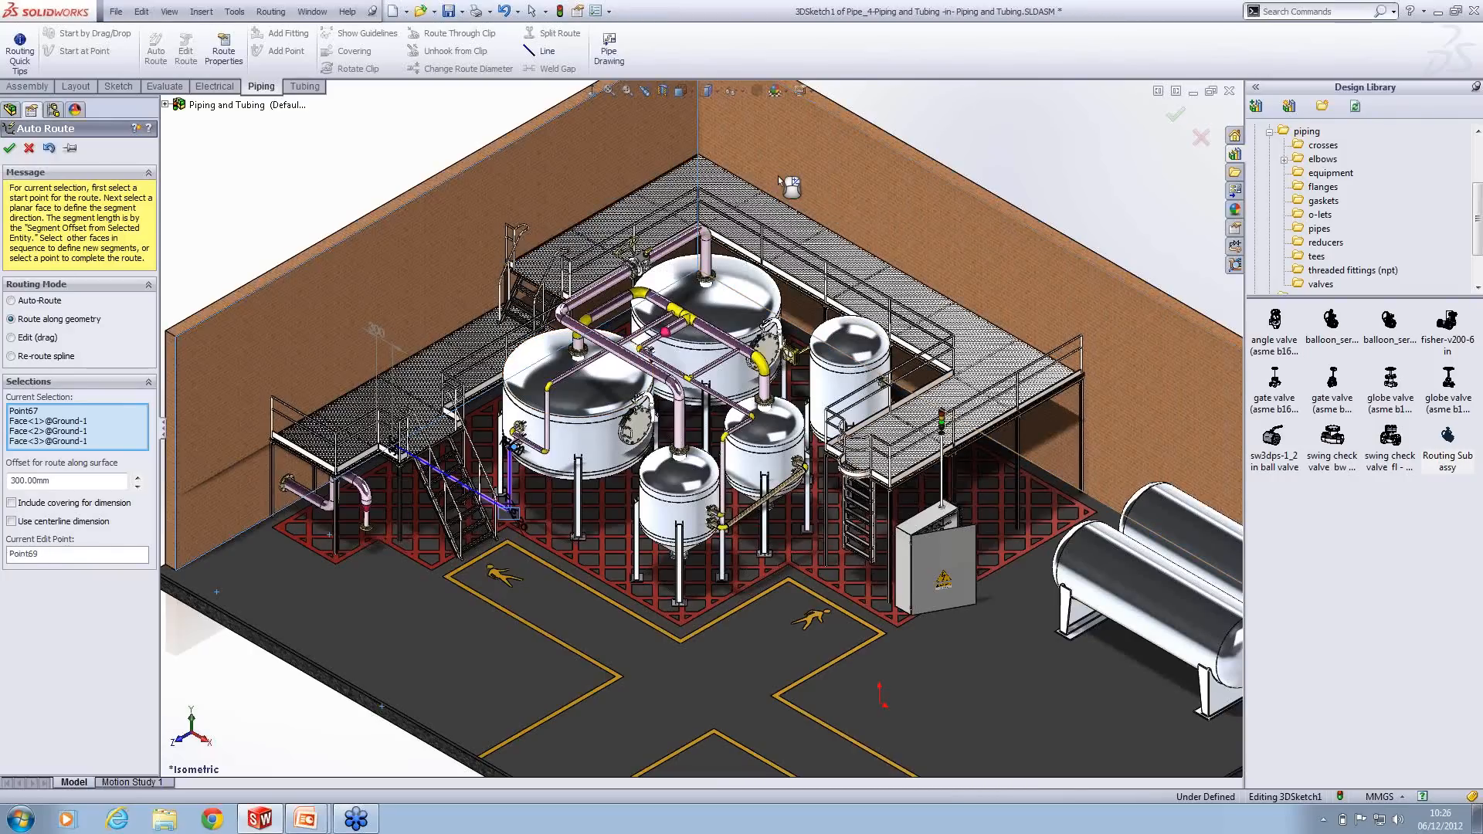
{"action": "left_click", "coordinate": [9, 147]}
Step: Route the single rear tank's pipe along the ground and back wall at 300 mm offset to the first run's end, and finish editing Pipe_4
{"action": "scroll", "coordinate": [865, 416], "scroll_direction": "down", "scroll_amount": 2}
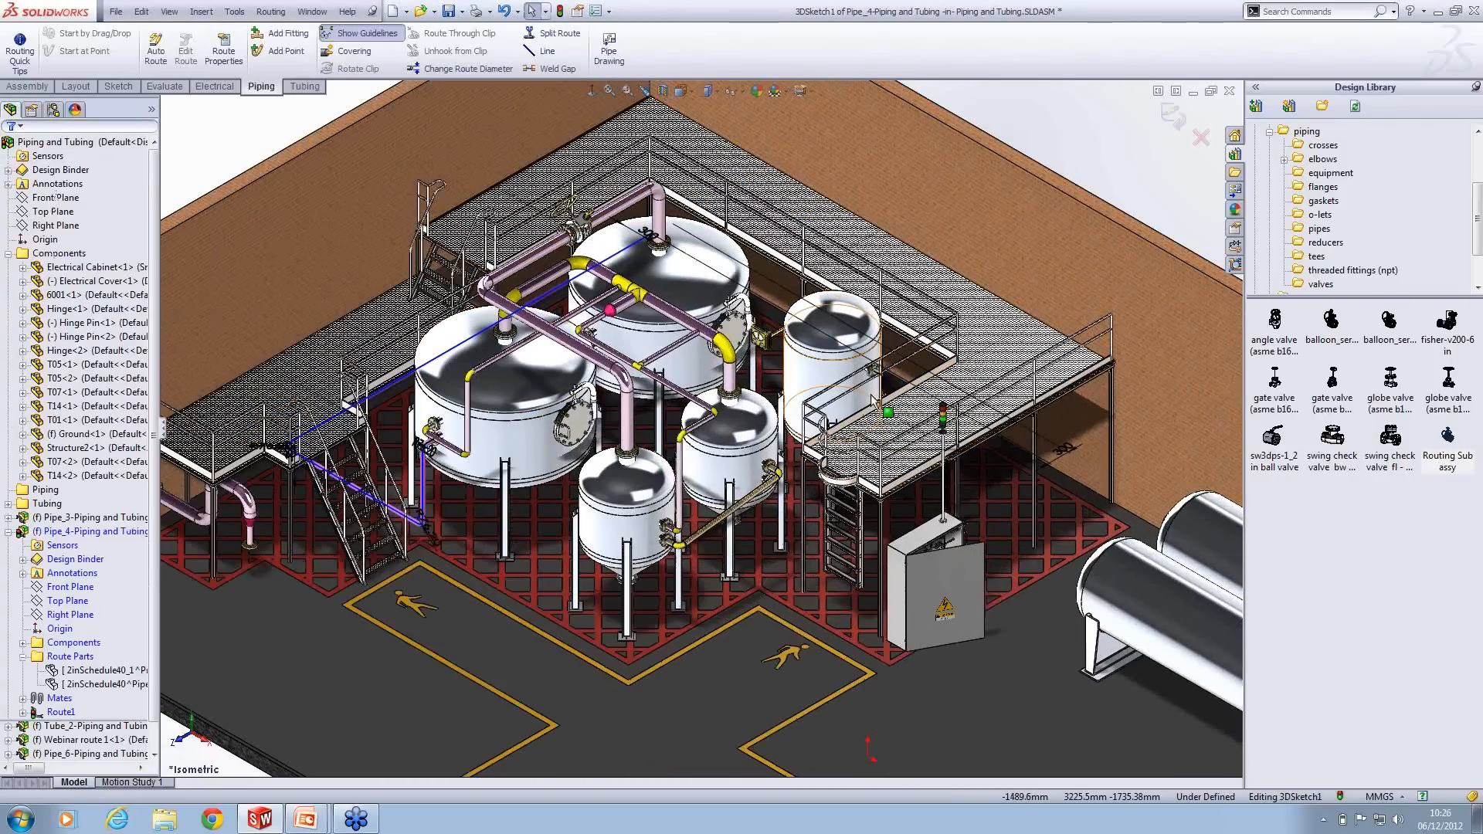
{"action": "scroll", "coordinate": [865, 416], "scroll_direction": "down", "scroll_amount": 2}
{"action": "left_click", "coordinate": [882, 376]}
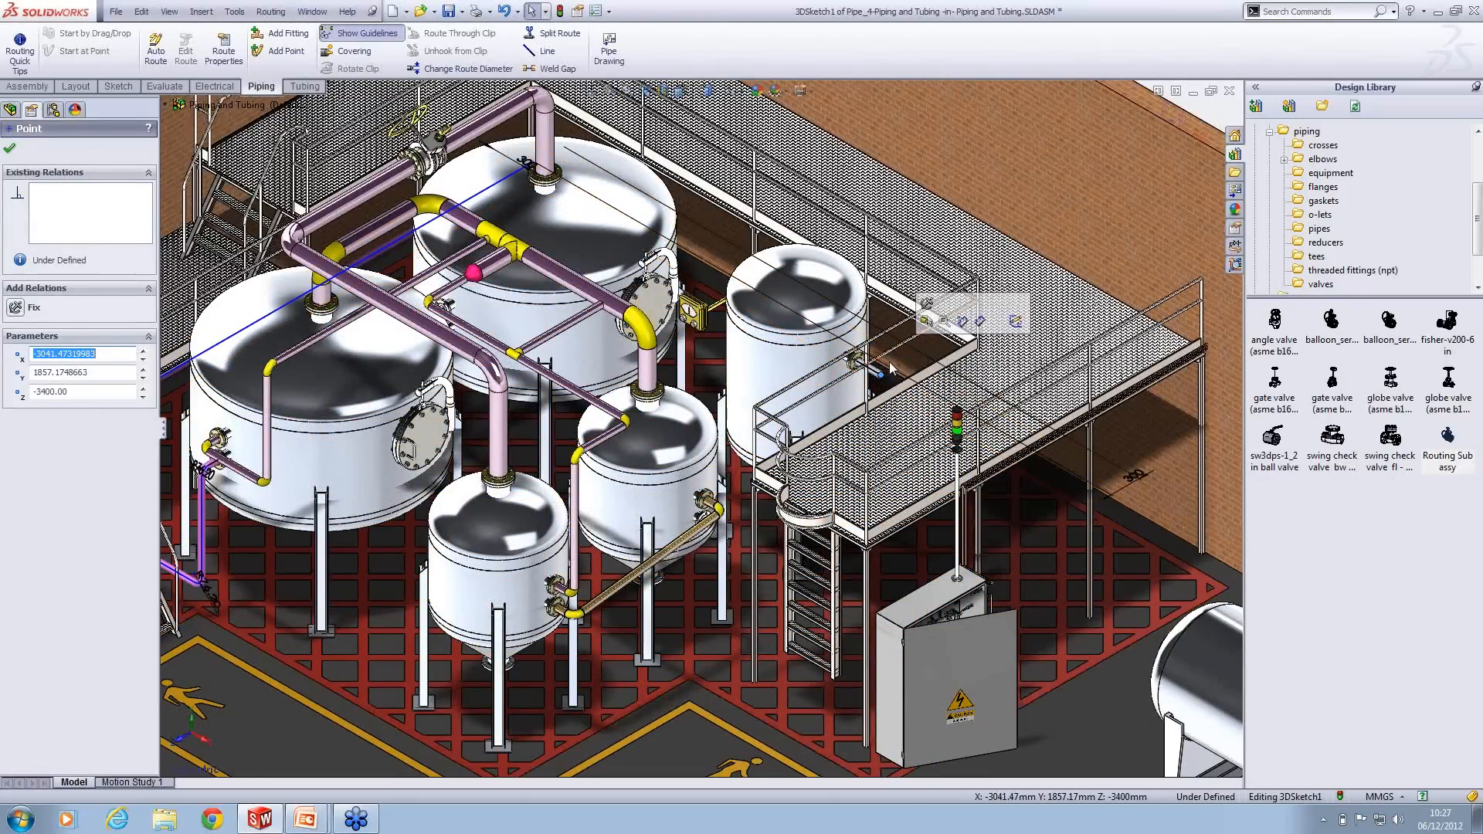
{"action": "right_click", "coordinate": [890, 343]}
{"action": "left_click", "coordinate": [908, 320]}
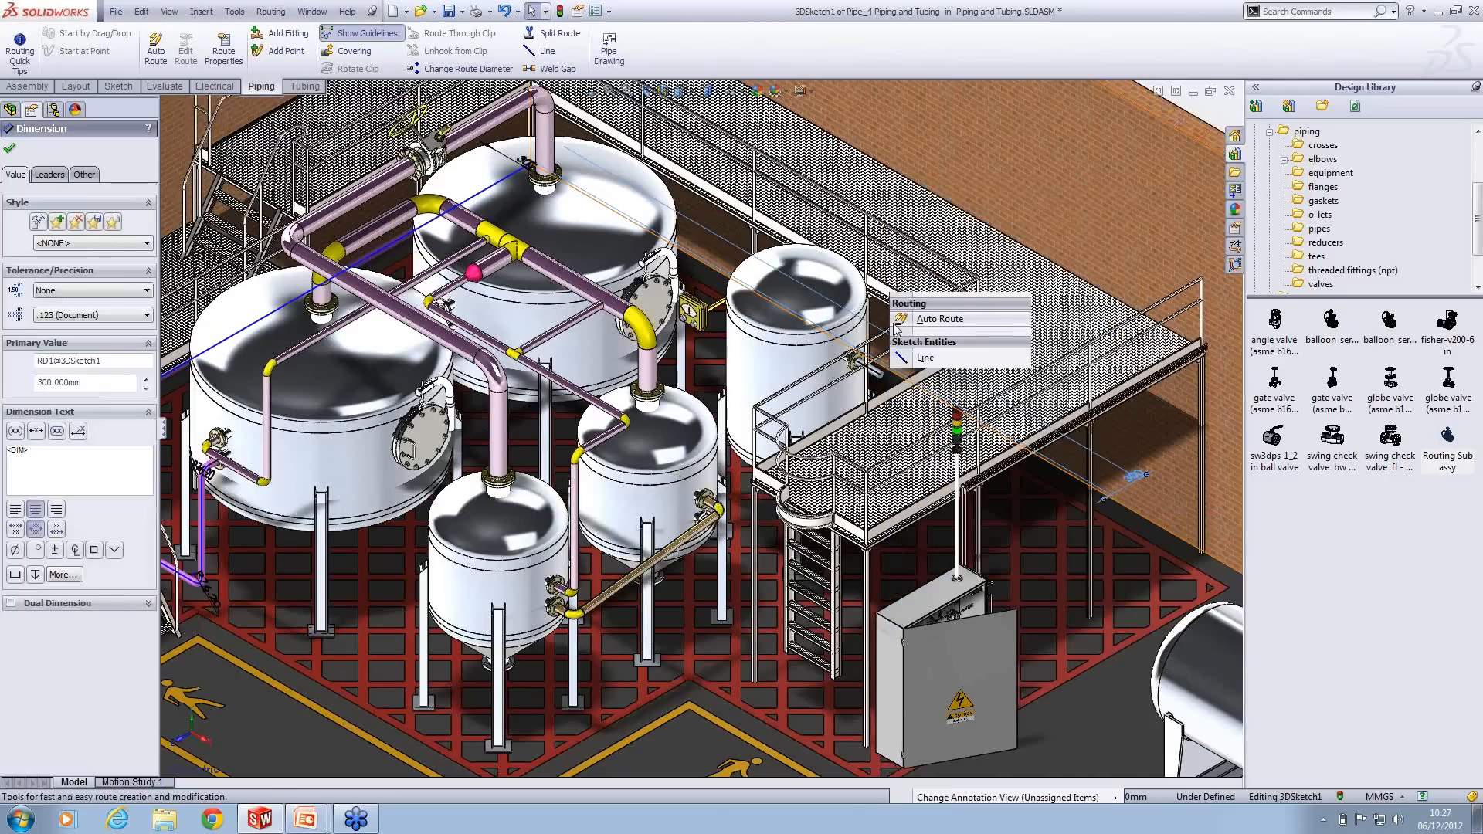
{"action": "left_click", "coordinate": [31, 260]}
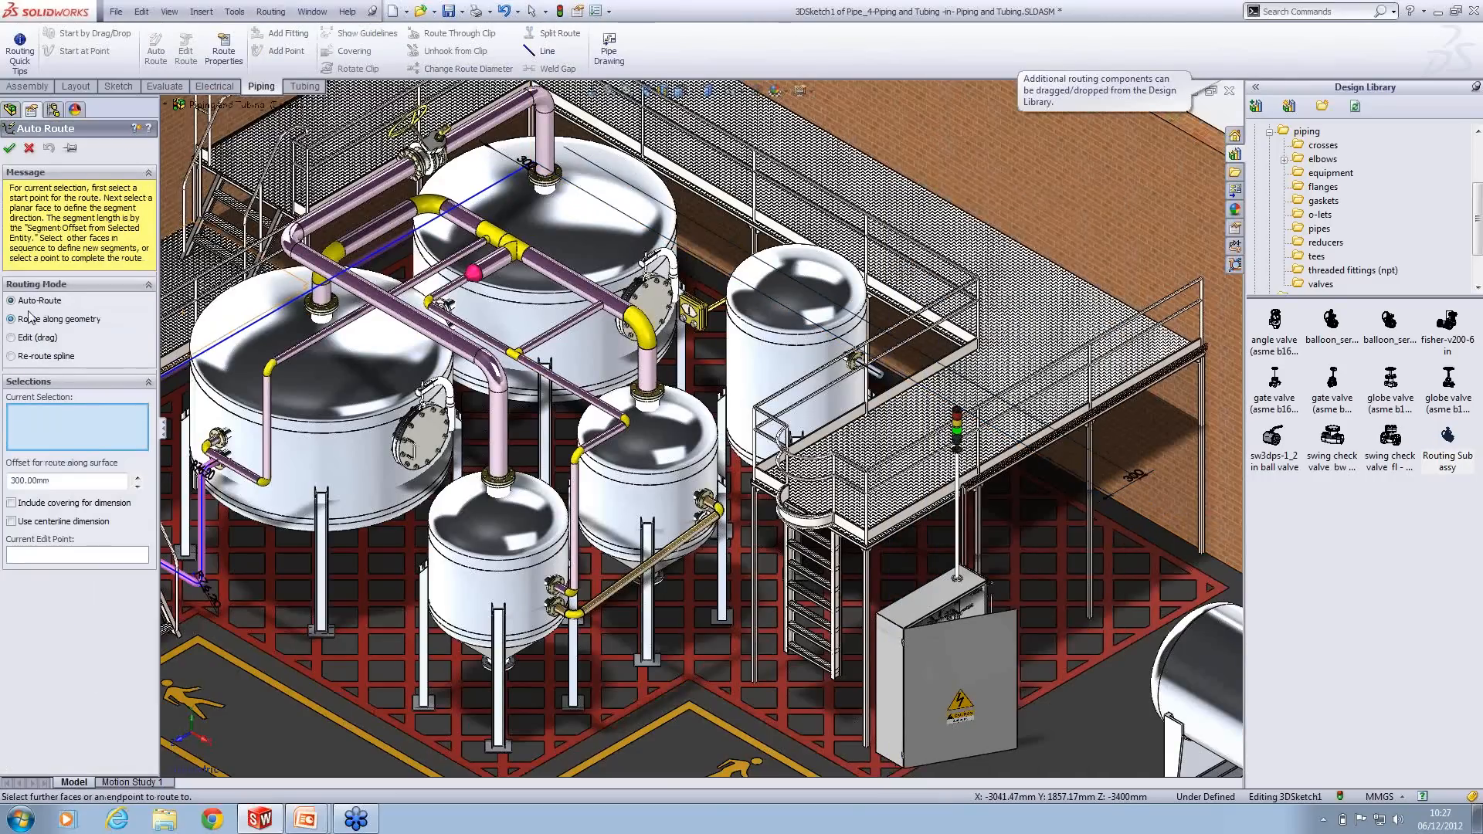
{"action": "left_click", "coordinate": [877, 376]}
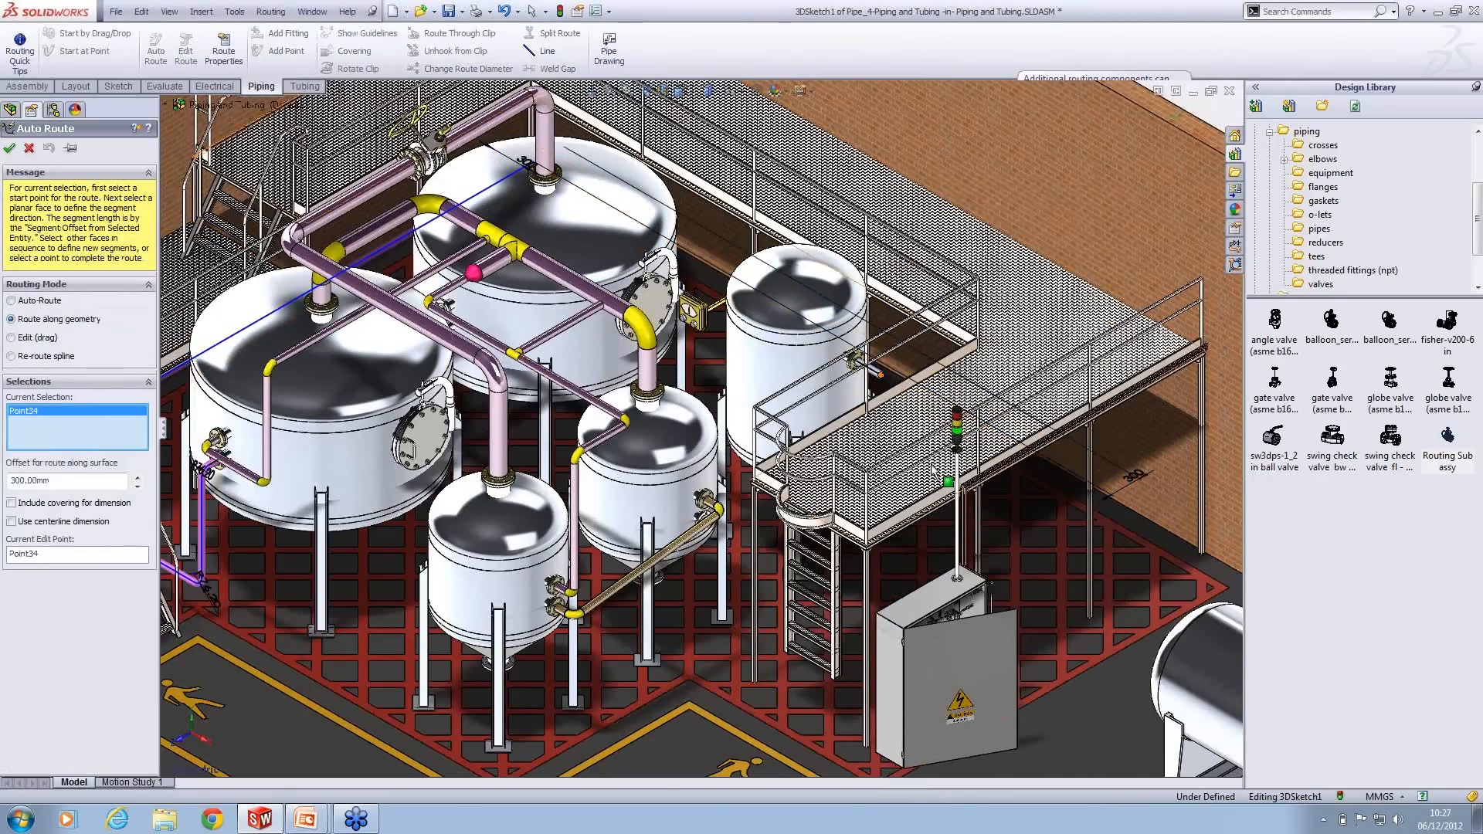
{"action": "left_click", "coordinate": [916, 543]}
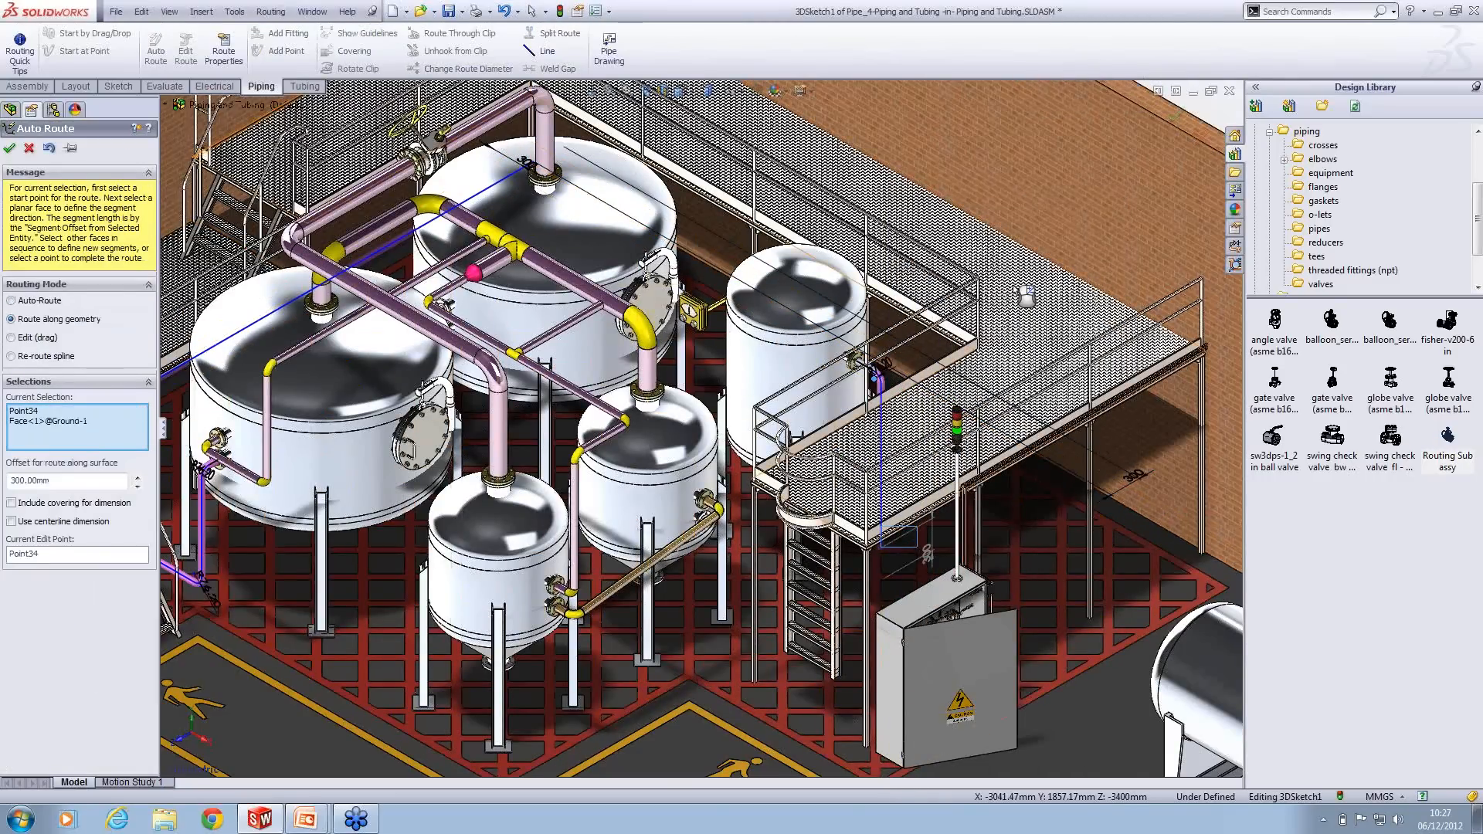
{"action": "left_click", "coordinate": [1065, 215]}
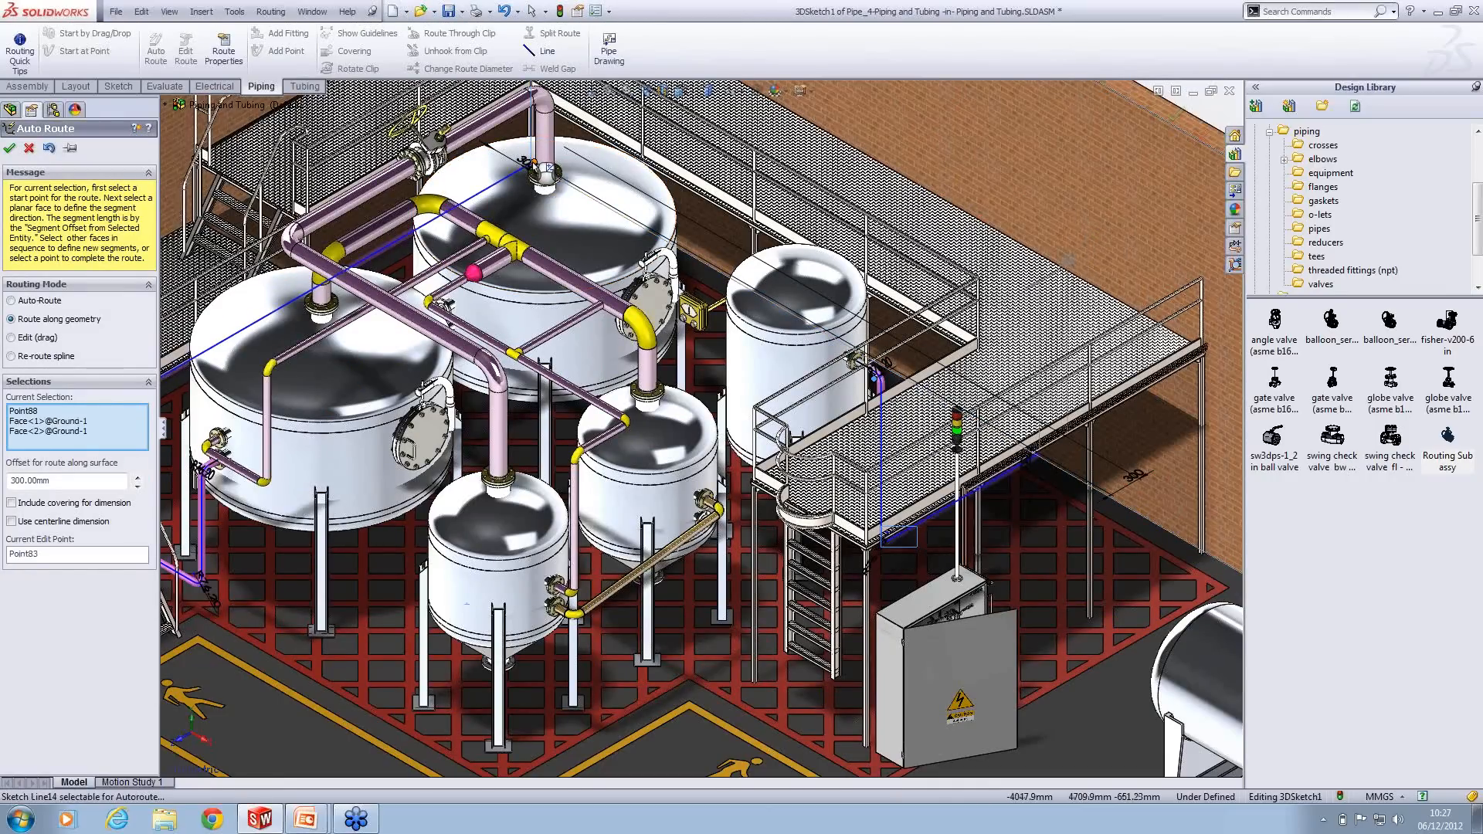
{"action": "left_click", "coordinate": [535, 165]}
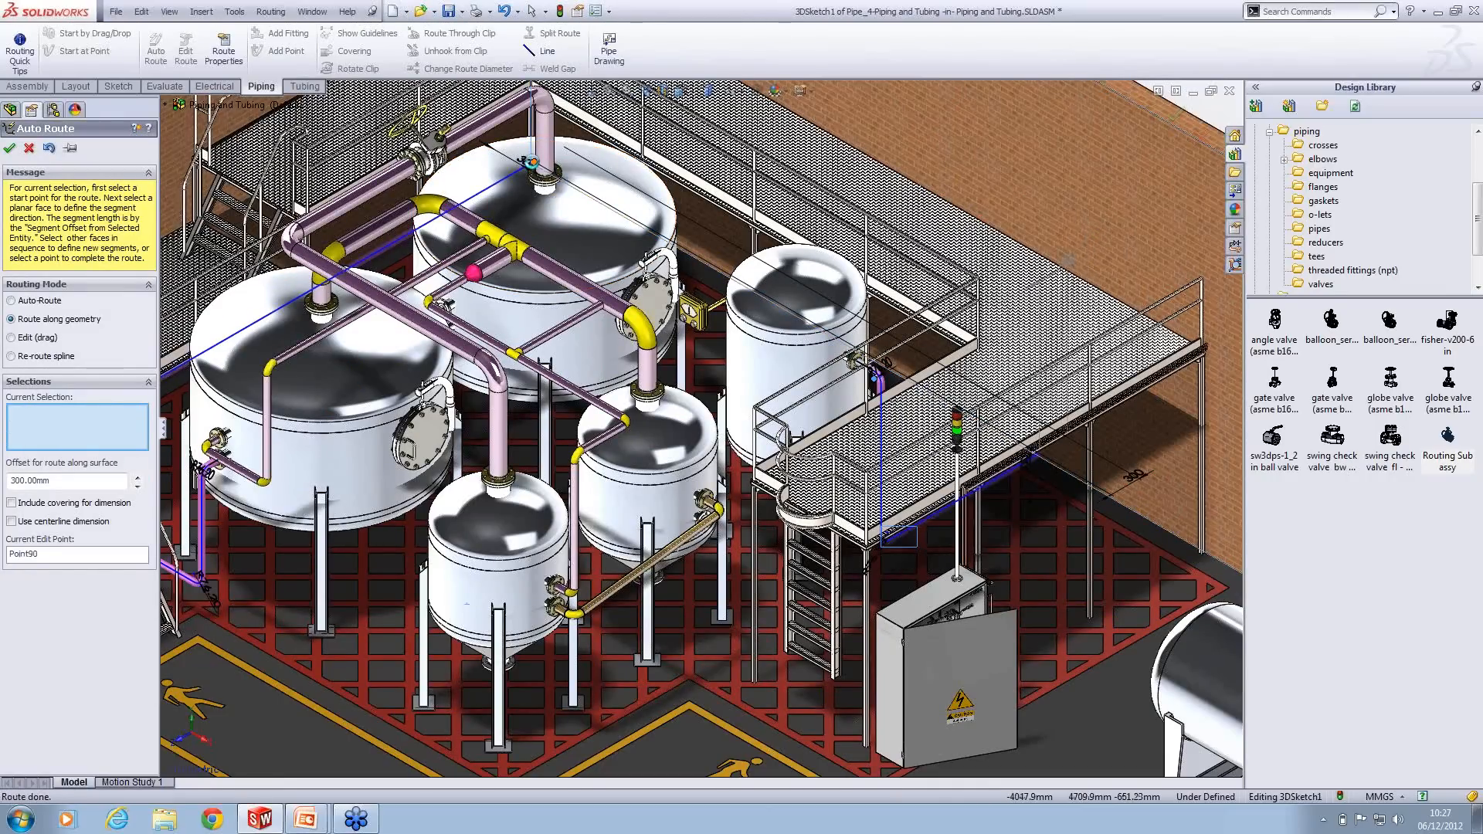
{"action": "left_click", "coordinate": [10, 148]}
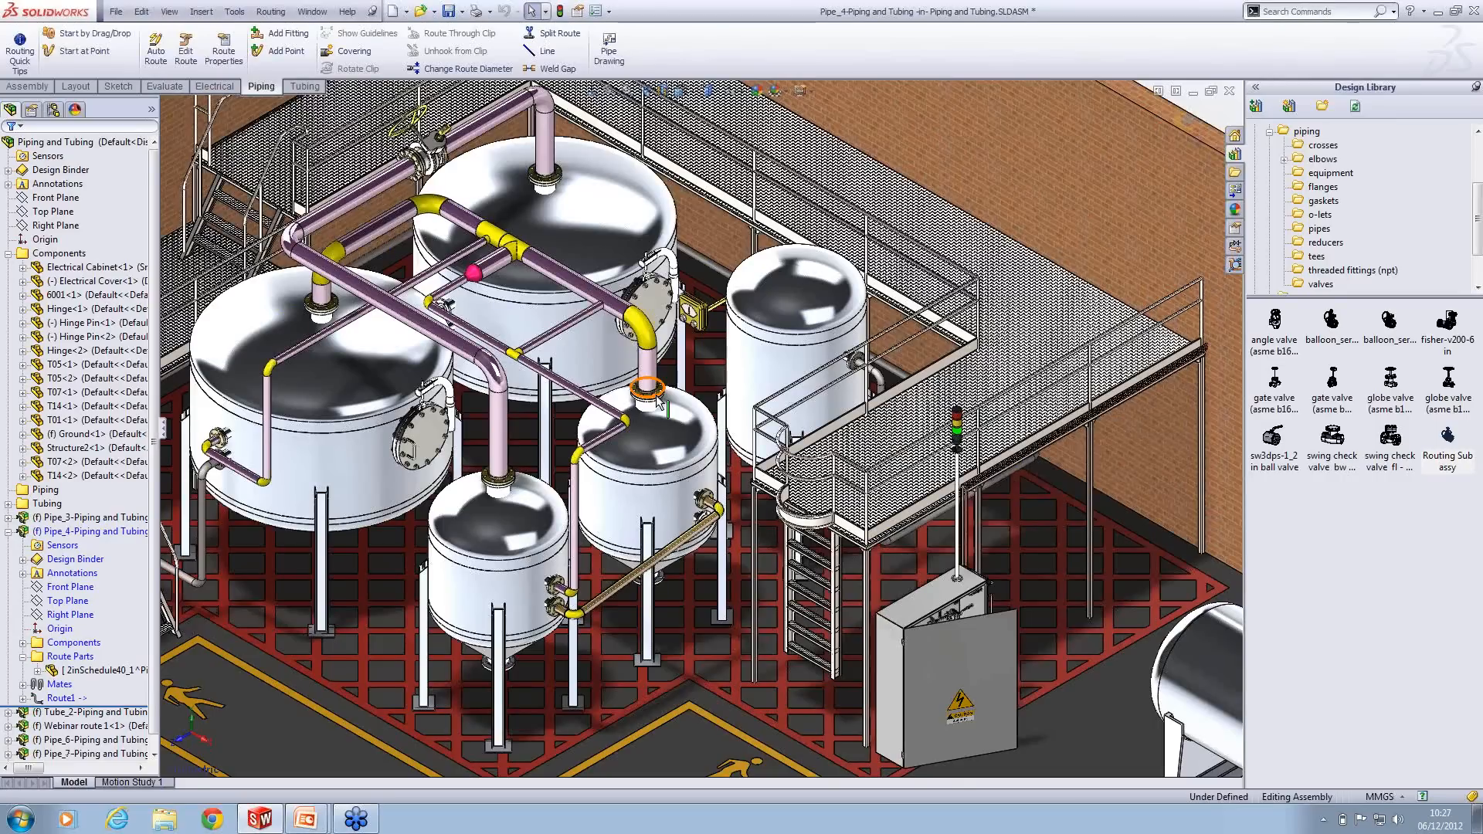
{"action": "left_click", "coordinate": [1184, 124]}
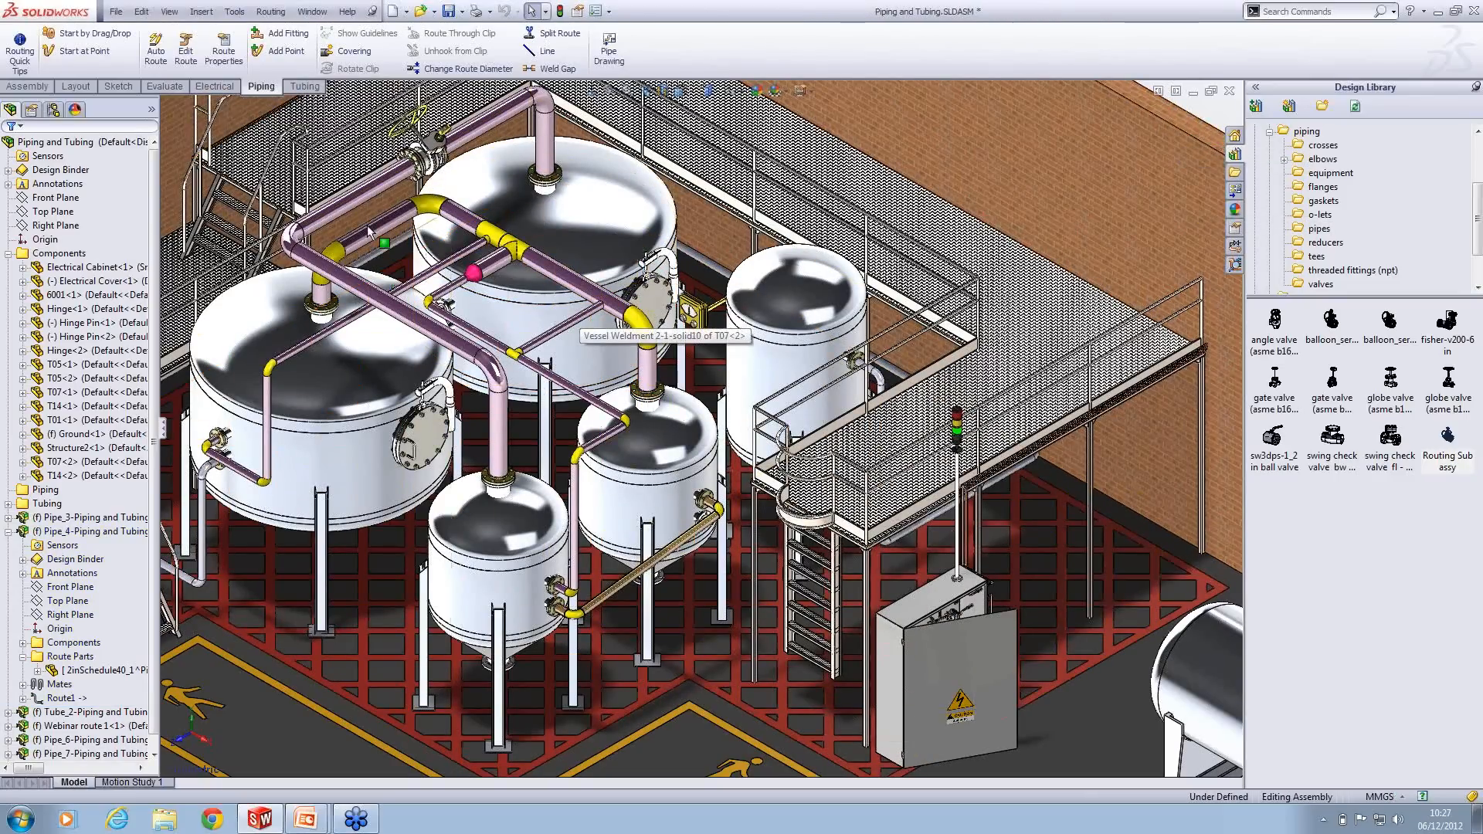
Step: Check which piping the Pipe_6, Pipe_4 and Webinar route 1 subassemblies contain, and expand Webinar route 1
{"action": "left_click", "coordinate": [355, 205]}
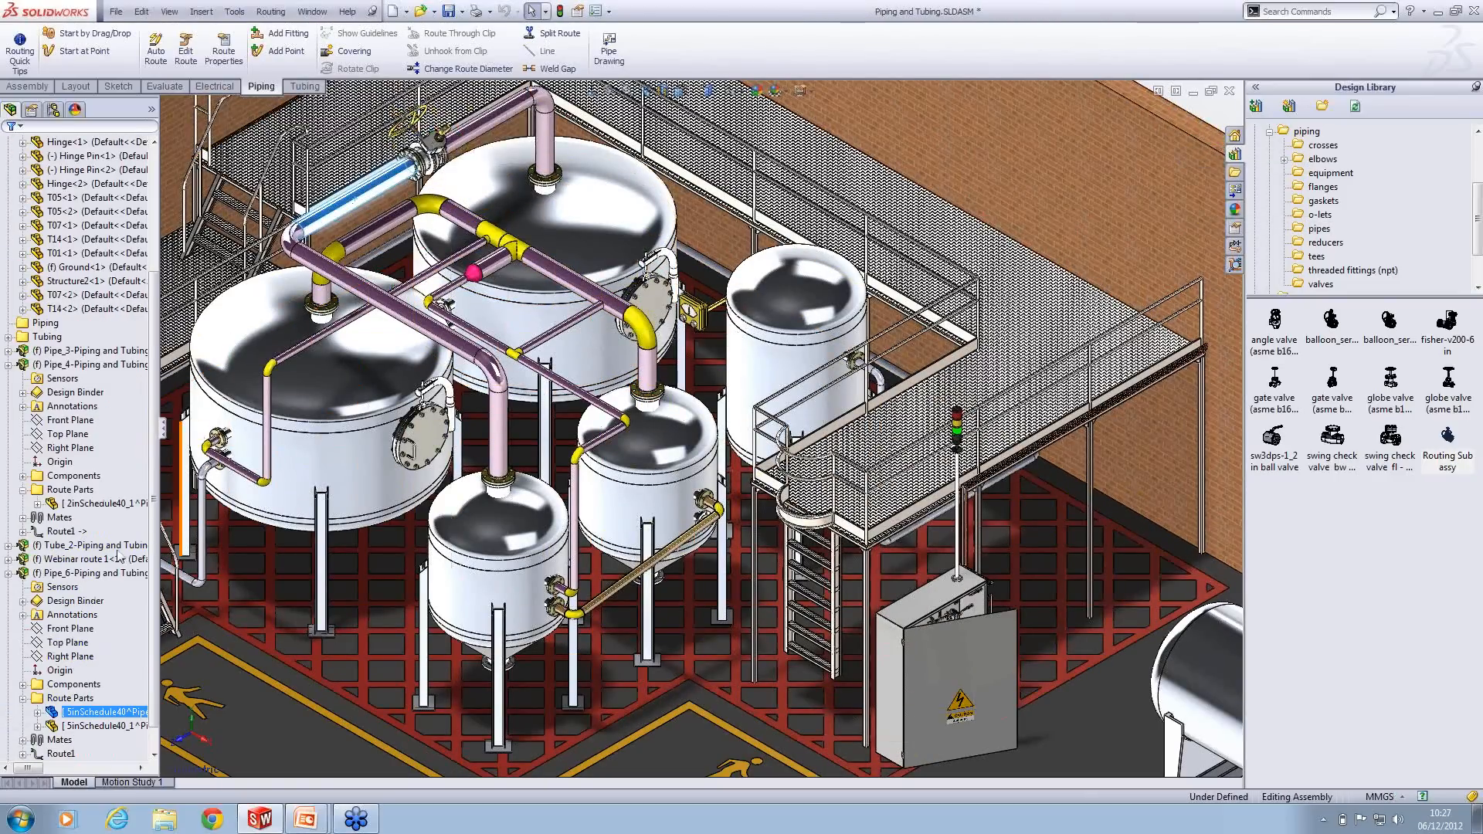
{"action": "left_click", "coordinate": [61, 573]}
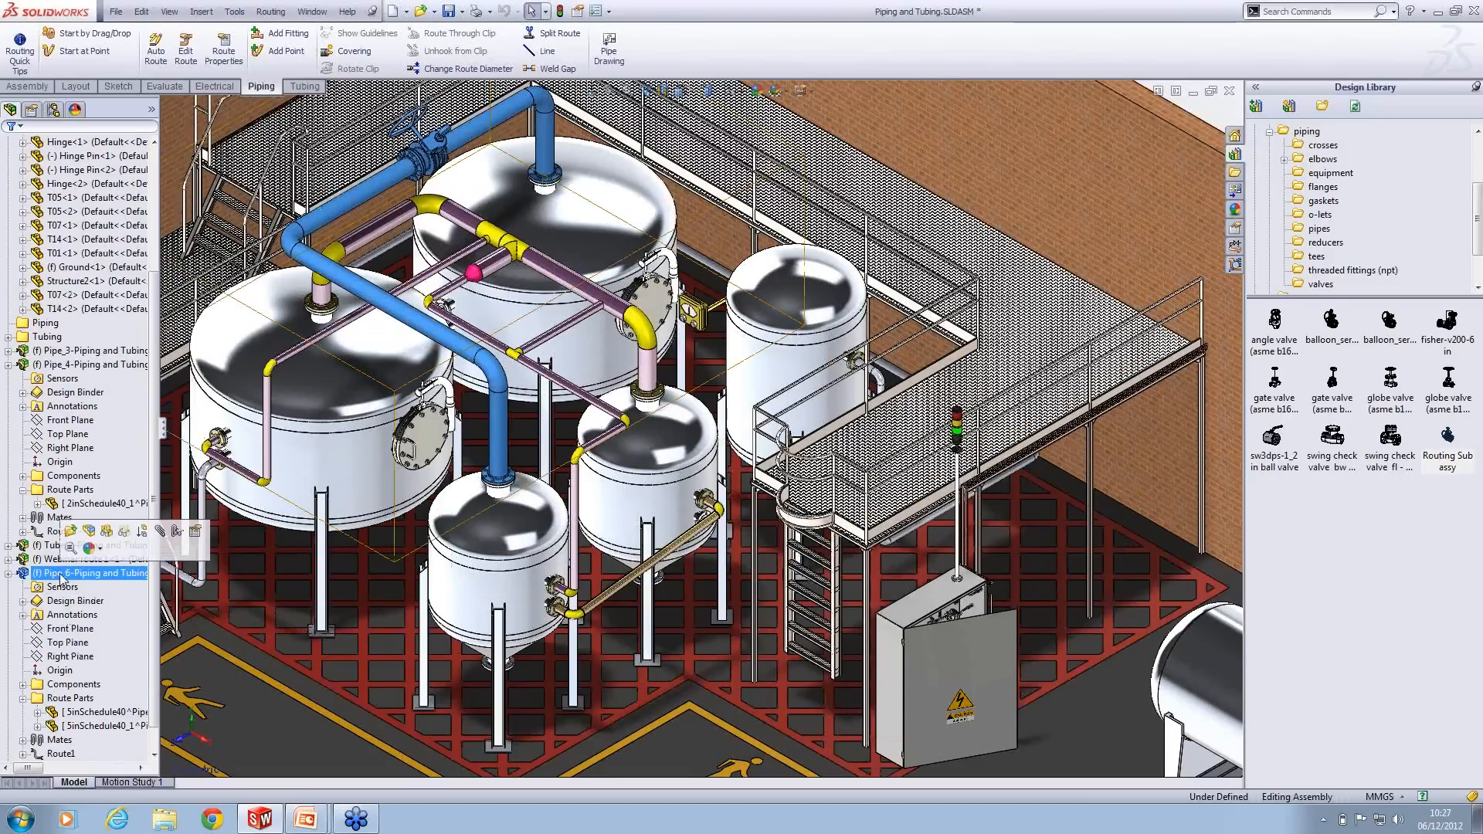
{"action": "left_click", "coordinate": [8, 573]}
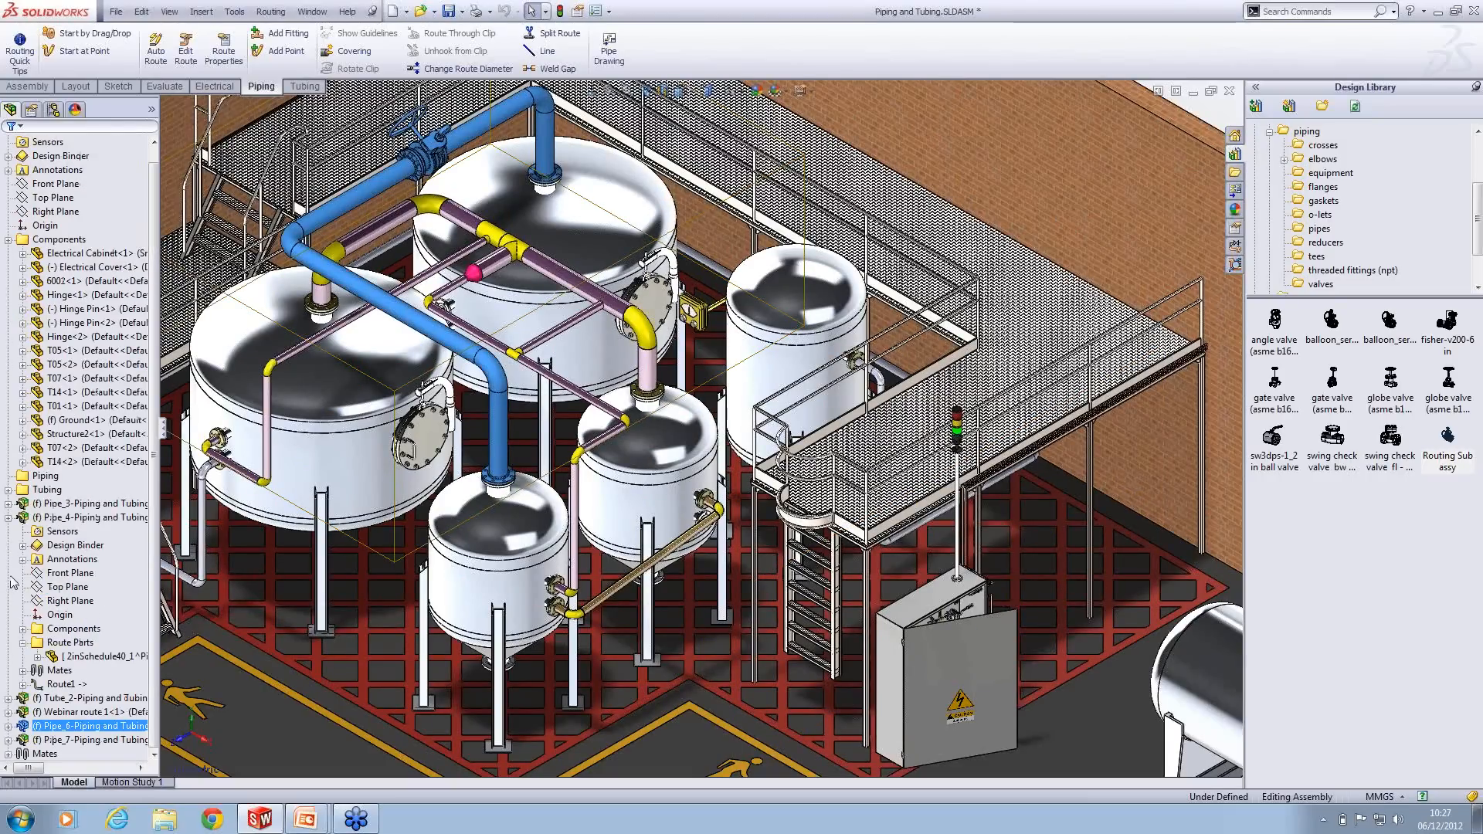
{"action": "left_click", "coordinate": [62, 517]}
{"action": "left_click", "coordinate": [27, 560]}
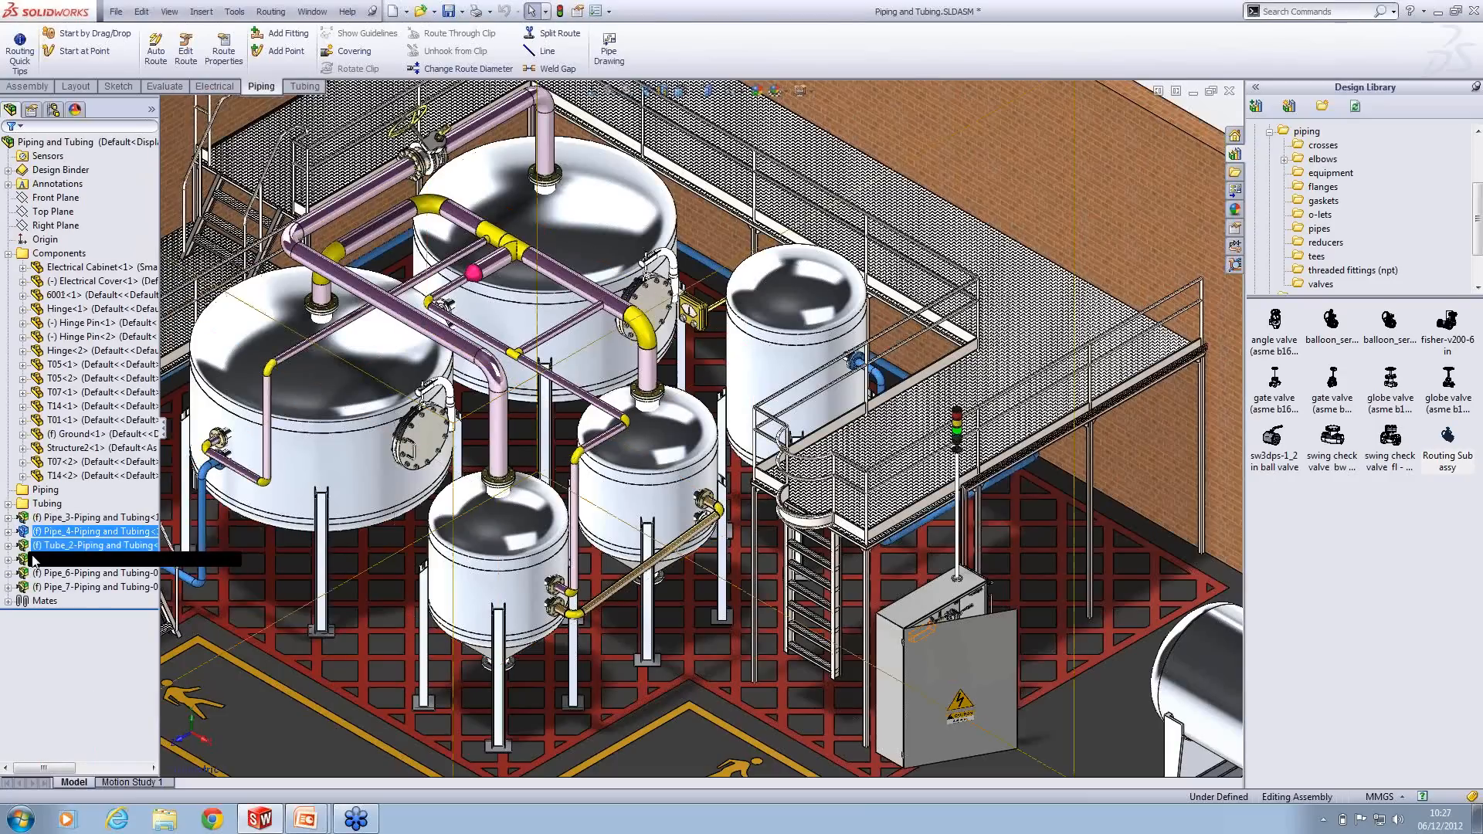
{"action": "left_click", "coordinate": [103, 545], "text": "ctrl"}
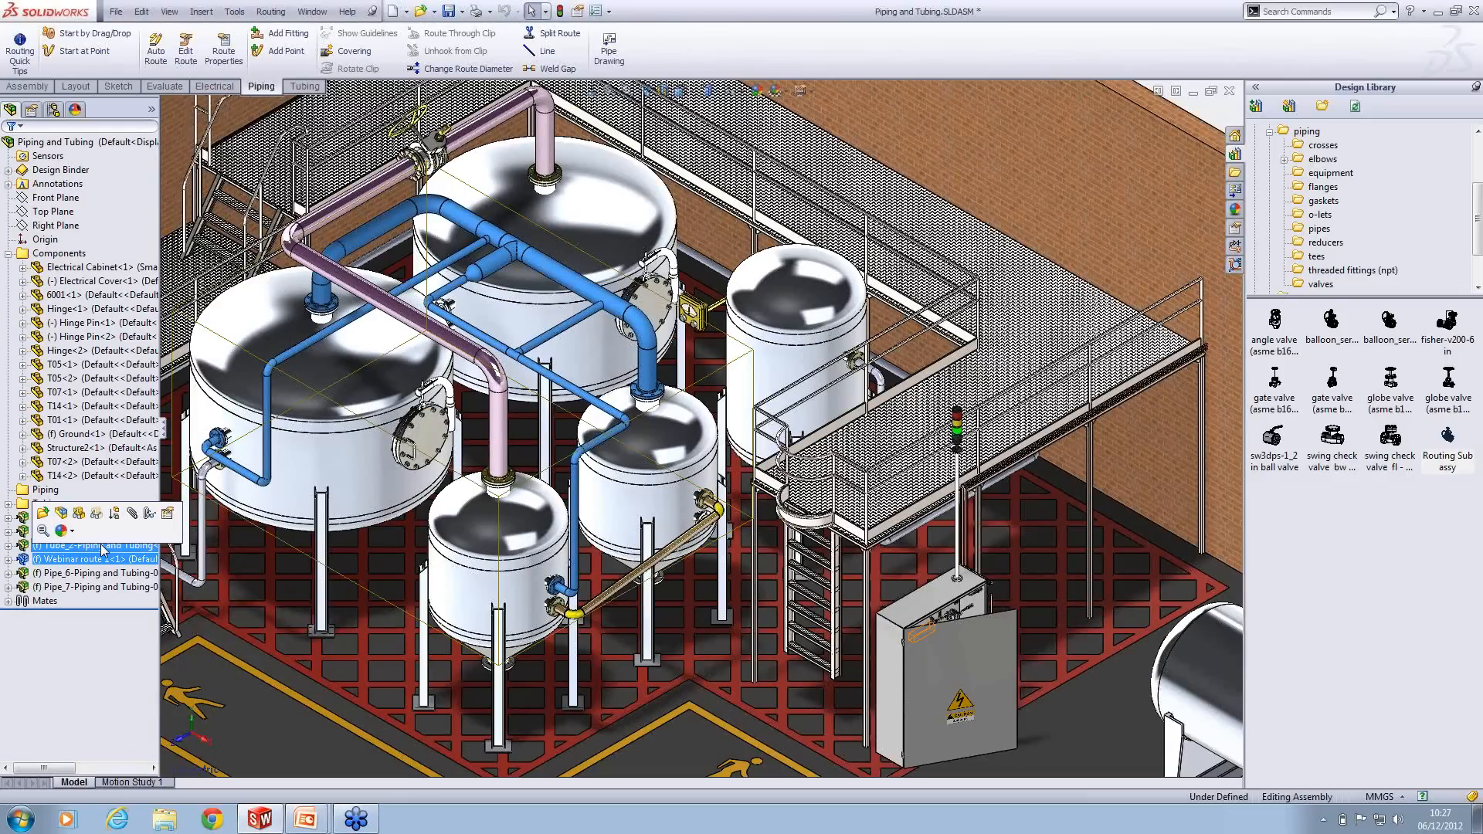
{"action": "left_click", "coordinate": [9, 559]}
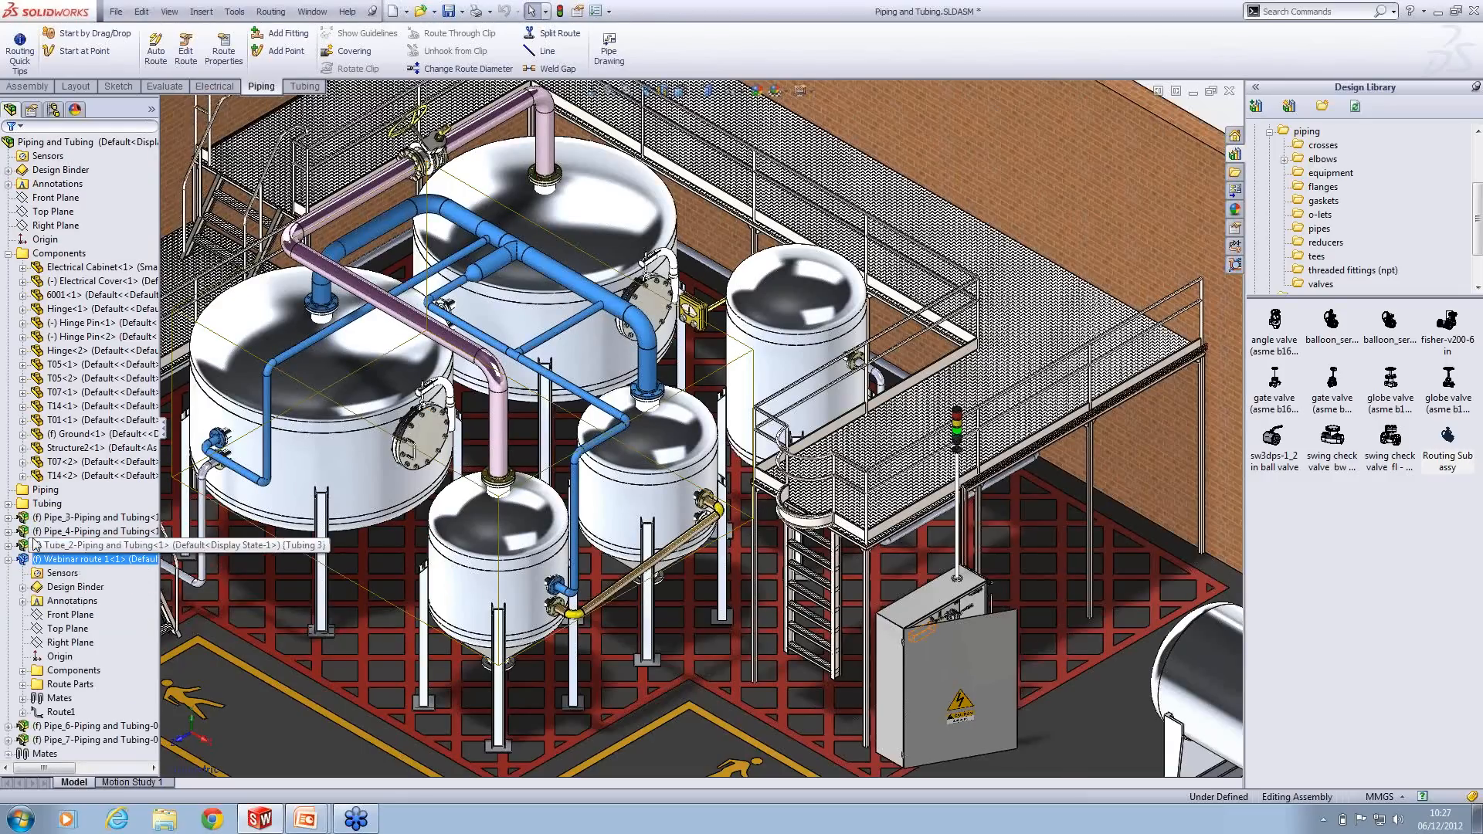
Step: Define Spool-0001 in Webinar route 1 from the three connected small-bore segments running from the small front tank's valve
{"action": "right_click", "coordinate": [69, 563]}
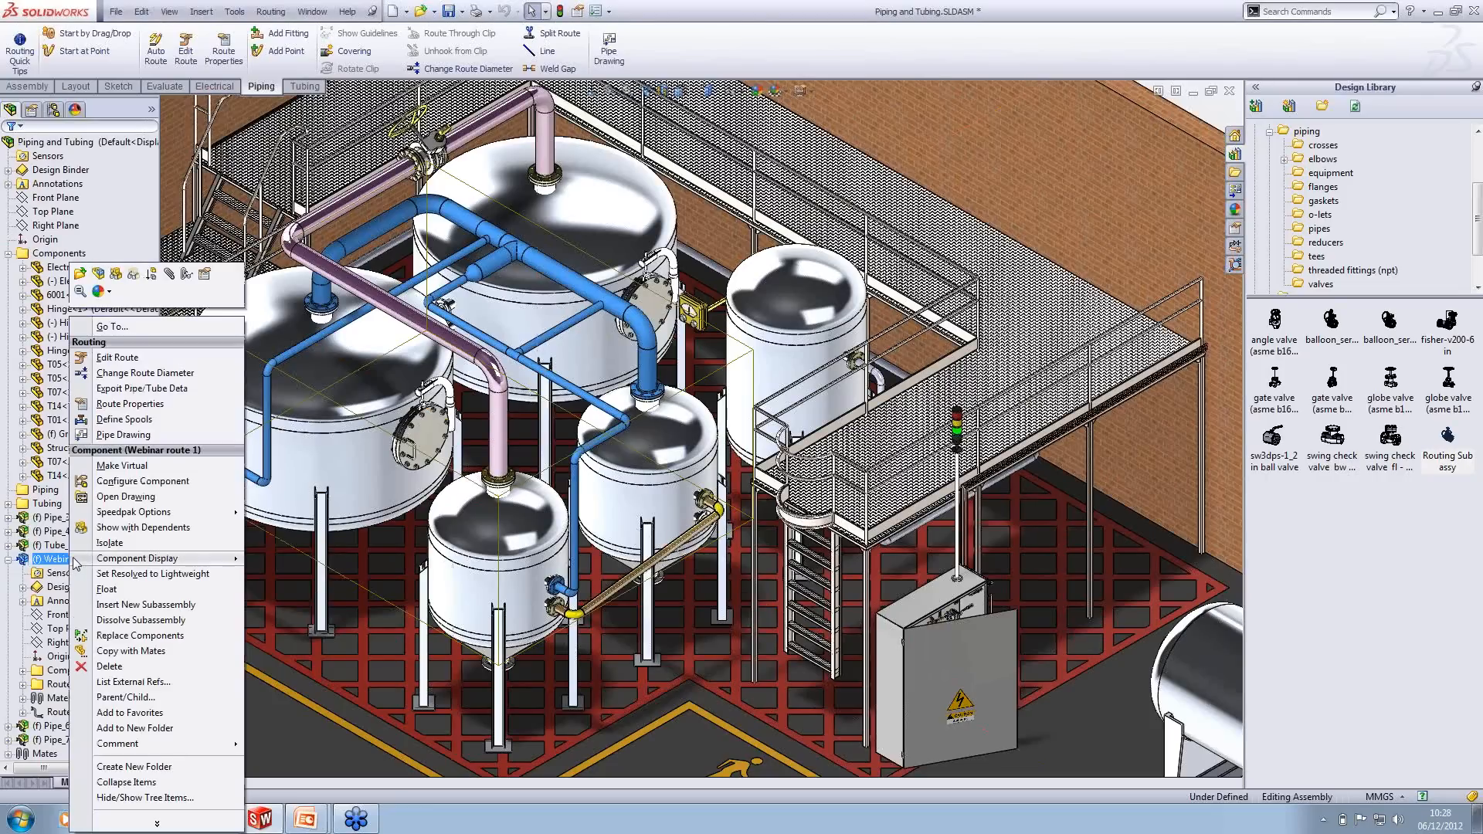
{"action": "mouse_move", "coordinate": [76, 562]}
{"action": "left_click", "coordinate": [134, 421]}
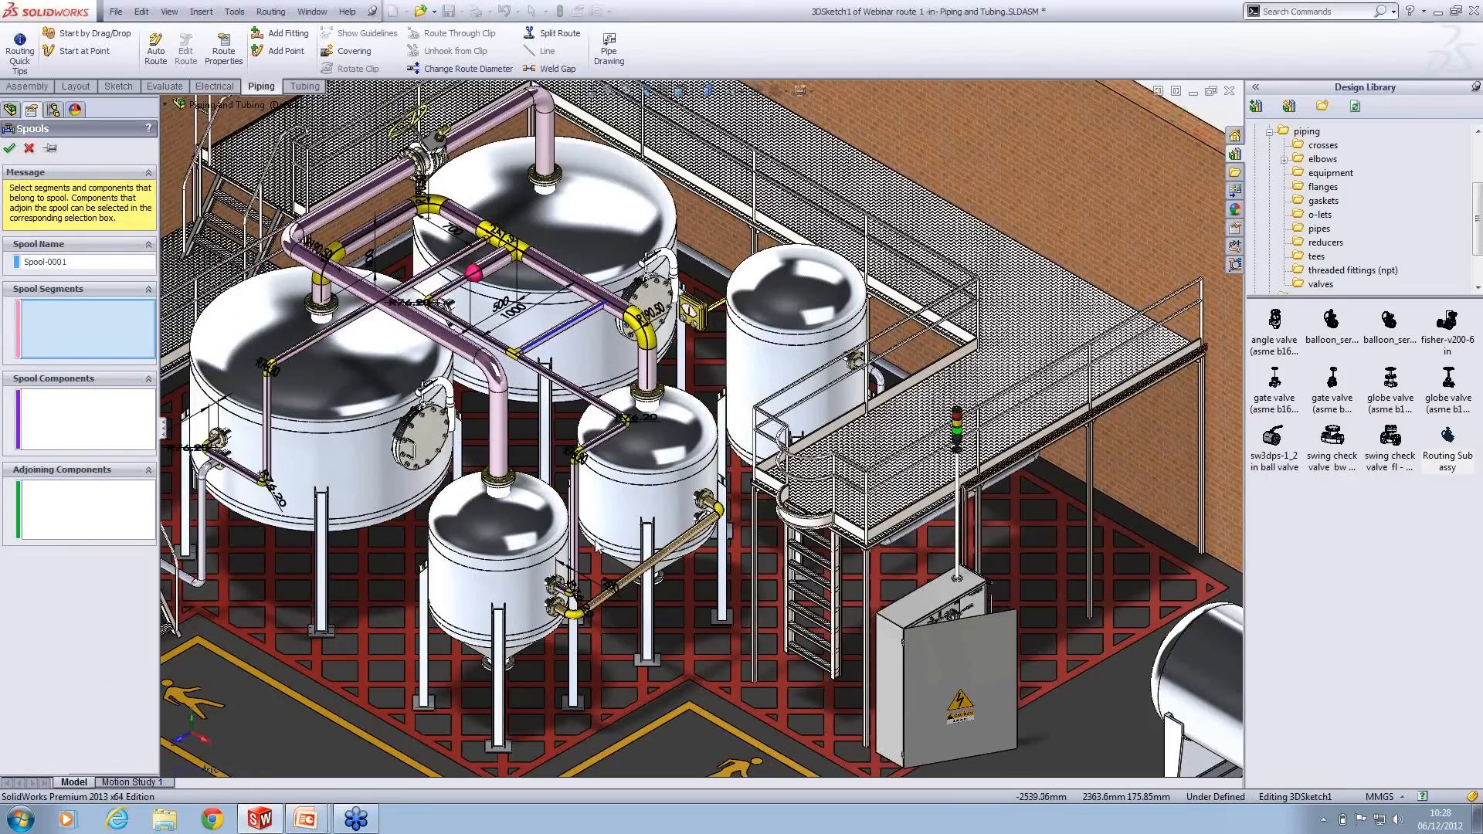
{"action": "left_click", "coordinate": [581, 544]}
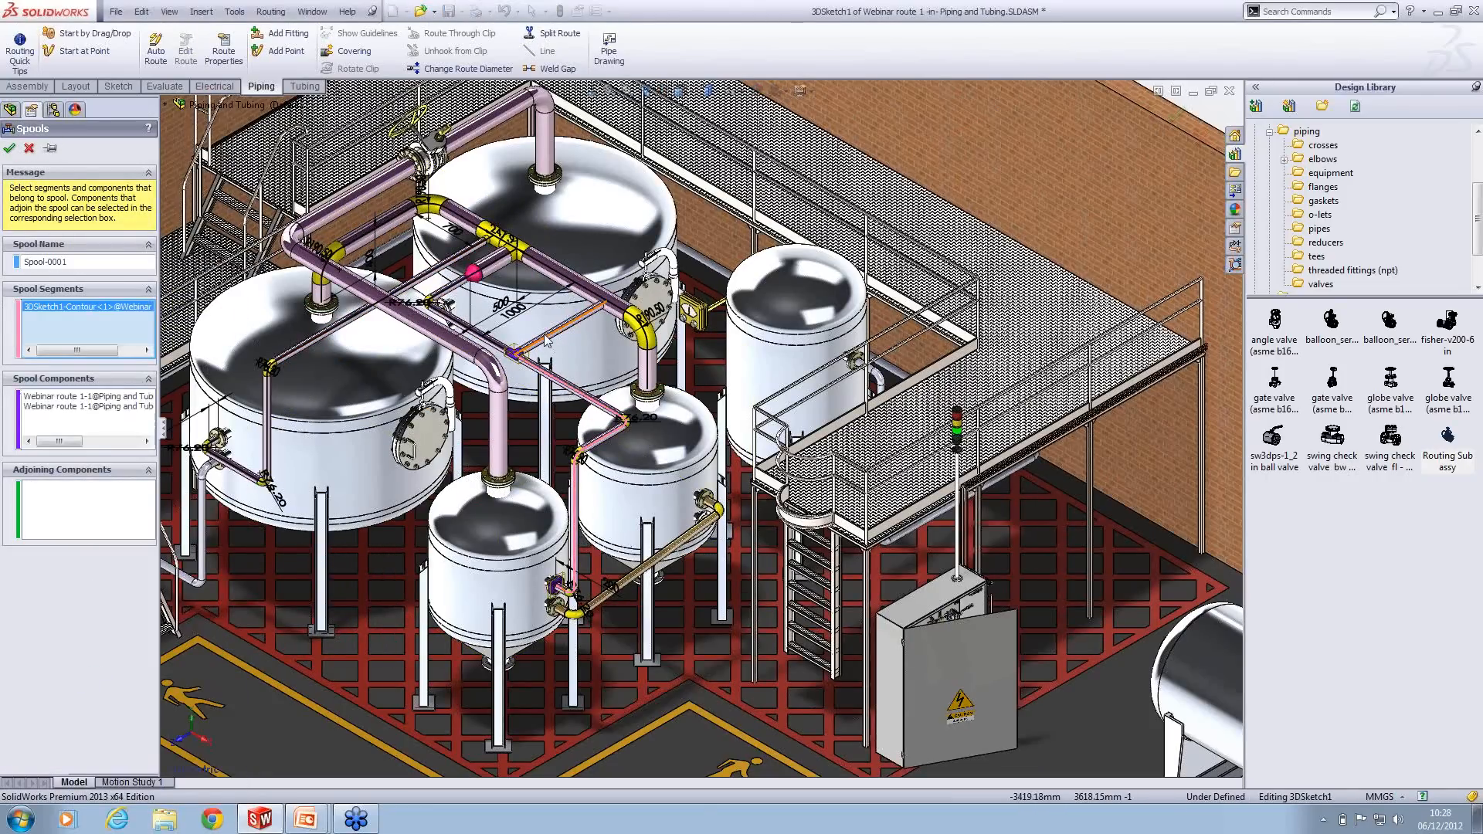
{"action": "left_click", "coordinate": [486, 339]}
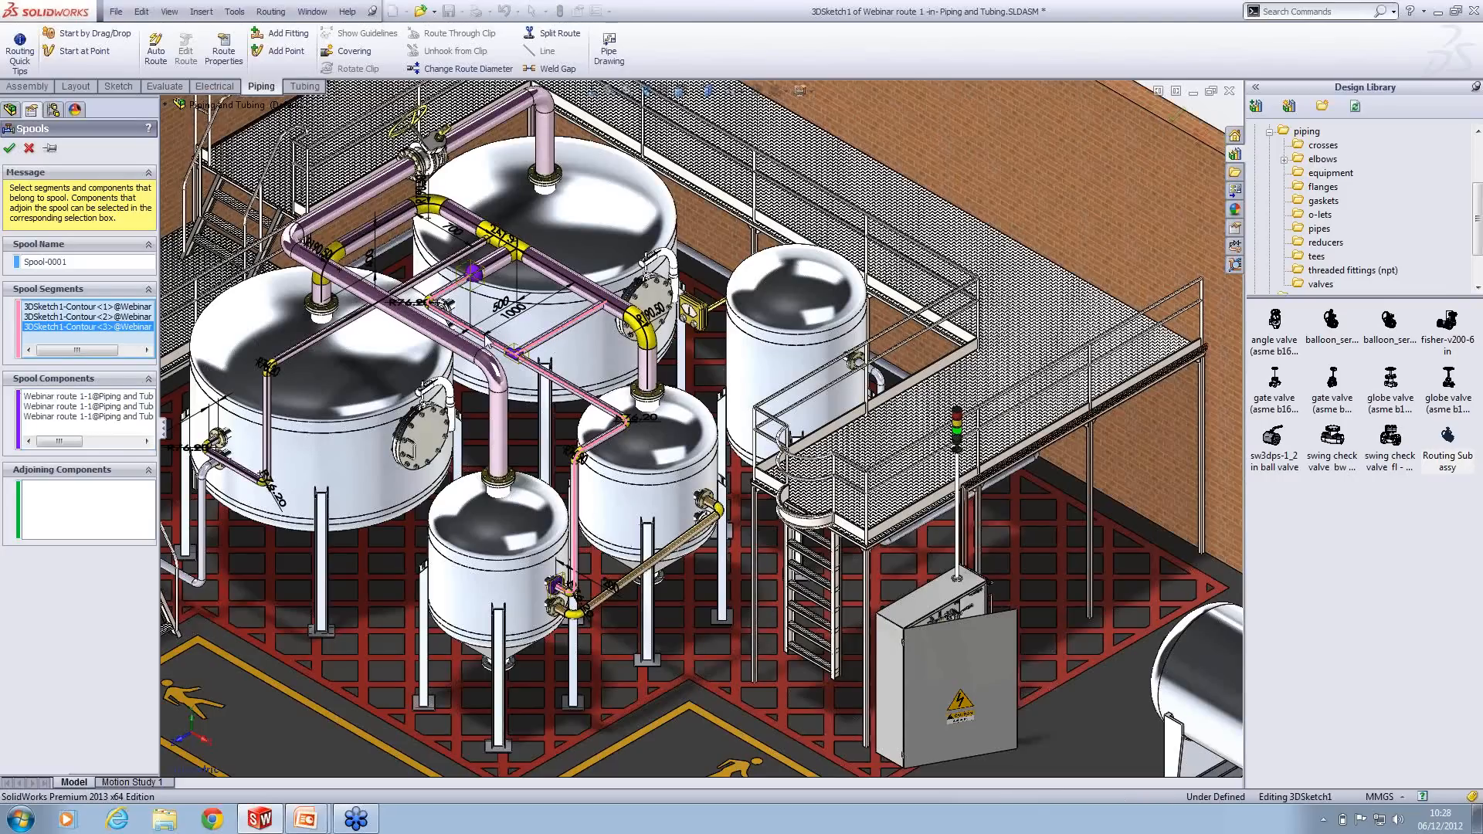
{"action": "left_click", "coordinate": [29, 149]}
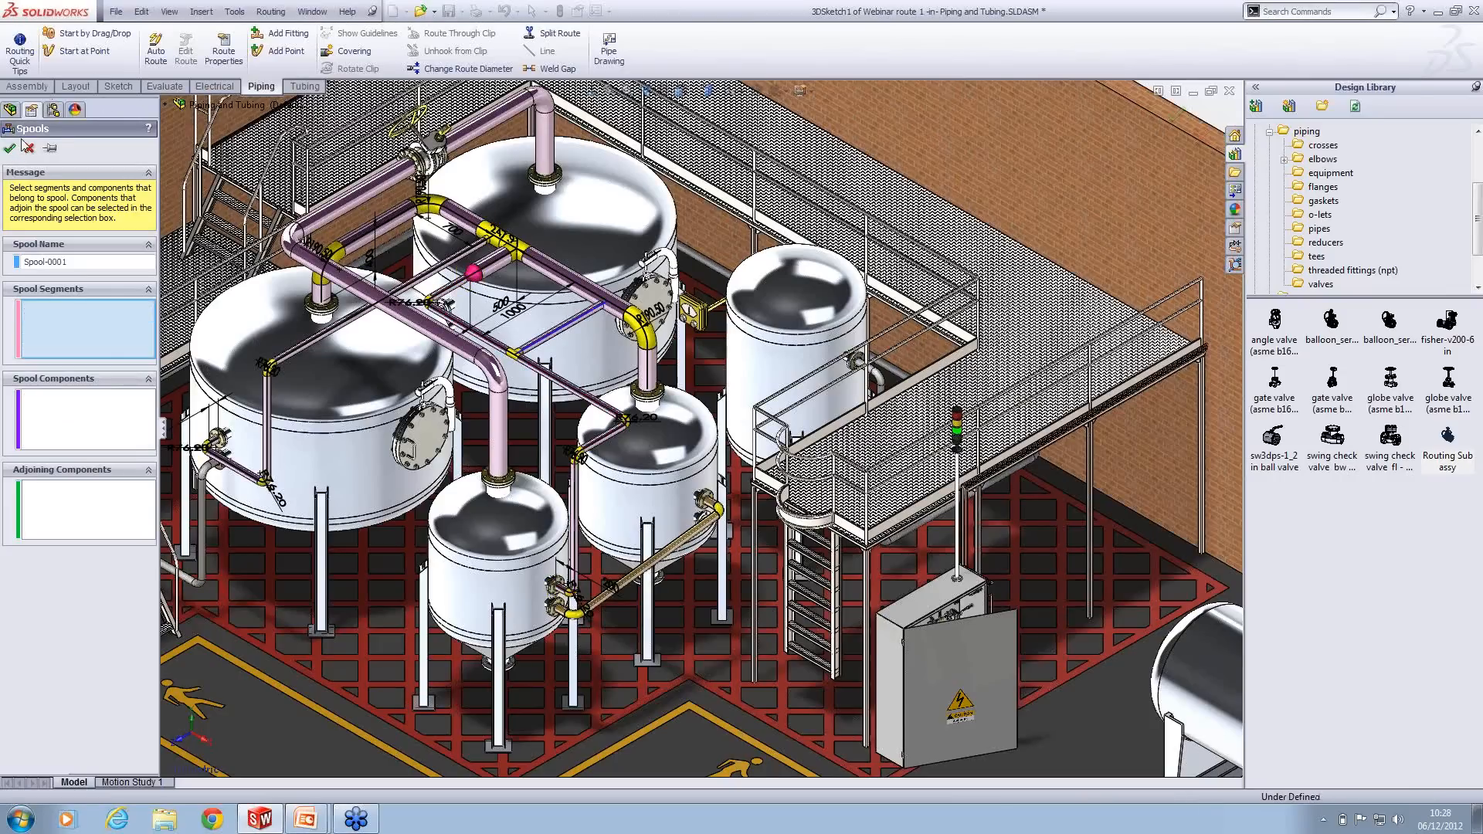
Step: Define Spool-0002 in Webinar route 1 from the large-bore run linking the large front tank's top nozzle to the small rear tank's
{"action": "right_click", "coordinate": [81, 558]}
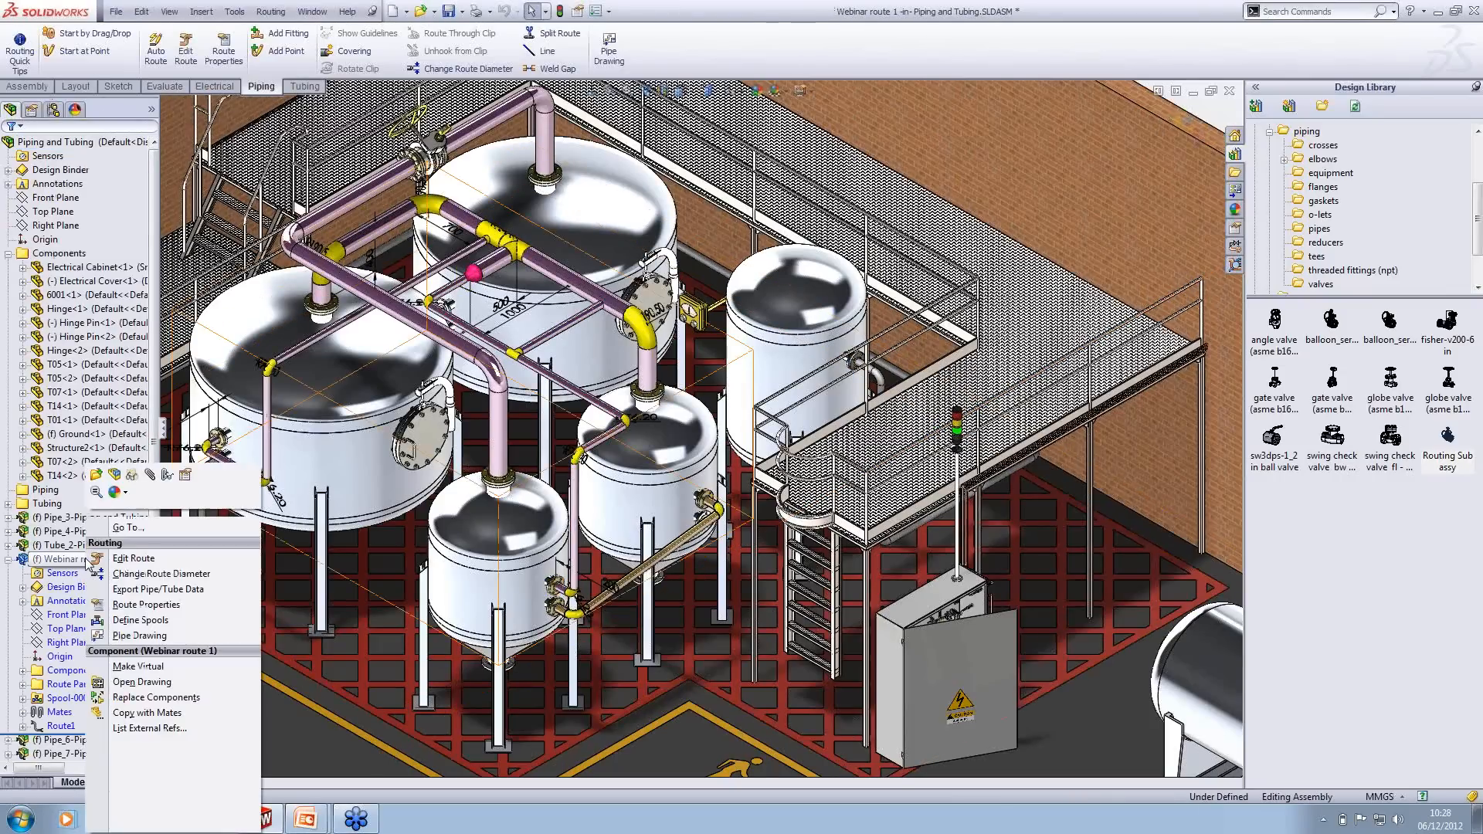
{"action": "left_click", "coordinate": [125, 618]}
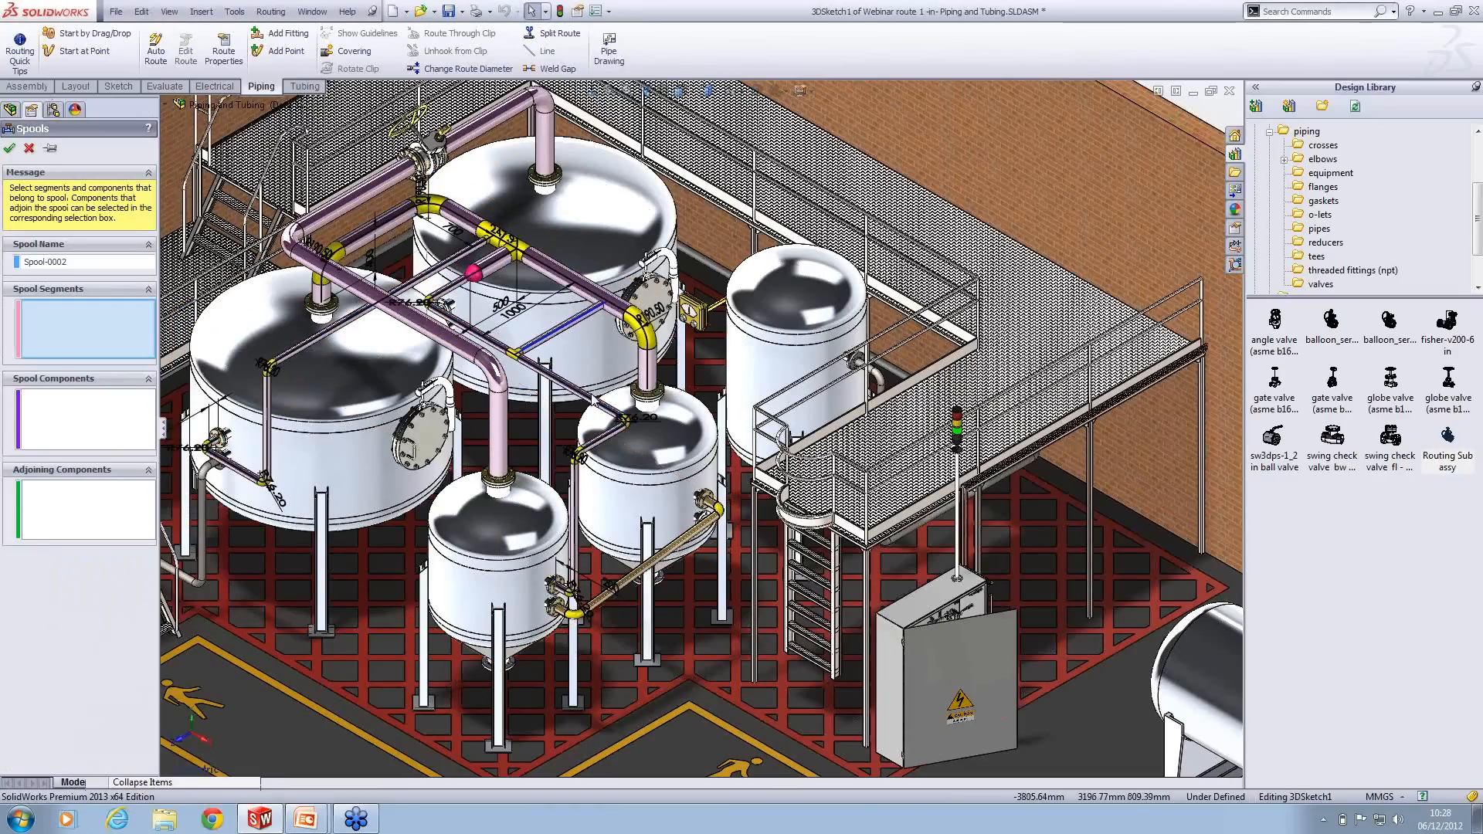
{"action": "left_click", "coordinate": [650, 372]}
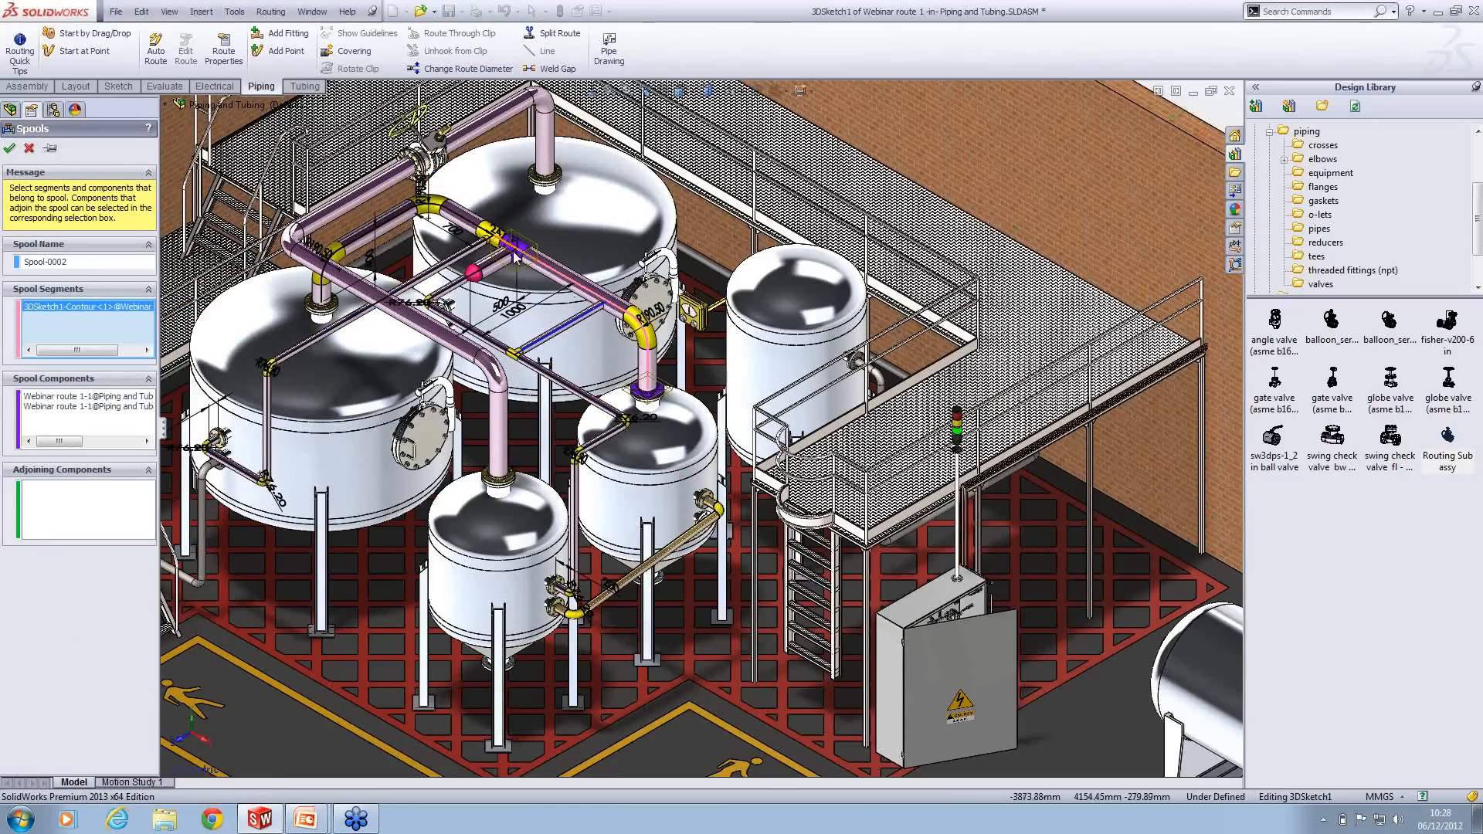
{"action": "left_click", "coordinate": [469, 224]}
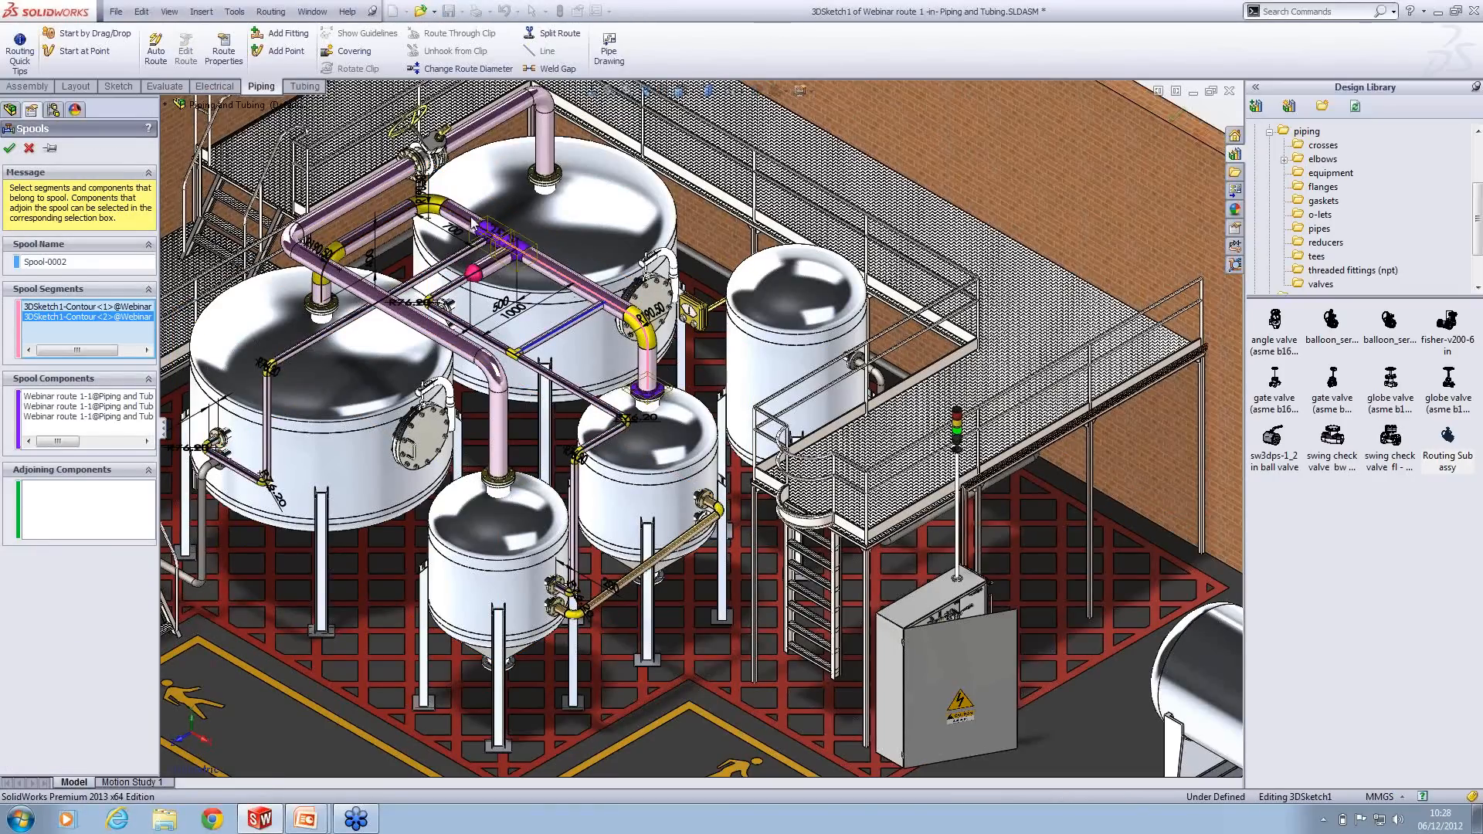
{"action": "left_click", "coordinate": [468, 218]}
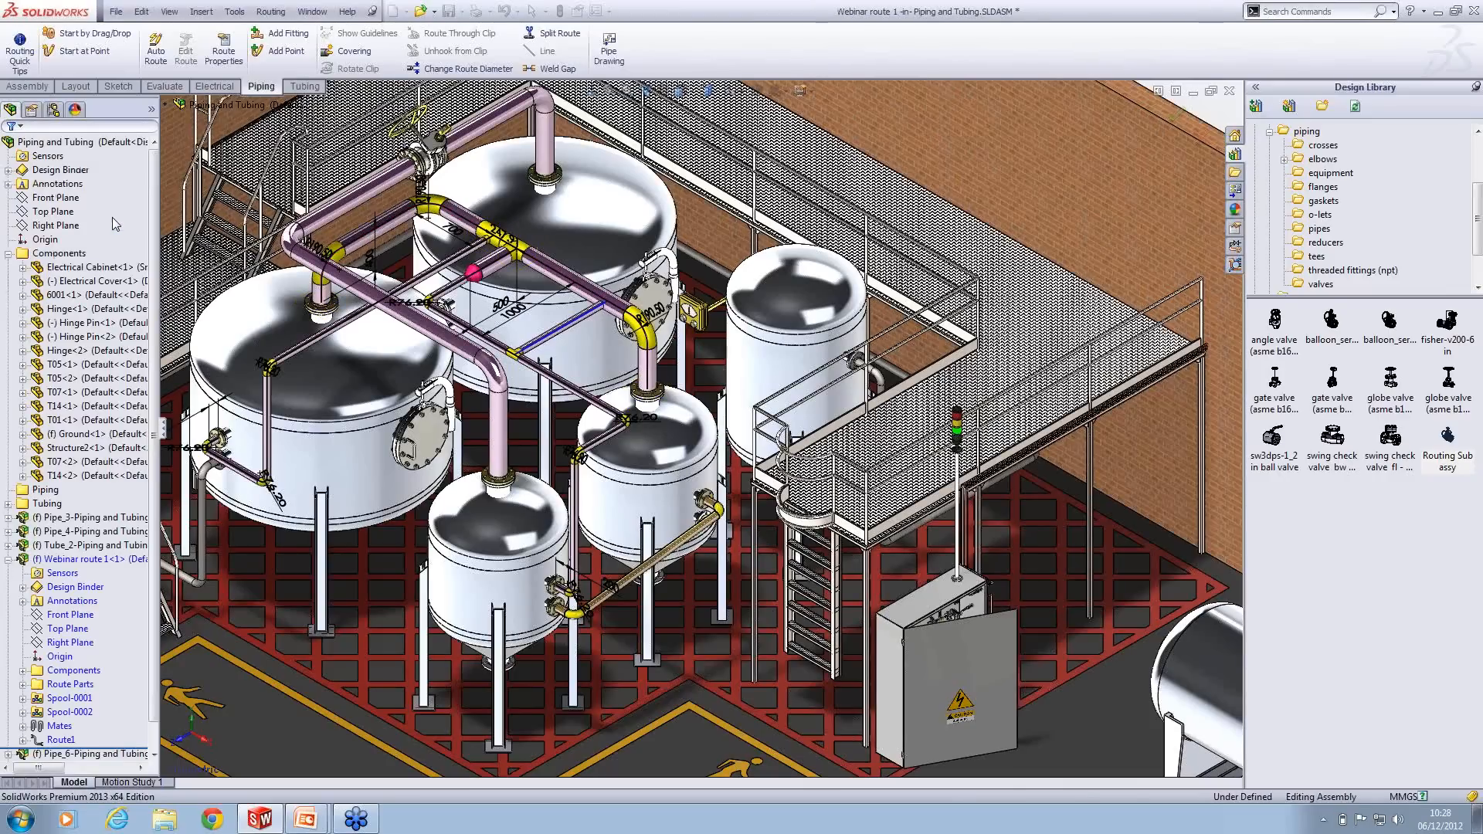
Step: Define Spool-0003 in Webinar route 1 from the small-bore run starting at the large front tank's side valve
{"action": "right_click", "coordinate": [68, 559]}
{"action": "left_click", "coordinate": [109, 619]}
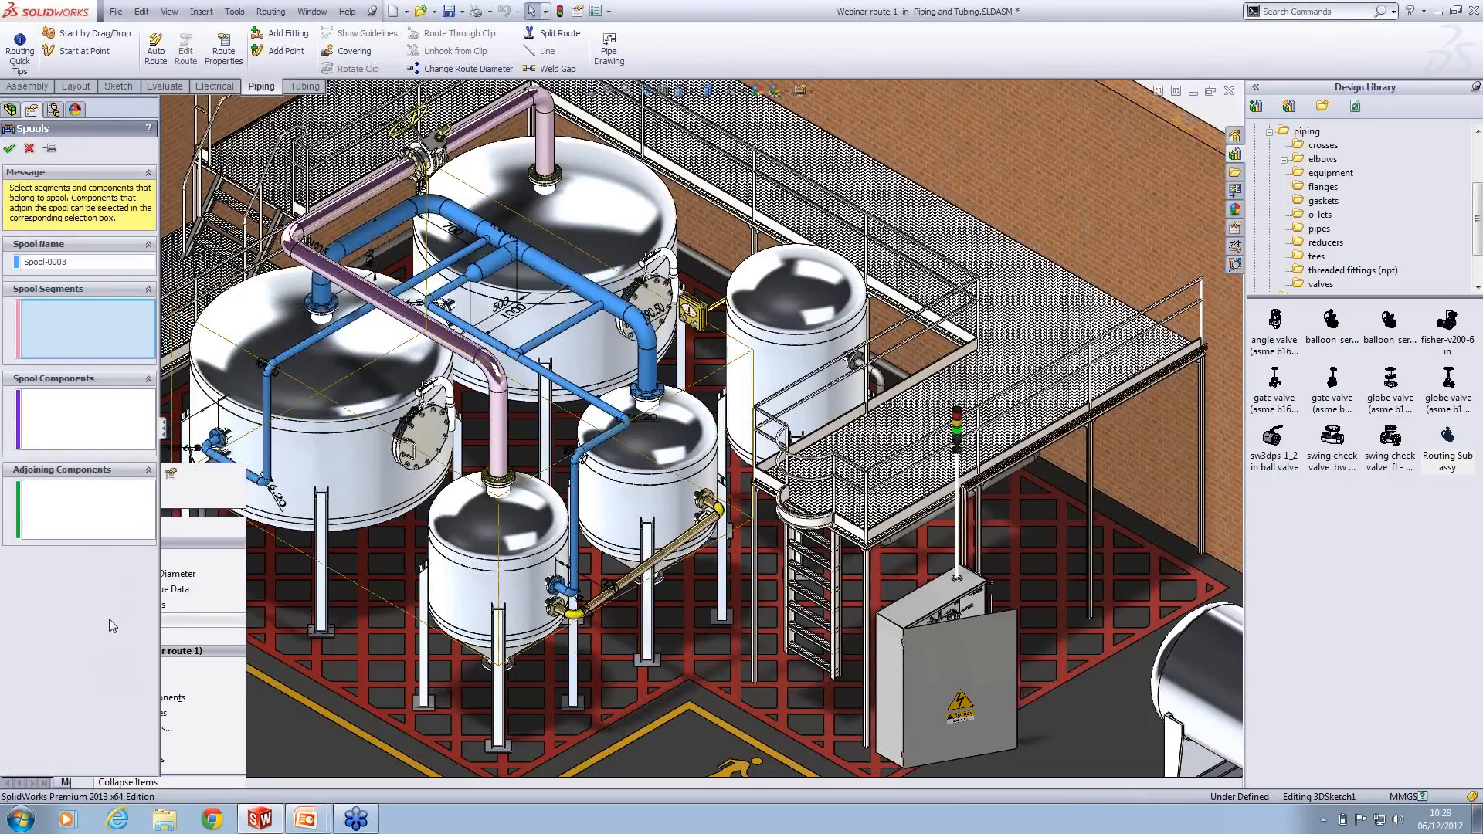
{"action": "left_click", "coordinate": [265, 442]}
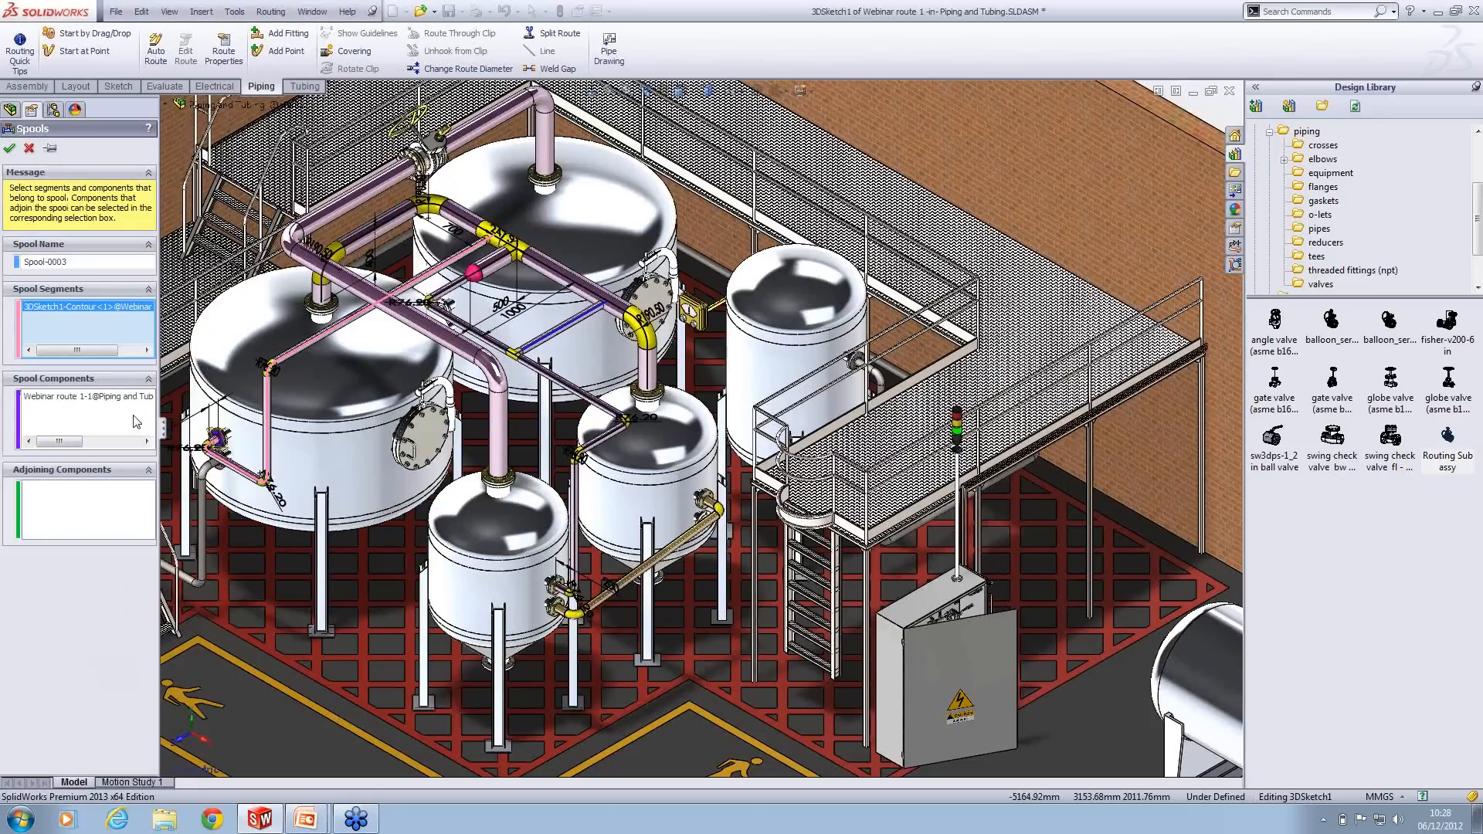
{"action": "left_click", "coordinate": [11, 151]}
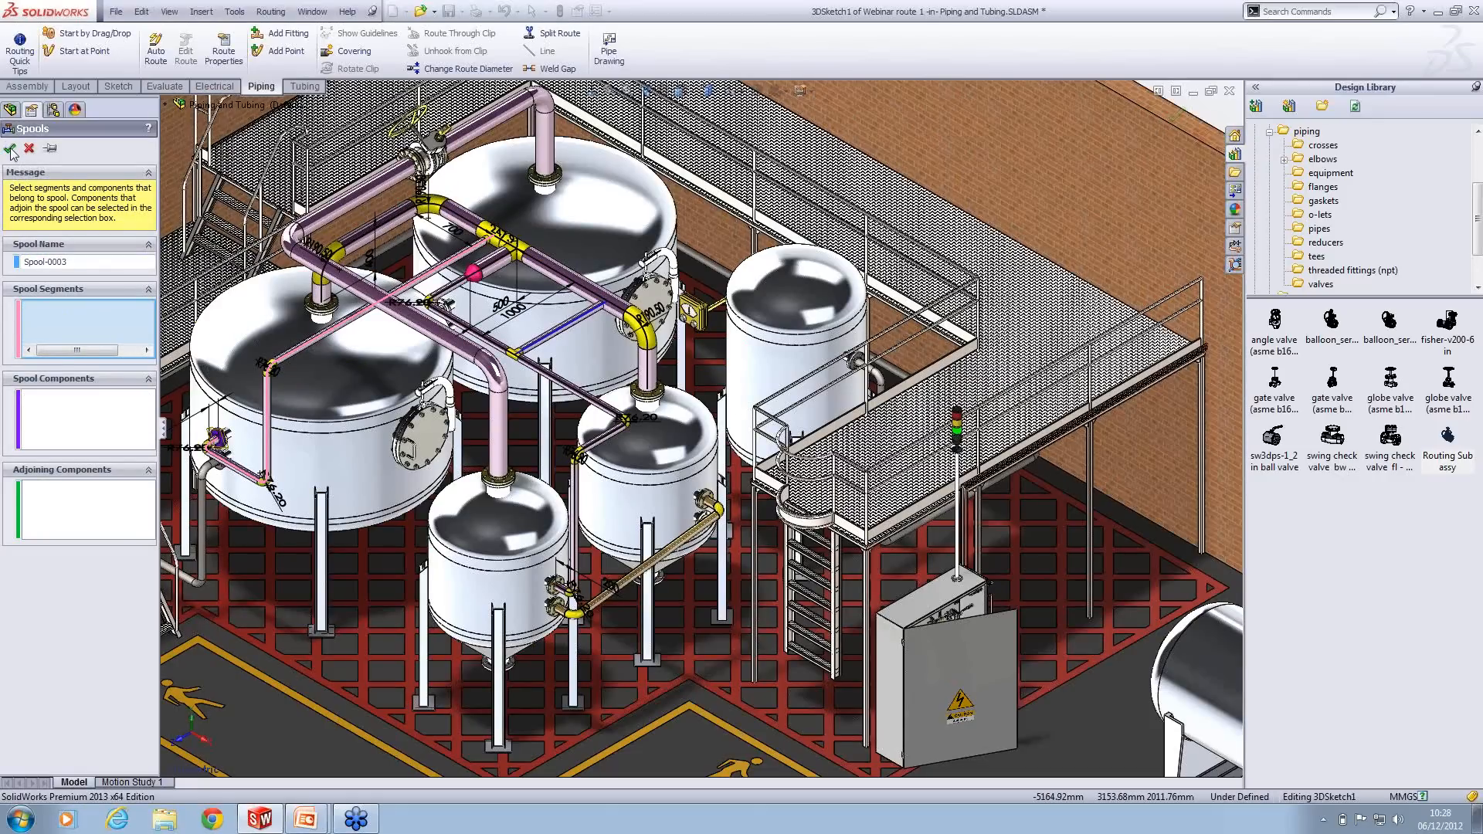
{"action": "left_click", "coordinate": [11, 151]}
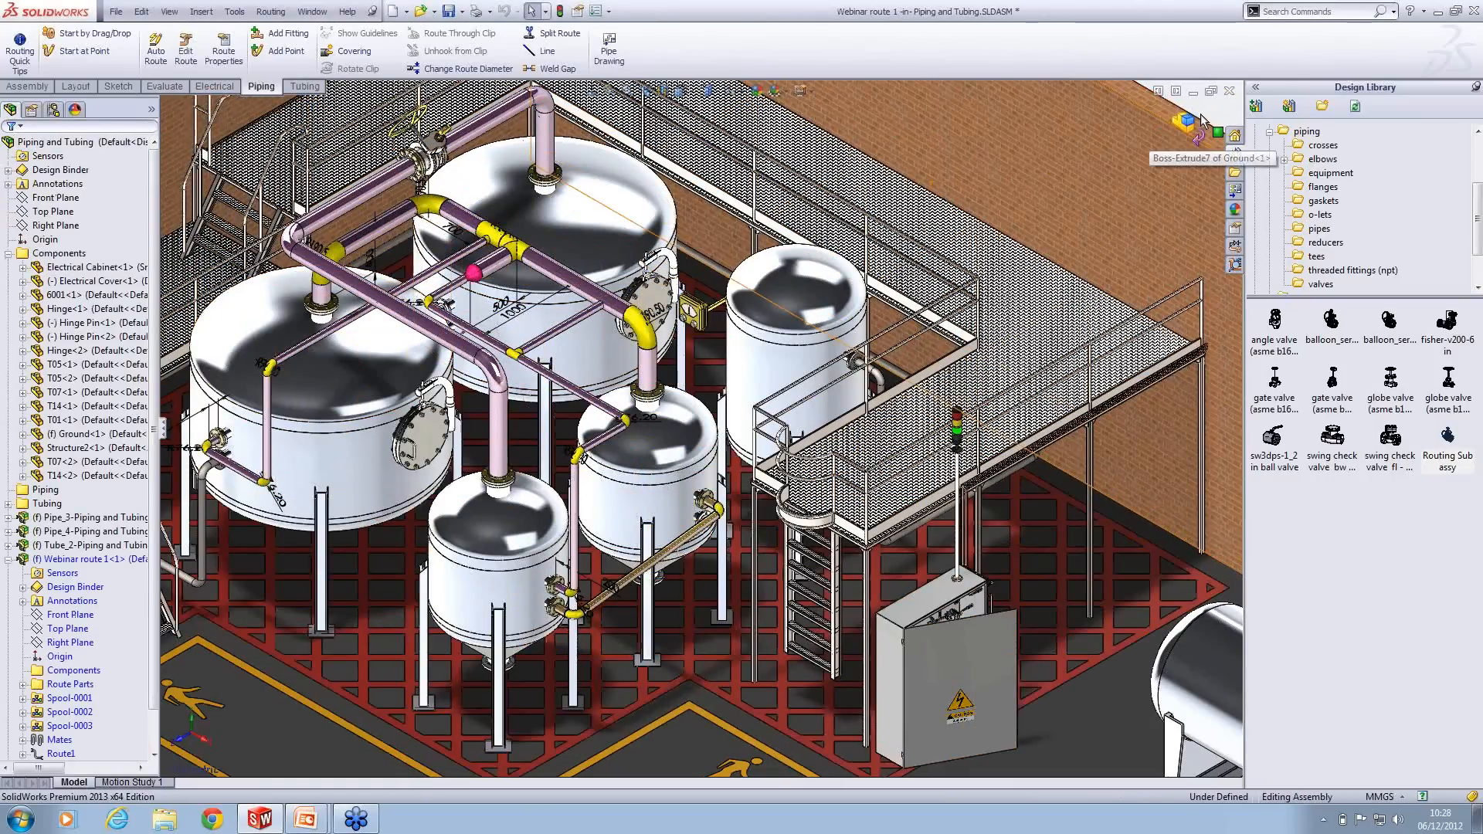
Step: Highlight Spool-0001, Spool-0002 and Spool-0003 in the model to check which piping each one contains
{"action": "left_click", "coordinate": [65, 699]}
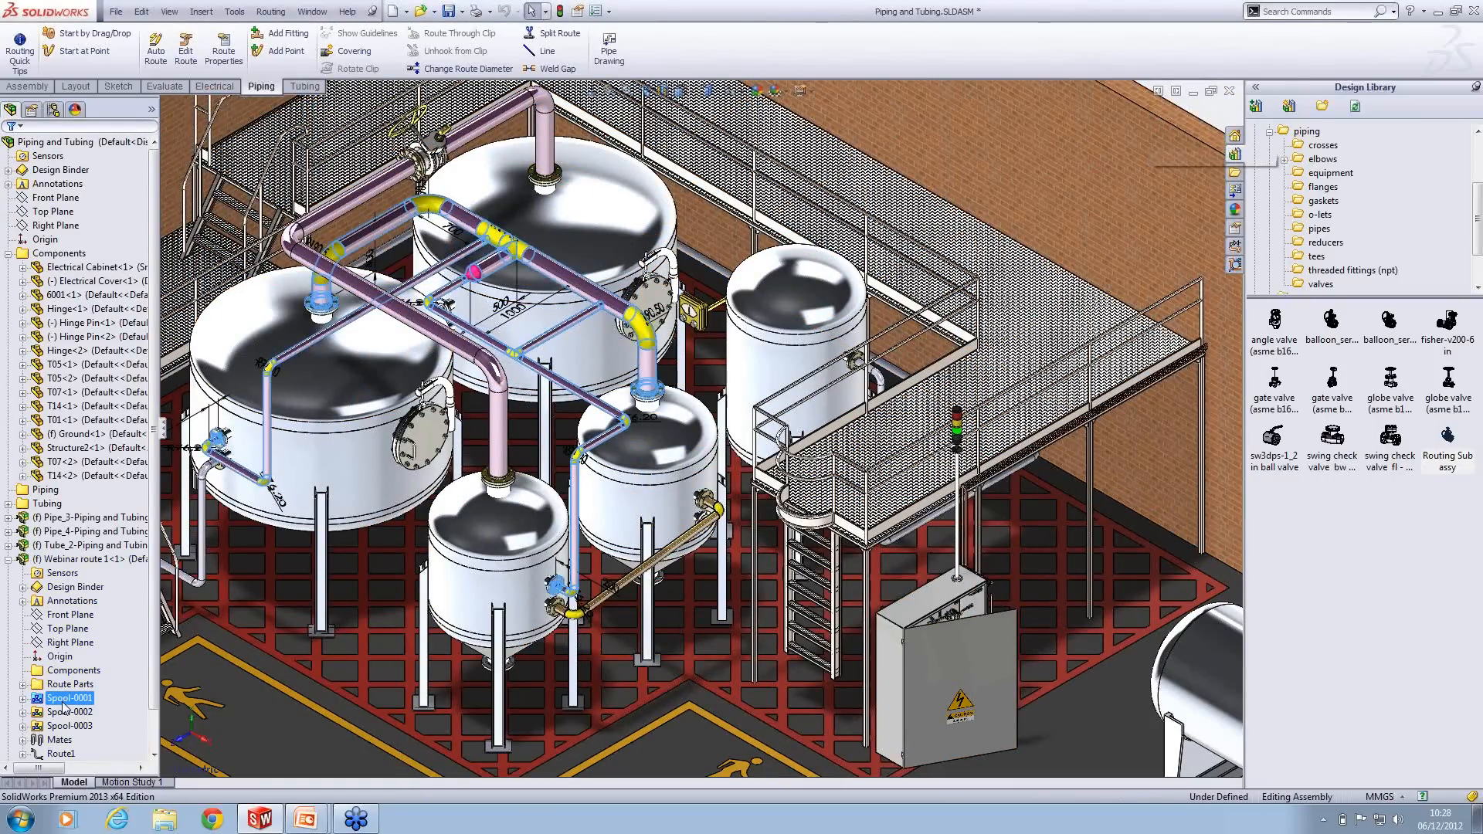
{"action": "left_click", "coordinate": [64, 711]}
{"action": "left_click", "coordinate": [65, 726], "text": "ctrl"}
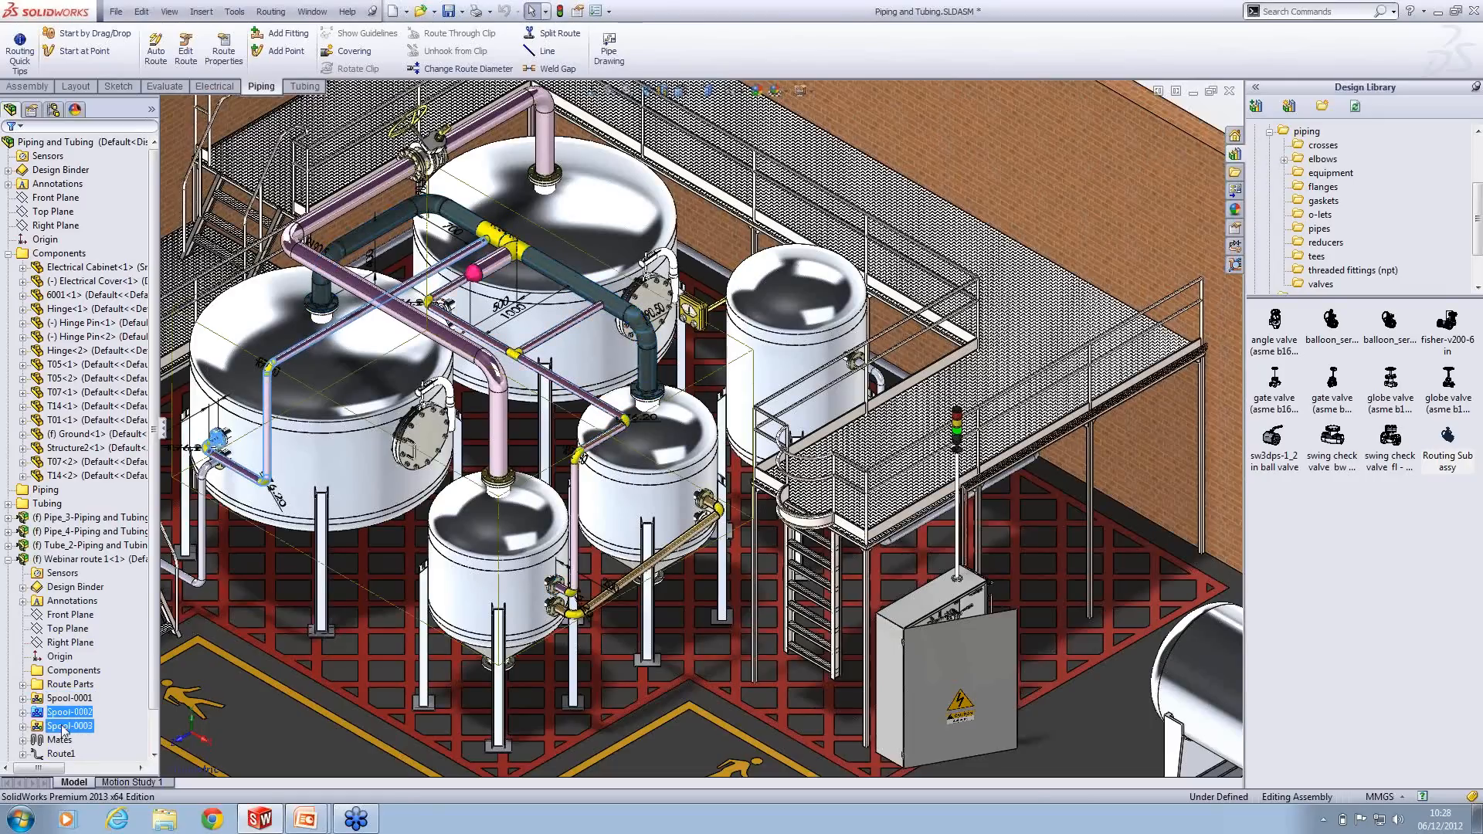
{"action": "left_click", "coordinate": [65, 729]}
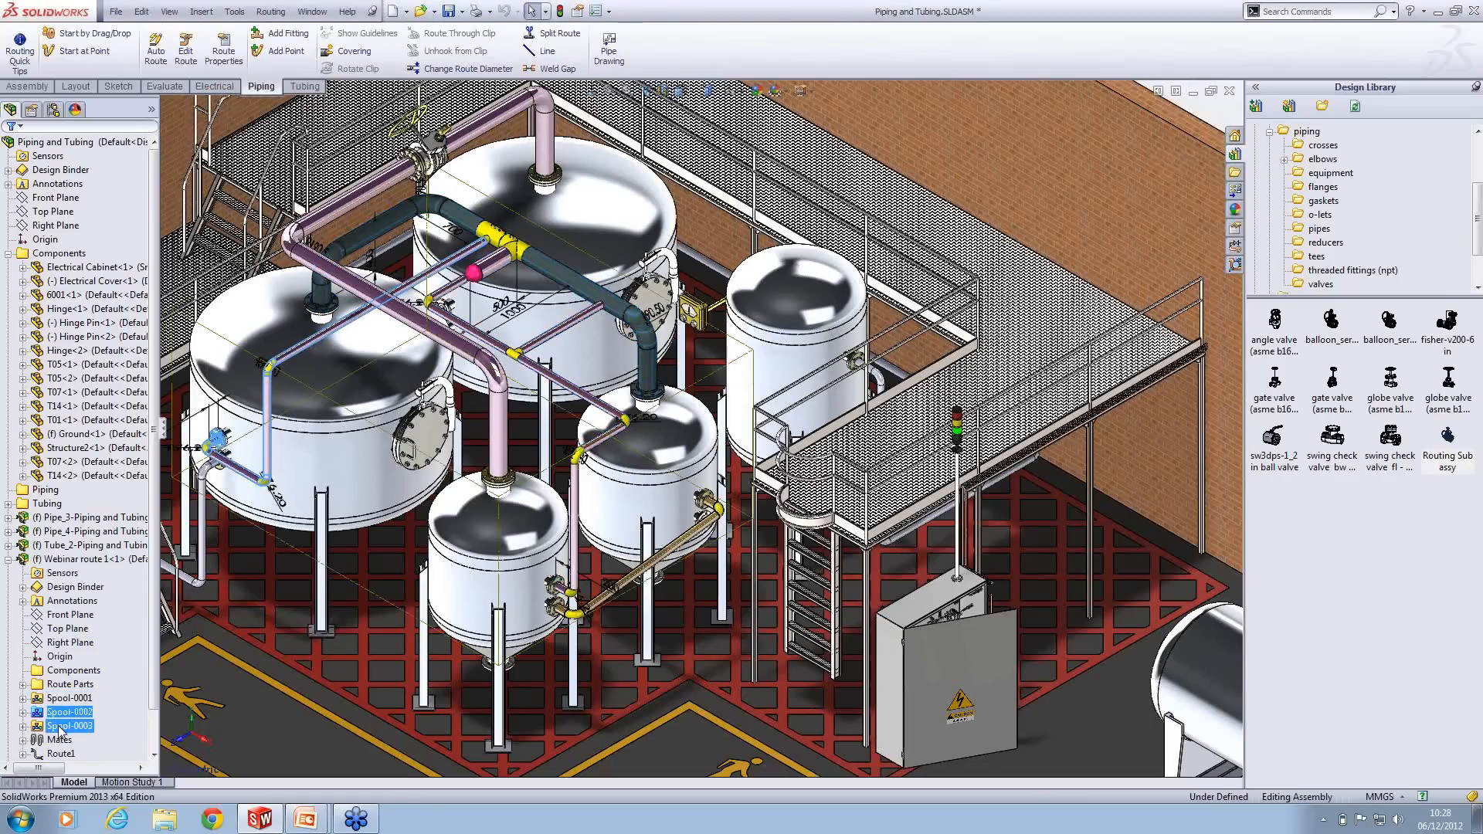
Step: Create a pipe drawing of Spool-0001, Spool-0002 and Spool-0003 on separate sheets, without adding a pipe length field to the BOM
{"action": "right_click", "coordinate": [66, 564]}
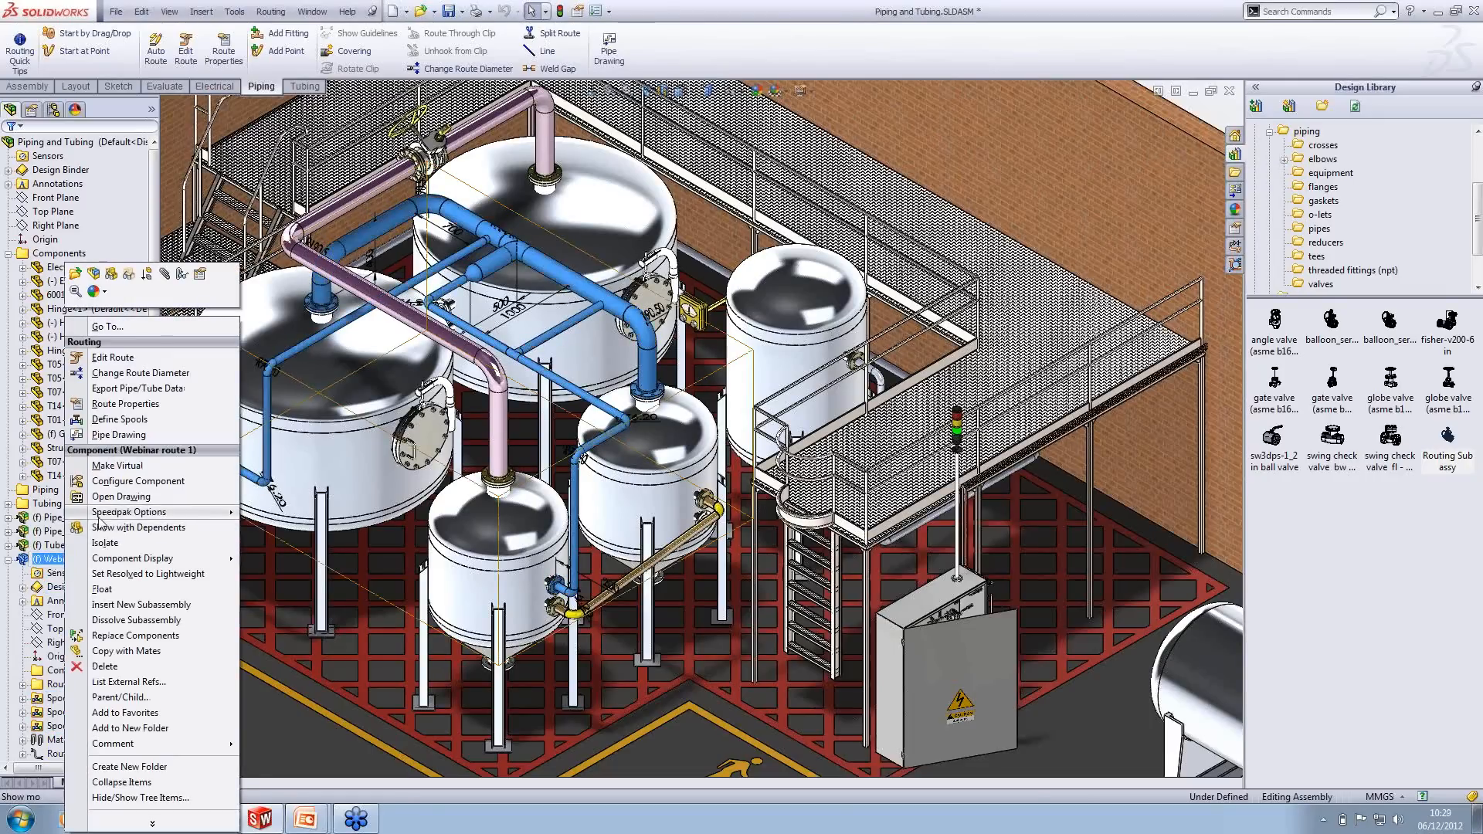
{"action": "left_click", "coordinate": [106, 435]}
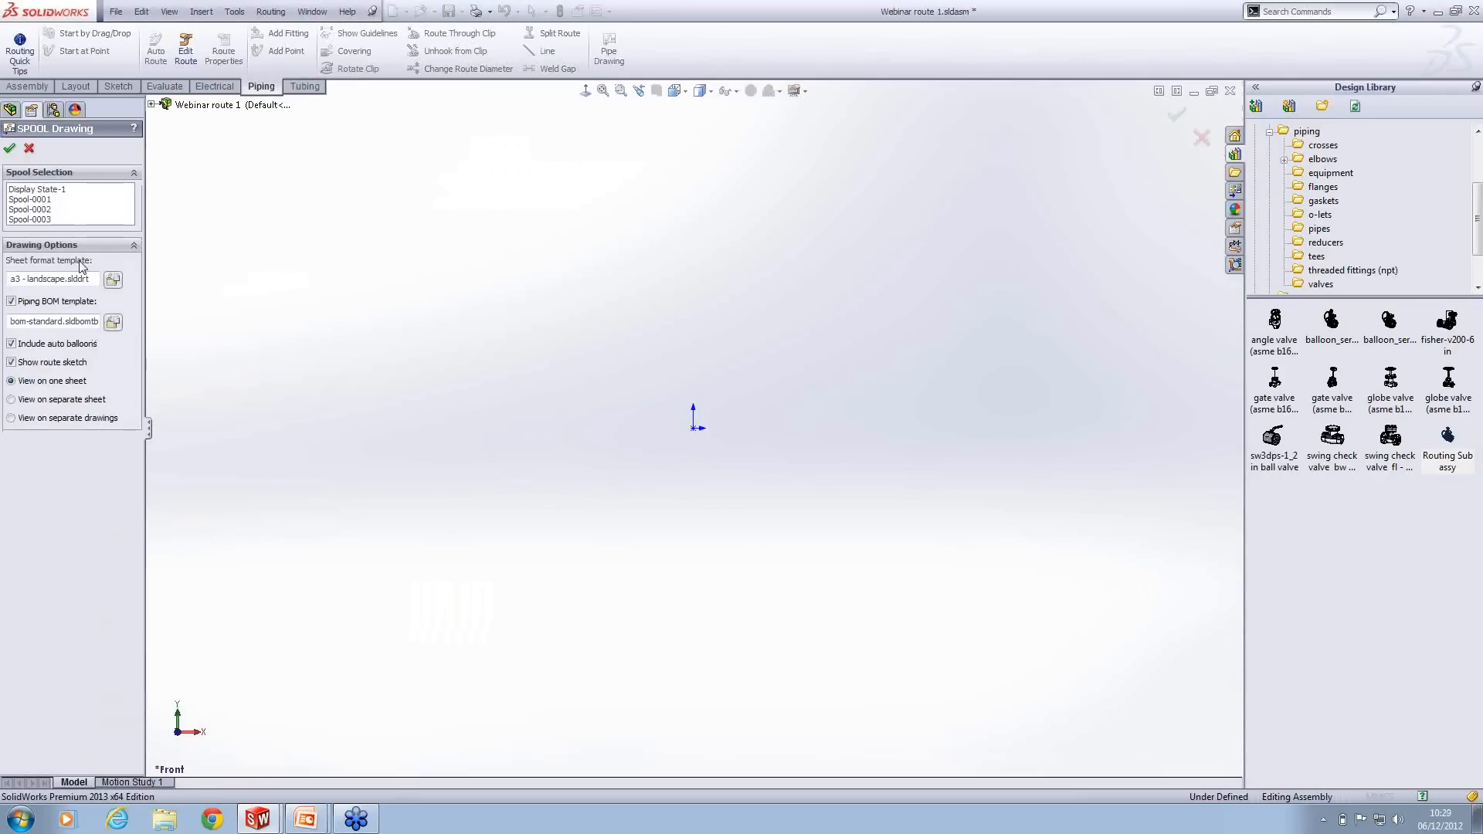
{"action": "left_click", "coordinate": [44, 199]}
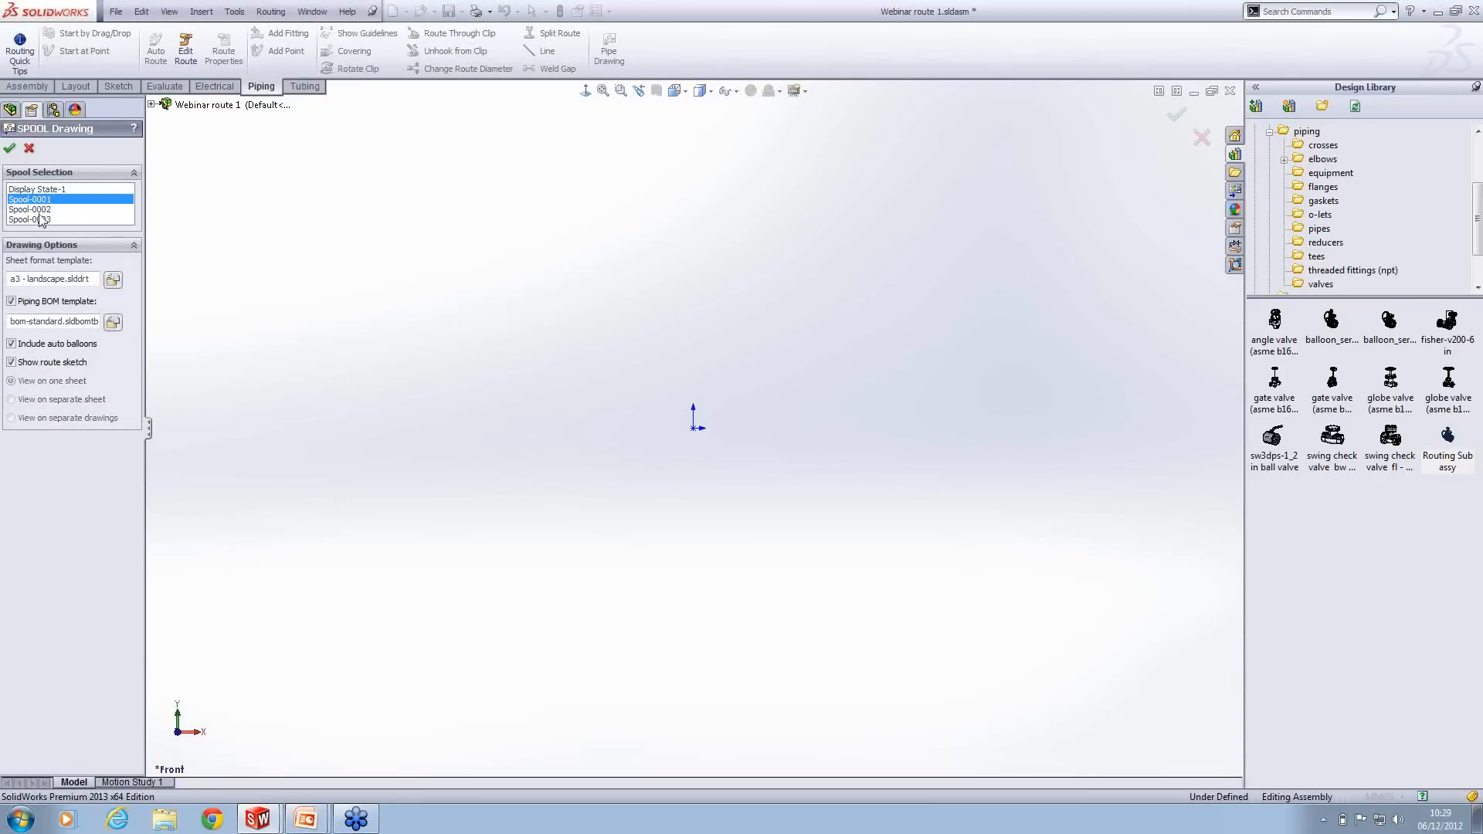
{"action": "left_click", "coordinate": [40, 220], "text": "shift"}
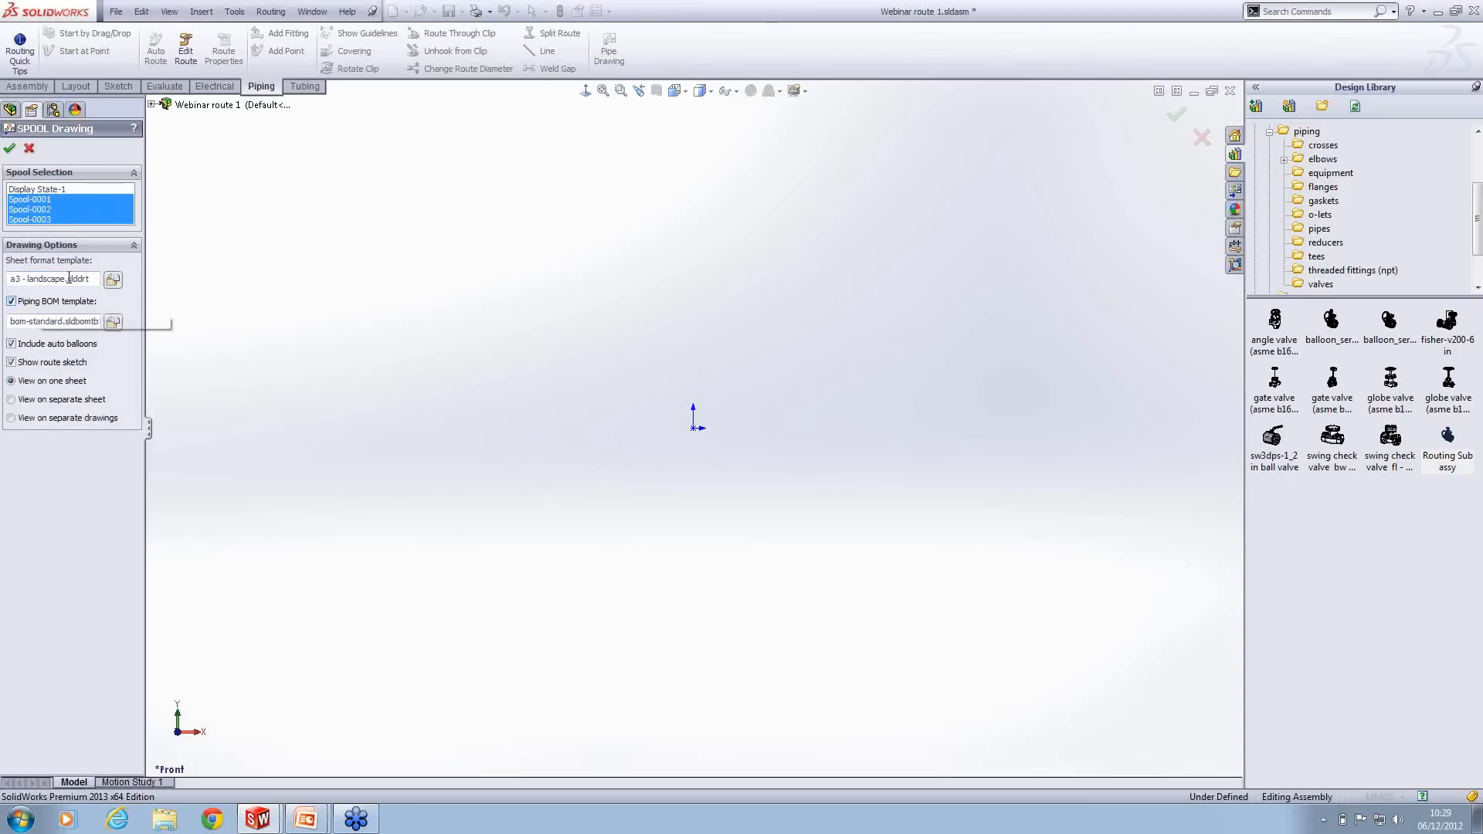
{"action": "left_click", "coordinate": [23, 402]}
{"action": "left_click", "coordinate": [11, 362]}
{"action": "left_click", "coordinate": [9, 148]}
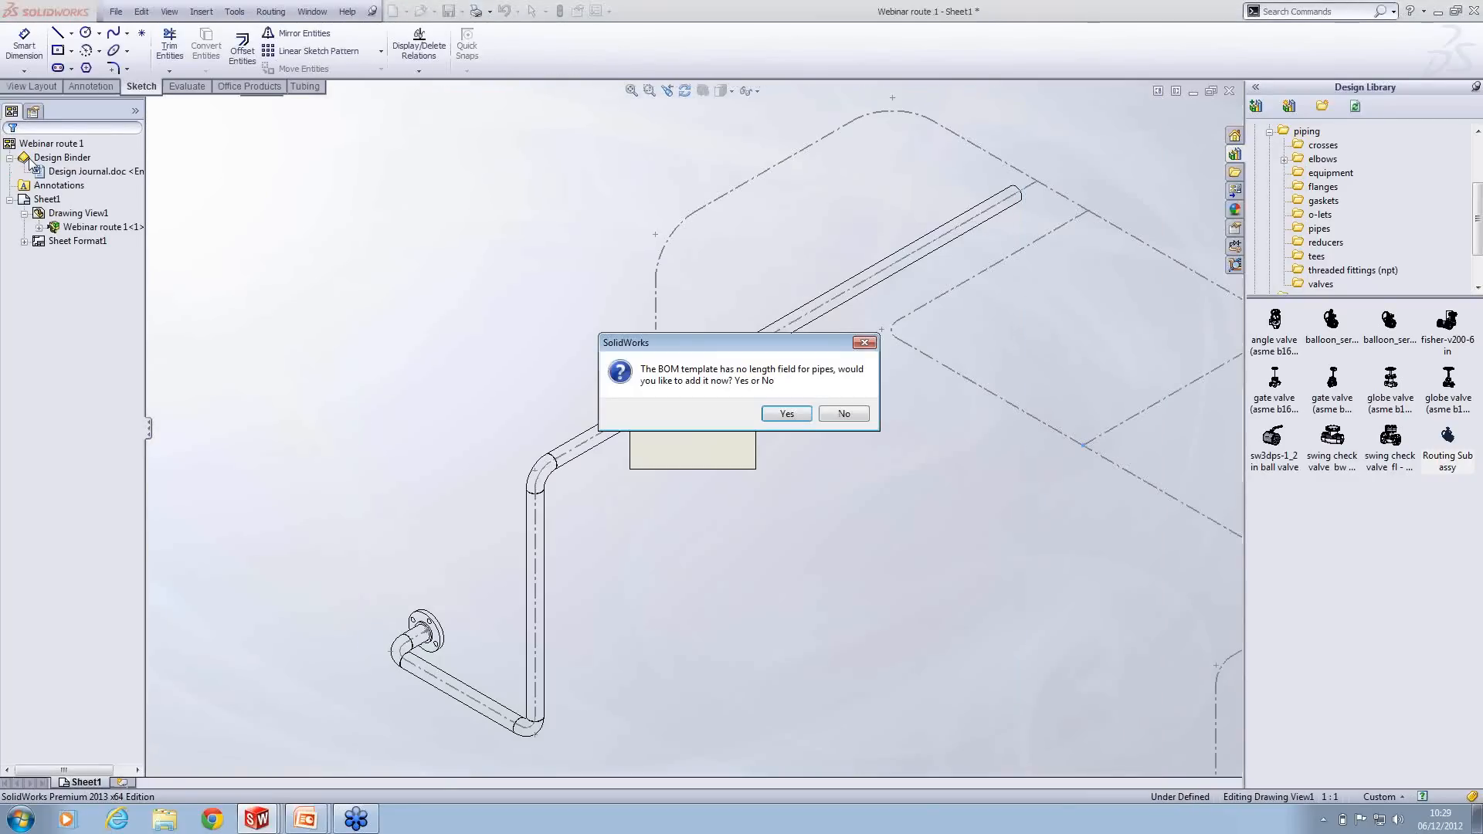
{"action": "left_click", "coordinate": [839, 414]}
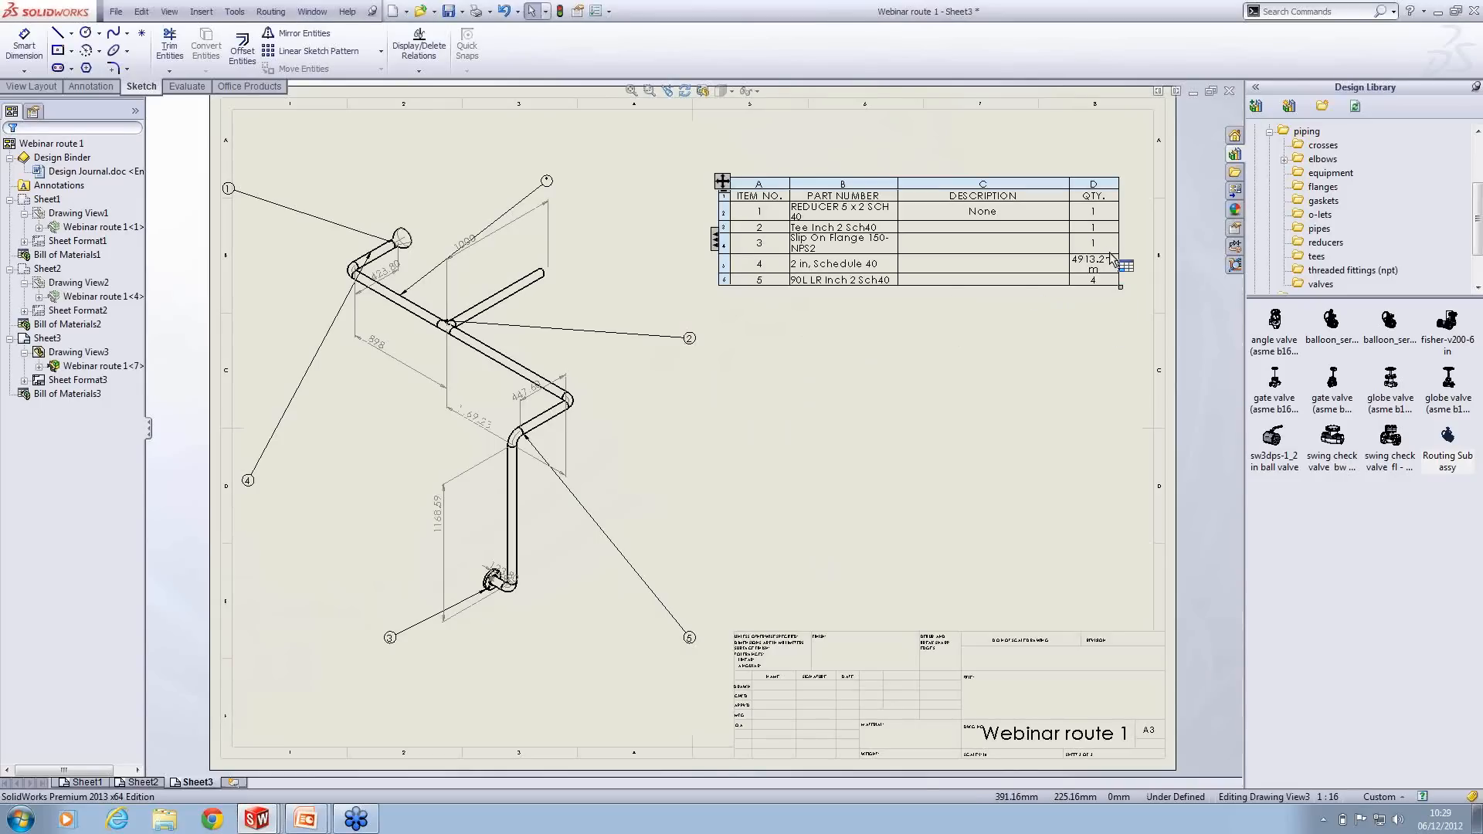
Step: Review the spool views, balloons and bills of materials on Sheet1 and Sheet2
{"action": "left_click", "coordinate": [87, 781]}
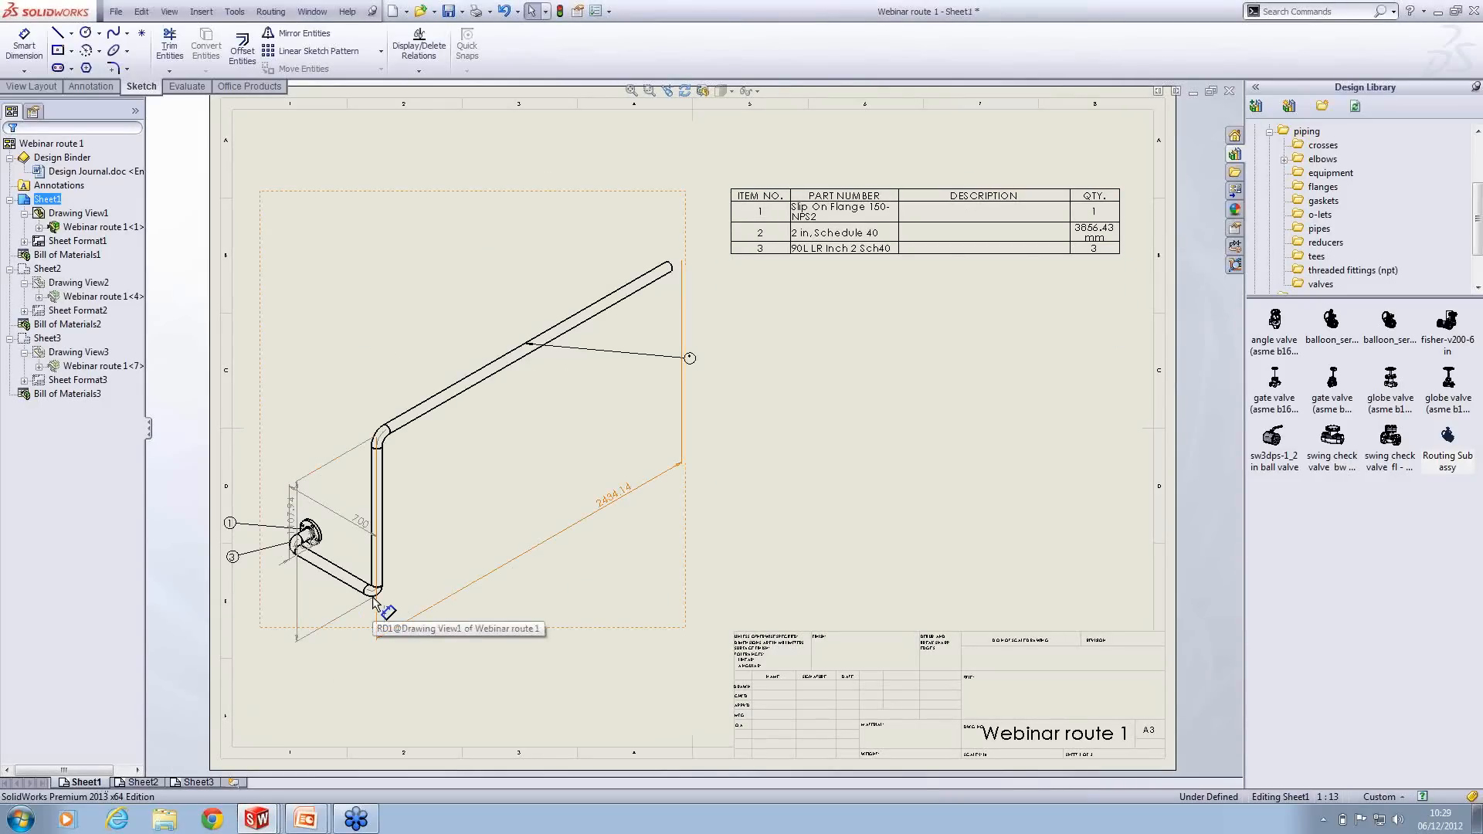
{"action": "left_click", "coordinate": [144, 781]}
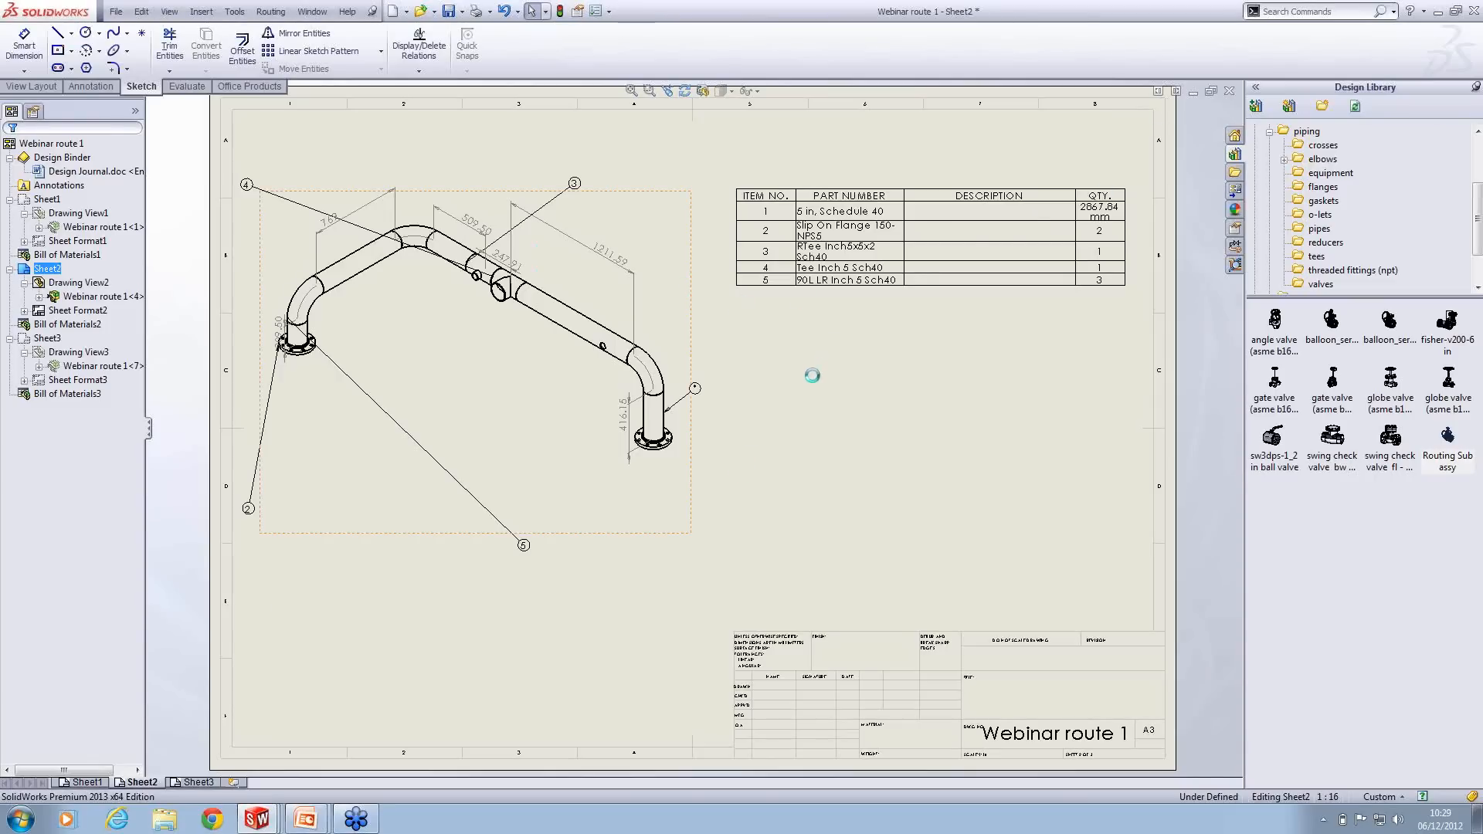
Step: Close the Webinar route 1 drawing without saving, and close its assembly window while keeping all modified documents
{"action": "left_click", "coordinate": [257, 818]}
{"action": "left_click", "coordinate": [1230, 92]}
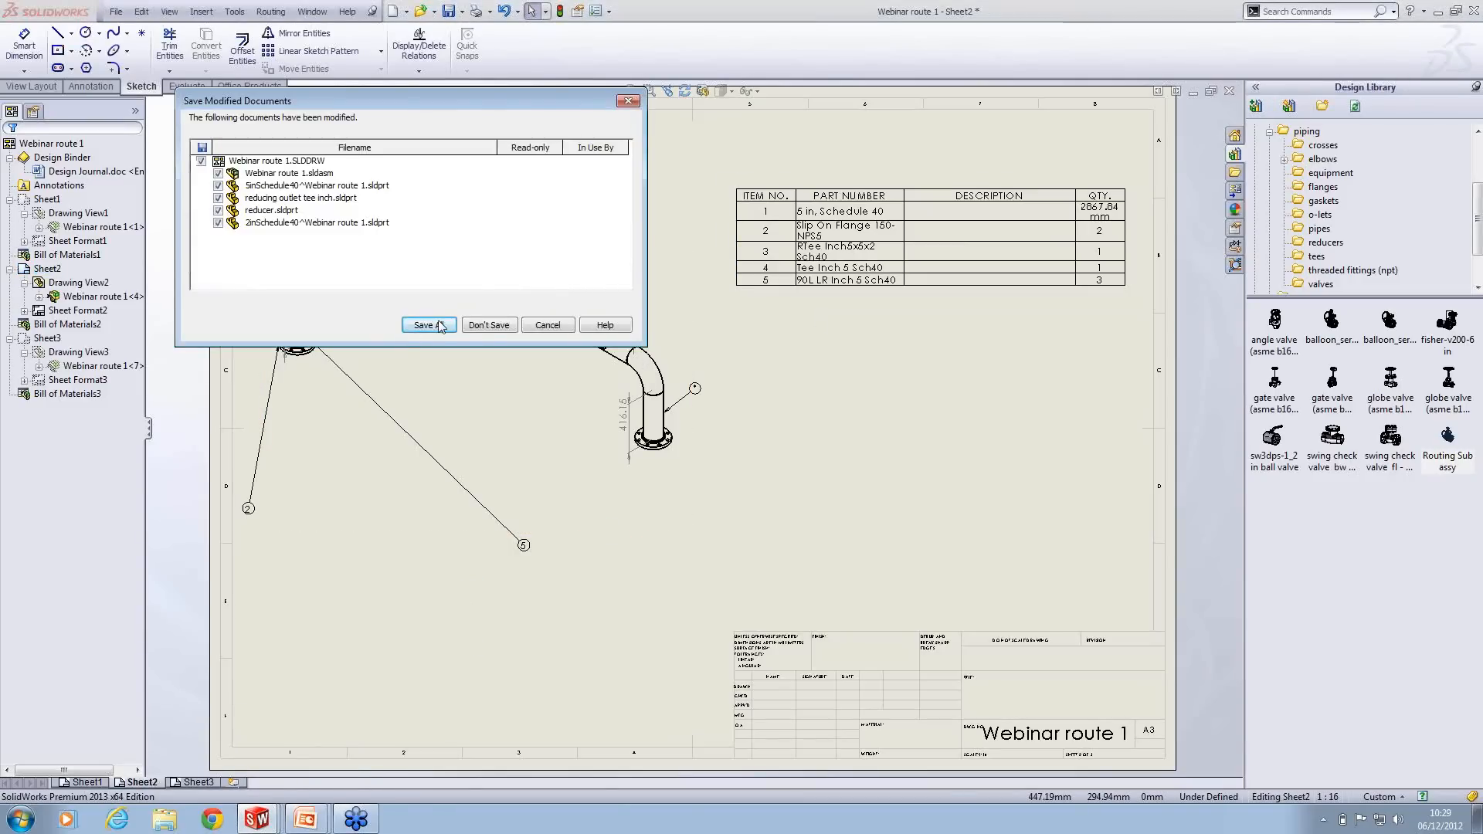
{"action": "left_click", "coordinate": [492, 328]}
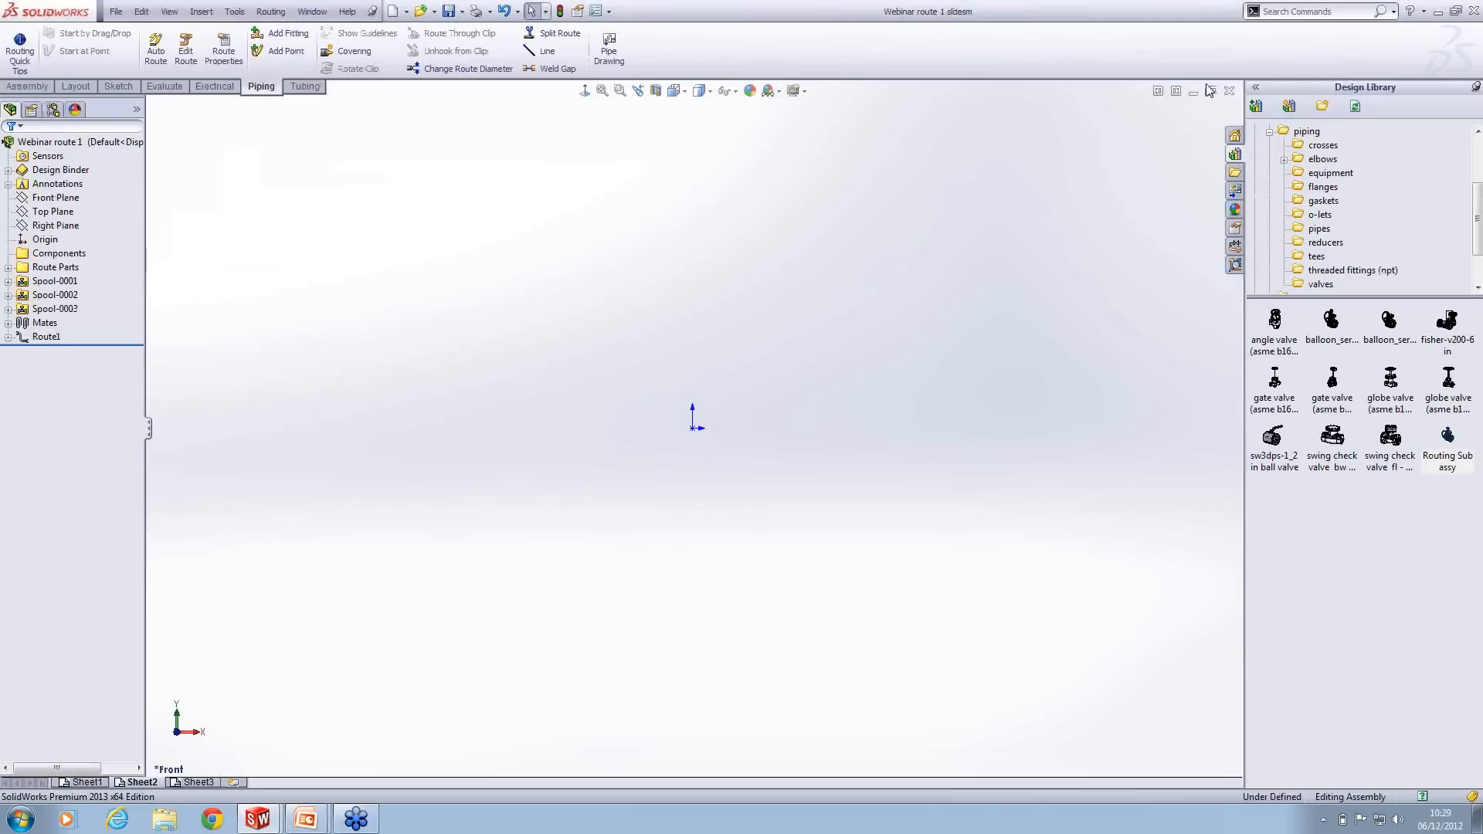
{"action": "left_click", "coordinate": [1230, 92]}
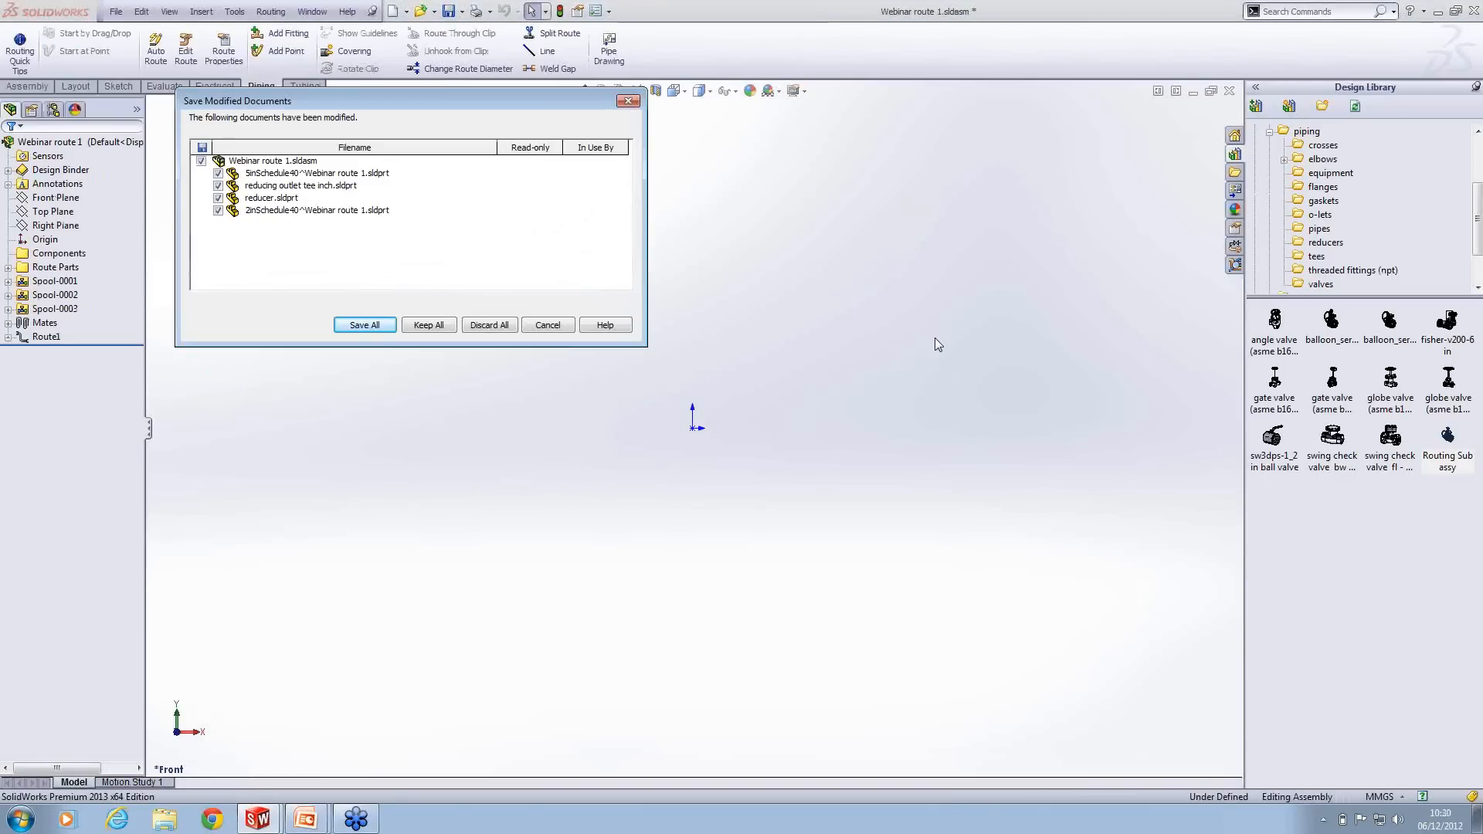
{"action": "left_click", "coordinate": [429, 325]}
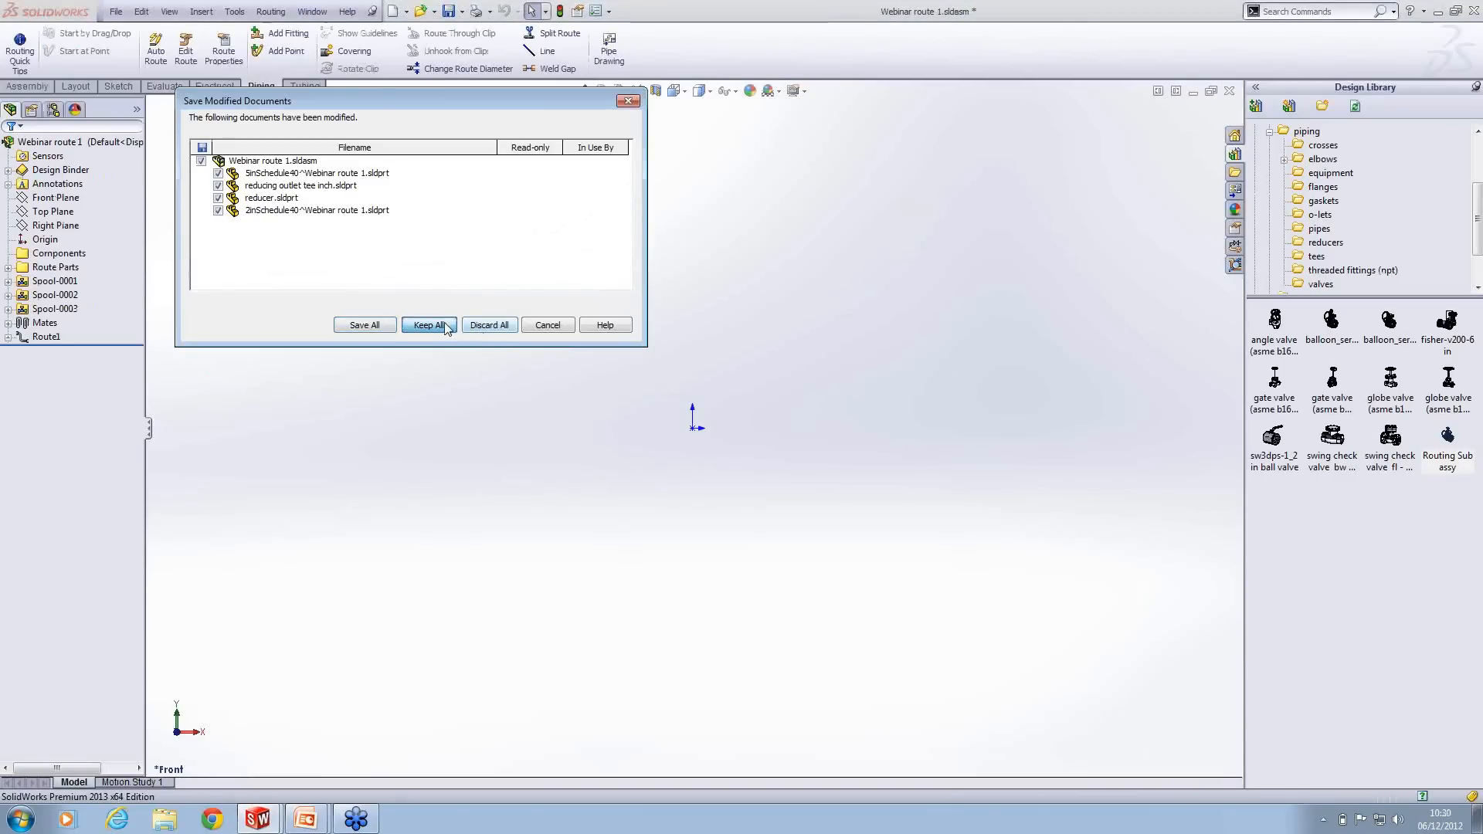
{"action": "left_click", "coordinate": [100, 68]}
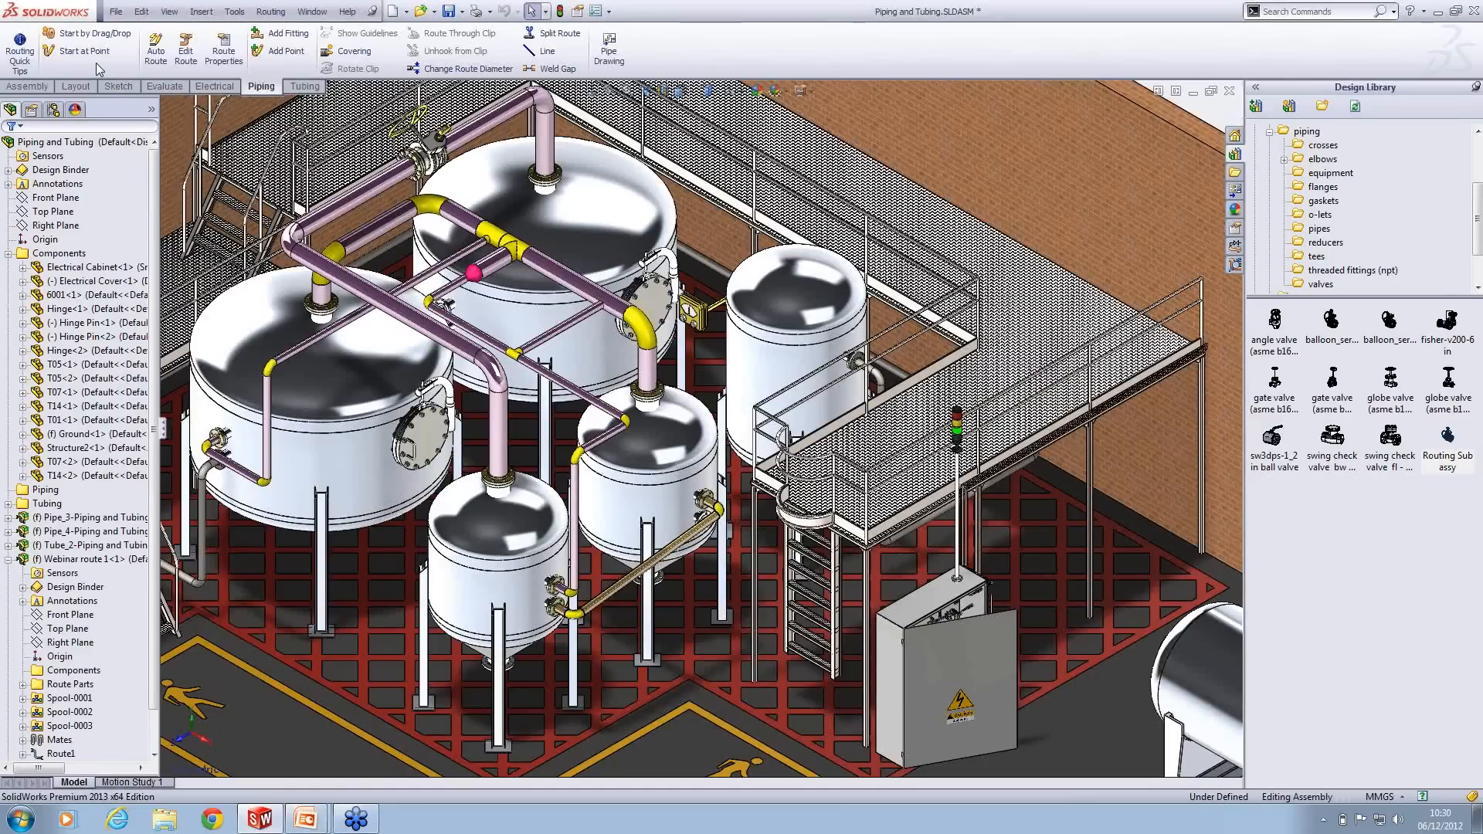
Step: Switch to the saved Tubing view and swing the electrical cabinet's cover open to inspect the valves and tubing inside
{"action": "key", "text": "space"}
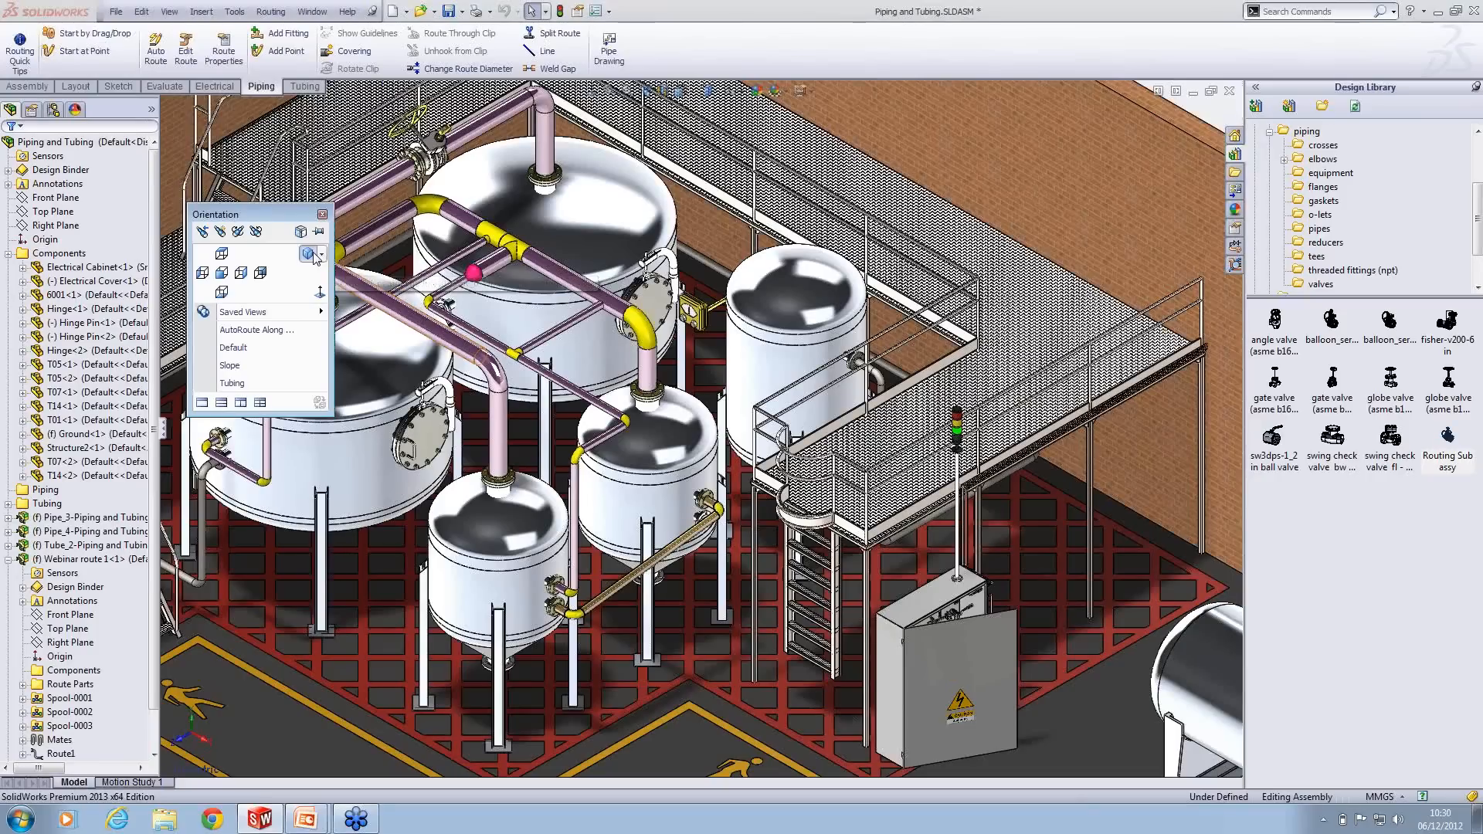
{"action": "left_click", "coordinate": [244, 381]}
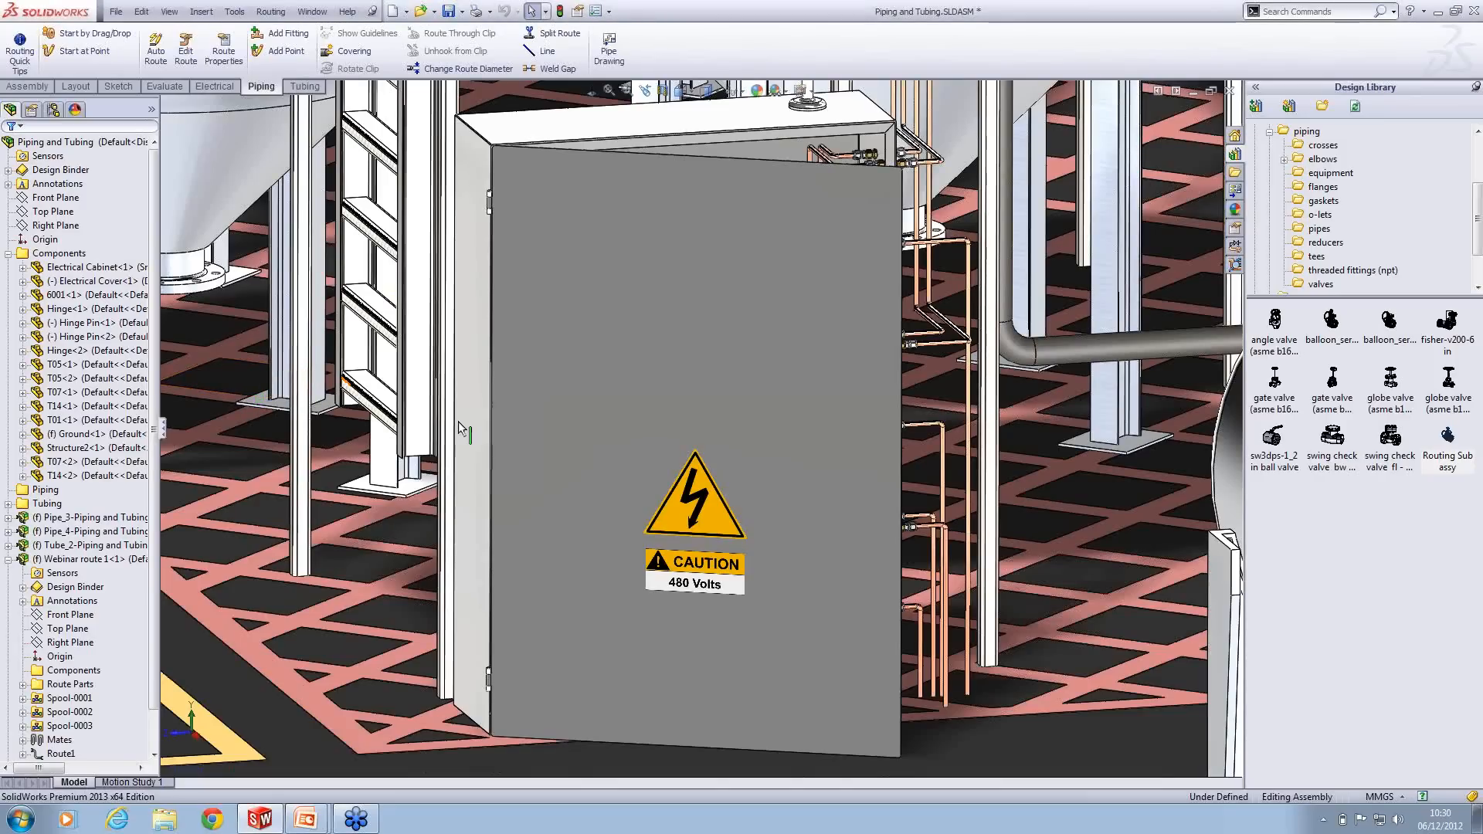
{"action": "left_click_drag", "start_coordinate": [808, 479], "coordinate": [379, 506]}
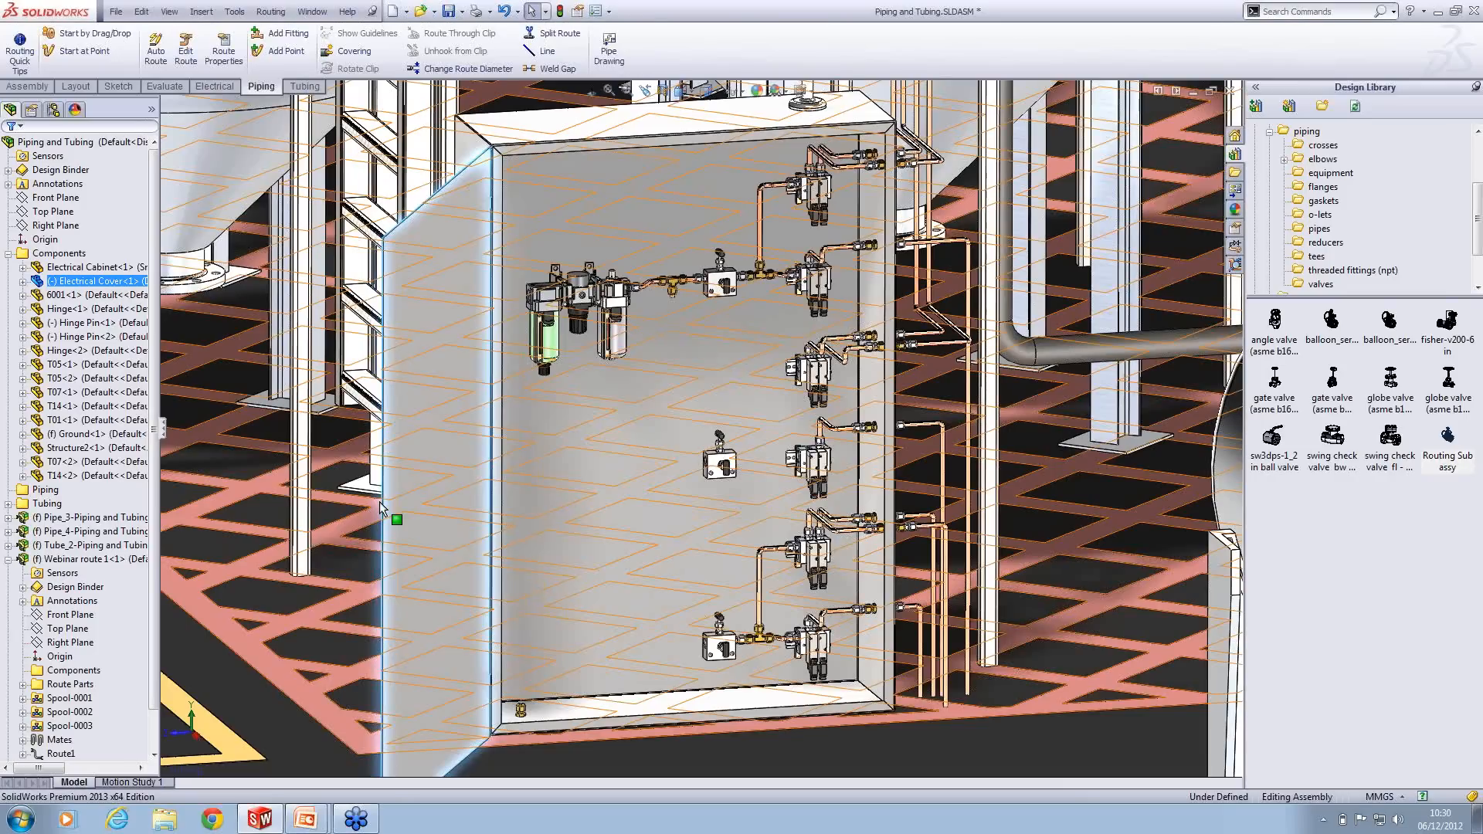
{"action": "left_click", "coordinate": [594, 708]}
{"action": "scroll", "coordinate": [570, 703], "scroll_direction": "down", "scroll_amount": 5}
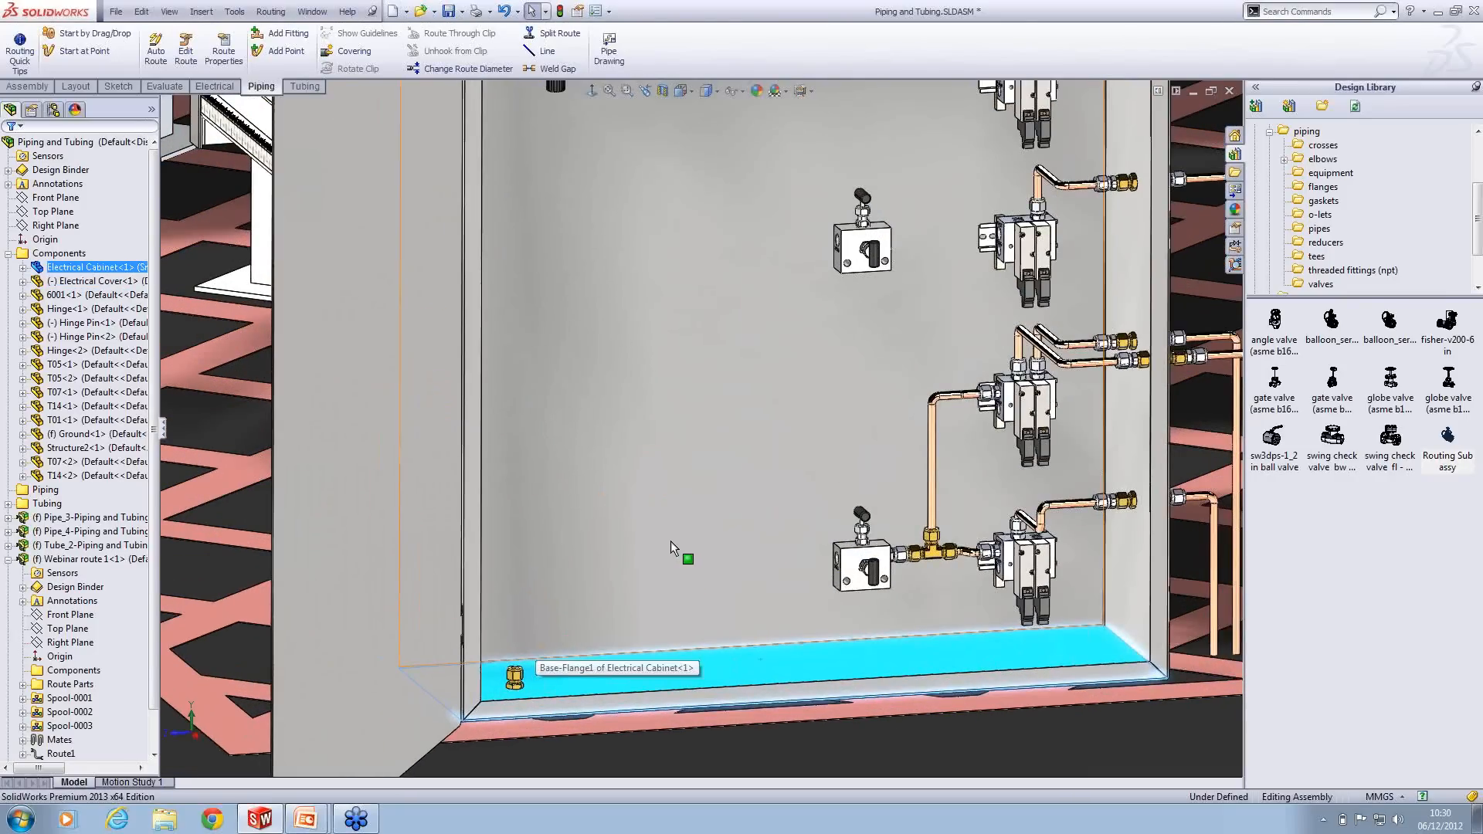
{"action": "scroll", "coordinate": [670, 540], "scroll_direction": "up", "scroll_amount": 3}
{"action": "scroll", "coordinate": [679, 301], "scroll_direction": "up", "scroll_amount": 2}
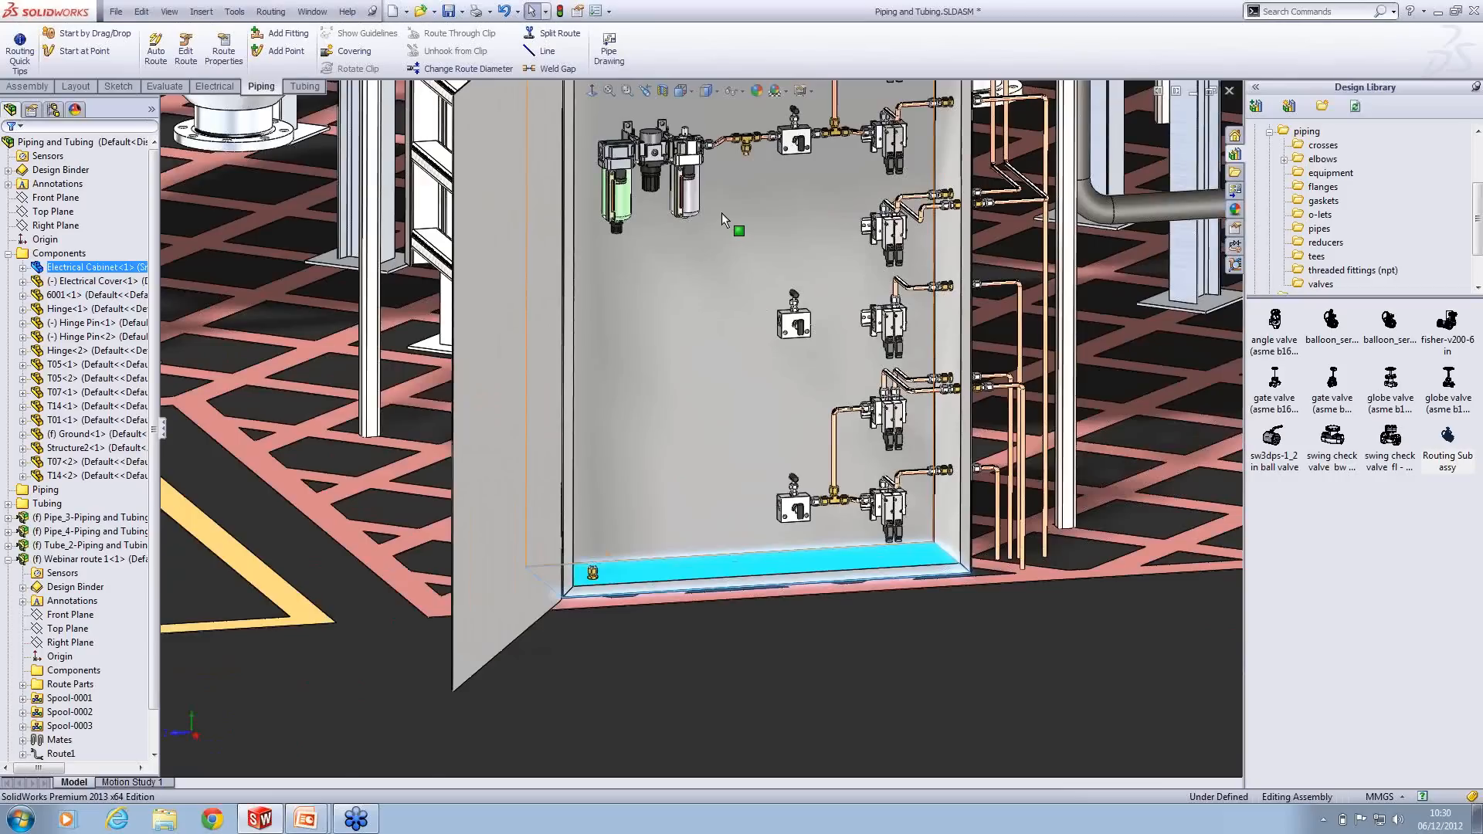
{"action": "scroll", "coordinate": [721, 212], "scroll_direction": "down", "scroll_amount": 4}
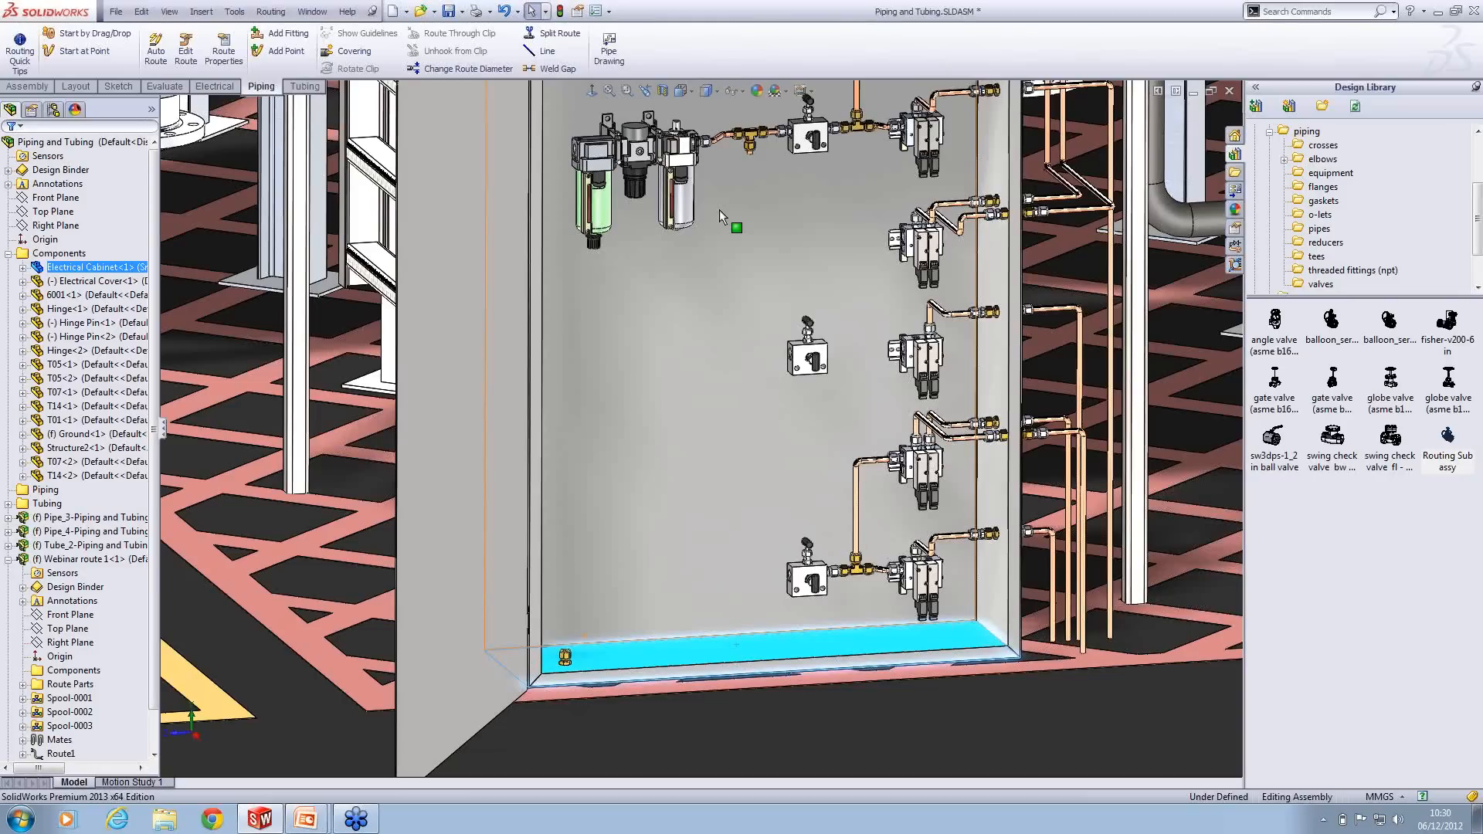
Step: Import the P&ID data file Tubing Pnid.xml from the 22 - Piping Tubing folder, with no tag scheme
{"action": "left_click", "coordinate": [1235, 259]}
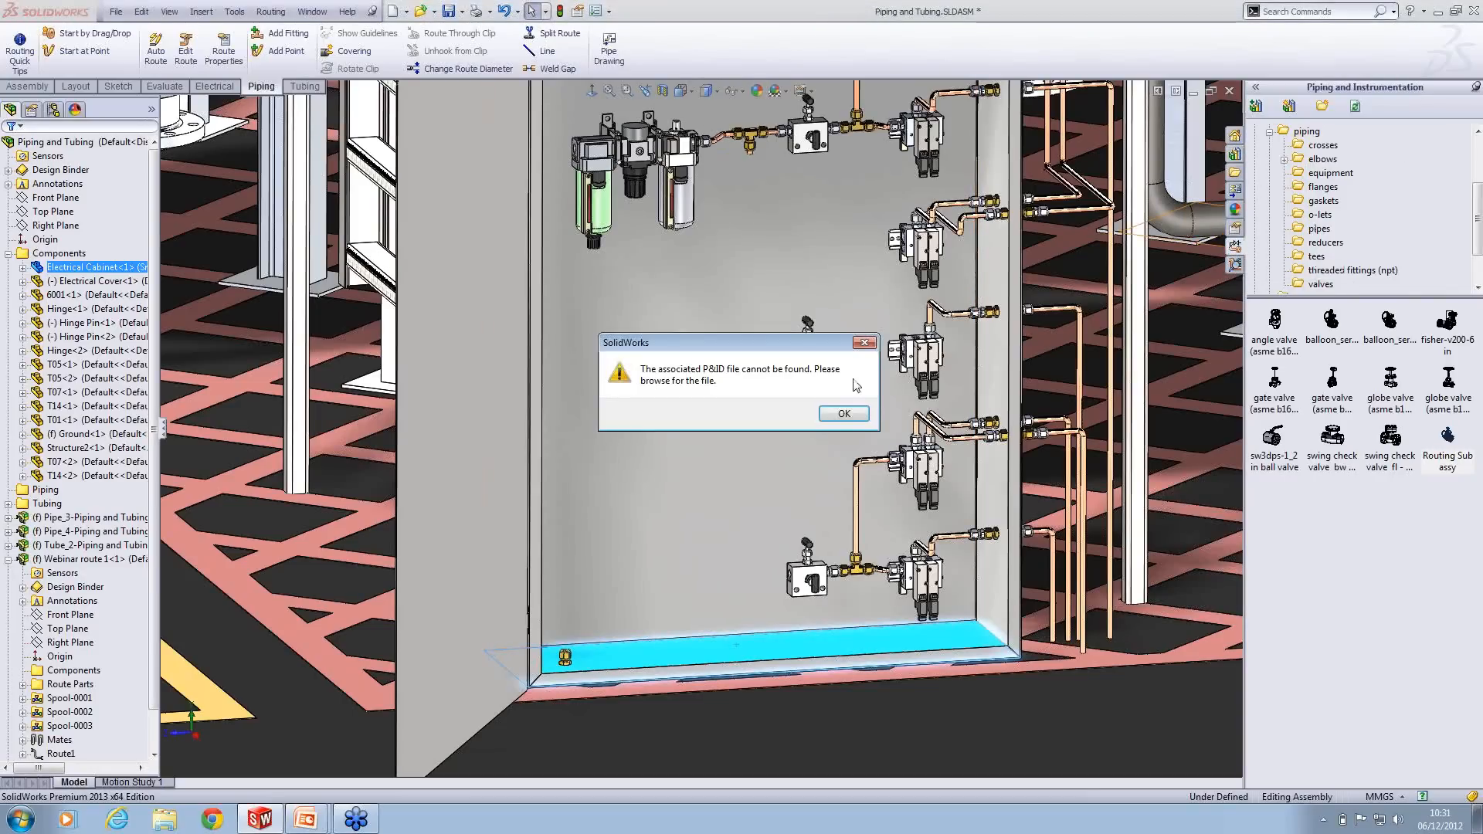
{"action": "left_click", "coordinate": [844, 413]}
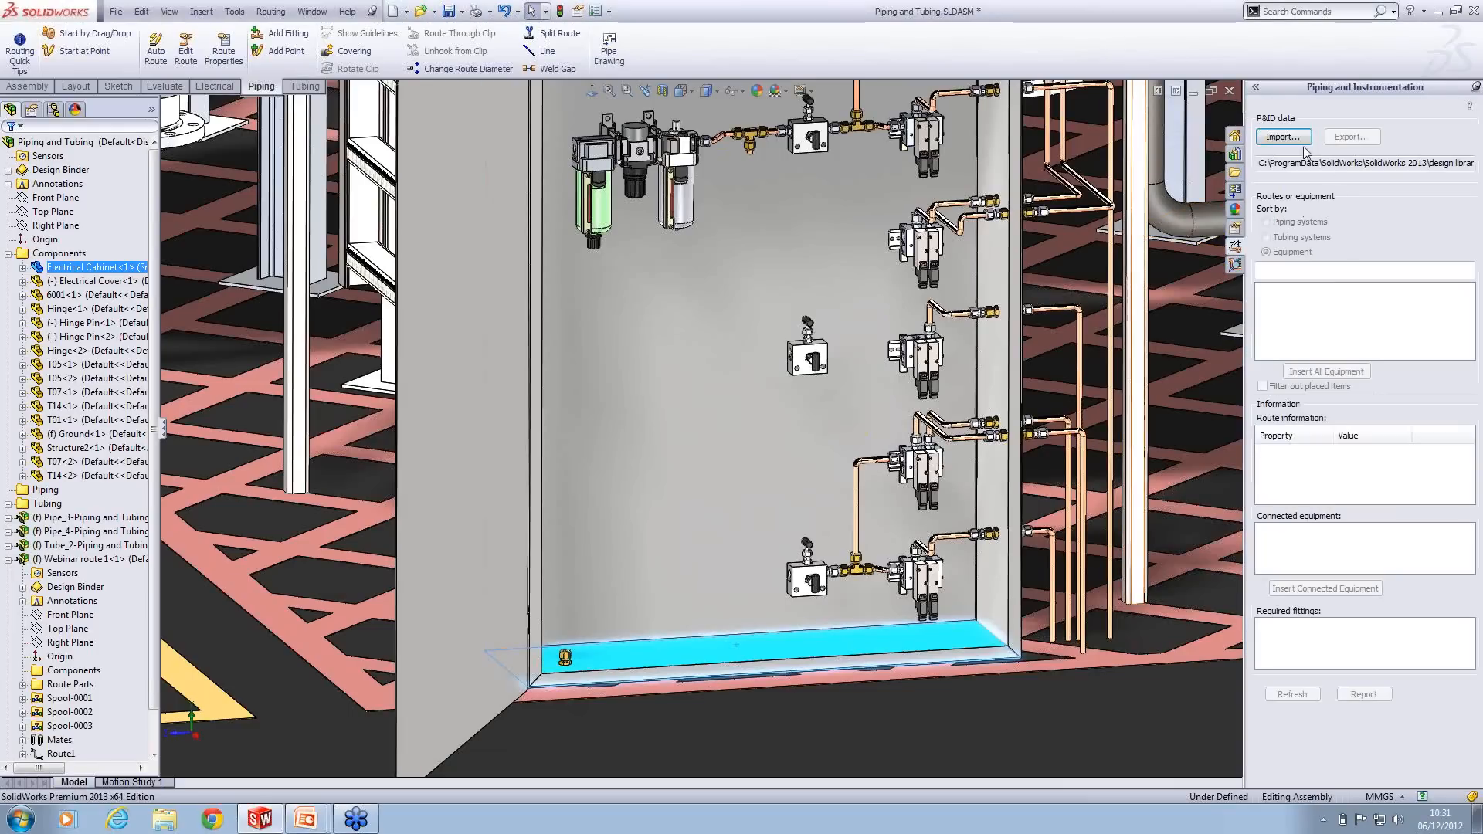
{"action": "left_click", "coordinate": [1294, 142]}
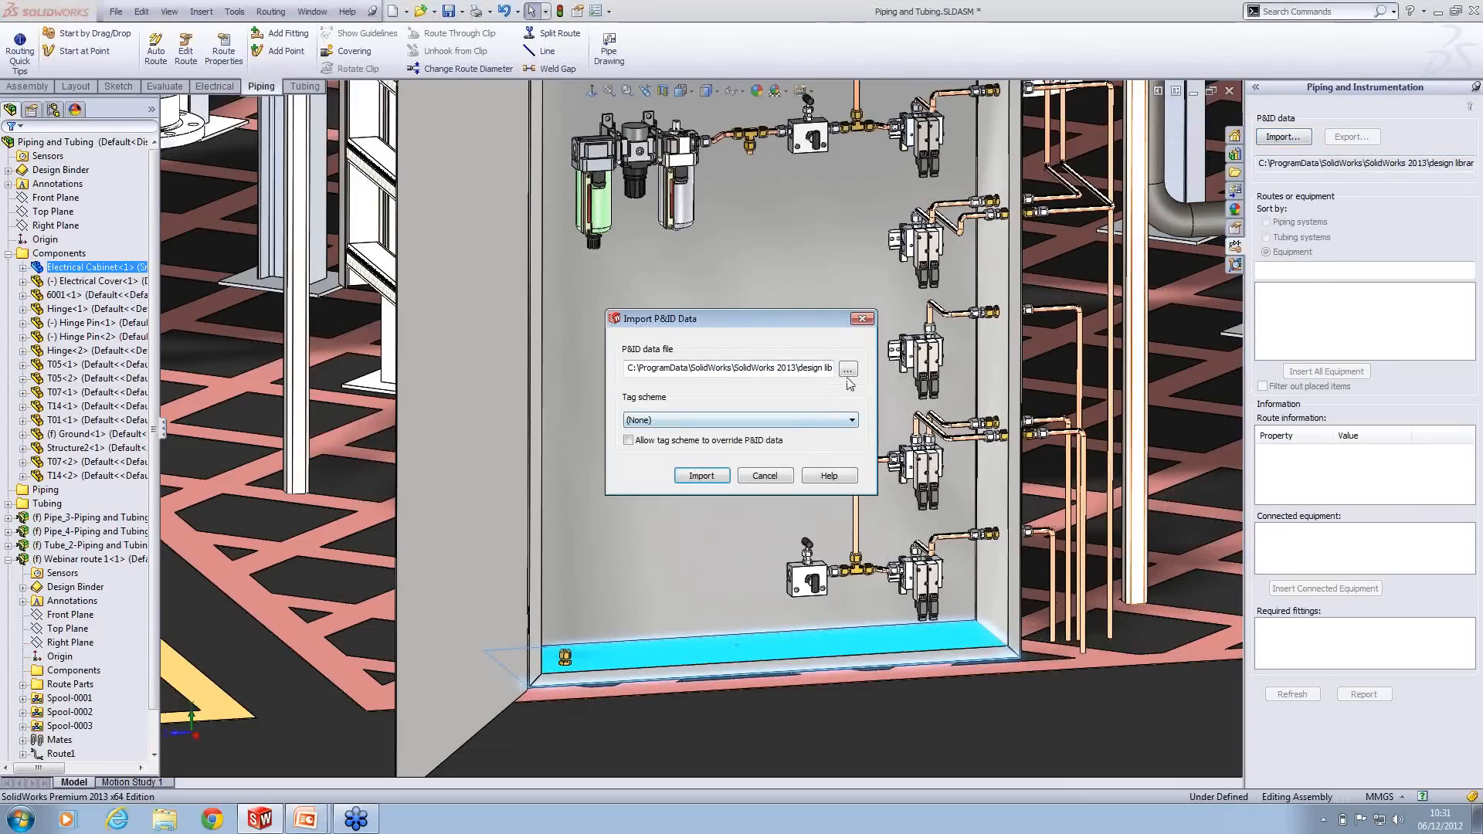
{"action": "left_click", "coordinate": [847, 369]}
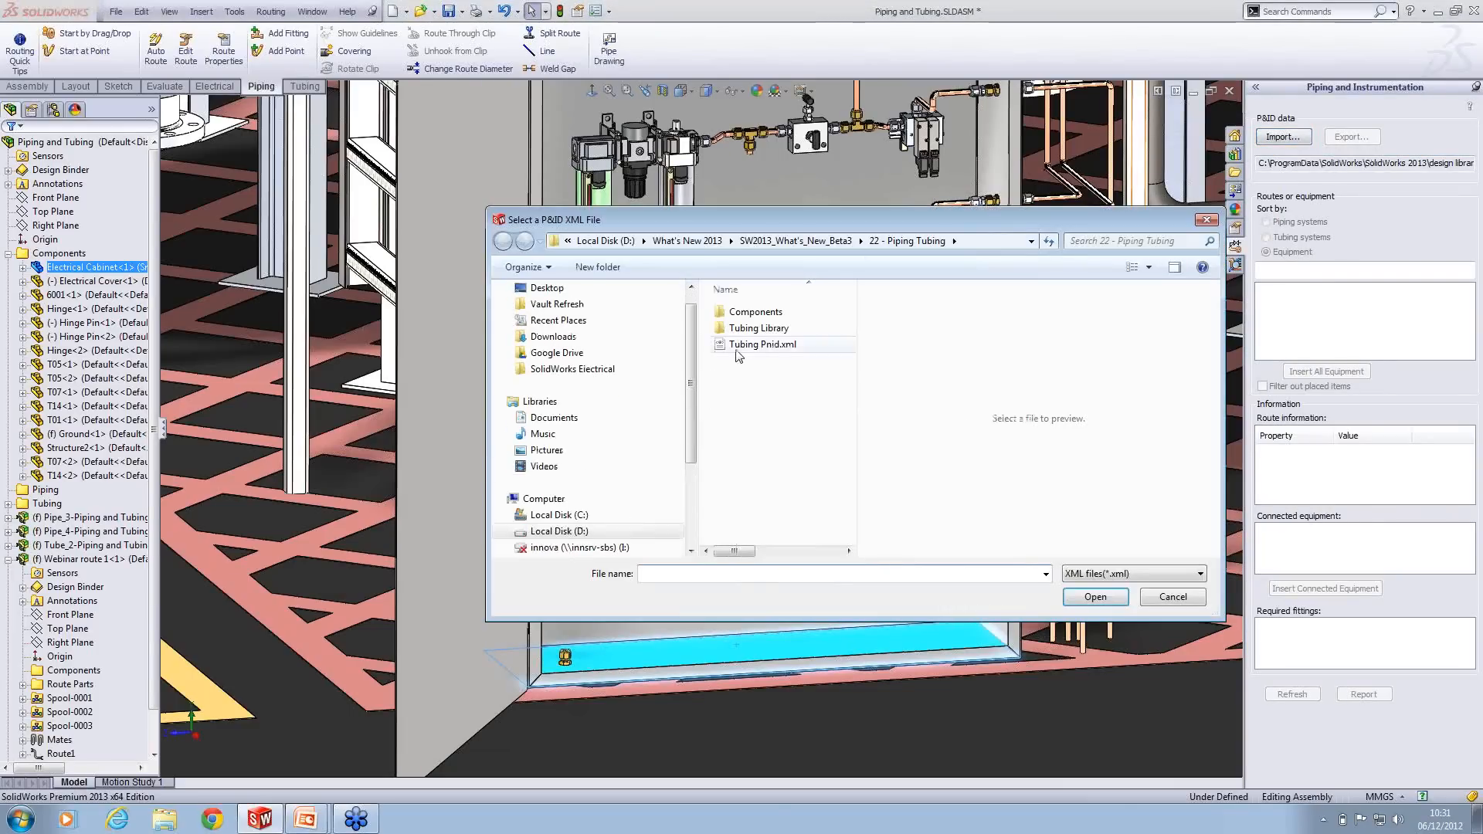
{"action": "left_click", "coordinate": [762, 344]}
{"action": "left_click", "coordinate": [1082, 598]}
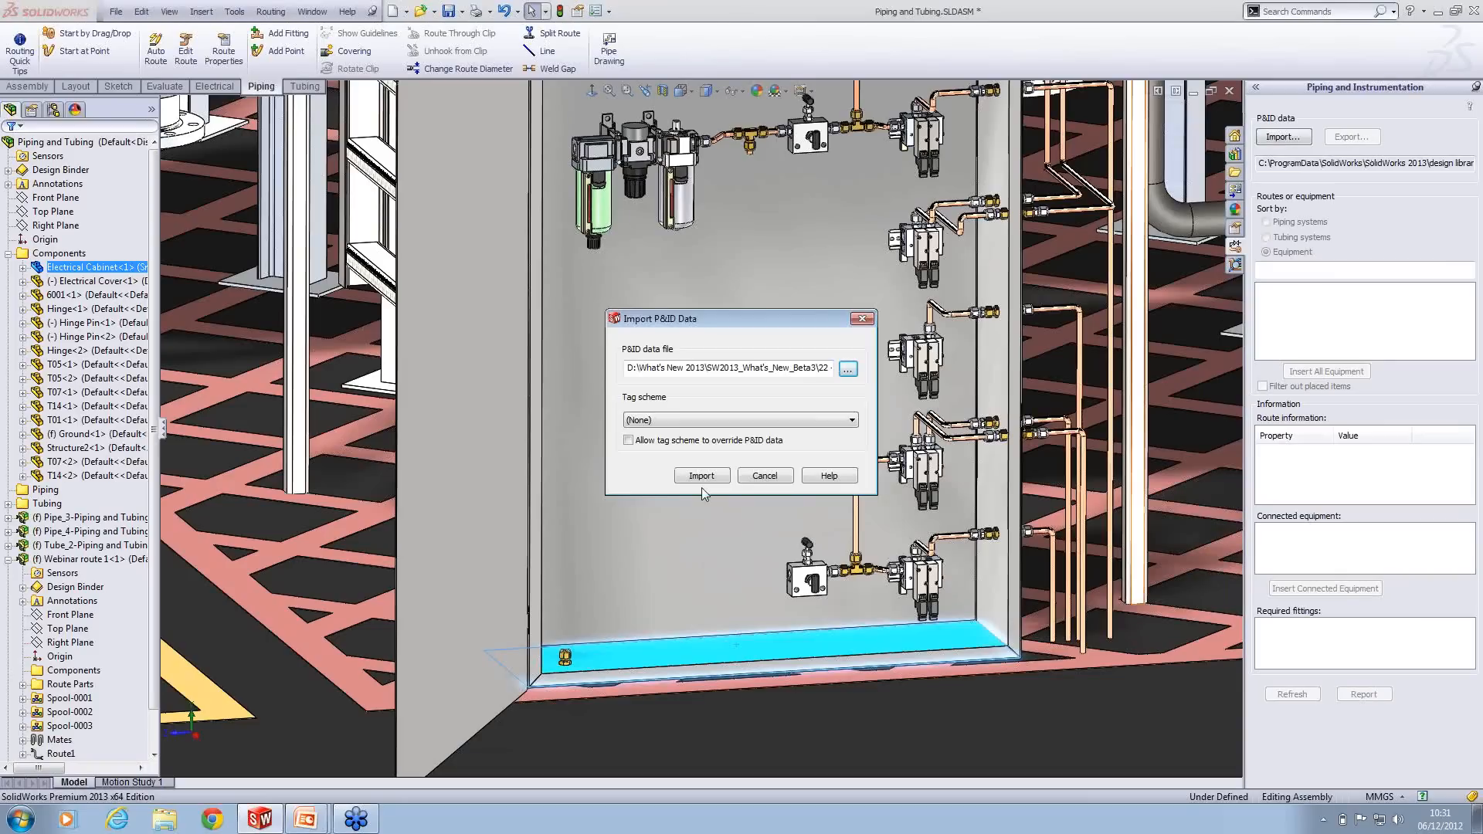
{"action": "left_click", "coordinate": [701, 476]}
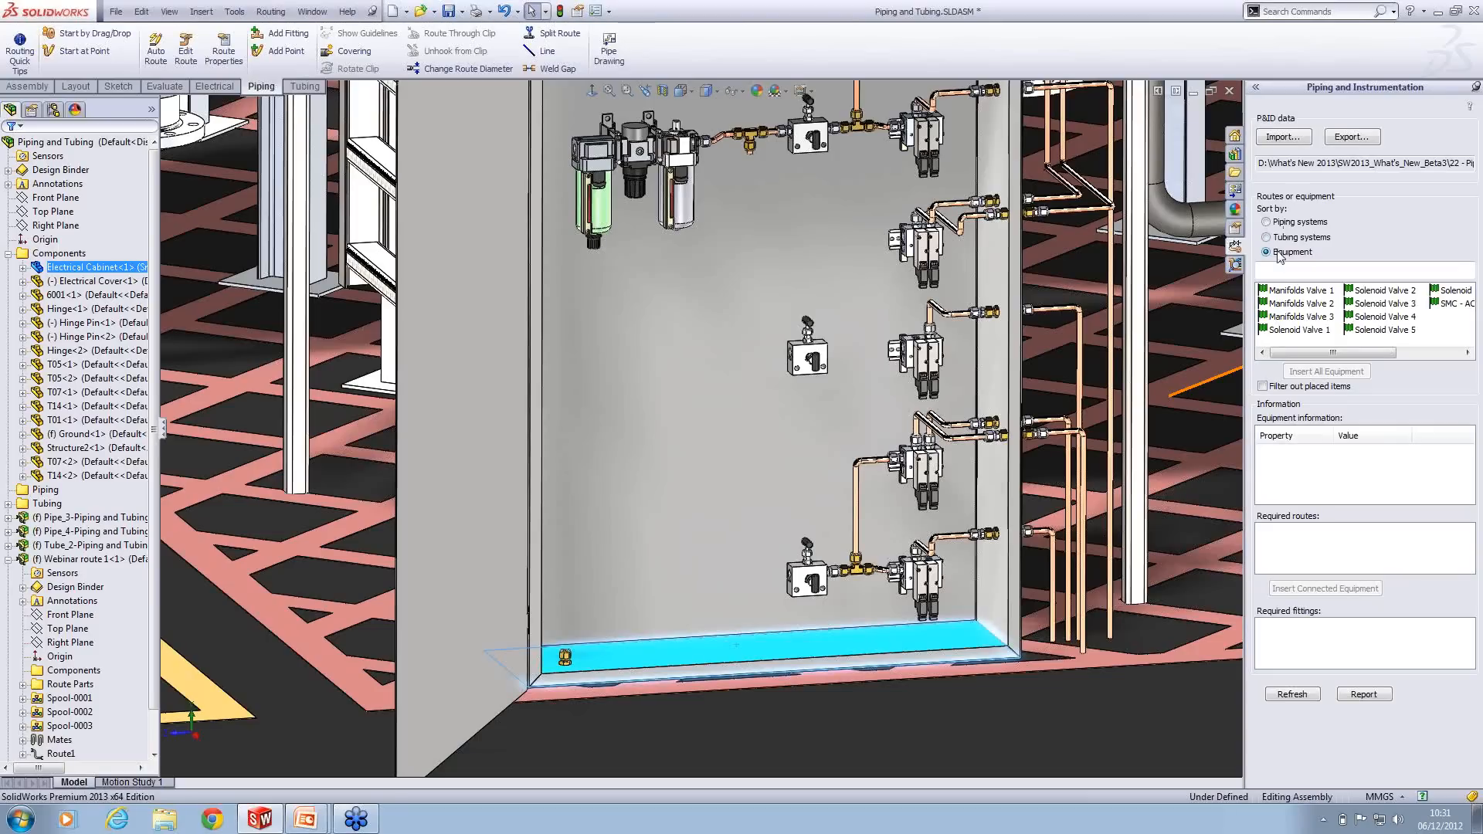
Step: List the imported P&ID data by tubing systems and select Tubing 1 to show its route information and required fittings
{"action": "mouse_move", "coordinate": [1356, 318]}
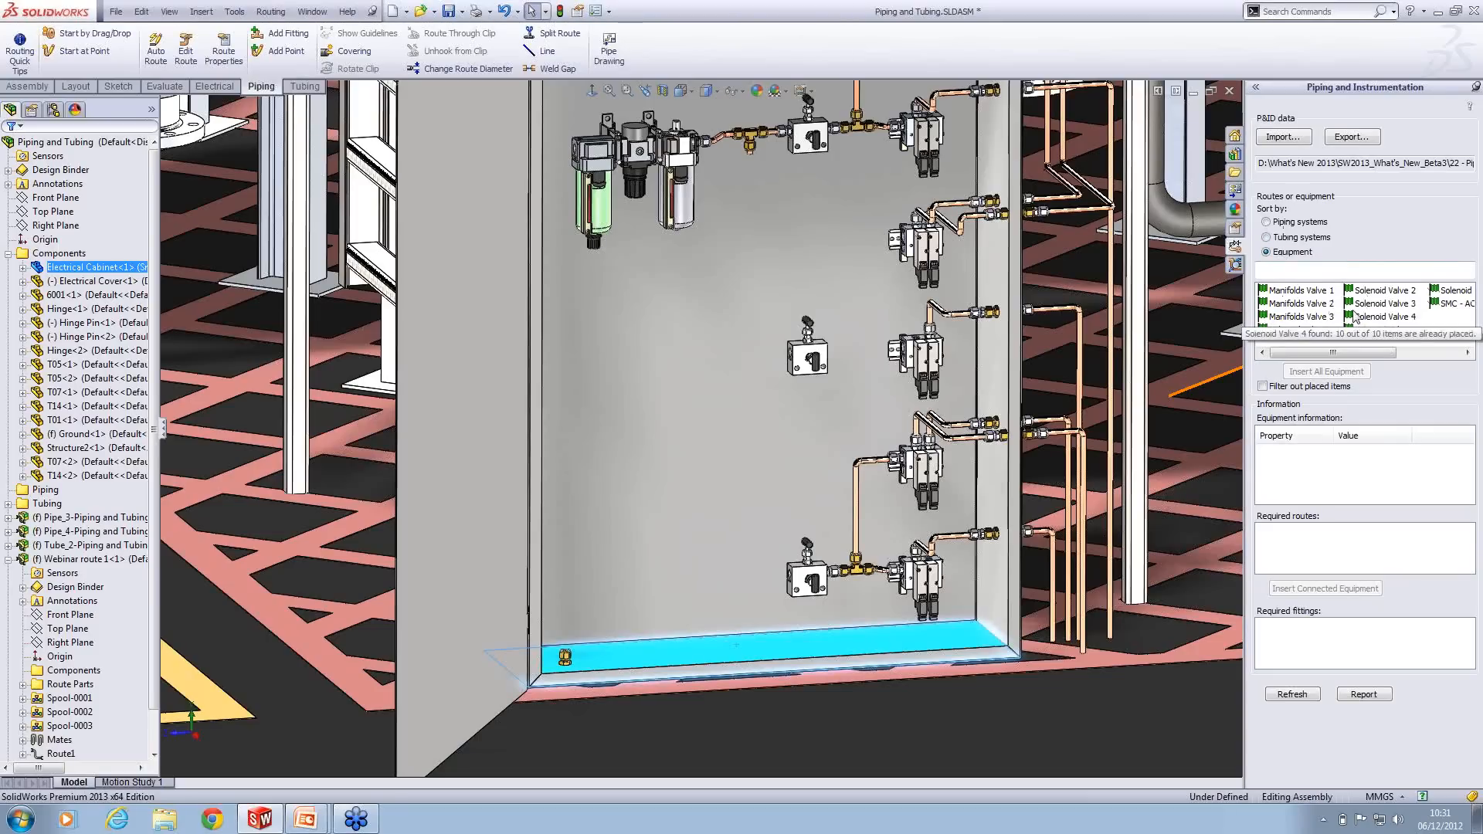
{"action": "left_click", "coordinate": [1286, 225]}
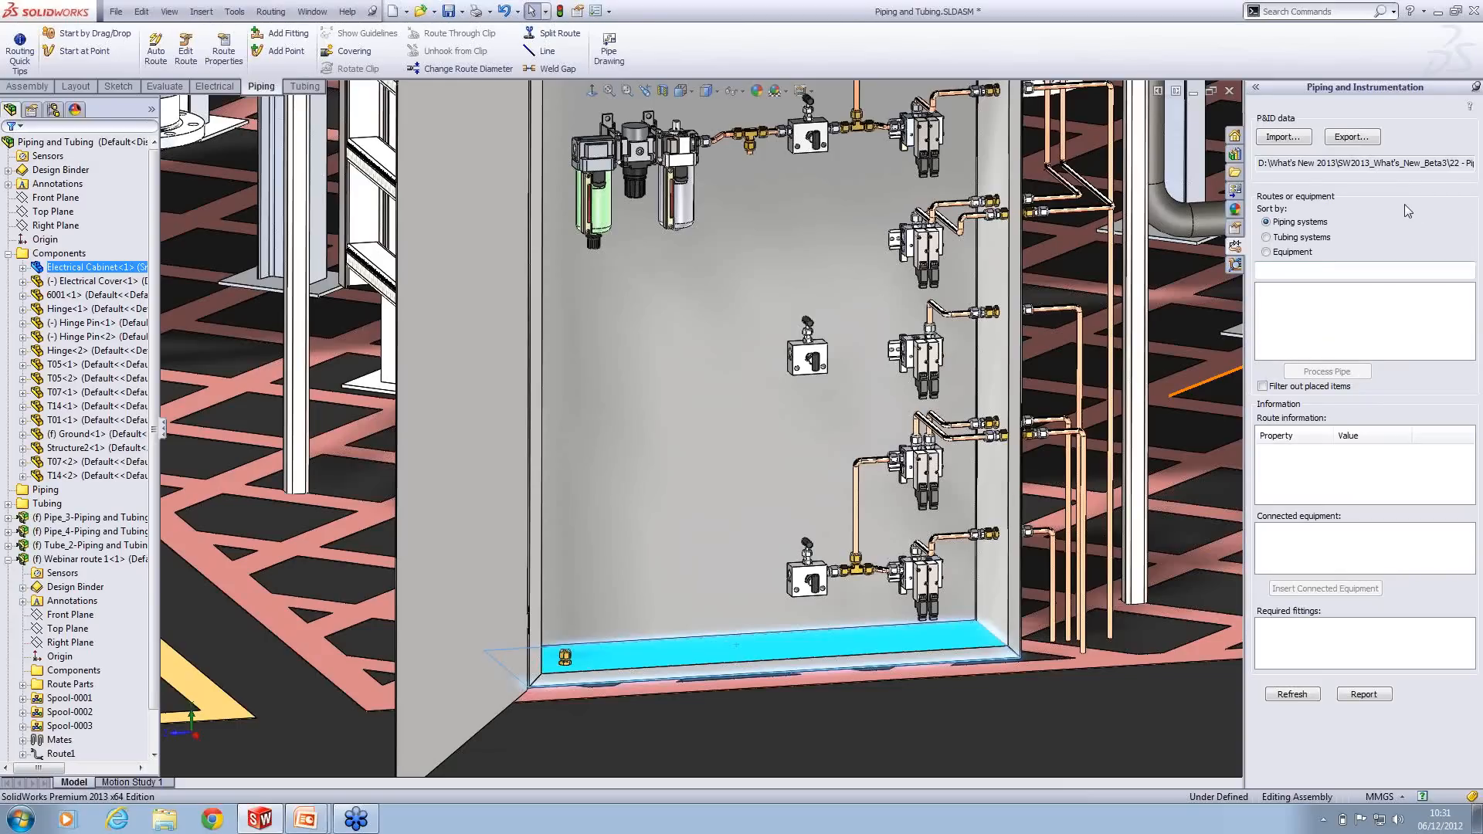
{"action": "left_click", "coordinate": [1327, 235]}
{"action": "left_click", "coordinate": [1285, 290]}
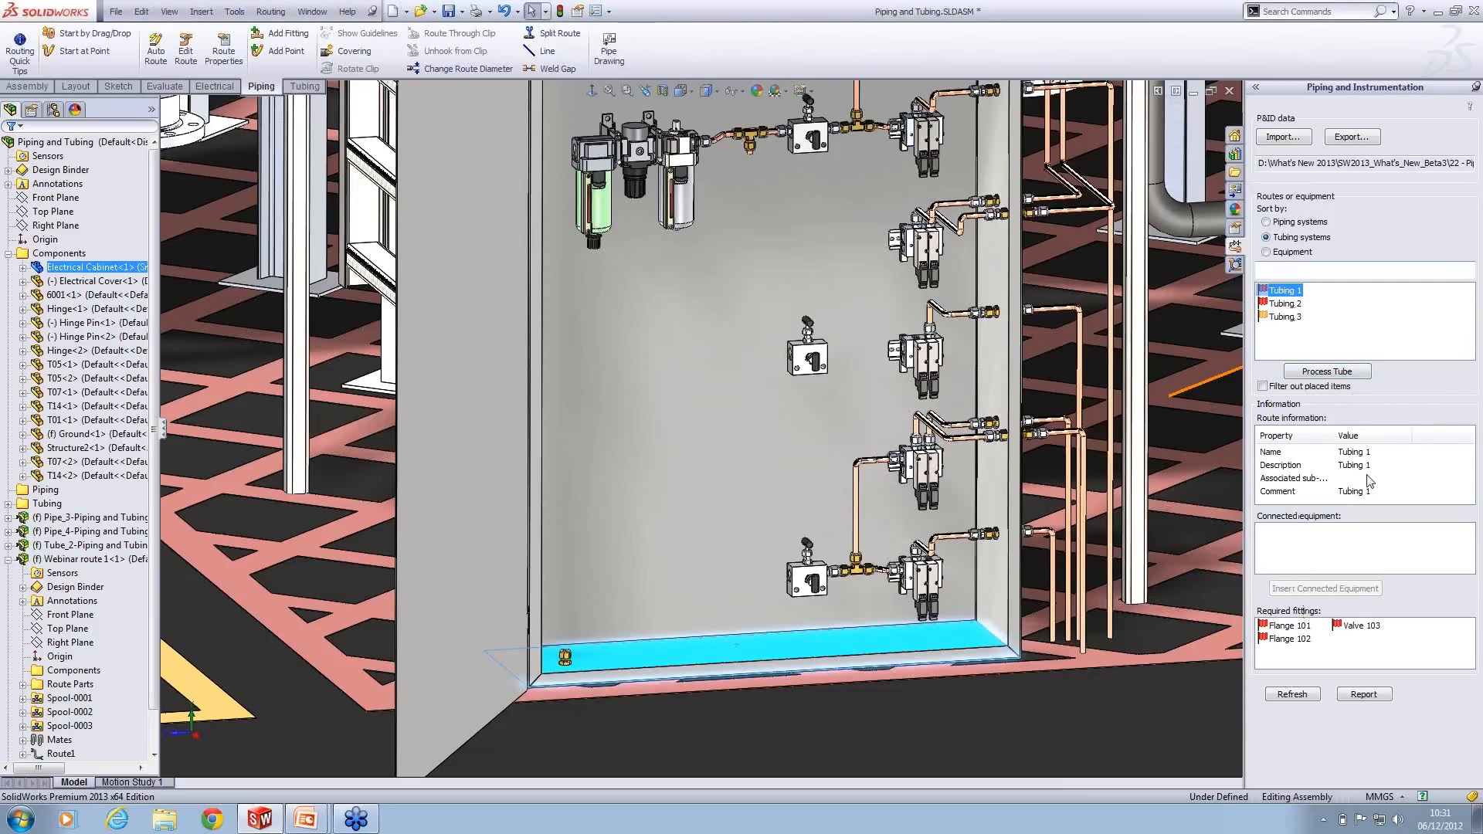
{"action": "mouse_move", "coordinate": [1290, 634]}
Step: Process Tubing 1, place Flange 101 on the brass fitting at the cabinet floor, and accept the default properties for the new tube route
{"action": "left_click", "coordinate": [1306, 374]}
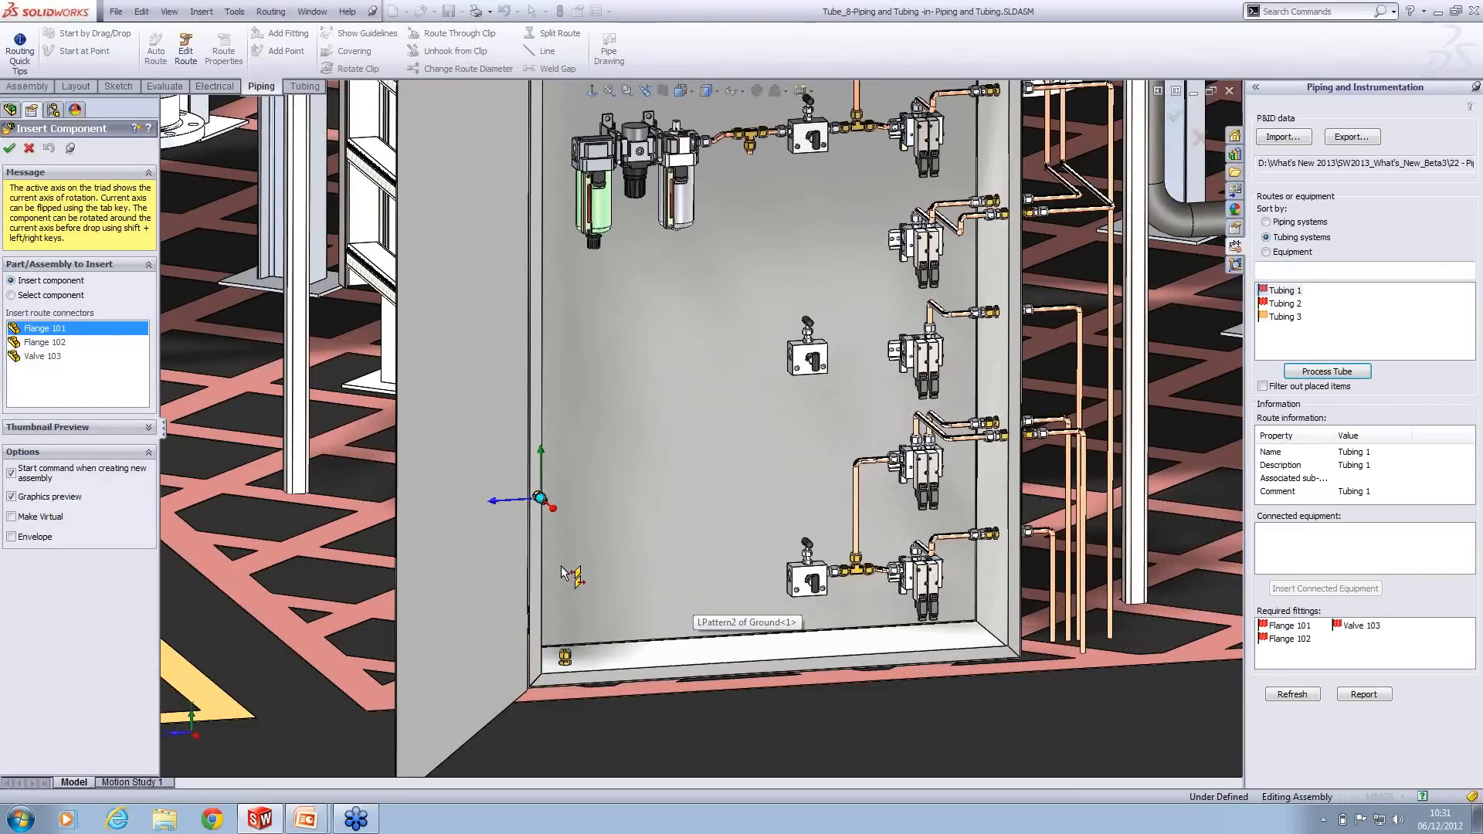
{"action": "scroll", "coordinate": [579, 622], "scroll_direction": "down", "scroll_amount": 3}
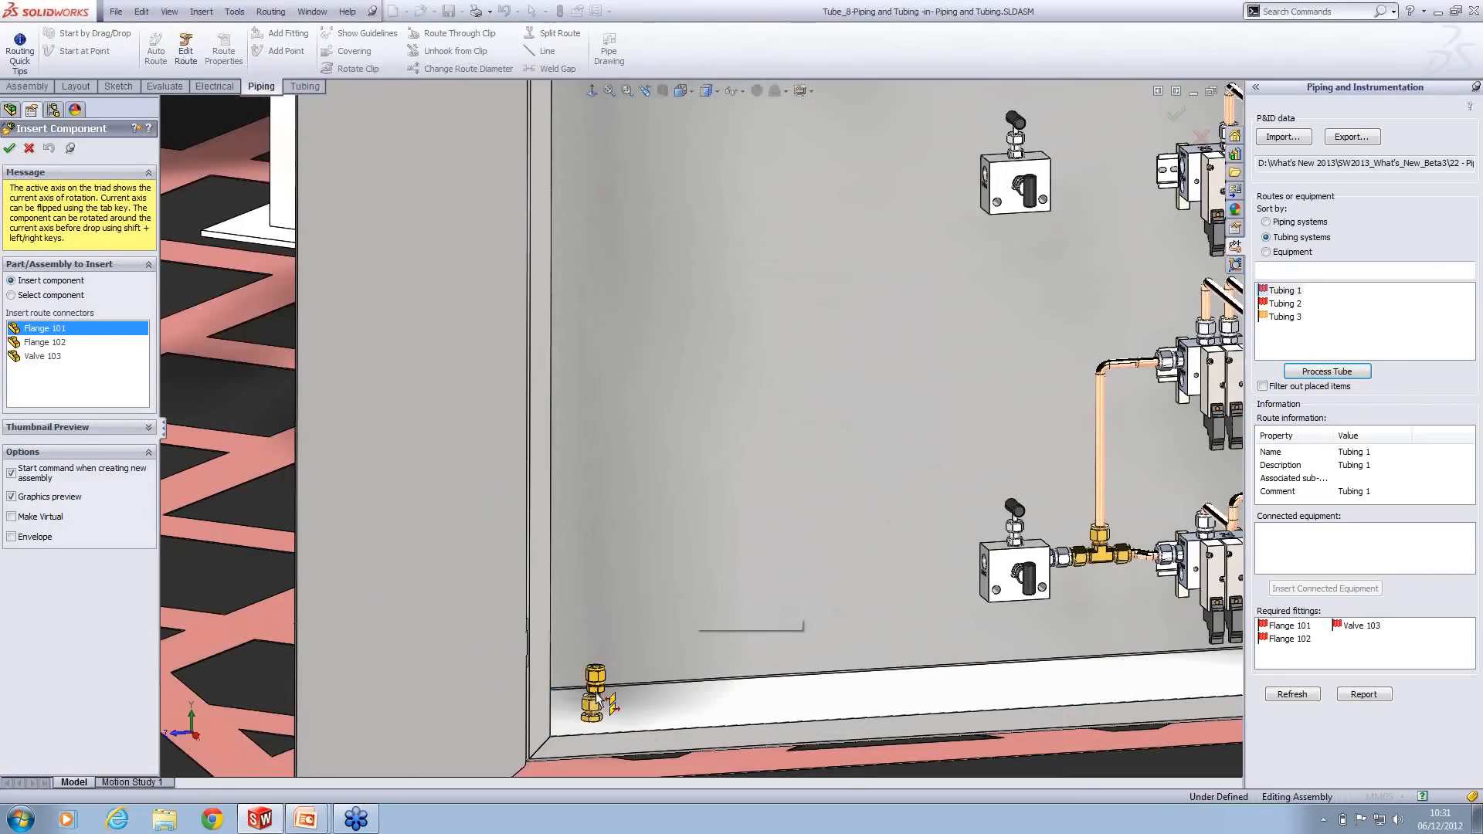
{"action": "left_click", "coordinate": [594, 705]}
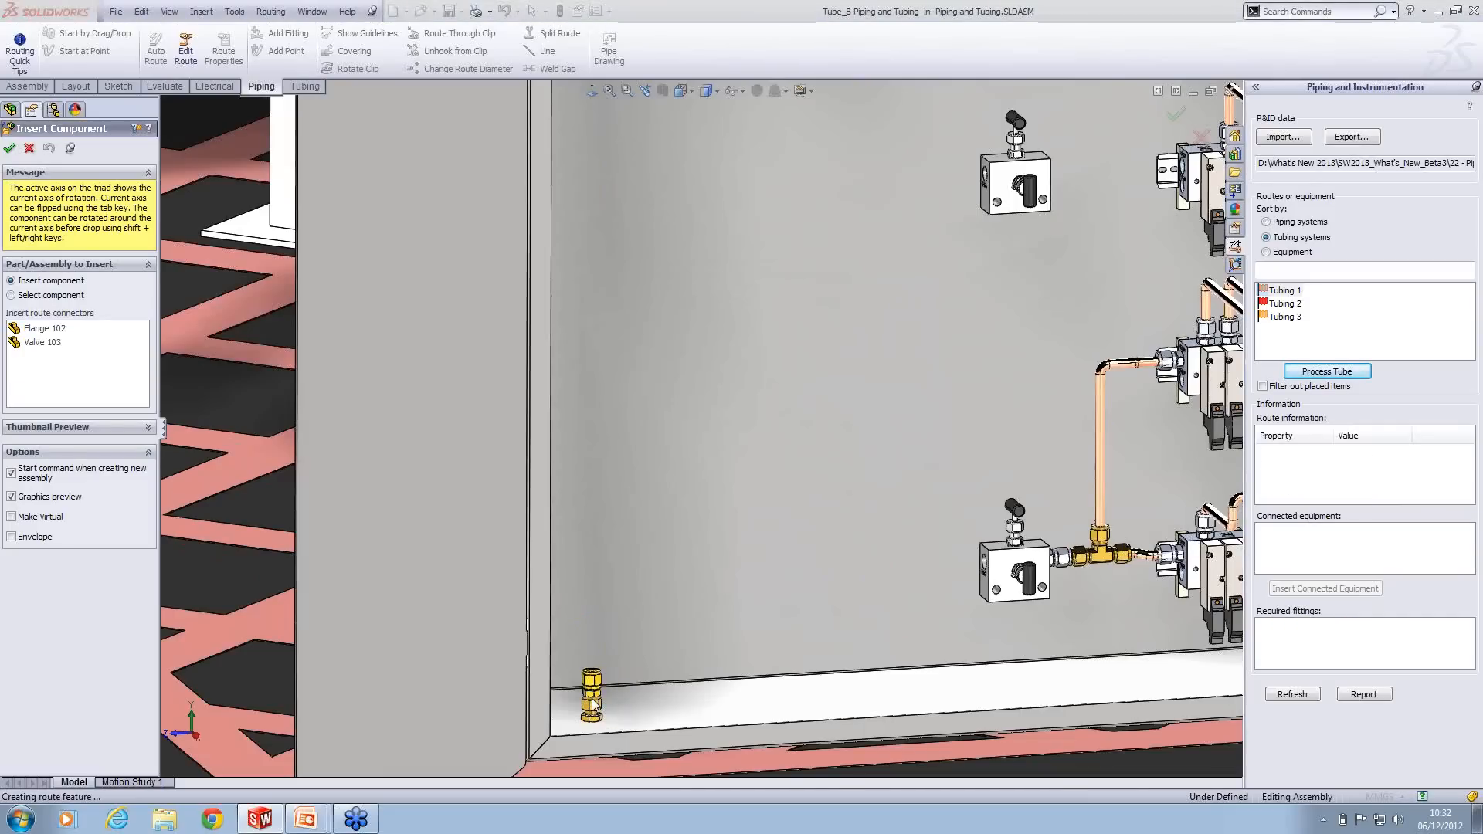
{"action": "left_click", "coordinate": [786, 411]}
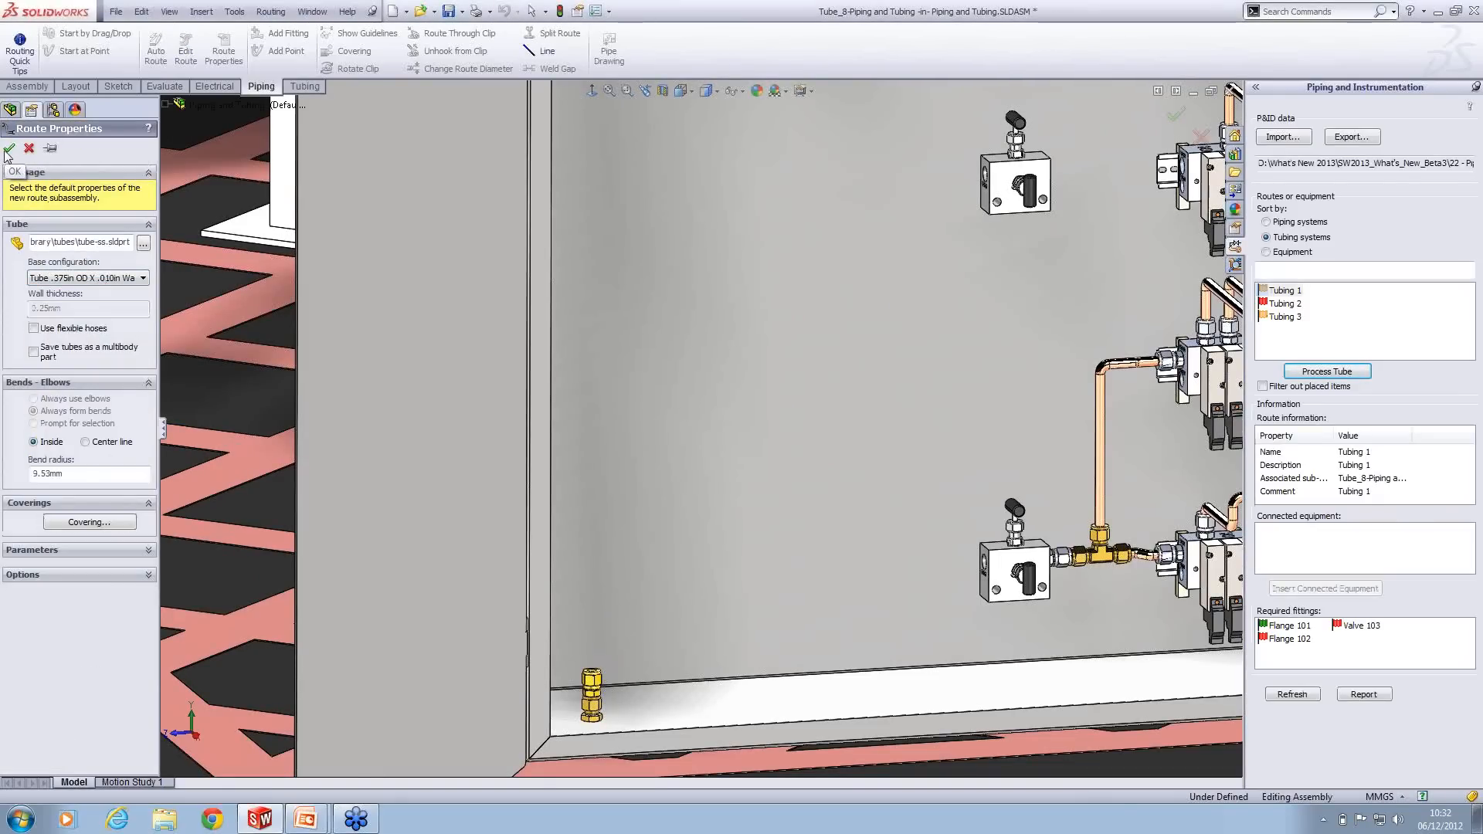
{"action": "left_click", "coordinate": [10, 148]}
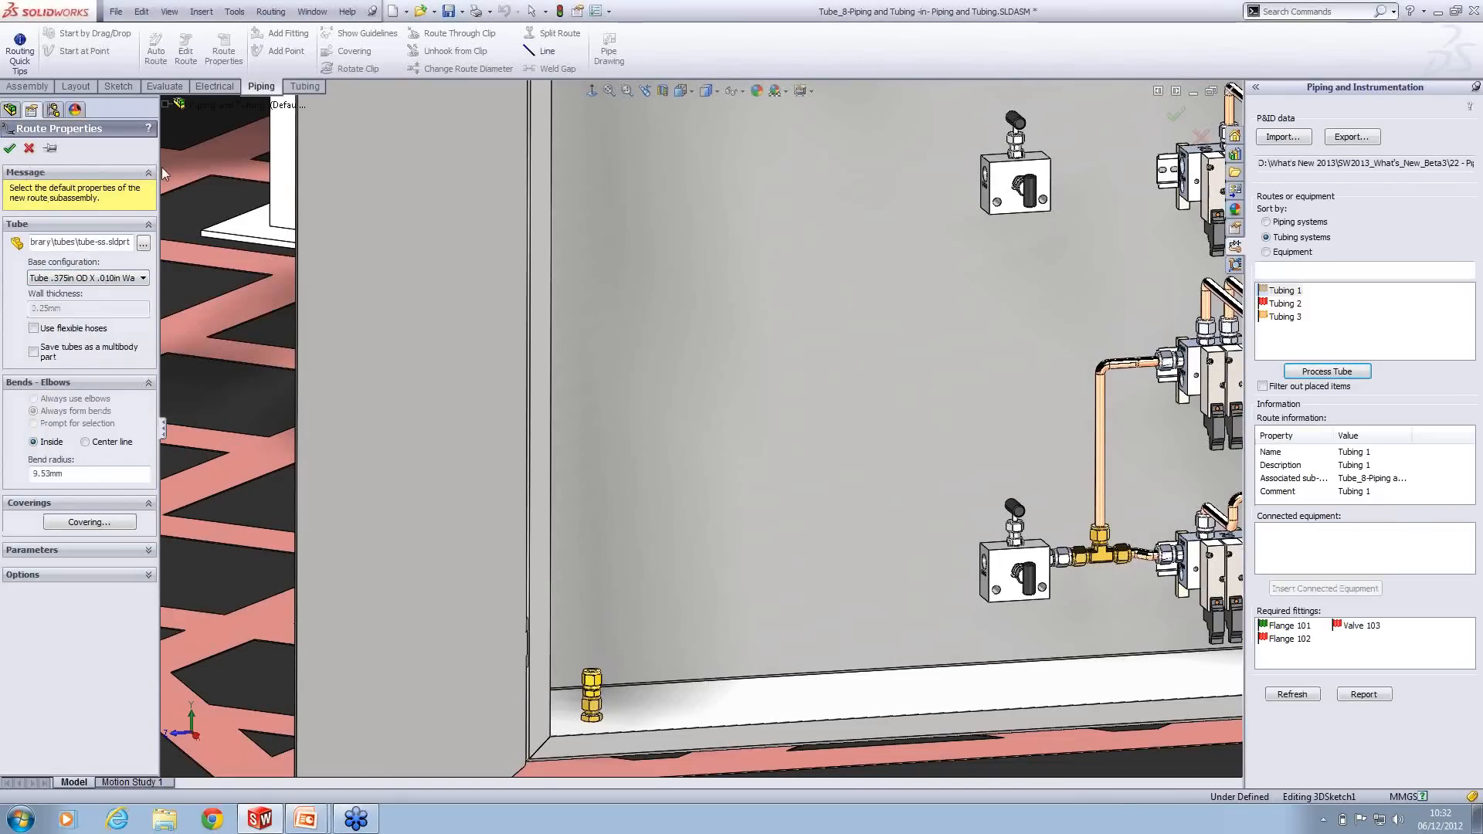
{"action": "left_click", "coordinate": [387, 222]}
Step: Place Flange 102 on the inlet port of the filter unit with the green bowl, high in the cabinet
{"action": "scroll", "coordinate": [665, 354], "scroll_direction": "up", "scroll_amount": 3}
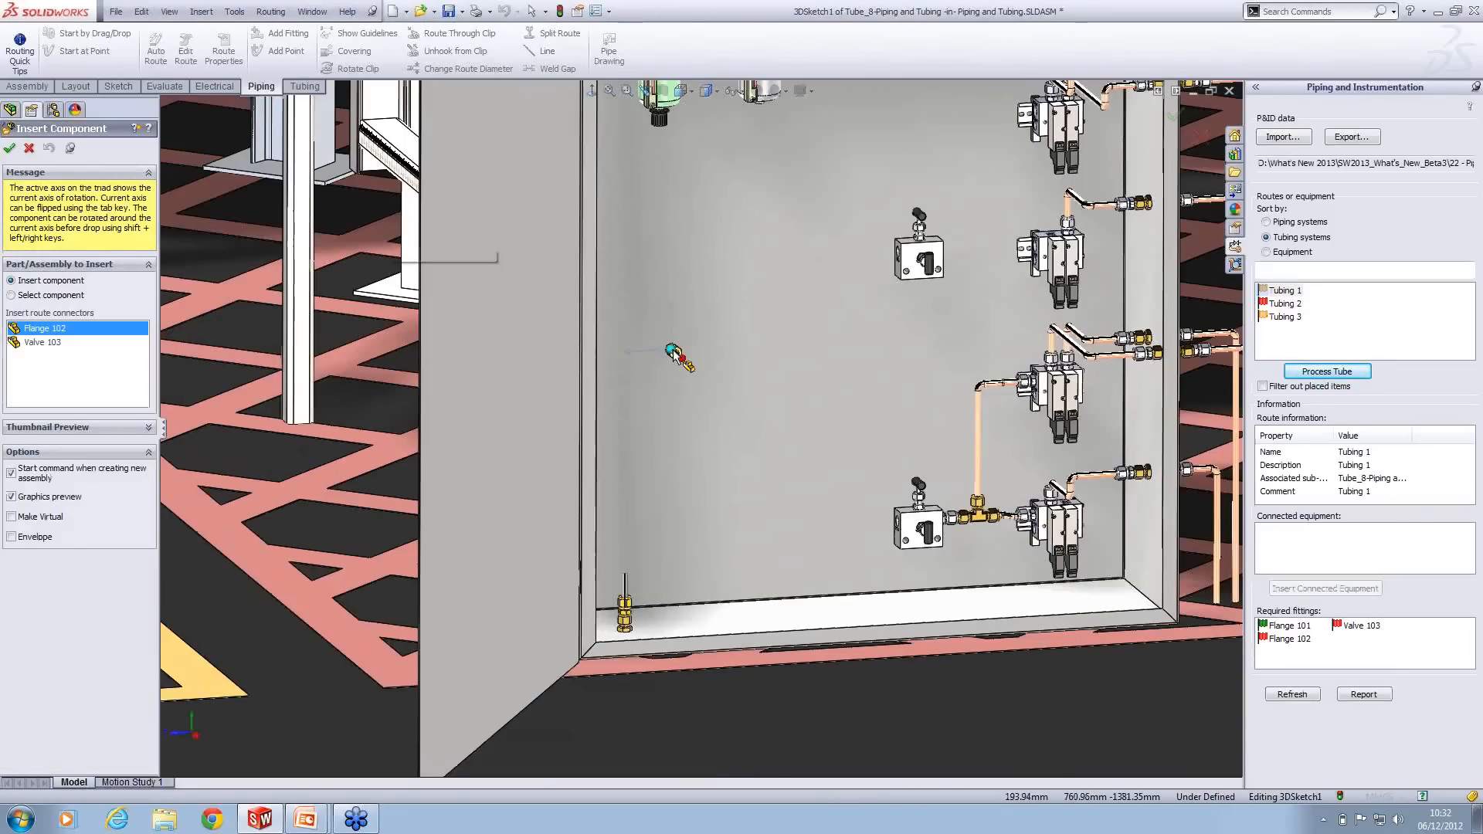
{"action": "scroll", "coordinate": [677, 357], "scroll_direction": "up", "scroll_amount": 2}
{"action": "scroll", "coordinate": [675, 347], "scroll_direction": "up", "scroll_amount": 2}
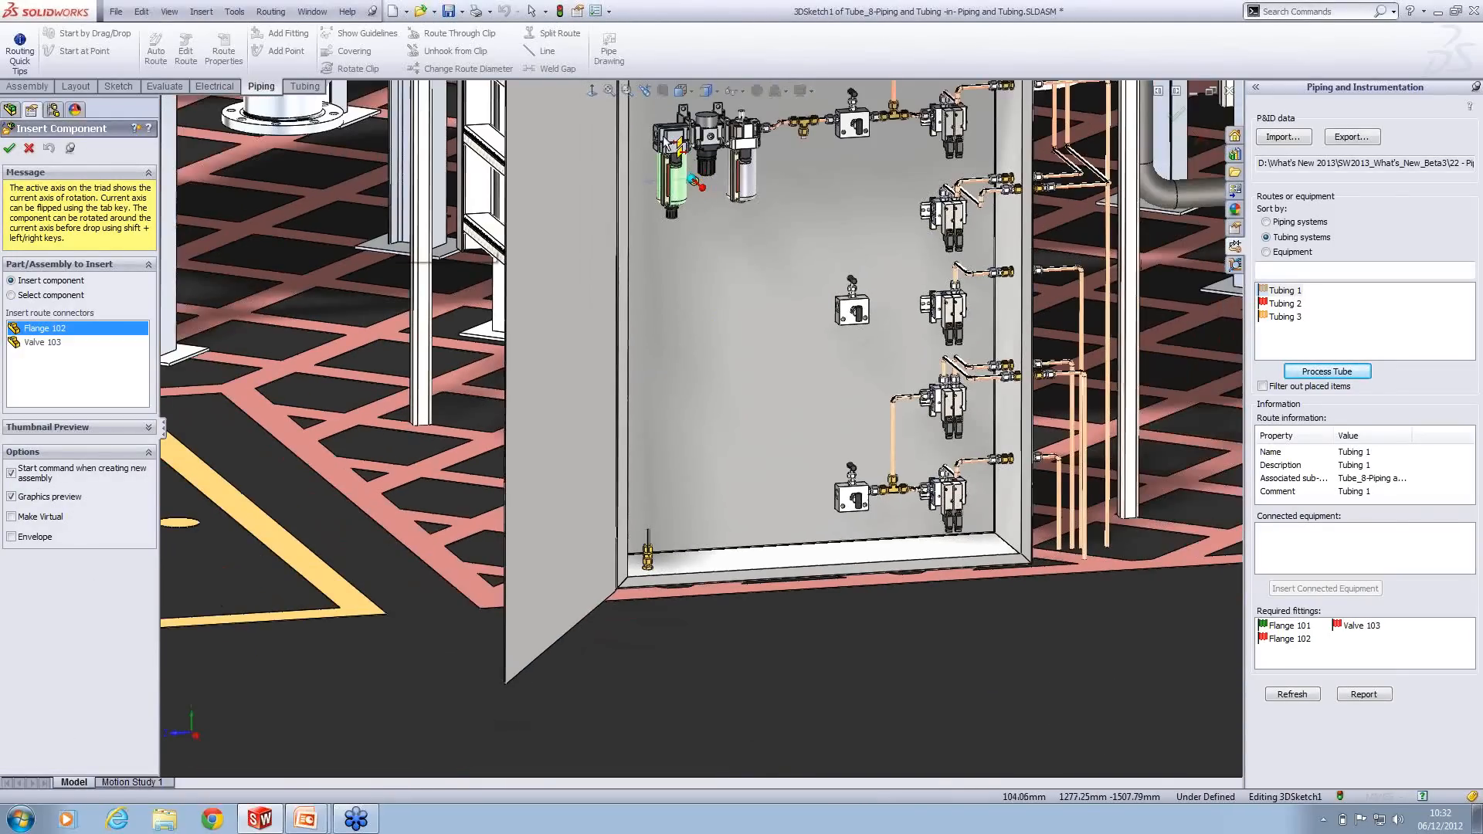
{"action": "scroll", "coordinate": [666, 146], "scroll_direction": "down", "scroll_amount": 3}
{"action": "scroll", "coordinate": [681, 258], "scroll_direction": "down", "scroll_amount": 3}
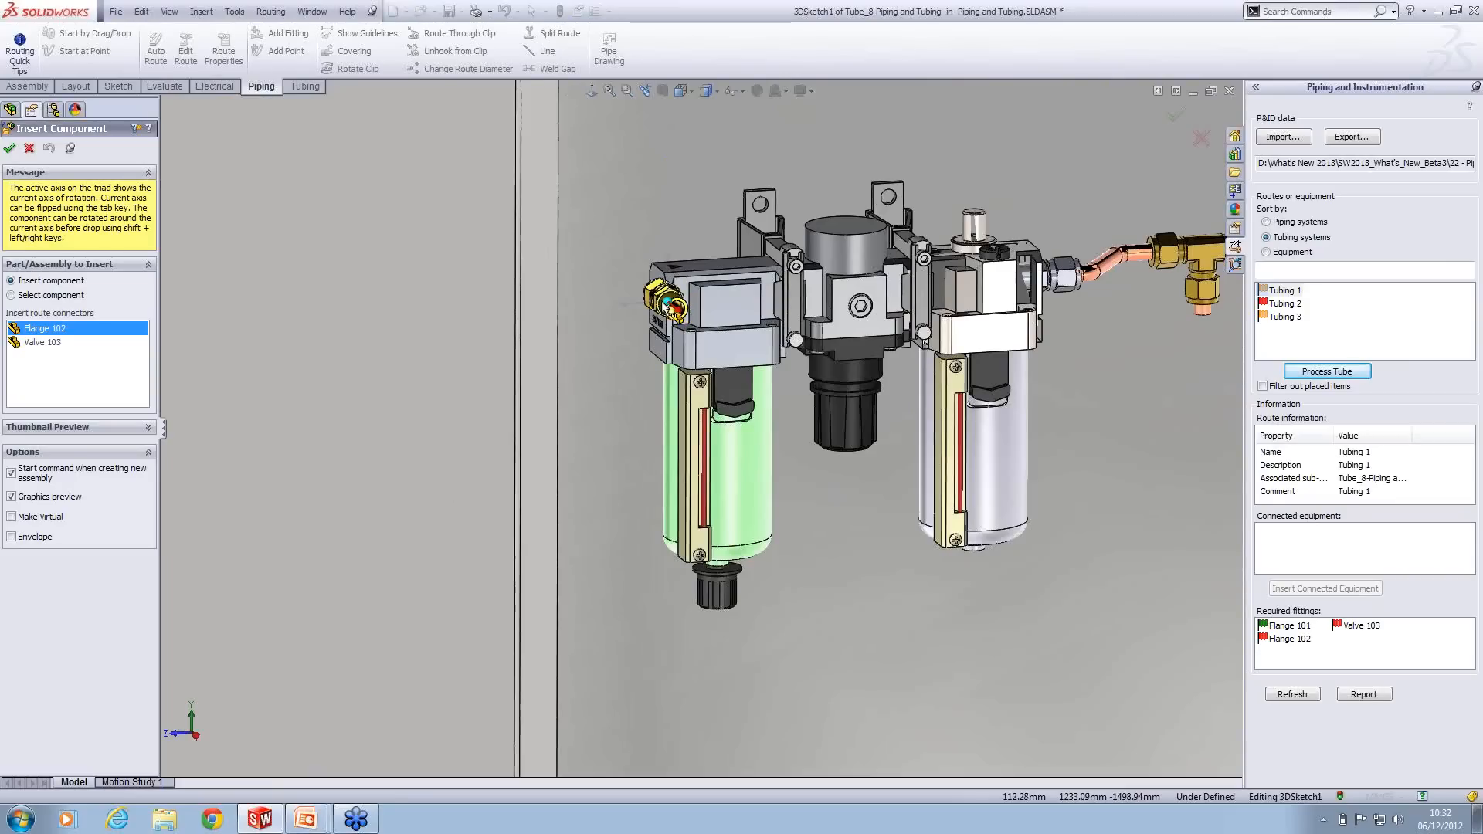
{"action": "left_click", "coordinate": [657, 303]}
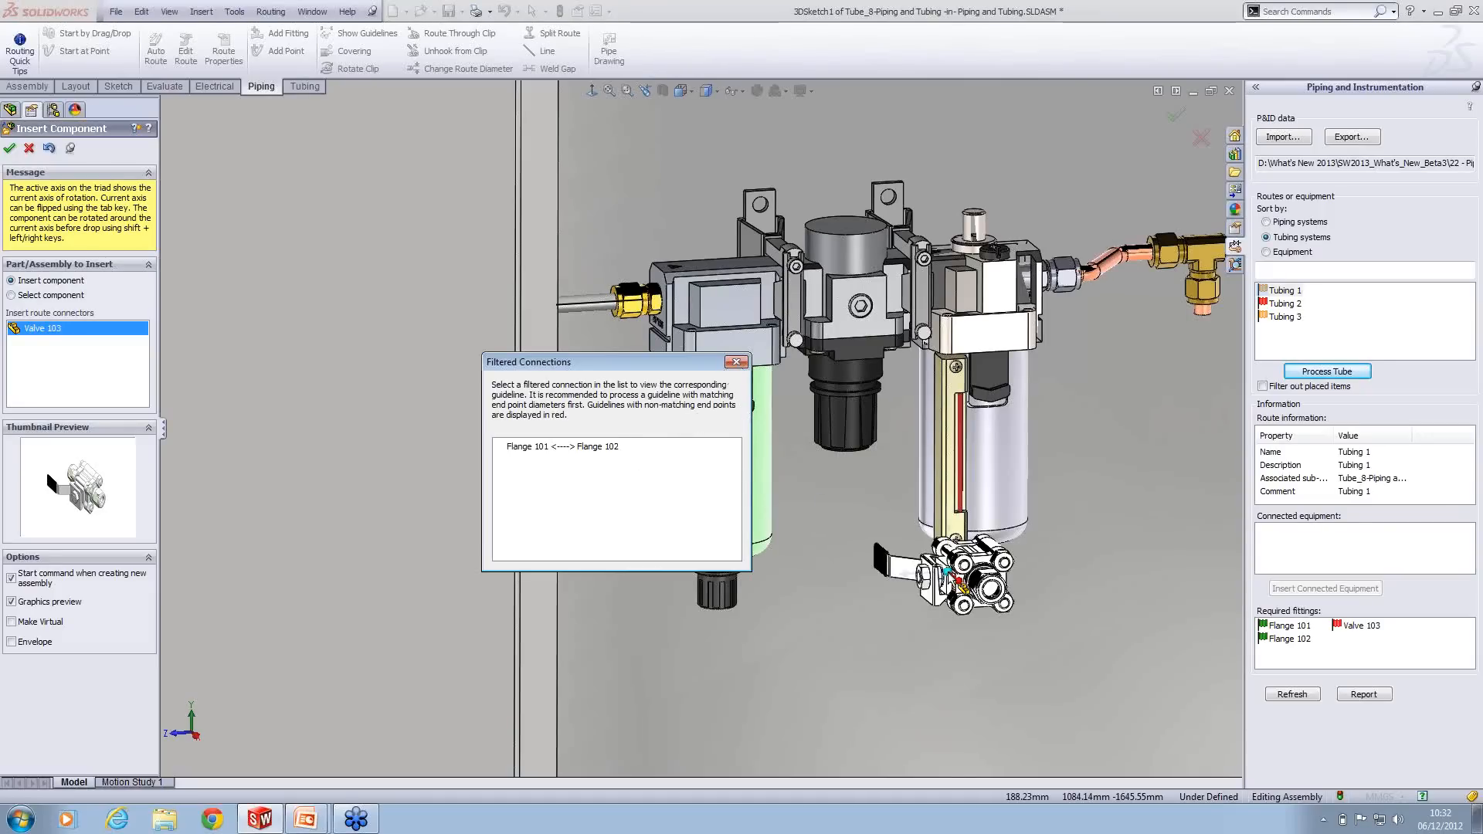
Step: Leave the Valve 103 placement and extend the vertical tube stub above Flange 101 farther up the cabinet wall
{"action": "scroll", "coordinate": [734, 626], "scroll_direction": "up", "scroll_amount": 10}
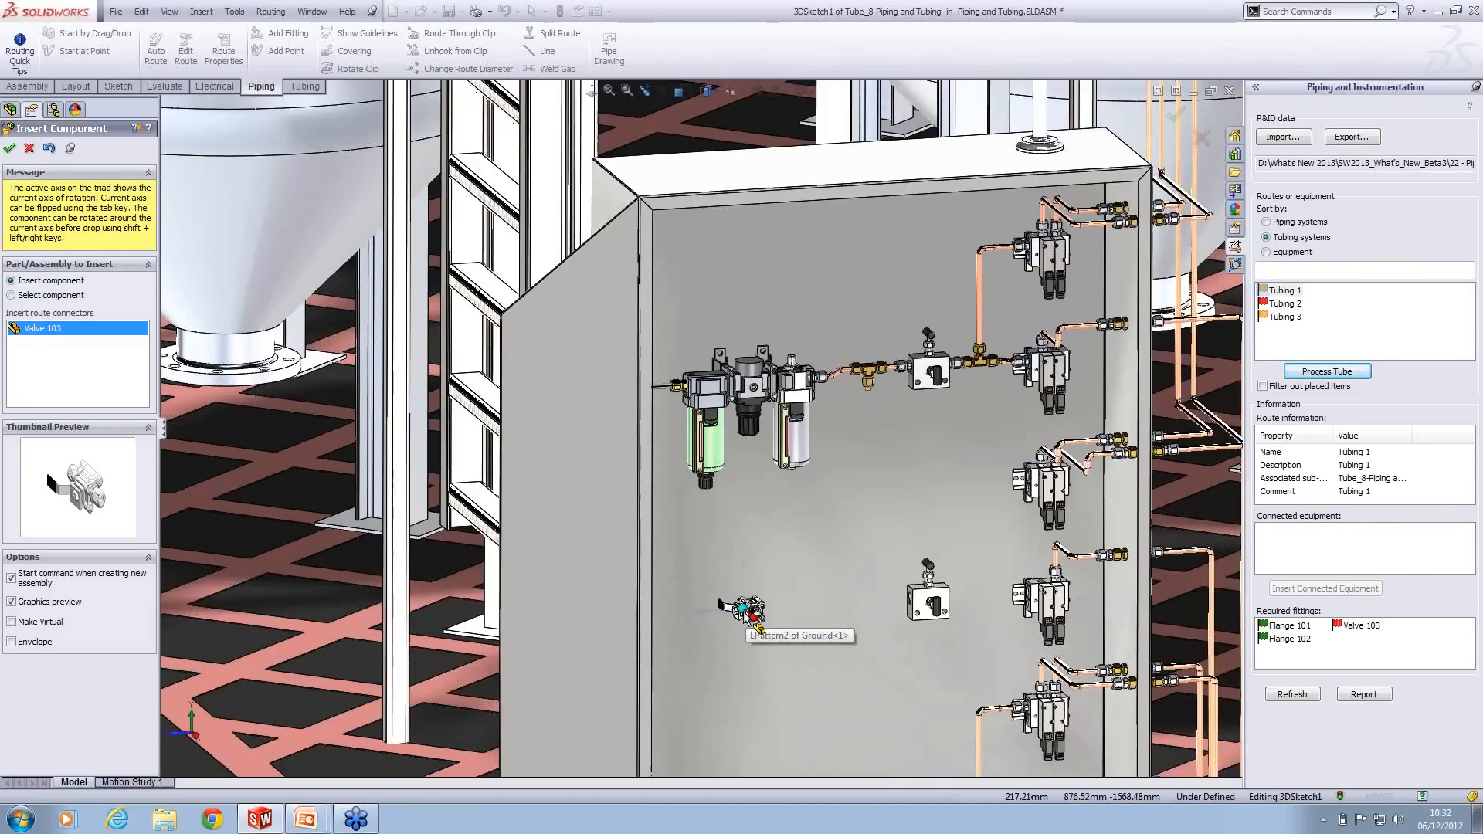
{"action": "scroll", "coordinate": [729, 687], "scroll_direction": "down", "scroll_amount": 4}
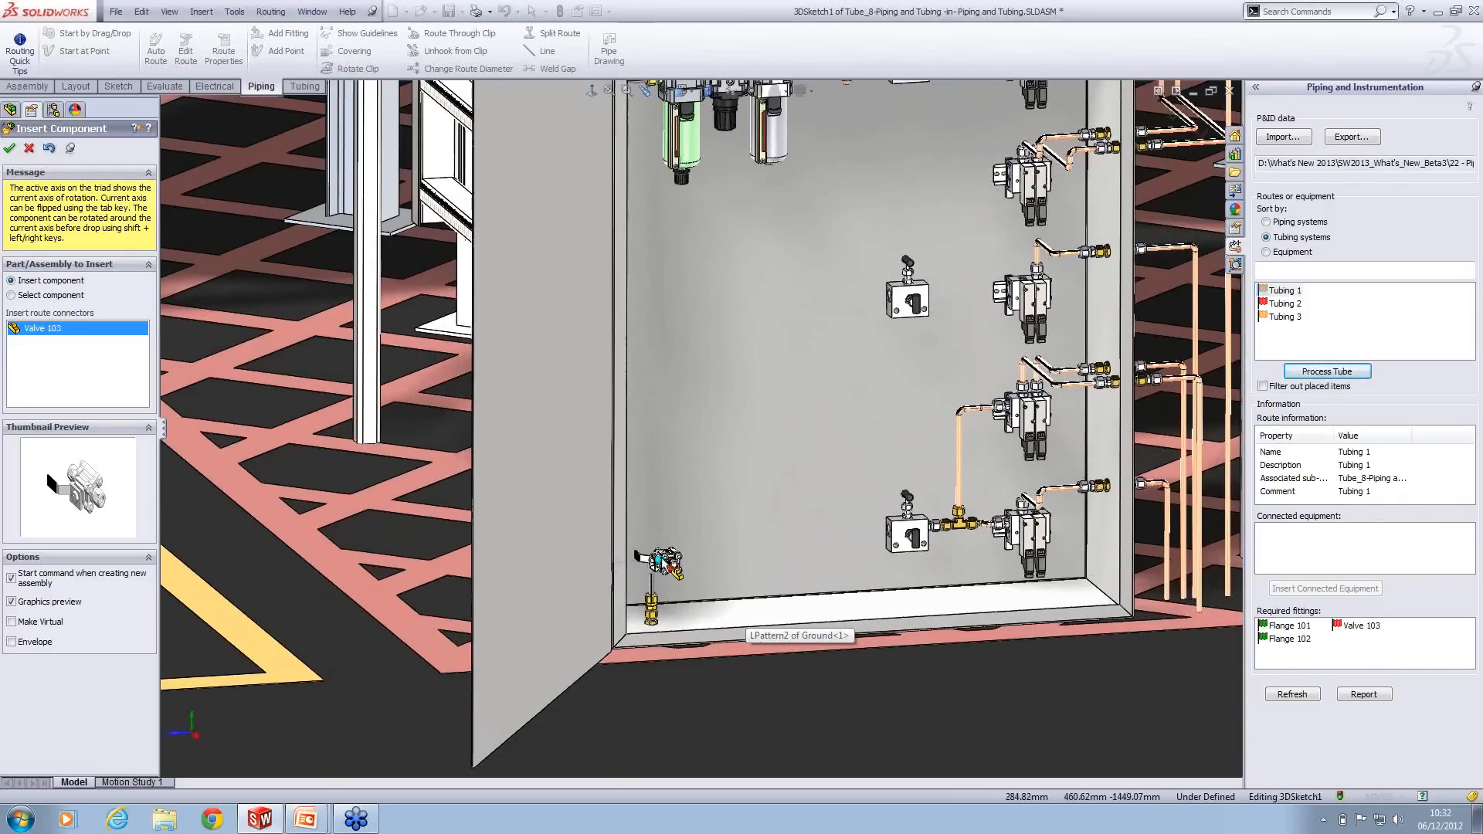
{"action": "left_click", "coordinate": [654, 573]}
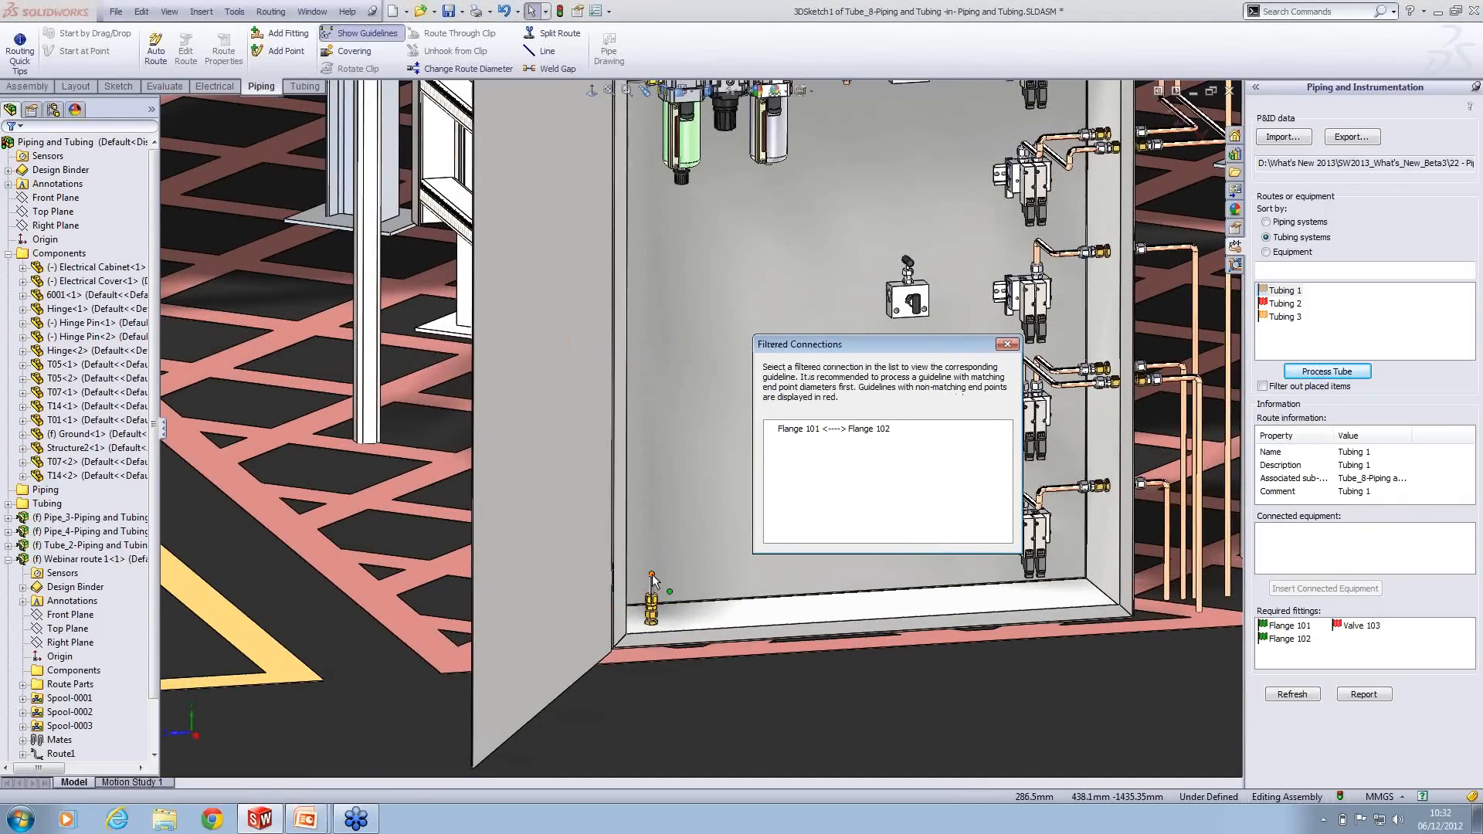
{"action": "left_click", "coordinate": [651, 449]}
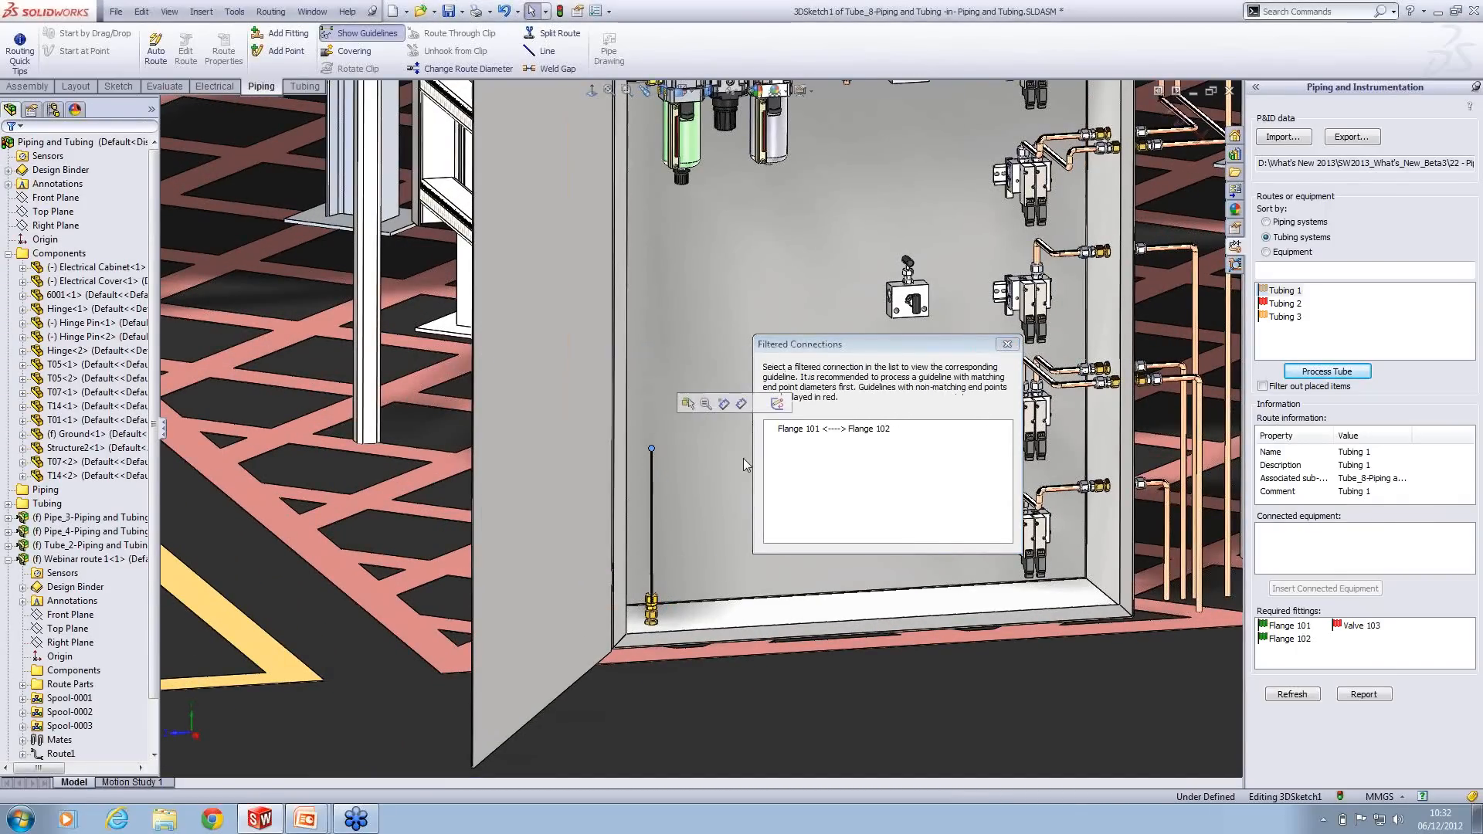
Step: Try to place Valve 103 at the upper end of the vertical stub, choosing to insert it into the assembly
{"action": "left_click", "coordinate": [1342, 371]}
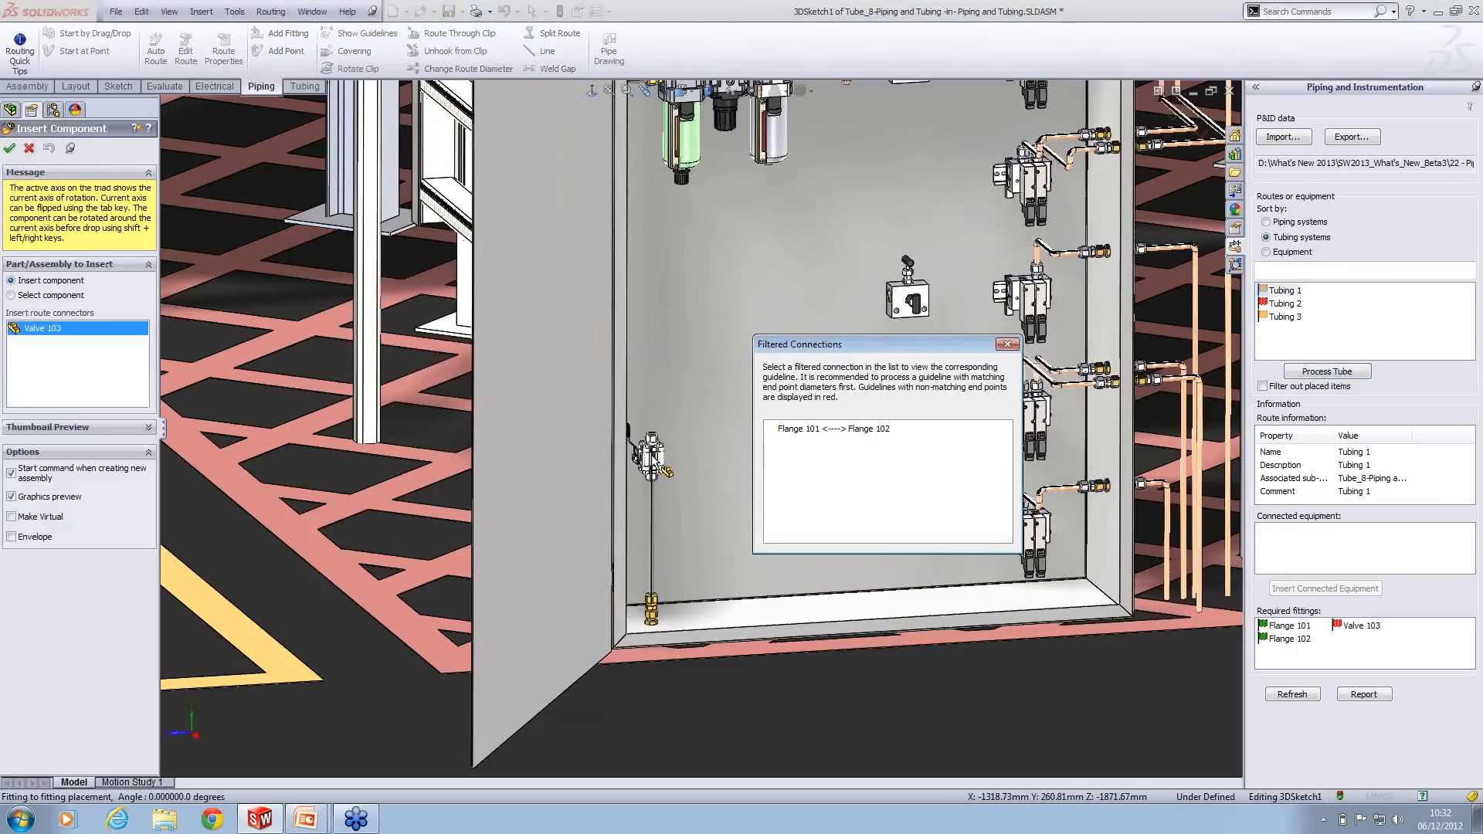
{"action": "left_click", "coordinate": [652, 460]}
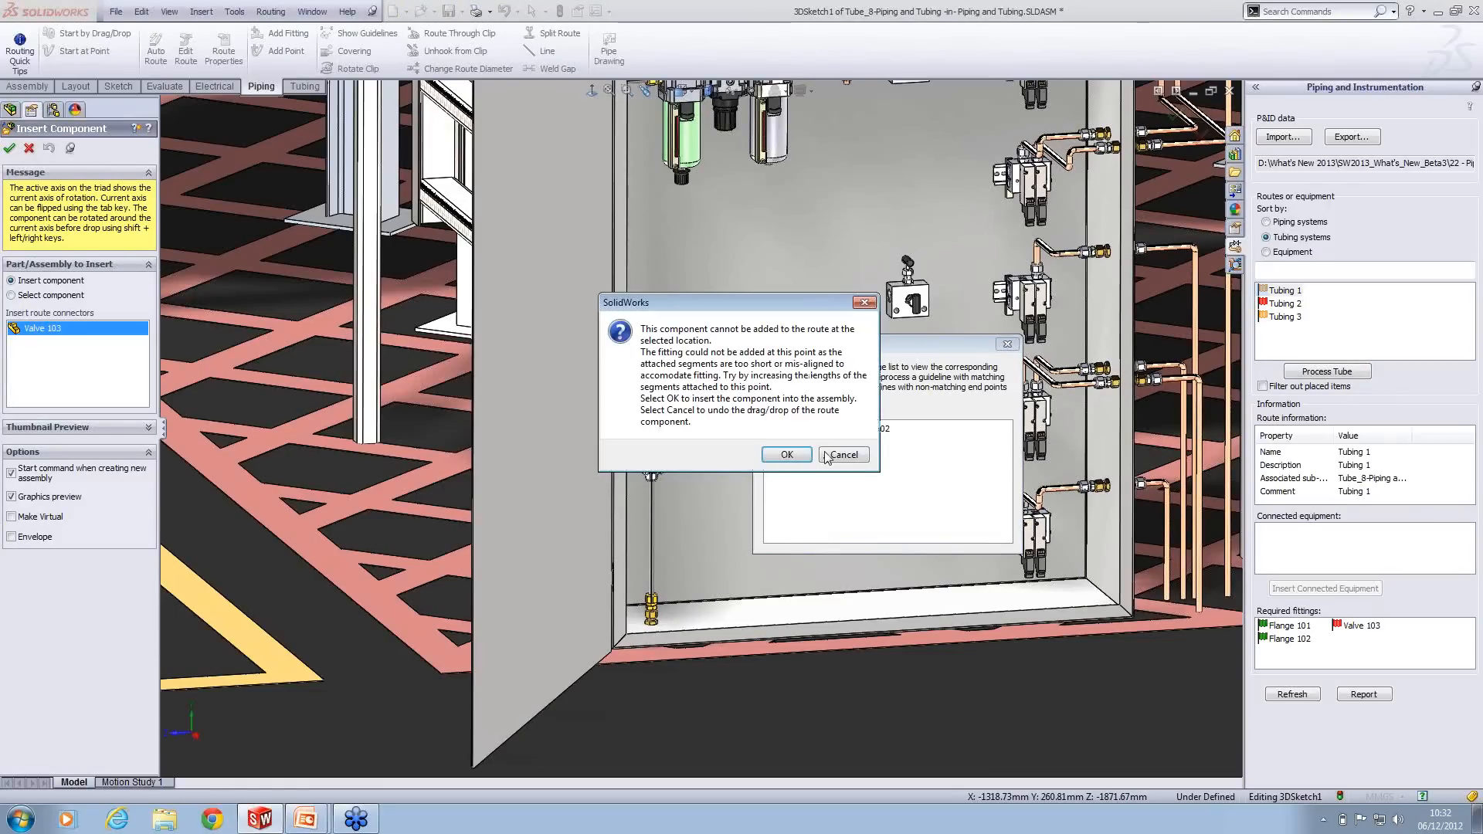
{"action": "left_click", "coordinate": [787, 455]}
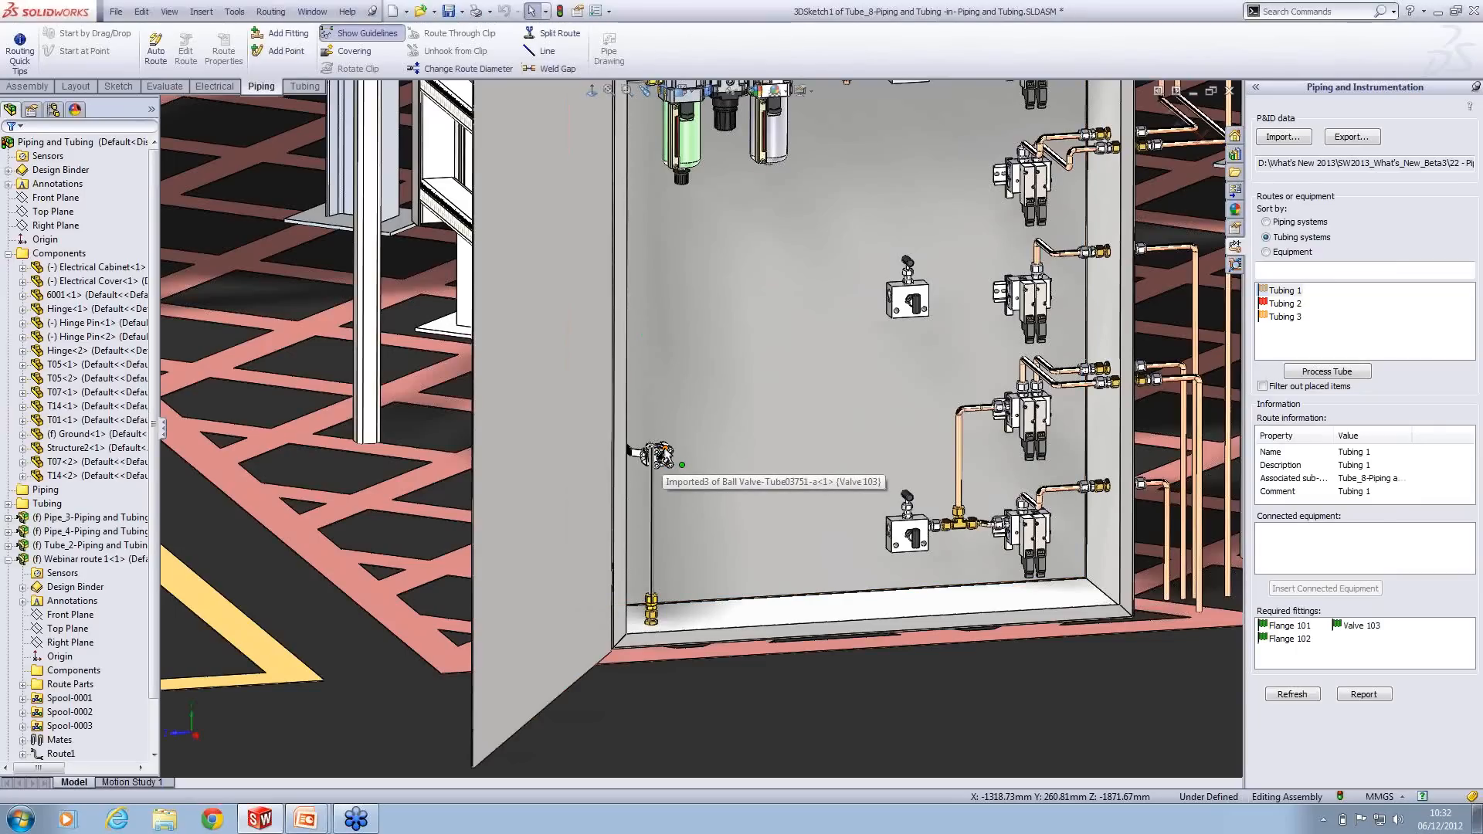
Step: Exit the route sketch and delete the misplaced ball valve from the tube route
{"action": "left_click", "coordinate": [661, 450]}
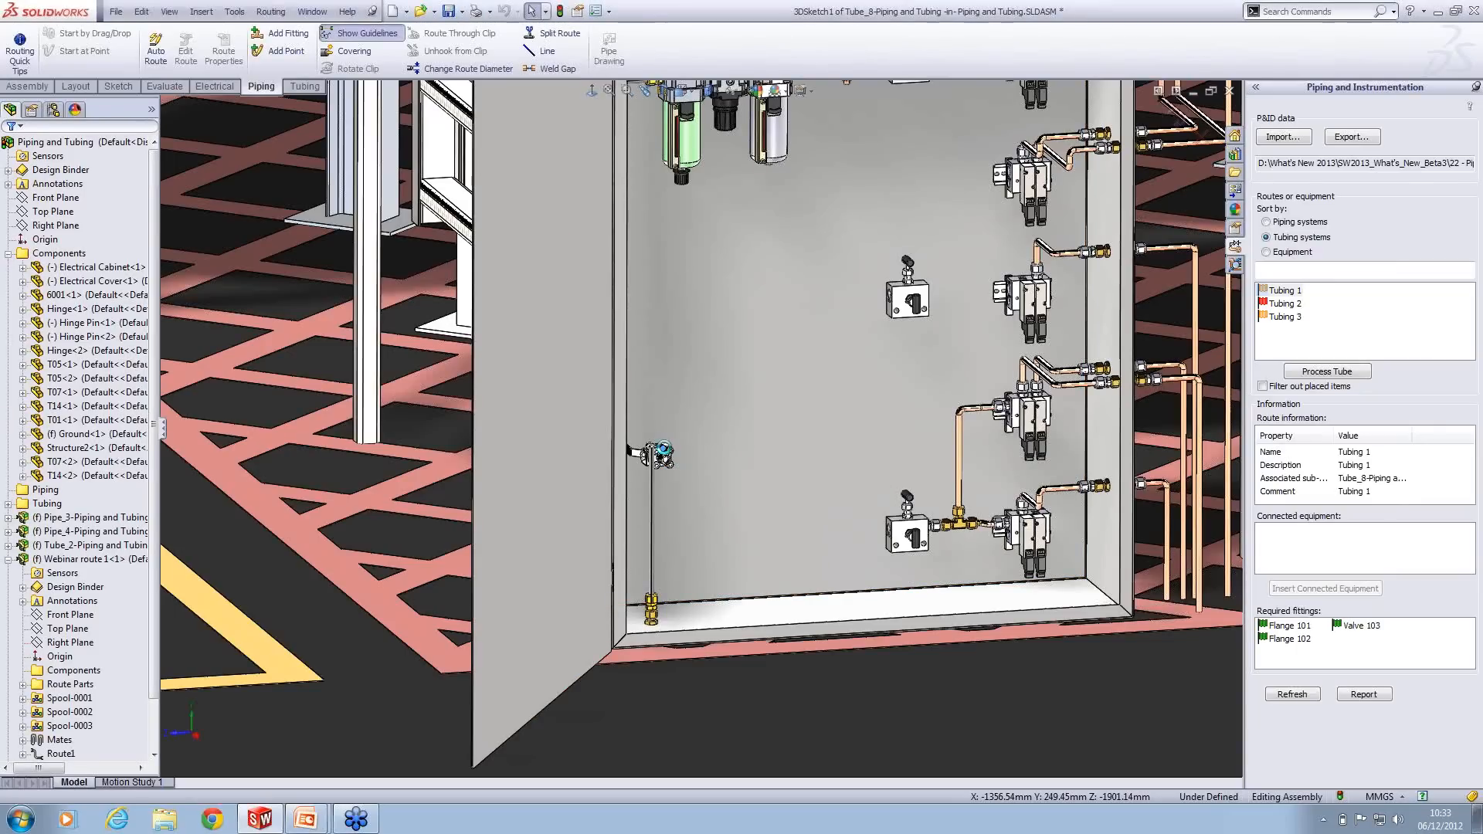
{"action": "key", "text": "Delete"}
{"action": "scroll", "coordinate": [667, 456], "scroll_direction": "down", "scroll_amount": 8}
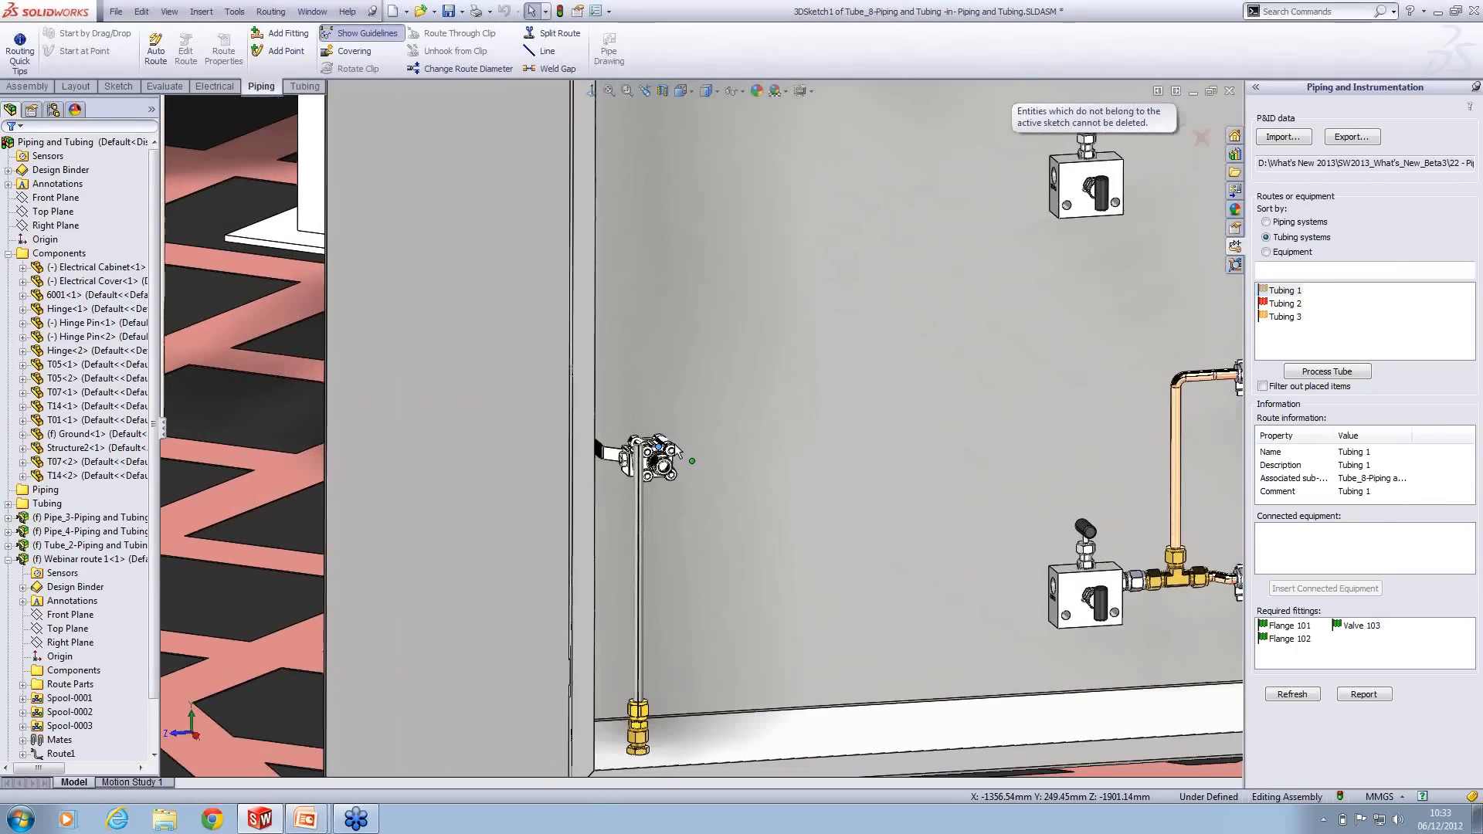
{"action": "left_click", "coordinate": [664, 442]}
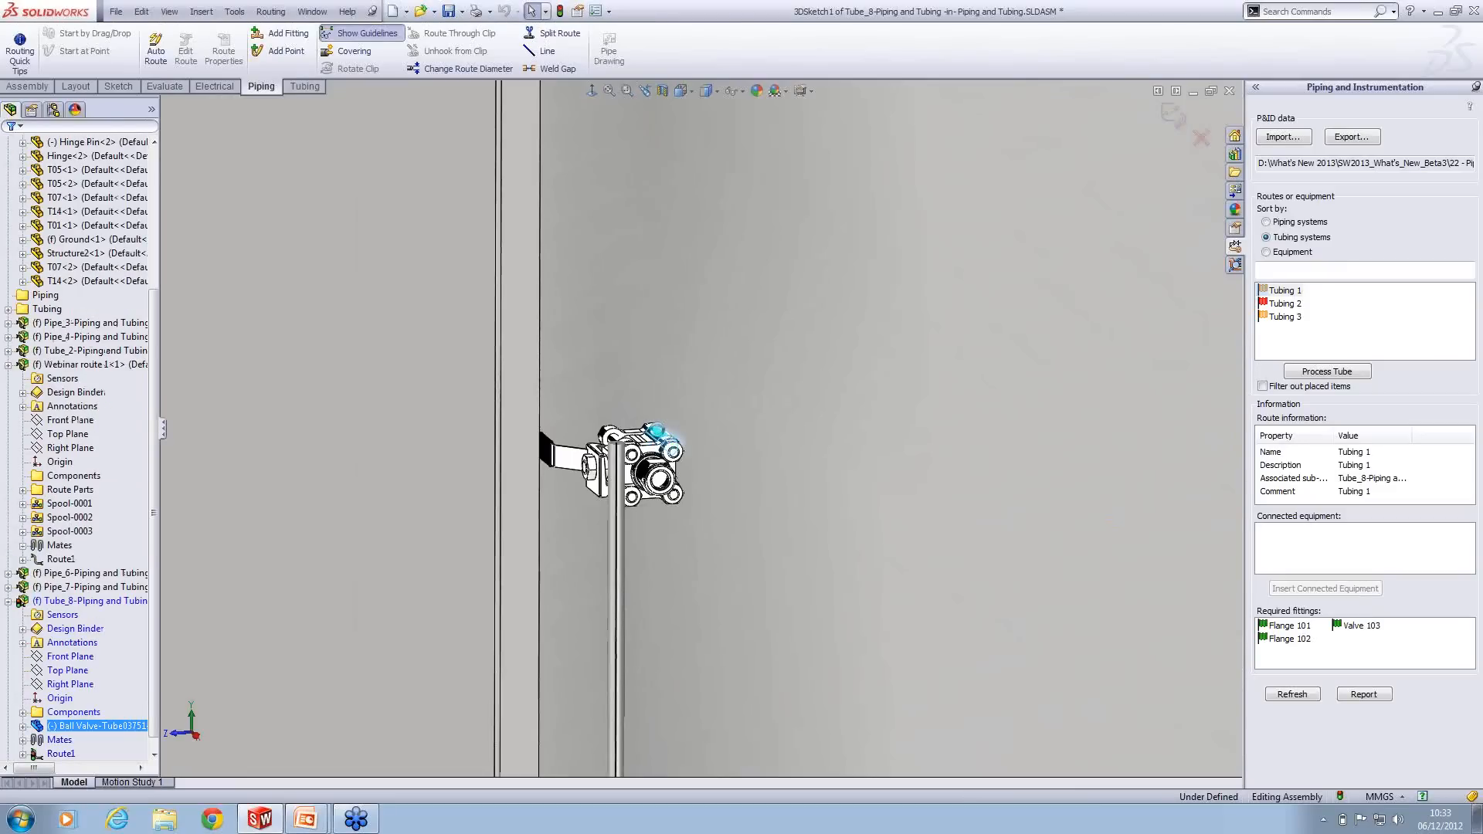
{"action": "key", "text": "Delete"}
{"action": "left_click", "coordinate": [1151, 145]}
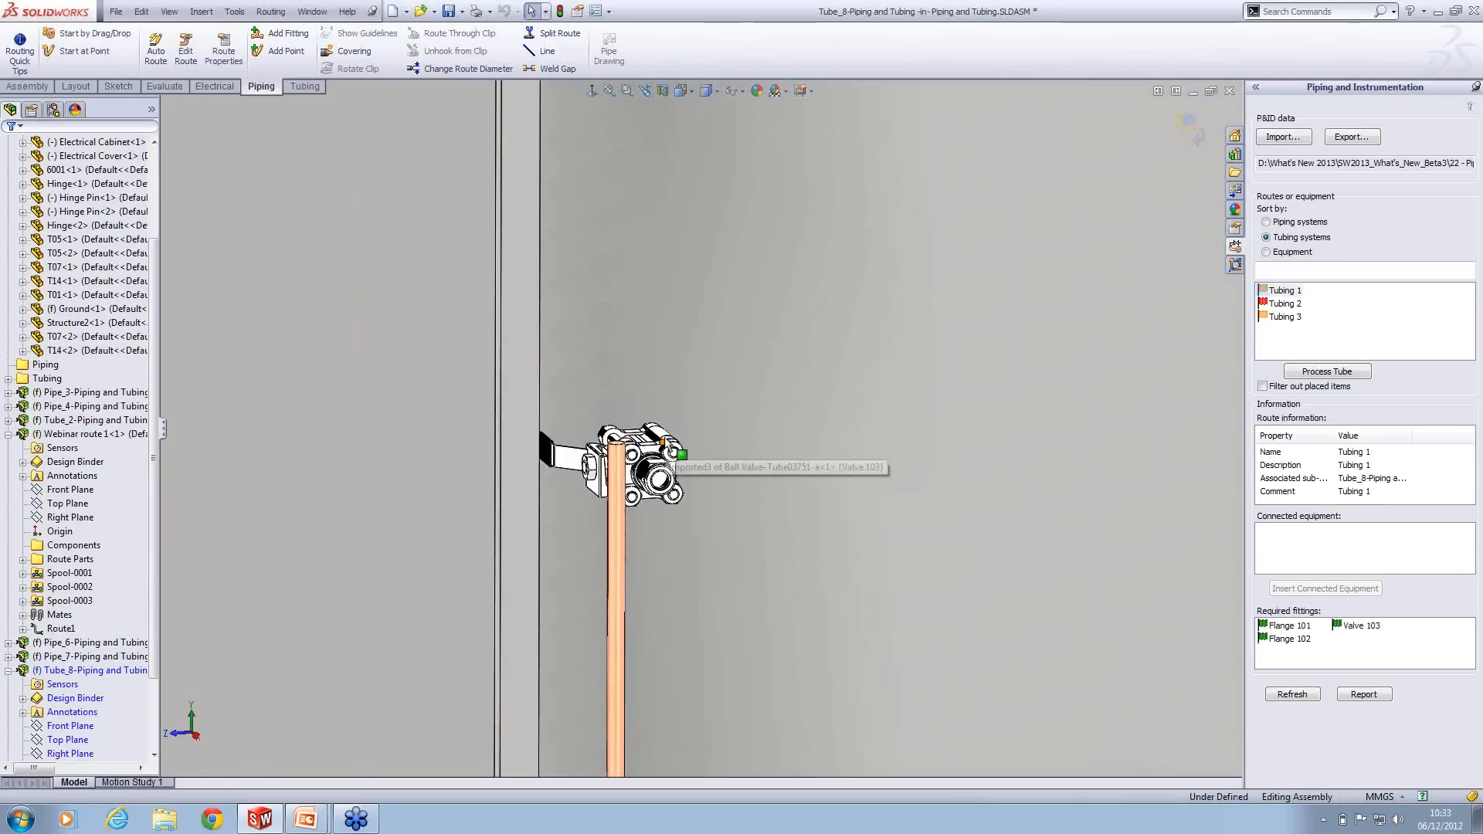
{"action": "left_click", "coordinate": [661, 436]}
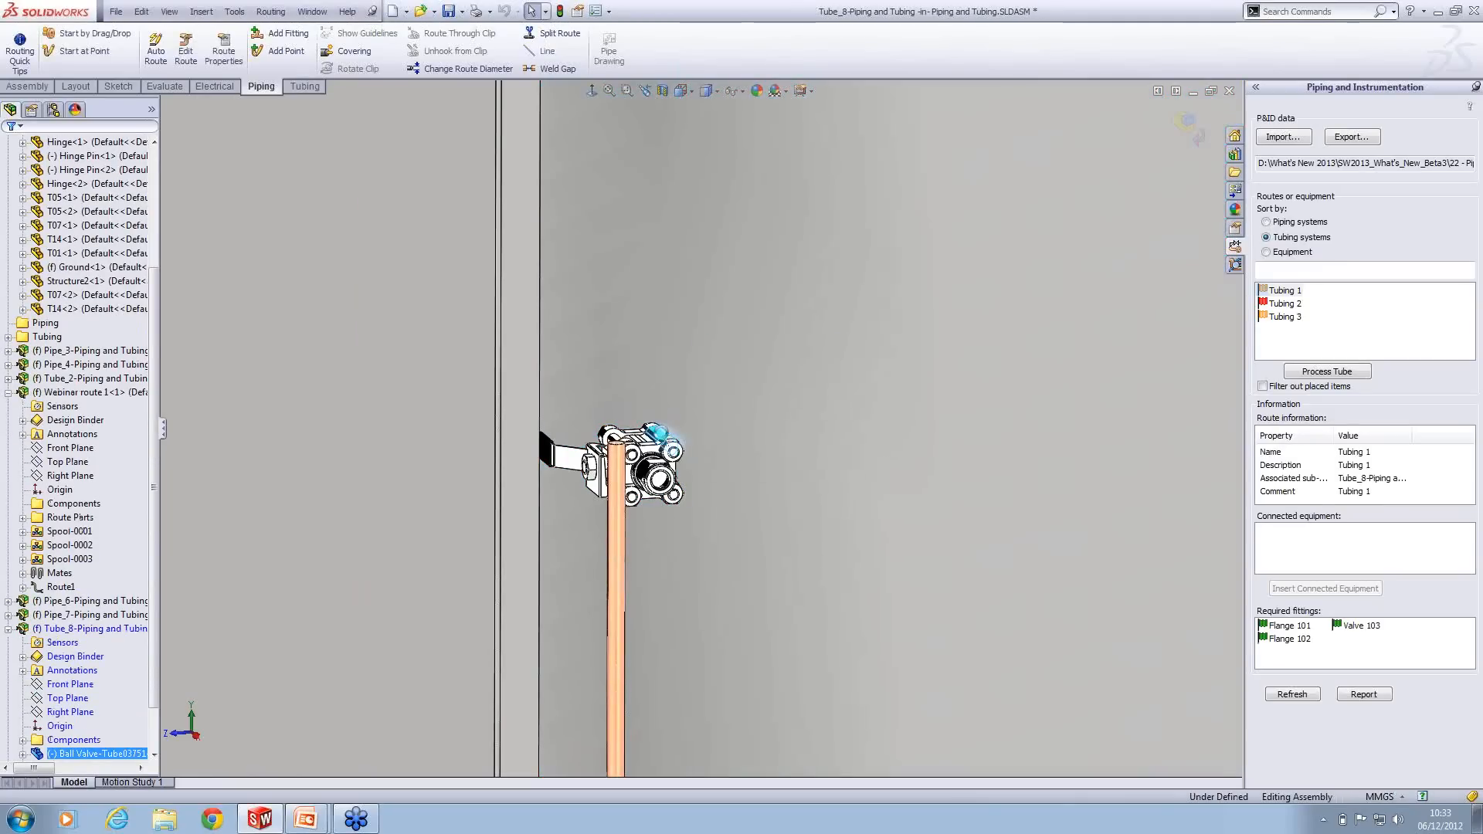
{"action": "key", "text": "Delete"}
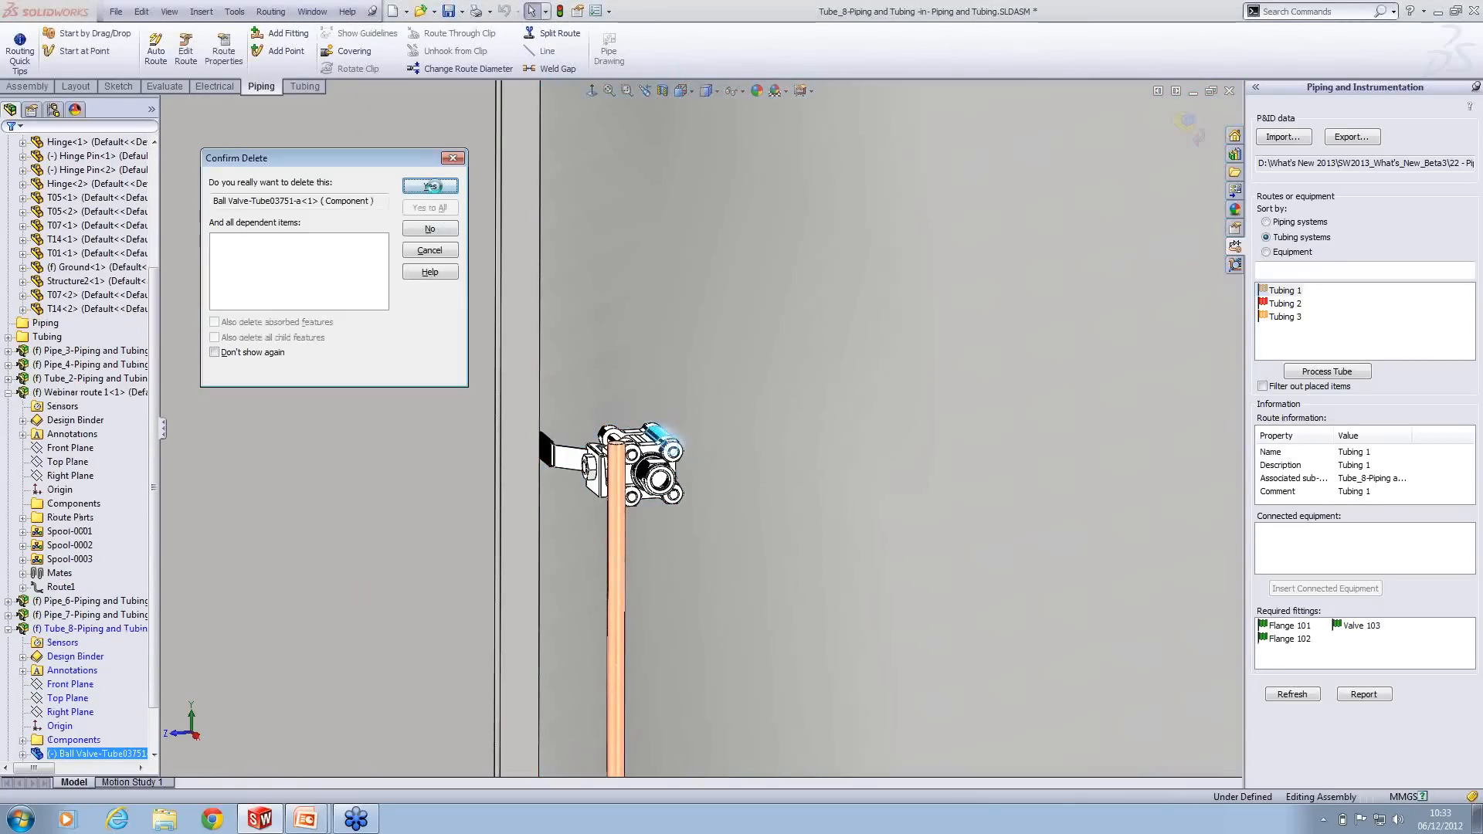
{"action": "left_click", "coordinate": [430, 186]}
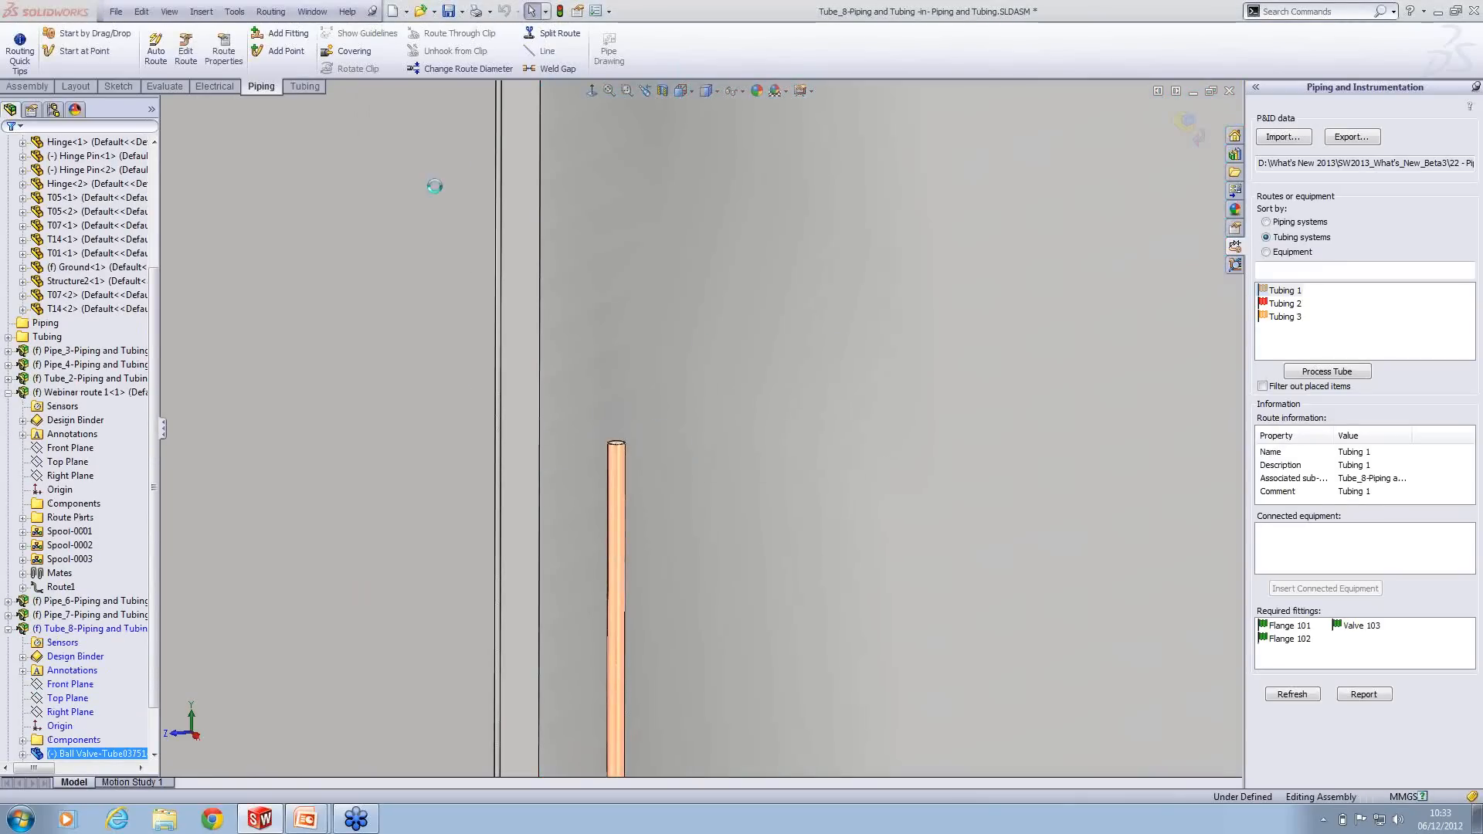
Step: Reopen the tube route for editing, process Tubing 1 again and insert Valve 103 at the upper end of the vertical tube
{"action": "right_click", "coordinate": [615, 474]}
{"action": "left_click", "coordinate": [651, 513]}
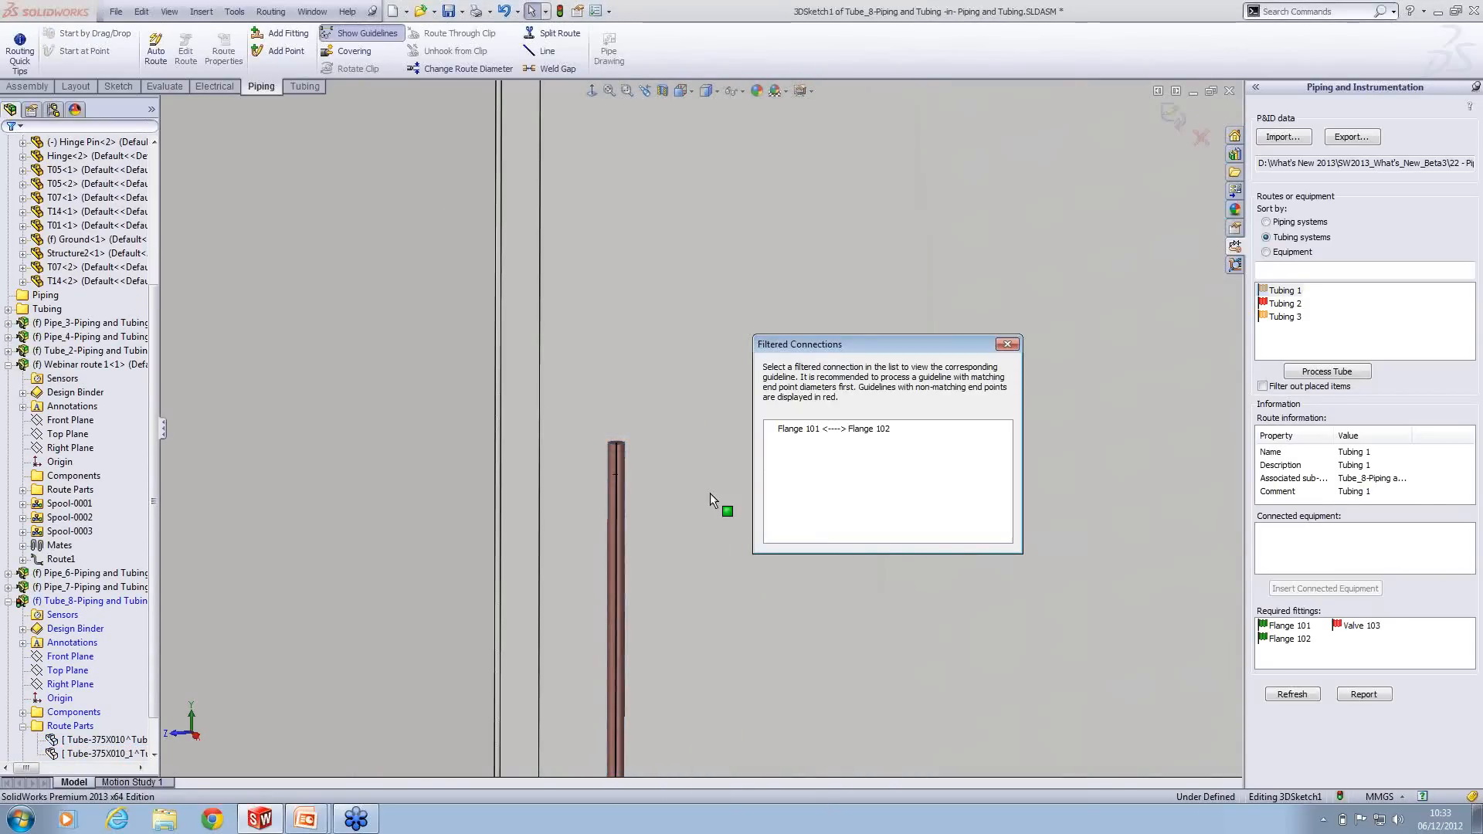
{"action": "left_click", "coordinate": [1320, 374]}
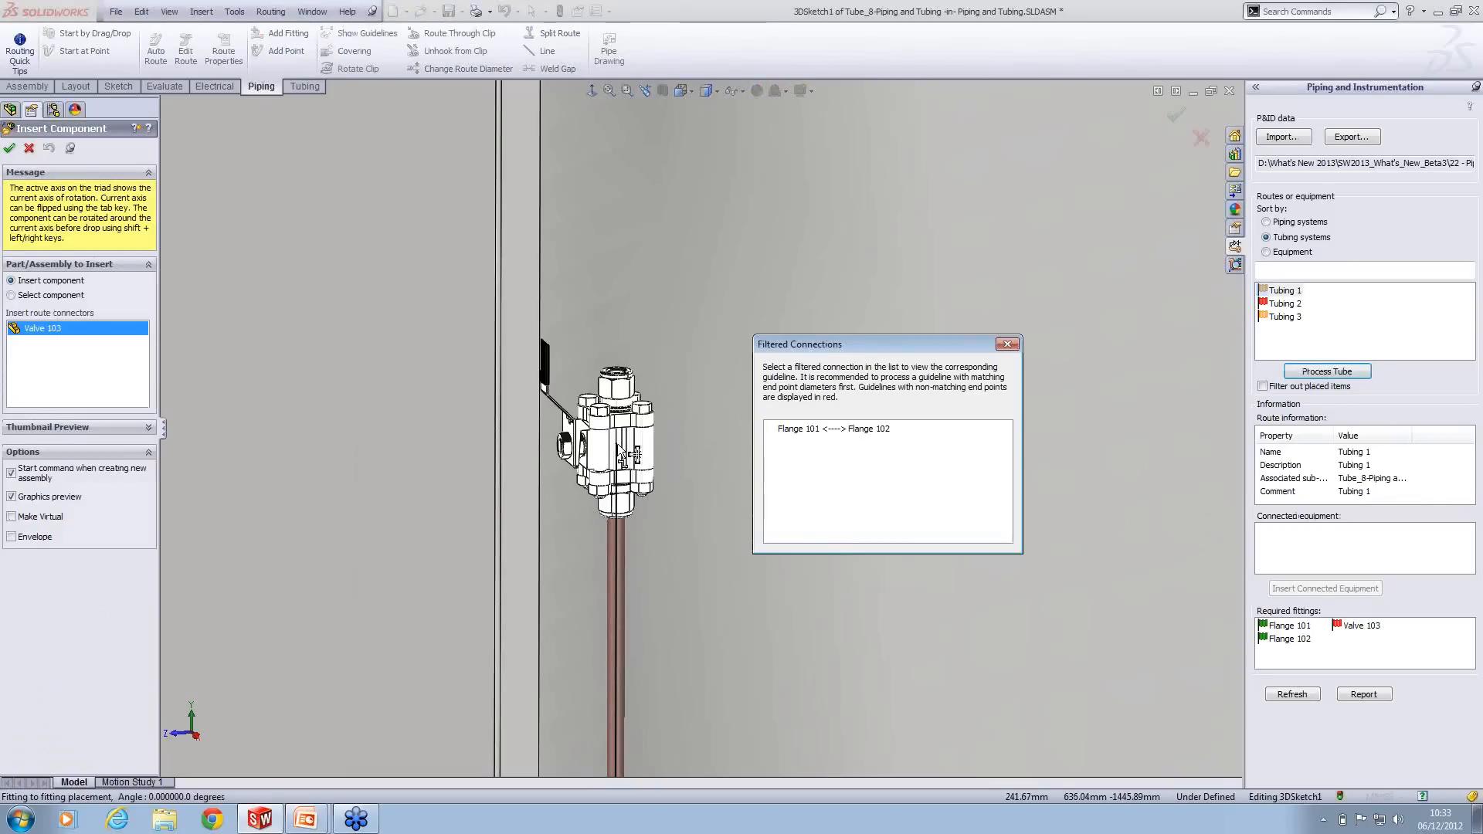
{"action": "left_click", "coordinate": [618, 448]}
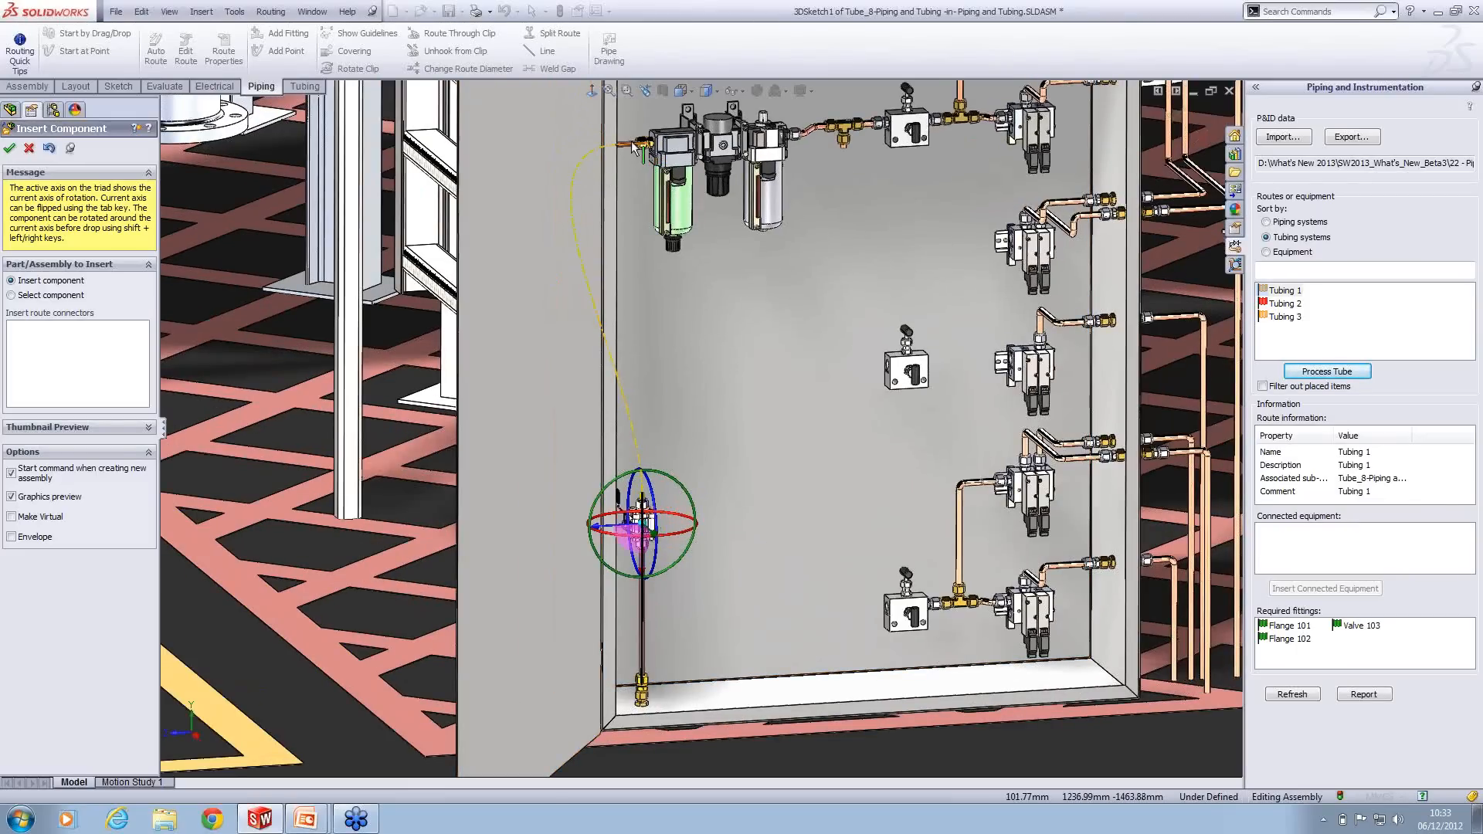
Step: Convert the guideline between Valve 103 and the filter unit's inlet fitting into a tube route and accept the non-orthogonal connection
{"action": "right_click", "coordinate": [633, 434]}
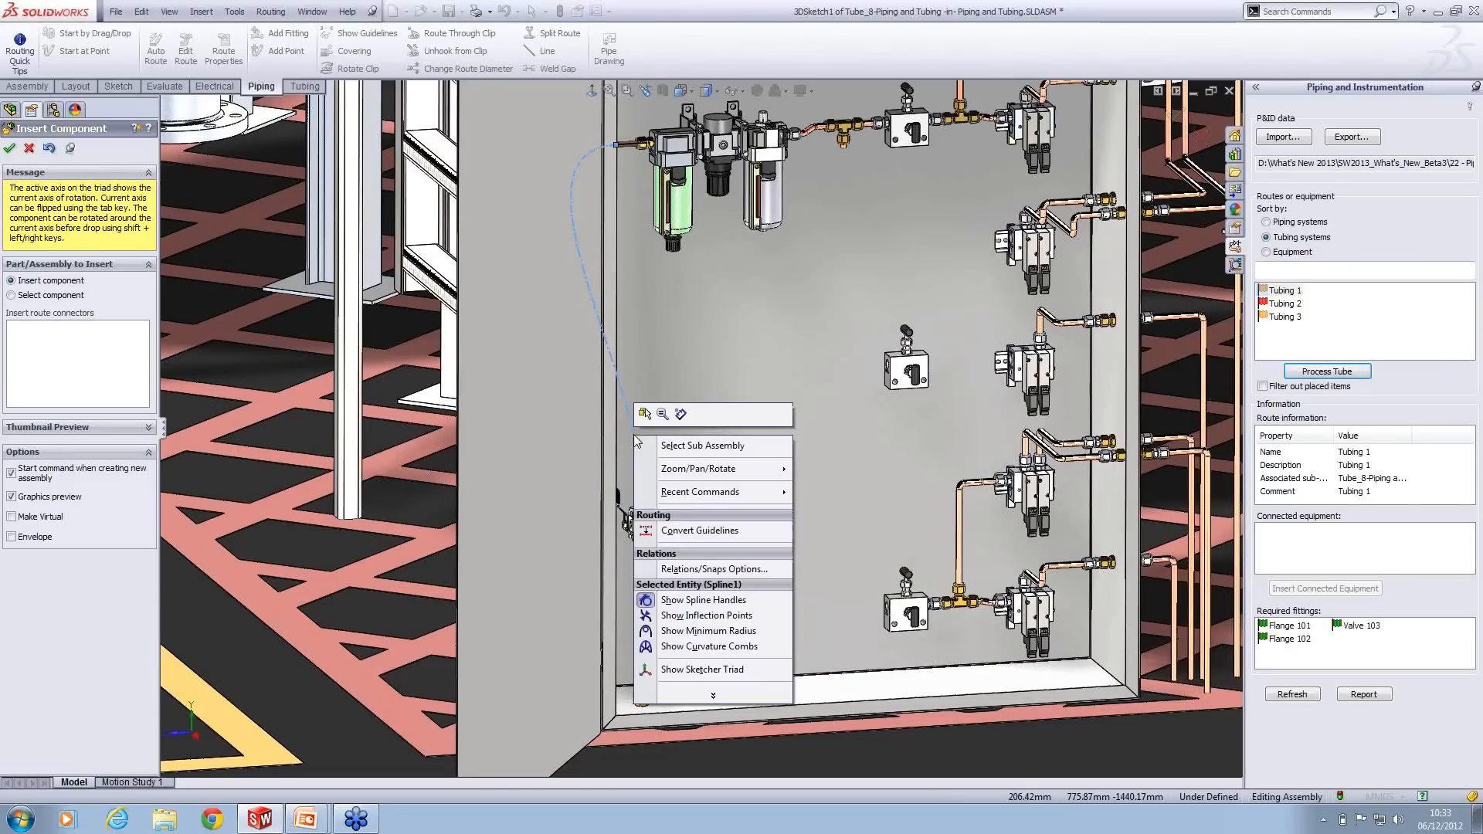
{"action": "left_click", "coordinate": [674, 533]}
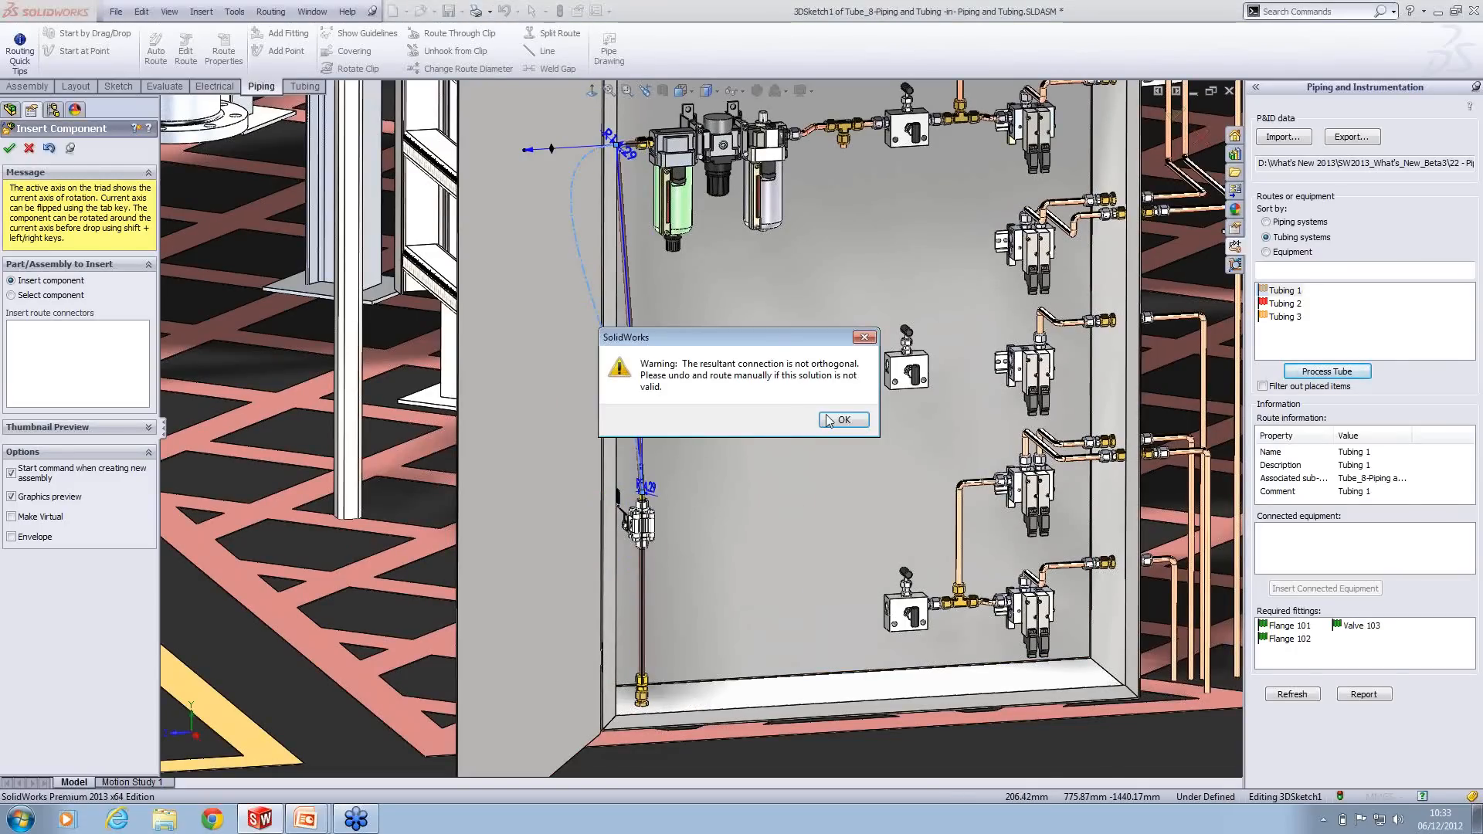
{"action": "left_click", "coordinate": [838, 420]}
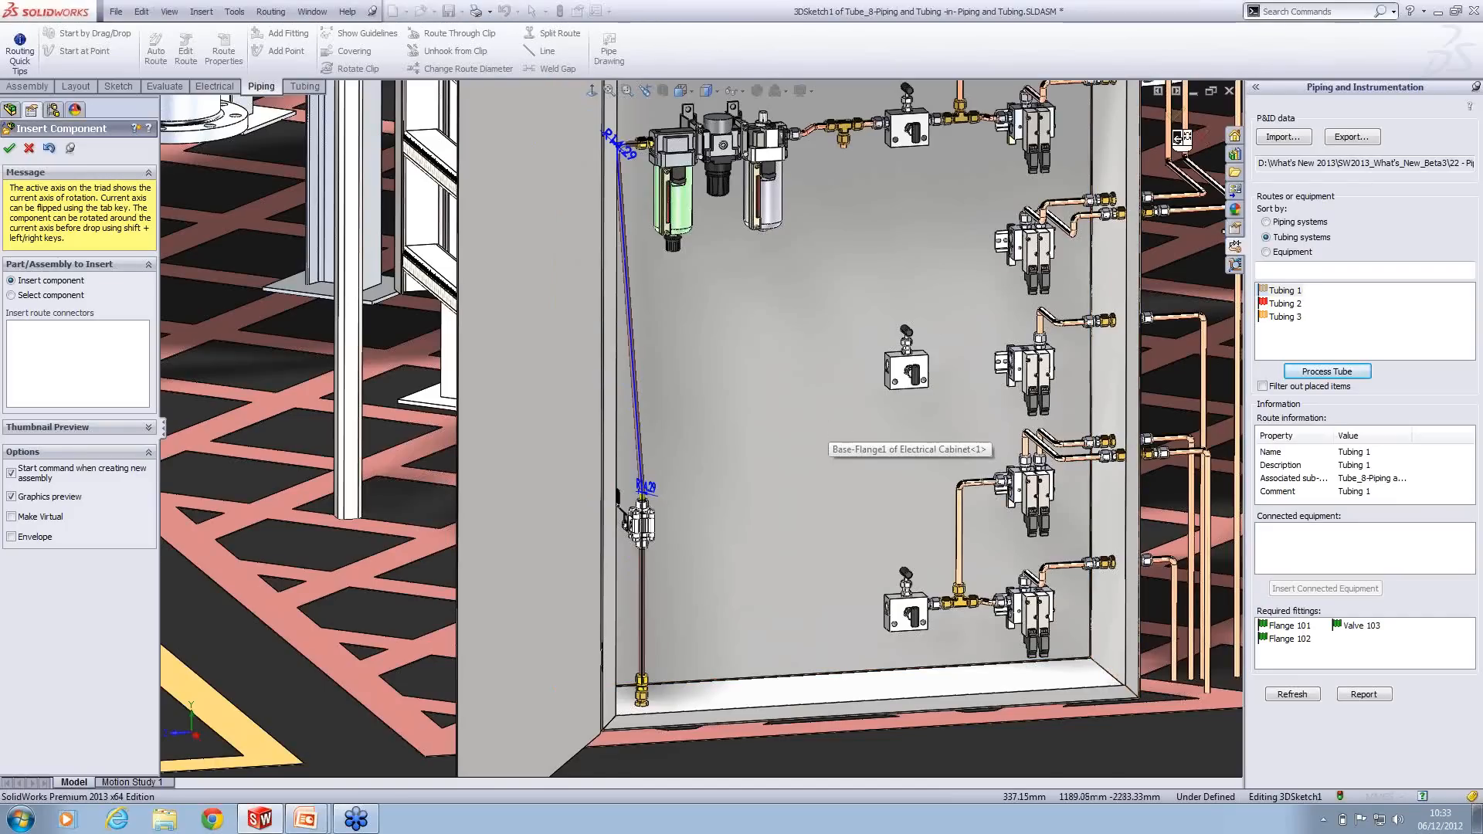
Step: Exit the Tubing 1 route sketch, refresh the piping and instrumentation status, and return to the top-level assembly
{"action": "left_click", "coordinate": [1174, 118]}
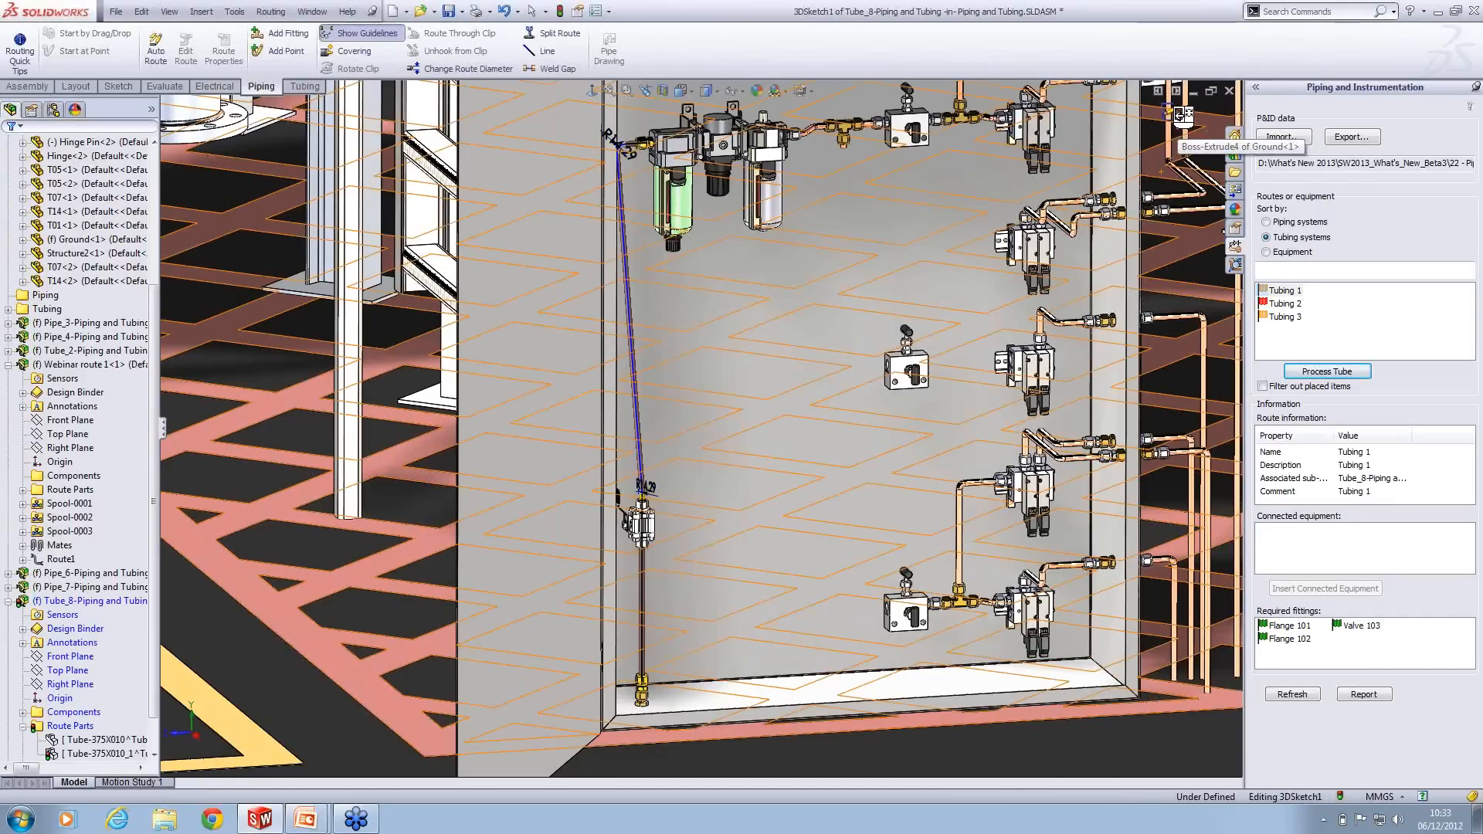
{"action": "left_click", "coordinate": [1176, 116]}
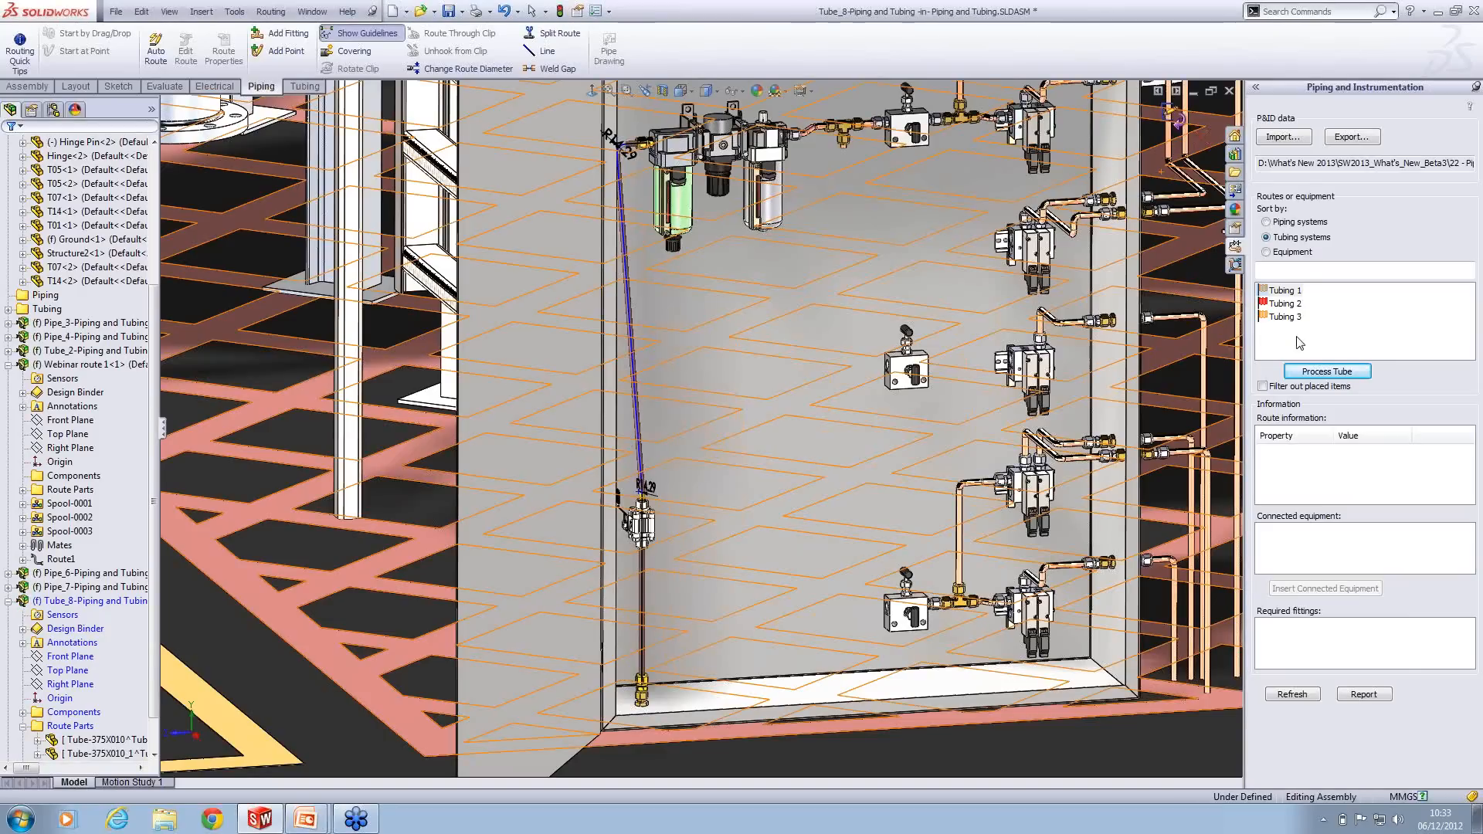
{"action": "left_click", "coordinate": [1299, 694]}
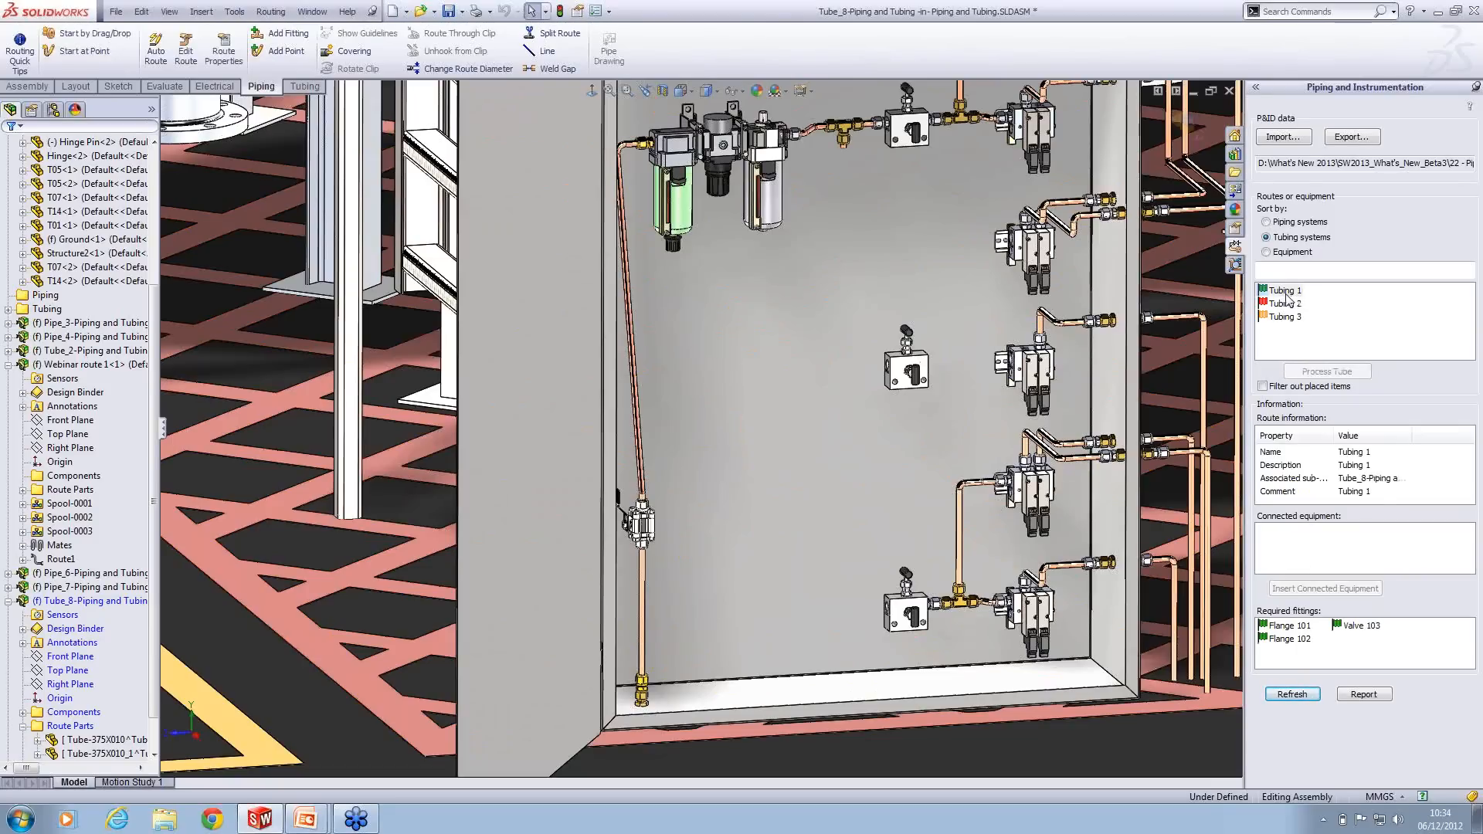
{"action": "left_click", "coordinate": [1176, 122]}
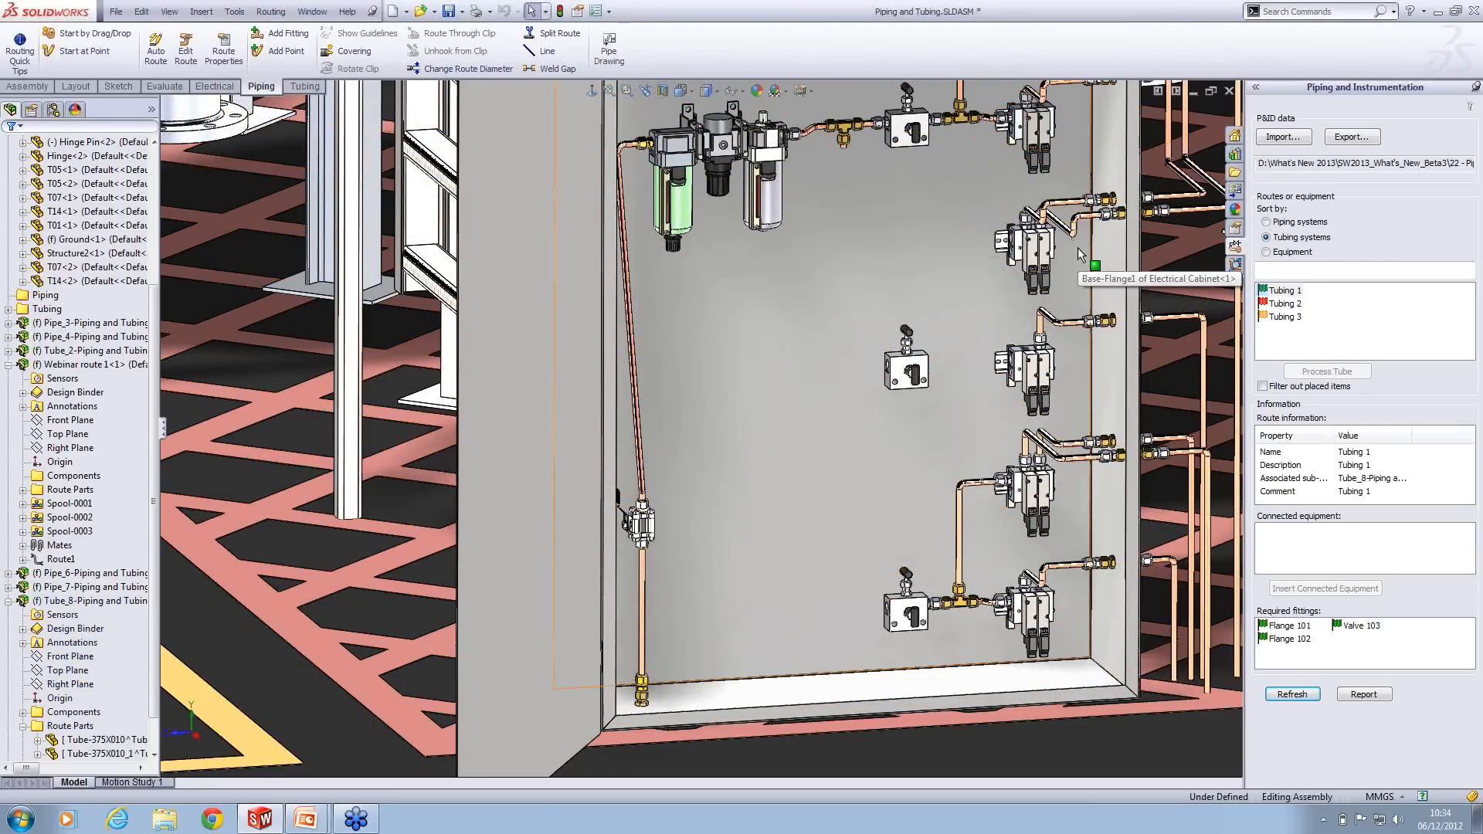
Step: Show the whole plant assembly and switch to the PowerPoint slide show Routing.pptx
{"action": "key", "text": "f"}
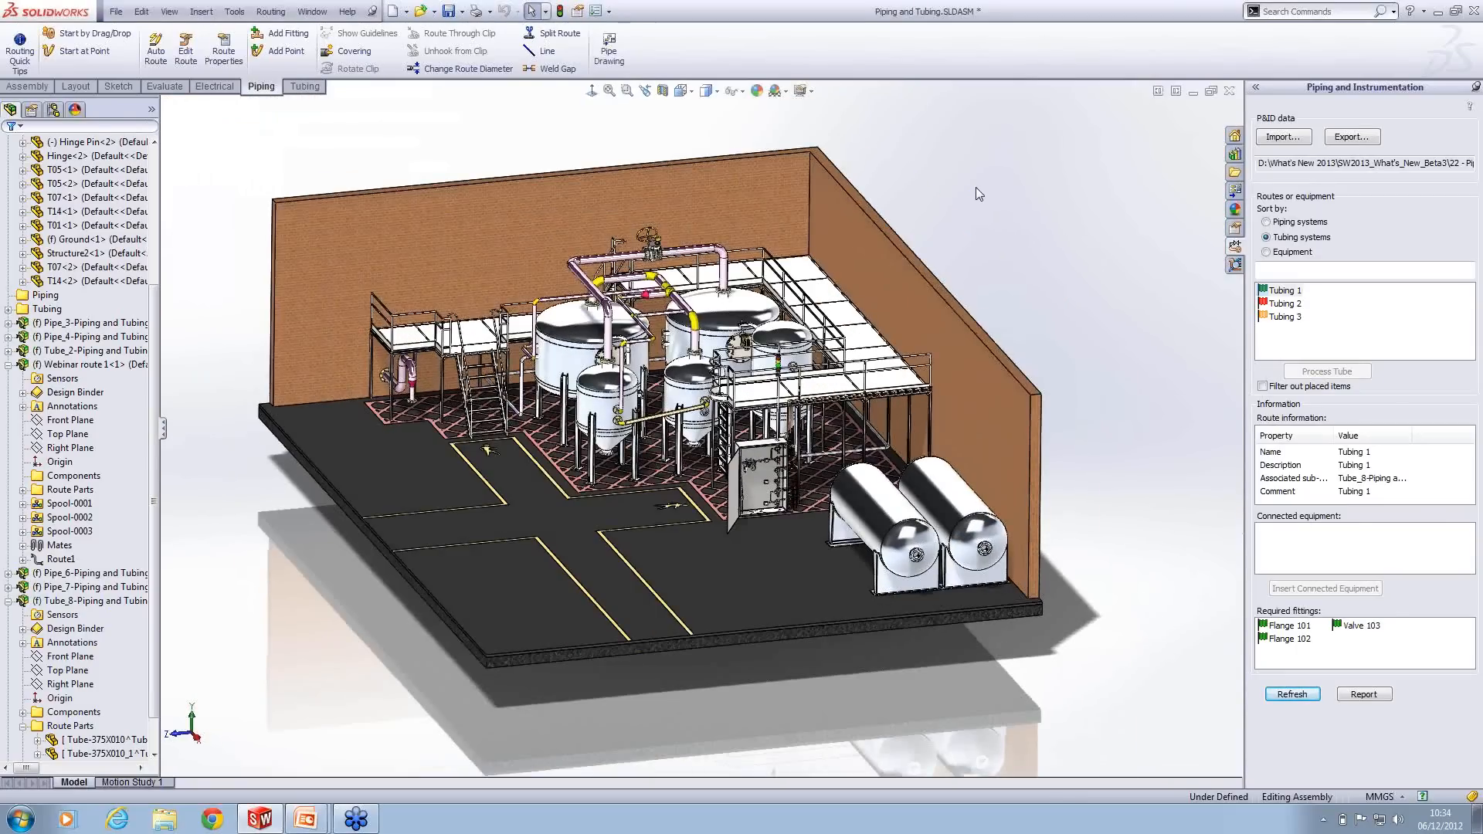
{"action": "key", "text": "alt"}
{"action": "key", "text": "alt+Tab"}
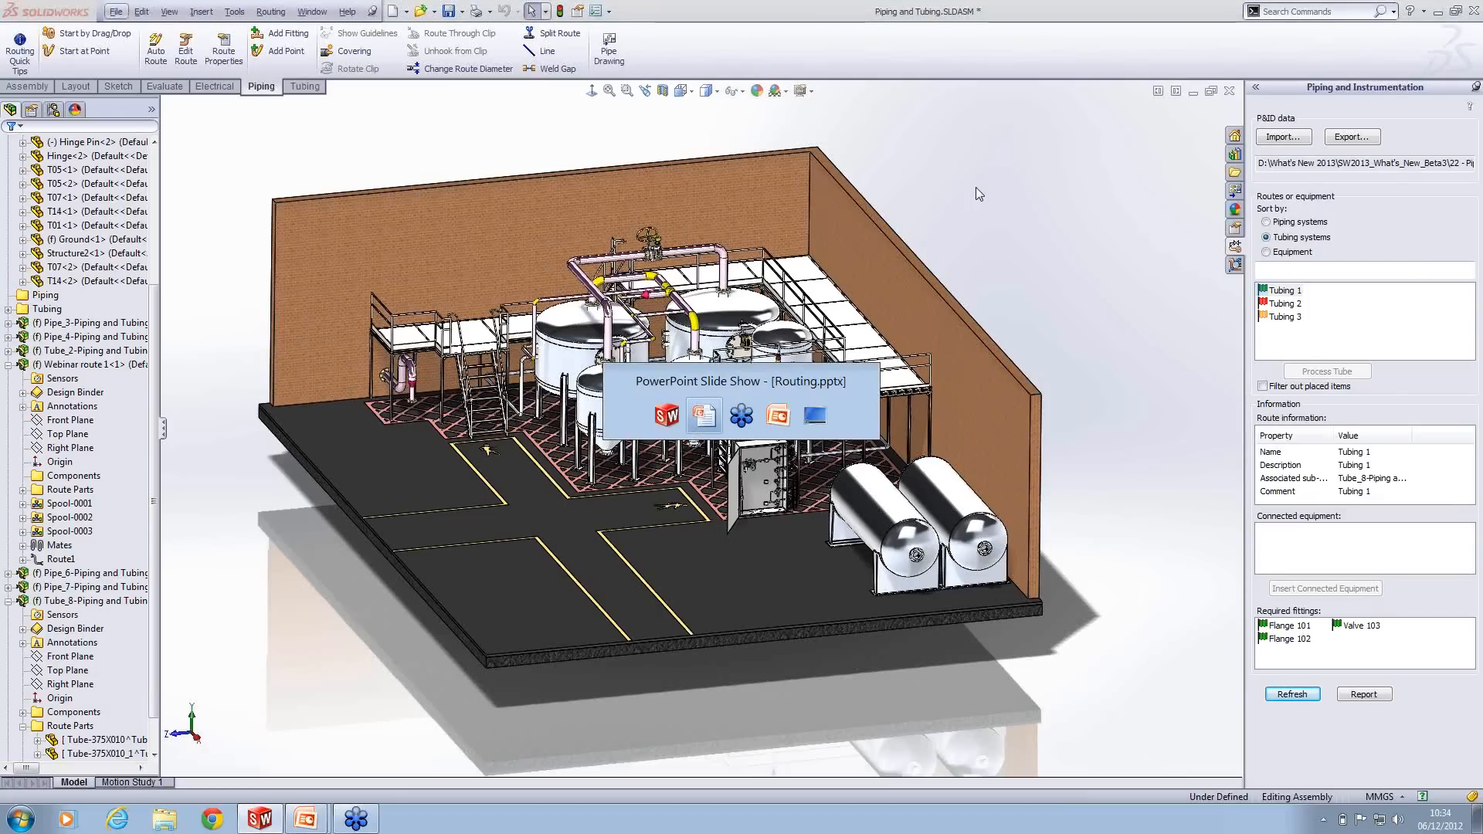